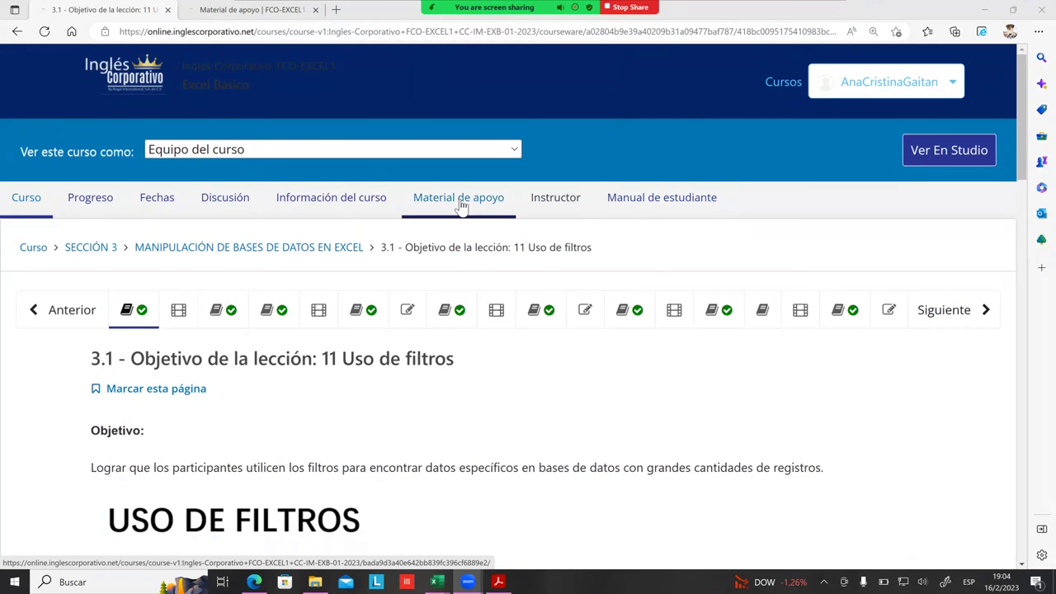
Open the course gradebook from the Instructor Dashboard's Administrador de Estudiantes section.
{"action": "left_click", "coordinate": [553, 206]}
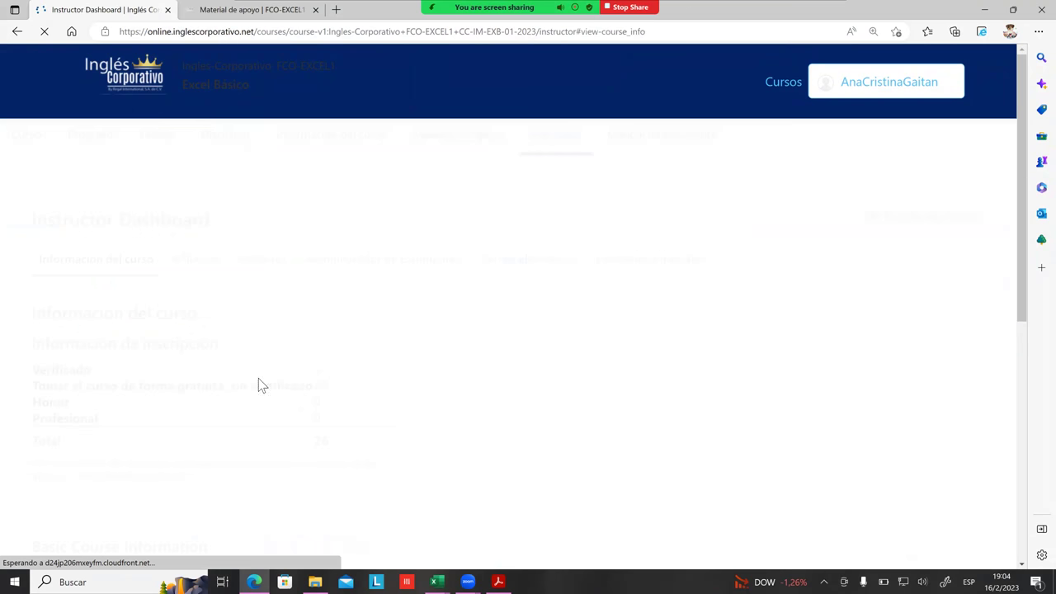
{"action": "left_click", "coordinate": [397, 262]}
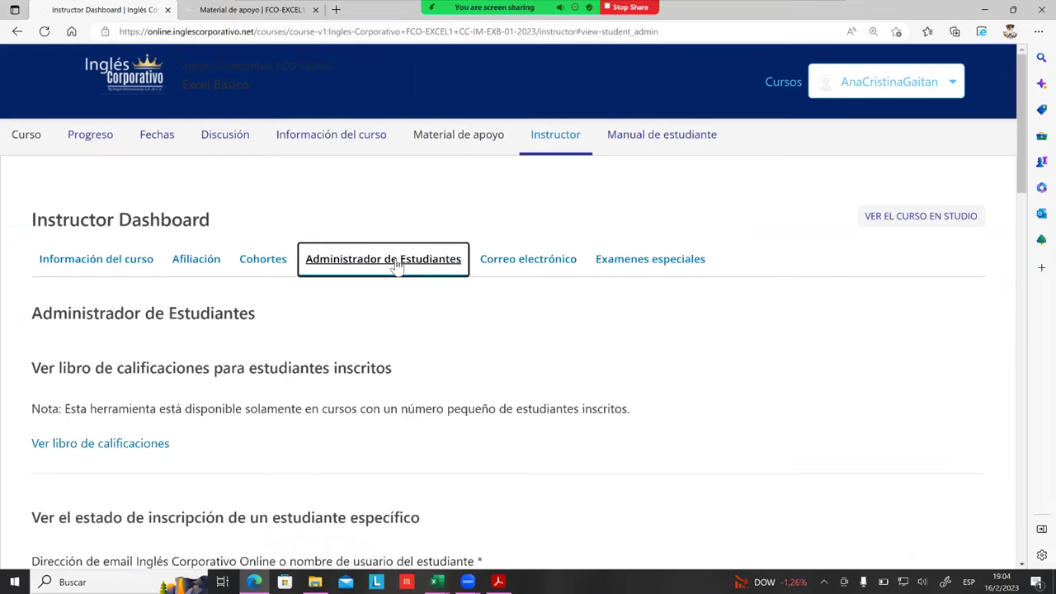
{"action": "left_click", "coordinate": [100, 443]}
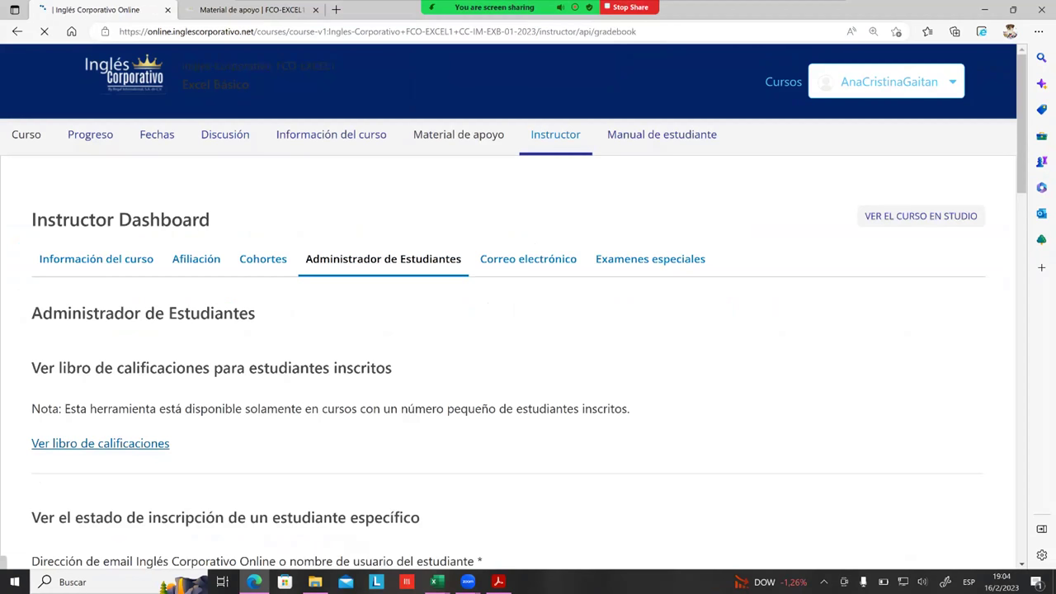
Scroll through the gradebook's student rows showing HW 01, HW 02, HW Promedio and Midterm scores.
{"action": "scroll", "coordinate": [357, 385], "scroll_direction": "down", "scroll_amount": 2}
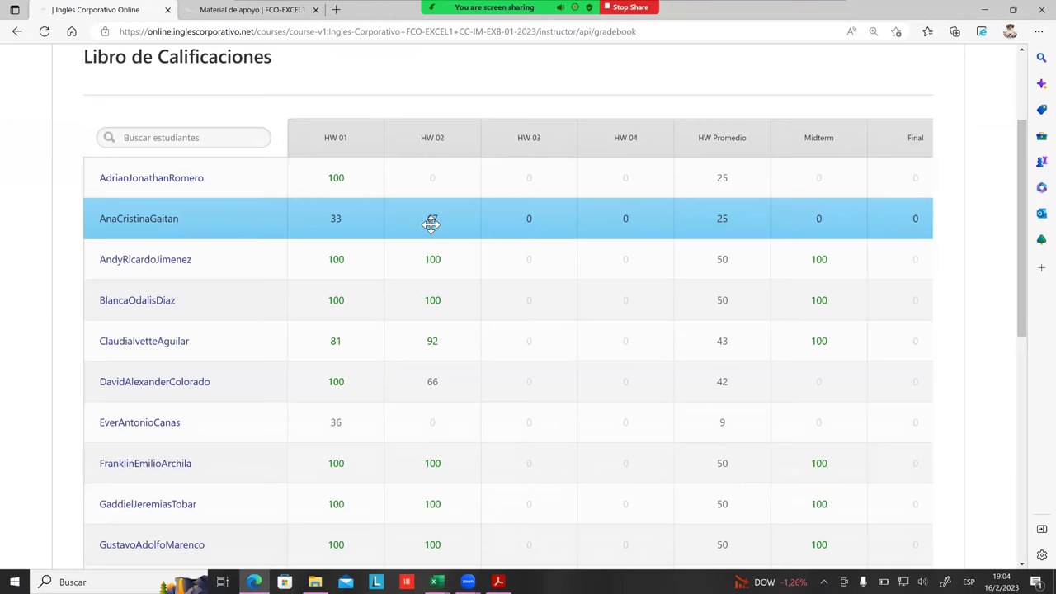
{"action": "scroll", "coordinate": [251, 183], "scroll_direction": "down", "scroll_amount": 1}
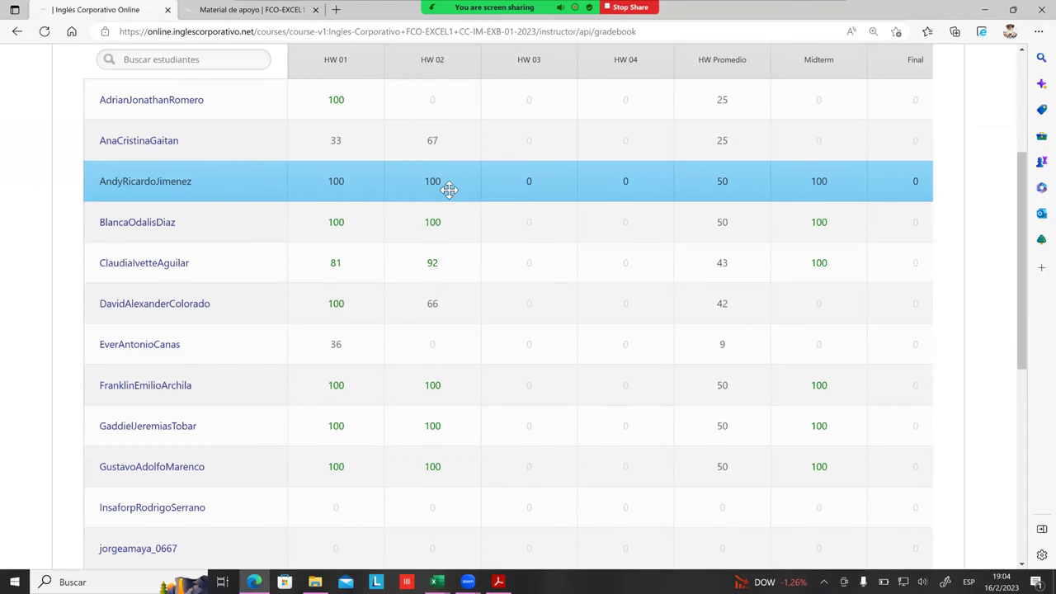
{"action": "scroll", "coordinate": [469, 186], "scroll_direction": "down", "scroll_amount": 1}
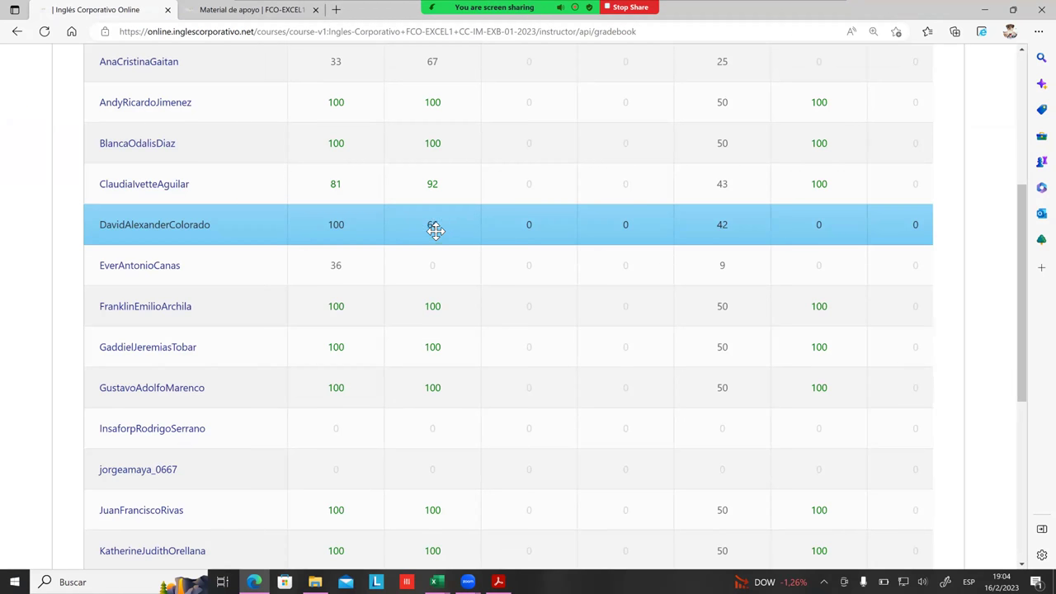
{"action": "scroll", "coordinate": [442, 215], "scroll_direction": "down", "scroll_amount": 1}
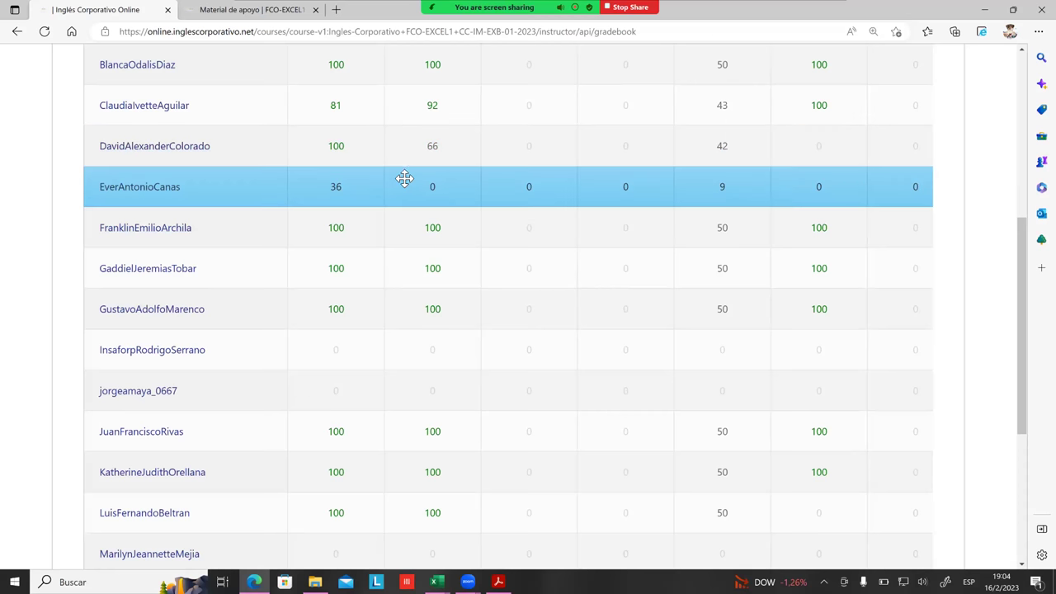
{"action": "mouse_move", "coordinate": [352, 199]}
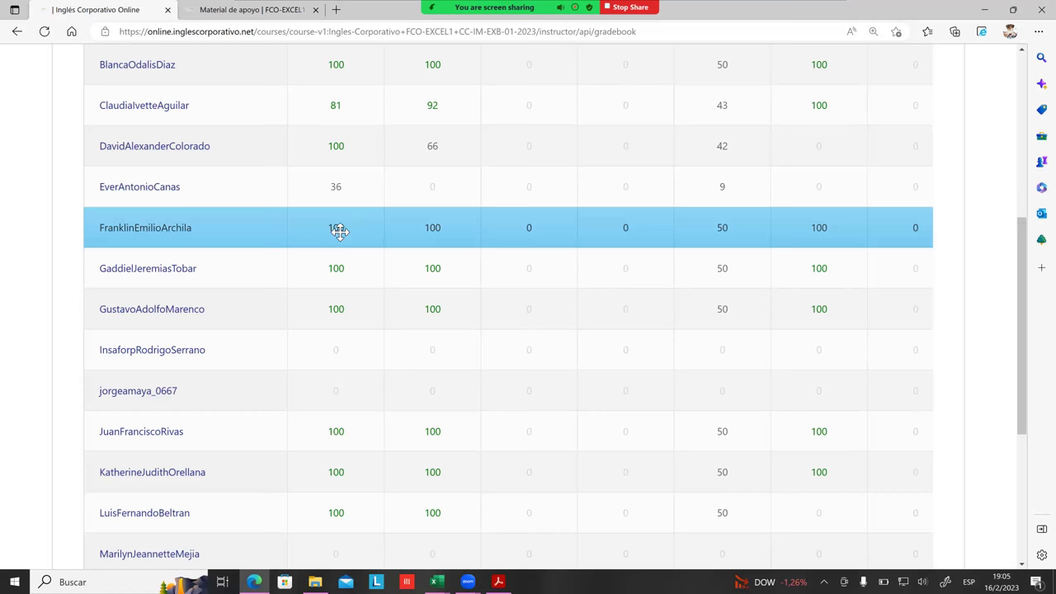
{"action": "scroll", "coordinate": [454, 228], "scroll_direction": "down", "scroll_amount": 1}
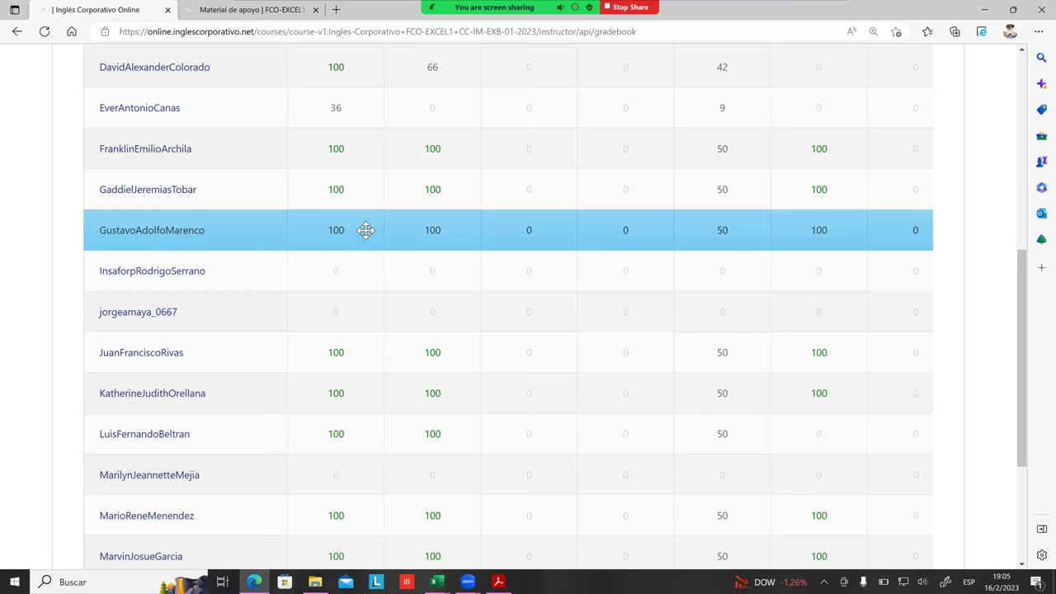
{"action": "scroll", "coordinate": [321, 239], "scroll_direction": "down", "scroll_amount": 1}
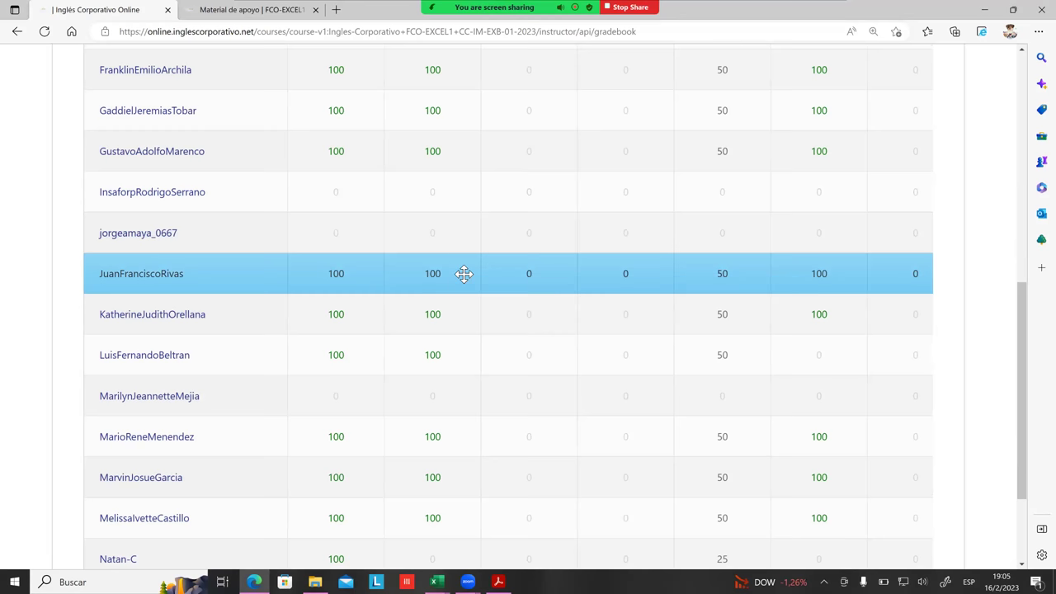
{"action": "scroll", "coordinate": [454, 236], "scroll_direction": "down", "scroll_amount": 1}
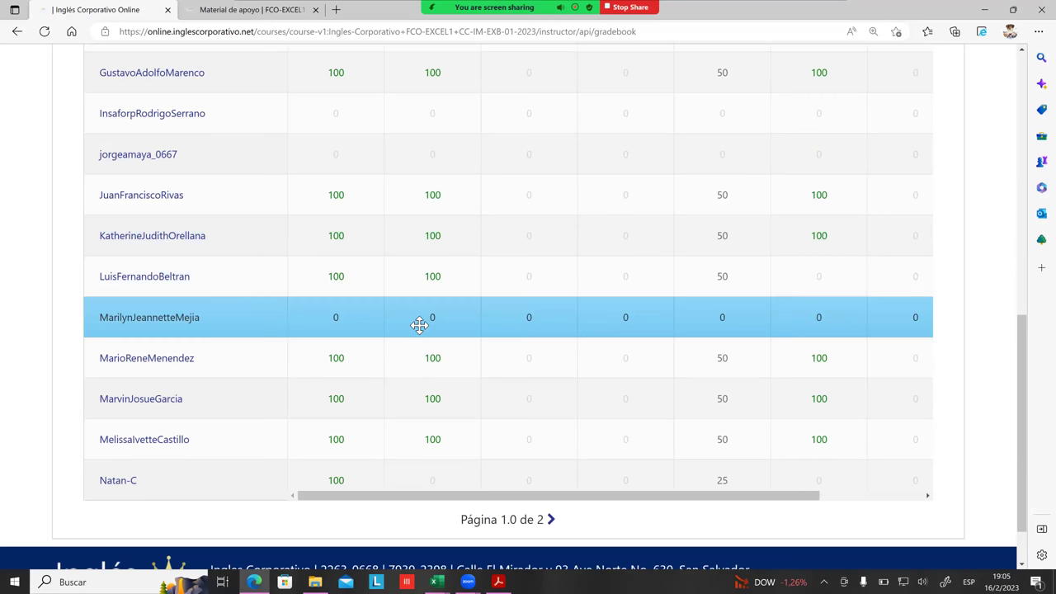
{"action": "scroll", "coordinate": [195, 305], "scroll_direction": "down", "scroll_amount": 1}
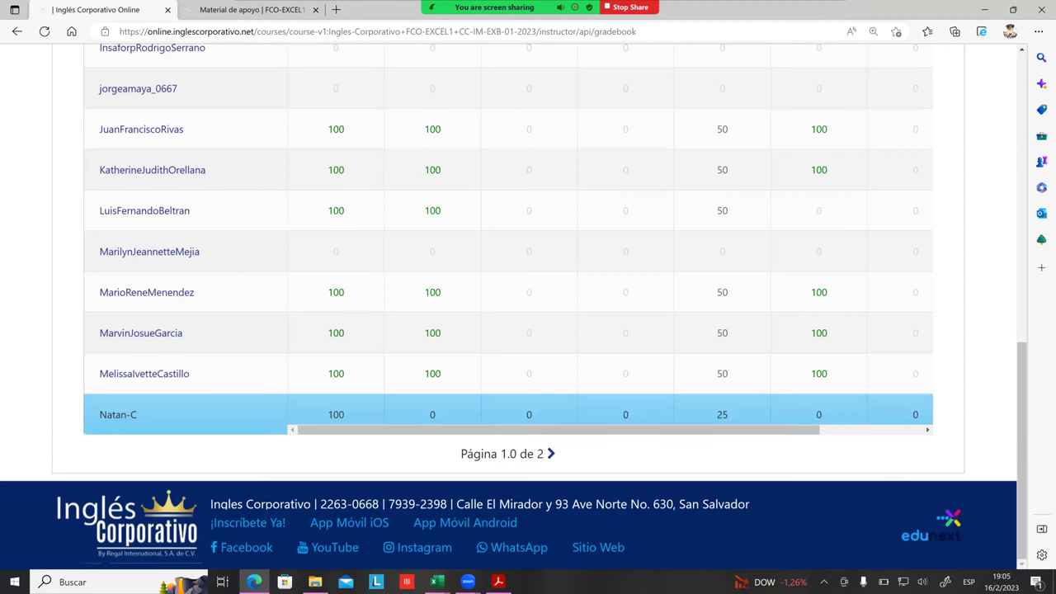
Move to page 2 of 2 of the gradebook and review the remaining students' scores.
{"action": "left_click", "coordinate": [118, 415]}
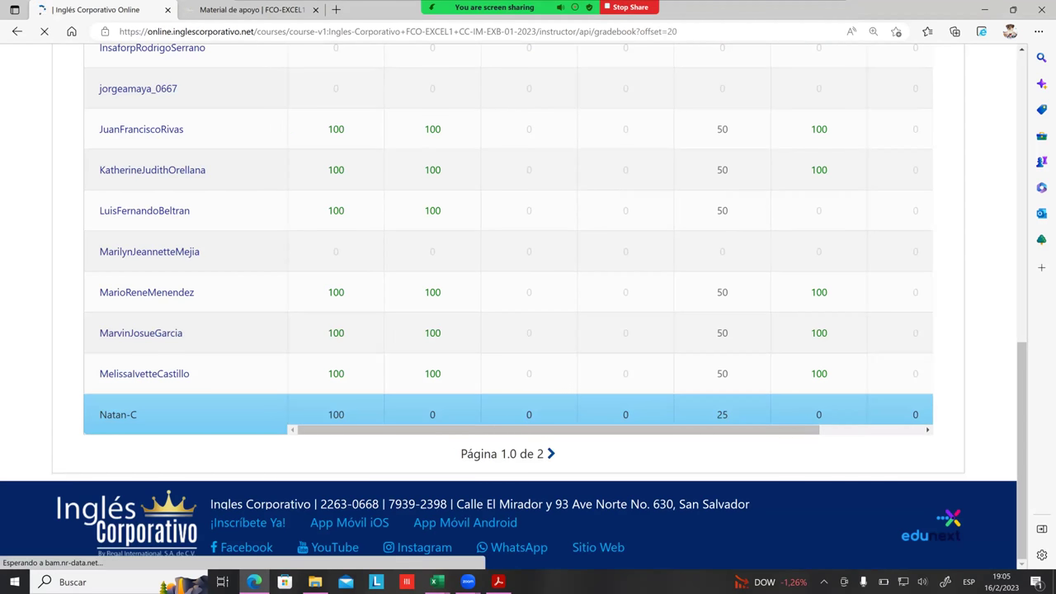
{"action": "scroll", "coordinate": [344, 368], "scroll_direction": "down", "scroll_amount": 2}
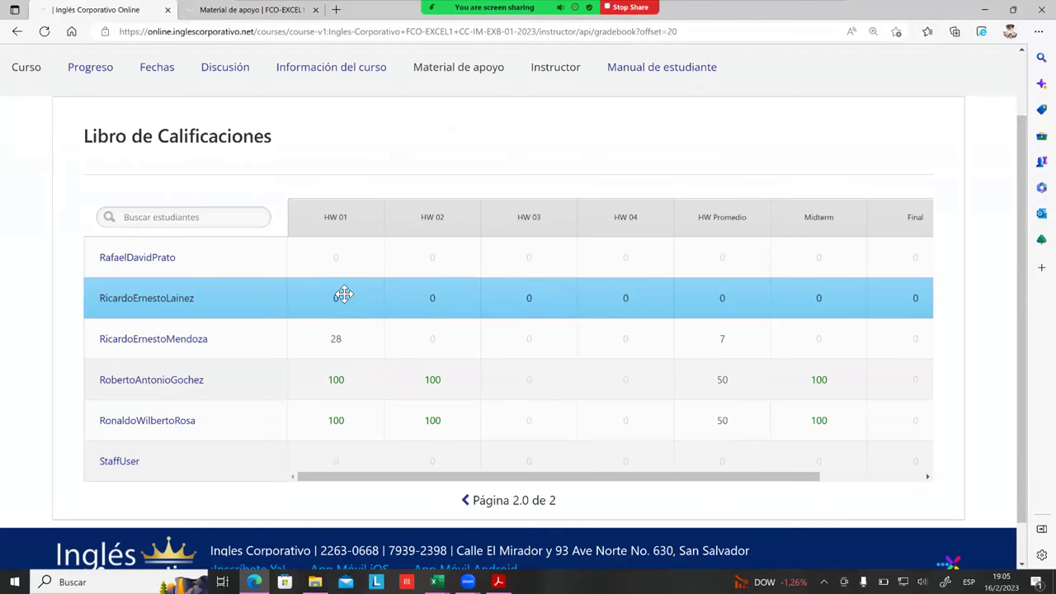
{"action": "scroll", "coordinate": [284, 290], "scroll_direction": "down", "scroll_amount": 1}
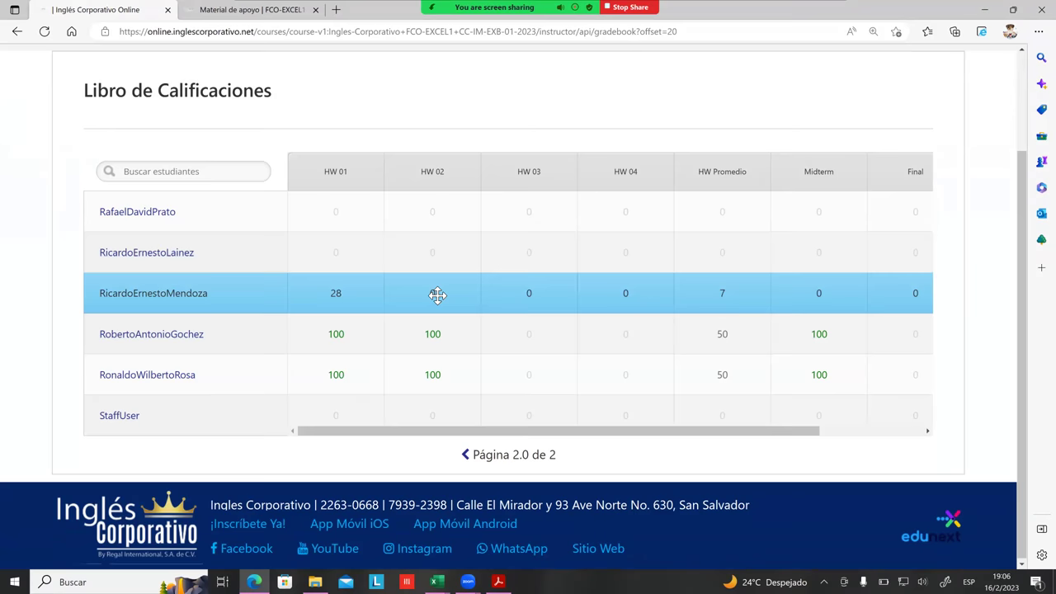
{"action": "scroll", "coordinate": [437, 280], "scroll_direction": "up", "scroll_amount": 2}
{"action": "scroll", "coordinate": [432, 301], "scroll_direction": "down", "scroll_amount": 2}
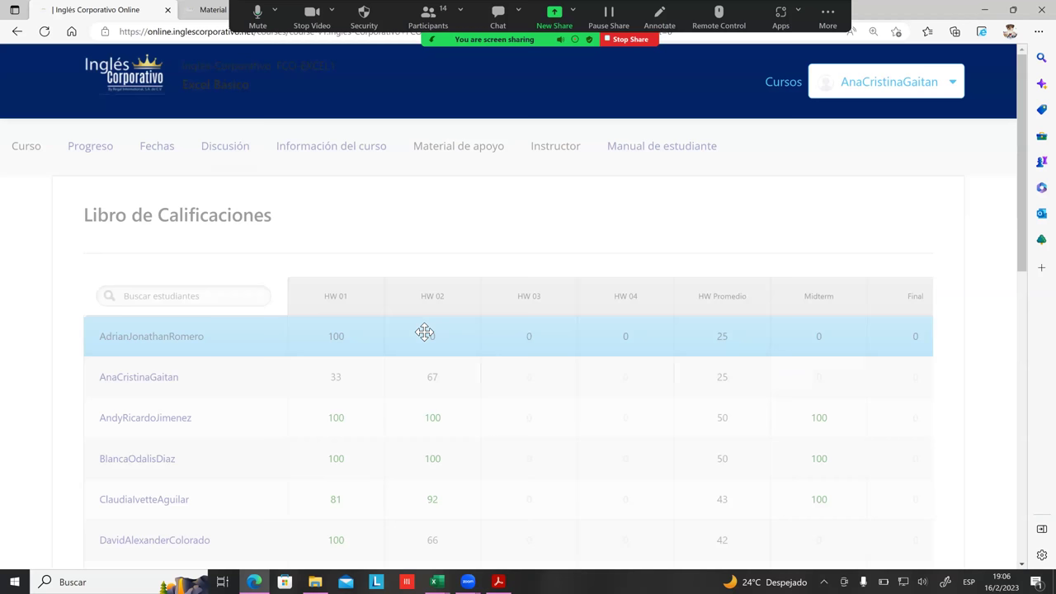
Scroll up and down page 1 of the gradebook, reviewing HW Promedio and Midterm scores.
{"action": "scroll", "coordinate": [424, 332], "scroll_direction": "down", "scroll_amount": 3}
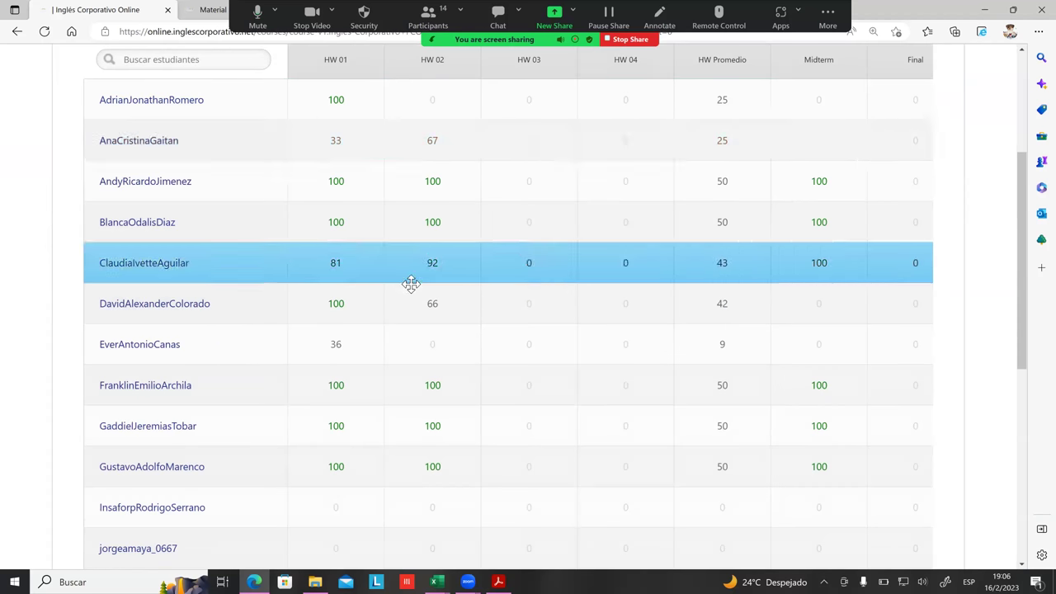
{"action": "scroll", "coordinate": [413, 285], "scroll_direction": "down", "scroll_amount": 1}
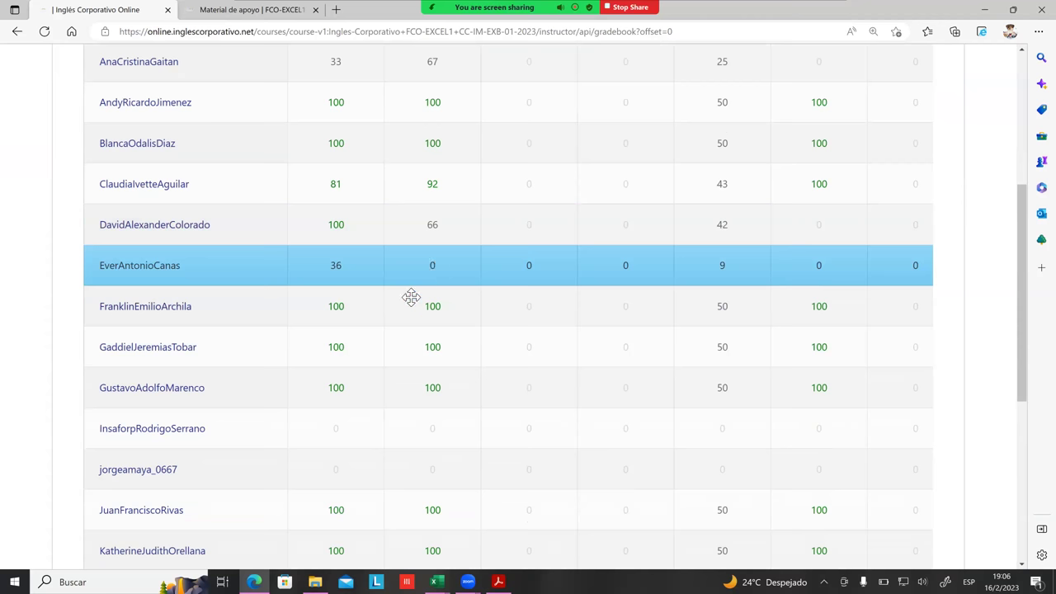
{"action": "scroll", "coordinate": [435, 322], "scroll_direction": "down", "scroll_amount": 3}
{"action": "scroll", "coordinate": [435, 328], "scroll_direction": "down", "scroll_amount": 2}
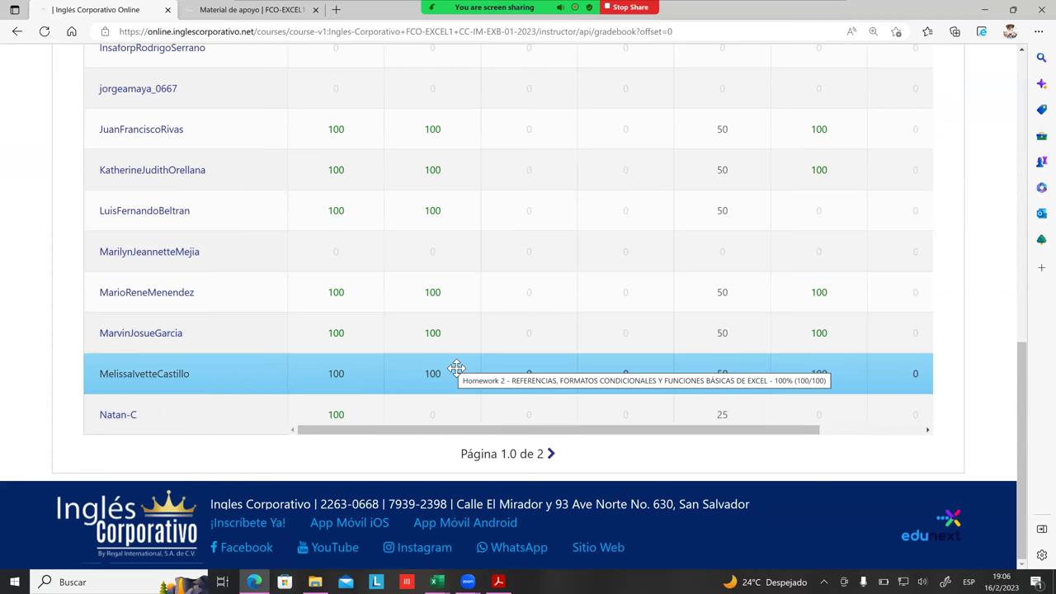
{"action": "scroll", "coordinate": [456, 368], "scroll_direction": "up", "scroll_amount": 1}
{"action": "scroll", "coordinate": [457, 368], "scroll_direction": "up", "scroll_amount": 5}
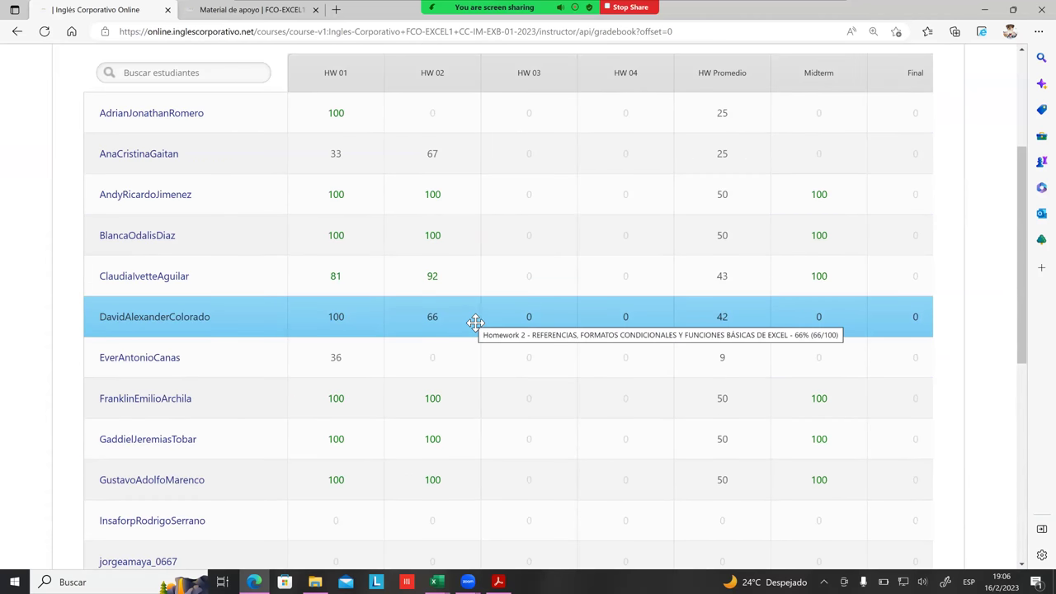
{"action": "scroll", "coordinate": [477, 320], "scroll_direction": "up", "scroll_amount": 3}
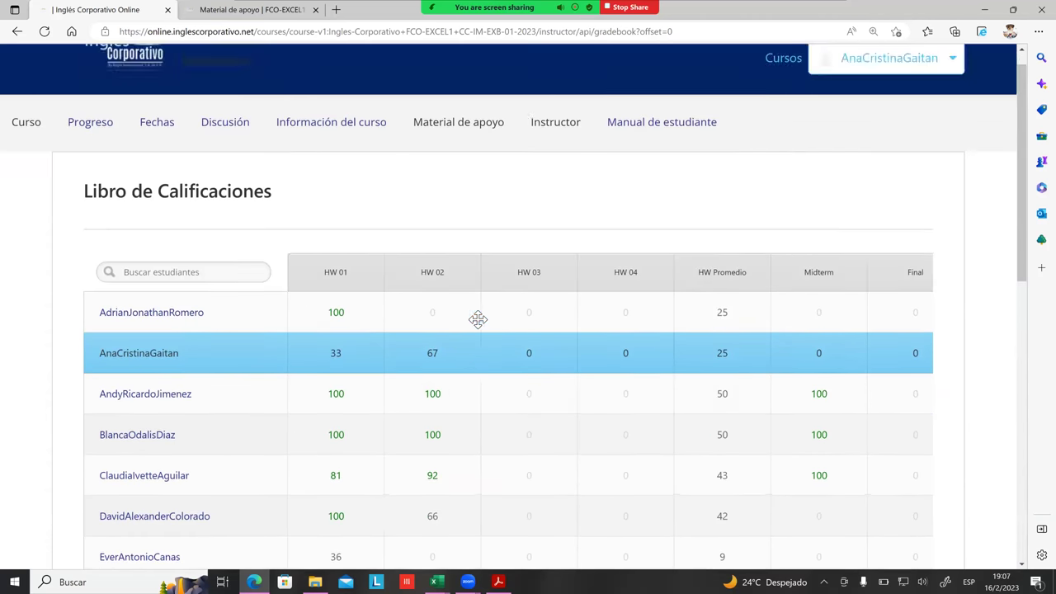
{"action": "scroll", "coordinate": [478, 321], "scroll_direction": "down", "scroll_amount": 2}
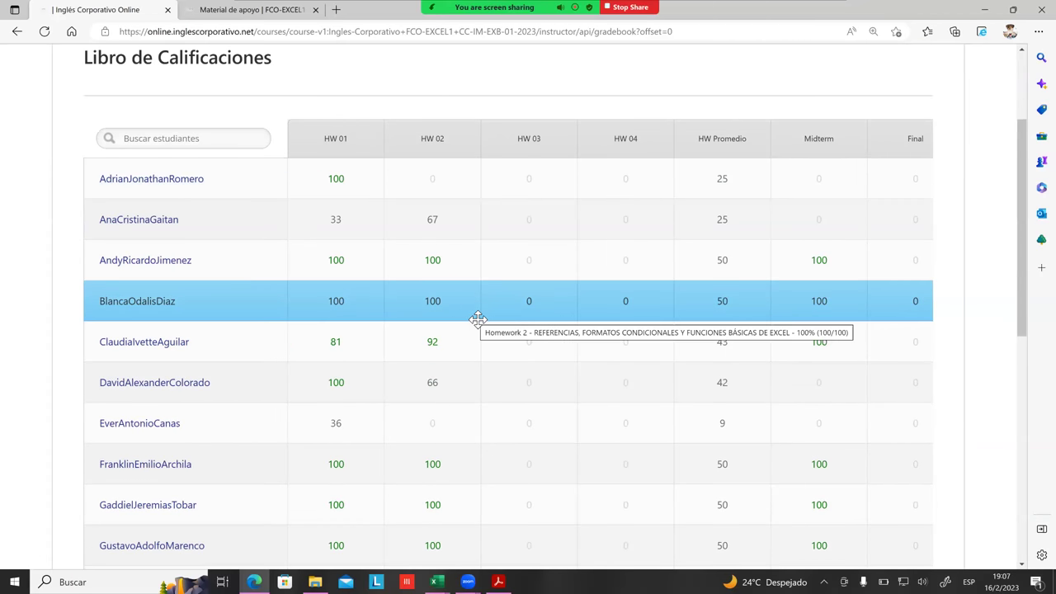
{"action": "scroll", "coordinate": [478, 320], "scroll_direction": "down", "scroll_amount": 1}
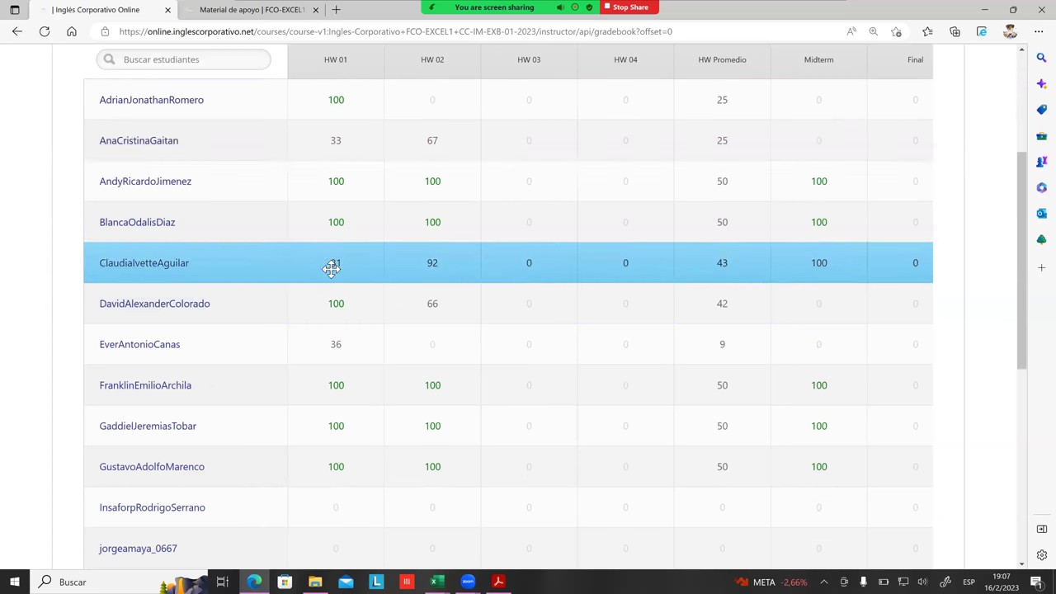
{"action": "scroll", "coordinate": [357, 257], "scroll_direction": "down", "scroll_amount": 2}
{"action": "scroll", "coordinate": [380, 276], "scroll_direction": "down", "scroll_amount": 4}
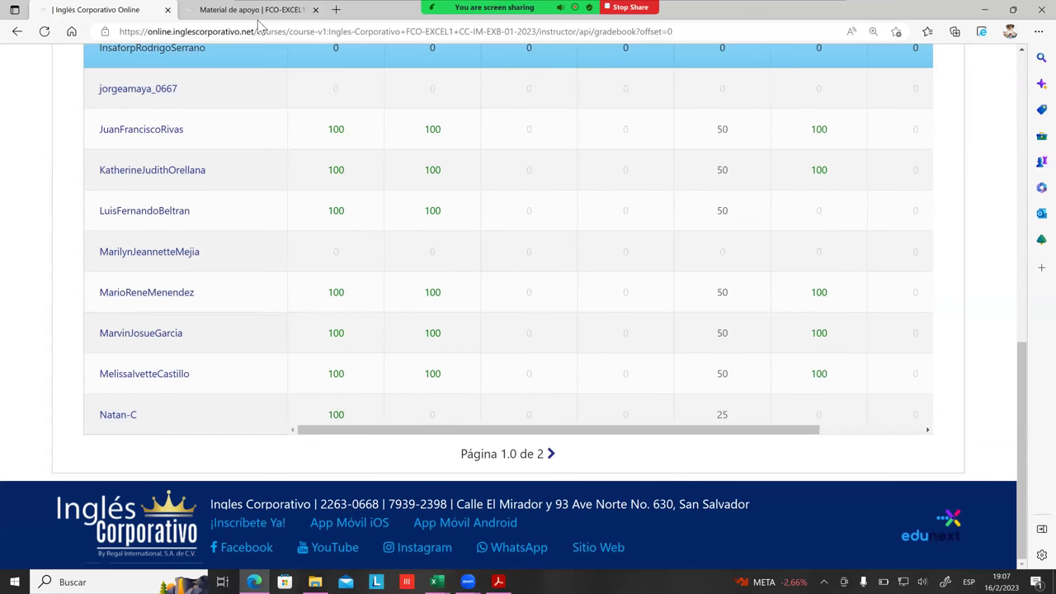
{"action": "scroll", "coordinate": [402, 300], "scroll_direction": "up", "scroll_amount": 3}
{"action": "scroll", "coordinate": [326, 311], "scroll_direction": "up", "scroll_amount": 6}
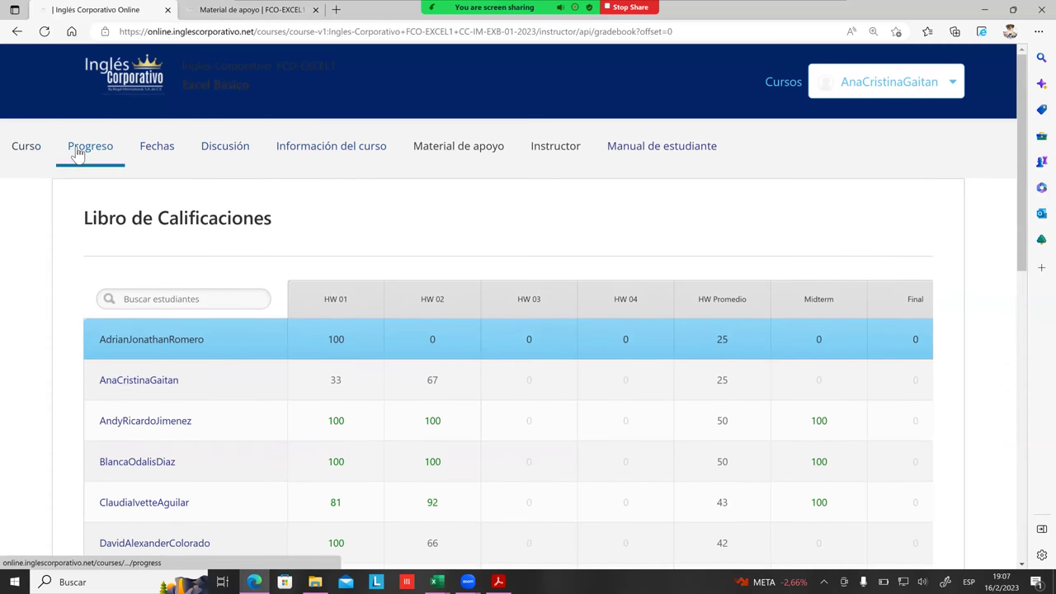
From the course outline, open Sección 3's lesson 3.1 'Uso de filtros' on Excel database manipulation.
{"action": "left_click", "coordinate": [31, 148]}
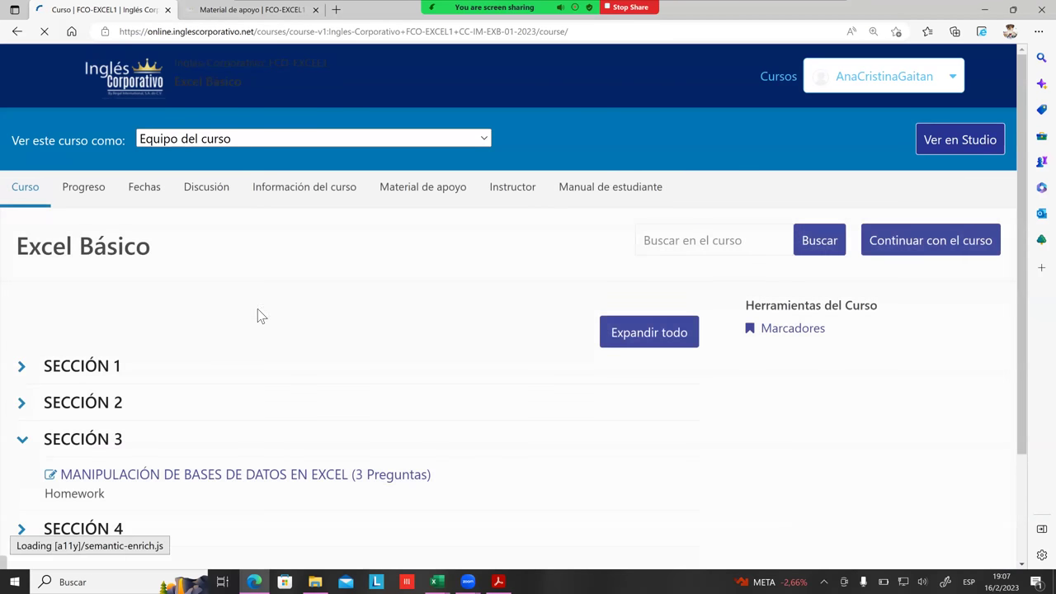
{"action": "scroll", "coordinate": [395, 332], "scroll_direction": "down", "scroll_amount": 2}
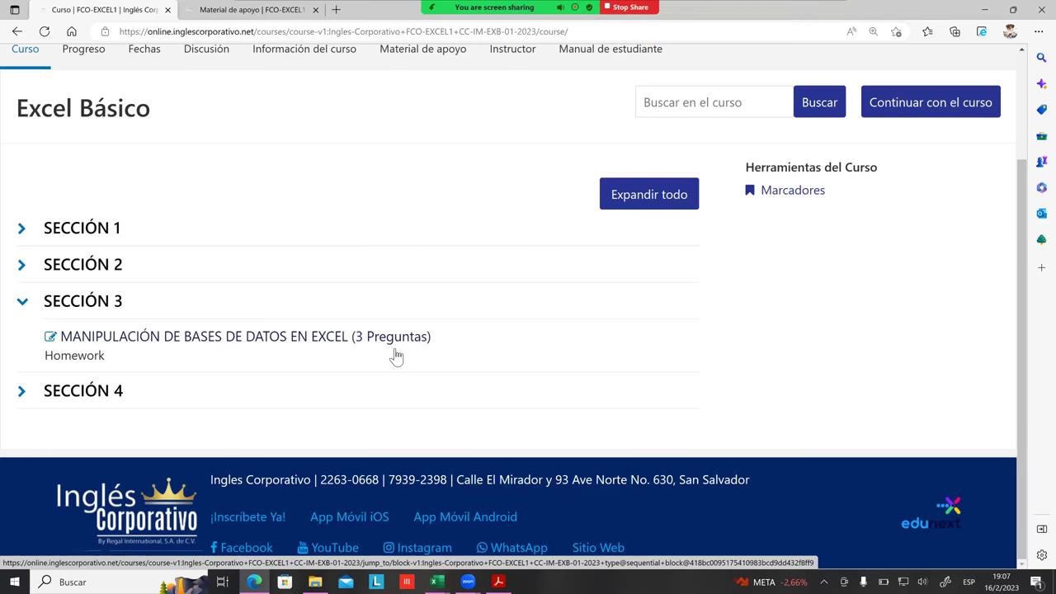
{"action": "left_click", "coordinate": [291, 343]}
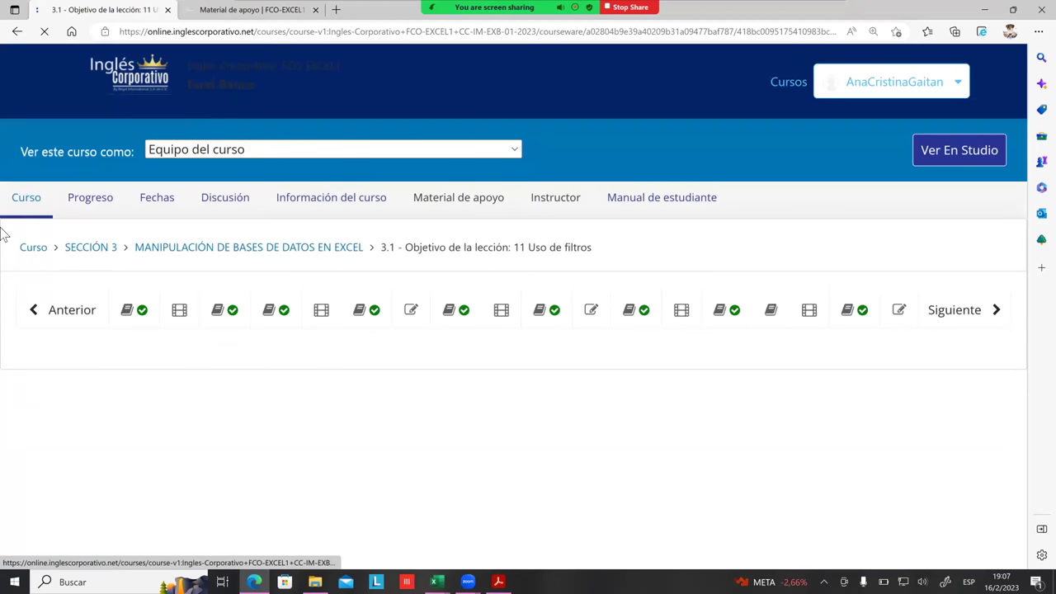
Open the lesson's first unit and move the Zoom video panel to the right side.
{"action": "left_click", "coordinate": [312, 316]}
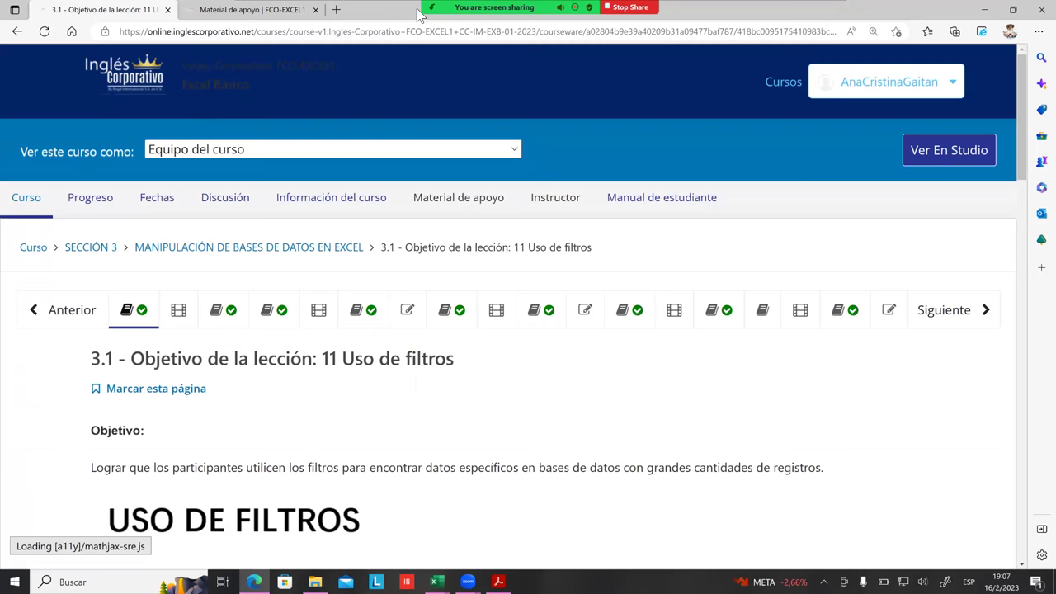
{"action": "mouse_move", "coordinate": [437, 40]}
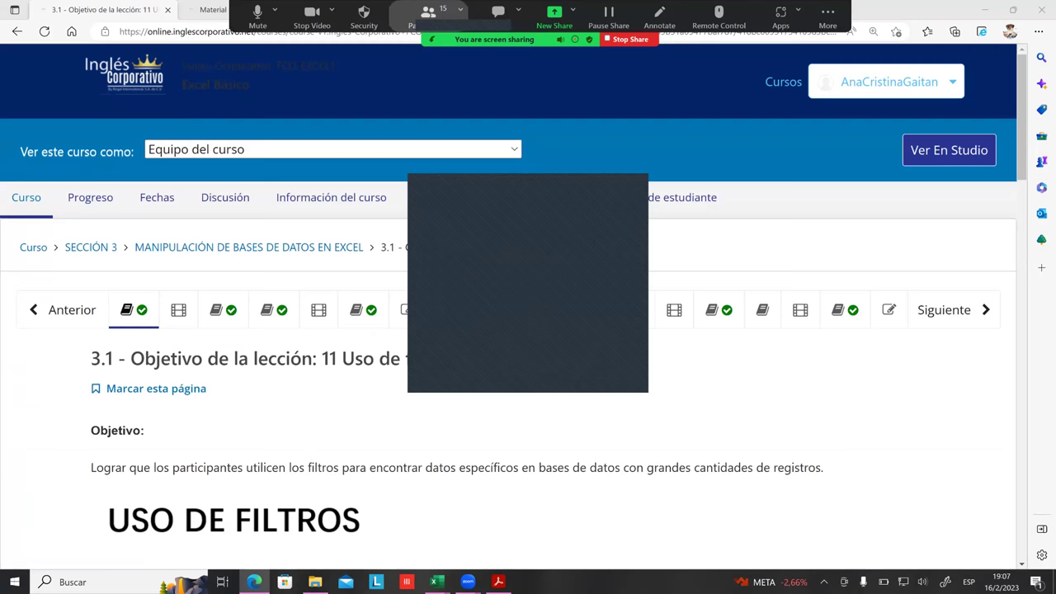
{"action": "left_click_drag", "start_coordinate": [529, 189], "coordinate": [860, 224]}
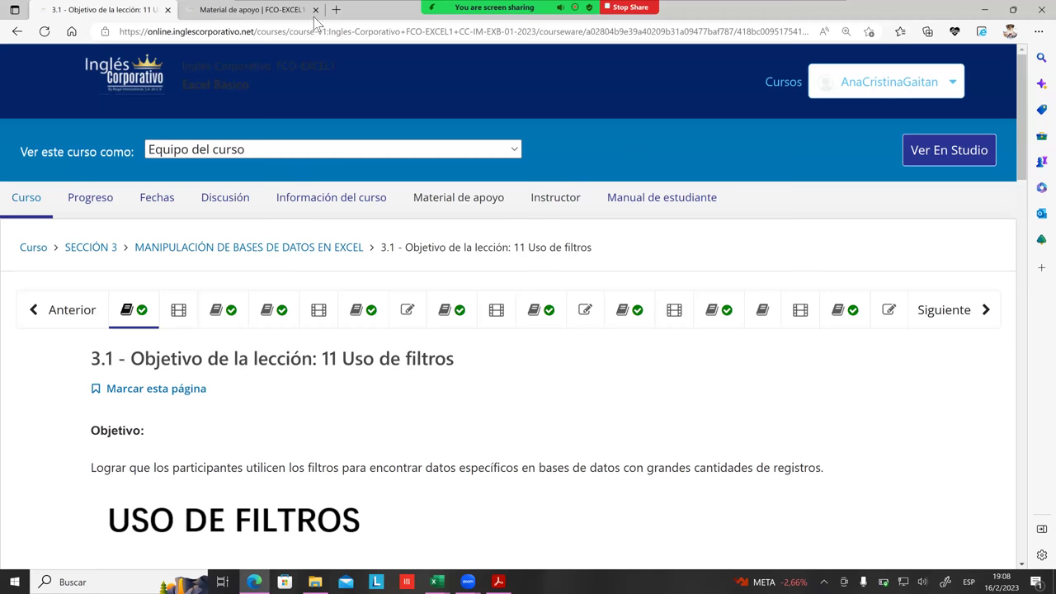
{"action": "mouse_move", "coordinate": [316, 23]}
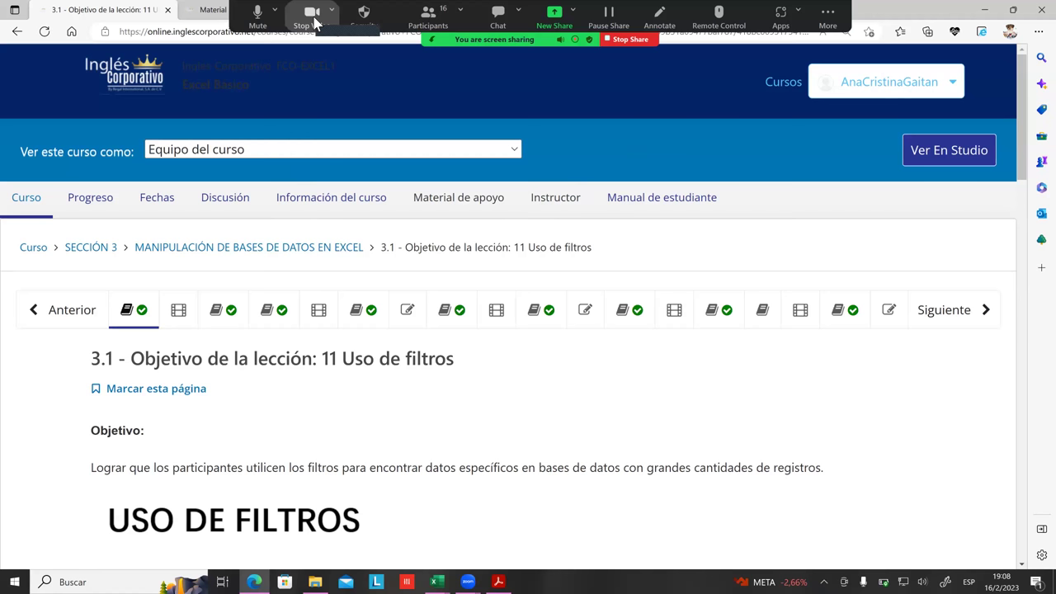
{"action": "left_click", "coordinate": [258, 24]}
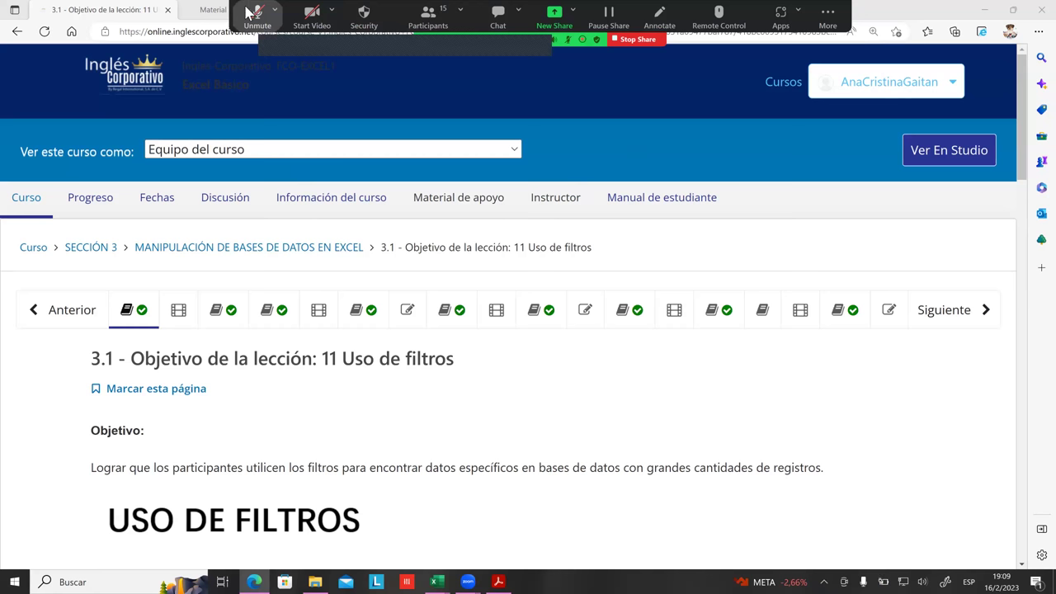
{"action": "left_click", "coordinate": [255, 18]}
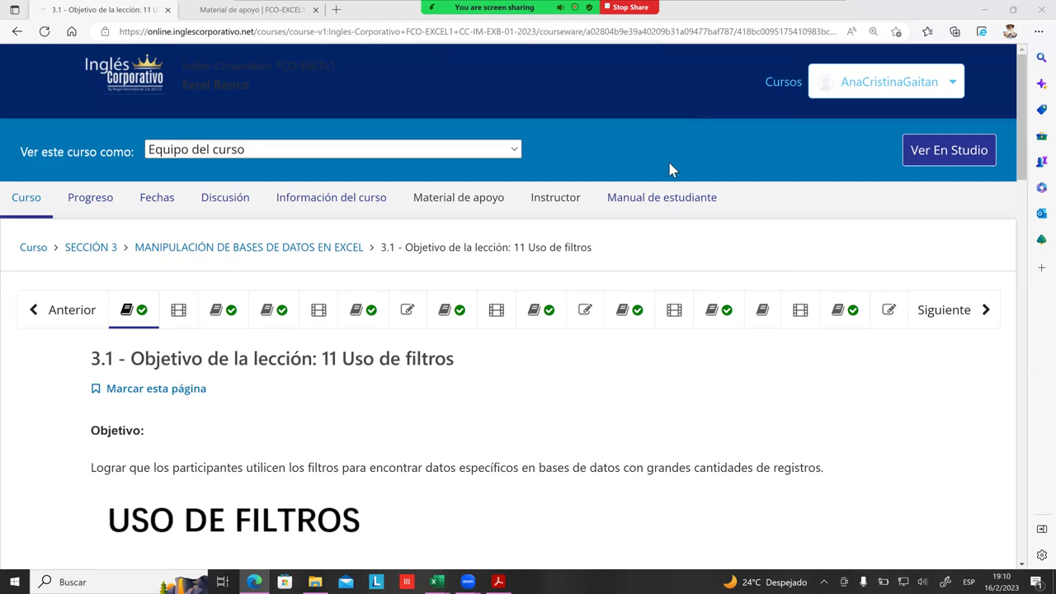
Scroll the lesson, then switch to the FCO CONTROL ASISTENCIA attendance workbook in Excel.
{"action": "scroll", "coordinate": [671, 167], "scroll_direction": "down", "scroll_amount": 1}
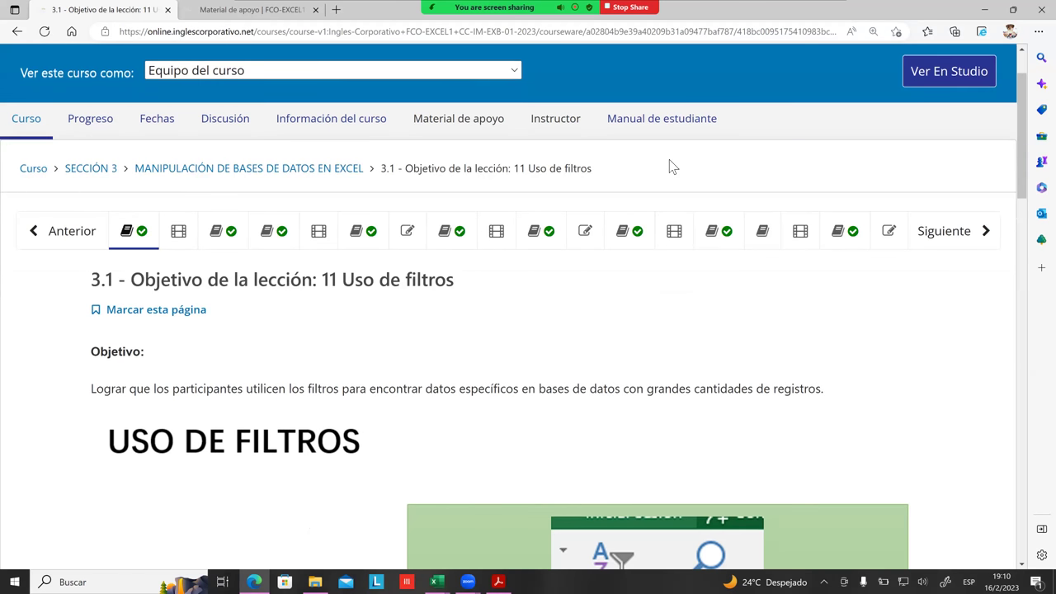
{"action": "scroll", "coordinate": [670, 165], "scroll_direction": "down", "scroll_amount": 1}
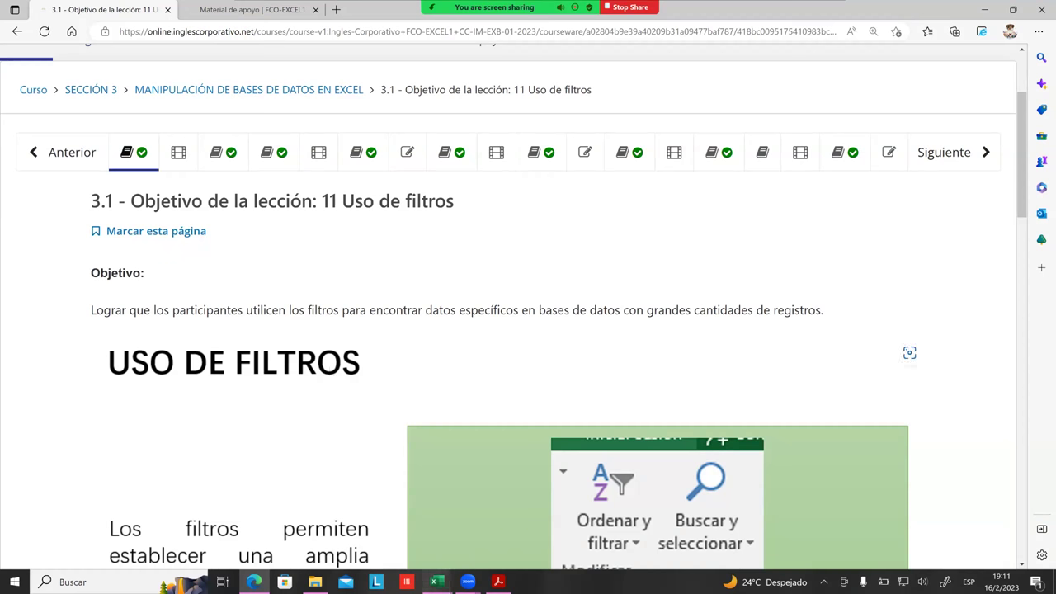
{"action": "mouse_move", "coordinate": [436, 582]}
{"action": "left_click", "coordinate": [364, 530]}
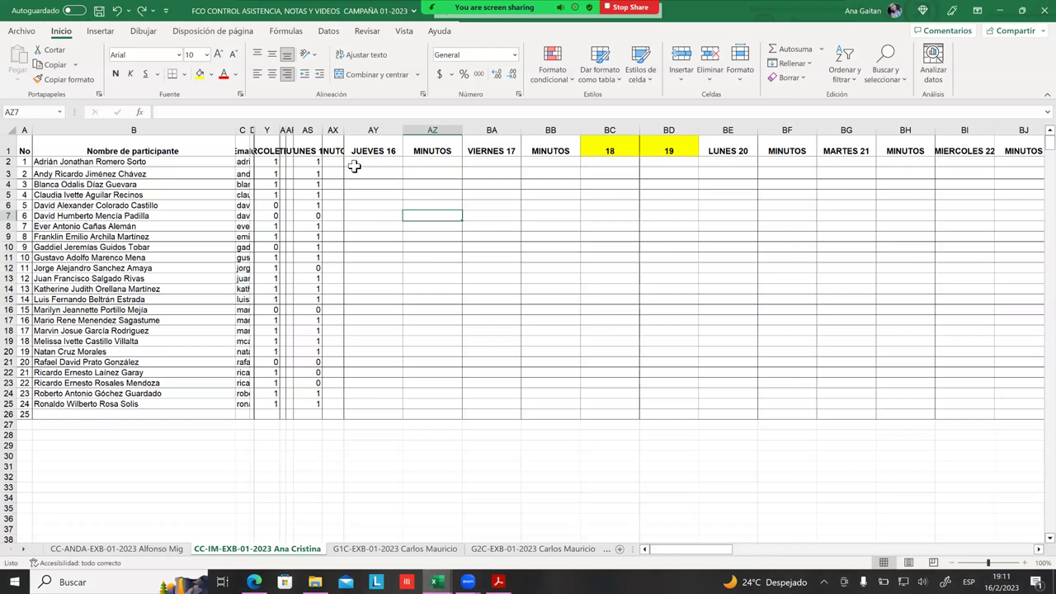
{"action": "left_click", "coordinate": [375, 163]}
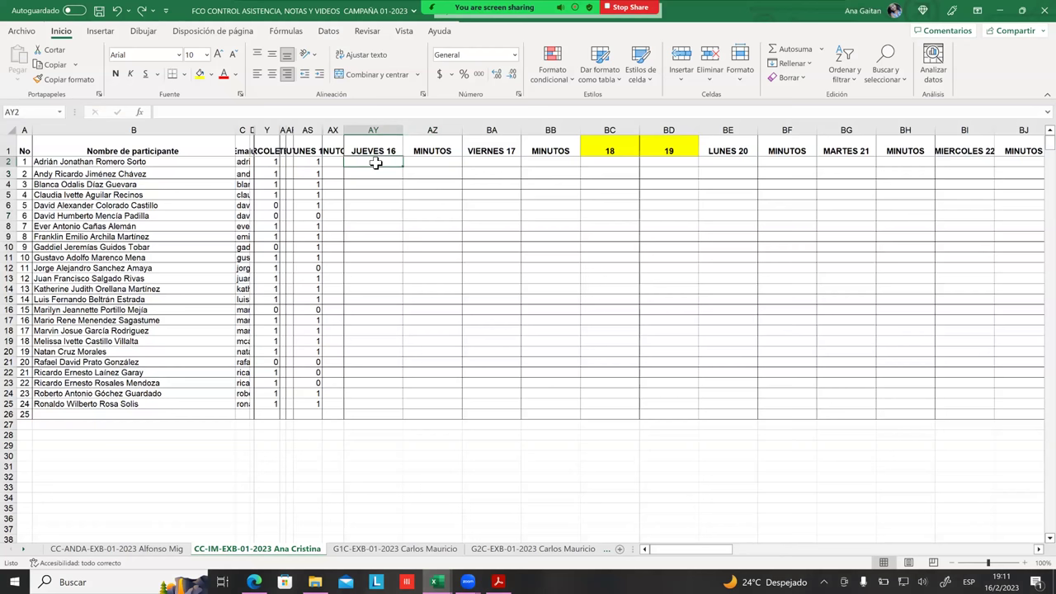
{"action": "type", "text": "0"}
{"action": "key", "text": "Return"}
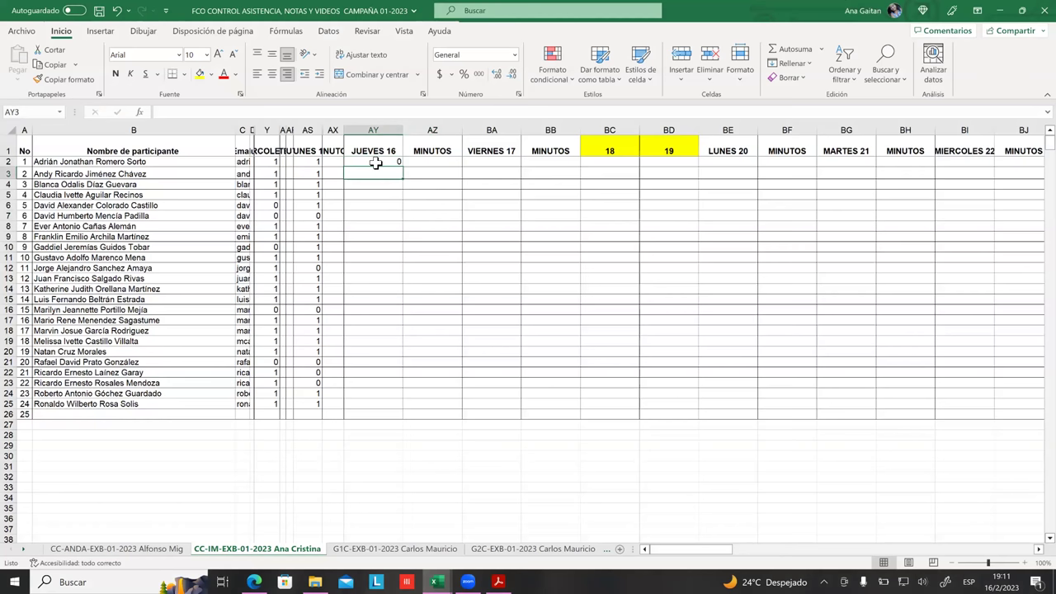
{"action": "type", "text": "1"}
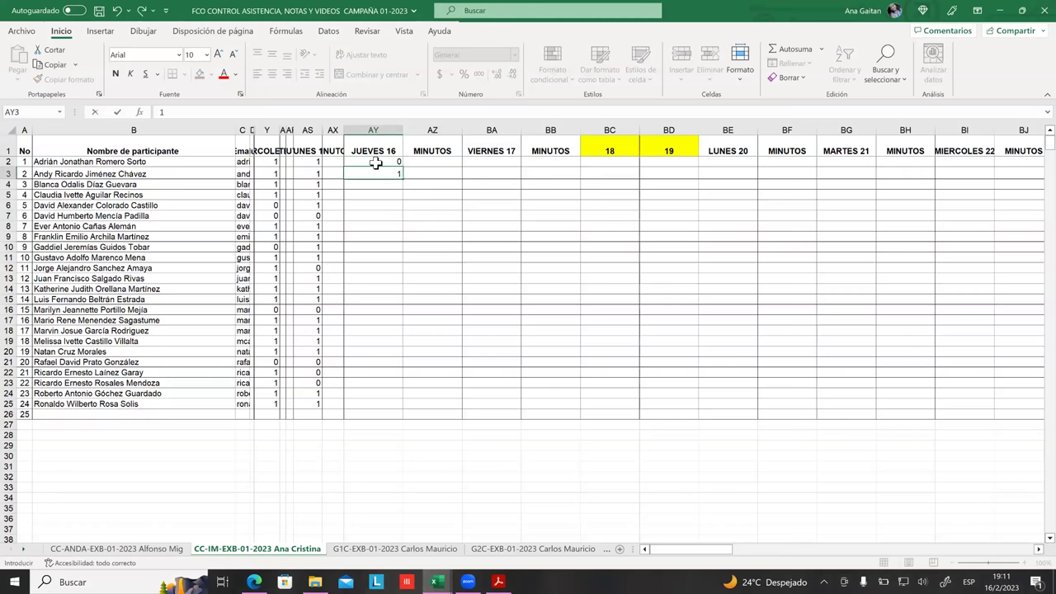
{"action": "key", "text": "Return"}
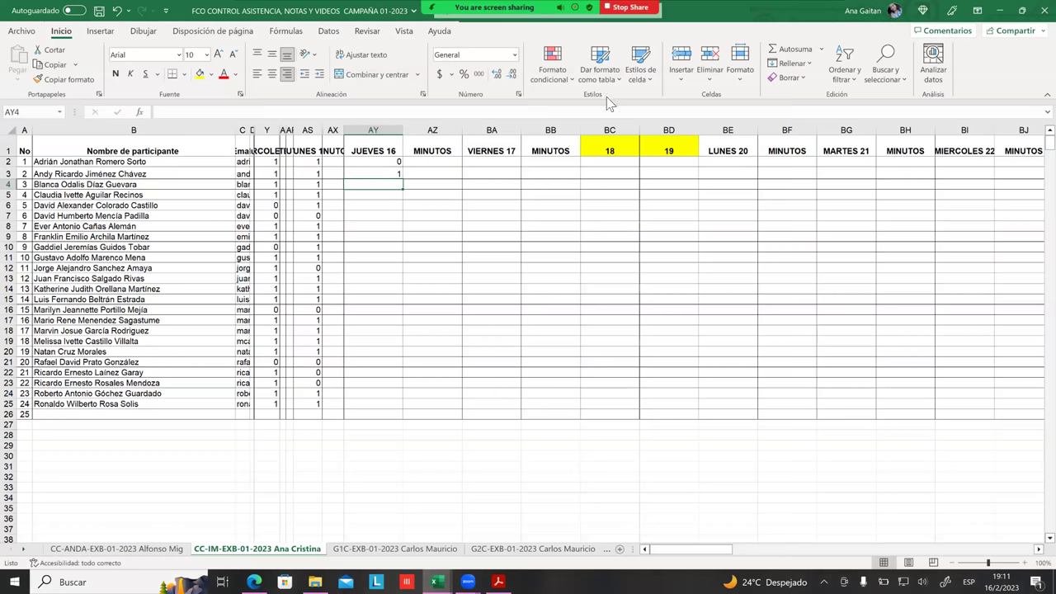
{"action": "type", "text": "1"}
{"action": "key", "text": "Return"}
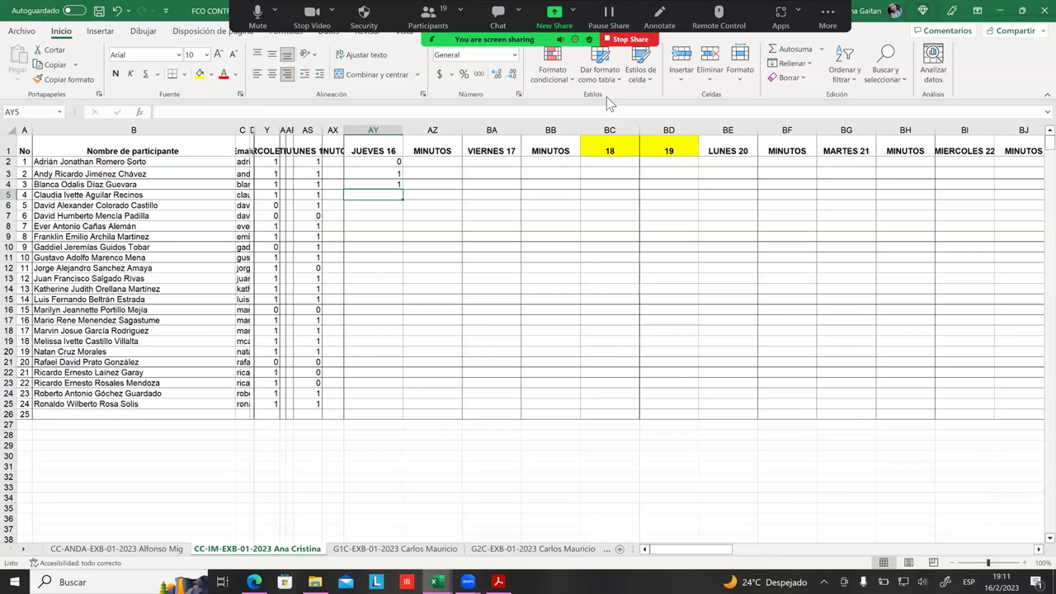
{"action": "type", "text": "1"}
{"action": "key", "text": "Return"}
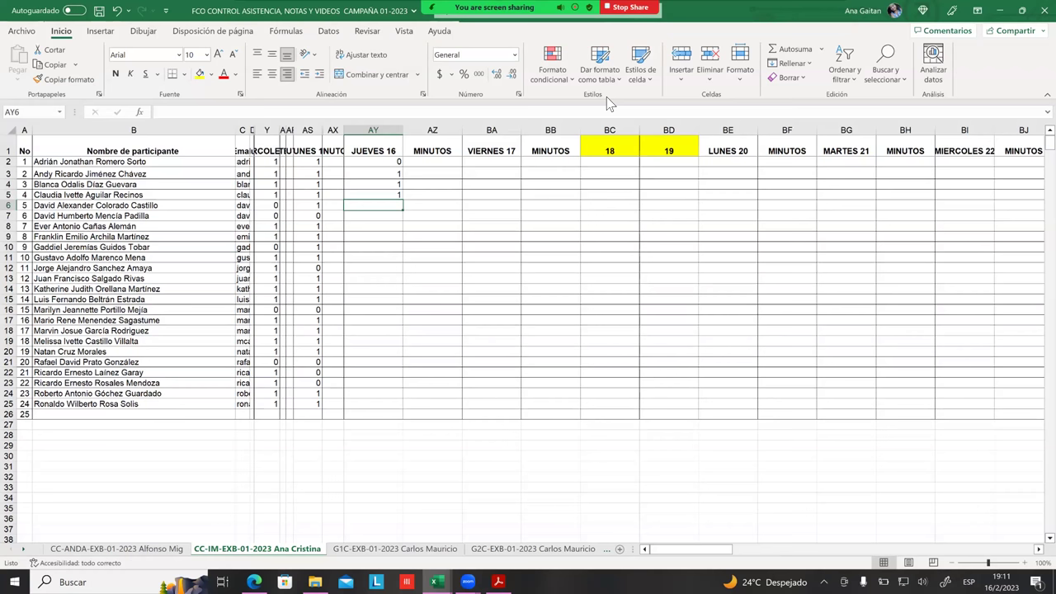
{"action": "type", "text": "1"}
{"action": "key", "text": "Return"}
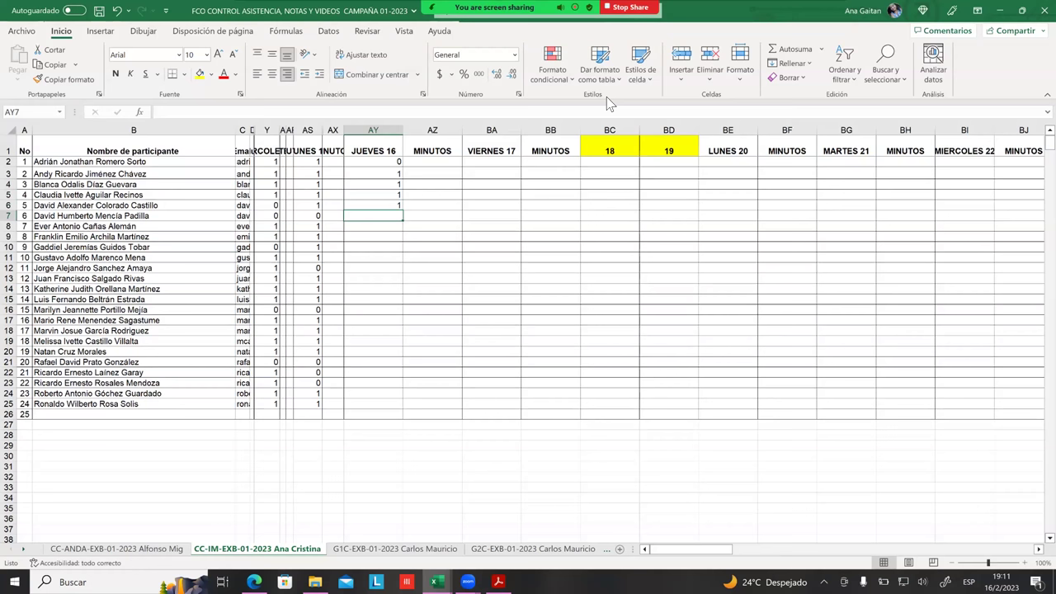
{"action": "type", "text": "0"}
{"action": "key", "text": "Return"}
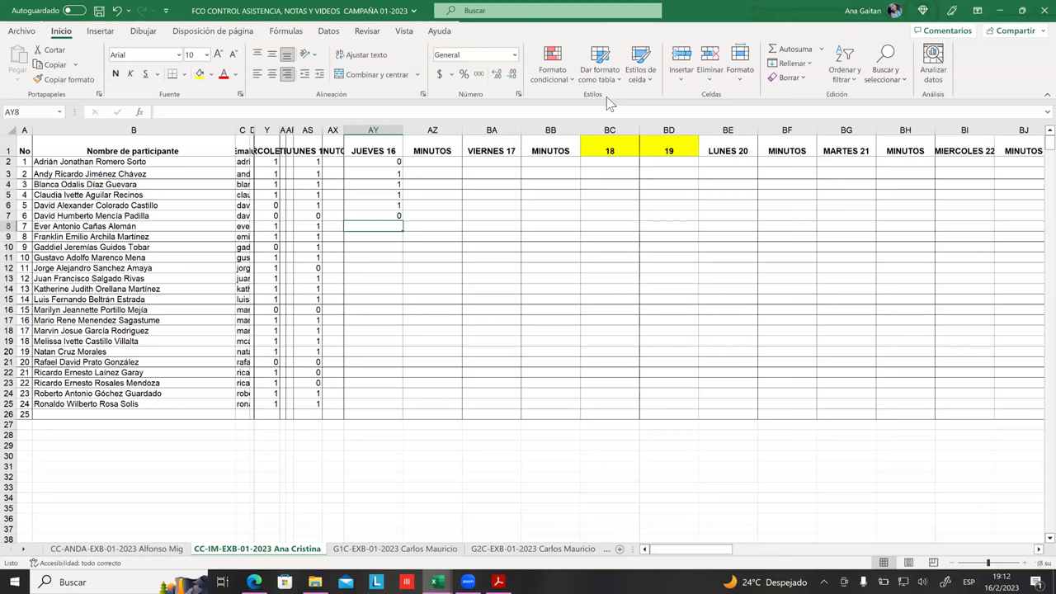
{"action": "type", "text": "1"}
{"action": "key", "text": "Return"}
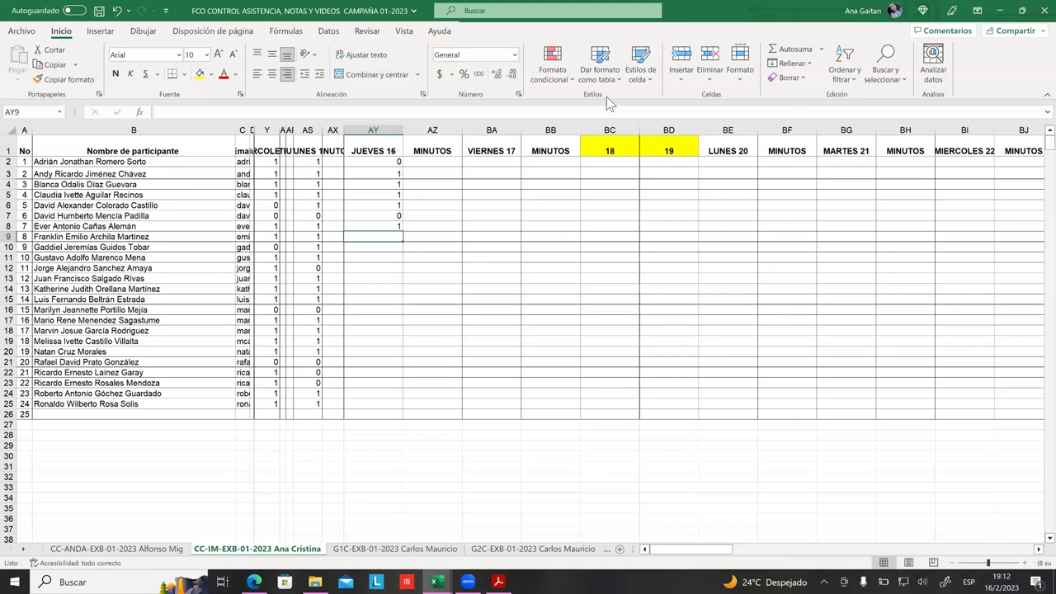
{"action": "type", "text": "1"}
{"action": "key", "text": "Return"}
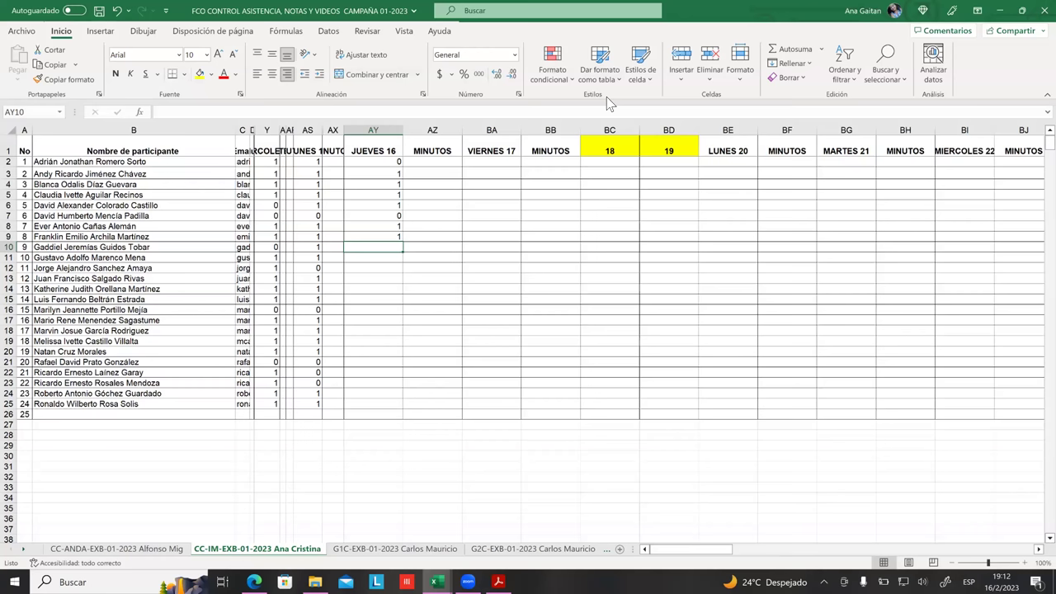
{"action": "type", "text": "0"}
{"action": "key", "text": "Return"}
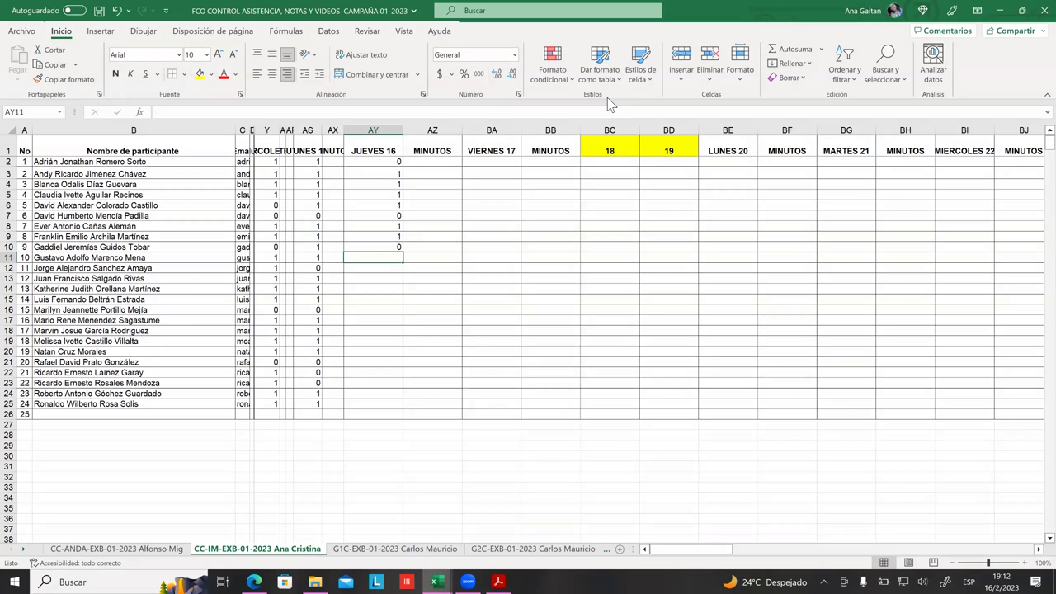
{"action": "key", "text": "Up"}
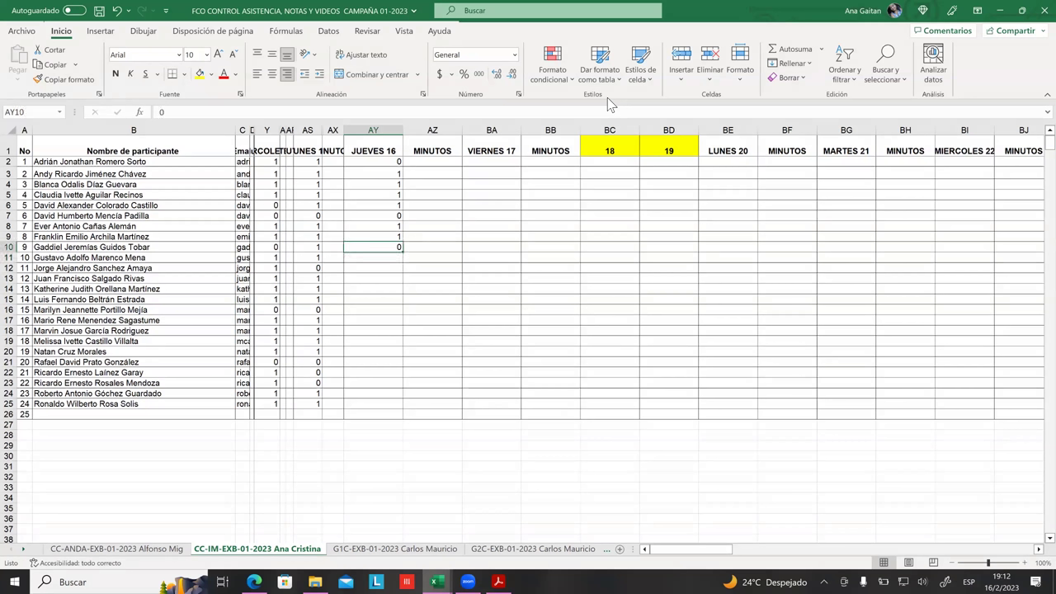
{"action": "type", "text": "1"}
{"action": "key", "text": "Return"}
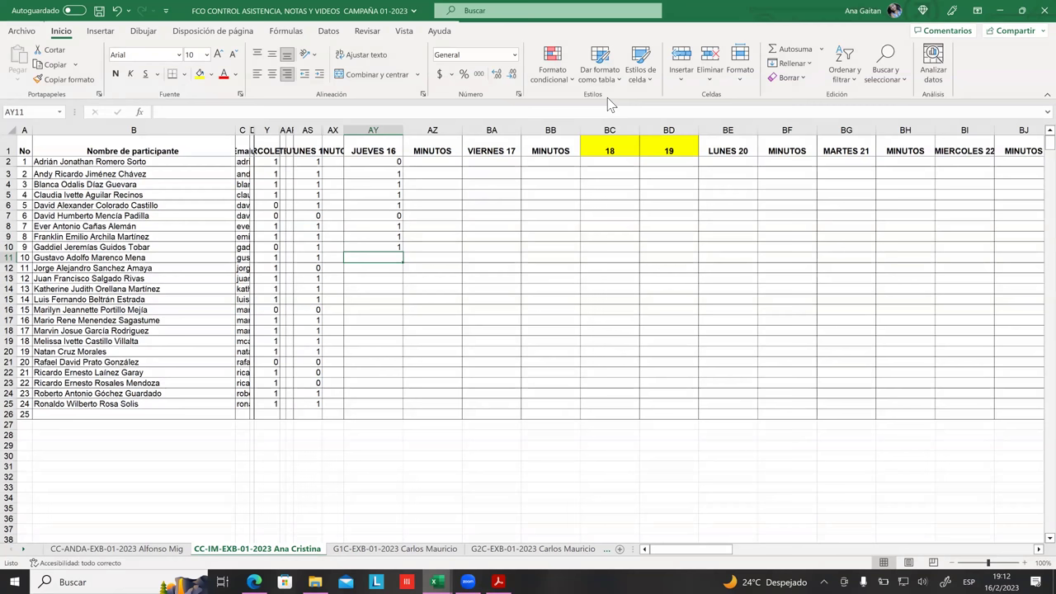
{"action": "type", "text": "1"}
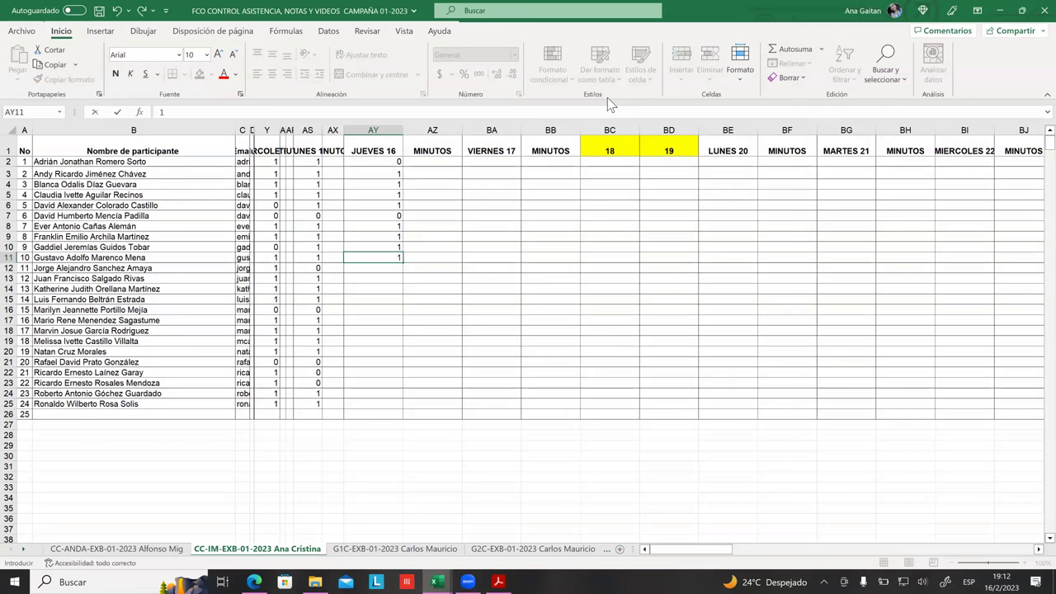
{"action": "key", "text": "Return"}
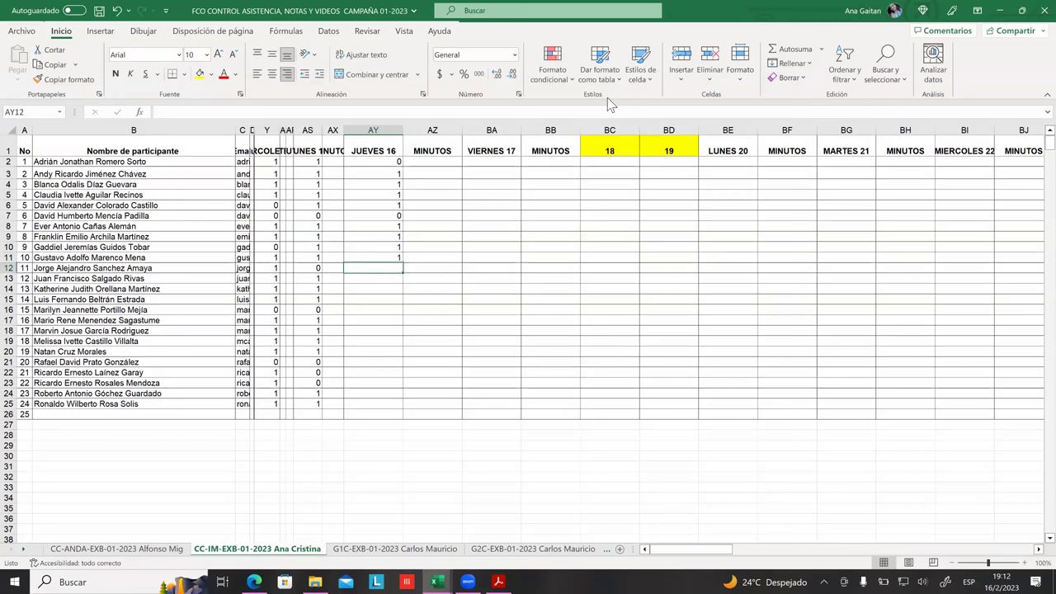
{"action": "key", "text": "Up"}
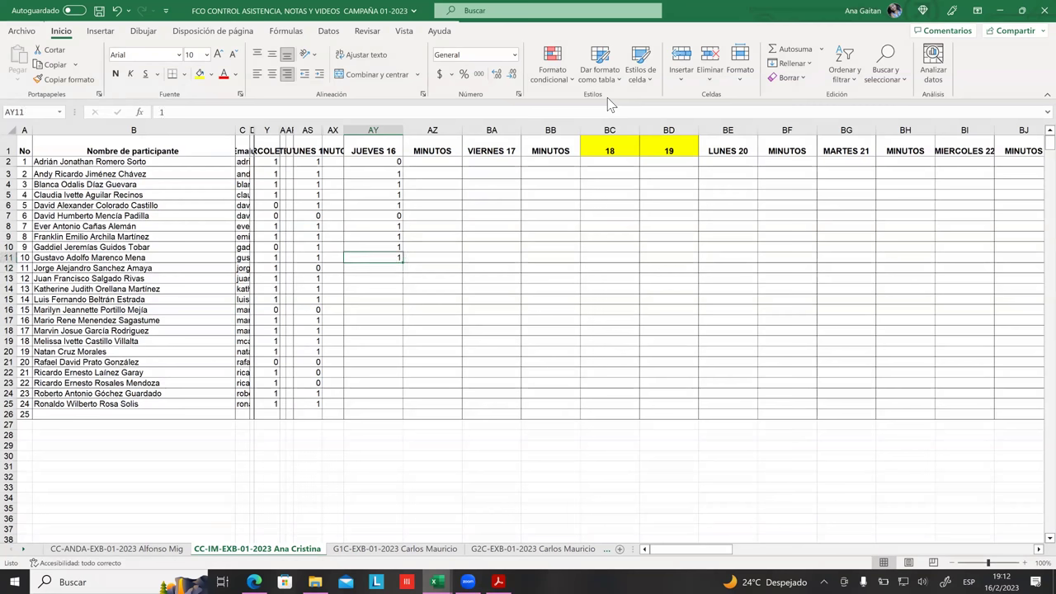
{"action": "key", "text": "Down"}
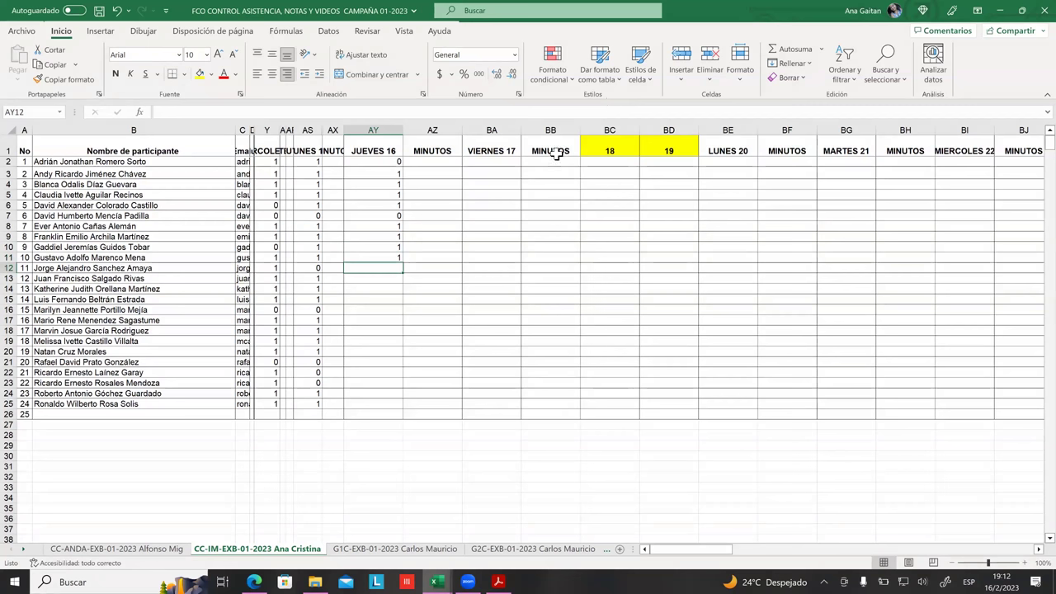
{"action": "left_click", "coordinate": [371, 163]}
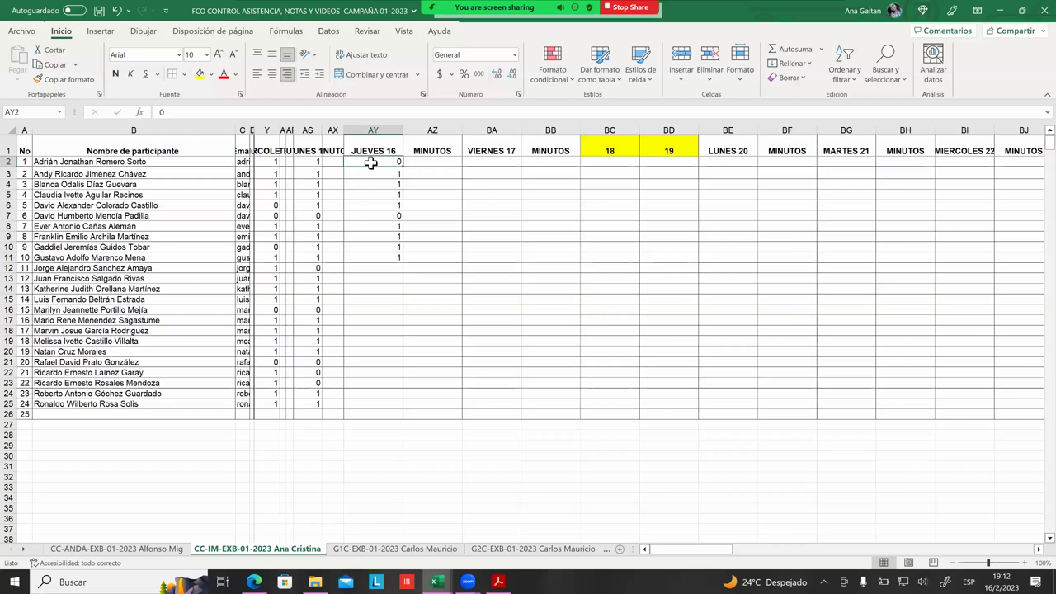
{"action": "key", "text": "Down"}
{"action": "key", "text": "Down"}
{"action": "key", "text": "Down"}
{"action": "key", "text": "Down"}
{"action": "key", "text": "Down"}
{"action": "key", "text": "Down"}
{"action": "key", "text": "Down"}
{"action": "key", "text": "Down"}
{"action": "key", "text": "Down"}
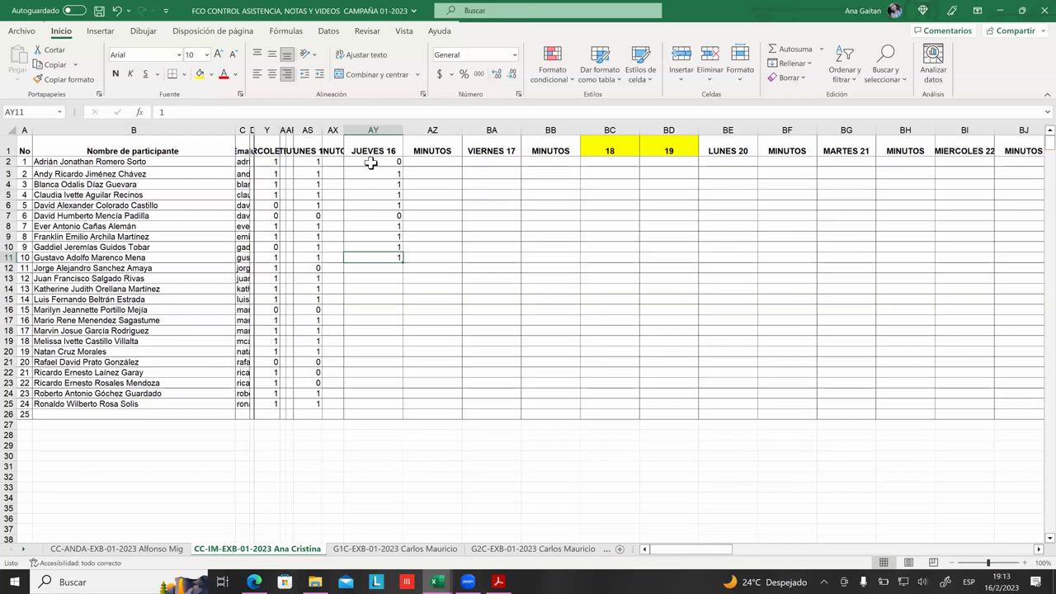
{"action": "key", "text": "Up"}
{"action": "key", "text": "Up"}
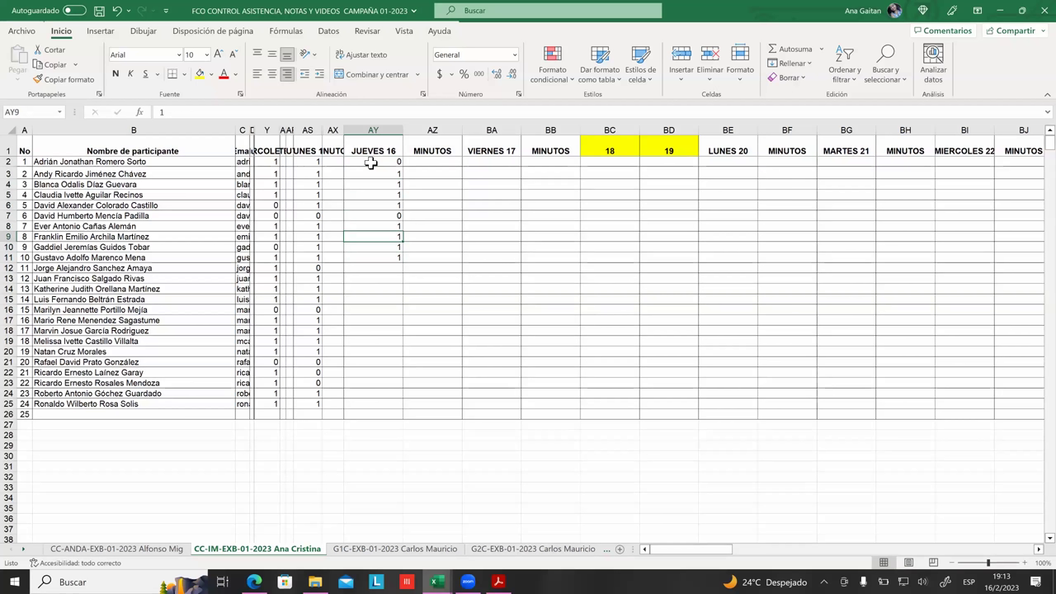
{"action": "key", "text": "Down"}
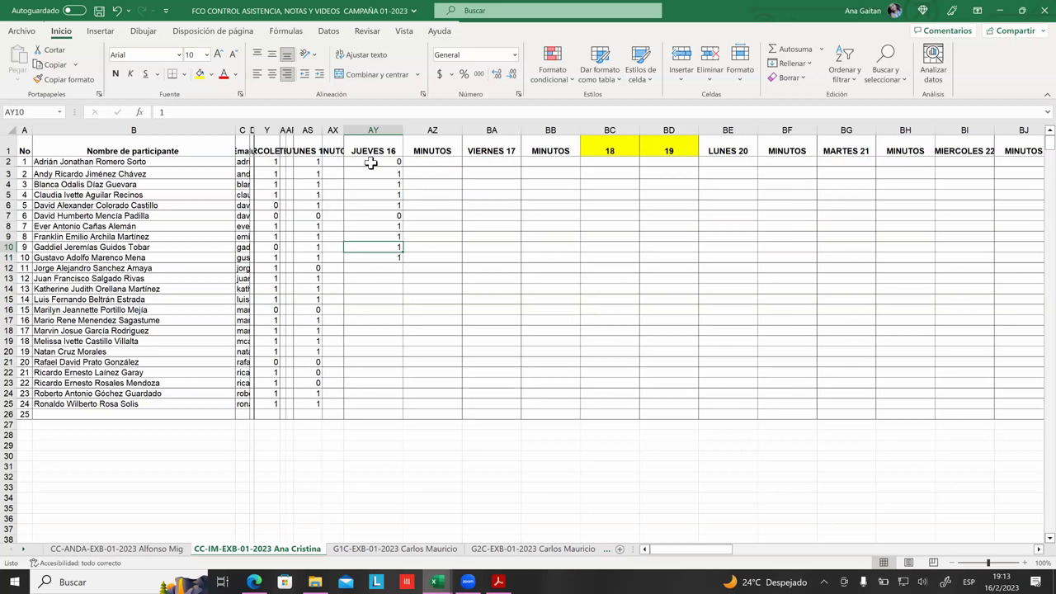
{"action": "key", "text": "Down"}
{"action": "key", "text": "Down"}
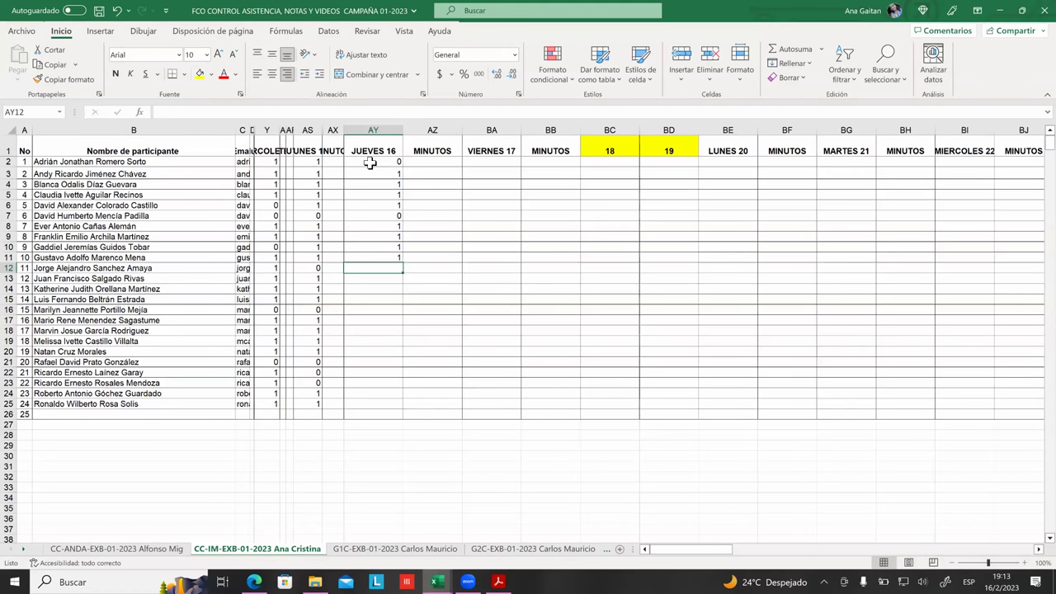
Mark JUEVES 16 attendance for participants 11–16 as 0, 1, 1, 0, 1, 1.
{"action": "type", "text": "0"}
{"action": "key", "text": "Return"}
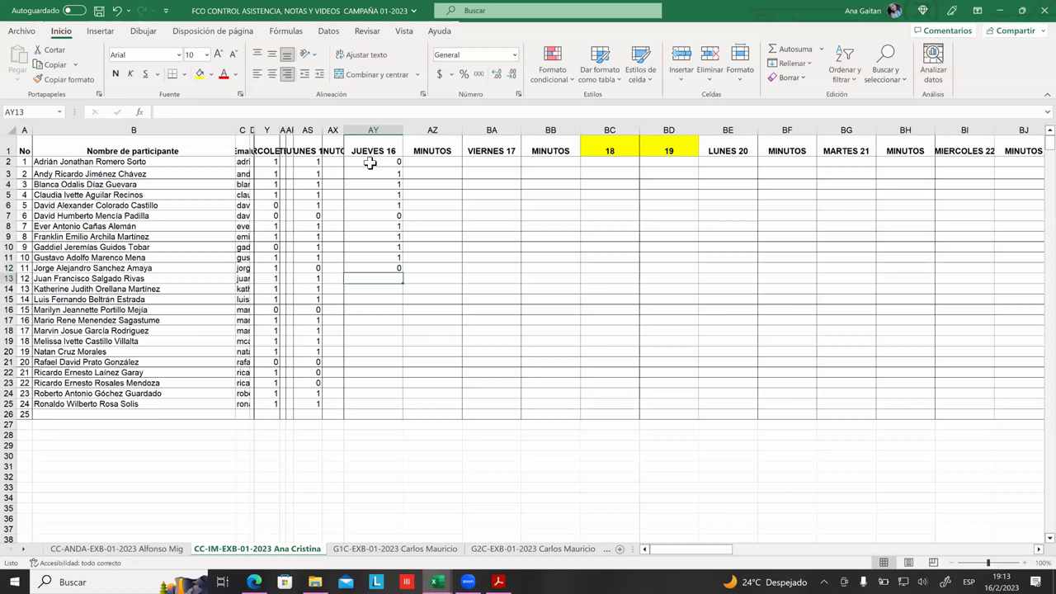
{"action": "type", "text": "1"}
{"action": "key", "text": "Return"}
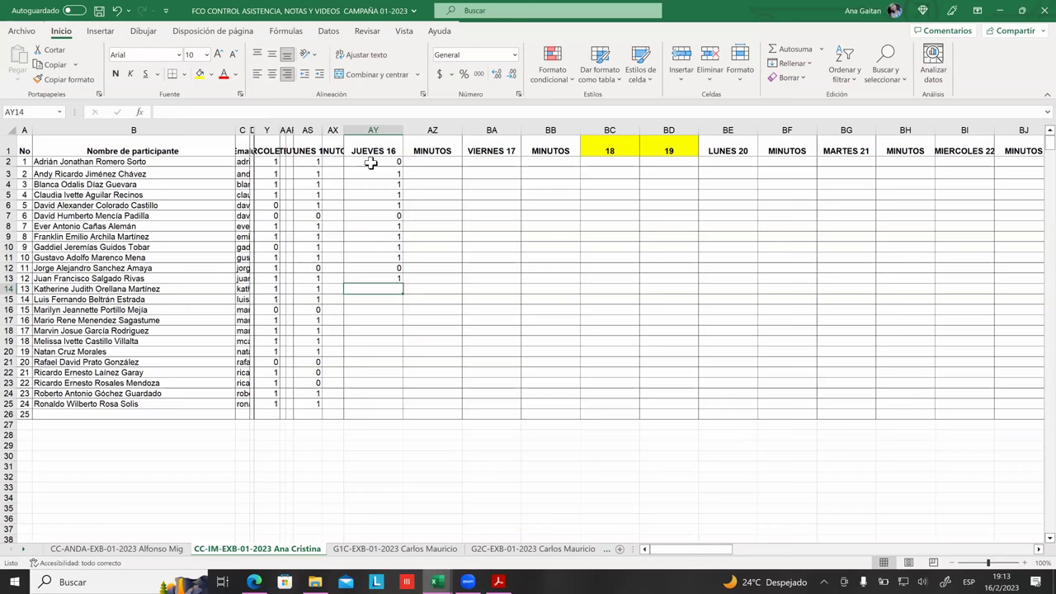
{"action": "type", "text": "1"}
{"action": "key", "text": "Return"}
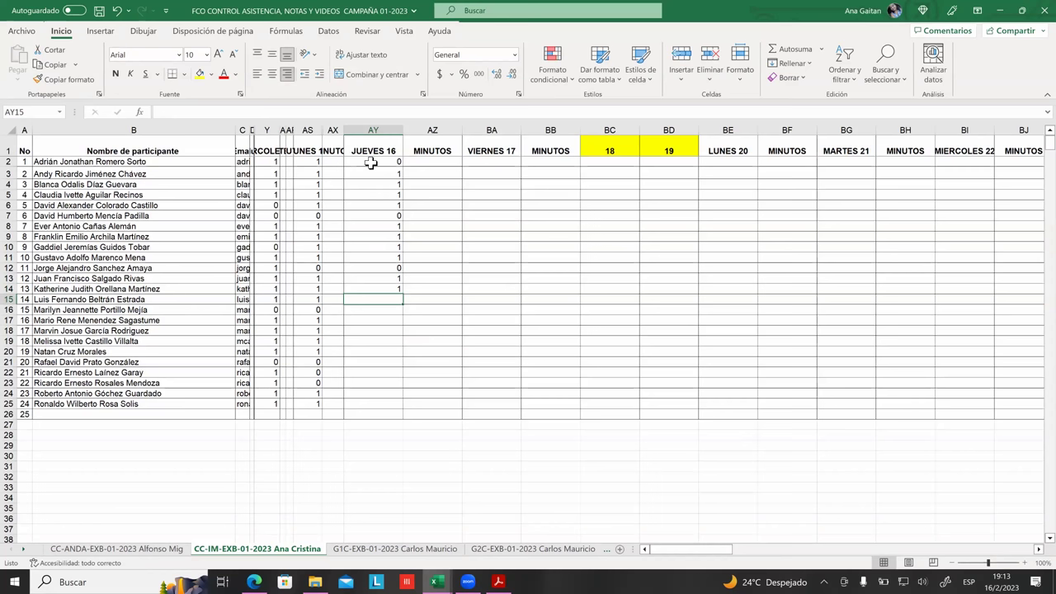
{"action": "type", "text": "0"}
{"action": "key", "text": "Return"}
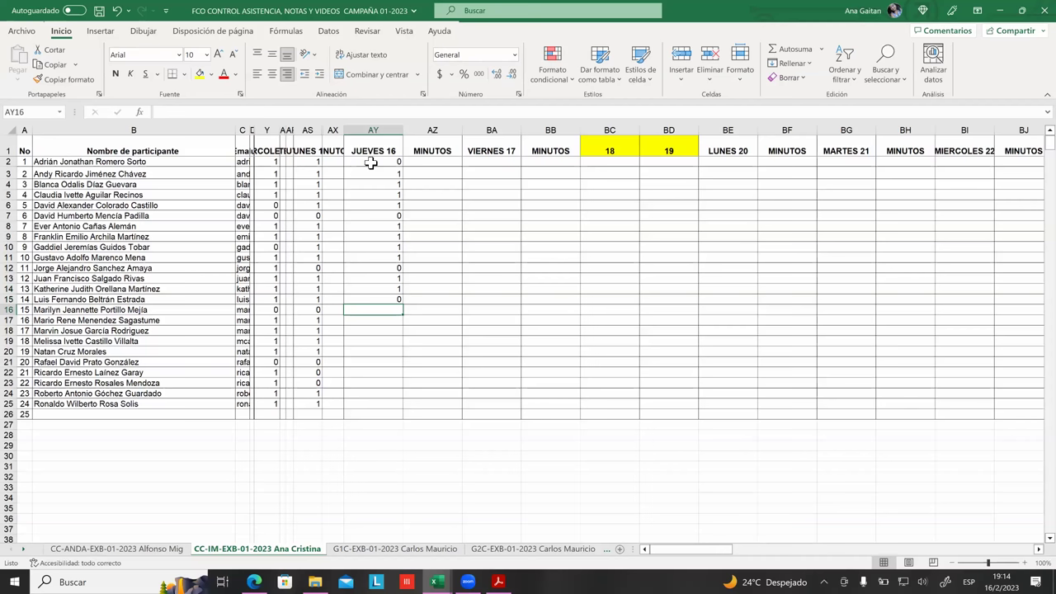
{"action": "type", "text": "1"}
{"action": "key", "text": "Return"}
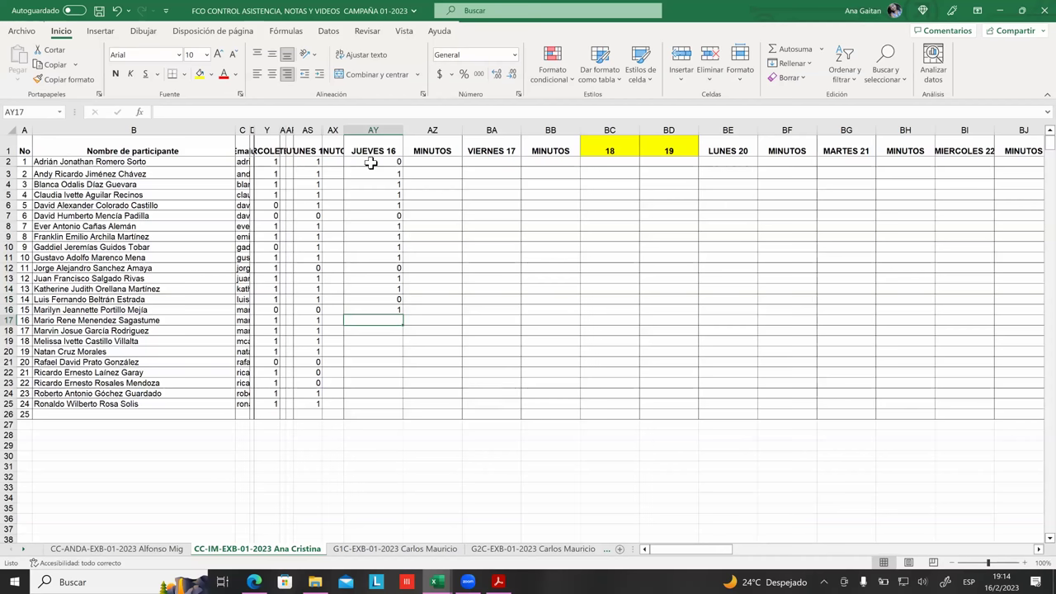
{"action": "type", "text": "1"}
{"action": "key", "text": "Return"}
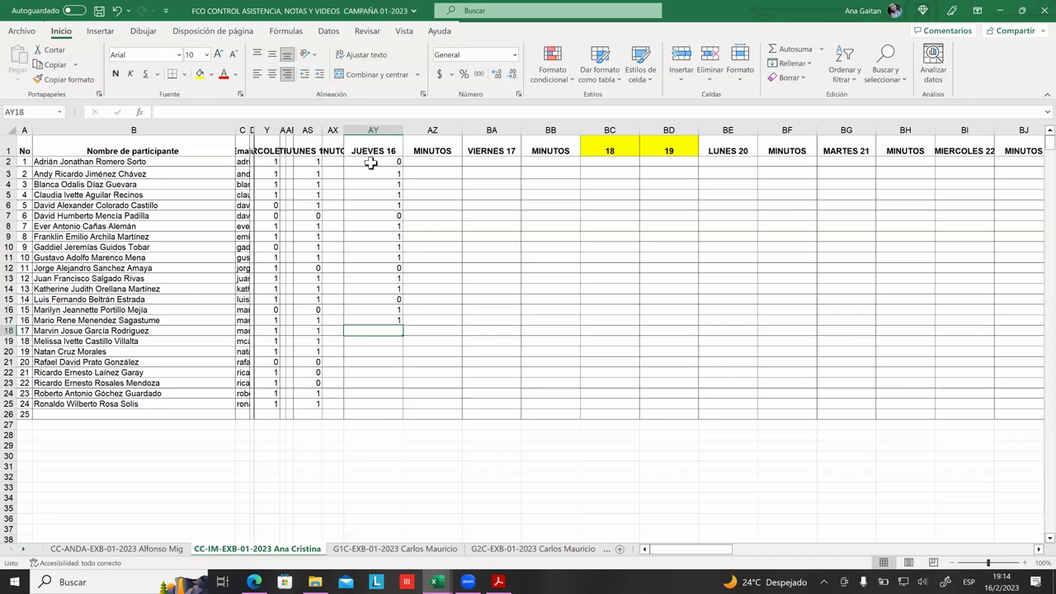
Mark JUEVES 16 attendance for participants 17–22 as 1, 1, 0, 0, 0, 0.
{"action": "type", "text": "1"}
{"action": "key", "text": "Return"}
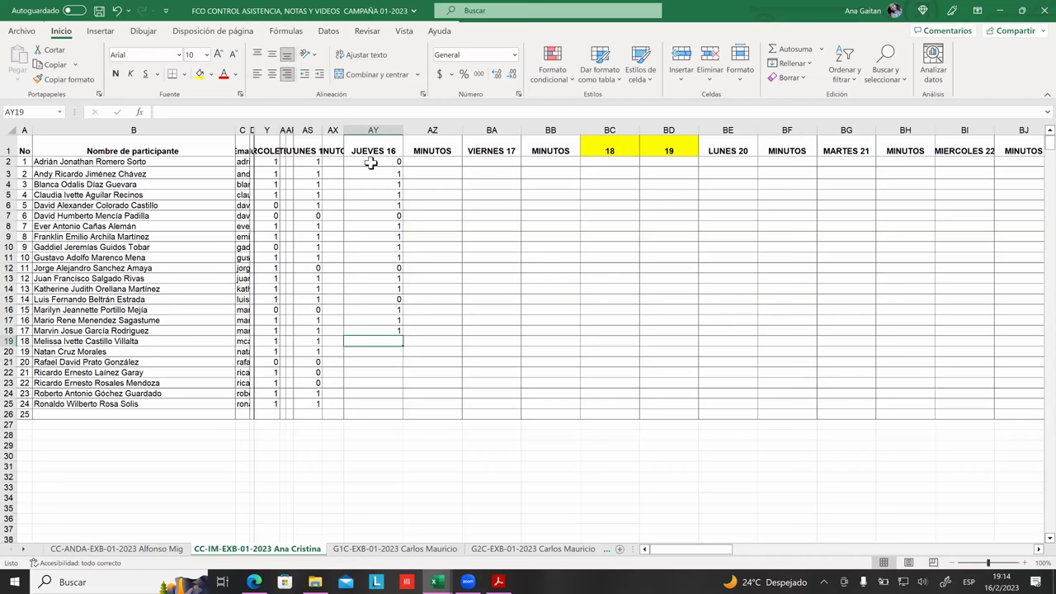
{"action": "type", "text": "1"}
{"action": "key", "text": "Return"}
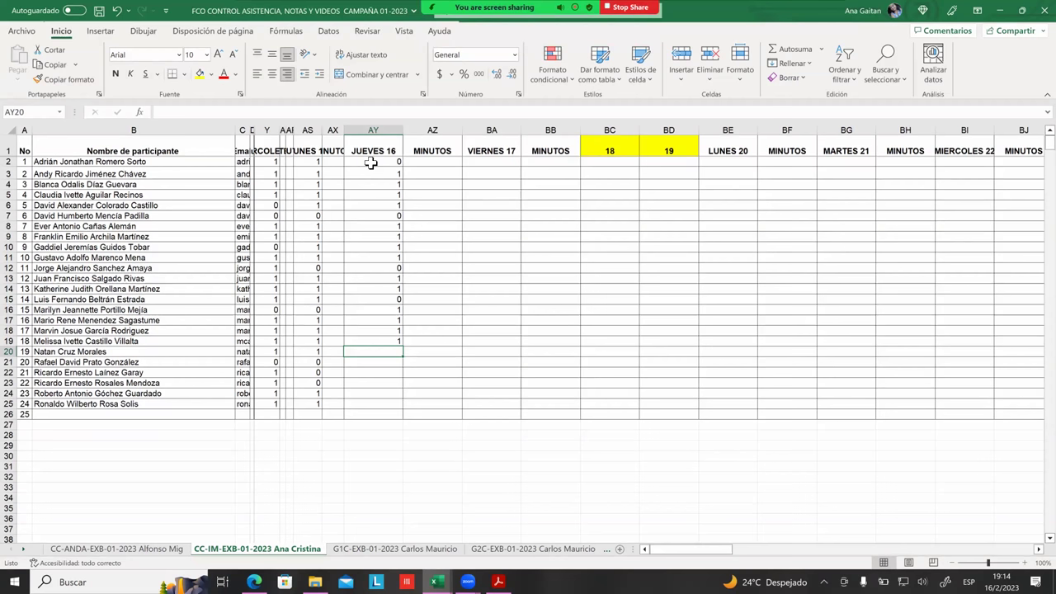
{"action": "type", "text": "0"}
{"action": "key", "text": "Return"}
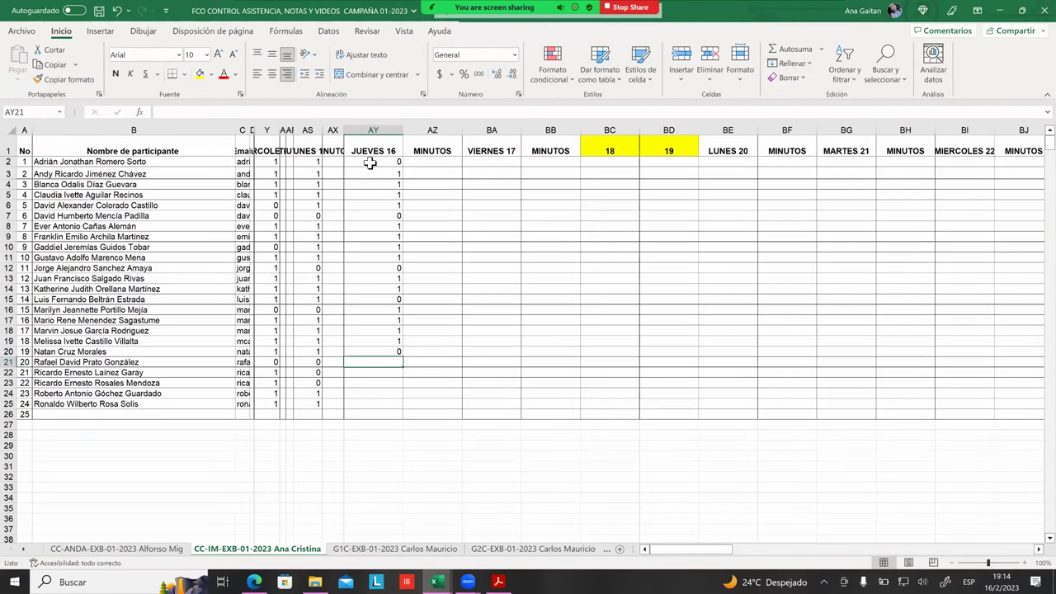
{"action": "type", "text": "0"}
{"action": "key", "text": "Return"}
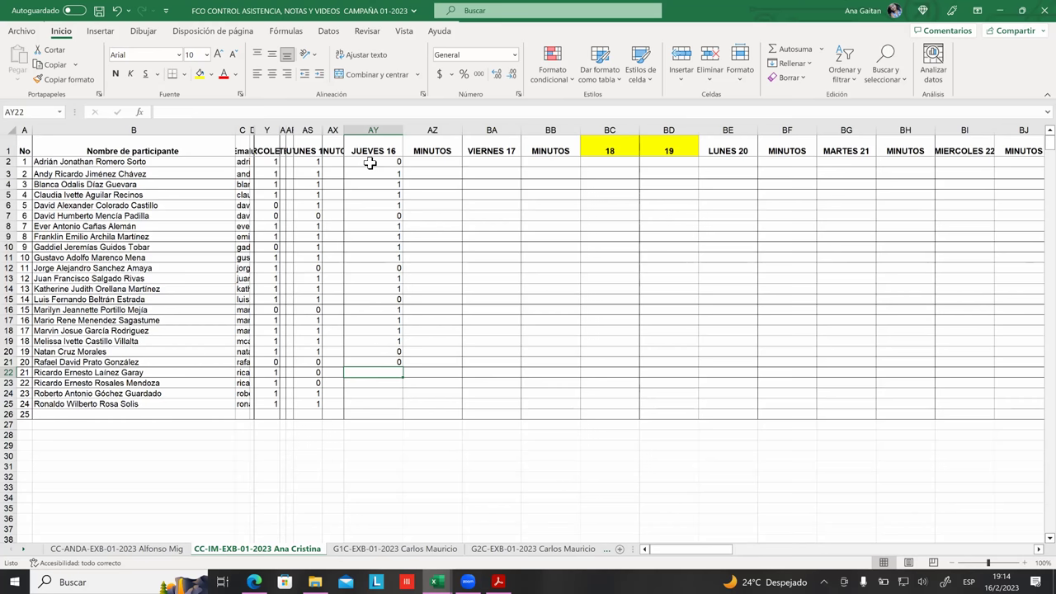
{"action": "type", "text": "0"}
{"action": "key", "text": "Return"}
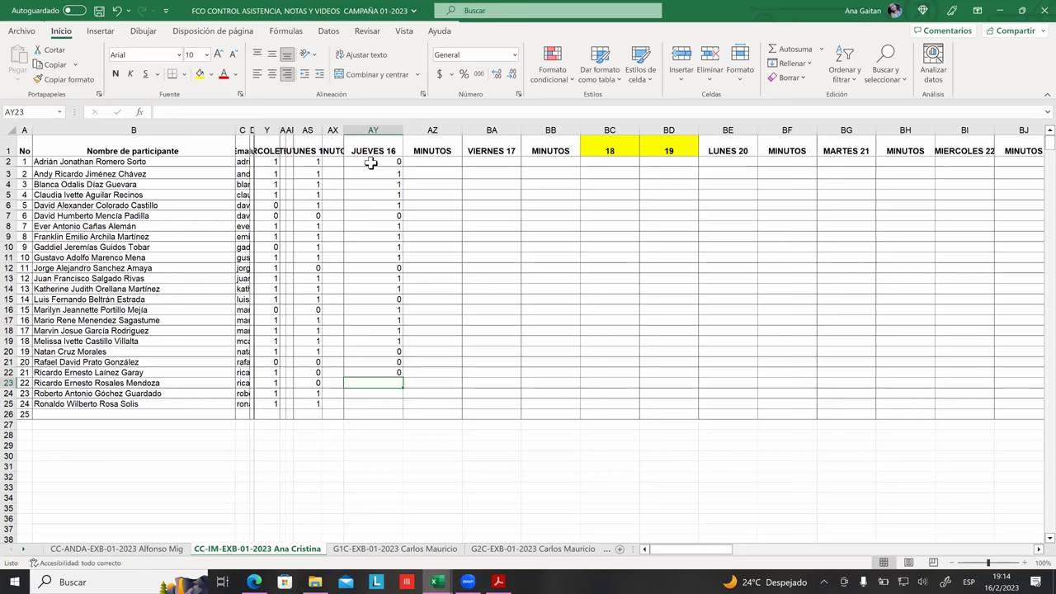
{"action": "type", "text": "0"}
{"action": "key", "text": "ctrl+Return"}
Correct participant 21 to 1, re-enter 0 for 22, mark 23 and 24 as 1, and save.
{"action": "type", "text": "1"}
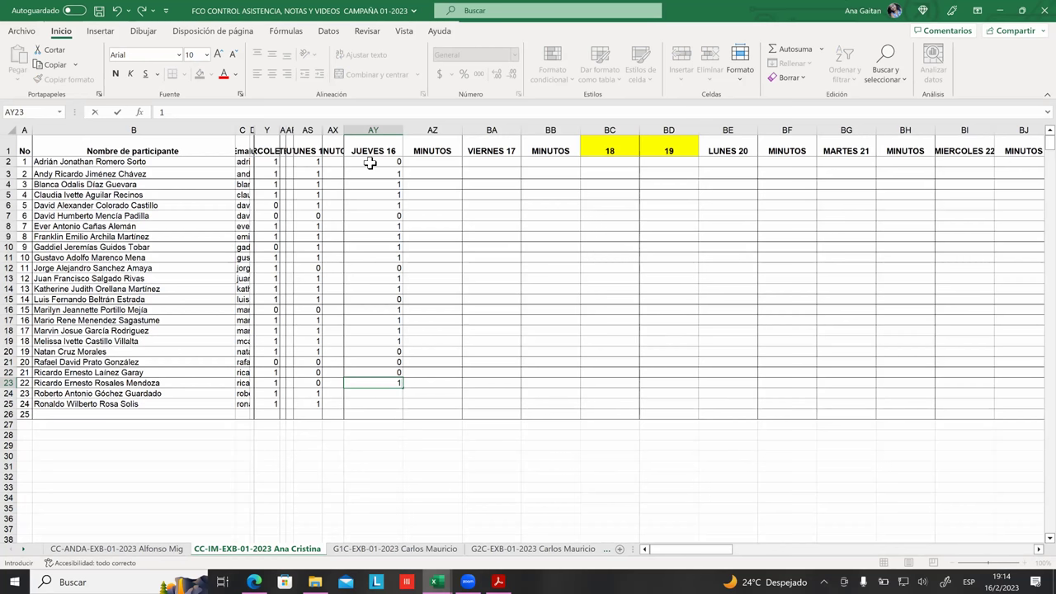
{"action": "key", "text": "Up"}
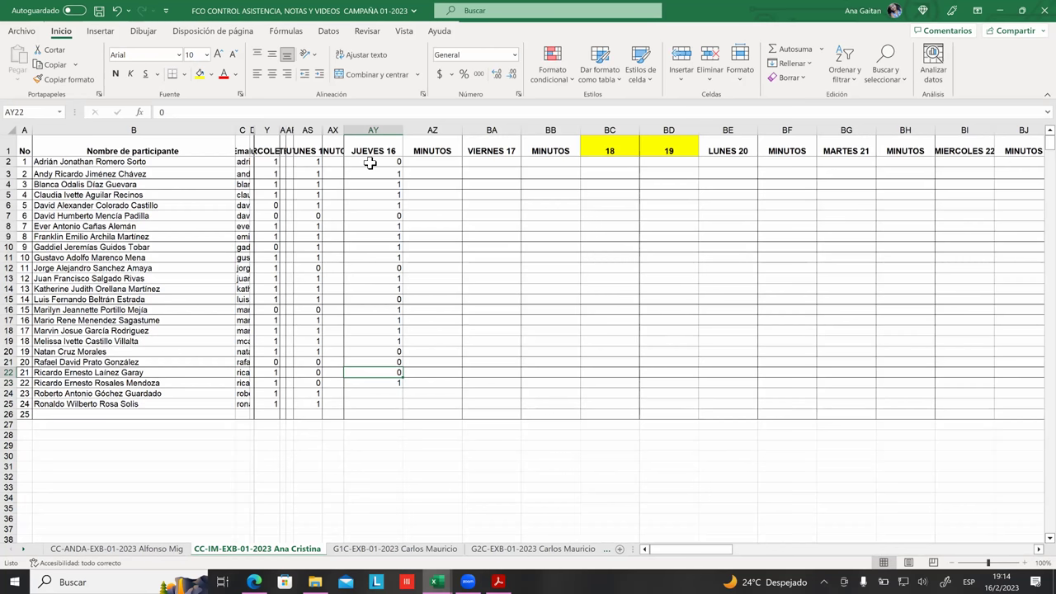
{"action": "type", "text": "1"}
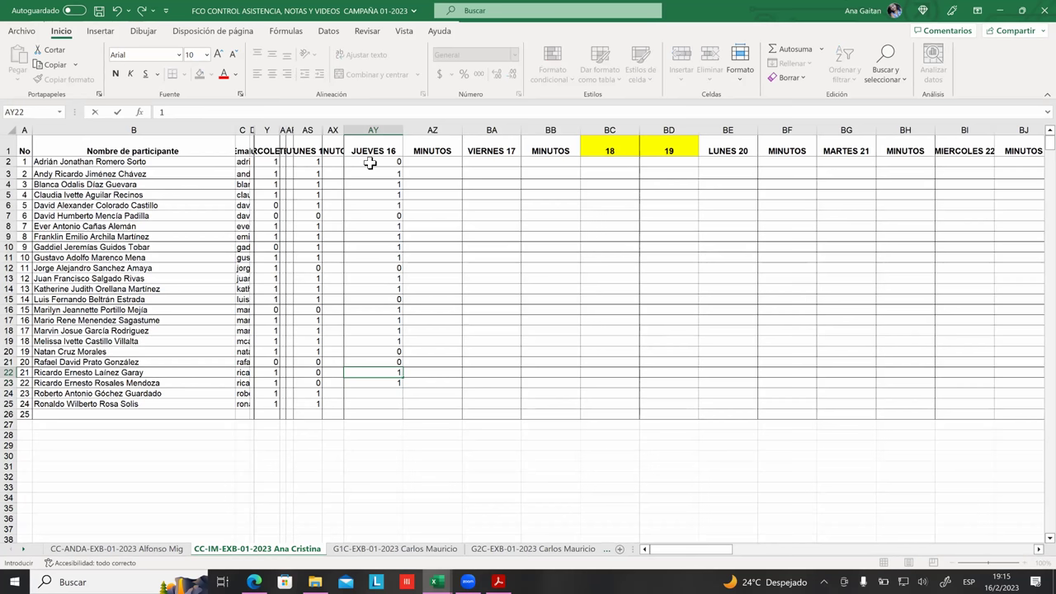
{"action": "key", "text": "Return"}
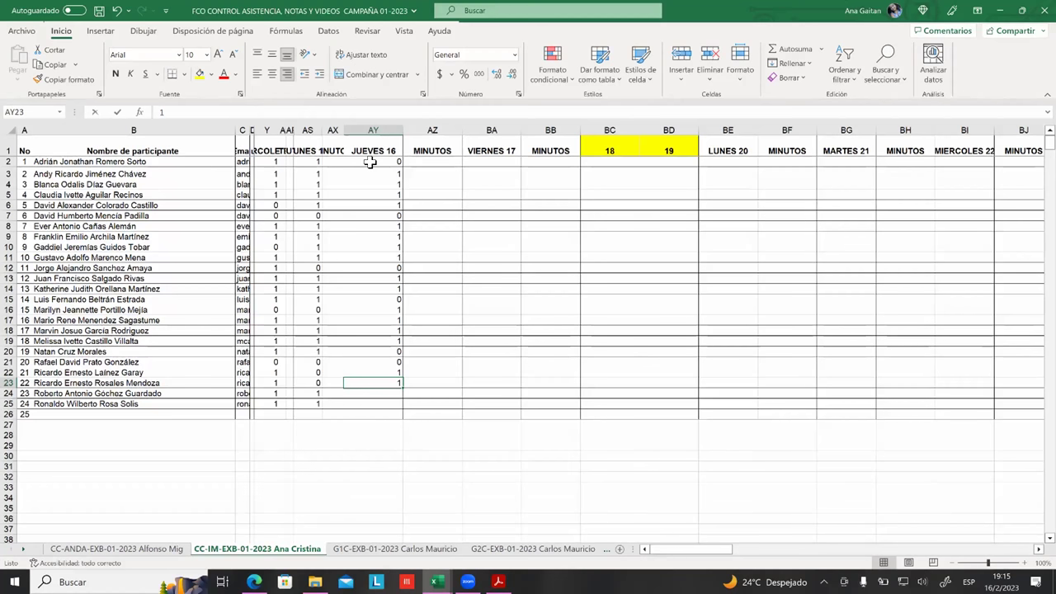
{"action": "key", "text": "Delete"}
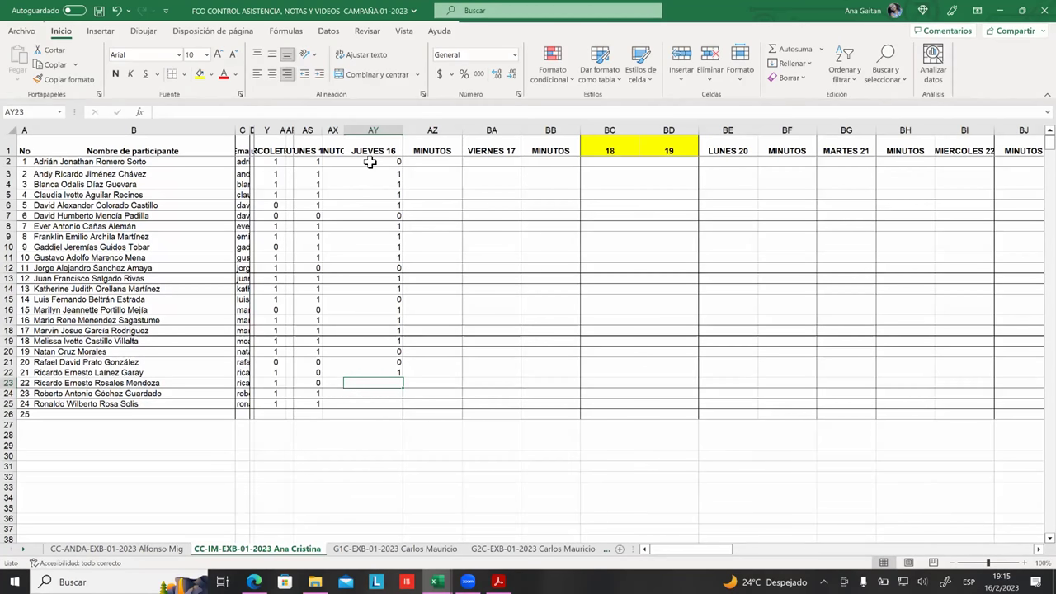
{"action": "type", "text": "0"}
{"action": "key", "text": "Return"}
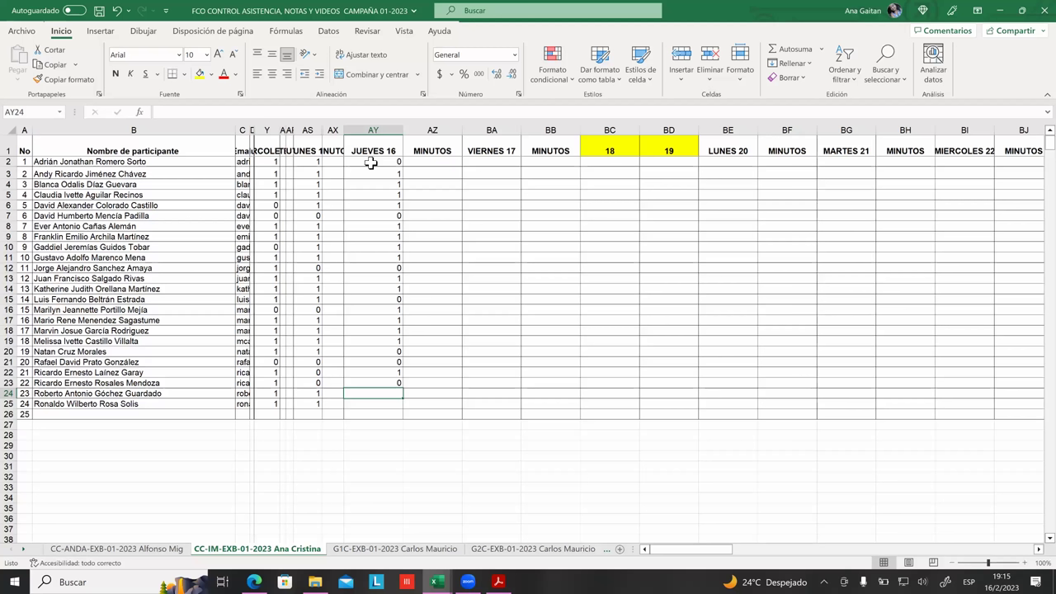
{"action": "type", "text": "1"}
{"action": "key", "text": "Return"}
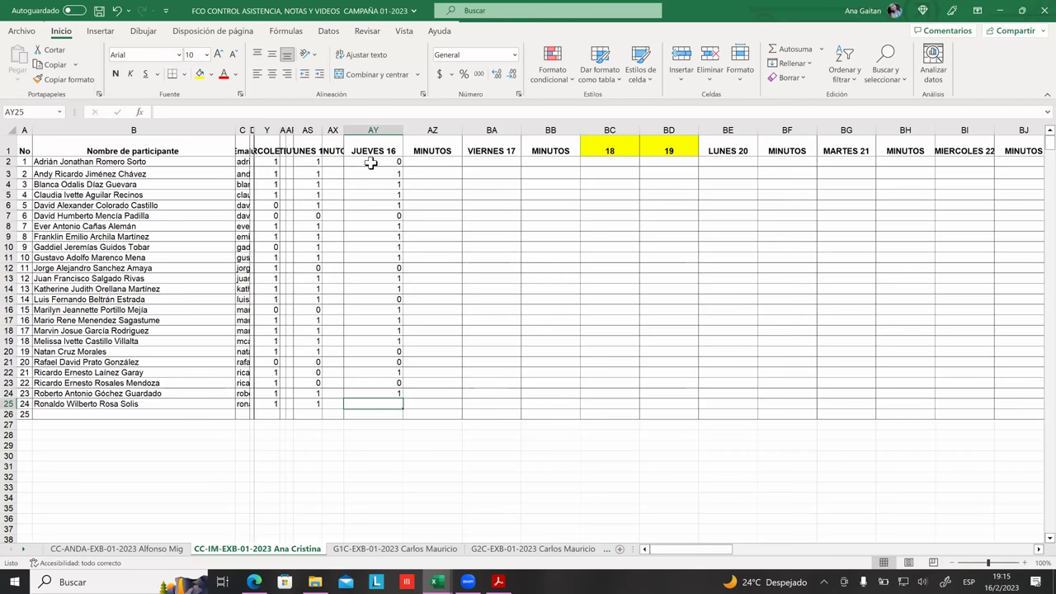
{"action": "type", "text": "1"}
{"action": "key", "text": "Return"}
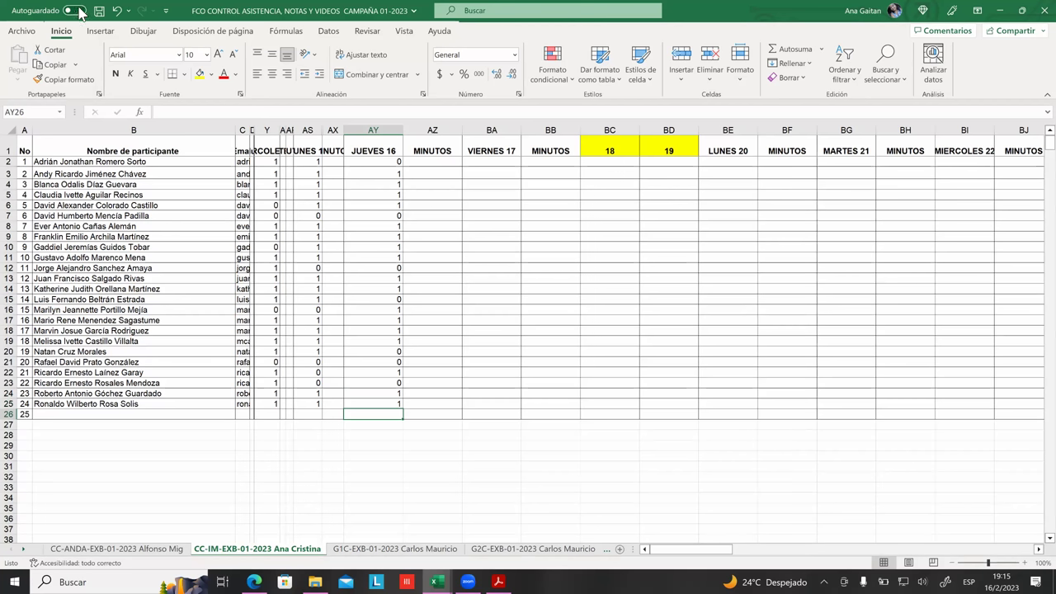
{"action": "left_click", "coordinate": [99, 11]}
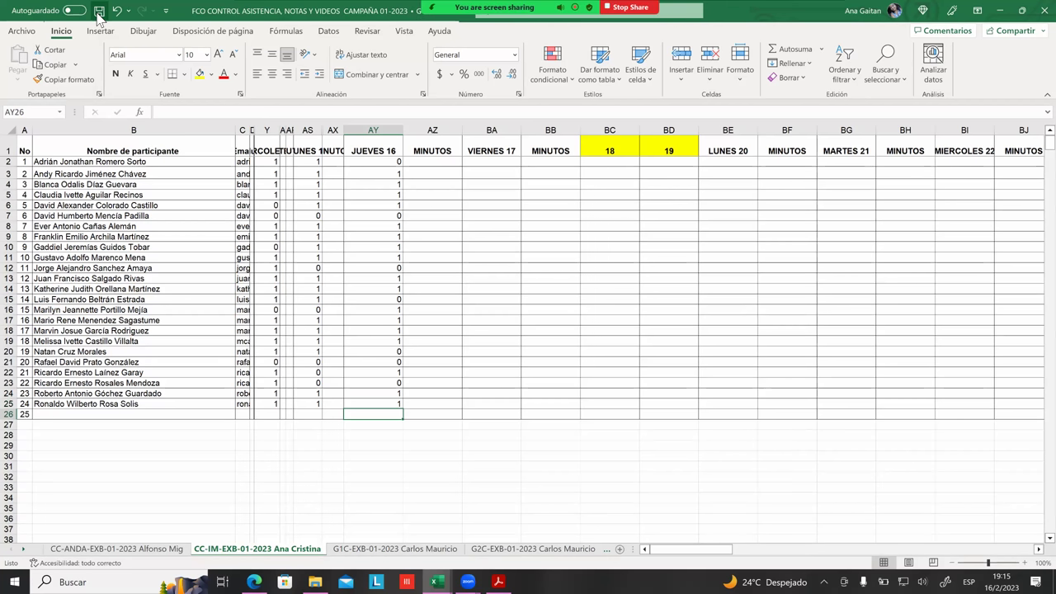
Set AY2 to 1, check the 0s in AY7, AY12, AY15, AY20, AY21, AY23, save, and minimize Excel.
{"action": "left_click", "coordinate": [395, 165]}
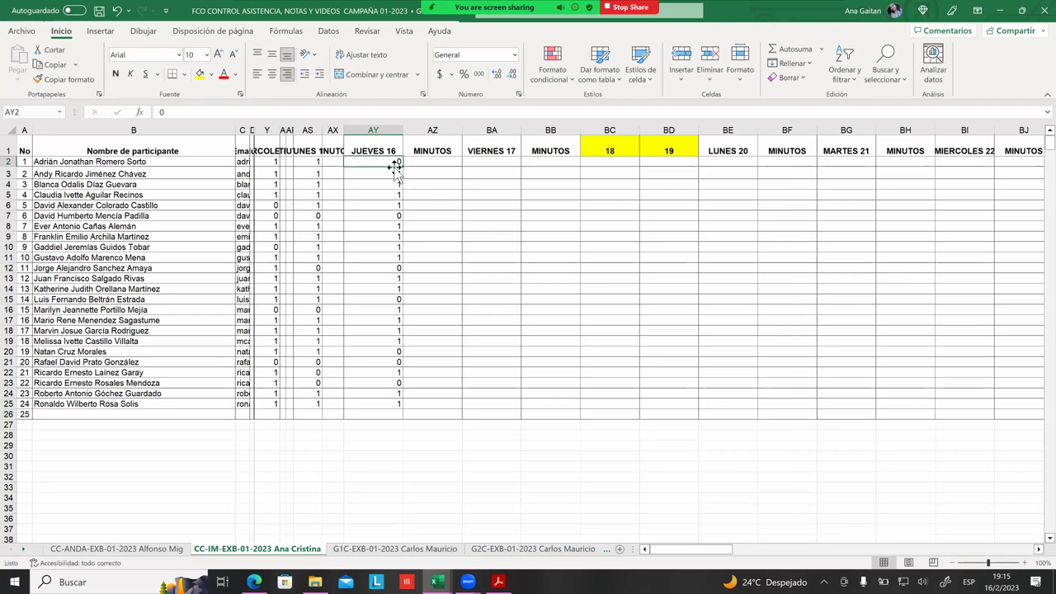
{"action": "type", "text": "1"}
{"action": "key", "text": "Return"}
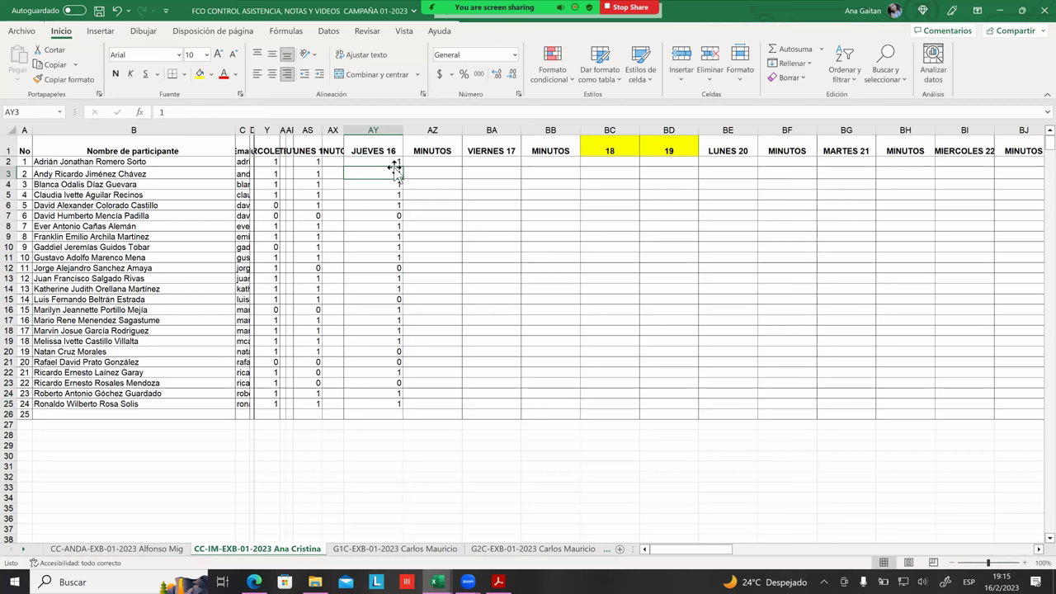
{"action": "left_click", "coordinate": [388, 218]}
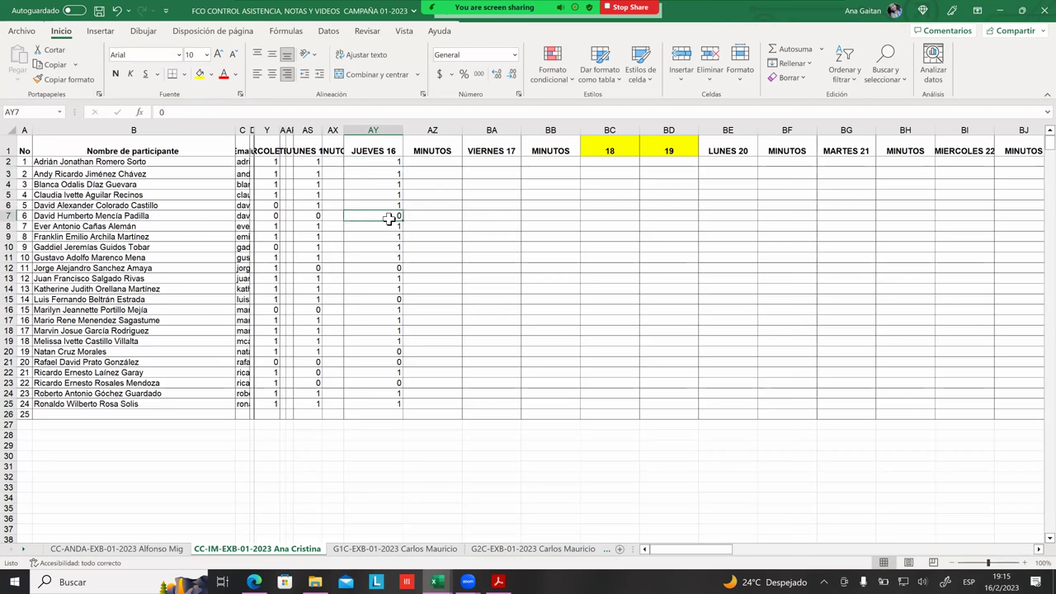
{"action": "left_click", "coordinate": [396, 271]}
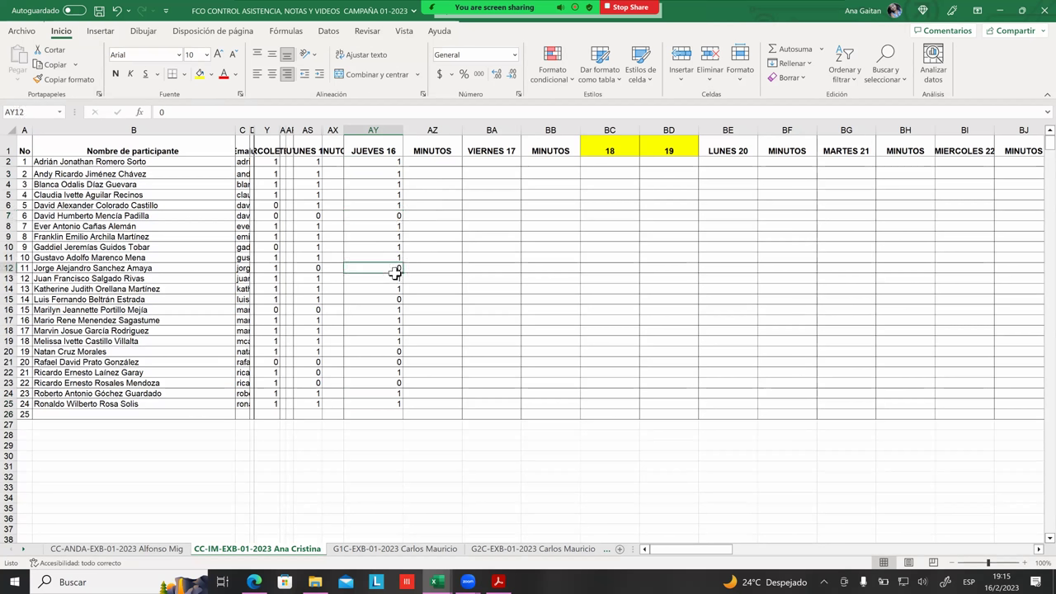
{"action": "left_click", "coordinate": [397, 302]}
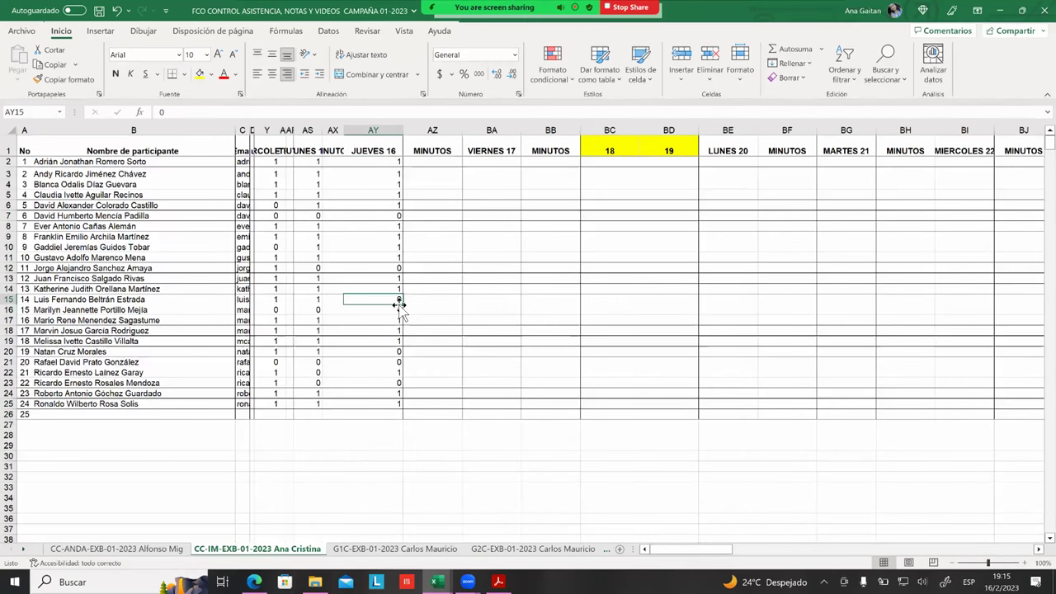
{"action": "left_click", "coordinate": [396, 350]}
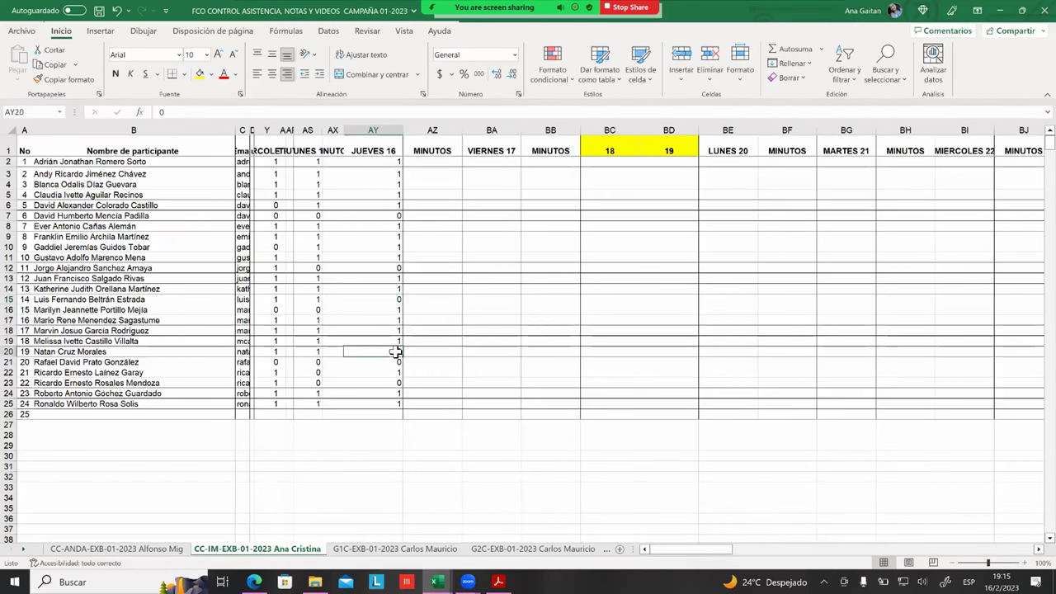
{"action": "left_click", "coordinate": [393, 363]}
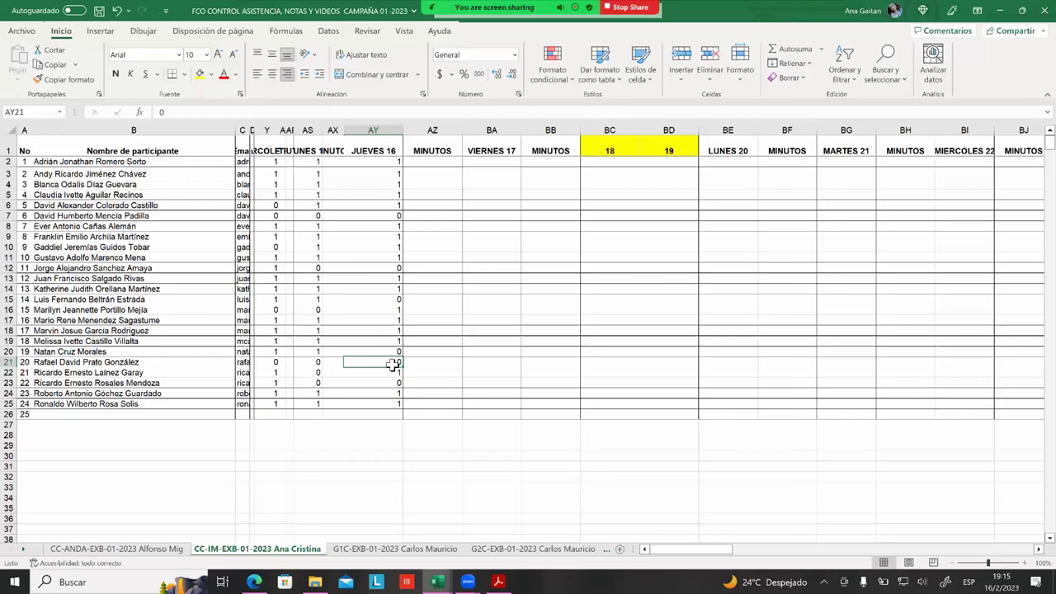
{"action": "left_click", "coordinate": [396, 384]}
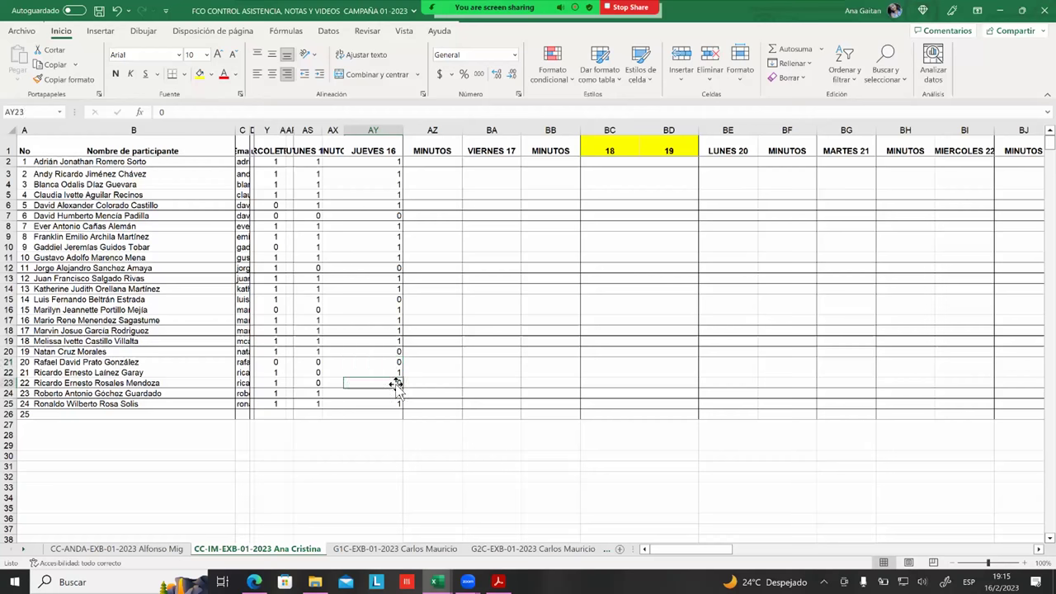
{"action": "left_click", "coordinate": [99, 11]}
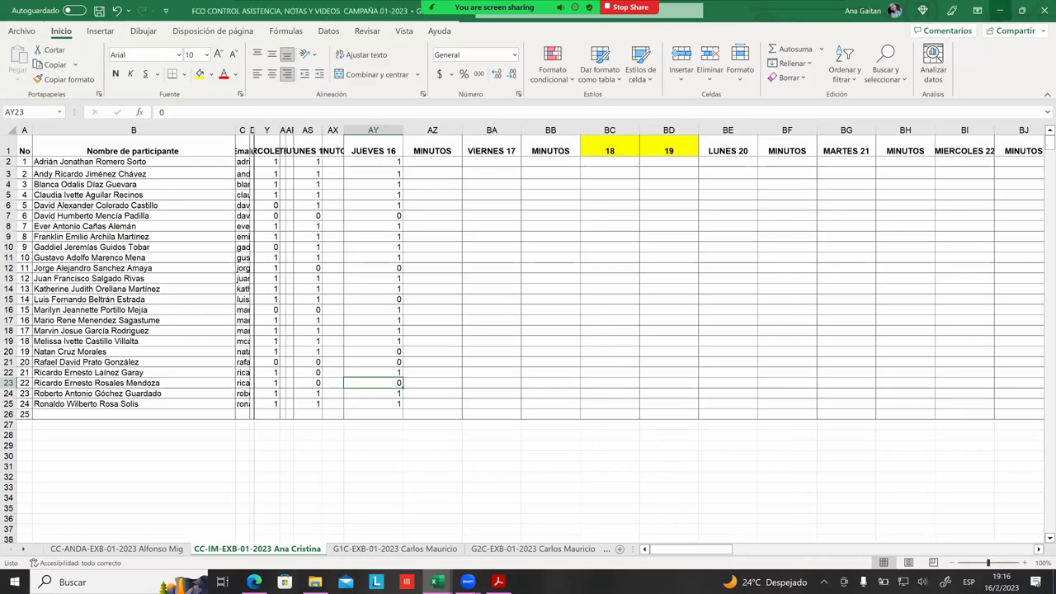
{"action": "left_click", "coordinate": [1000, 10]}
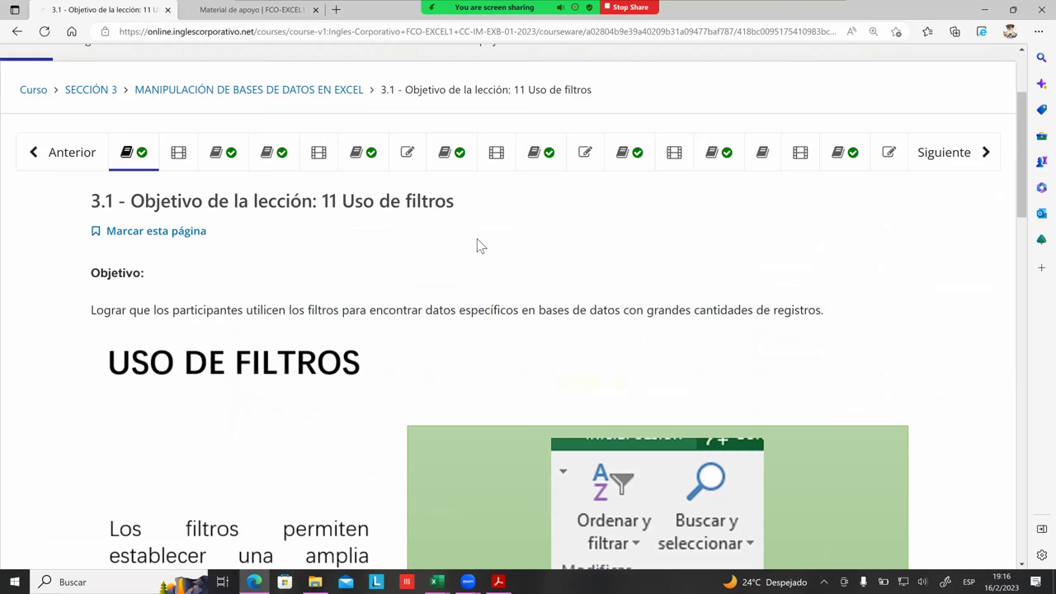
Highlight 'Uso de filtros' and 'Objetivo' for emphasis, then scroll to the USO DE FILTROS slide.
{"action": "scroll", "coordinate": [479, 244], "scroll_direction": "down", "scroll_amount": 3}
{"action": "scroll", "coordinate": [471, 246], "scroll_direction": "up", "scroll_amount": 2}
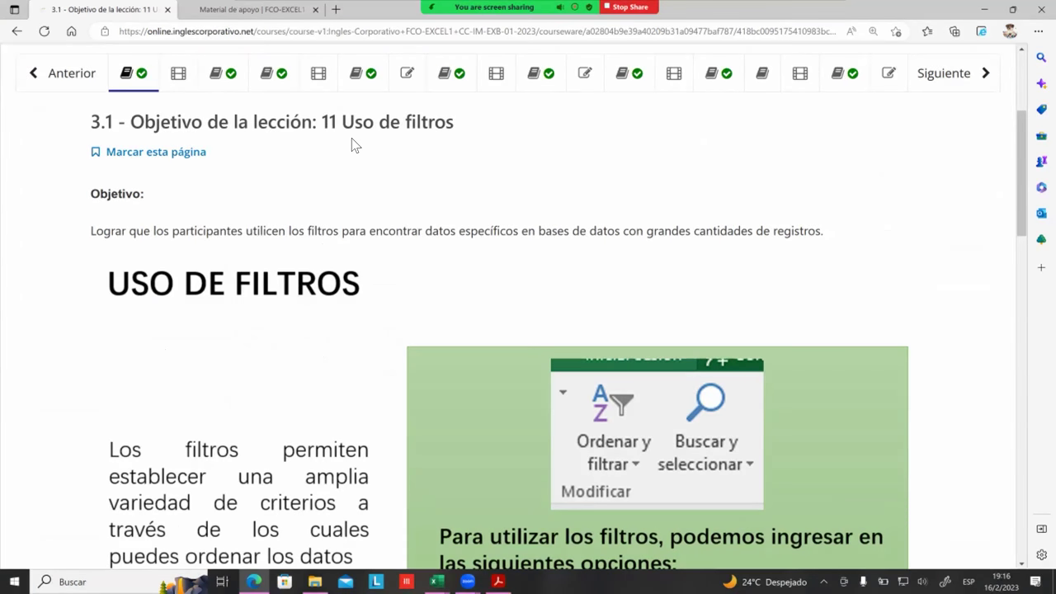
{"action": "mouse_move", "coordinate": [342, 121]}
{"action": "left_mouse_down"}
{"action": "mouse_move", "coordinate": [489, 132]}
{"action": "mouse_move", "coordinate": [342, 122]}
{"action": "left_mouse_up"}
{"action": "left_click", "coordinate": [491, 135]}
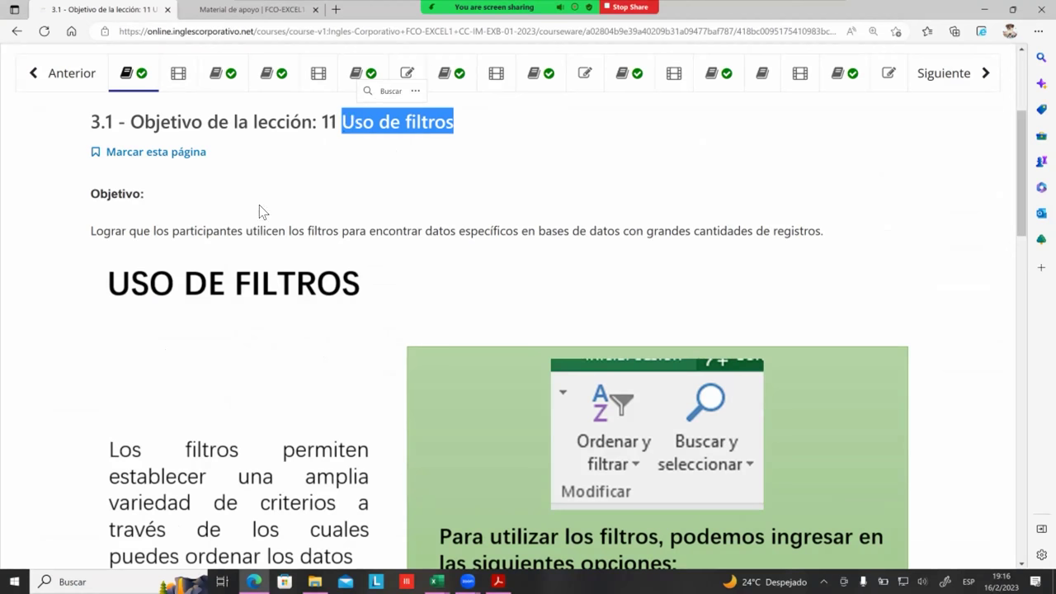
{"action": "left_click_drag", "start_coordinate": [101, 195], "coordinate": [143, 197]}
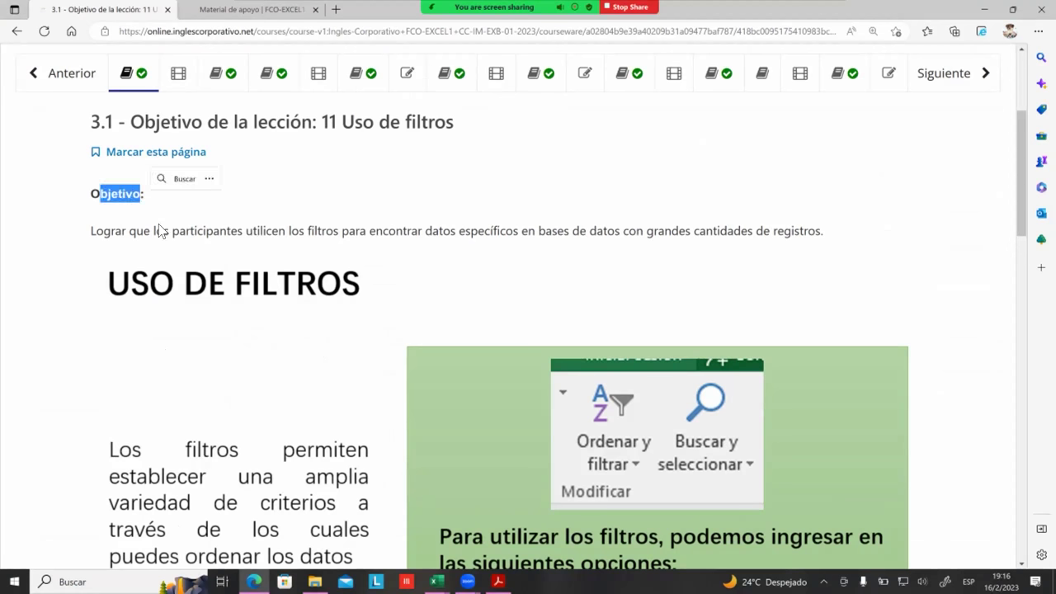
{"action": "scroll", "coordinate": [162, 231], "scroll_direction": "down", "scroll_amount": 1}
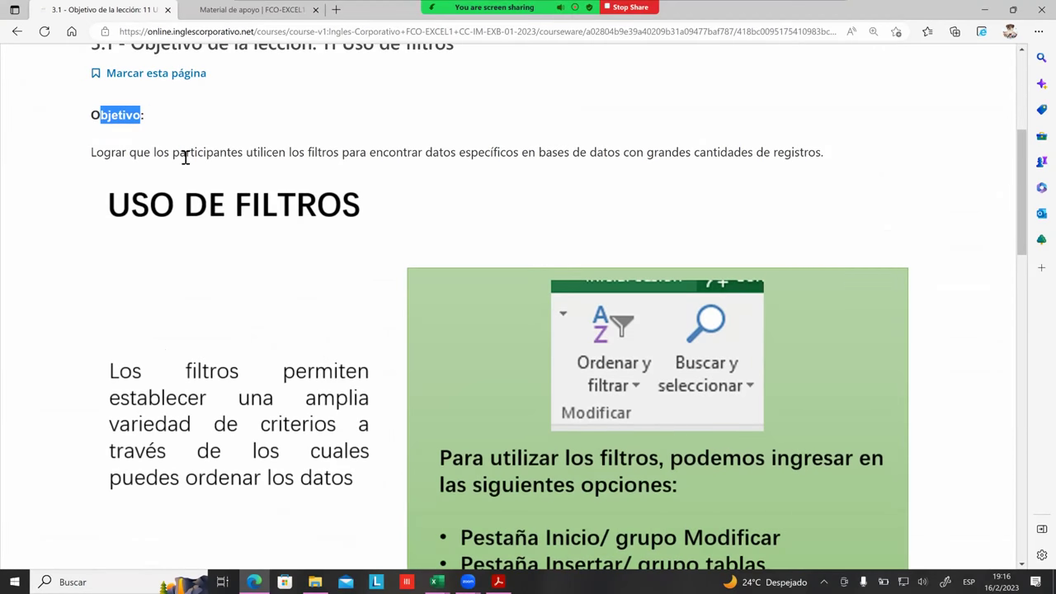
{"action": "left_click", "coordinate": [185, 156]}
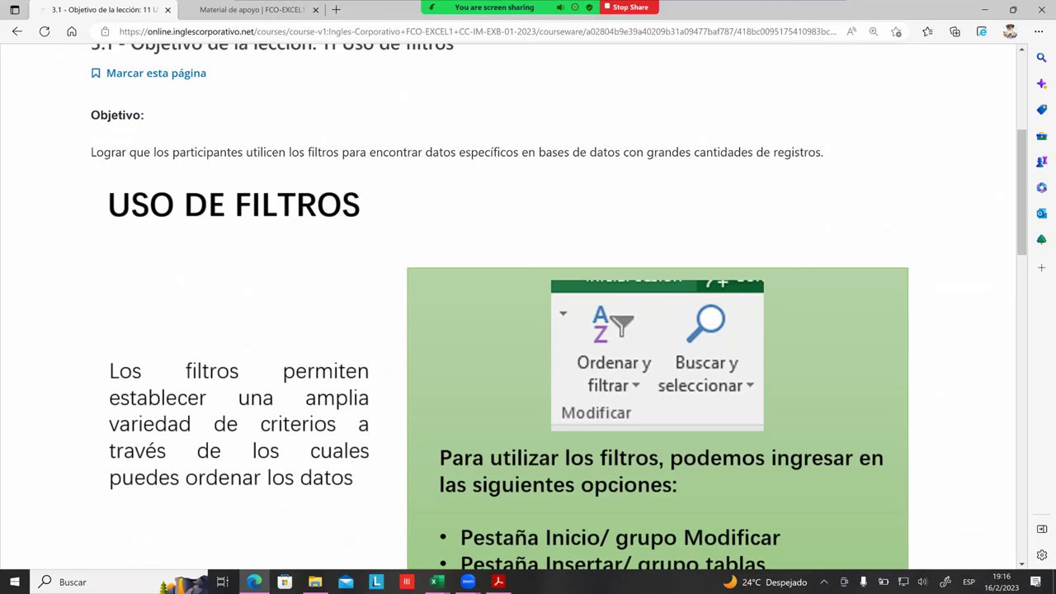
{"action": "scroll", "coordinate": [373, 166], "scroll_direction": "down", "scroll_amount": 1}
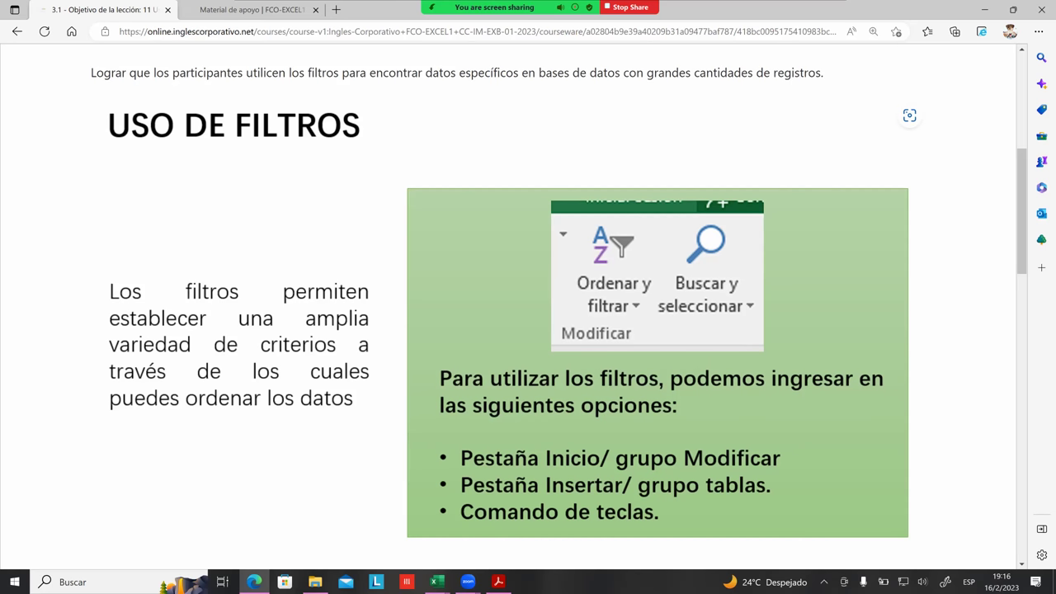
{"action": "scroll", "coordinate": [138, 210], "scroll_direction": "down", "scroll_amount": 1}
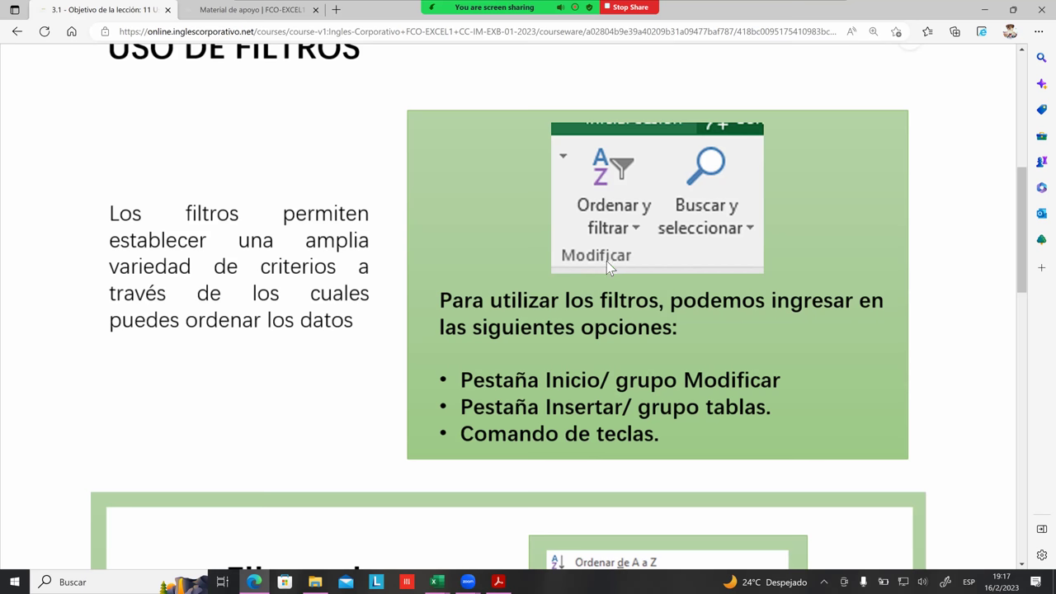
{"action": "scroll", "coordinate": [595, 258], "scroll_direction": "down", "scroll_amount": 1}
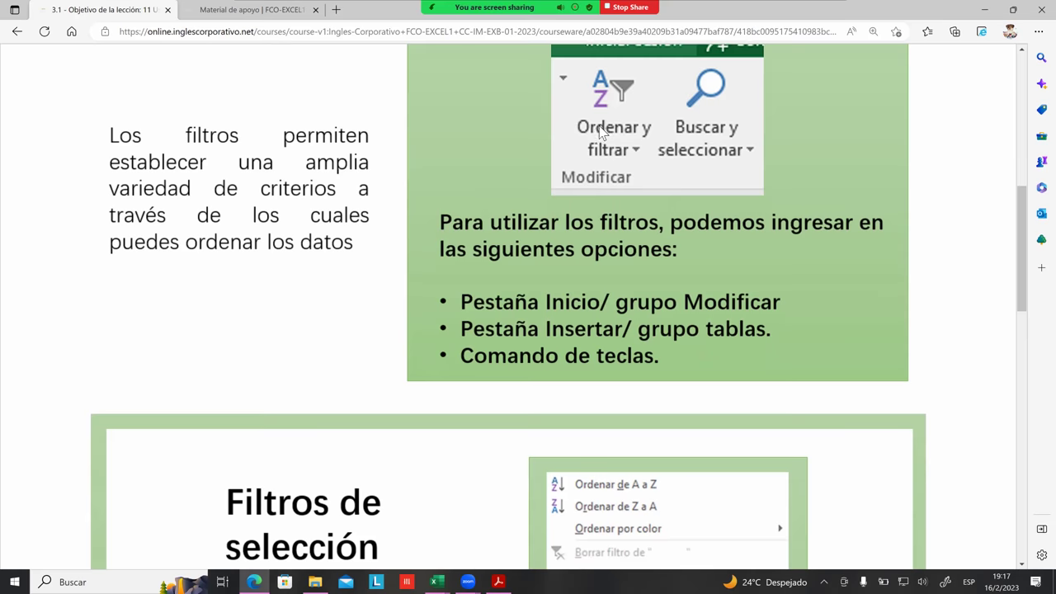
{"action": "scroll", "coordinate": [582, 247], "scroll_direction": "up", "scroll_amount": 1}
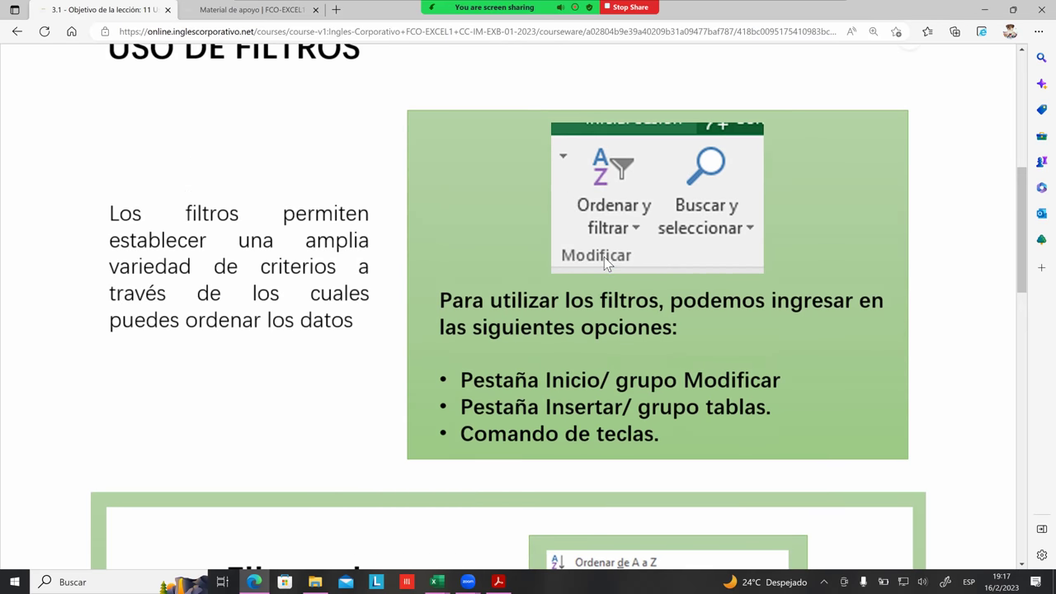
{"action": "scroll", "coordinate": [608, 234], "scroll_direction": "down", "scroll_amount": 1}
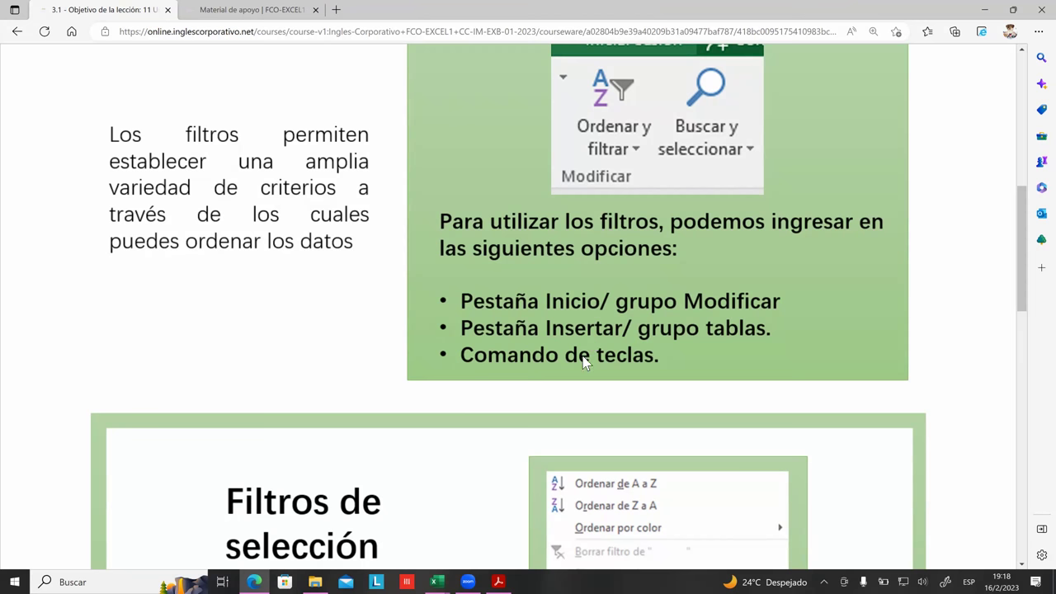
Scroll the lesson page down to the Filtros de selección slide.
{"action": "scroll", "coordinate": [588, 355], "scroll_direction": "down", "scroll_amount": 1}
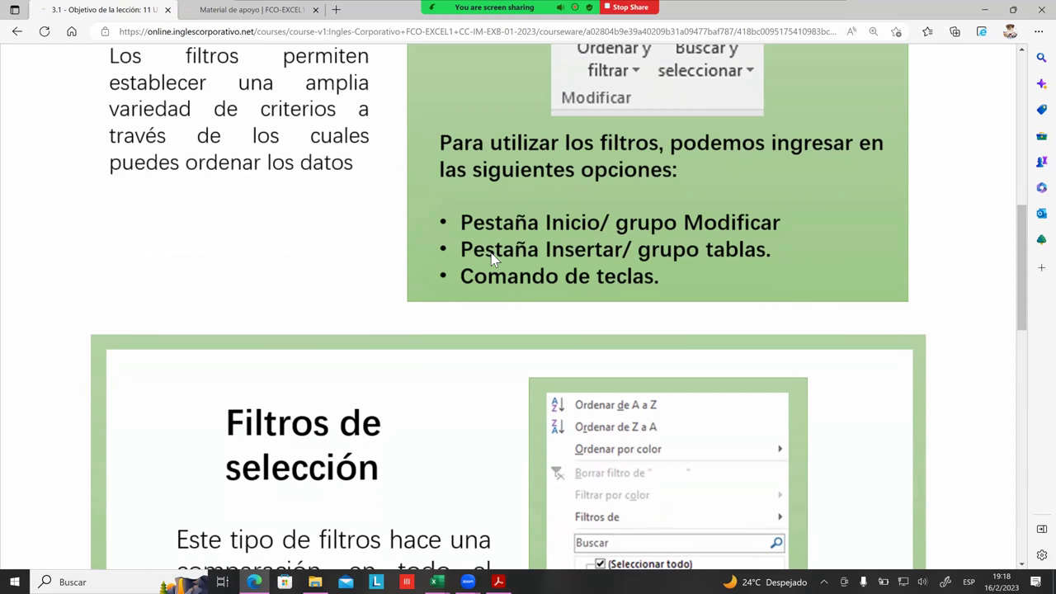
{"action": "scroll", "coordinate": [519, 287], "scroll_direction": "down", "scroll_amount": 1}
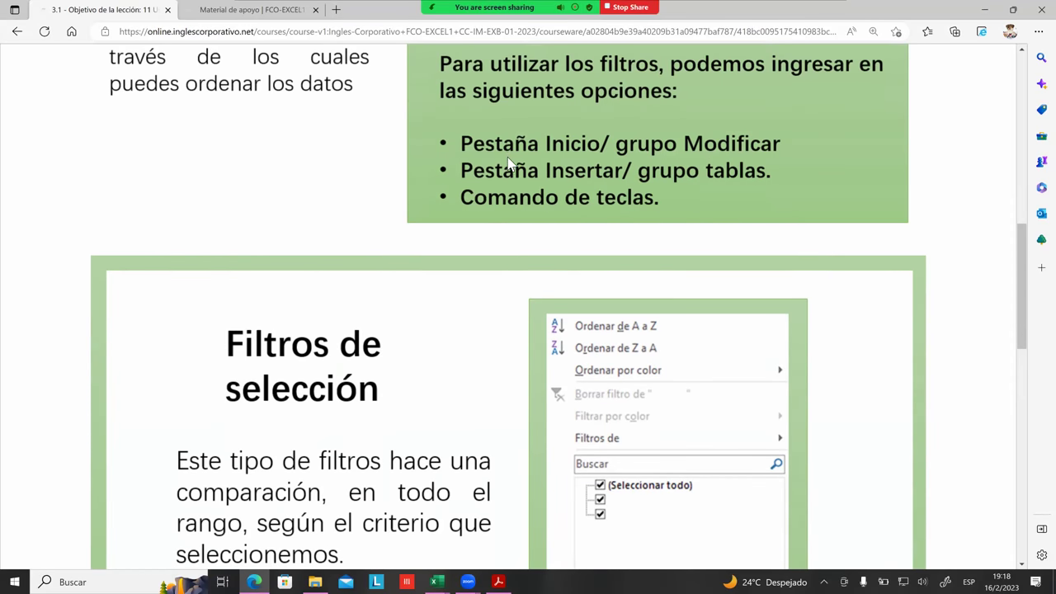
{"action": "scroll", "coordinate": [495, 161], "scroll_direction": "down", "scroll_amount": 1}
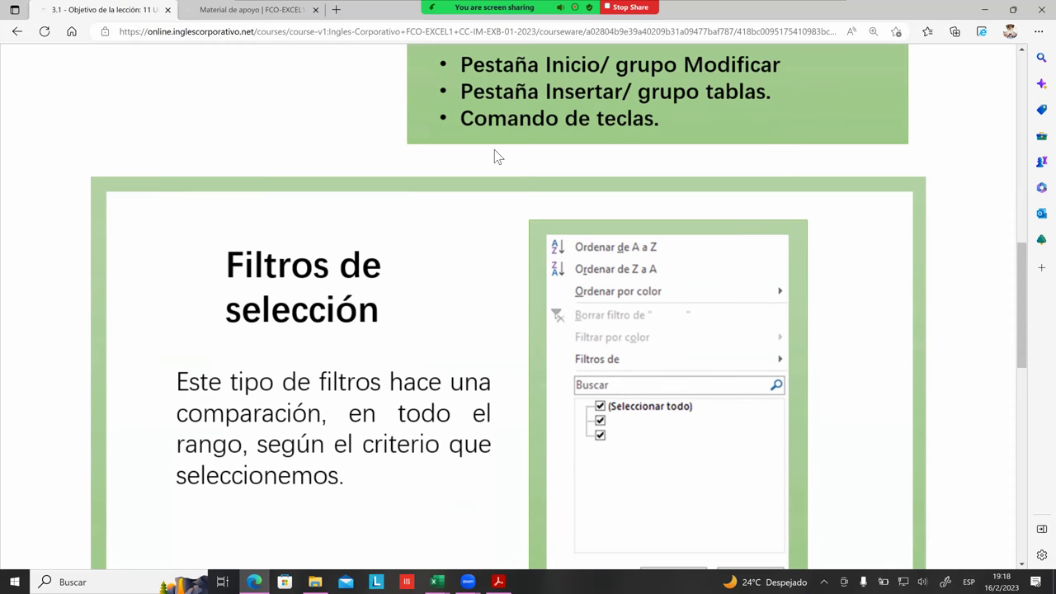
{"action": "scroll", "coordinate": [473, 157], "scroll_direction": "down", "scroll_amount": 1}
{"action": "scroll", "coordinate": [472, 157], "scroll_direction": "down", "scroll_amount": 1}
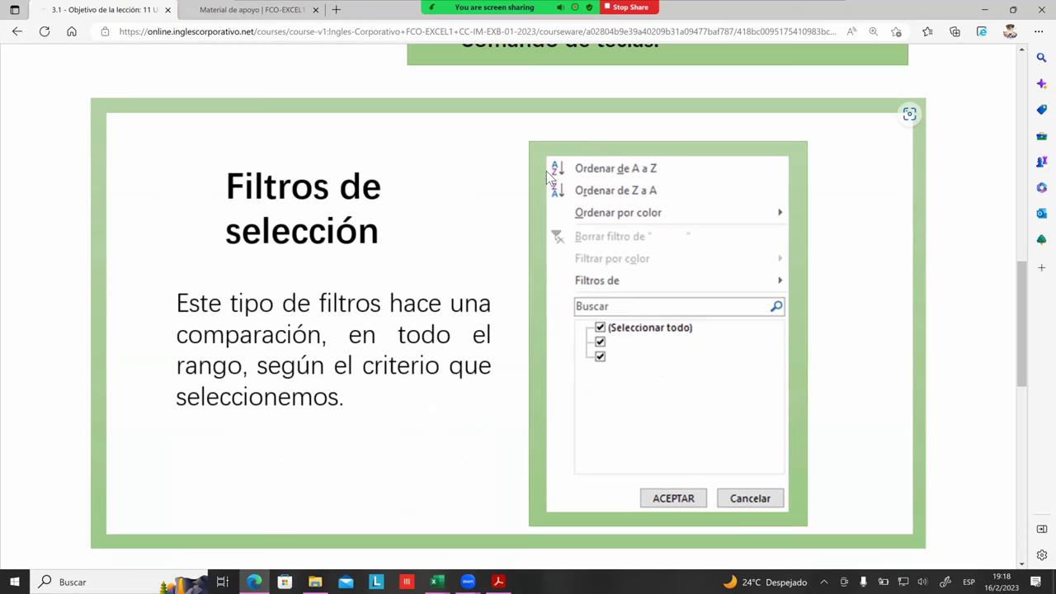
Check the Zoom meeting chat, then bring the FCO CONTROL ASISTENCIA workbook back to the front.
{"action": "mouse_move", "coordinate": [527, 51]}
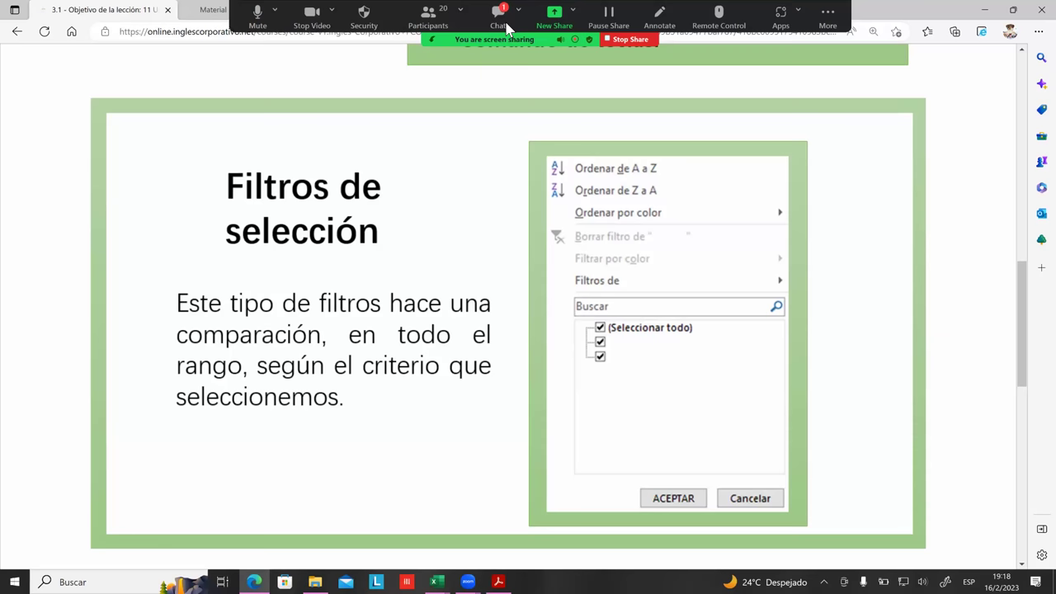
{"action": "left_click", "coordinate": [506, 27]}
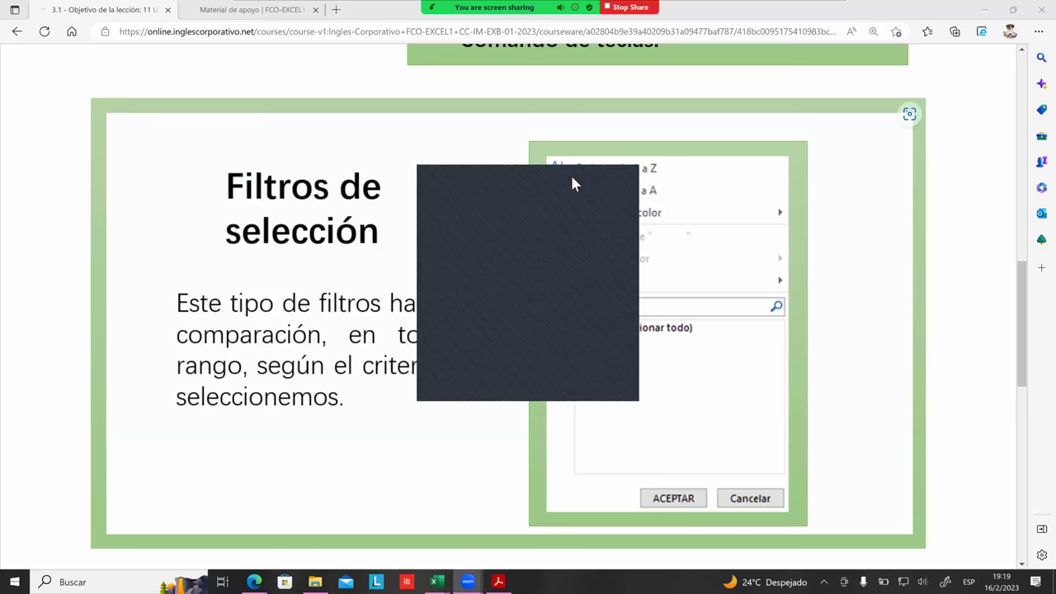
{"action": "key", "text": "alt+h"}
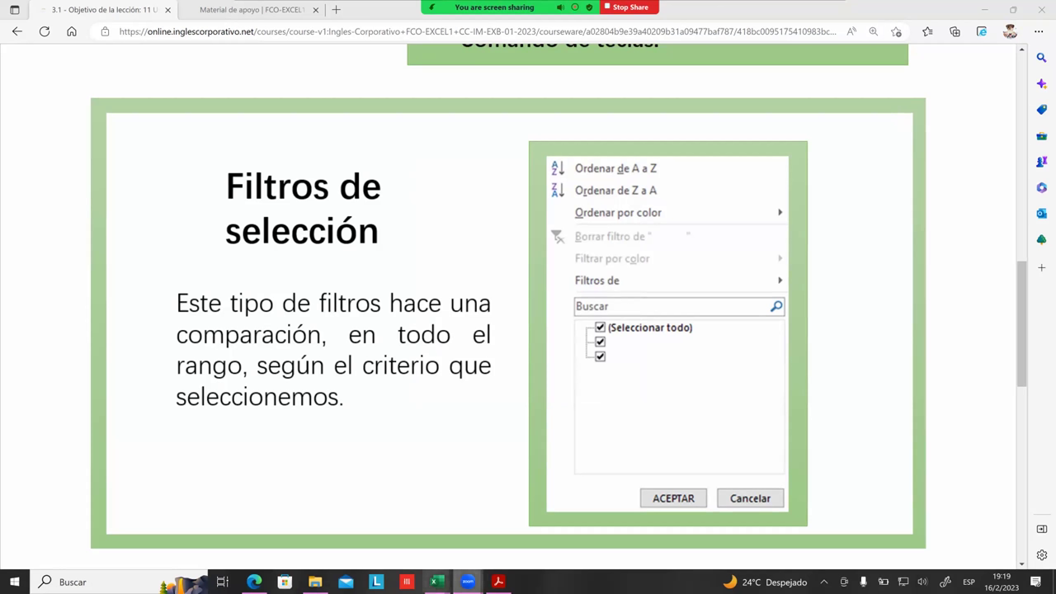
{"action": "mouse_move", "coordinate": [437, 582]}
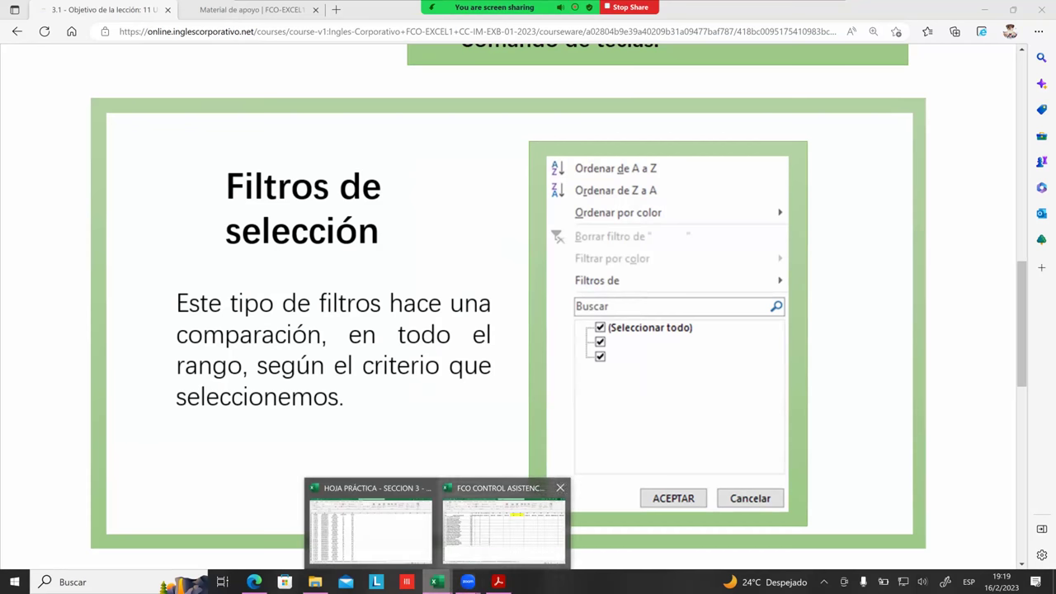
{"action": "left_click", "coordinate": [504, 525]}
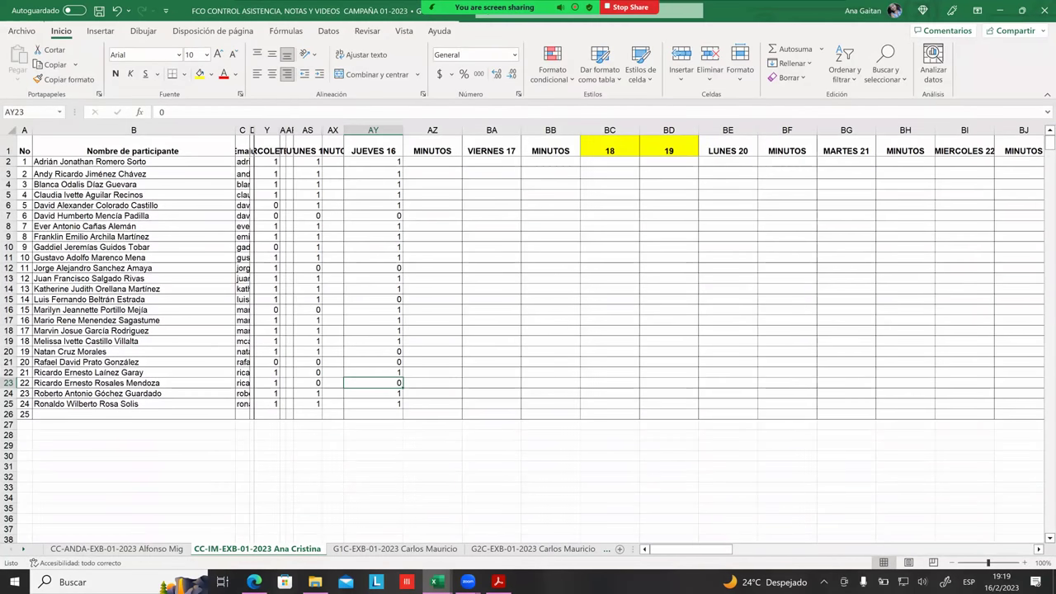
Change participant 20's JUEVES 16 attendance in cell AY21 to 1, then minimize Excel.
{"action": "left_click", "coordinate": [56, 363]}
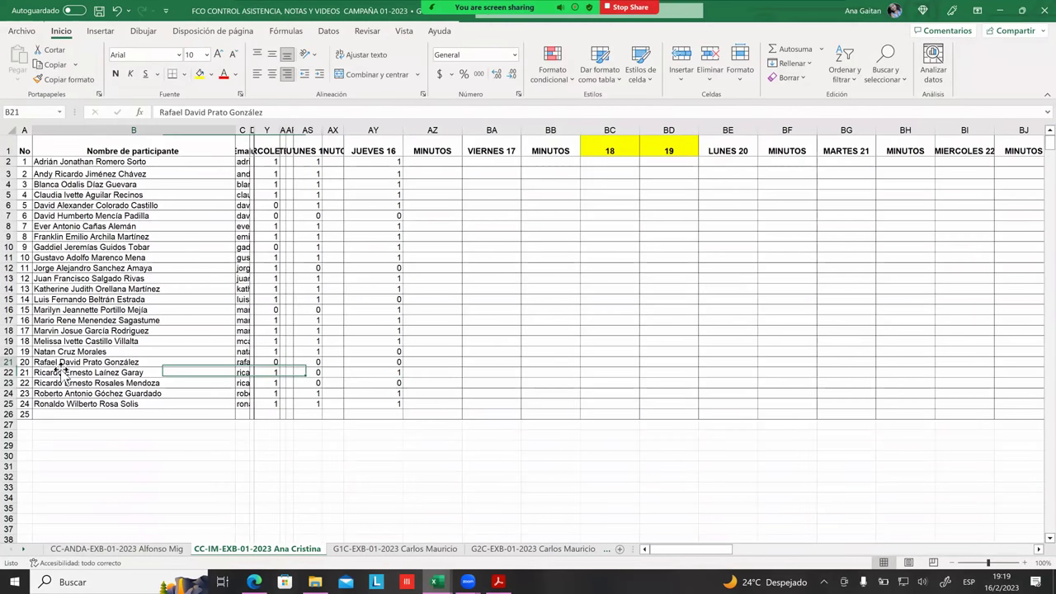
{"action": "left_click", "coordinate": [12, 364]}
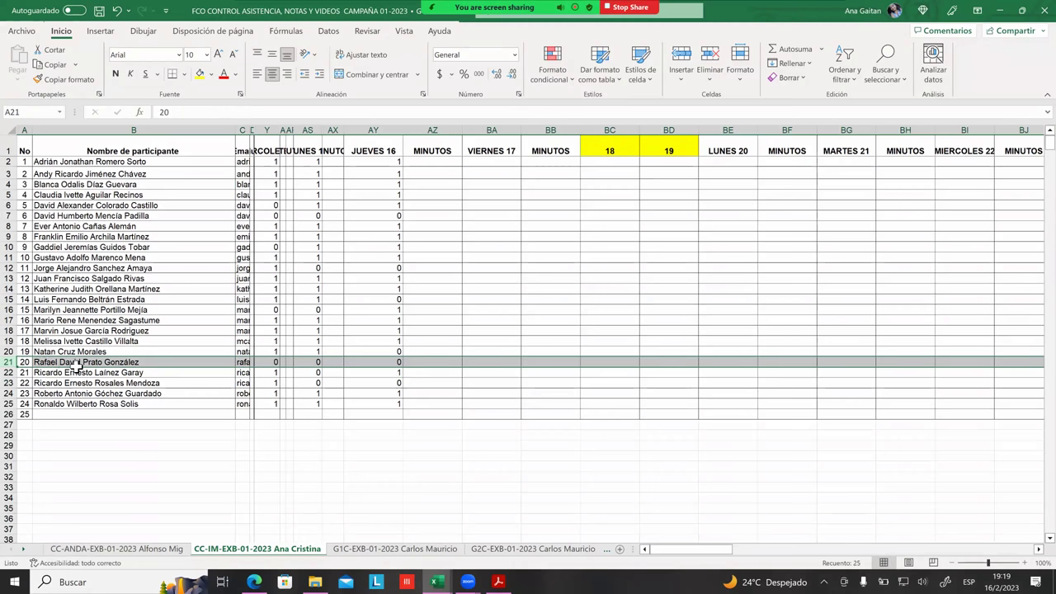
{"action": "left_click", "coordinate": [395, 364]}
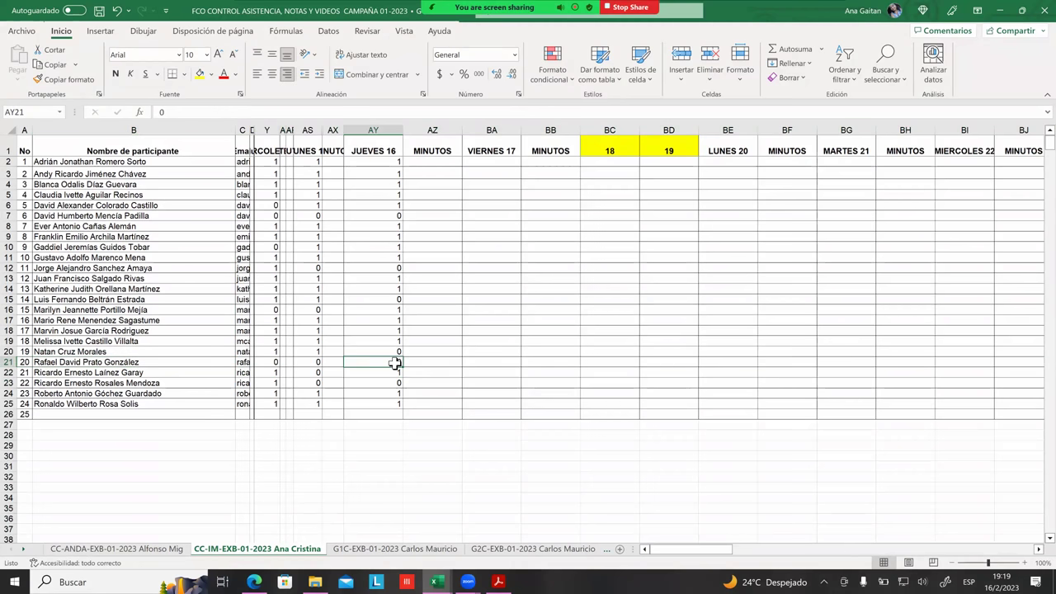
{"action": "type", "text": "1"}
{"action": "left_click", "coordinate": [445, 372]}
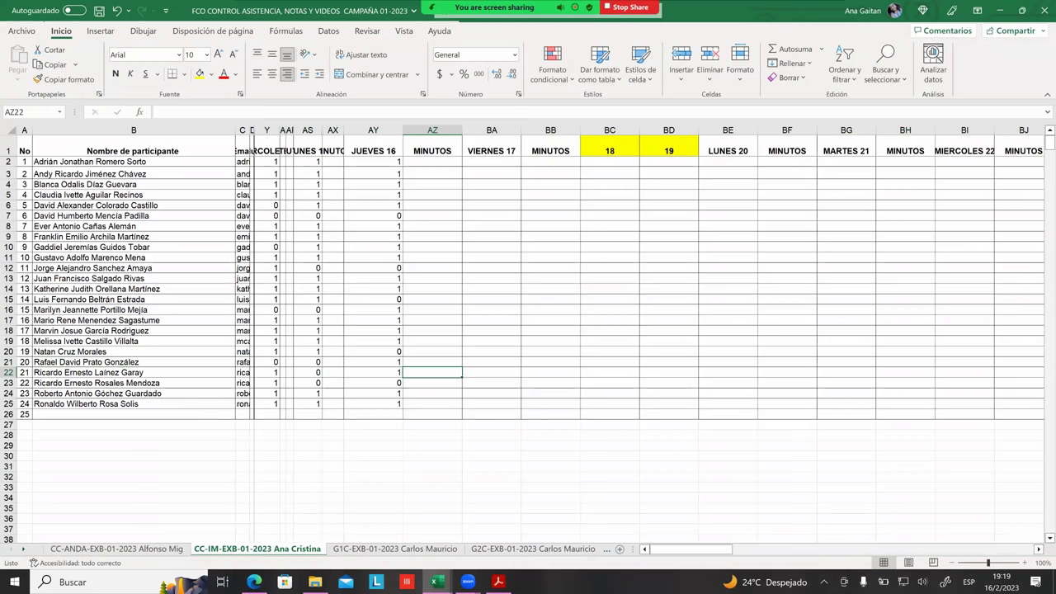
{"action": "left_click", "coordinate": [999, 10]}
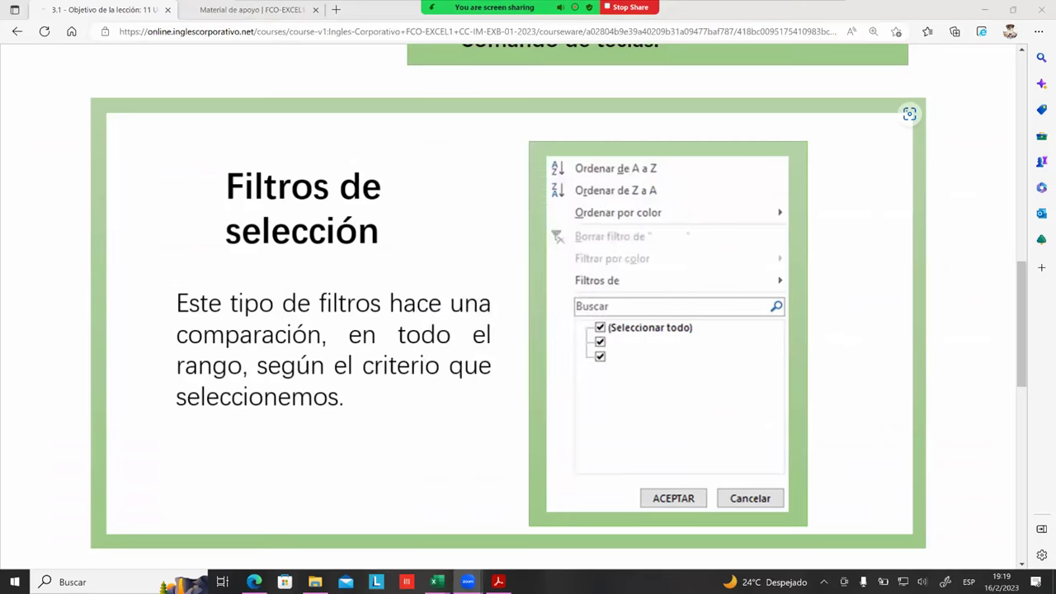
Dismiss the blank Zoom window so the Filtros de selección slide shows in Edge.
{"action": "left_click", "coordinate": [580, 332]}
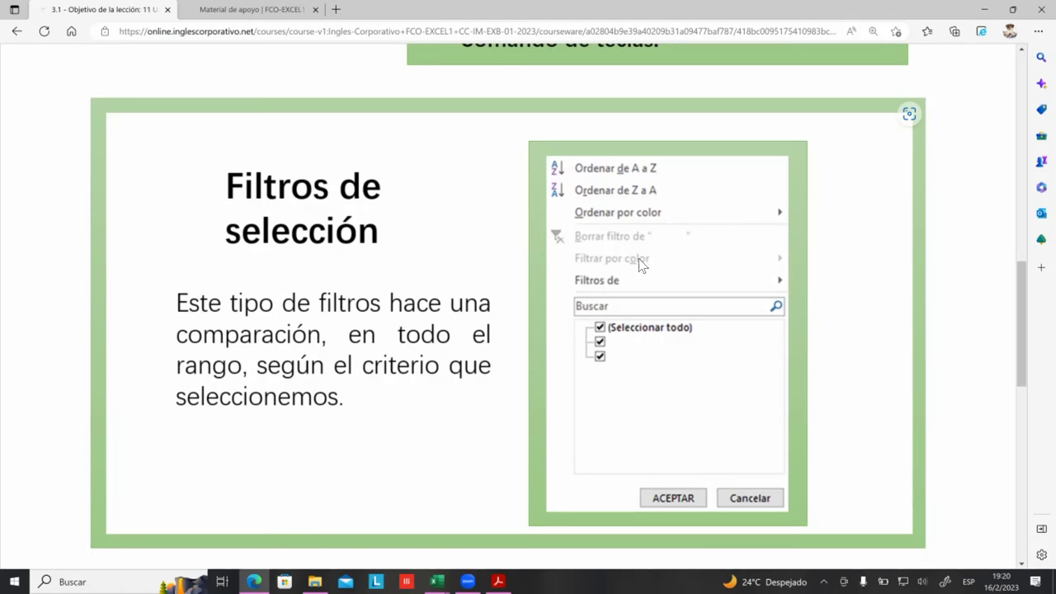
Scroll the lesson down toward the 'Los filtros personalizados' slide.
{"action": "scroll", "coordinate": [673, 294], "scroll_direction": "down", "scroll_amount": 1}
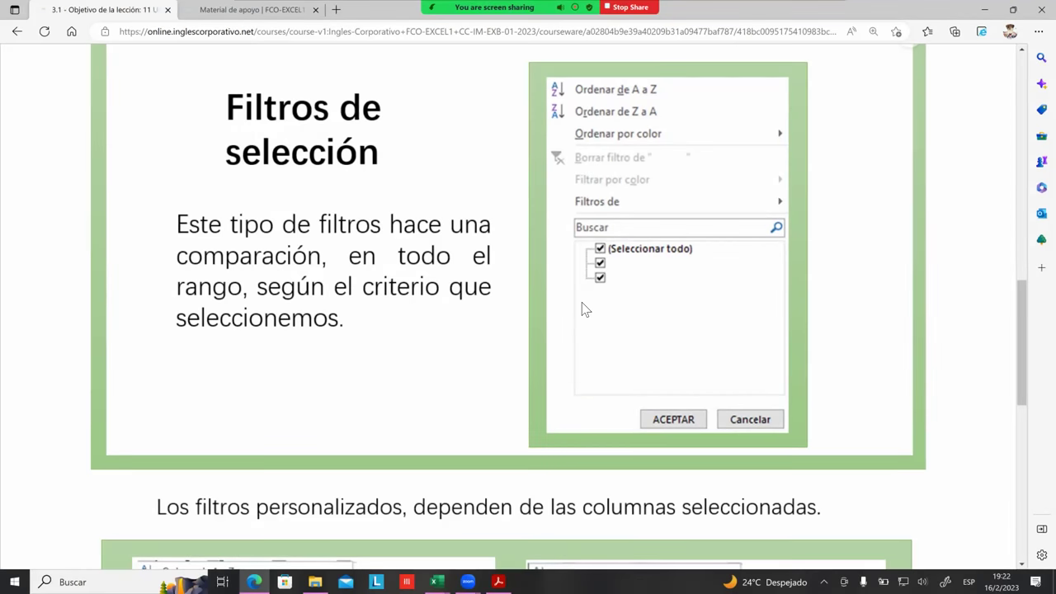
Scroll to the slide of Filtros de texto and Filtros de número menus with 'Entre...' highlighted.
{"action": "scroll", "coordinate": [578, 296], "scroll_direction": "down", "scroll_amount": 3}
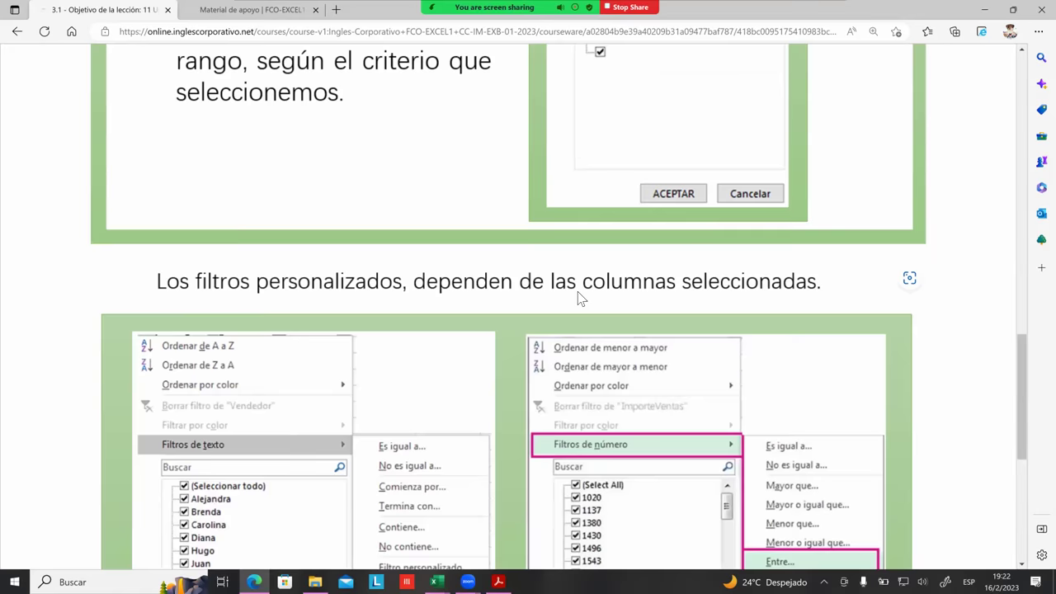
{"action": "scroll", "coordinate": [331, 219], "scroll_direction": "down", "scroll_amount": 1}
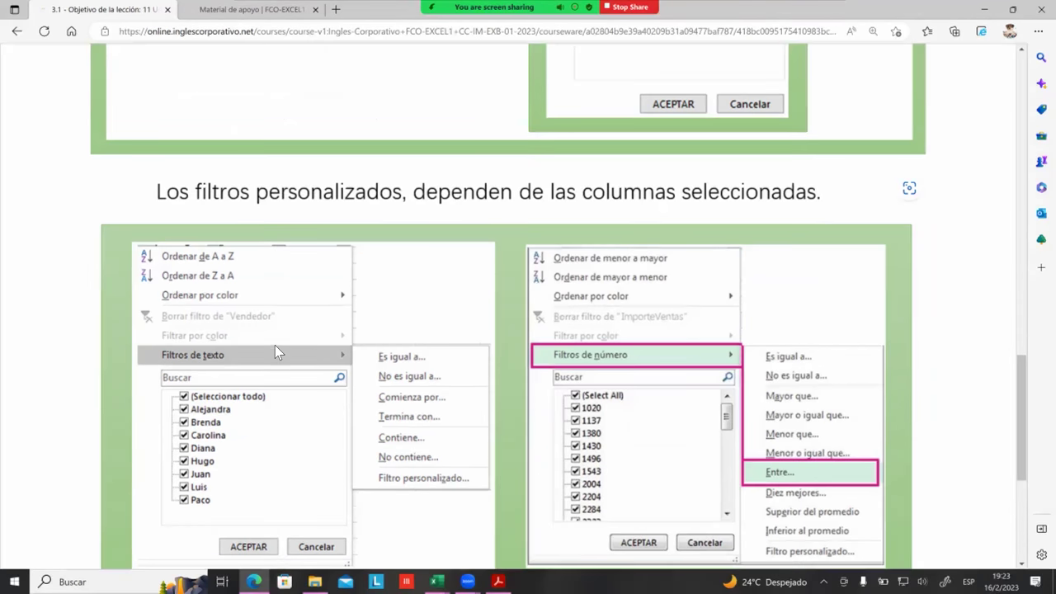
{"action": "scroll", "coordinate": [276, 344], "scroll_direction": "down", "scroll_amount": 2}
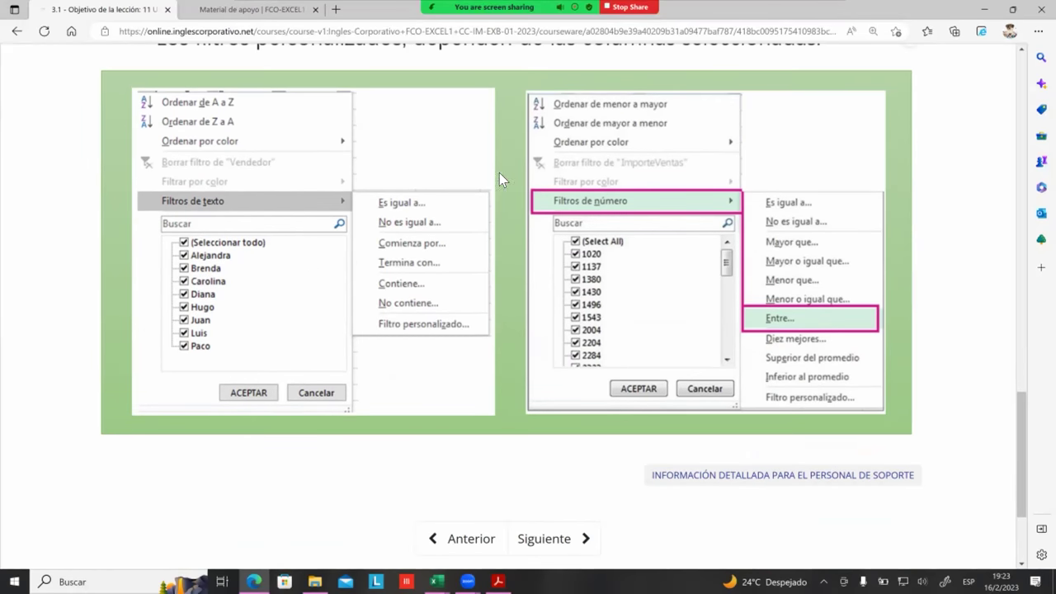
{"action": "scroll", "coordinate": [559, 104], "scroll_direction": "up", "scroll_amount": 3}
{"action": "scroll", "coordinate": [600, 102], "scroll_direction": "up", "scroll_amount": 1}
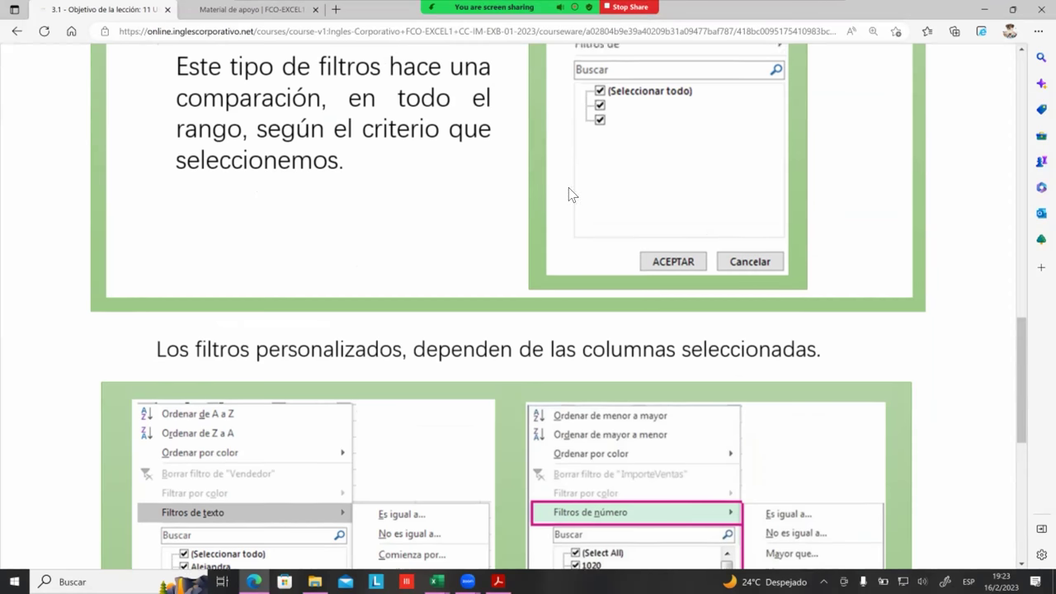
{"action": "scroll", "coordinate": [453, 255], "scroll_direction": "down", "scroll_amount": 4}
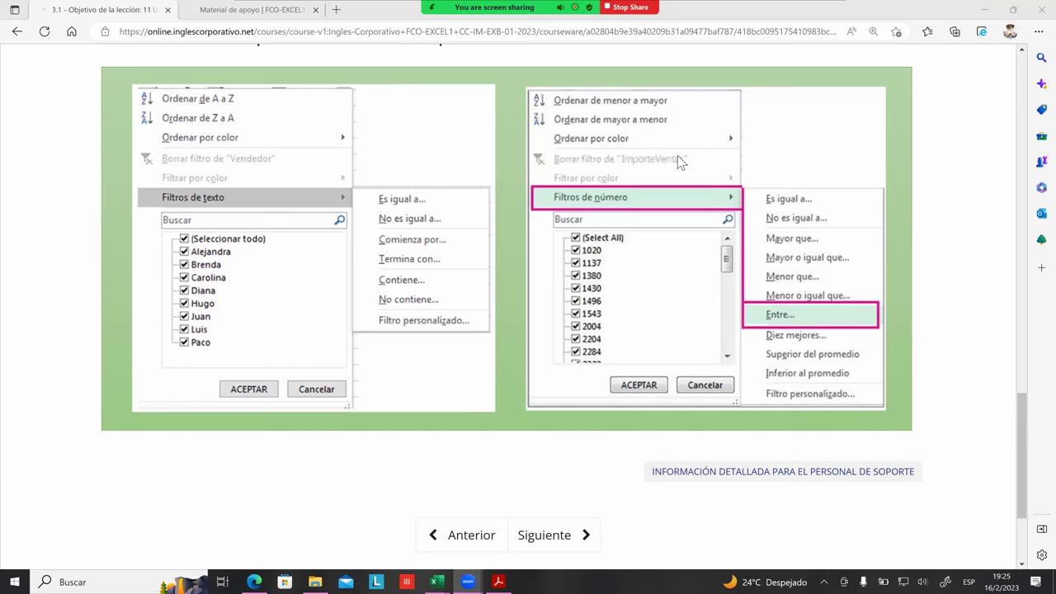
{"action": "mouse_move", "coordinate": [506, 8]}
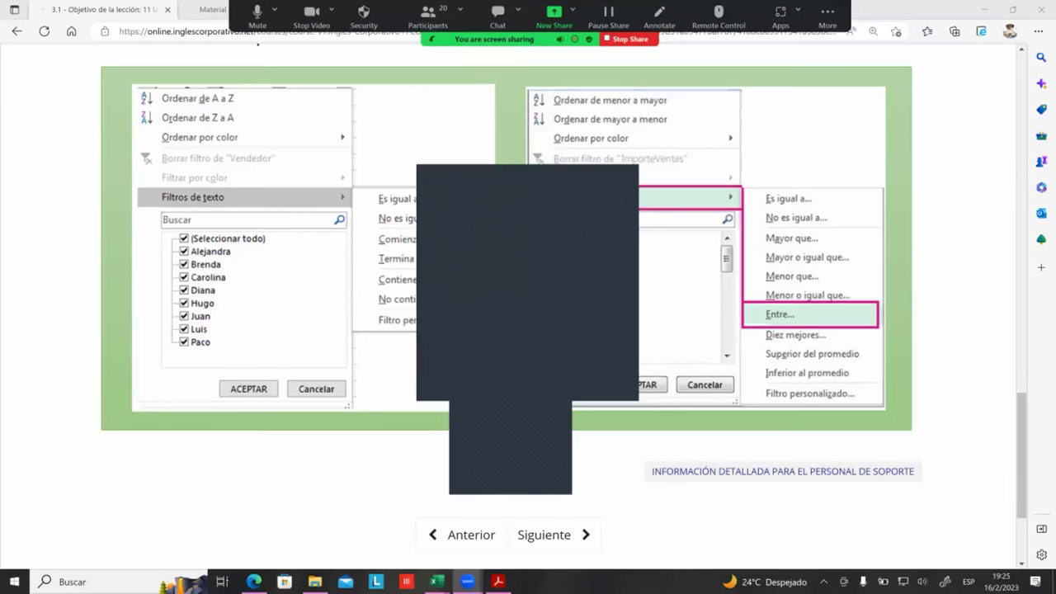
Upload '3.1 Uso de Filtros' from the semana 3 folder to the Zoom meeting chat.
{"action": "left_click", "coordinate": [554, 306]}
{"action": "left_click", "coordinate": [478, 280]}
{"action": "double_click", "coordinate": [569, 297]}
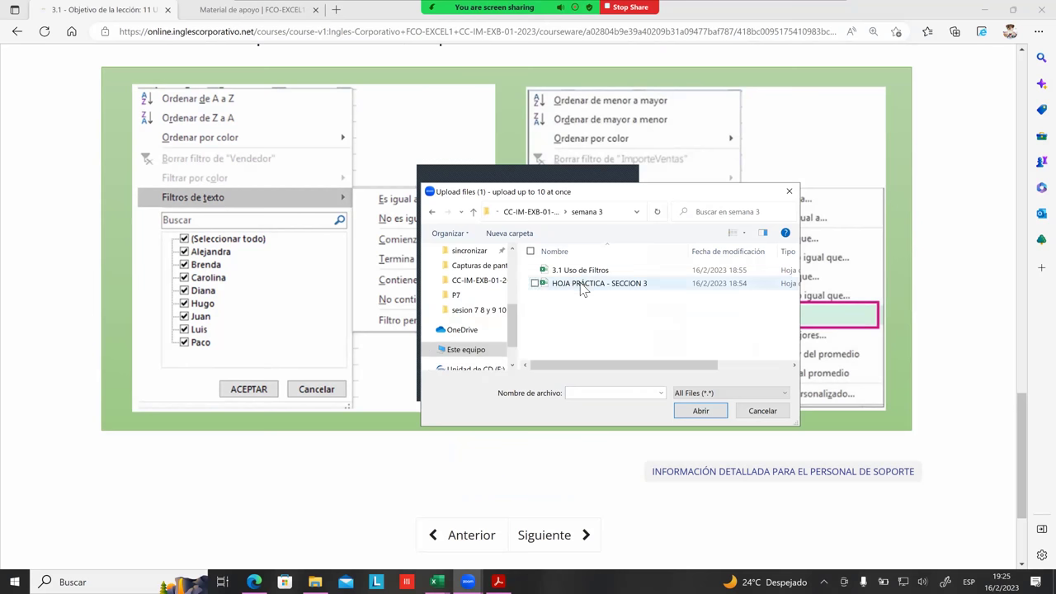
{"action": "left_click", "coordinate": [580, 271]}
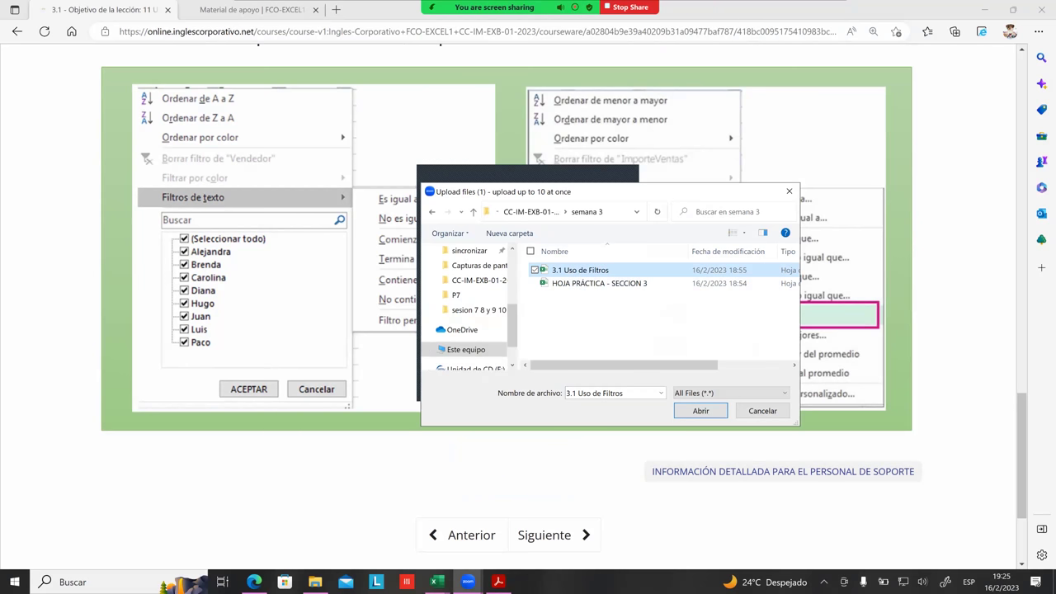
{"action": "left_click", "coordinate": [700, 411]}
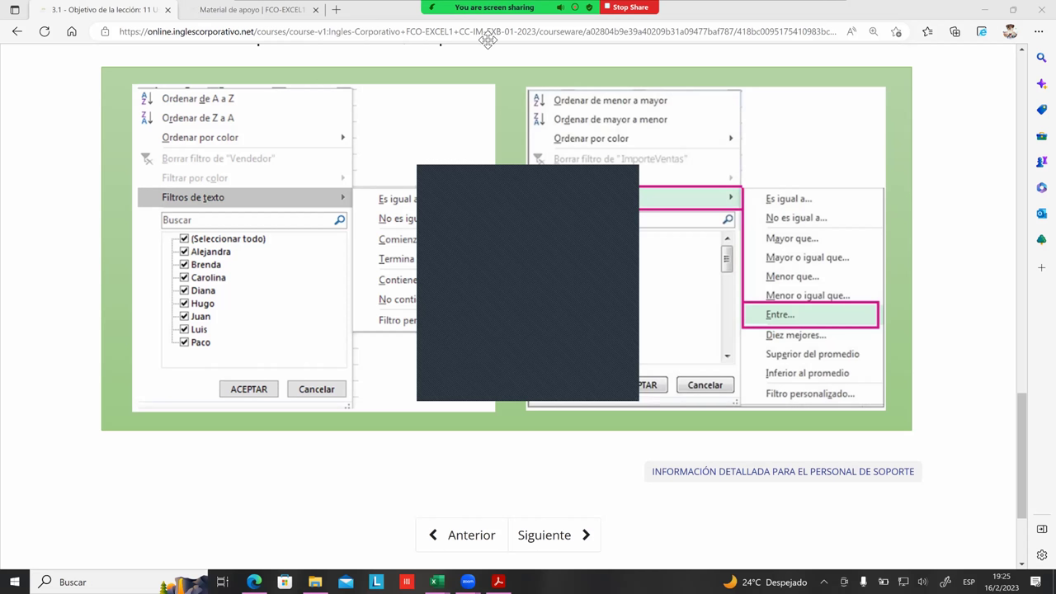
Stop the current Zoom screen share.
{"action": "left_click", "coordinate": [640, 41]}
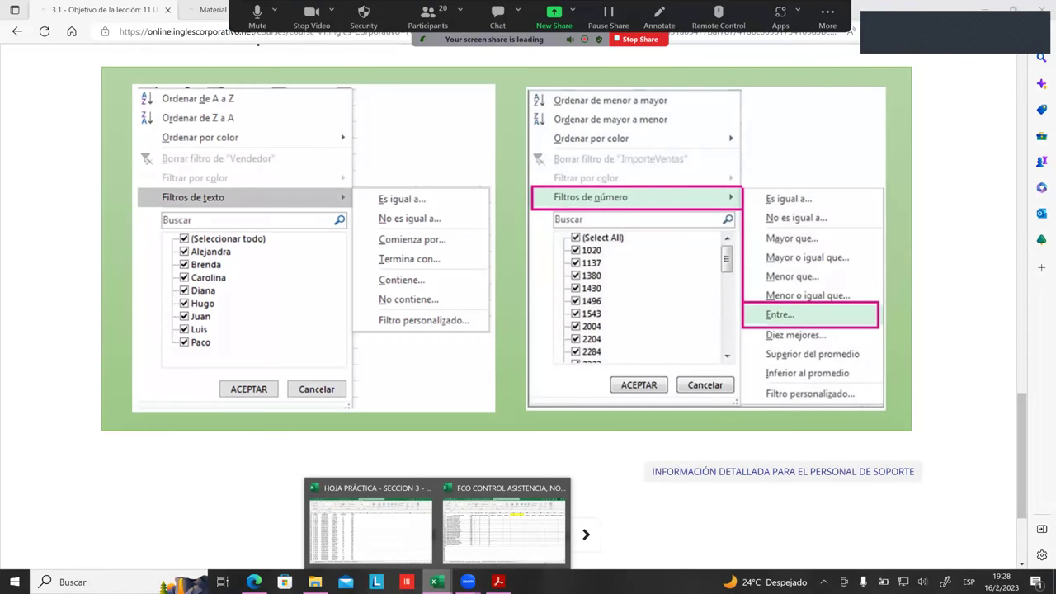
Bring the HOJA PRÁCTICA - SECCION 3 workbook to the front and scroll through its sales data.
{"action": "left_click", "coordinate": [371, 524]}
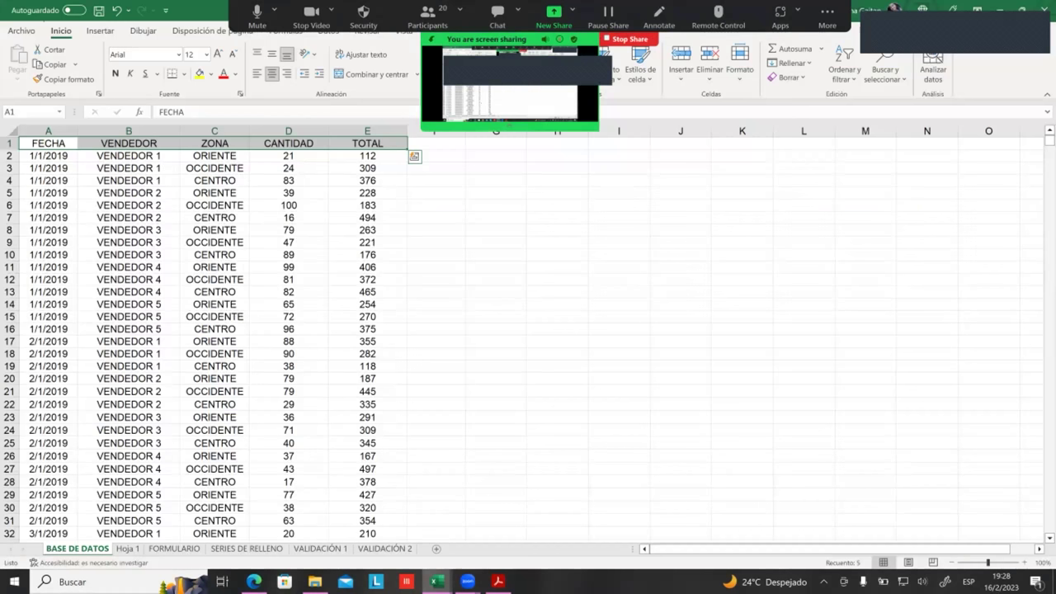
{"action": "left_click", "coordinate": [598, 381]}
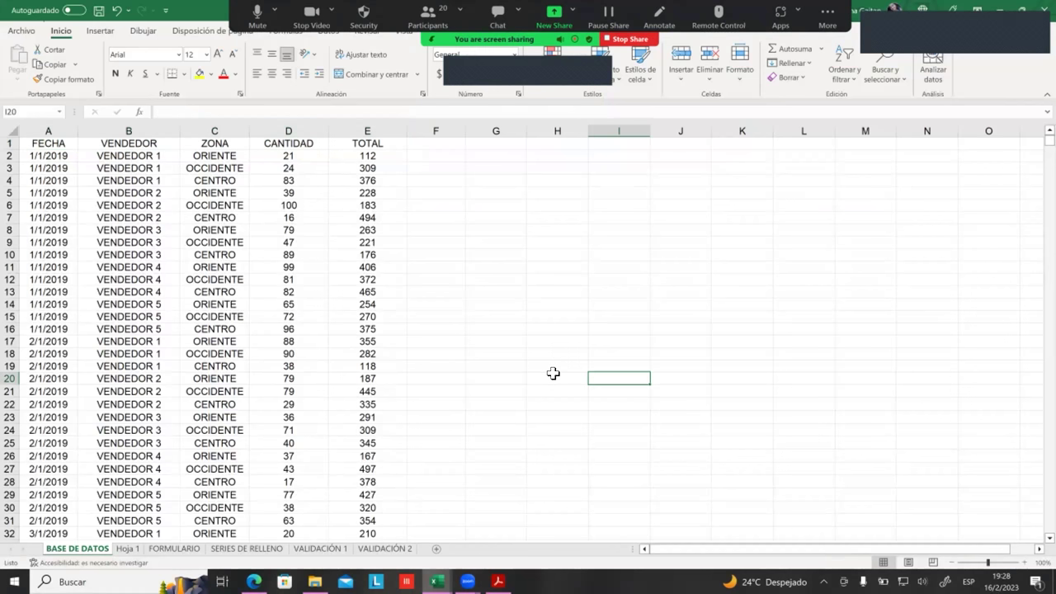
{"action": "scroll", "coordinate": [511, 384], "scroll_direction": "down", "scroll_amount": 1}
{"action": "scroll", "coordinate": [511, 384], "scroll_direction": "down", "scroll_amount": 6}
{"action": "scroll", "coordinate": [511, 384], "scroll_direction": "down", "scroll_amount": 5}
{"action": "scroll", "coordinate": [510, 384], "scroll_direction": "down", "scroll_amount": 7}
{"action": "scroll", "coordinate": [561, 377], "scroll_direction": "up", "scroll_amount": 8}
{"action": "scroll", "coordinate": [545, 384], "scroll_direction": "up", "scroll_amount": 11}
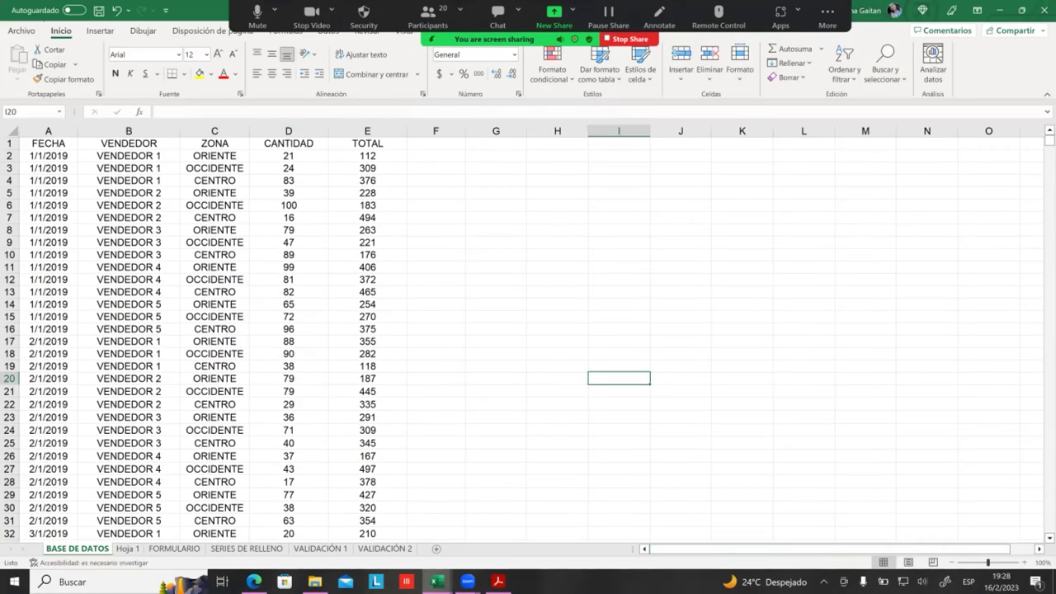
Select an empty cell beside the BASE DE DATOS table and review the FECHA to TOTAL columns.
{"action": "left_click", "coordinate": [532, 257]}
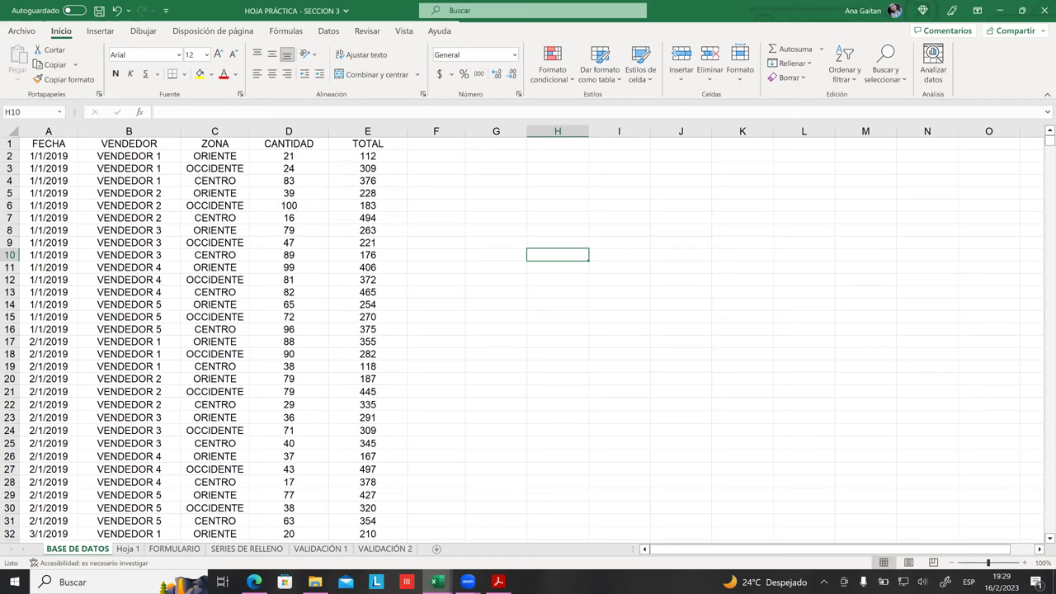
{"action": "scroll", "coordinate": [449, 384], "scroll_direction": "down", "scroll_amount": 1}
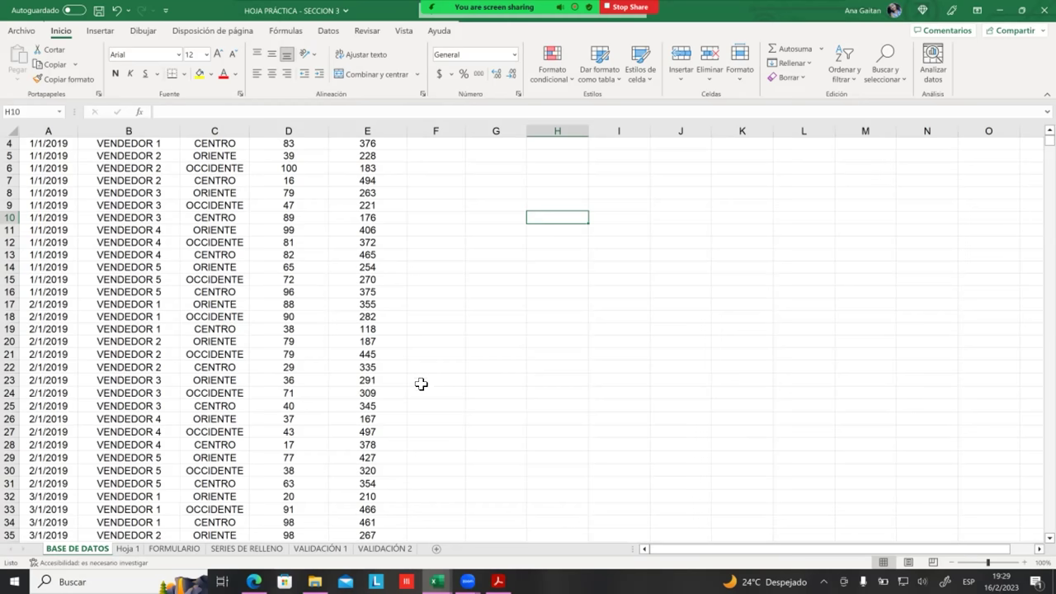
{"action": "scroll", "coordinate": [418, 384], "scroll_direction": "up", "scroll_amount": 1}
{"action": "scroll", "coordinate": [443, 382], "scroll_direction": "up", "scroll_amount": 1}
{"action": "scroll", "coordinate": [443, 382], "scroll_direction": "down", "scroll_amount": 4}
{"action": "scroll", "coordinate": [443, 382], "scroll_direction": "up", "scroll_amount": 2}
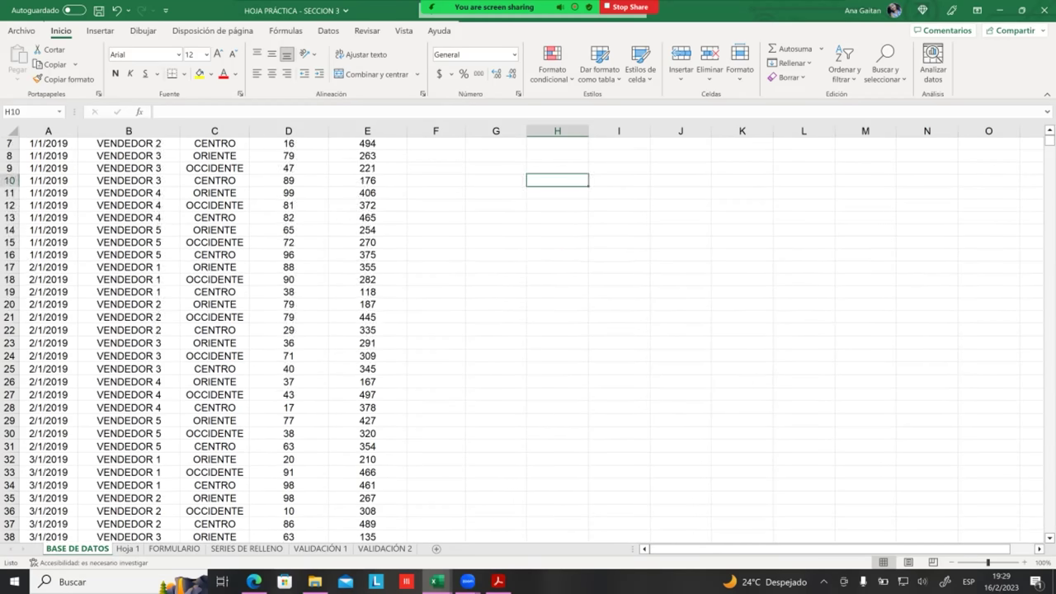
{"action": "scroll", "coordinate": [443, 382], "scroll_direction": "up", "scroll_amount": 2}
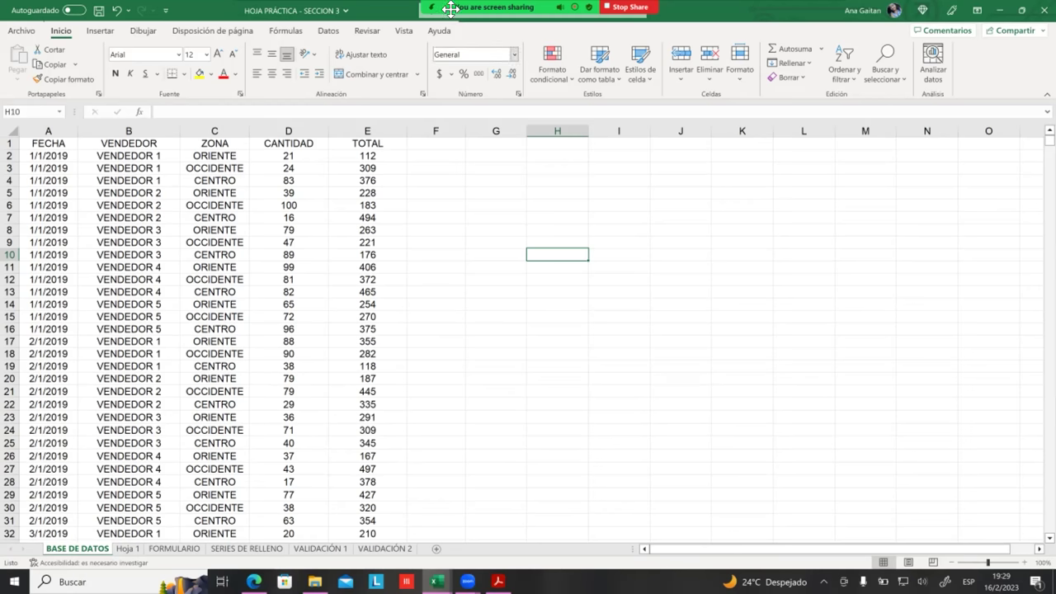
{"action": "mouse_move", "coordinate": [348, 14]}
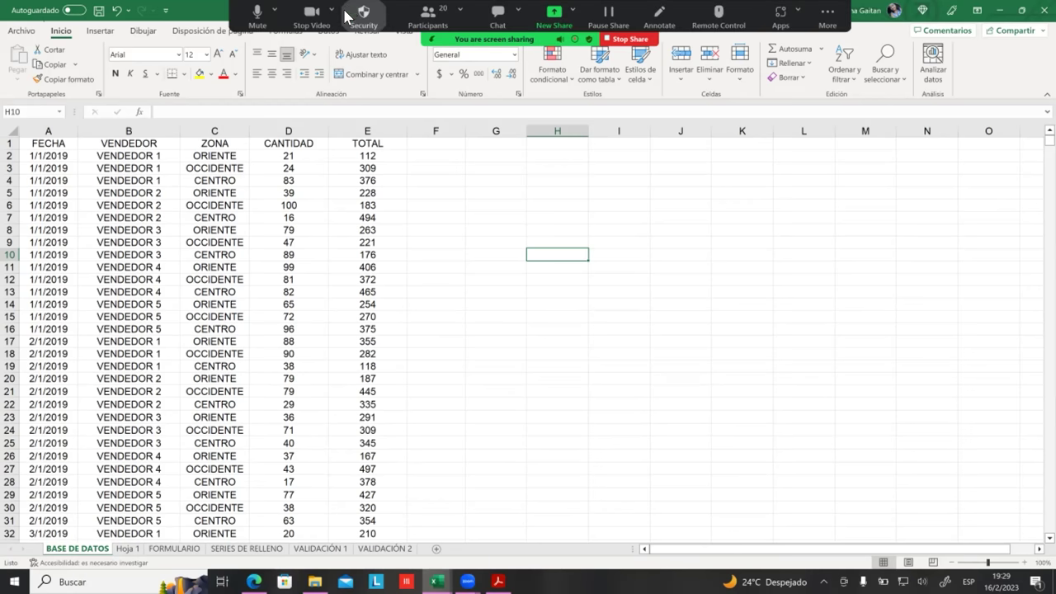
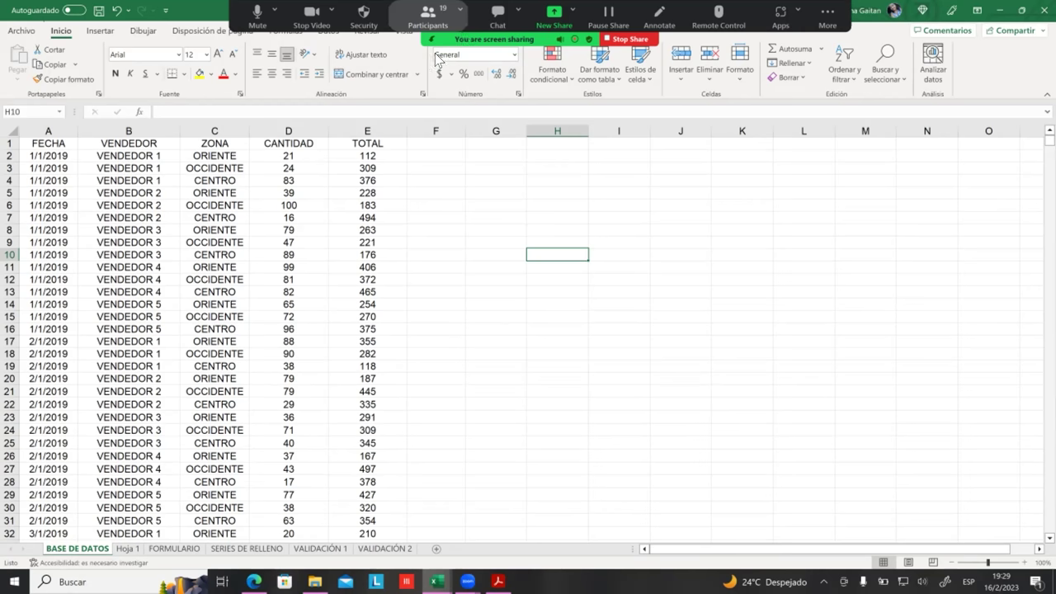
Scroll through the sales records, point out a VENDEDOR 2 entry, and return to cell A1.
{"action": "left_click", "coordinate": [254, 198]}
{"action": "scroll", "coordinate": [243, 231], "scroll_direction": "down", "scroll_amount": 6}
{"action": "scroll", "coordinate": [242, 247], "scroll_direction": "down", "scroll_amount": 9}
{"action": "scroll", "coordinate": [240, 260], "scroll_direction": "down", "scroll_amount": 11}
{"action": "scroll", "coordinate": [231, 268], "scroll_direction": "down", "scroll_amount": 13}
{"action": "scroll", "coordinate": [223, 264], "scroll_direction": "down", "scroll_amount": 4}
{"action": "scroll", "coordinate": [165, 272], "scroll_direction": "up", "scroll_amount": 14}
{"action": "scroll", "coordinate": [128, 275], "scroll_direction": "up", "scroll_amount": 12}
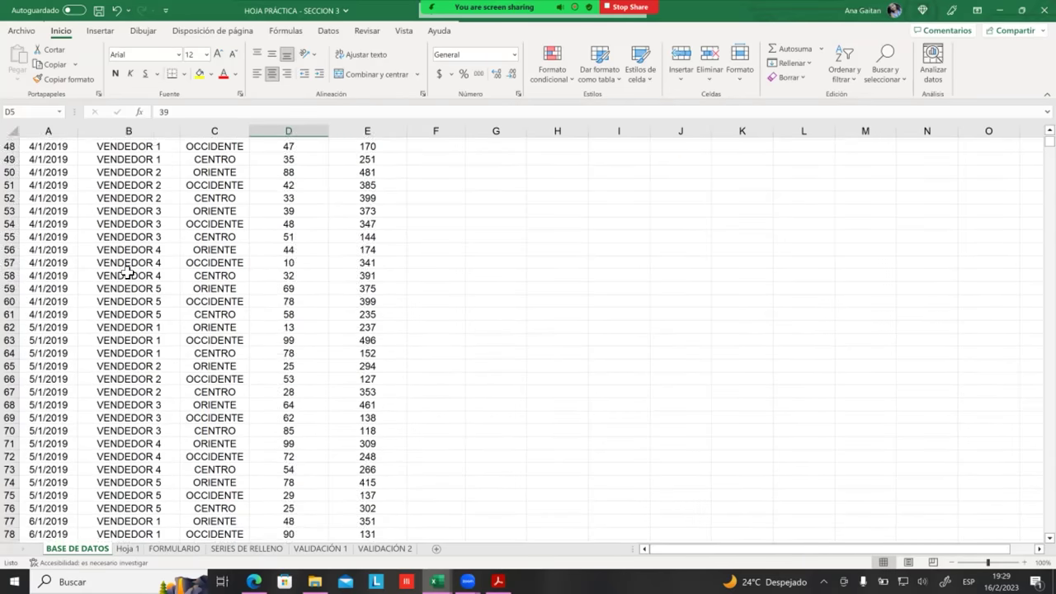
{"action": "scroll", "coordinate": [128, 275], "scroll_direction": "up", "scroll_amount": 16}
{"action": "left_click", "coordinate": [166, 217]}
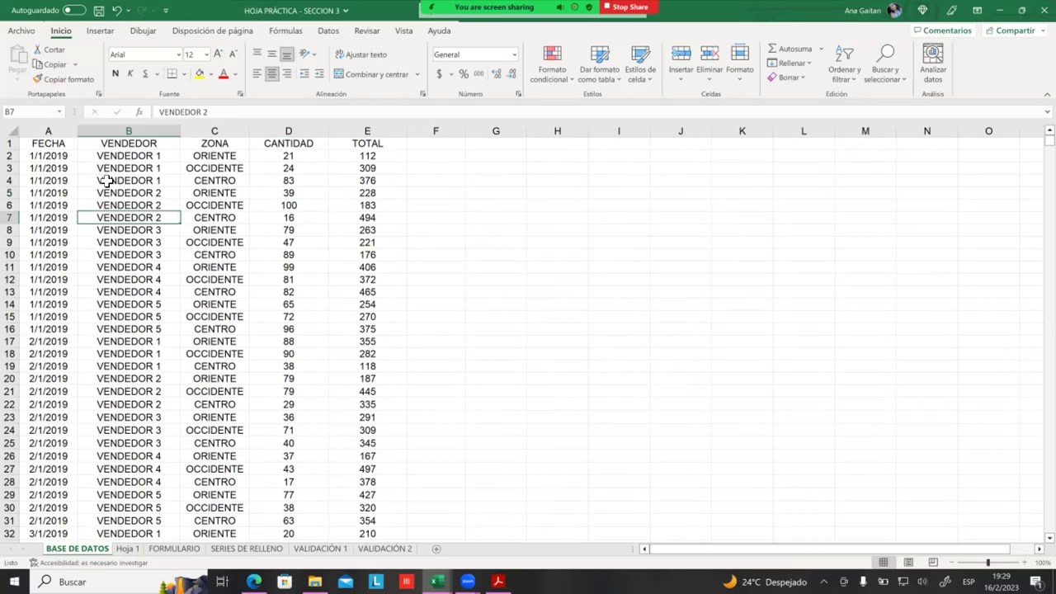
{"action": "left_click", "coordinate": [62, 146]}
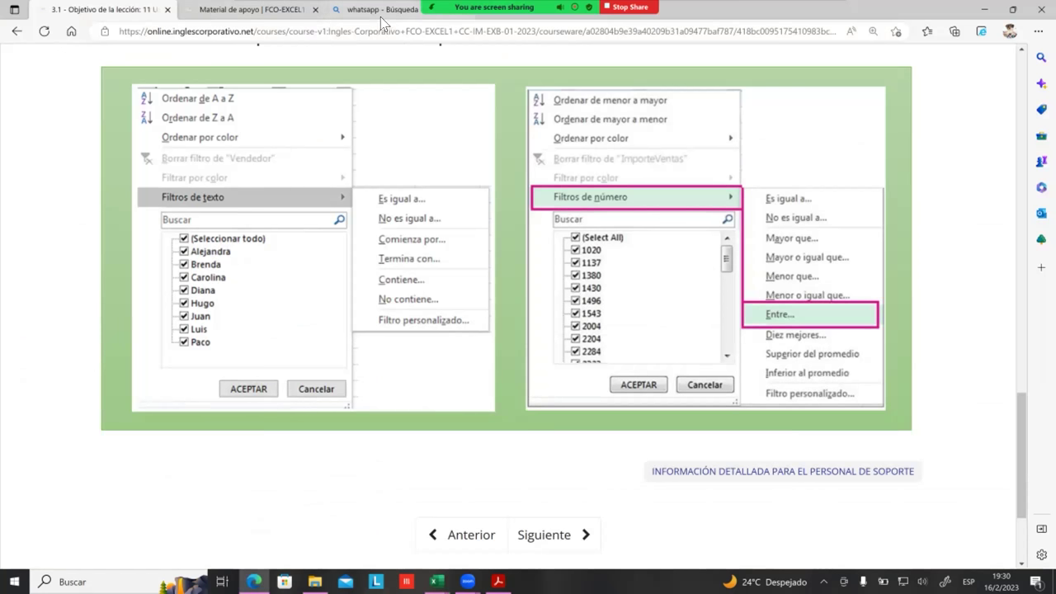
Compare the filters lesson page with the Material de apoyo page in the browser.
{"action": "left_click", "coordinate": [281, 9]}
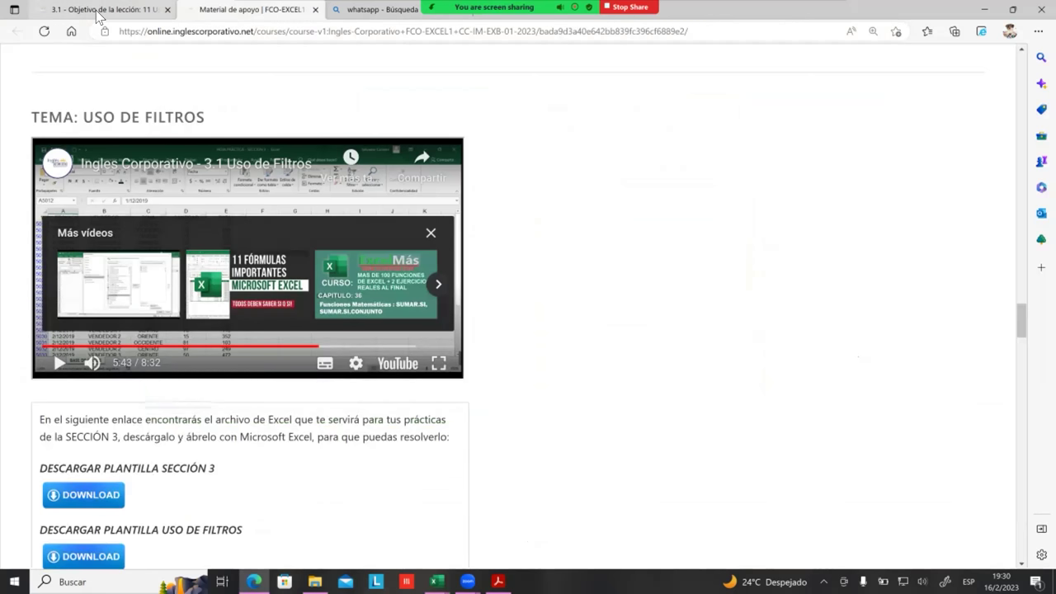
{"action": "left_click", "coordinate": [99, 11]}
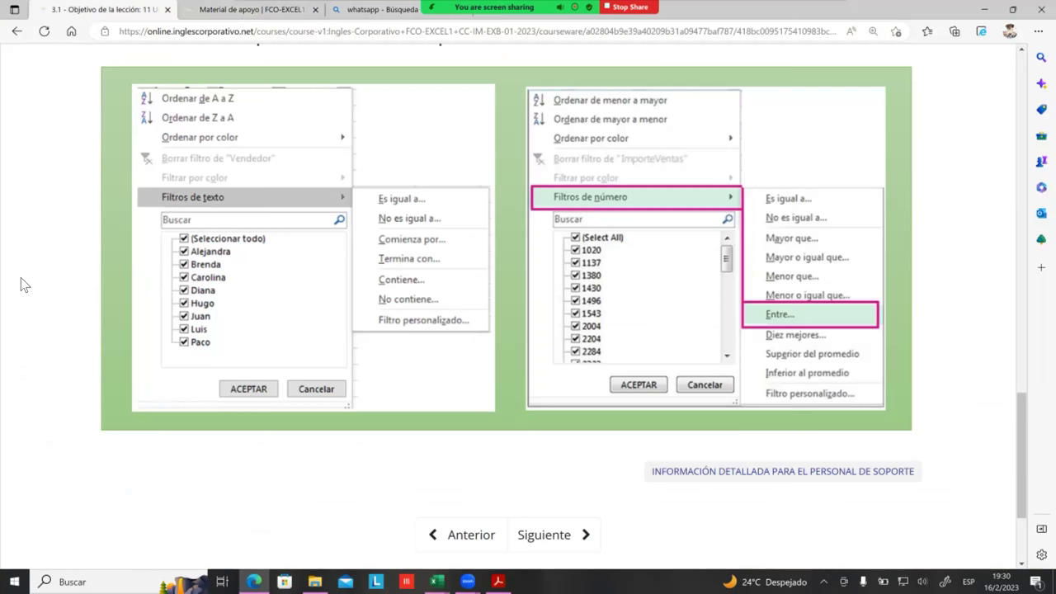
{"action": "left_click", "coordinate": [202, 10]}
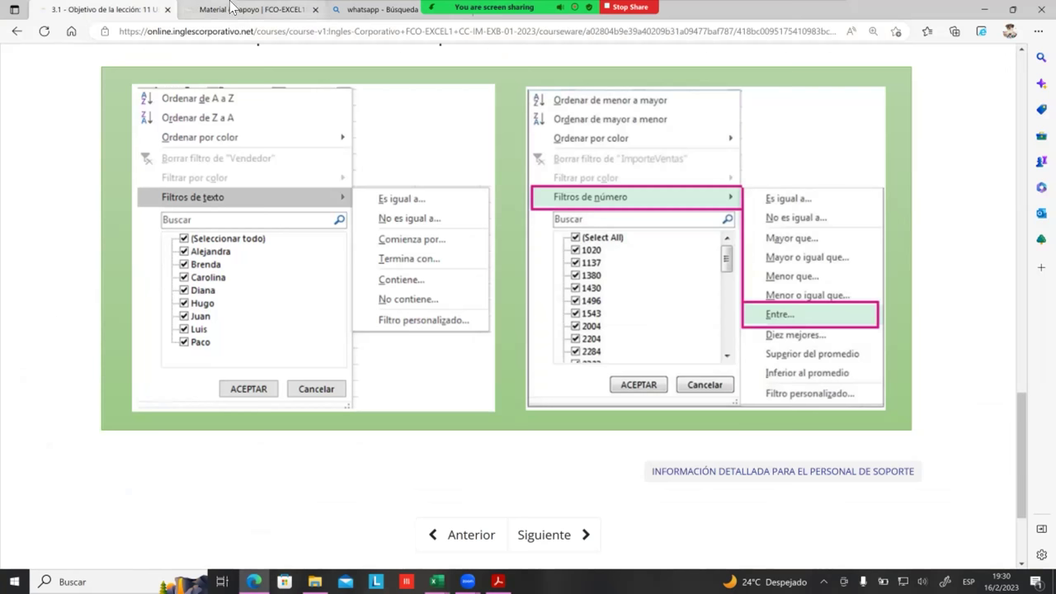
{"action": "left_click", "coordinate": [129, 10]}
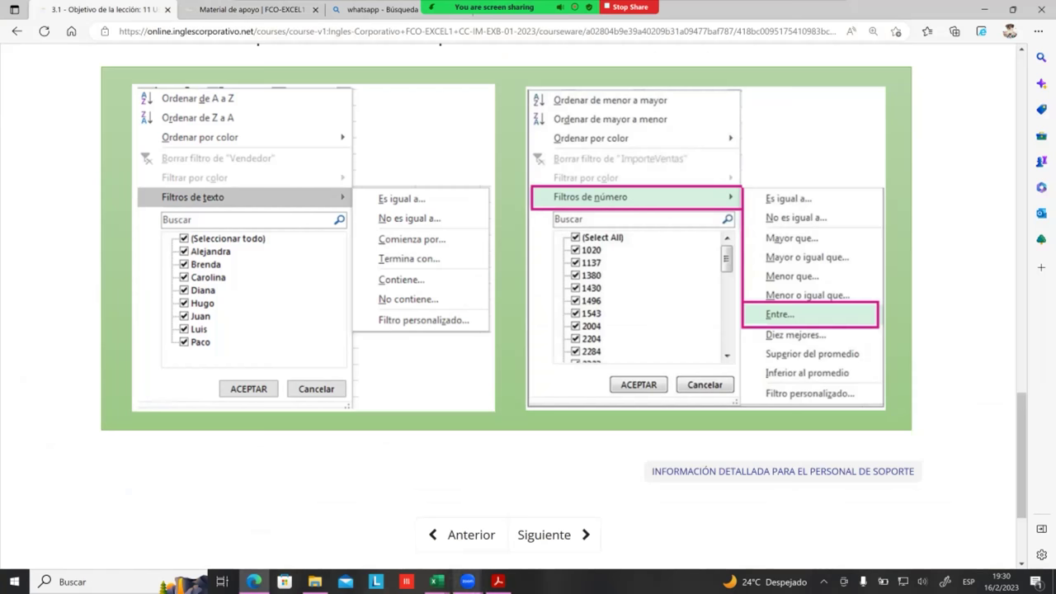
Bring the HOJA PRÁCTICA - SECCION 3 workbook back to the front.
{"action": "mouse_move", "coordinate": [254, 582]}
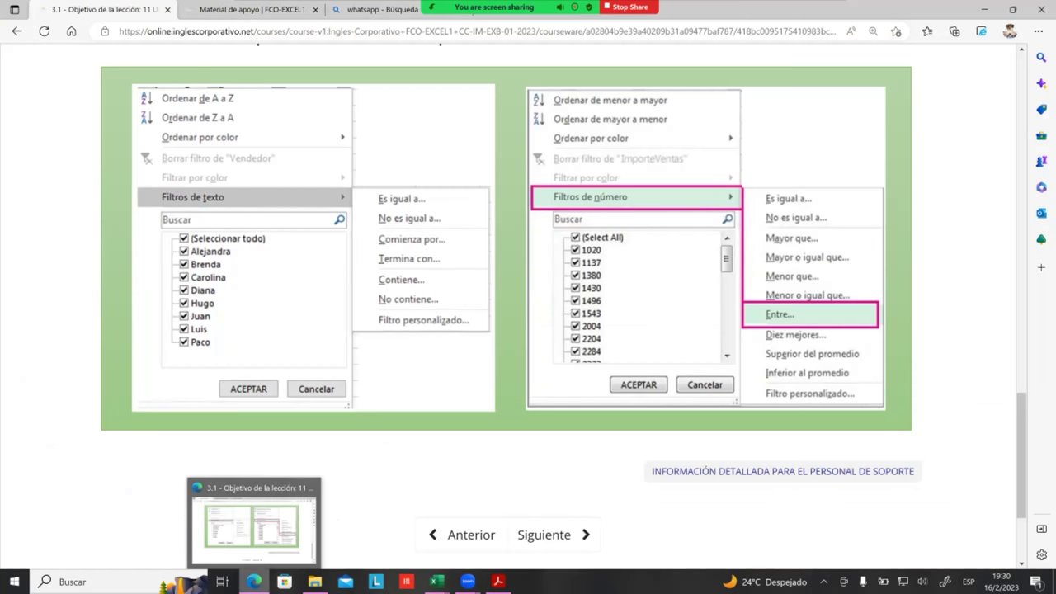
{"action": "left_click", "coordinate": [437, 582]}
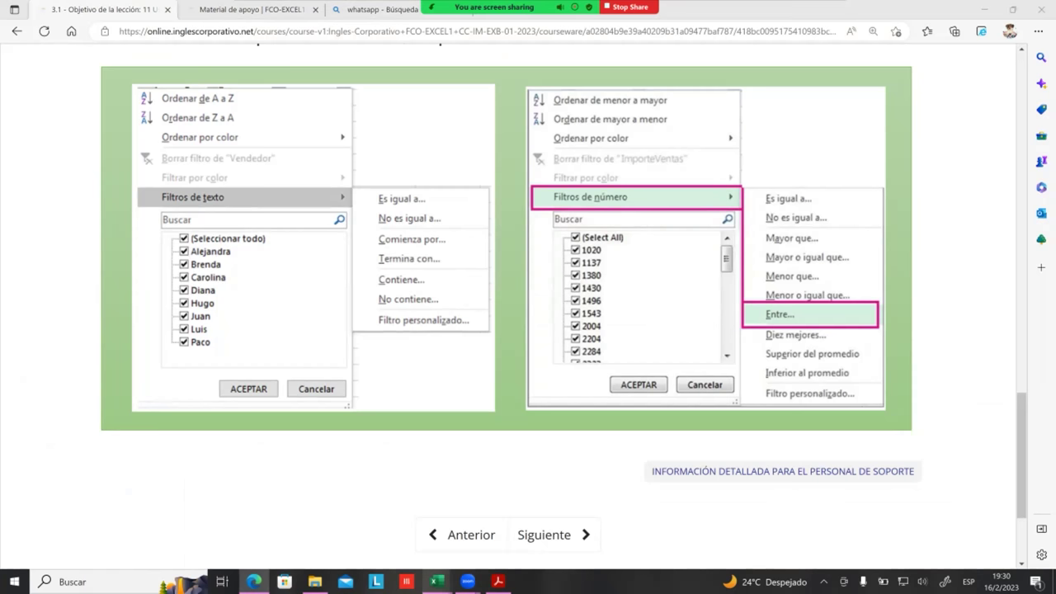
{"action": "left_click", "coordinate": [370, 524]}
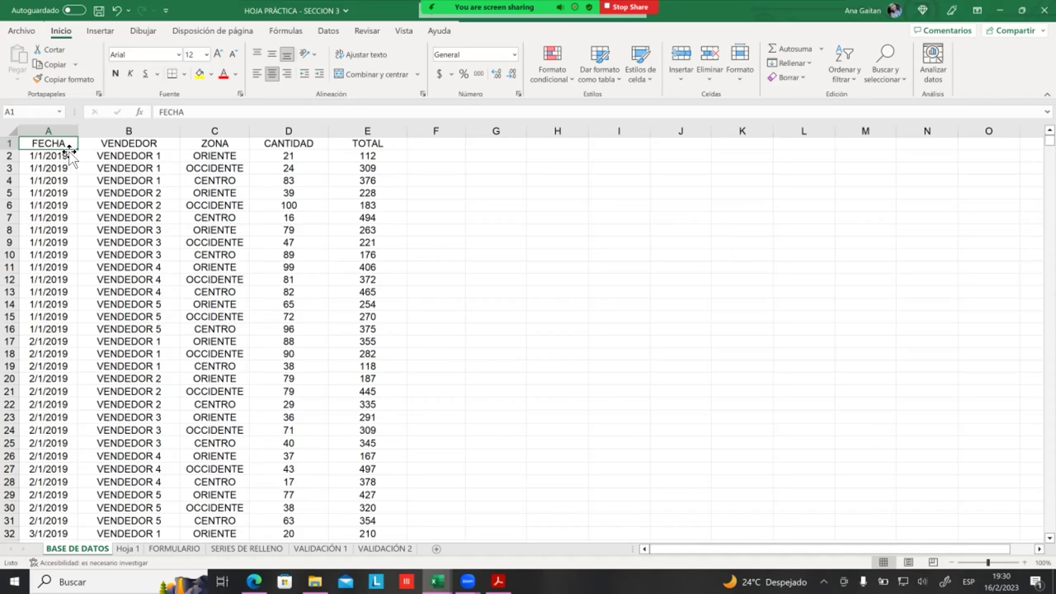
{"action": "scroll", "coordinate": [114, 168], "scroll_direction": "down", "scroll_amount": 1}
{"action": "scroll", "coordinate": [113, 168], "scroll_direction": "down", "scroll_amount": 3}
{"action": "scroll", "coordinate": [113, 168], "scroll_direction": "down", "scroll_amount": 2}
{"action": "scroll", "coordinate": [113, 170], "scroll_direction": "down", "scroll_amount": 1}
{"action": "scroll", "coordinate": [91, 166], "scroll_direction": "up", "scroll_amount": 7}
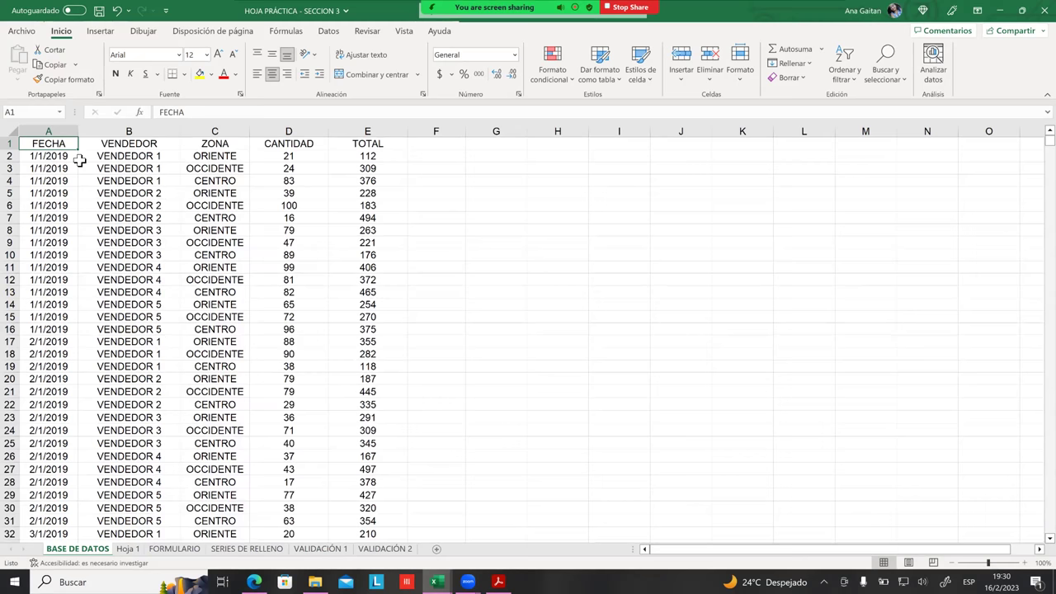
{"action": "key", "text": "ctrl+Down"}
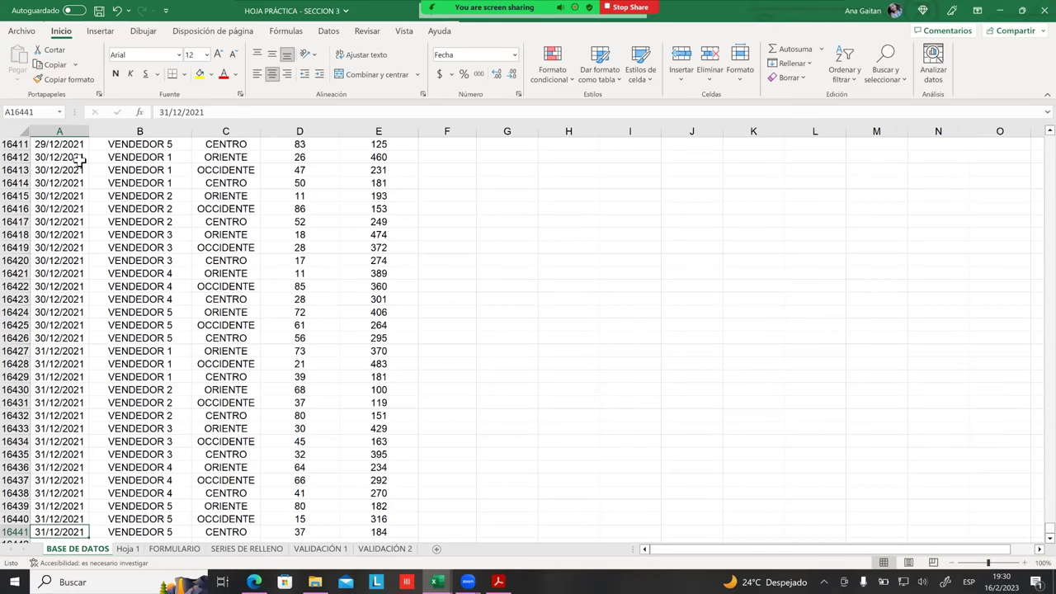
{"action": "scroll", "coordinate": [82, 162], "scroll_direction": "down", "scroll_amount": 4}
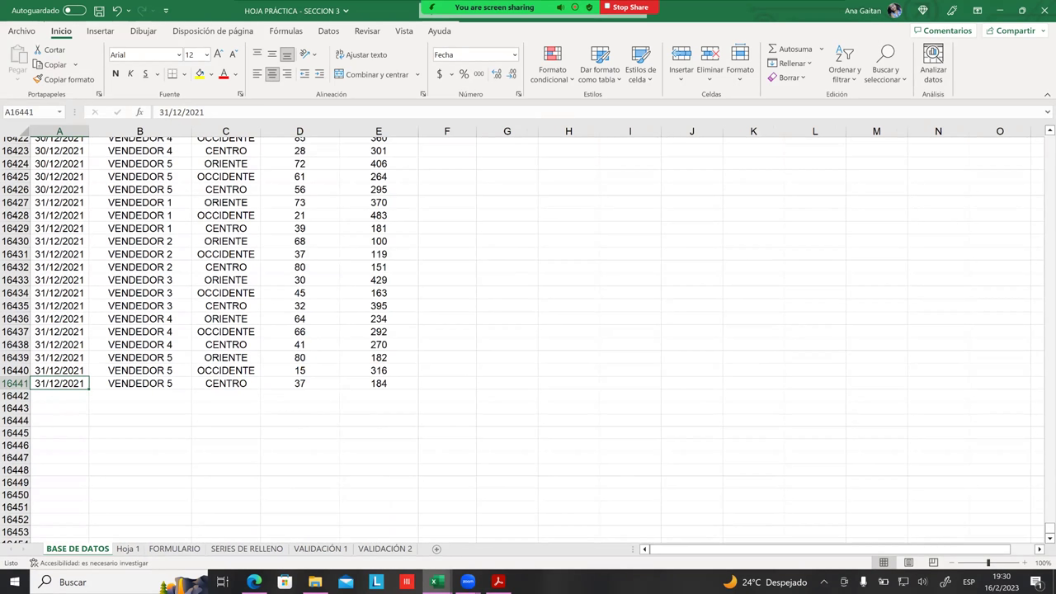
{"action": "left_click", "coordinate": [140, 408]}
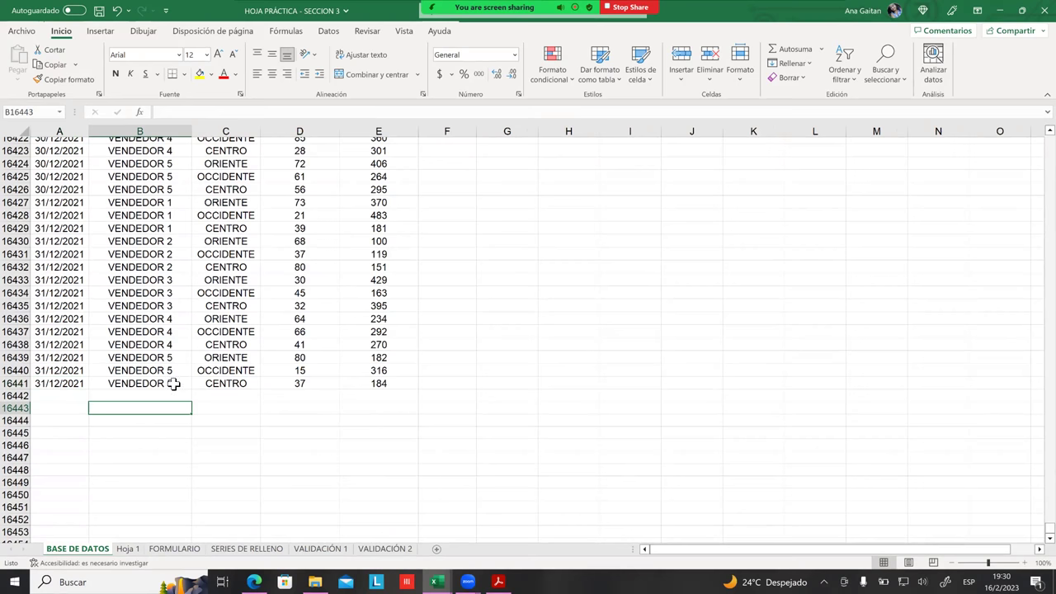
{"action": "scroll", "coordinate": [146, 361], "scroll_direction": "up", "scroll_amount": 1}
{"action": "scroll", "coordinate": [142, 330], "scroll_direction": "up", "scroll_amount": 4}
{"action": "left_click", "coordinate": [135, 301]}
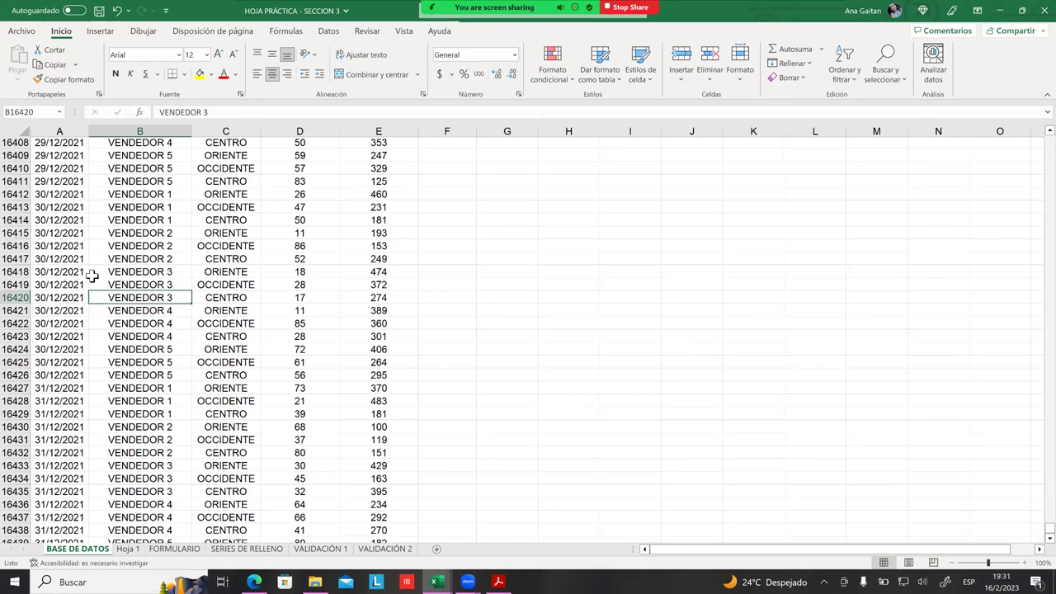
{"action": "scroll", "coordinate": [87, 277], "scroll_direction": "down", "scroll_amount": 2}
{"action": "scroll", "coordinate": [87, 278], "scroll_direction": "down", "scroll_amount": 1}
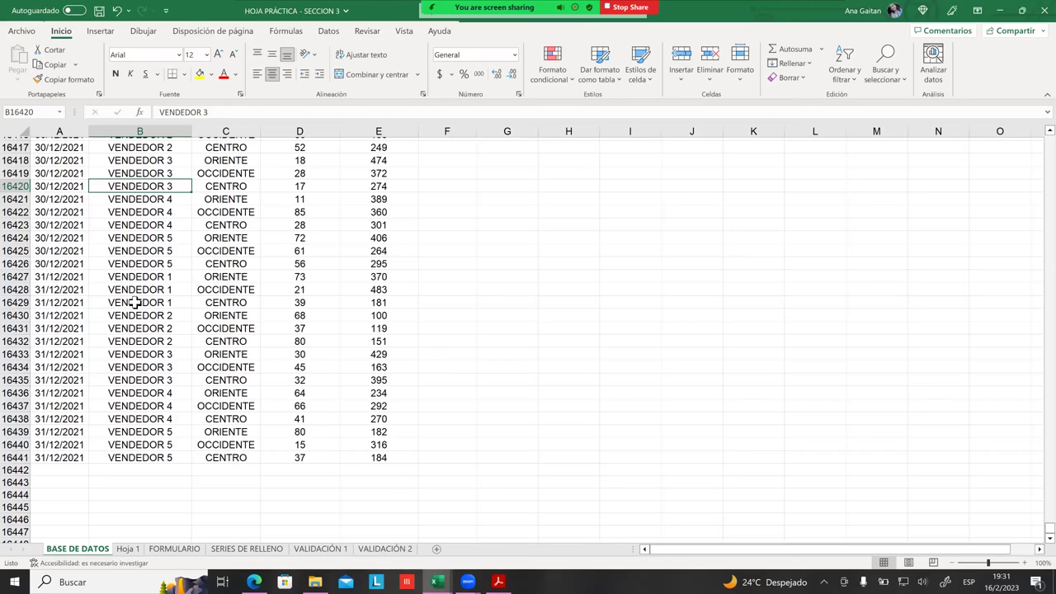
{"action": "scroll", "coordinate": [140, 288], "scroll_direction": "up", "scroll_amount": 3}
{"action": "scroll", "coordinate": [176, 254], "scroll_direction": "up", "scroll_amount": 2}
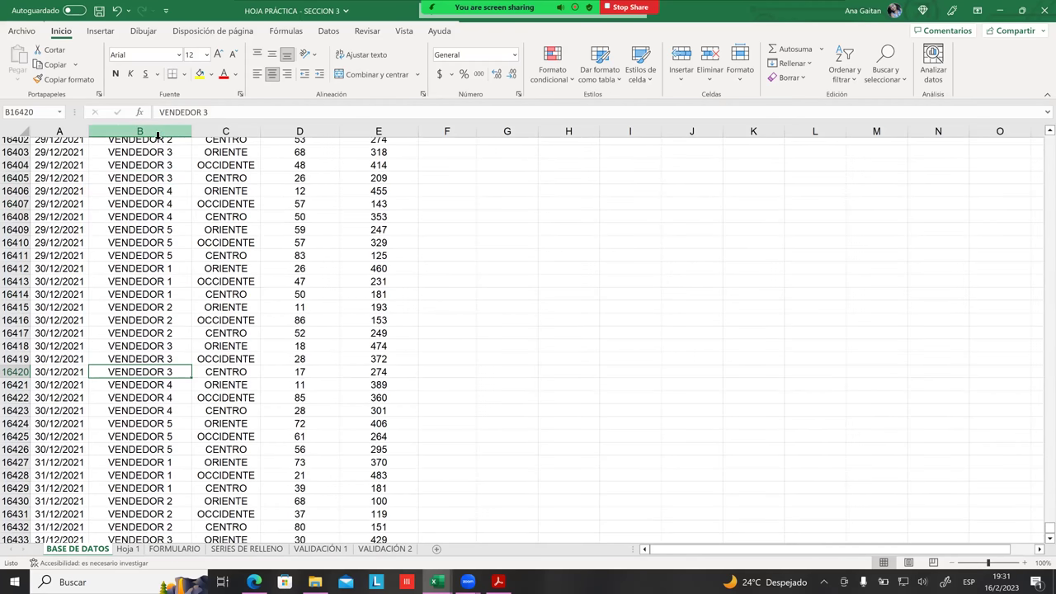
{"action": "scroll", "coordinate": [165, 259], "scroll_direction": "down", "scroll_amount": 3}
{"action": "scroll", "coordinate": [162, 297], "scroll_direction": "down", "scroll_amount": 3}
{"action": "scroll", "coordinate": [164, 326], "scroll_direction": "down", "scroll_amount": 4}
{"action": "left_click", "coordinate": [137, 289]}
{"action": "left_click", "coordinate": [139, 276]}
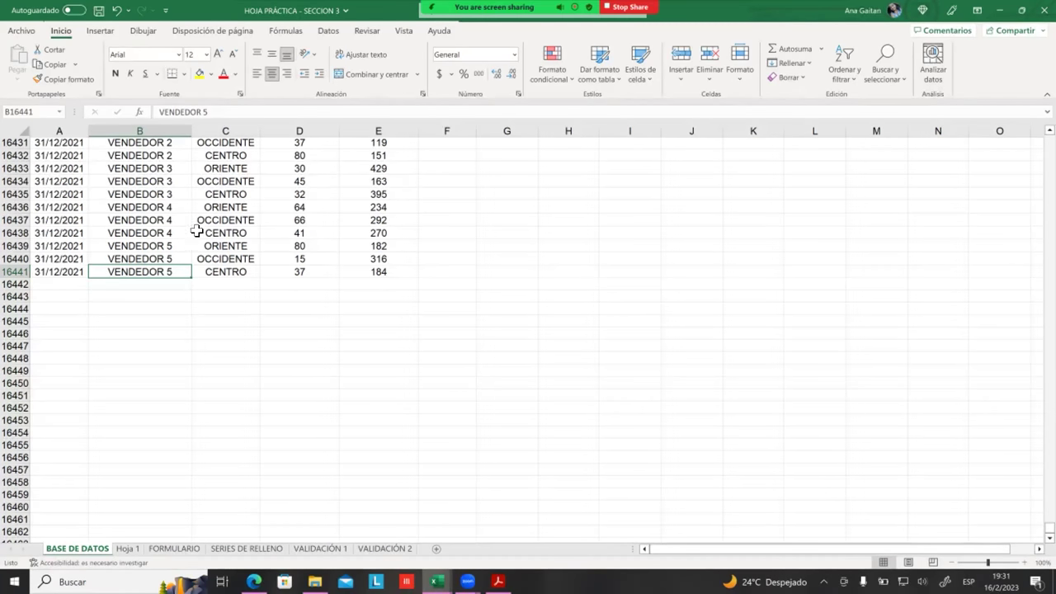
{"action": "scroll", "coordinate": [212, 286], "scroll_direction": "up", "scroll_amount": 1}
{"action": "scroll", "coordinate": [212, 286], "scroll_direction": "up", "scroll_amount": 1}
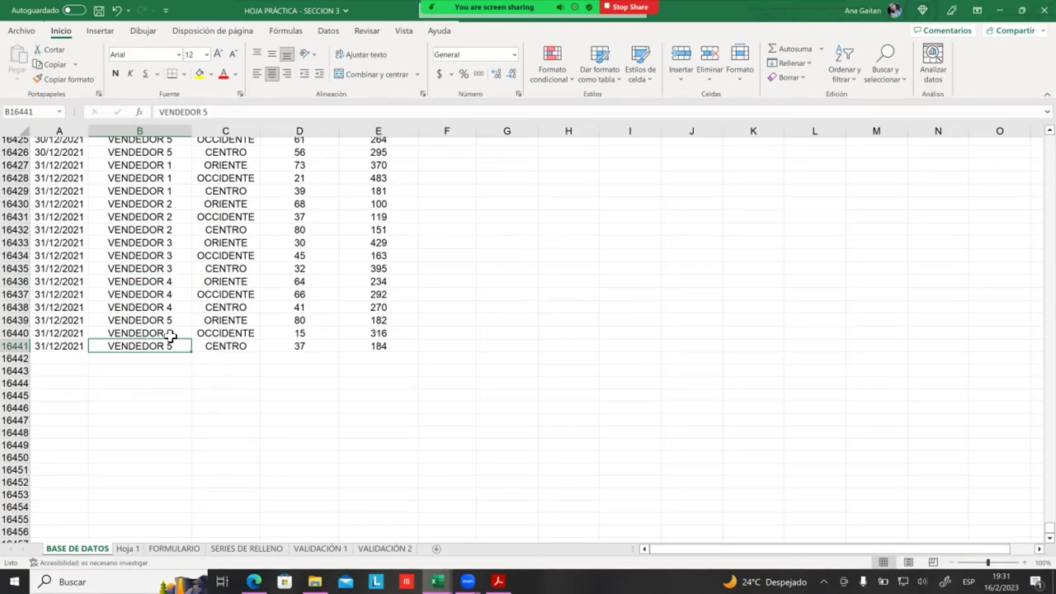
{"action": "left_click", "coordinate": [168, 330], "text": "ctrl"}
{"action": "left_click", "coordinate": [168, 322], "text": "ctrl"}
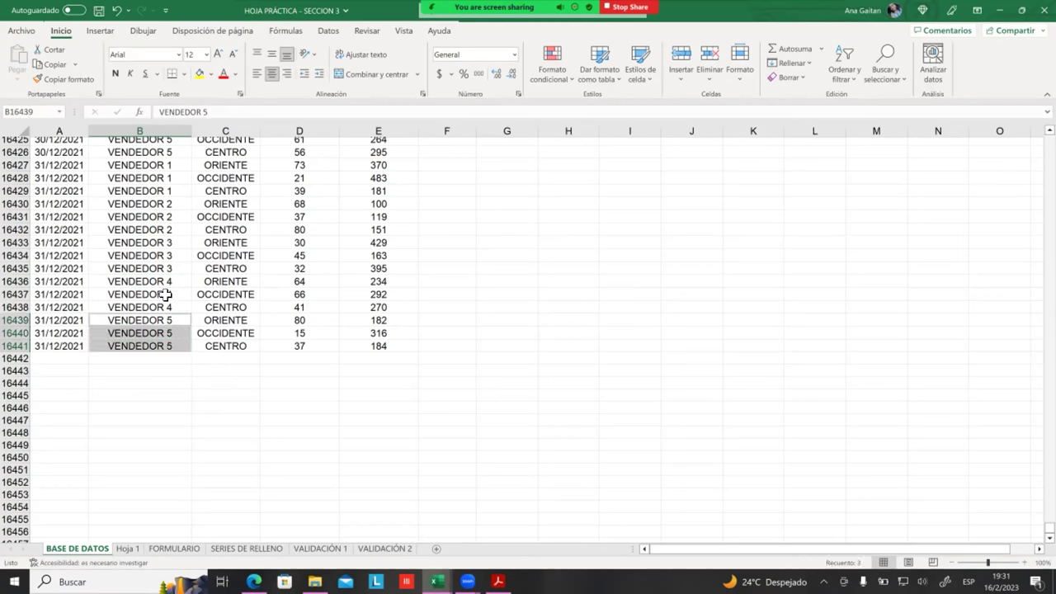
{"action": "scroll", "coordinate": [155, 199], "scroll_direction": "up", "scroll_amount": 2}
{"action": "left_click", "coordinate": [155, 213], "text": "ctrl"}
{"action": "left_click", "coordinate": [155, 201], "text": "ctrl"}
{"action": "scroll", "coordinate": [155, 206], "scroll_direction": "up", "scroll_amount": 4}
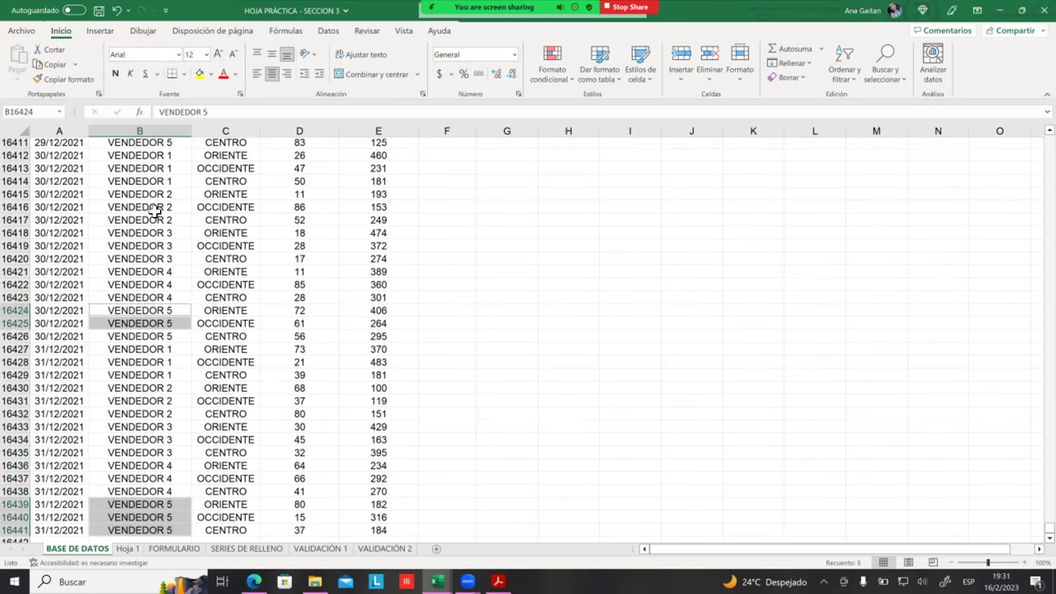
{"action": "scroll", "coordinate": [123, 308], "scroll_direction": "down", "scroll_amount": 6}
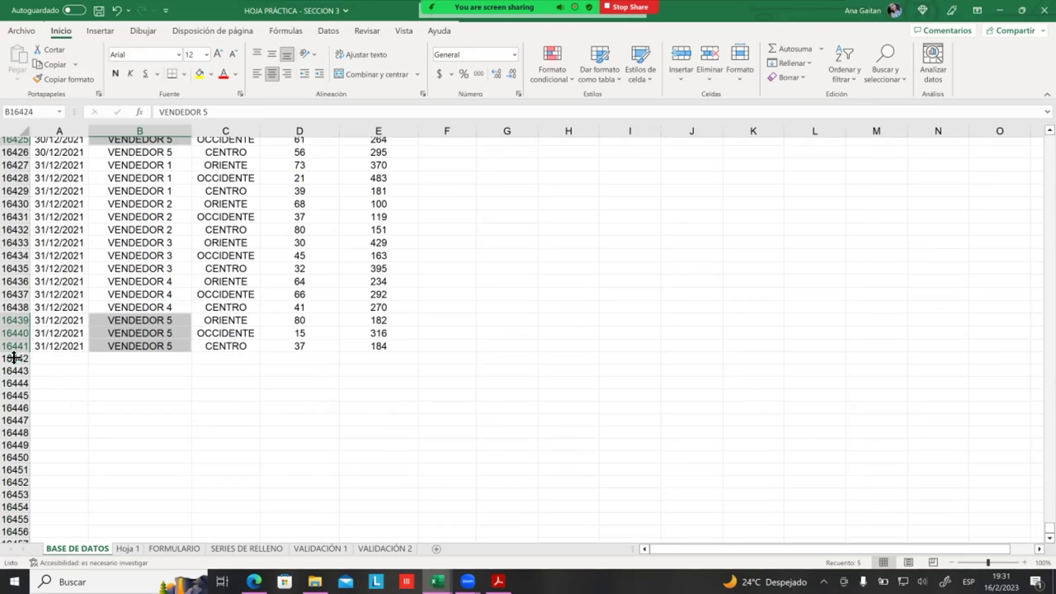
{"action": "scroll", "coordinate": [42, 310], "scroll_direction": "up", "scroll_amount": 5}
{"action": "scroll", "coordinate": [66, 302], "scroll_direction": "up", "scroll_amount": 7}
{"action": "scroll", "coordinate": [82, 295], "scroll_direction": "up", "scroll_amount": 7}
{"action": "scroll", "coordinate": [108, 289], "scroll_direction": "up", "scroll_amount": 14}
{"action": "scroll", "coordinate": [182, 301], "scroll_direction": "up", "scroll_amount": 7}
{"action": "scroll", "coordinate": [207, 317], "scroll_direction": "up", "scroll_amount": 3}
{"action": "left_click", "coordinate": [215, 323]}
{"action": "scroll", "coordinate": [213, 323], "scroll_direction": "up", "scroll_amount": 5}
{"action": "scroll", "coordinate": [213, 325], "scroll_direction": "up", "scroll_amount": 6}
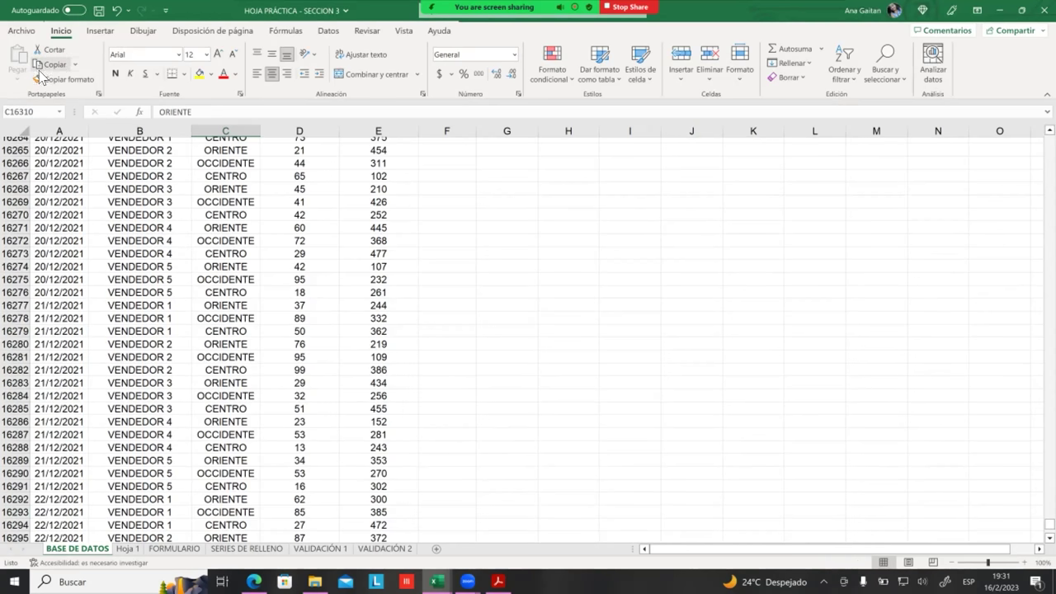
Return to the top of the sheet and select the header cells A1:E1, FECHA through TOTAL.
{"action": "left_click", "coordinate": [141, 137]}
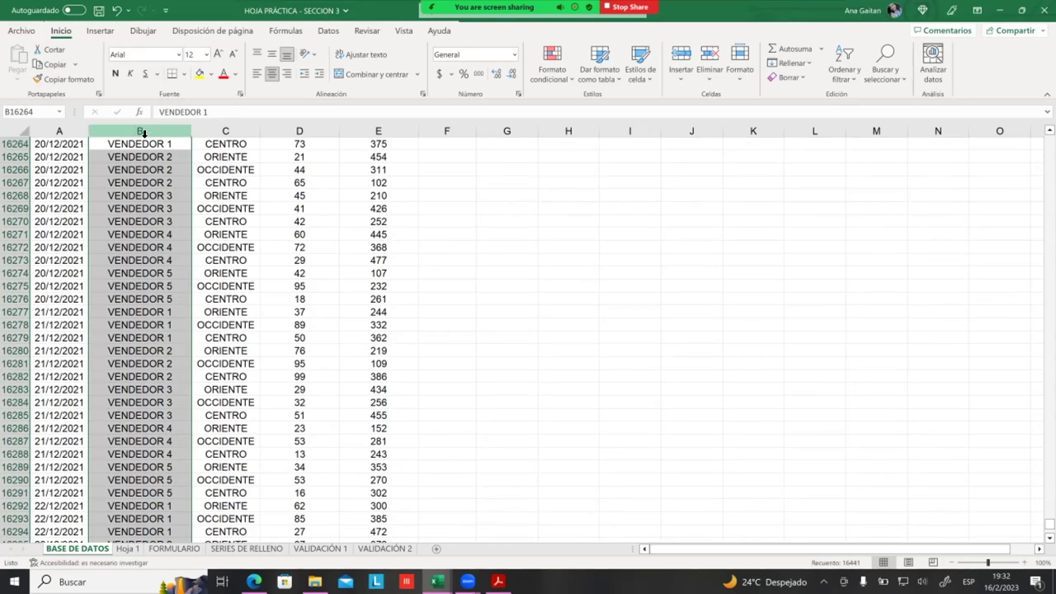
{"action": "left_click", "coordinate": [303, 193]}
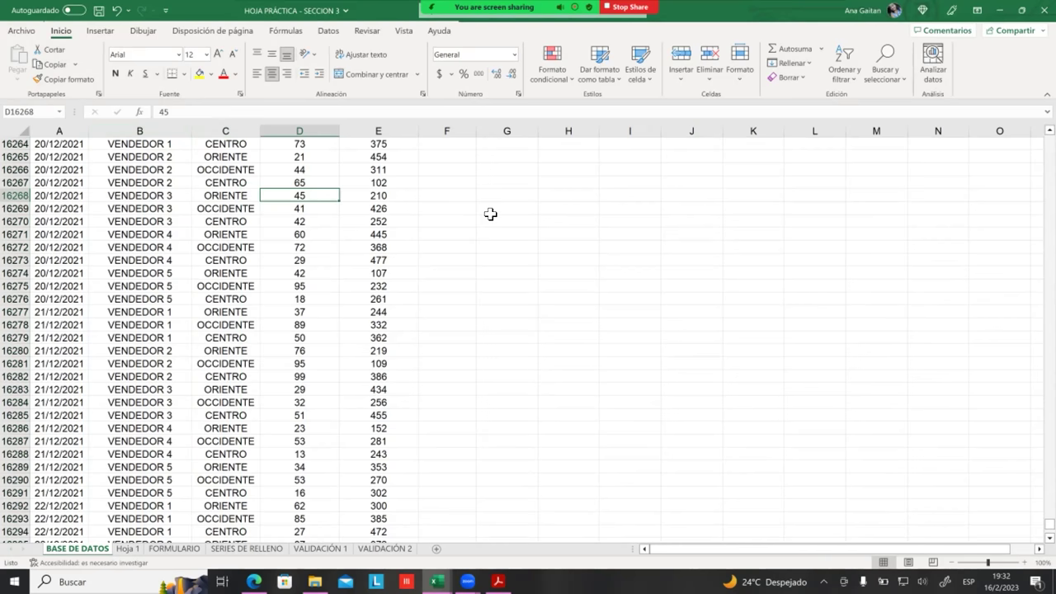
{"action": "scroll", "coordinate": [481, 256], "scroll_direction": "up", "scroll_amount": 7}
{"action": "scroll", "coordinate": [481, 264], "scroll_direction": "up", "scroll_amount": 8}
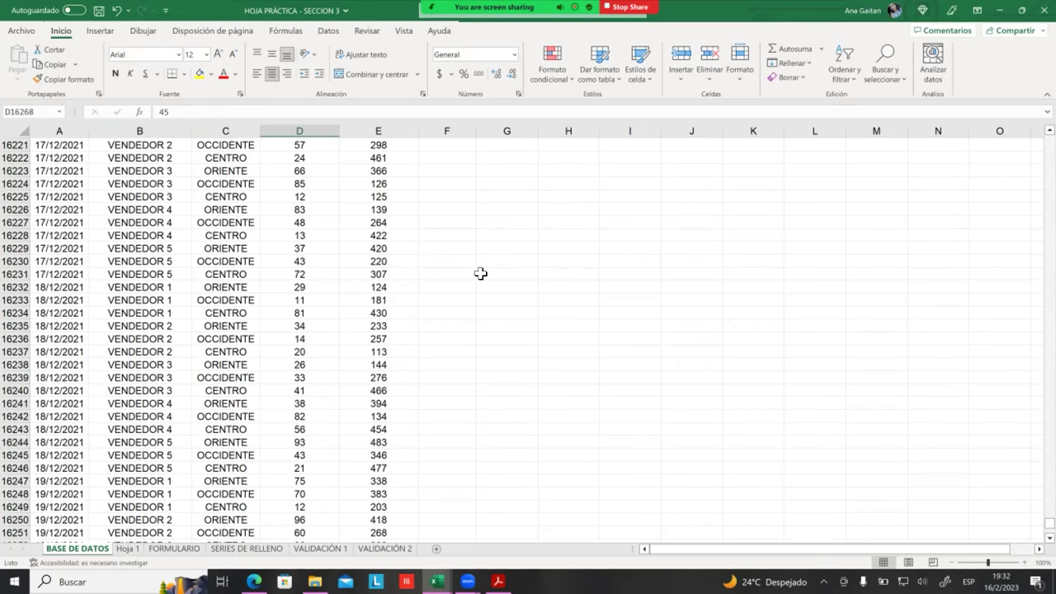
{"action": "key", "text": "ctrl+Up"}
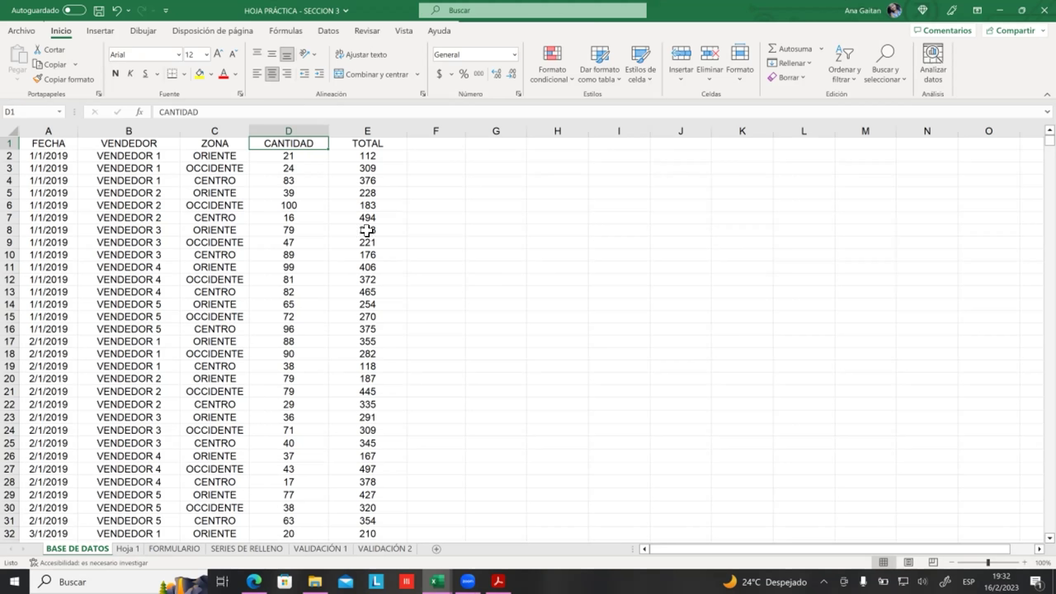
{"action": "left_click_drag", "start_coordinate": [50, 145], "coordinate": [345, 141]}
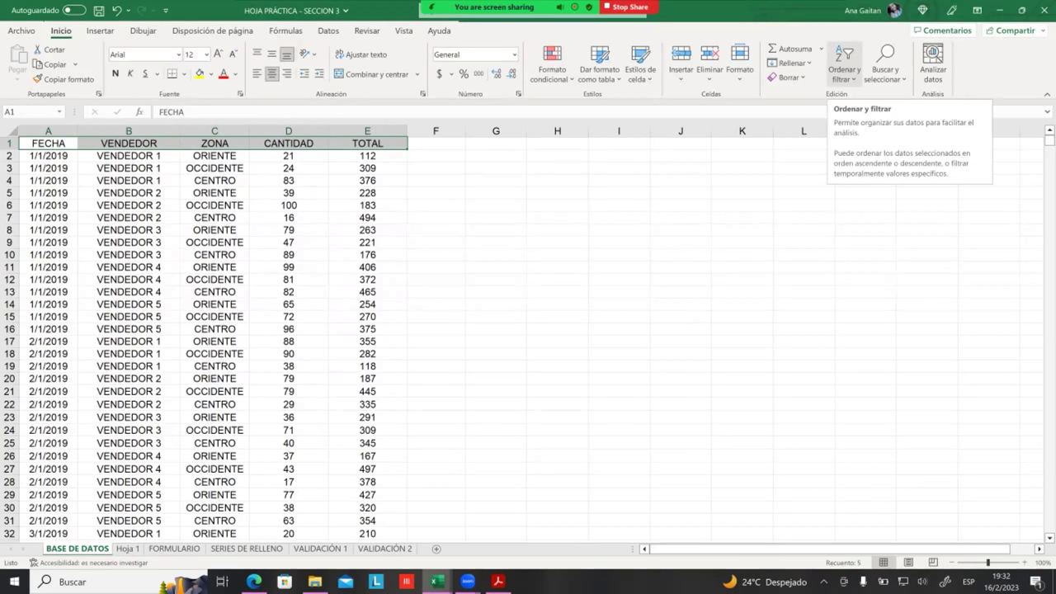
Turn on AutoFilter for the FECHA–TOTAL header row.
{"action": "left_click", "coordinate": [844, 65]}
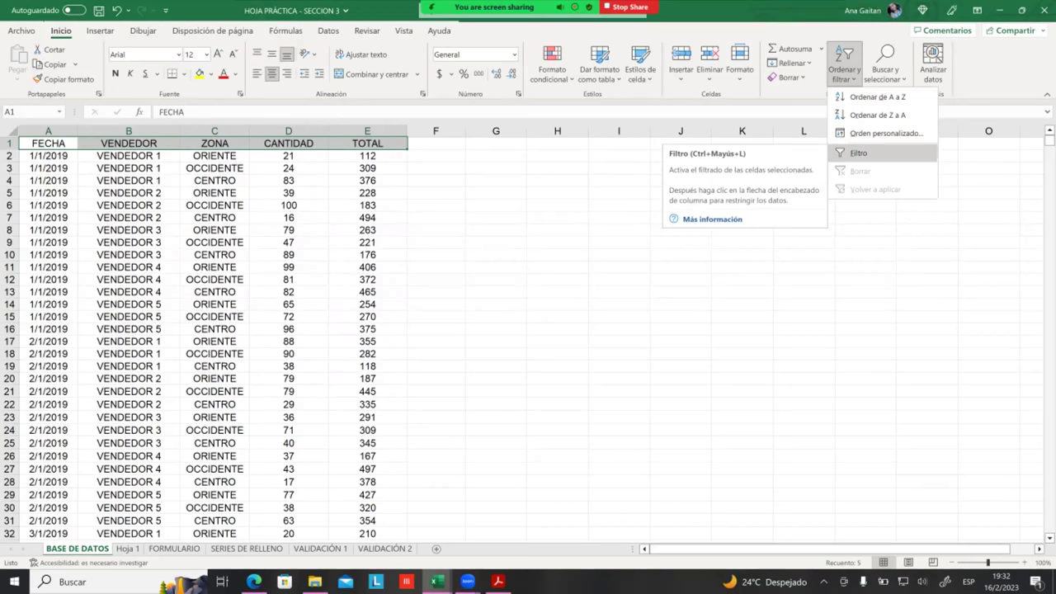
{"action": "left_click", "coordinate": [858, 153]}
{"action": "left_click", "coordinate": [578, 168]}
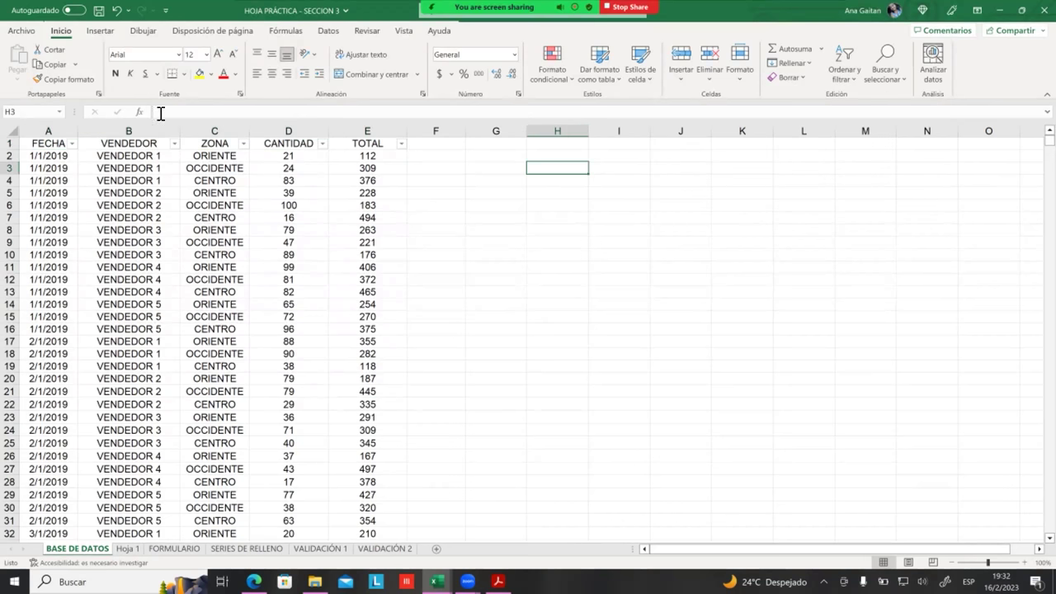
Inspect the VENDEDOR and CANTIDAD filter lists, closing them without changes.
{"action": "left_click", "coordinate": [174, 143]}
{"action": "left_click", "coordinate": [239, 153]}
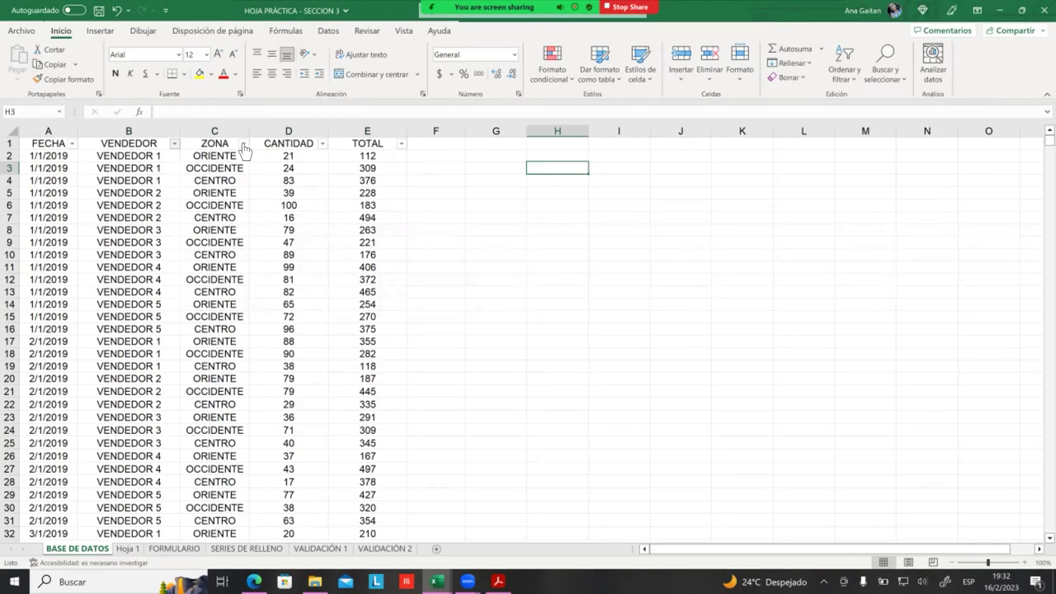
{"action": "left_click", "coordinate": [322, 145]}
{"action": "left_click", "coordinate": [404, 149]}
{"action": "left_click", "coordinate": [462, 174]}
{"action": "left_click", "coordinate": [487, 243]}
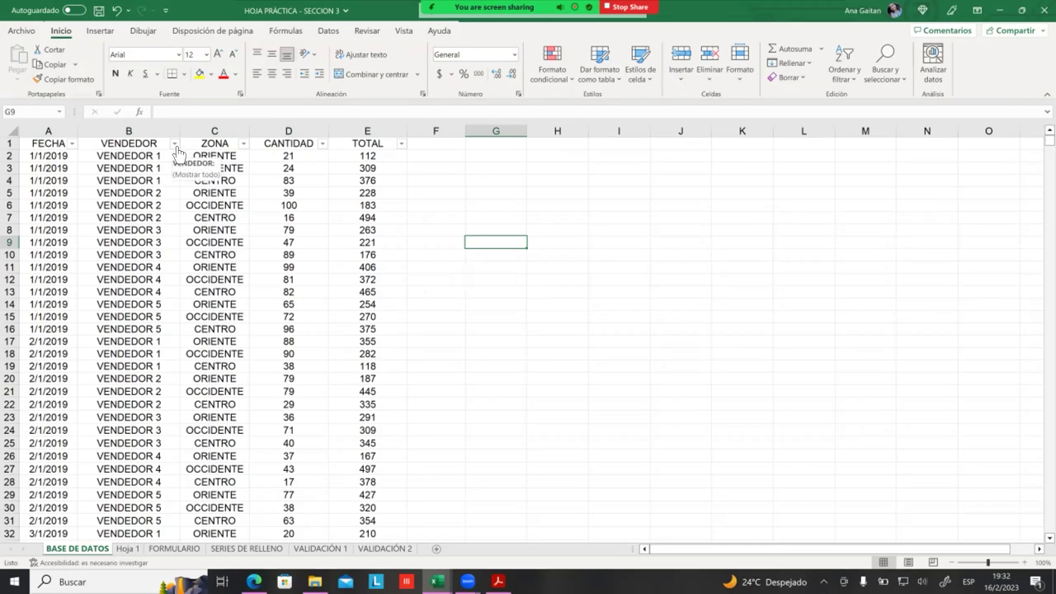
Filter the VENDEDOR column to show only VENDEDOR 5.
{"action": "left_click", "coordinate": [175, 145]}
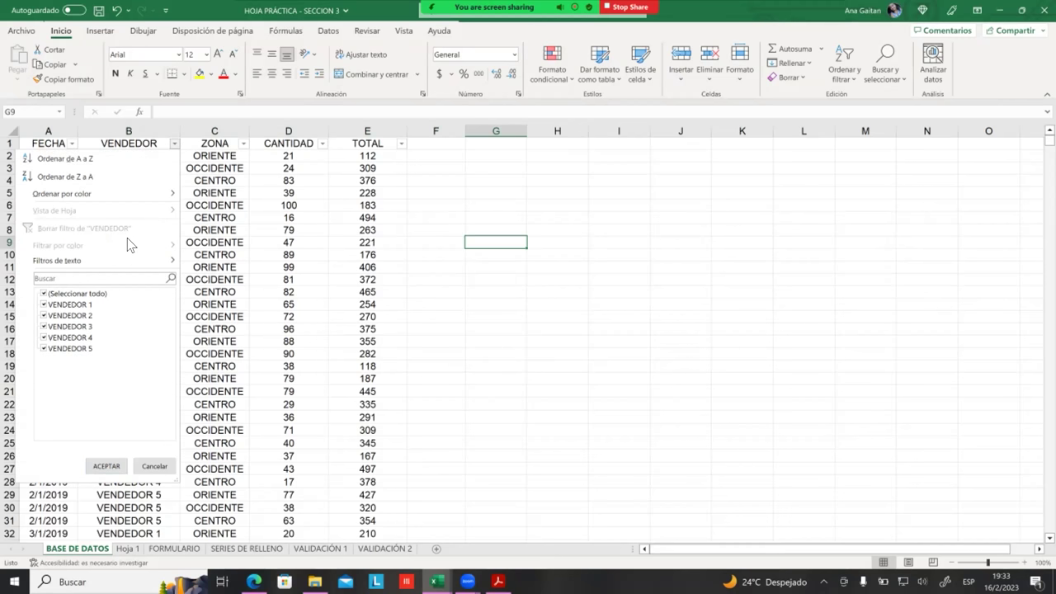
{"action": "left_click", "coordinate": [44, 296]}
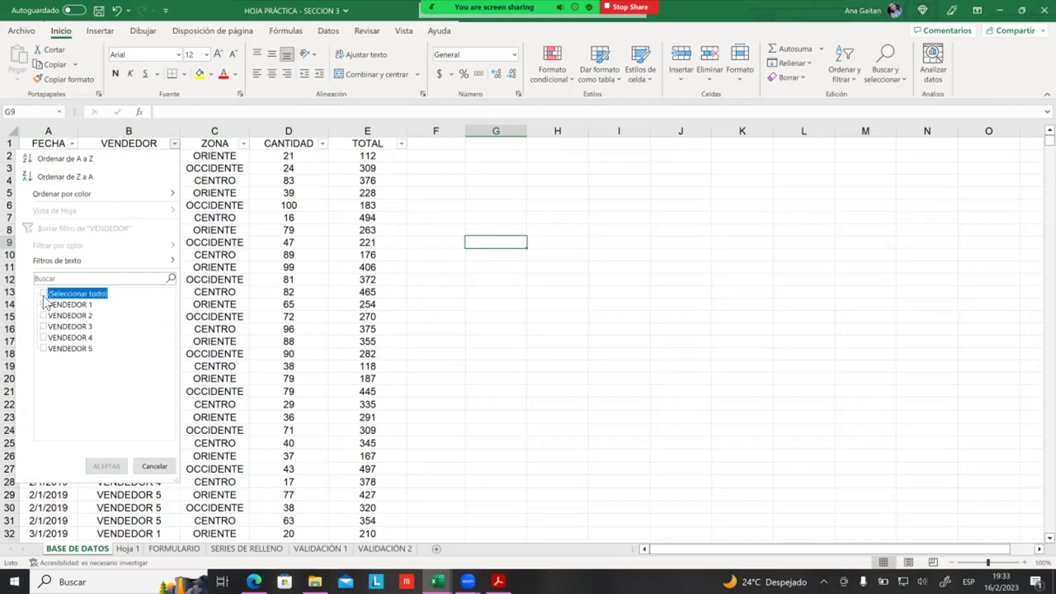
{"action": "left_click", "coordinate": [42, 349]}
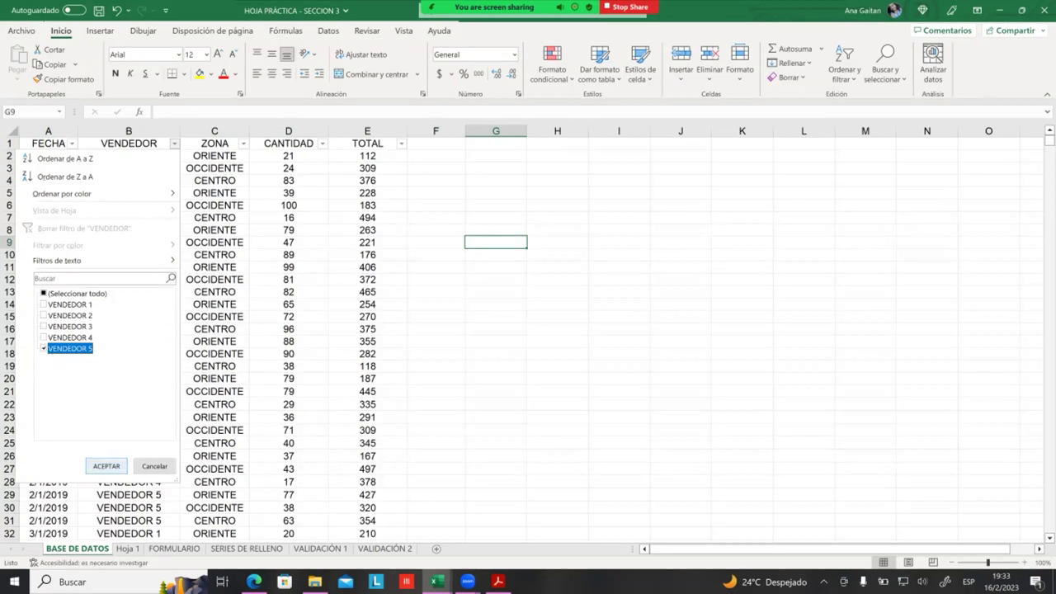
{"action": "left_click", "coordinate": [105, 467]}
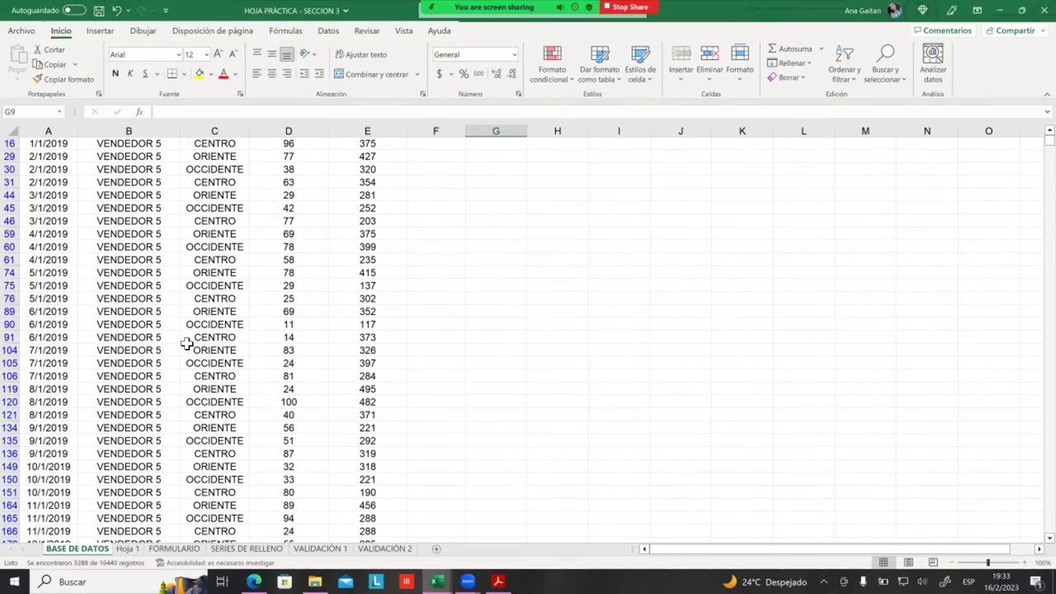
Browse the filtered VENDEDOR 5 rows from the last record back up to the header.
{"action": "scroll", "coordinate": [181, 355], "scroll_direction": "down", "scroll_amount": 8}
{"action": "scroll", "coordinate": [182, 355], "scroll_direction": "down", "scroll_amount": 12}
{"action": "scroll", "coordinate": [185, 346], "scroll_direction": "down", "scroll_amount": 15}
{"action": "scroll", "coordinate": [118, 208], "scroll_direction": "up", "scroll_amount": 5}
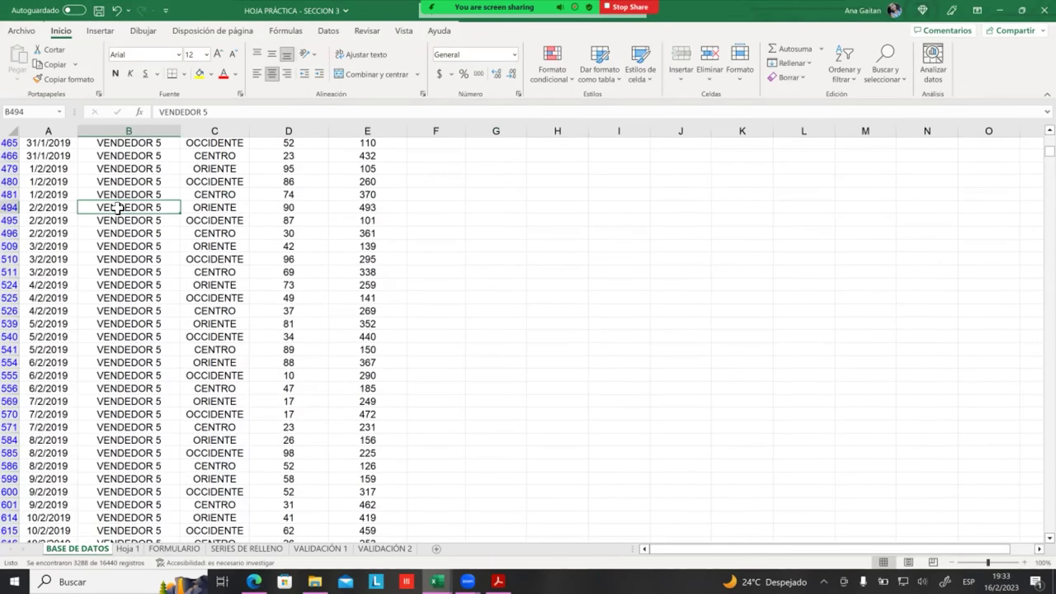
{"action": "key", "text": "ctrl+Down"}
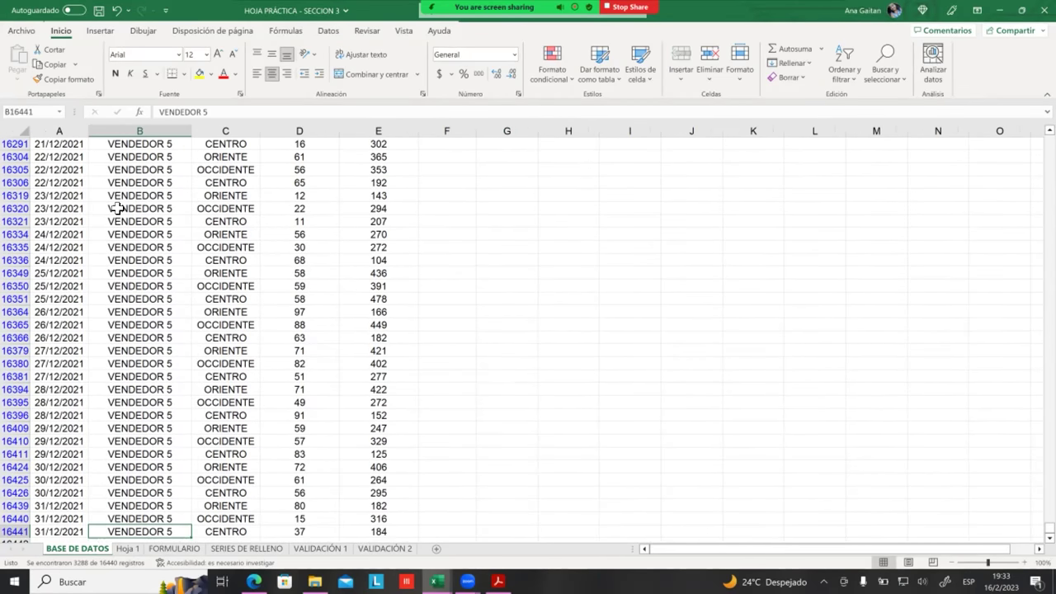
{"action": "scroll", "coordinate": [118, 208], "scroll_direction": "down", "scroll_amount": 1}
{"action": "scroll", "coordinate": [113, 207], "scroll_direction": "down", "scroll_amount": 7}
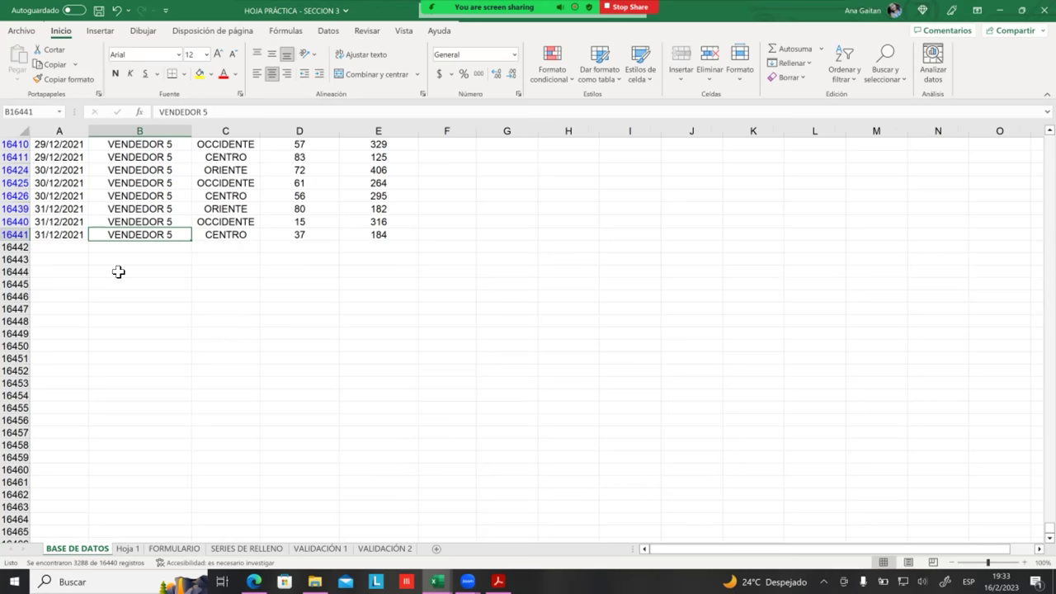
{"action": "scroll", "coordinate": [149, 288], "scroll_direction": "up", "scroll_amount": 6}
{"action": "scroll", "coordinate": [150, 292], "scroll_direction": "up", "scroll_amount": 6}
{"action": "scroll", "coordinate": [152, 294], "scroll_direction": "up", "scroll_amount": 1}
{"action": "scroll", "coordinate": [149, 296], "scroll_direction": "up", "scroll_amount": 11}
{"action": "scroll", "coordinate": [146, 298], "scroll_direction": "up", "scroll_amount": 12}
{"action": "scroll", "coordinate": [142, 300], "scroll_direction": "up", "scroll_amount": 7}
{"action": "scroll", "coordinate": [137, 302], "scroll_direction": "up", "scroll_amount": 17}
{"action": "scroll", "coordinate": [141, 314], "scroll_direction": "up", "scroll_amount": 6}
{"action": "scroll", "coordinate": [142, 325], "scroll_direction": "up", "scroll_amount": 13}
{"action": "scroll", "coordinate": [155, 331], "scroll_direction": "up", "scroll_amount": 8}
{"action": "scroll", "coordinate": [169, 334], "scroll_direction": "up", "scroll_amount": 13}
{"action": "scroll", "coordinate": [248, 314], "scroll_direction": "up", "scroll_amount": 10}
{"action": "scroll", "coordinate": [272, 355], "scroll_direction": "up", "scroll_amount": 7}
{"action": "scroll", "coordinate": [225, 260], "scroll_direction": "up", "scroll_amount": 4}
{"action": "scroll", "coordinate": [215, 259], "scroll_direction": "up", "scroll_amount": 9}
{"action": "scroll", "coordinate": [206, 251], "scroll_direction": "up", "scroll_amount": 20}
{"action": "scroll", "coordinate": [330, 273], "scroll_direction": "up", "scroll_amount": 8}
{"action": "key", "text": "ctrl+Up"}
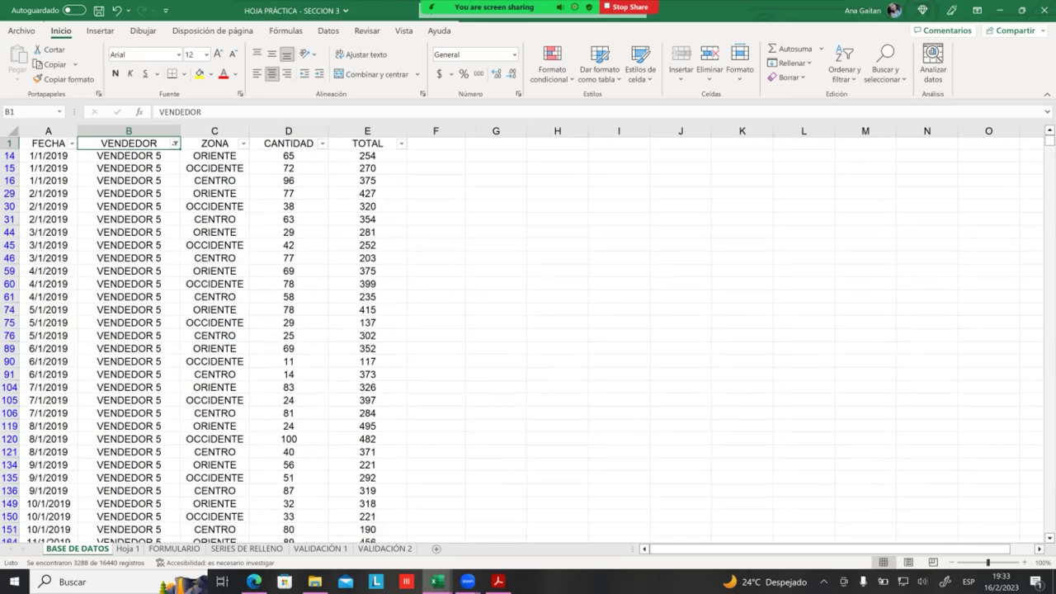
Select a VENDEDOR 5 cell in row 510, then rows 646 and 659.
{"action": "scroll", "coordinate": [160, 337], "scroll_direction": "down", "scroll_amount": 3}
{"action": "scroll", "coordinate": [148, 329], "scroll_direction": "down", "scroll_amount": 11}
{"action": "scroll", "coordinate": [147, 329], "scroll_direction": "down", "scroll_amount": 10}
{"action": "scroll", "coordinate": [146, 333], "scroll_direction": "down", "scroll_amount": 4}
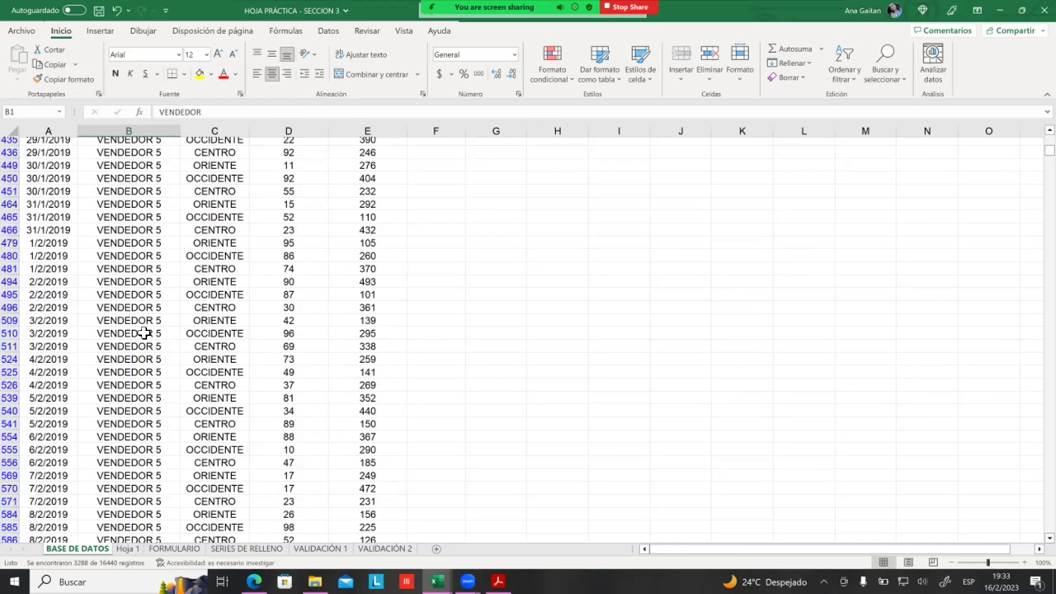
{"action": "left_click", "coordinate": [124, 335]}
{"action": "scroll", "coordinate": [132, 347], "scroll_direction": "down", "scroll_amount": 13}
{"action": "scroll", "coordinate": [49, 289], "scroll_direction": "down", "scroll_amount": 1}
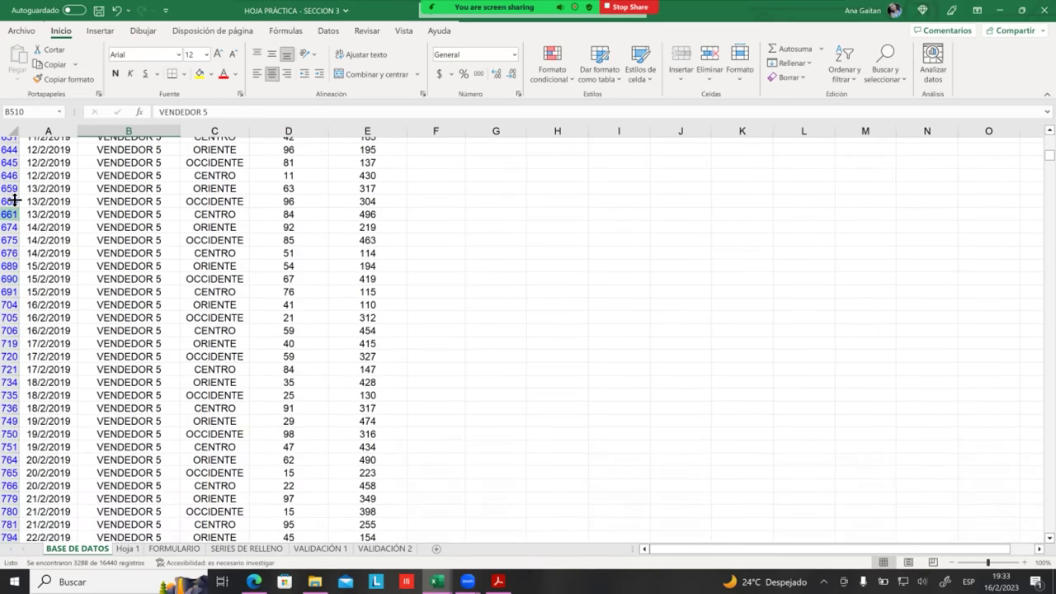
{"action": "left_click", "coordinate": [10, 176]}
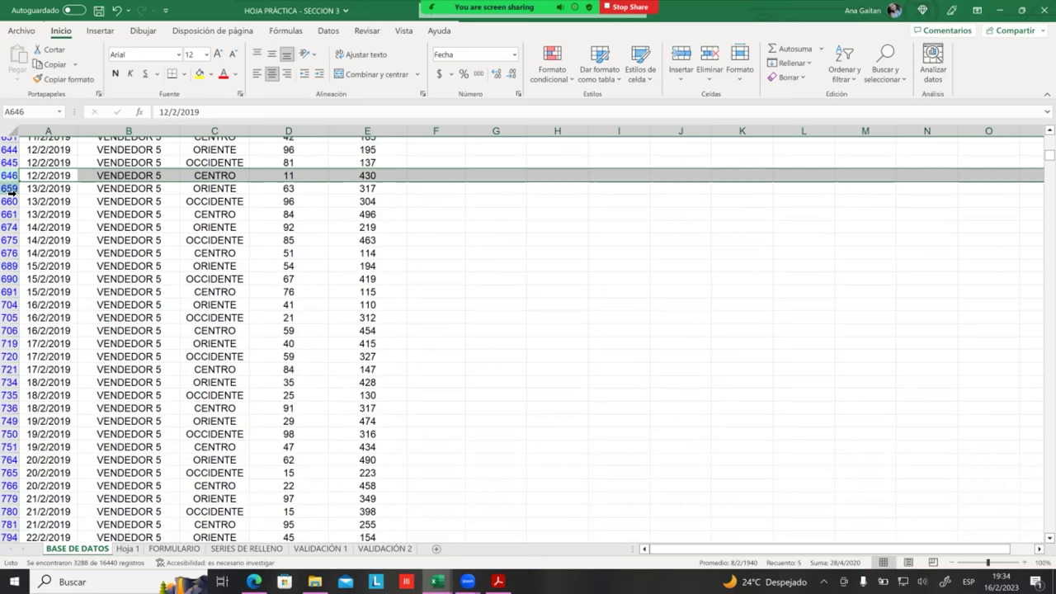
{"action": "left_click", "coordinate": [10, 189]}
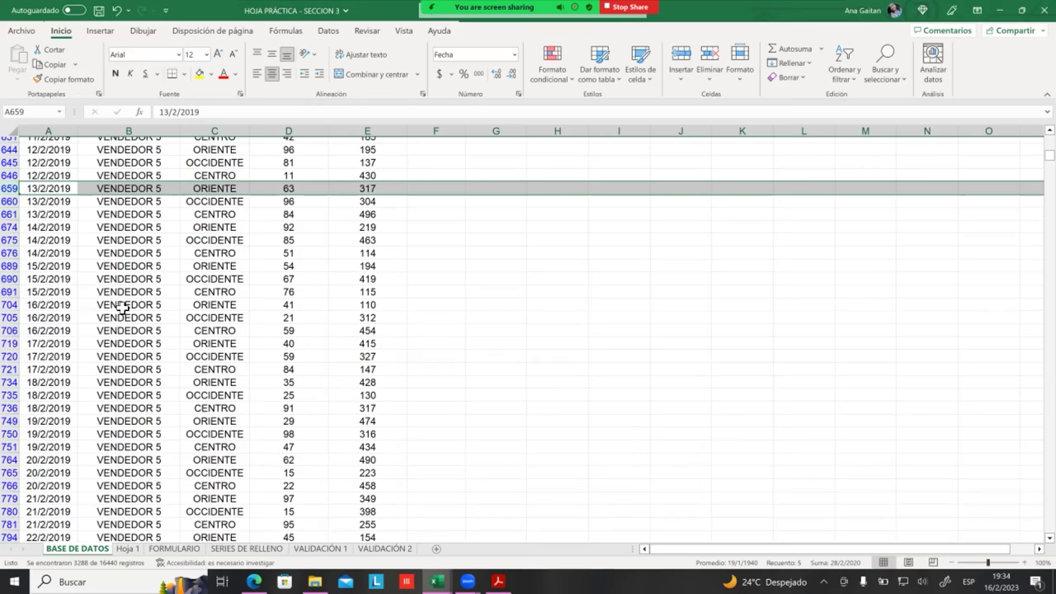
Scroll back to the top and reopen the VENDEDOR filter list.
{"action": "scroll", "coordinate": [133, 276], "scroll_direction": "up", "scroll_amount": 1}
{"action": "scroll", "coordinate": [139, 265], "scroll_direction": "up", "scroll_amount": 10}
{"action": "scroll", "coordinate": [139, 264], "scroll_direction": "up", "scroll_amount": 15}
{"action": "scroll", "coordinate": [141, 264], "scroll_direction": "up", "scroll_amount": 12}
{"action": "scroll", "coordinate": [144, 264], "scroll_direction": "up", "scroll_amount": 5}
{"action": "scroll", "coordinate": [150, 263], "scroll_direction": "up", "scroll_amount": 2}
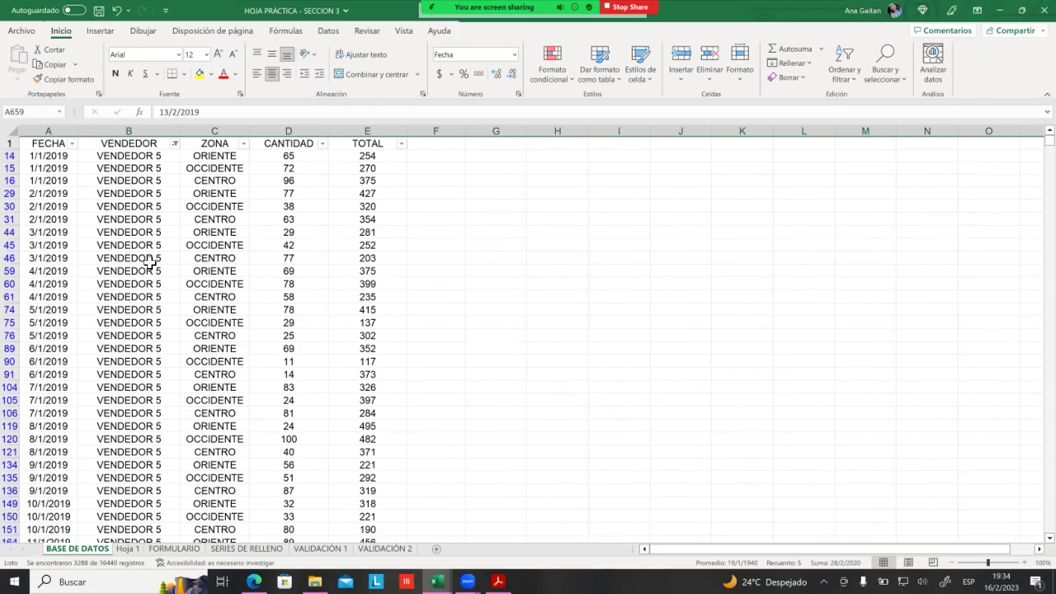
{"action": "left_click", "coordinate": [174, 146]}
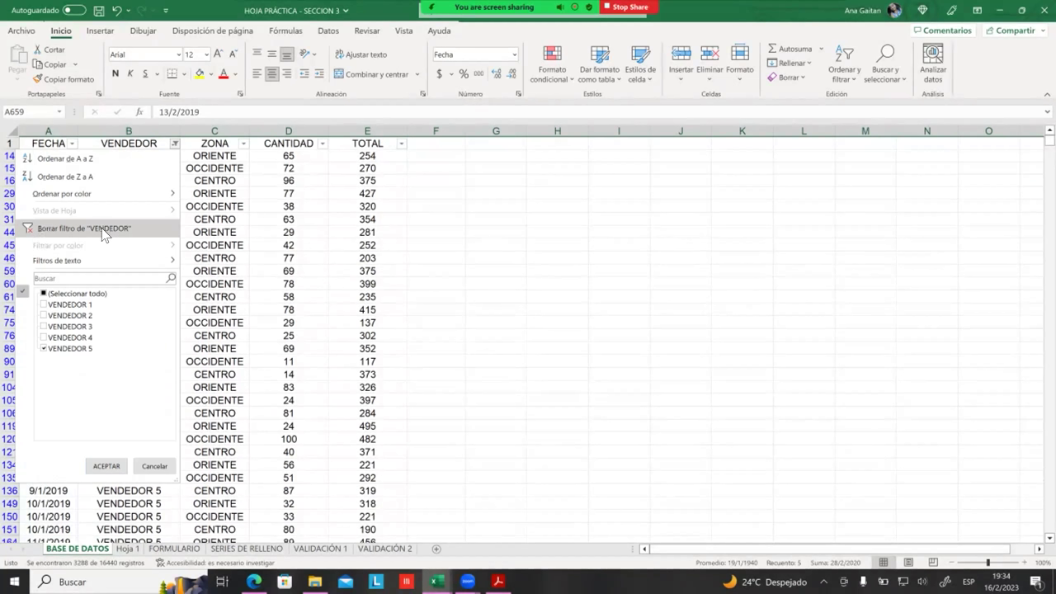
Clear the VENDEDOR filter and scroll through rows for VENDEDOR 1 through 5.
{"action": "left_click", "coordinate": [28, 231]}
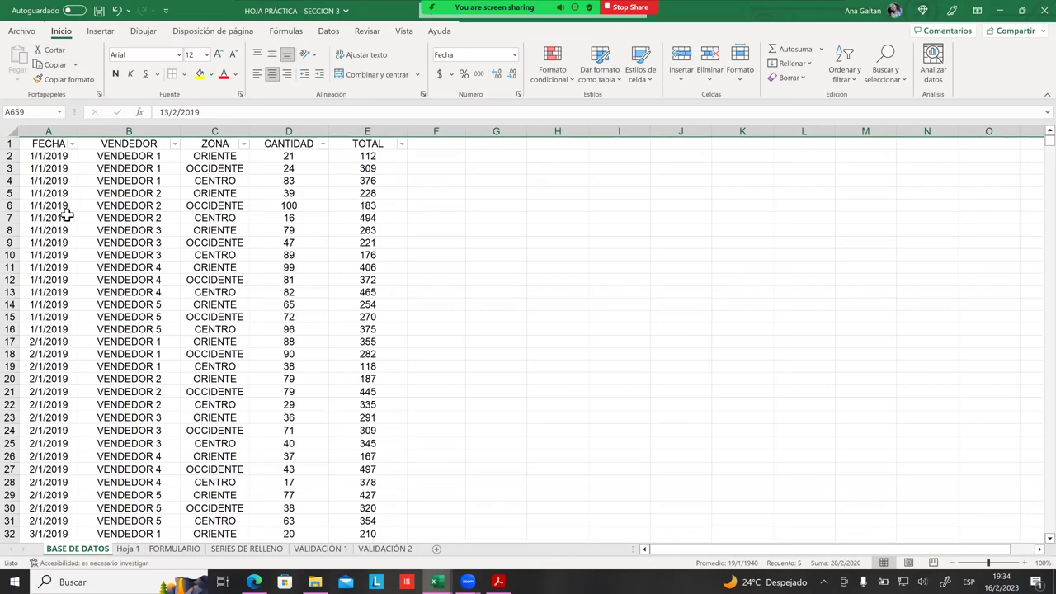
{"action": "scroll", "coordinate": [178, 219], "scroll_direction": "down", "scroll_amount": 4}
{"action": "scroll", "coordinate": [216, 286], "scroll_direction": "down", "scroll_amount": 8}
{"action": "scroll", "coordinate": [227, 297], "scroll_direction": "down", "scroll_amount": 14}
{"action": "scroll", "coordinate": [227, 305], "scroll_direction": "down", "scroll_amount": 10}
{"action": "scroll", "coordinate": [186, 302], "scroll_direction": "down", "scroll_amount": 7}
{"action": "scroll", "coordinate": [131, 277], "scroll_direction": "down", "scroll_amount": 11}
{"action": "scroll", "coordinate": [130, 277], "scroll_direction": "down", "scroll_amount": 7}
{"action": "scroll", "coordinate": [130, 277], "scroll_direction": "down", "scroll_amount": 14}
{"action": "scroll", "coordinate": [128, 281], "scroll_direction": "down", "scroll_amount": 8}
{"action": "scroll", "coordinate": [125, 284], "scroll_direction": "down", "scroll_amount": 8}
{"action": "scroll", "coordinate": [126, 284], "scroll_direction": "down", "scroll_amount": 7}
{"action": "scroll", "coordinate": [119, 279], "scroll_direction": "down", "scroll_amount": 15}
{"action": "scroll", "coordinate": [116, 278], "scroll_direction": "down", "scroll_amount": 6}
{"action": "scroll", "coordinate": [113, 275], "scroll_direction": "down", "scroll_amount": 5}
{"action": "scroll", "coordinate": [103, 276], "scroll_direction": "down", "scroll_amount": 10}
{"action": "scroll", "coordinate": [104, 275], "scroll_direction": "down", "scroll_amount": 17}
{"action": "scroll", "coordinate": [109, 277], "scroll_direction": "down", "scroll_amount": 10}
{"action": "scroll", "coordinate": [112, 278], "scroll_direction": "down", "scroll_amount": 9}
{"action": "scroll", "coordinate": [115, 281], "scroll_direction": "down", "scroll_amount": 13}
{"action": "scroll", "coordinate": [114, 280], "scroll_direction": "down", "scroll_amount": 17}
{"action": "scroll", "coordinate": [96, 274], "scroll_direction": "down", "scroll_amount": 10}
{"action": "scroll", "coordinate": [96, 275], "scroll_direction": "down", "scroll_amount": 16}
{"action": "scroll", "coordinate": [96, 278], "scroll_direction": "down", "scroll_amount": 7}
{"action": "scroll", "coordinate": [96, 279], "scroll_direction": "down", "scroll_amount": 20}
{"action": "scroll", "coordinate": [96, 281], "scroll_direction": "down", "scroll_amount": 3}
{"action": "scroll", "coordinate": [96, 285], "scroll_direction": "down", "scroll_amount": 15}
{"action": "scroll", "coordinate": [96, 290], "scroll_direction": "down", "scroll_amount": 8}
{"action": "scroll", "coordinate": [96, 291], "scroll_direction": "down", "scroll_amount": 8}
{"action": "scroll", "coordinate": [111, 286], "scroll_direction": "down", "scroll_amount": 8}
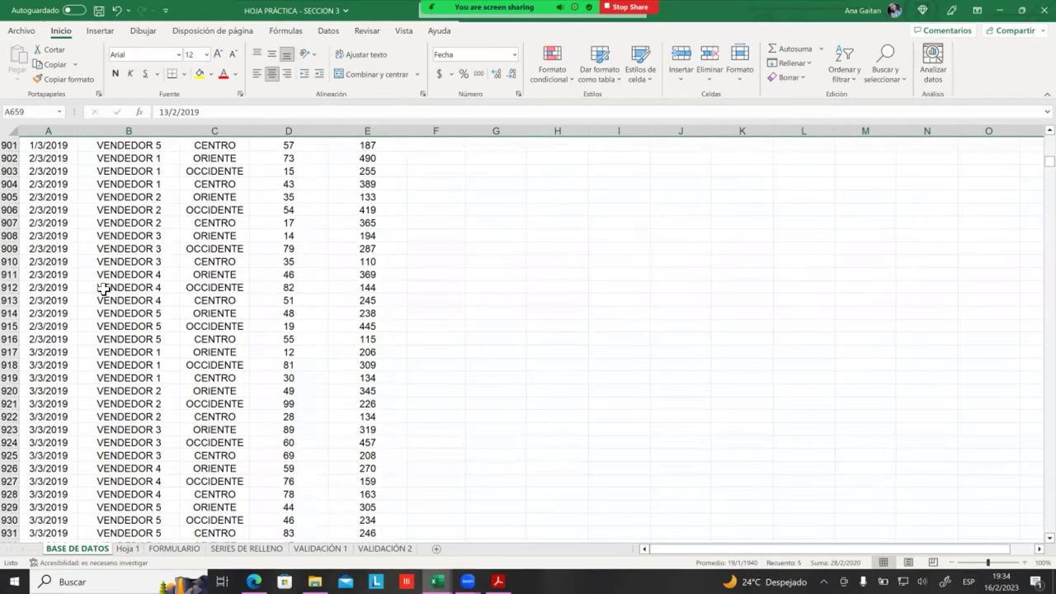
{"action": "left_click", "coordinate": [116, 287]}
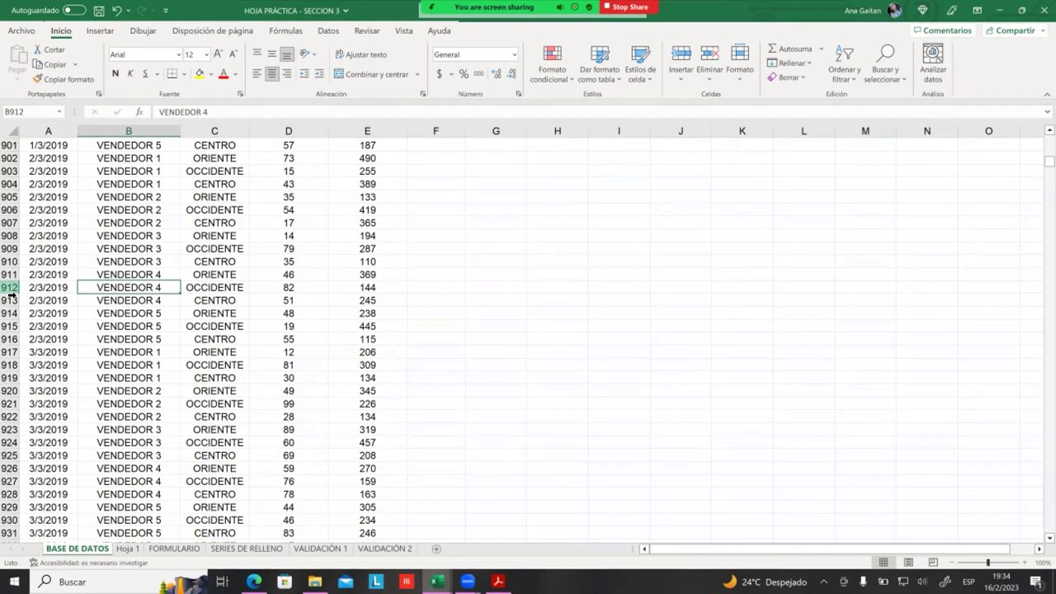
{"action": "mouse_move", "coordinate": [7, 285]}
{"action": "left_mouse_down"}
{"action": "mouse_move", "coordinate": [16, 224]}
{"action": "mouse_move", "coordinate": [12, 241]}
{"action": "left_mouse_up"}
{"action": "left_click", "coordinate": [9, 236]}
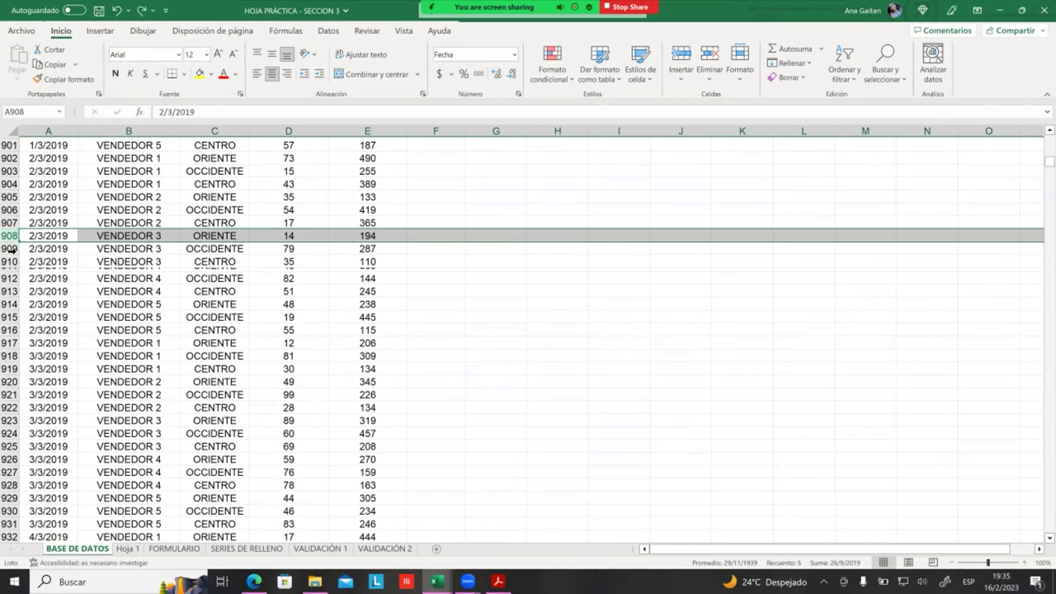
{"action": "double_click", "coordinate": [11, 265]}
{"action": "left_click", "coordinate": [125, 311]}
{"action": "scroll", "coordinate": [196, 327], "scroll_direction": "down", "scroll_amount": 9}
{"action": "scroll", "coordinate": [193, 330], "scroll_direction": "down", "scroll_amount": 9}
{"action": "scroll", "coordinate": [193, 321], "scroll_direction": "down", "scroll_amount": 14}
{"action": "scroll", "coordinate": [177, 319], "scroll_direction": "down", "scroll_amount": 13}
{"action": "scroll", "coordinate": [165, 338], "scroll_direction": "down", "scroll_amount": 12}
{"action": "scroll", "coordinate": [151, 285], "scroll_direction": "down", "scroll_amount": 6}
{"action": "scroll", "coordinate": [151, 281], "scroll_direction": "up", "scroll_amount": 6}
{"action": "scroll", "coordinate": [166, 251], "scroll_direction": "up", "scroll_amount": 15}
{"action": "scroll", "coordinate": [165, 252], "scroll_direction": "up", "scroll_amount": 9}
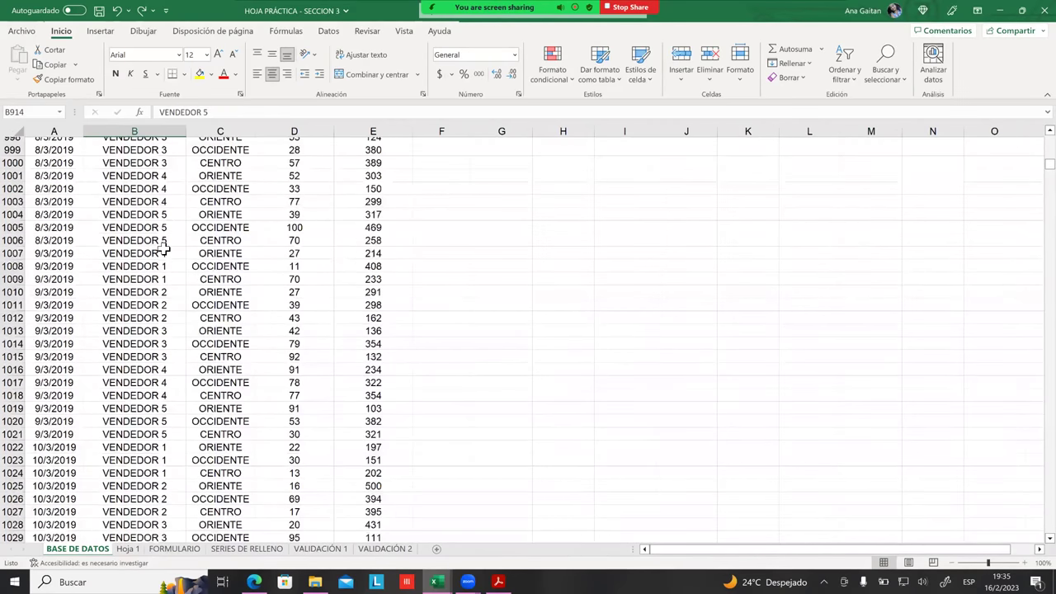
{"action": "scroll", "coordinate": [164, 247], "scroll_direction": "up", "scroll_amount": 13}
{"action": "scroll", "coordinate": [161, 253], "scroll_direction": "up", "scroll_amount": 12}
{"action": "scroll", "coordinate": [159, 256], "scroll_direction": "up", "scroll_amount": 9}
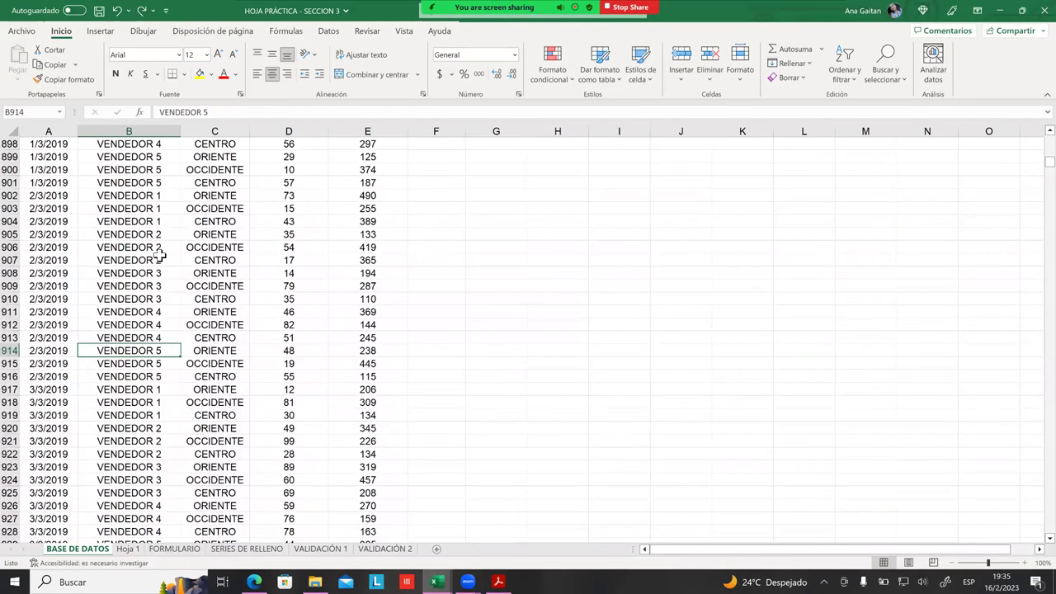
{"action": "key", "text": "ctrl+Up"}
{"action": "left_click", "coordinate": [279, 193]}
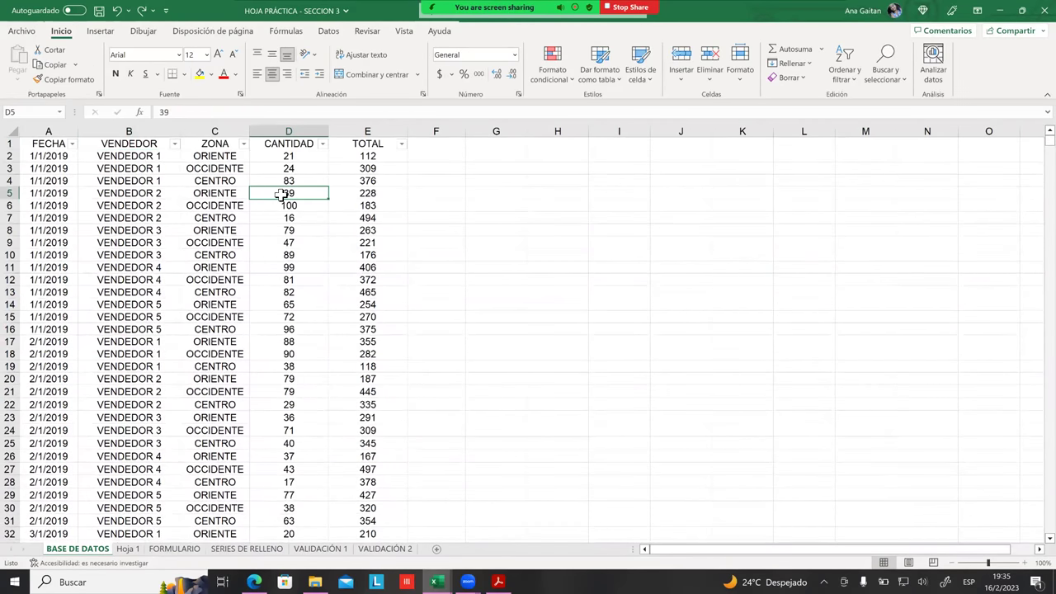
{"action": "left_click", "coordinate": [213, 211]}
{"action": "left_click", "coordinate": [131, 193]}
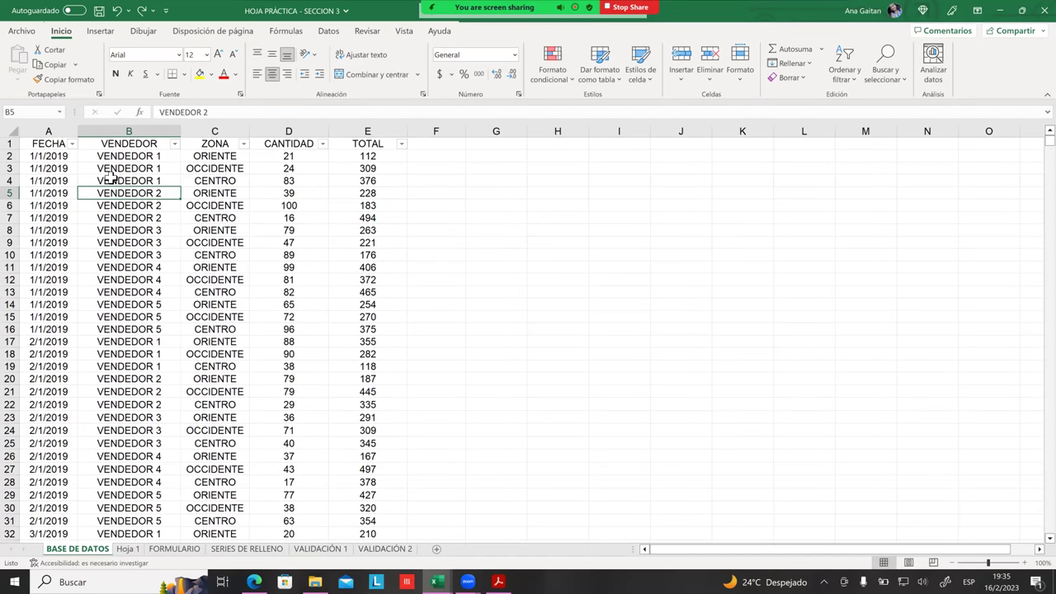
{"action": "left_click", "coordinate": [419, 243]}
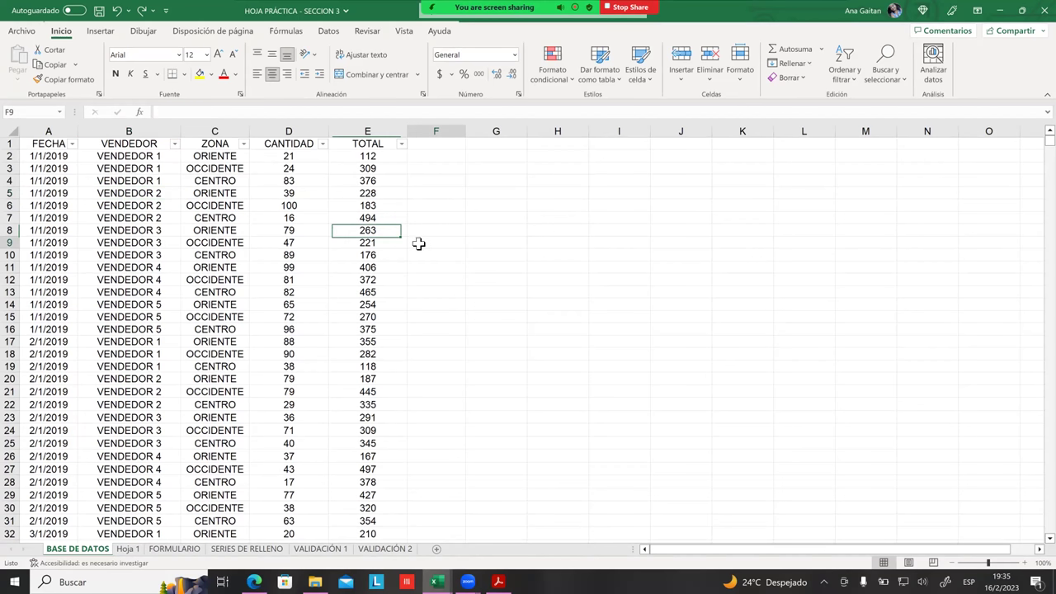
{"action": "left_click", "coordinate": [144, 170]}
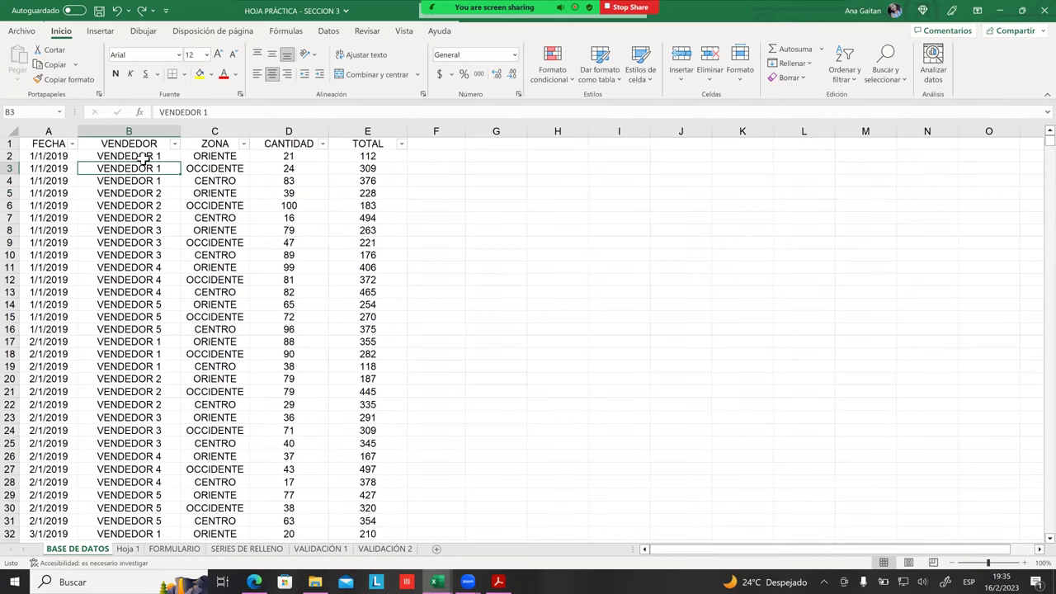
{"action": "left_click", "coordinate": [142, 257]}
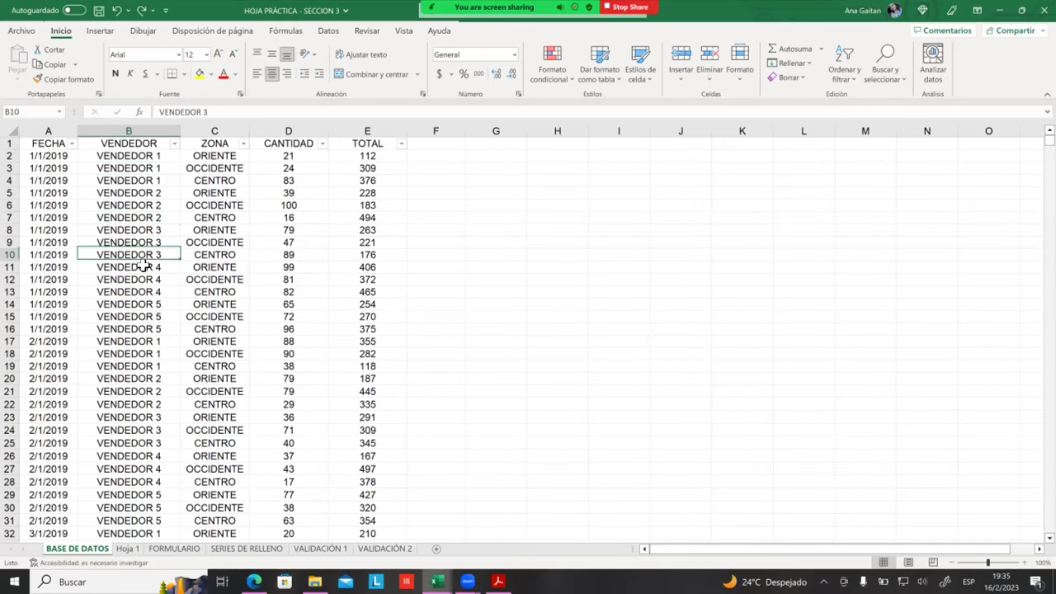
{"action": "left_click", "coordinate": [143, 256]}
{"action": "left_click", "coordinate": [144, 241]}
{"action": "left_click", "coordinate": [147, 217]}
{"action": "left_click", "coordinate": [148, 182]}
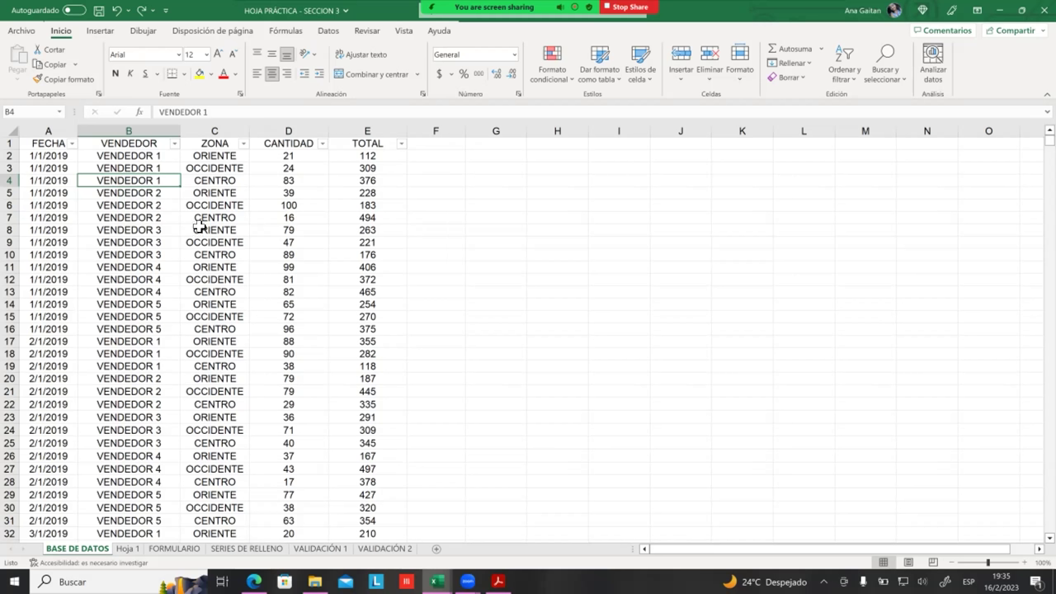
{"action": "left_click", "coordinate": [148, 159]}
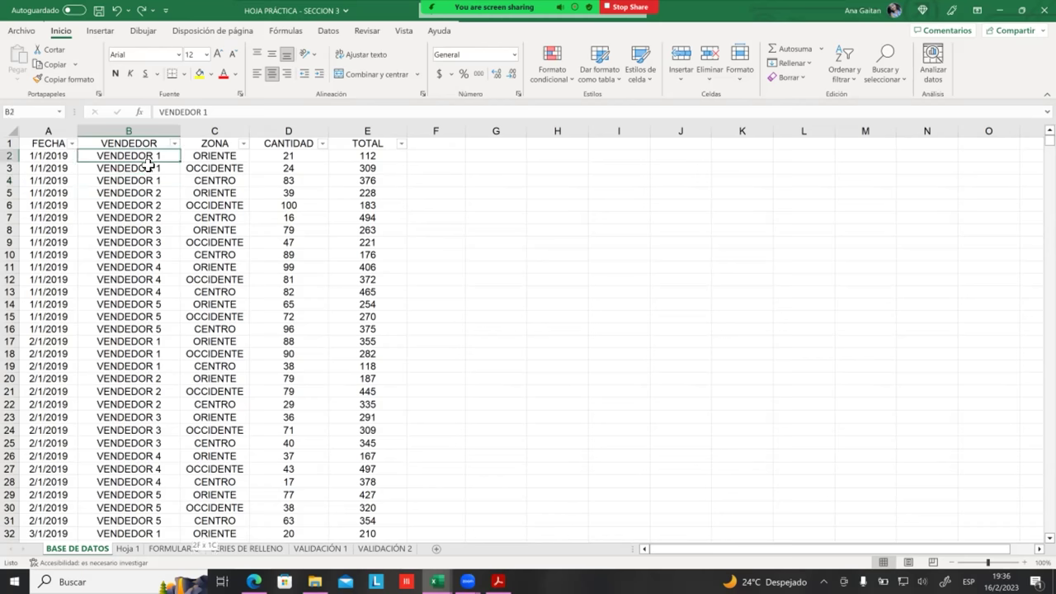
{"action": "key", "text": "ctrl+shift+Down"}
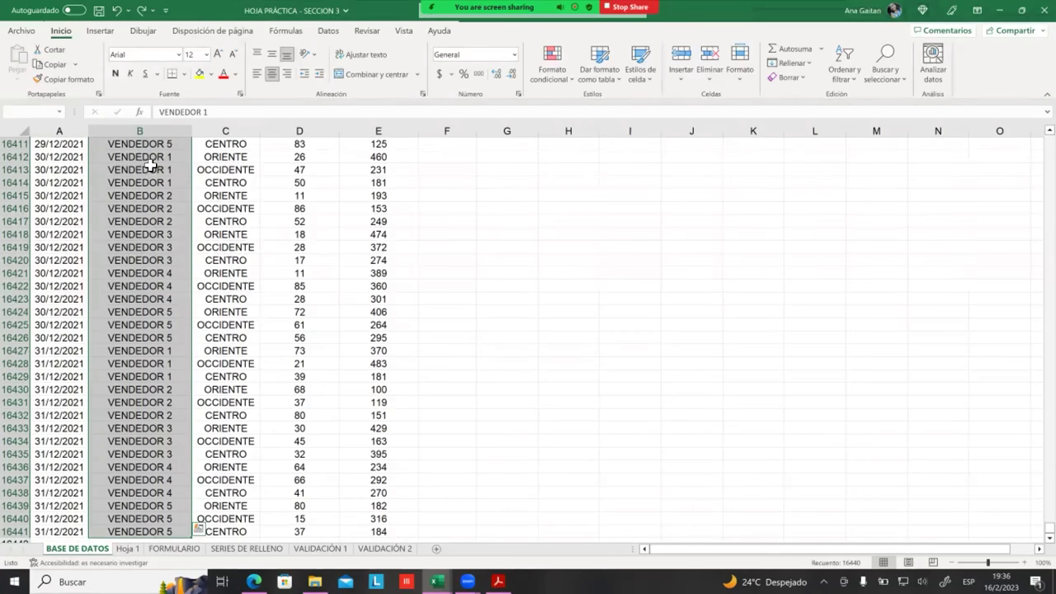
{"action": "scroll", "coordinate": [148, 165], "scroll_direction": "down", "scroll_amount": 1}
{"action": "scroll", "coordinate": [148, 165], "scroll_direction": "down", "scroll_amount": 1}
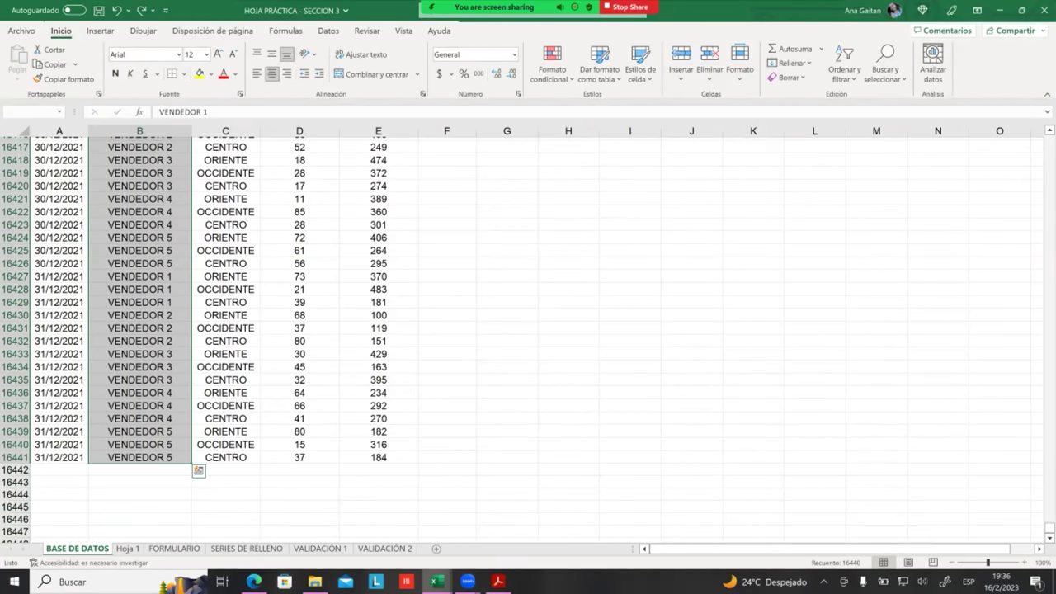
{"action": "scroll", "coordinate": [215, 364], "scroll_direction": "up", "scroll_amount": 1}
{"action": "scroll", "coordinate": [215, 363], "scroll_direction": "up", "scroll_amount": 10}
{"action": "scroll", "coordinate": [215, 346], "scroll_direction": "up", "scroll_amount": 11}
{"action": "scroll", "coordinate": [239, 333], "scroll_direction": "up", "scroll_amount": 5}
{"action": "scroll", "coordinate": [247, 332], "scroll_direction": "up", "scroll_amount": 15}
{"action": "scroll", "coordinate": [330, 329], "scroll_direction": "up", "scroll_amount": 11}
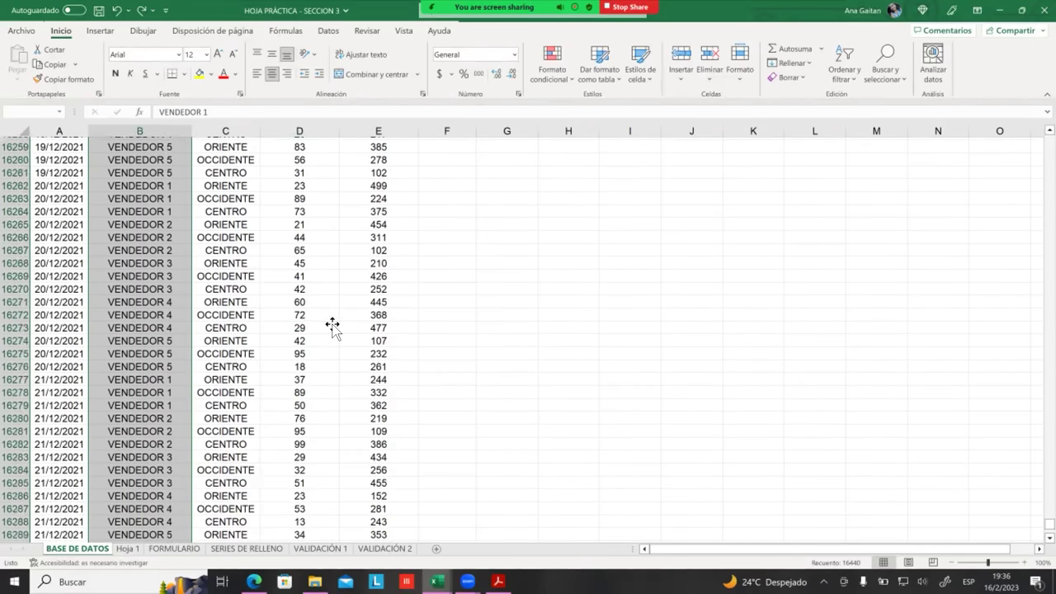
{"action": "left_click", "coordinate": [322, 330]}
{"action": "scroll", "coordinate": [311, 332], "scroll_direction": "up", "scroll_amount": 5}
{"action": "scroll", "coordinate": [315, 332], "scroll_direction": "up", "scroll_amount": 9}
{"action": "scroll", "coordinate": [316, 332], "scroll_direction": "up", "scroll_amount": 8}
{"action": "scroll", "coordinate": [315, 332], "scroll_direction": "up", "scroll_amount": 14}
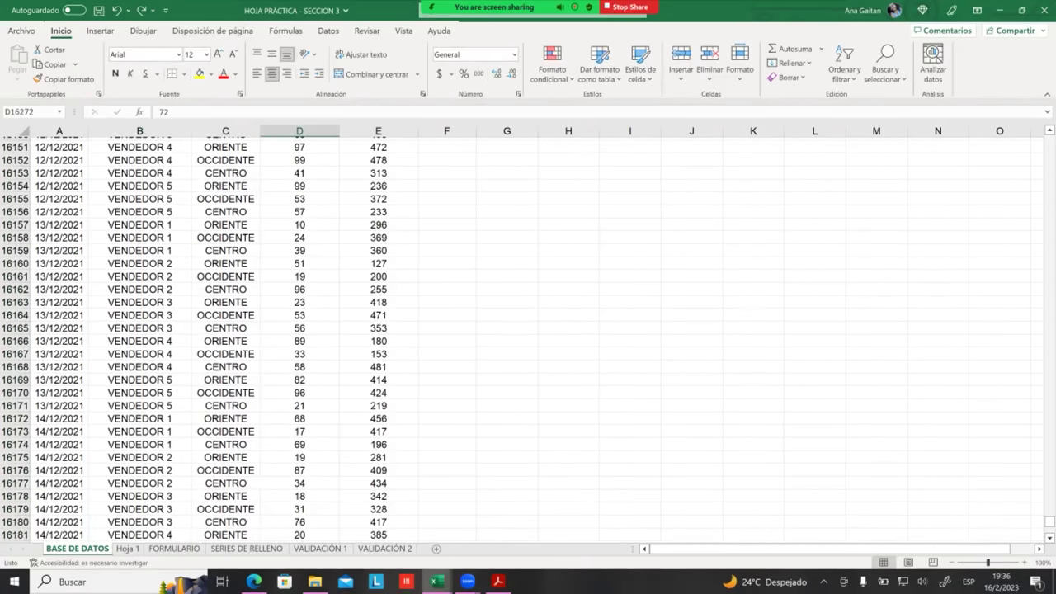
{"action": "scroll", "coordinate": [316, 333], "scroll_direction": "up", "scroll_amount": 6}
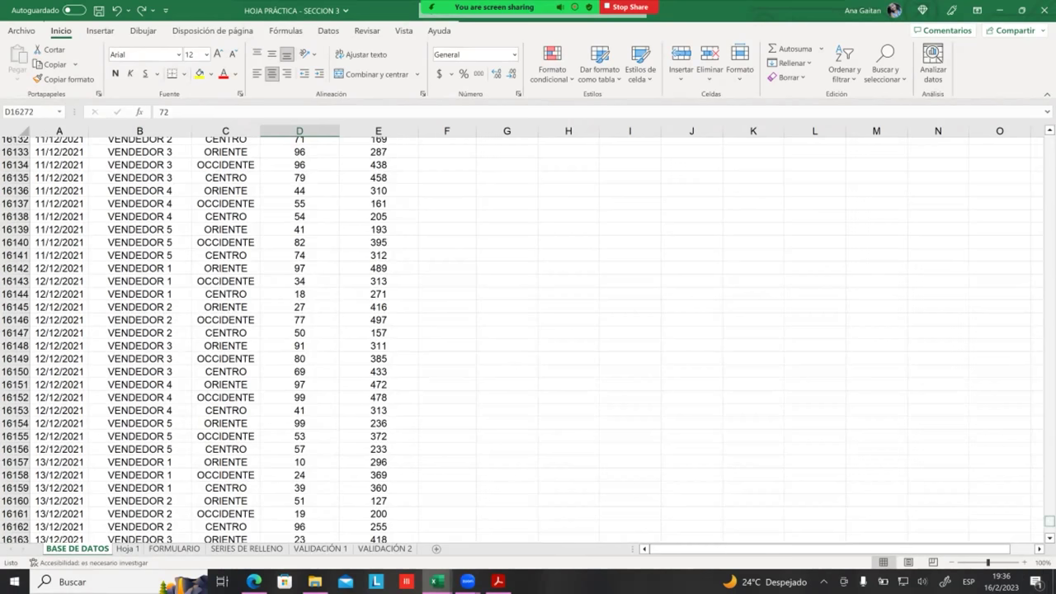
{"action": "left_click_drag", "start_coordinate": [1050, 520], "coordinate": [1050, 140]}
{"action": "left_click", "coordinate": [298, 205]}
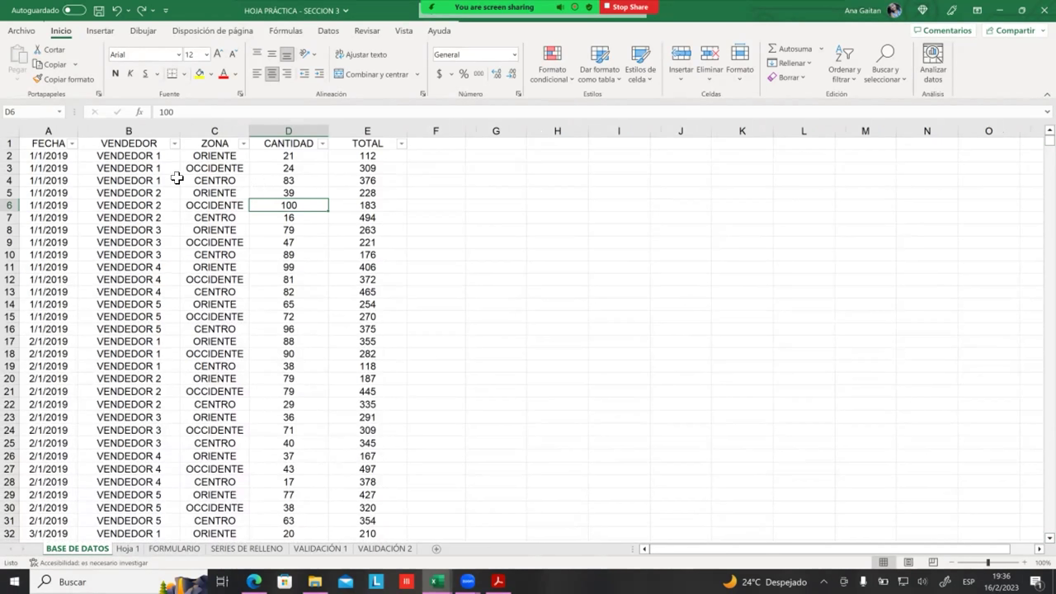
{"action": "left_click_drag", "start_coordinate": [127, 155], "coordinate": [147, 243]}
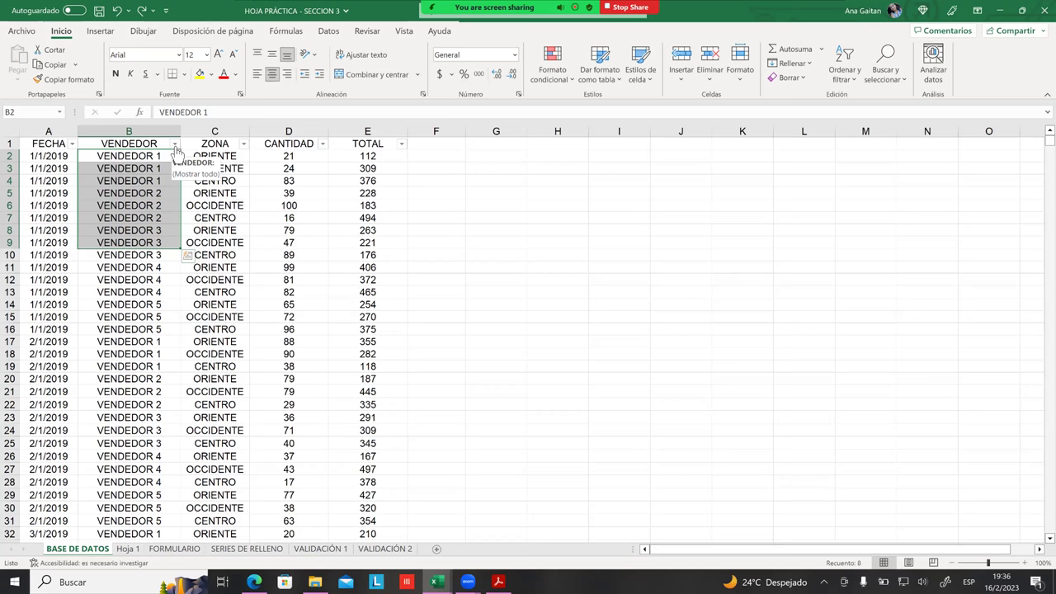
Filter VENDEDOR to VENDEDOR 5 only and select its first cell, B14.
{"action": "left_click", "coordinate": [174, 144]}
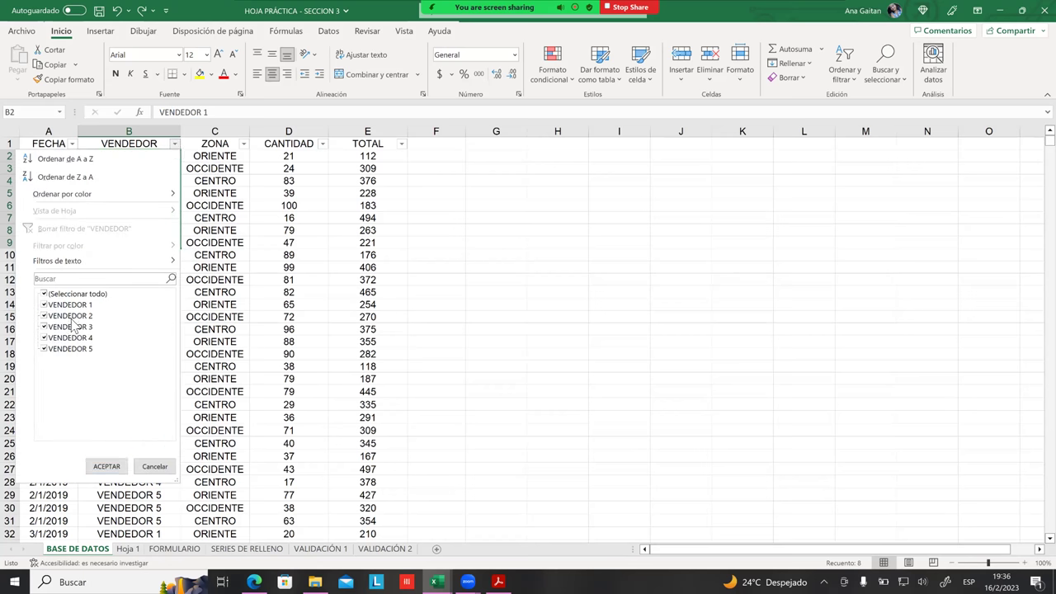
{"action": "left_click", "coordinate": [44, 295]}
{"action": "left_click", "coordinate": [46, 349]}
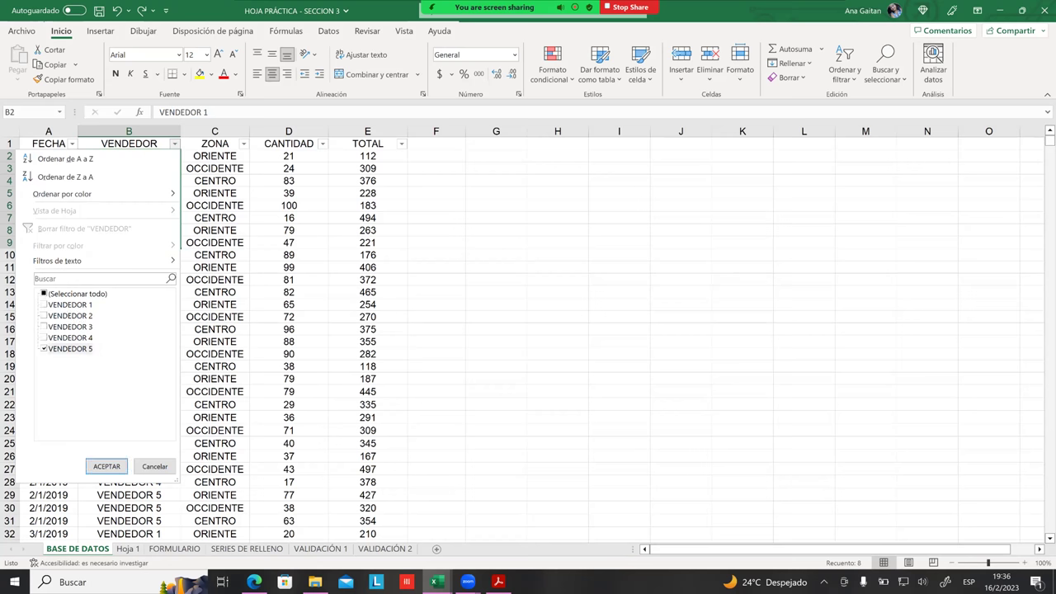
{"action": "left_click", "coordinate": [106, 466]}
{"action": "scroll", "coordinate": [153, 364], "scroll_direction": "down", "scroll_amount": 7}
{"action": "scroll", "coordinate": [153, 364], "scroll_direction": "up", "scroll_amount": 6}
{"action": "scroll", "coordinate": [156, 339], "scroll_direction": "up", "scroll_amount": 2}
{"action": "left_click", "coordinate": [151, 158]}
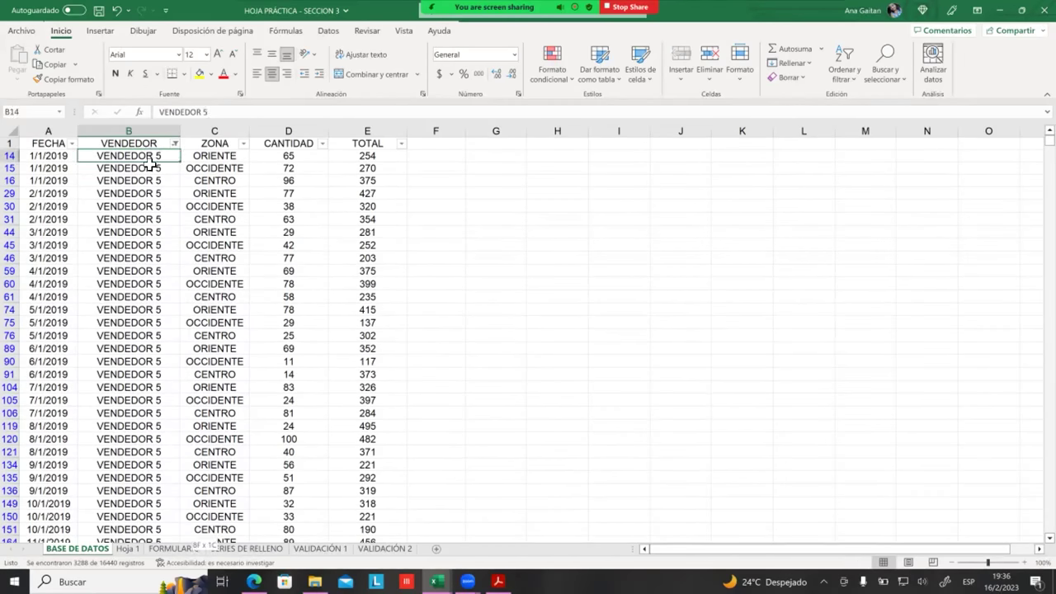
Select all VENDEDOR 5 cells from B14 downward and fill them light green.
{"action": "key", "text": "ctrl+shift+Down"}
{"action": "scroll", "coordinate": [169, 317], "scroll_direction": "down", "scroll_amount": 2}
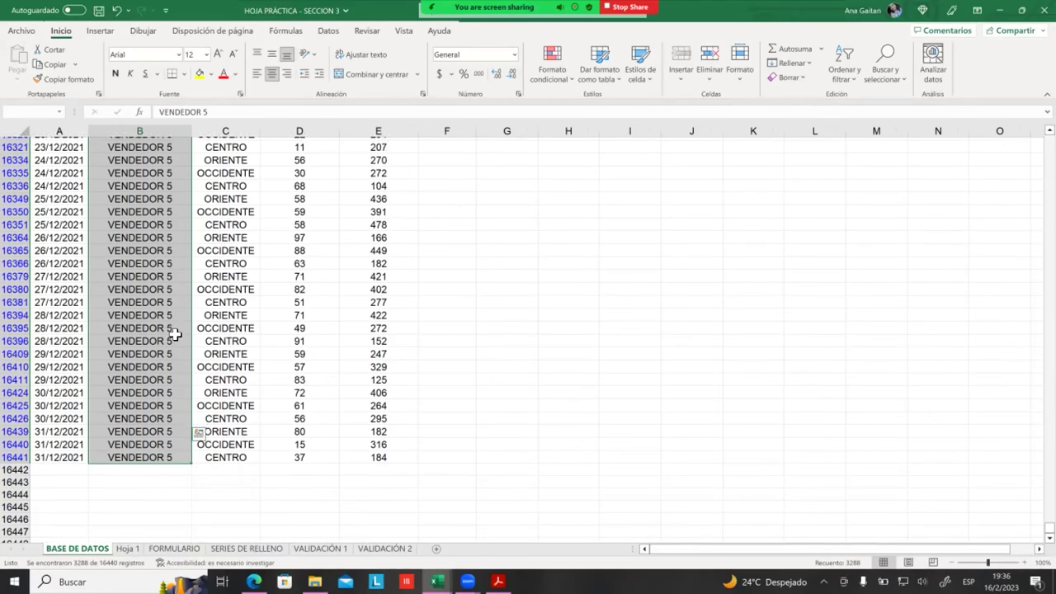
{"action": "scroll", "coordinate": [172, 332], "scroll_direction": "down", "scroll_amount": 1}
{"action": "left_click", "coordinate": [211, 74]}
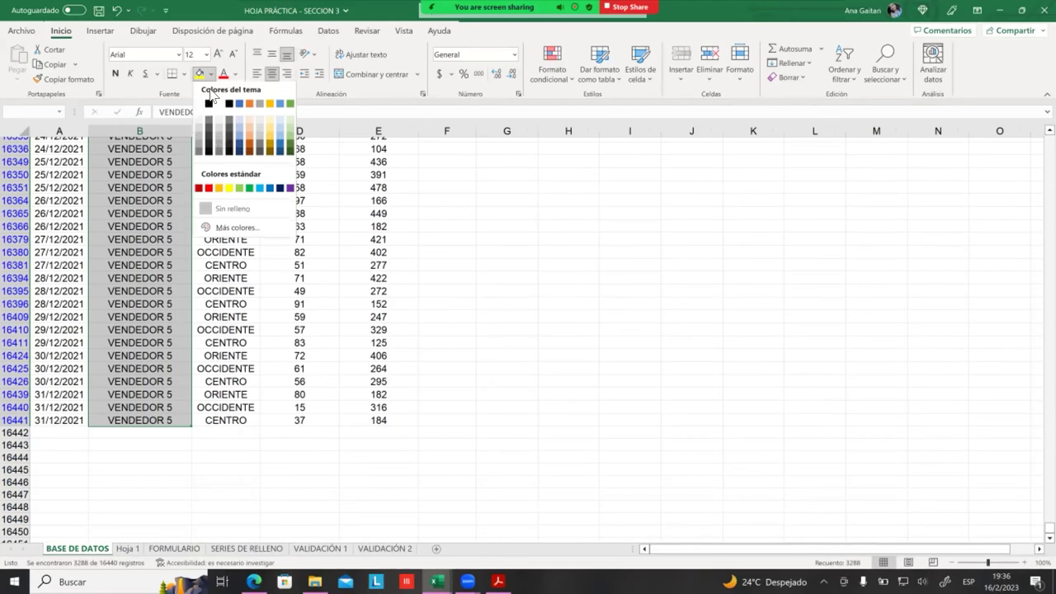
{"action": "left_click", "coordinate": [289, 124]}
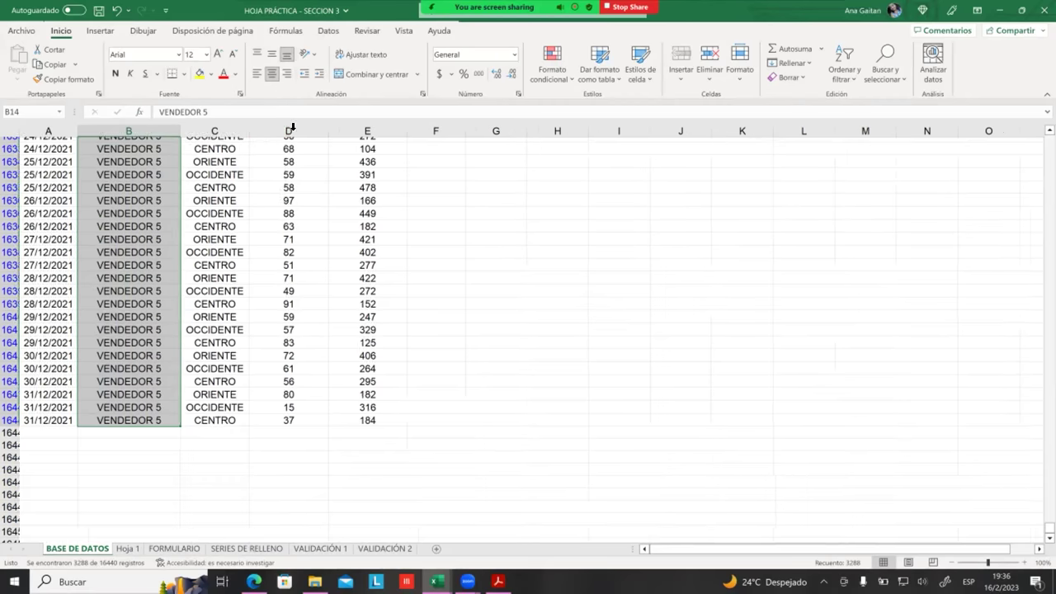
{"action": "key", "text": "ctrl+BackSpace"}
{"action": "left_click", "coordinate": [272, 259]}
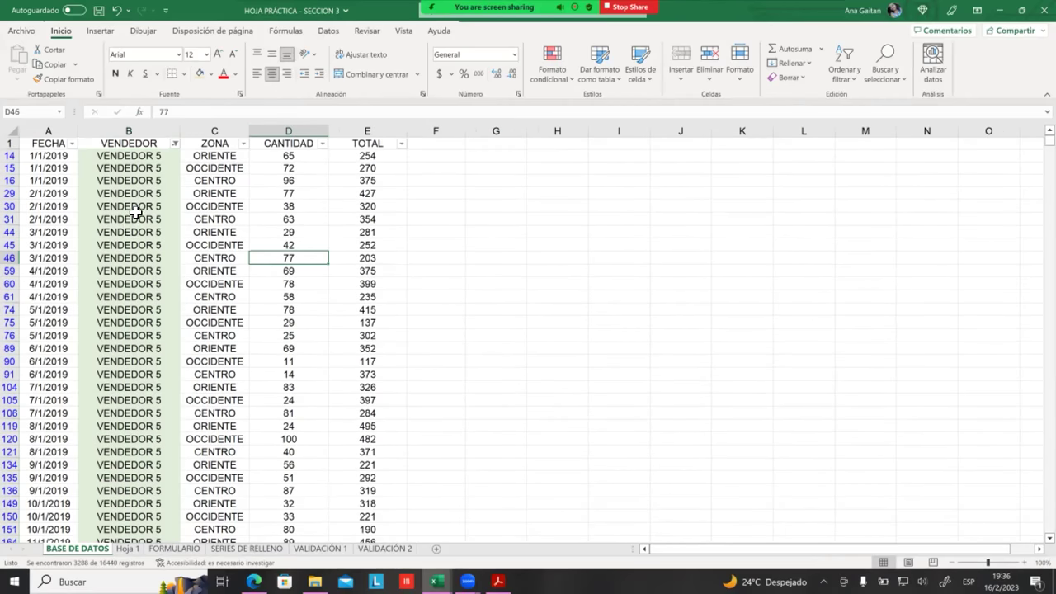
{"action": "left_click", "coordinate": [174, 143]}
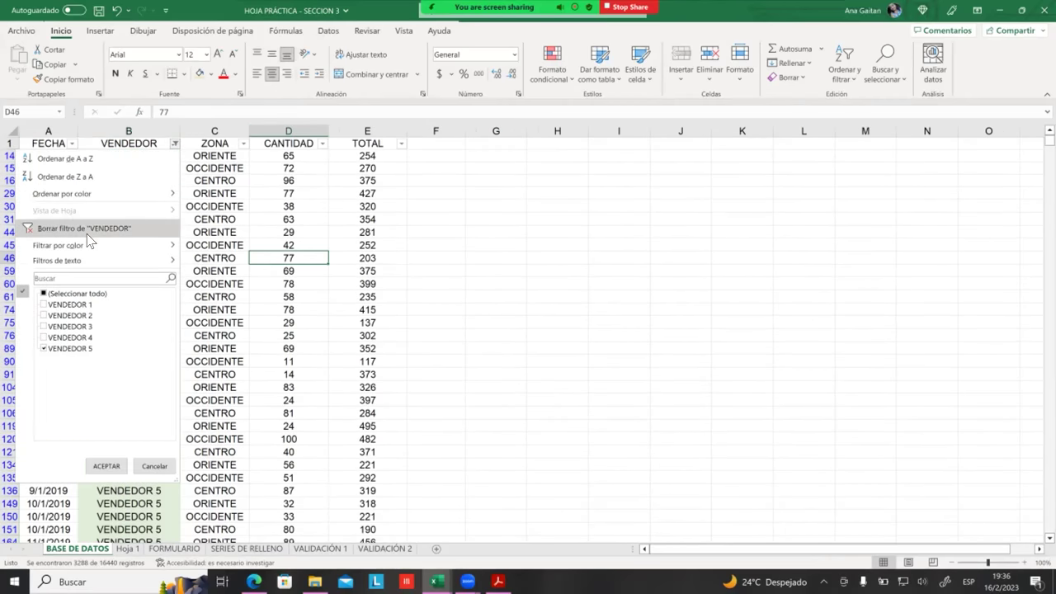
Clear the VENDEDOR filter and scroll through every seller's rows.
{"action": "left_click", "coordinate": [87, 231]}
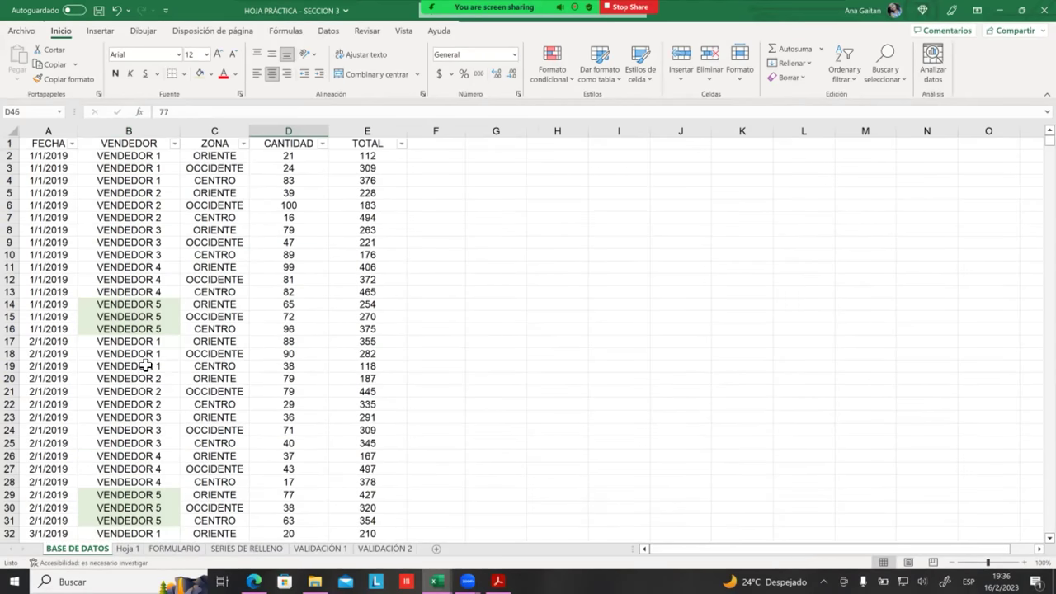
{"action": "scroll", "coordinate": [157, 367], "scroll_direction": "down", "scroll_amount": 4}
{"action": "scroll", "coordinate": [165, 374], "scroll_direction": "down", "scroll_amount": 8}
{"action": "scroll", "coordinate": [165, 374], "scroll_direction": "down", "scroll_amount": 16}
{"action": "scroll", "coordinate": [180, 382], "scroll_direction": "down", "scroll_amount": 6}
{"action": "scroll", "coordinate": [189, 383], "scroll_direction": "down", "scroll_amount": 8}
{"action": "scroll", "coordinate": [206, 382], "scroll_direction": "down", "scroll_amount": 8}
{"action": "scroll", "coordinate": [225, 383], "scroll_direction": "down", "scroll_amount": 12}
{"action": "scroll", "coordinate": [228, 384], "scroll_direction": "down", "scroll_amount": 9}
{"action": "scroll", "coordinate": [231, 384], "scroll_direction": "down", "scroll_amount": 4}
{"action": "scroll", "coordinate": [235, 384], "scroll_direction": "down", "scroll_amount": 8}
{"action": "scroll", "coordinate": [235, 384], "scroll_direction": "down", "scroll_amount": 20}
{"action": "scroll", "coordinate": [236, 385], "scroll_direction": "down", "scroll_amount": 8}
{"action": "scroll", "coordinate": [231, 385], "scroll_direction": "down", "scroll_amount": 9}
{"action": "scroll", "coordinate": [215, 331], "scroll_direction": "up", "scroll_amount": 8}
{"action": "scroll", "coordinate": [210, 328], "scroll_direction": "up", "scroll_amount": 10}
{"action": "scroll", "coordinate": [207, 326], "scroll_direction": "up", "scroll_amount": 14}
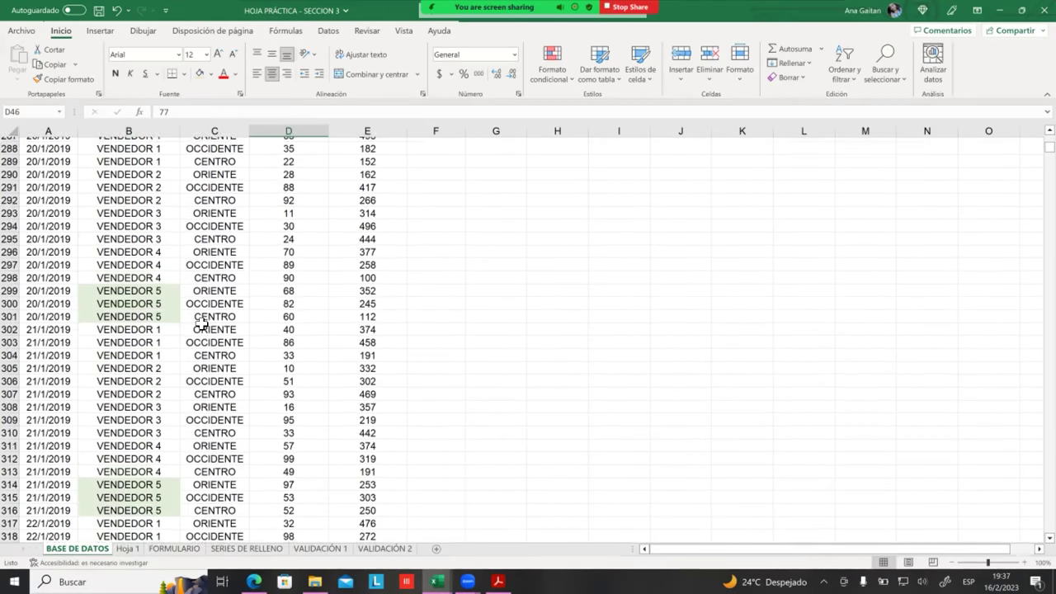
{"action": "scroll", "coordinate": [198, 330], "scroll_direction": "up", "scroll_amount": 7}
{"action": "scroll", "coordinate": [178, 335], "scroll_direction": "up", "scroll_amount": 16}
{"action": "scroll", "coordinate": [169, 336], "scroll_direction": "up", "scroll_amount": 13}
{"action": "scroll", "coordinate": [154, 338], "scroll_direction": "up", "scroll_amount": 16}
{"action": "scroll", "coordinate": [145, 347], "scroll_direction": "up", "scroll_amount": 15}
{"action": "scroll", "coordinate": [132, 355], "scroll_direction": "up", "scroll_amount": 11}
{"action": "scroll", "coordinate": [130, 357], "scroll_direction": "up", "scroll_amount": 16}
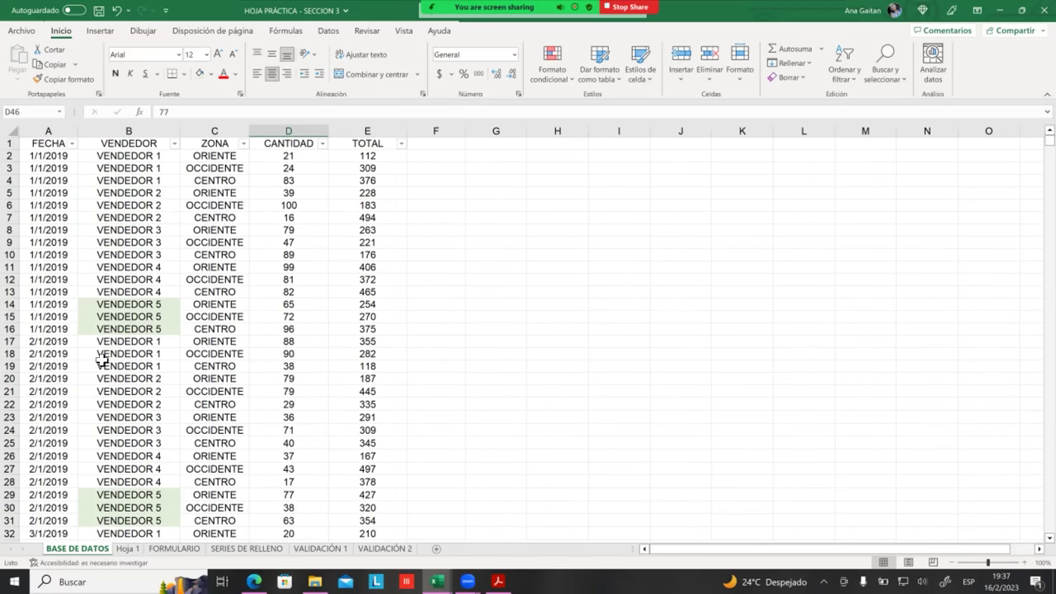
Change cell B14 from VENDEDOR 5 to VENDEDOR 1 and compare it with B15.
{"action": "left_click", "coordinate": [125, 304]}
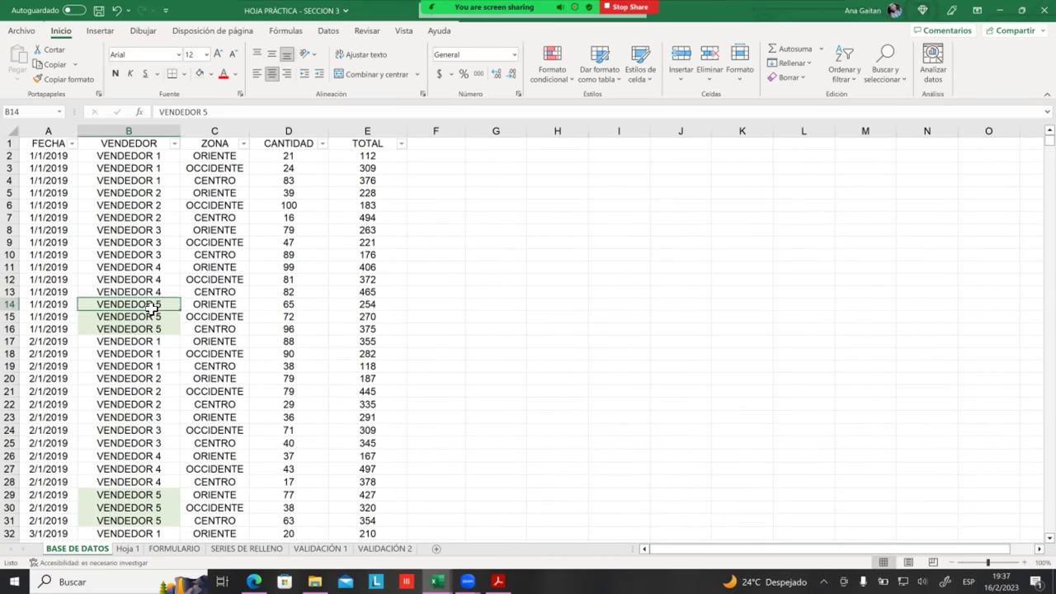
{"action": "left_click", "coordinate": [224, 116]}
{"action": "key", "text": "BackSpace"}
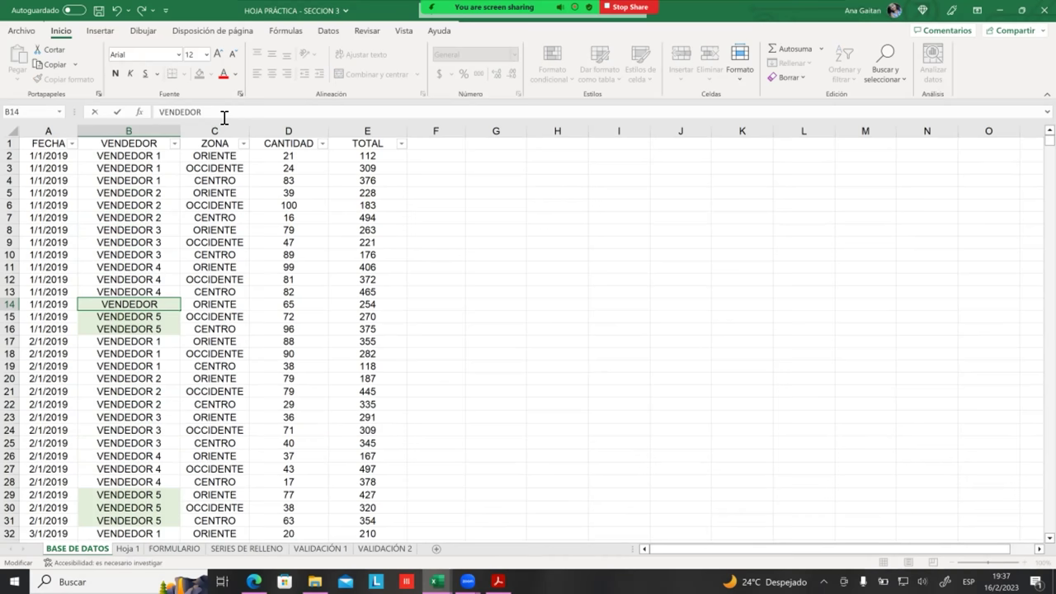
{"action": "type", "text": " 1"}
{"action": "key", "text": "Return"}
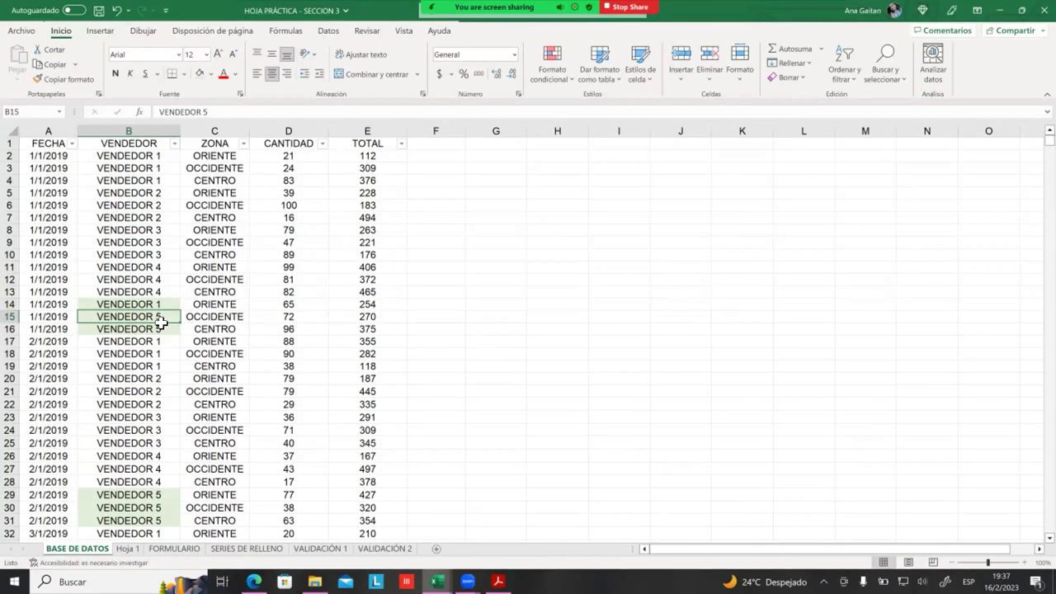
{"action": "left_click", "coordinate": [156, 307]}
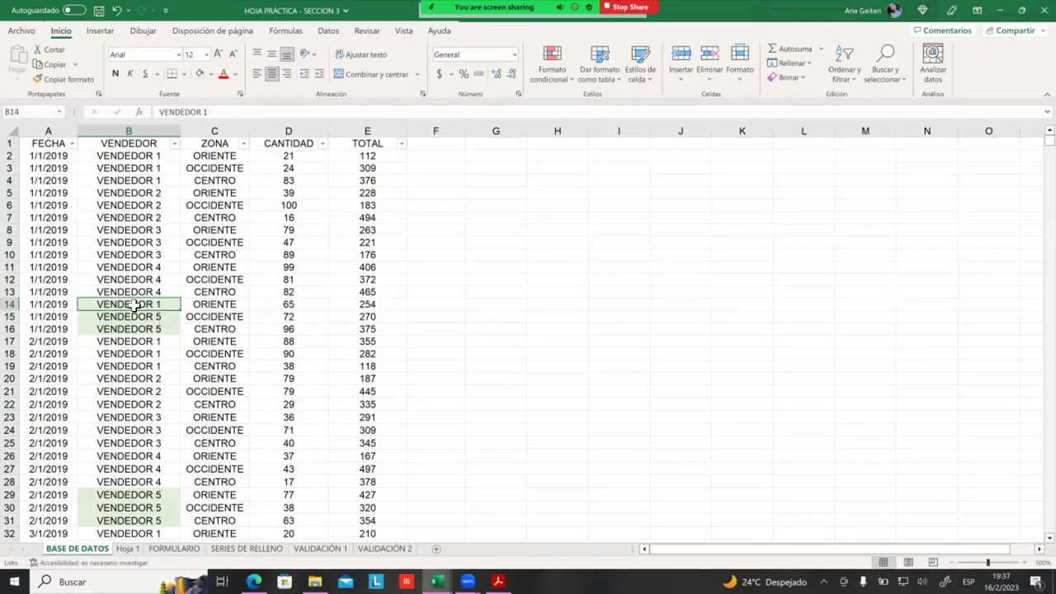
{"action": "left_click", "coordinate": [138, 319]}
{"action": "left_click", "coordinate": [138, 307]}
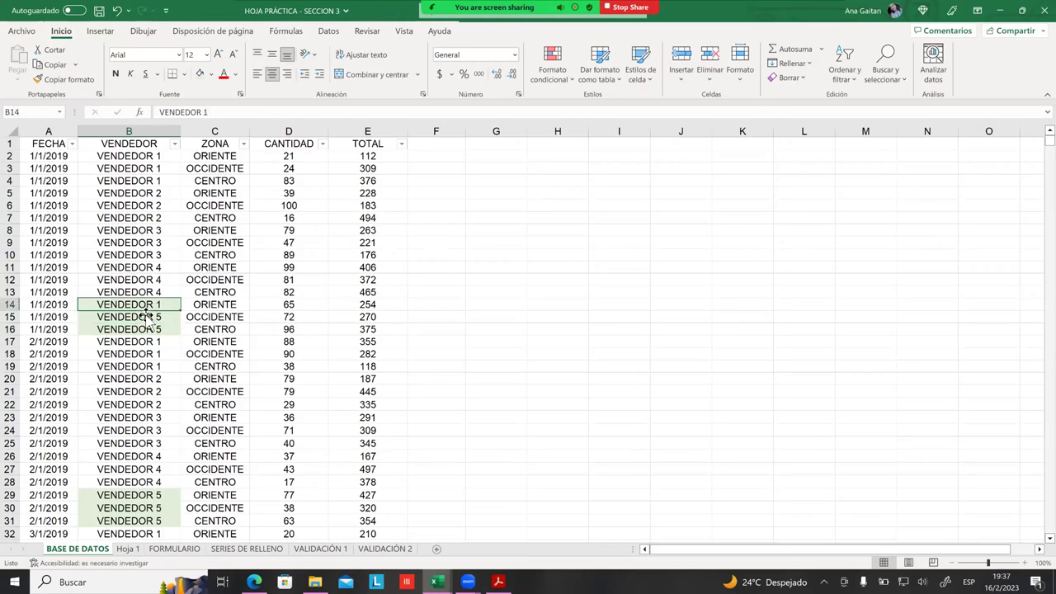
Undo the cell edit, filter clearing and green fill so the sheet shows only VENDEDOR 5 rows again.
{"action": "key", "text": "ctrl+z"}
{"action": "key", "text": "ctrl+z"}
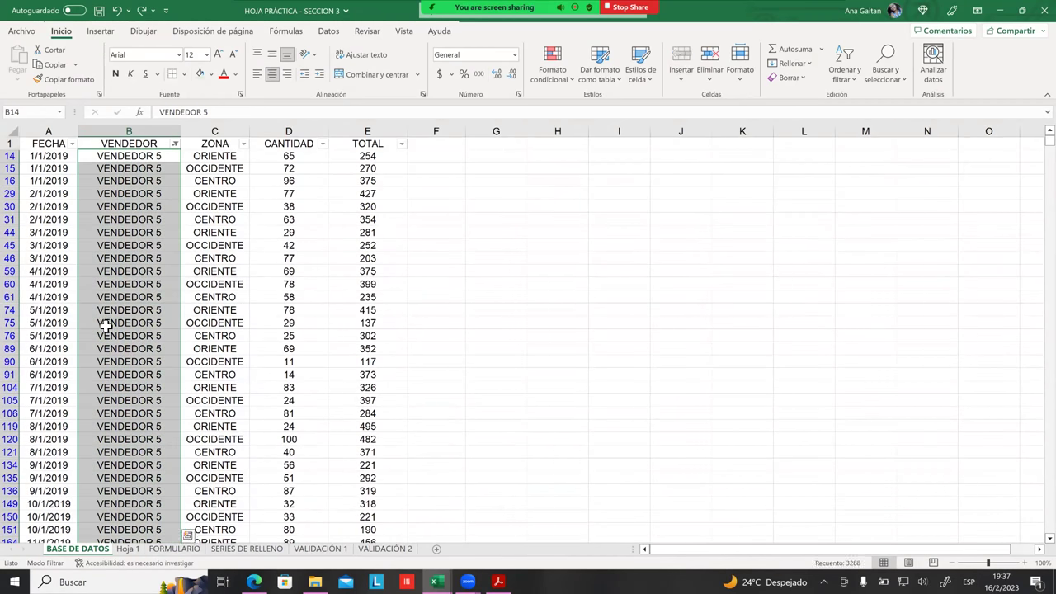
{"action": "left_click", "coordinate": [163, 308]}
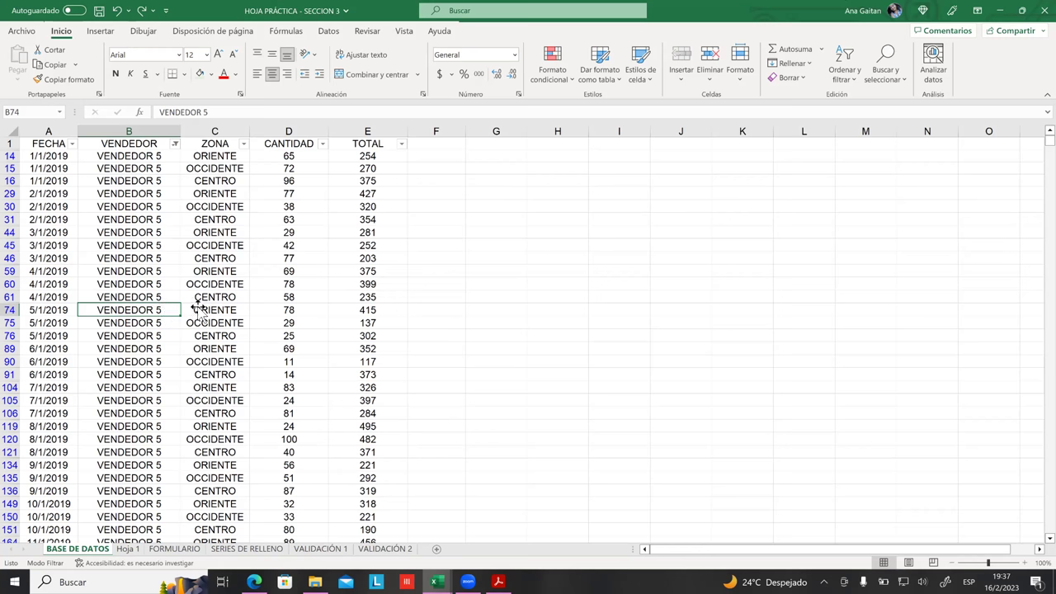
{"action": "left_click", "coordinate": [198, 308]}
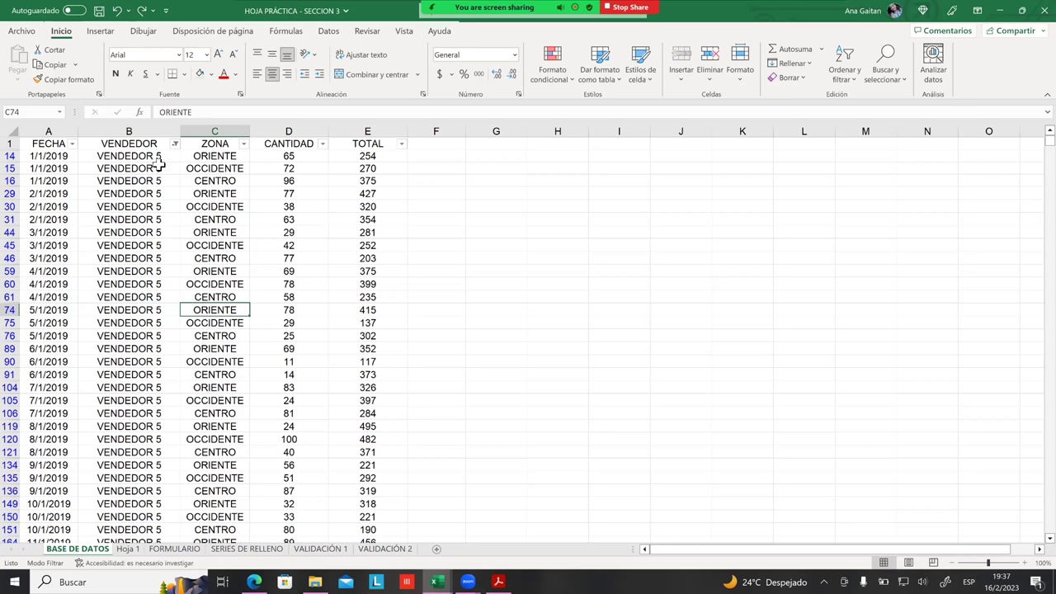
{"action": "left_click", "coordinate": [176, 184]}
{"action": "left_click", "coordinate": [150, 157]}
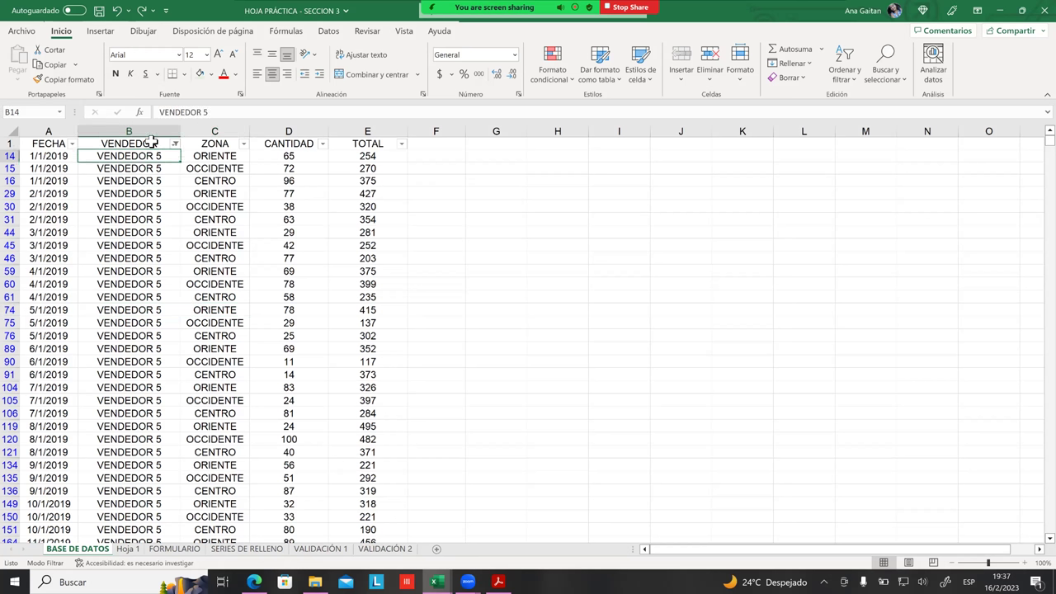
{"action": "left_click", "coordinate": [153, 142]}
{"action": "left_click", "coordinate": [366, 258]}
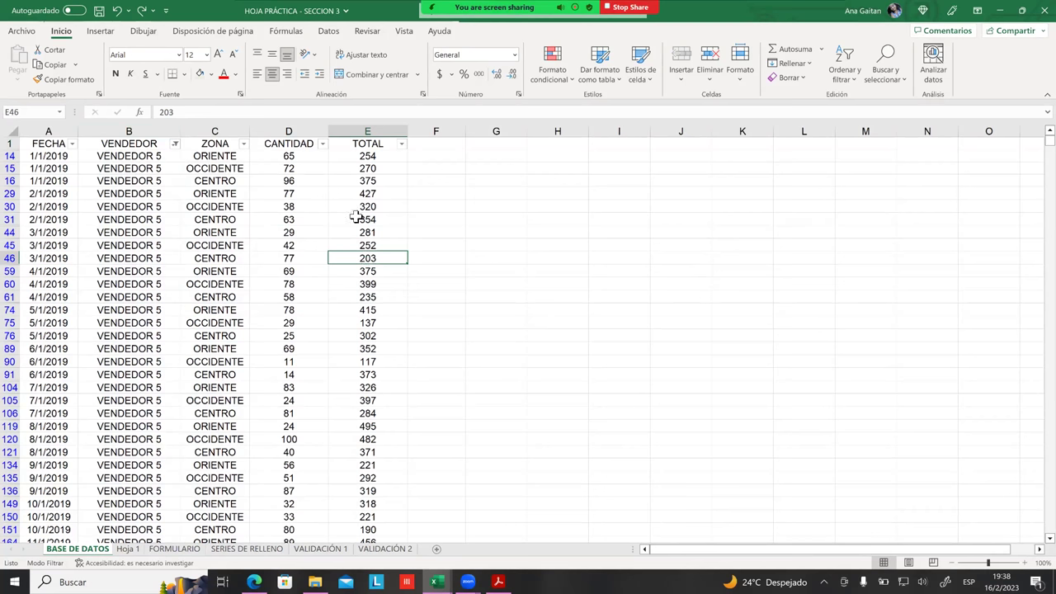
Add a Texto que contiene rule on column B: VENDEDOR 5 gets Relleno verde con texto verde oscuro.
{"action": "left_click", "coordinate": [174, 134]}
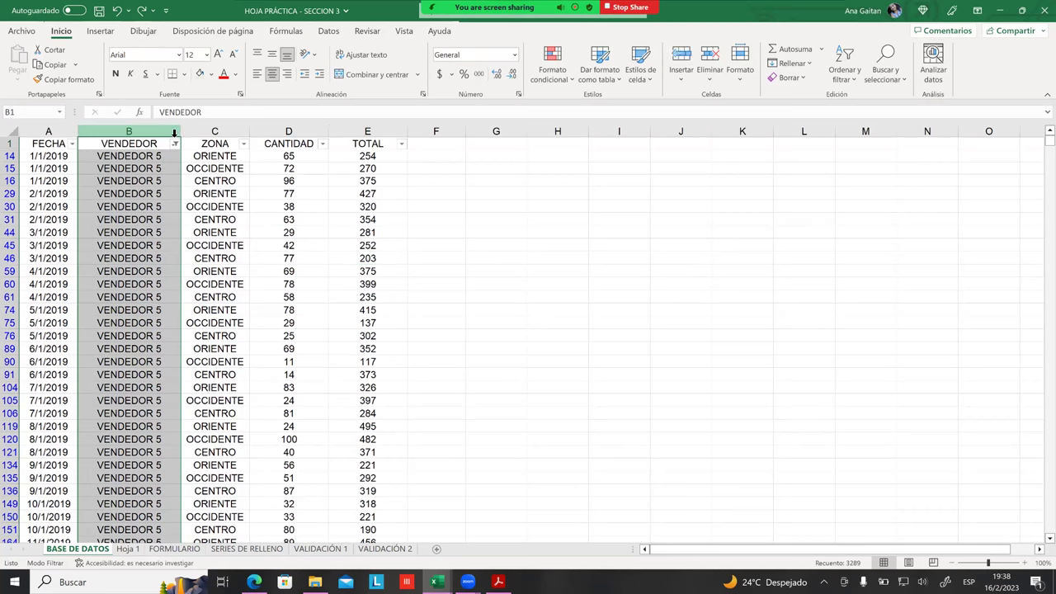
{"action": "left_click", "coordinate": [554, 81]}
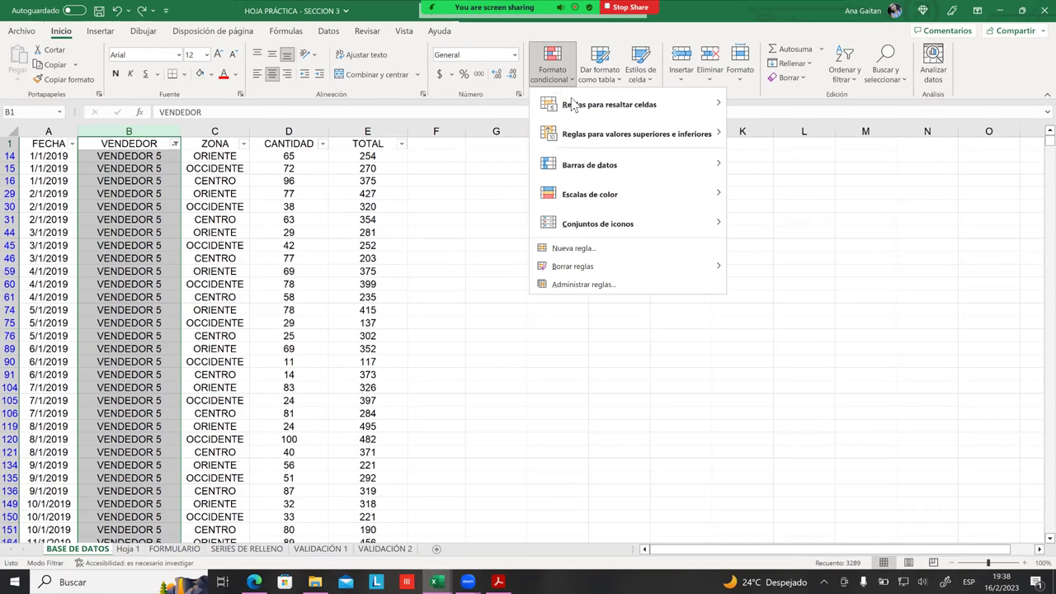
{"action": "mouse_move", "coordinate": [572, 104]}
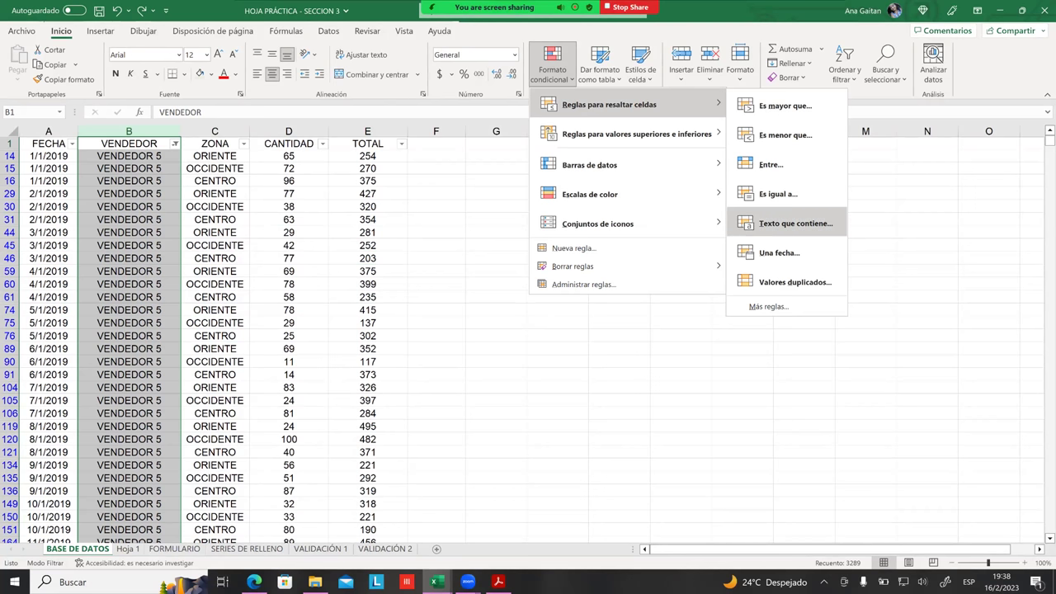
{"action": "left_click", "coordinate": [795, 223]}
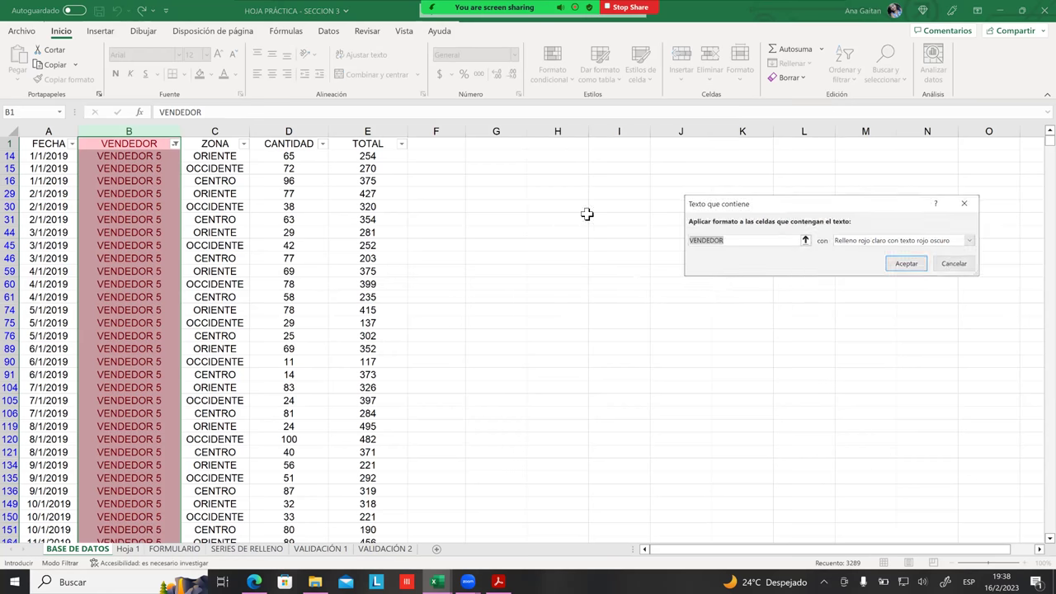
{"action": "left_click", "coordinate": [724, 240]}
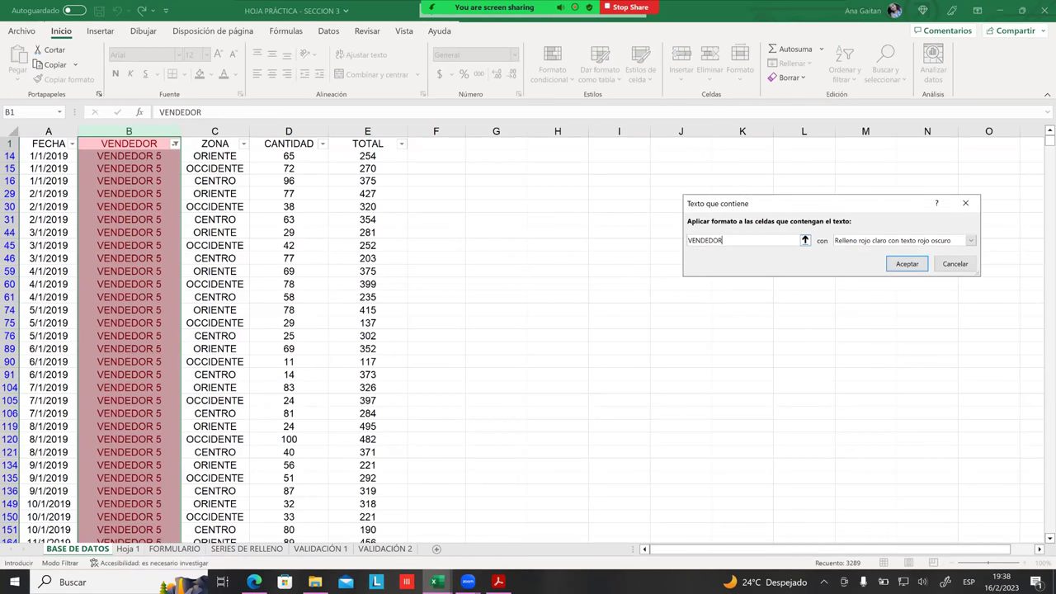
{"action": "type", "text": "5"}
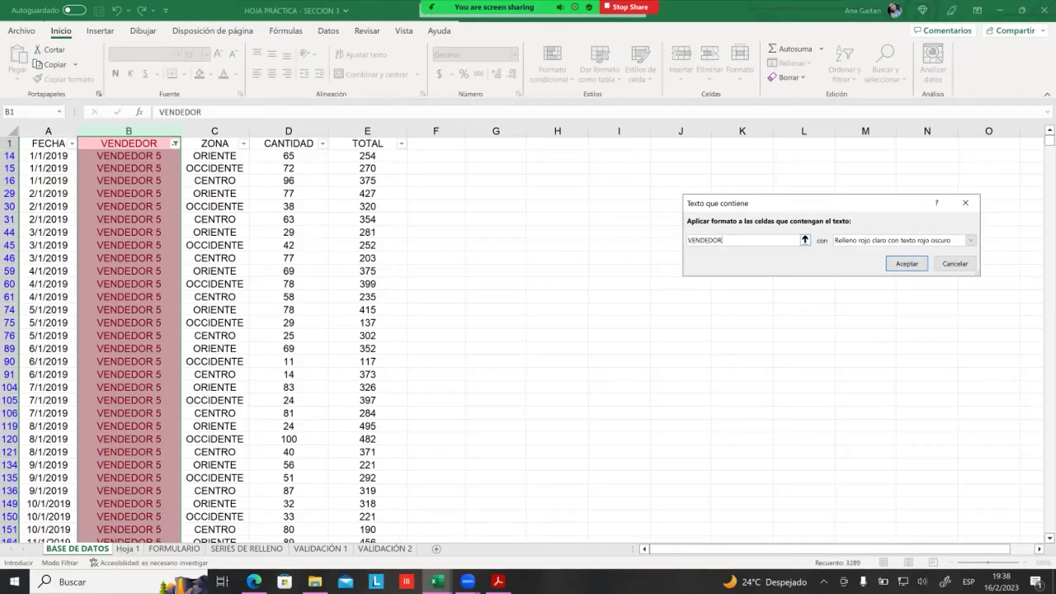
{"action": "type", "text": "5"}
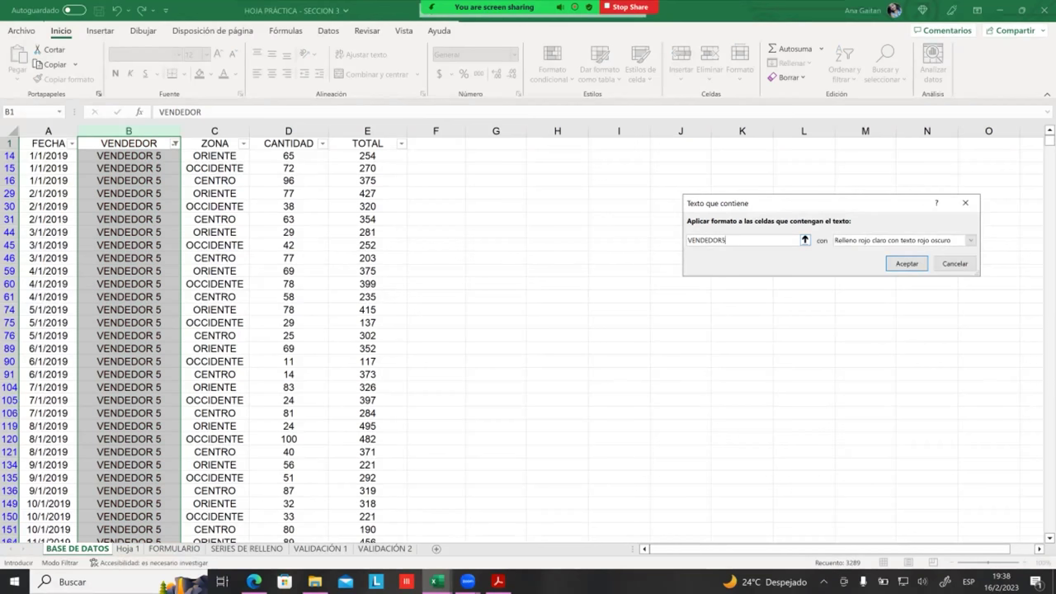
{"action": "key", "text": "BackSpace"}
{"action": "type", "text": "5"}
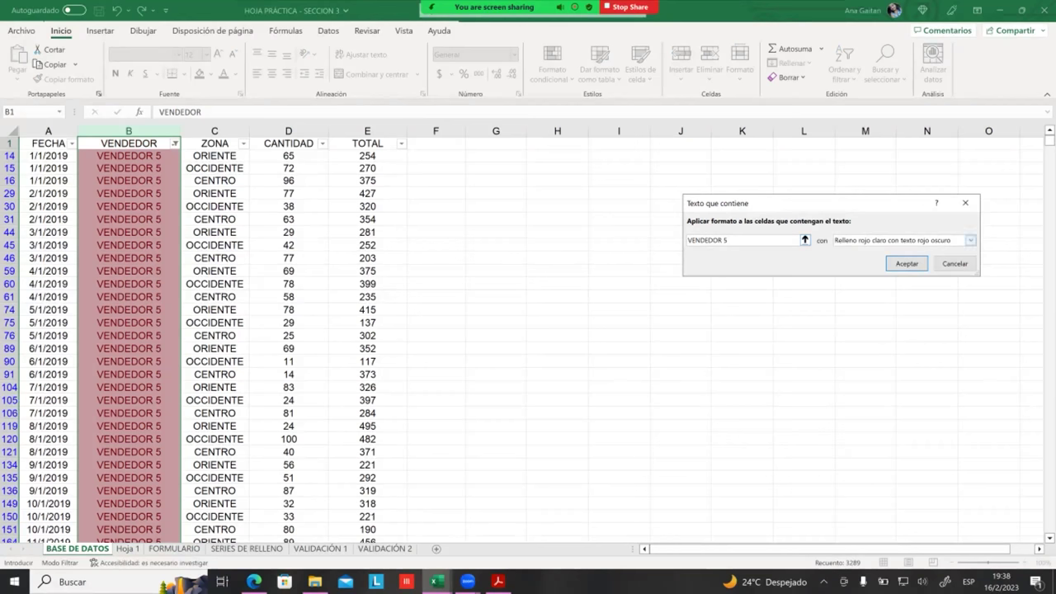
{"action": "left_click", "coordinate": [970, 240]}
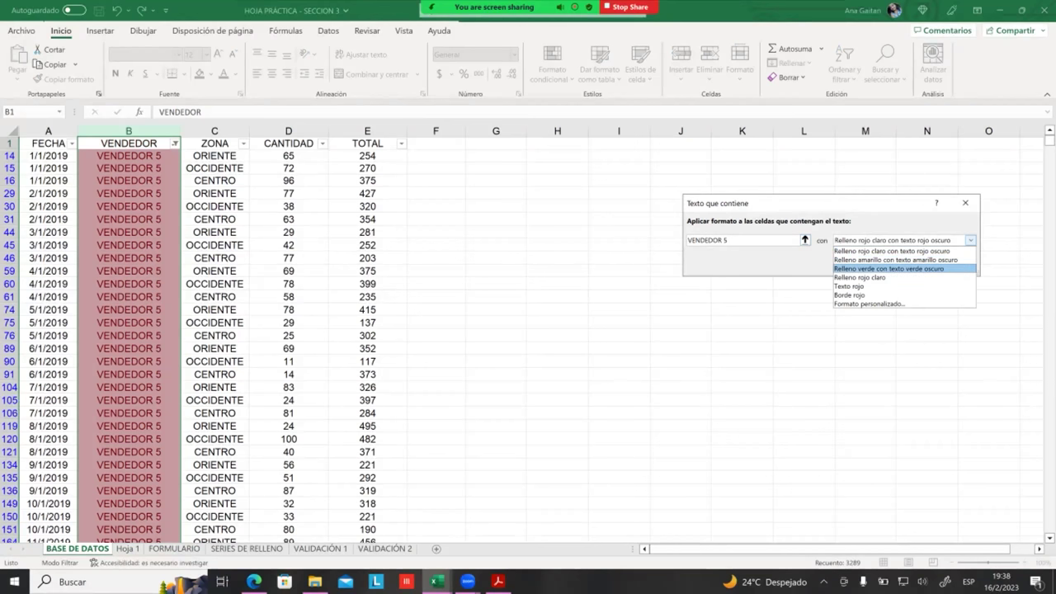
{"action": "left_click", "coordinate": [888, 268]}
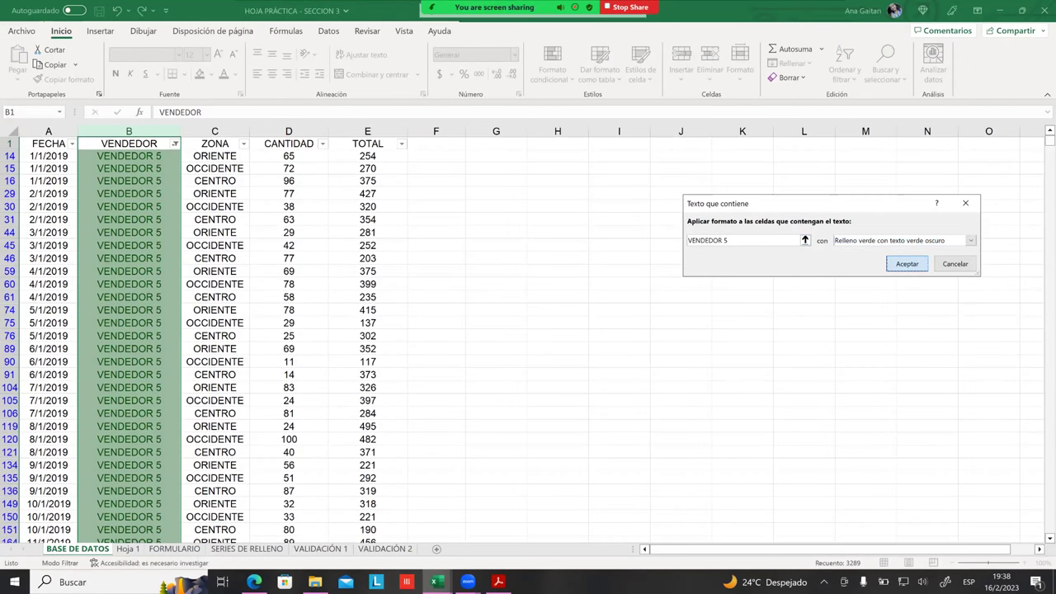
{"action": "left_click", "coordinate": [908, 264]}
Clear the VENDEDOR filter so all rows are shown.
{"action": "scroll", "coordinate": [247, 311], "scroll_direction": "down", "scroll_amount": 16}
{"action": "scroll", "coordinate": [283, 314], "scroll_direction": "down", "scroll_amount": 7}
{"action": "scroll", "coordinate": [159, 234], "scroll_direction": "up", "scroll_amount": 15}
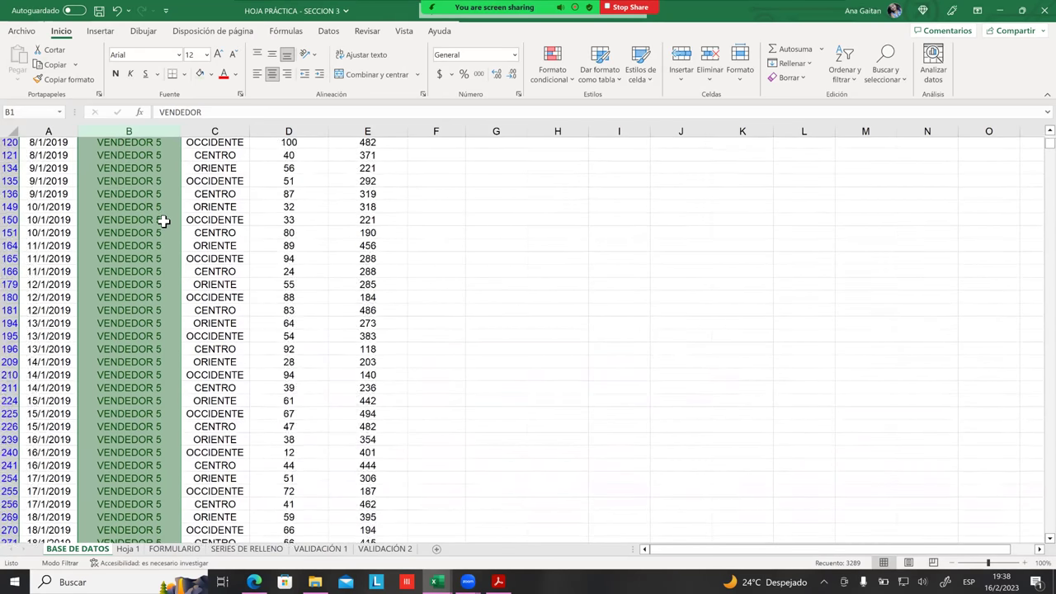
{"action": "scroll", "coordinate": [165, 189], "scroll_direction": "up", "scroll_amount": 8}
{"action": "left_click", "coordinate": [174, 144]}
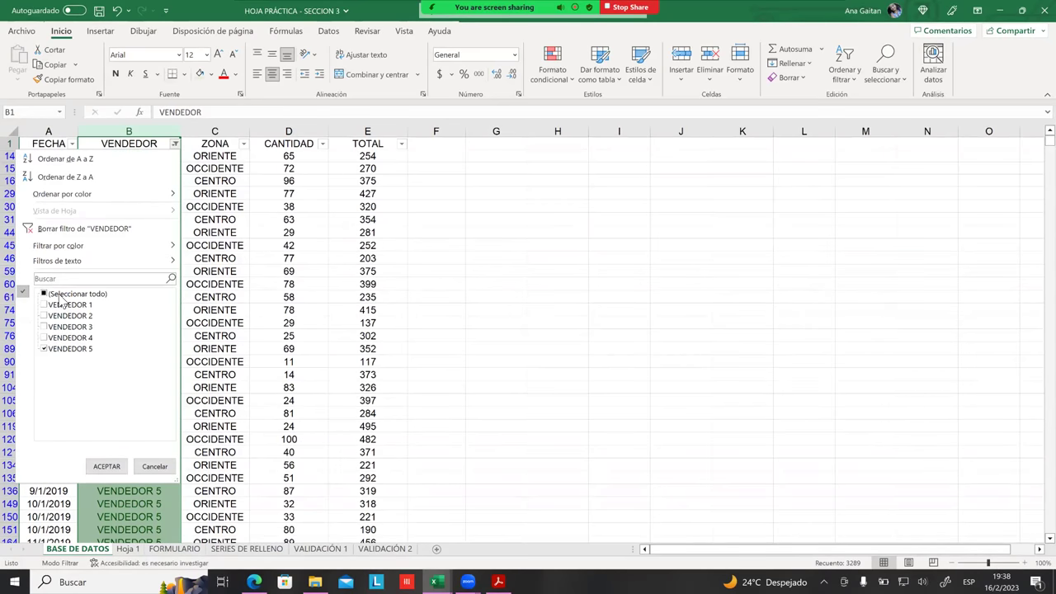
{"action": "left_click", "coordinate": [47, 239]}
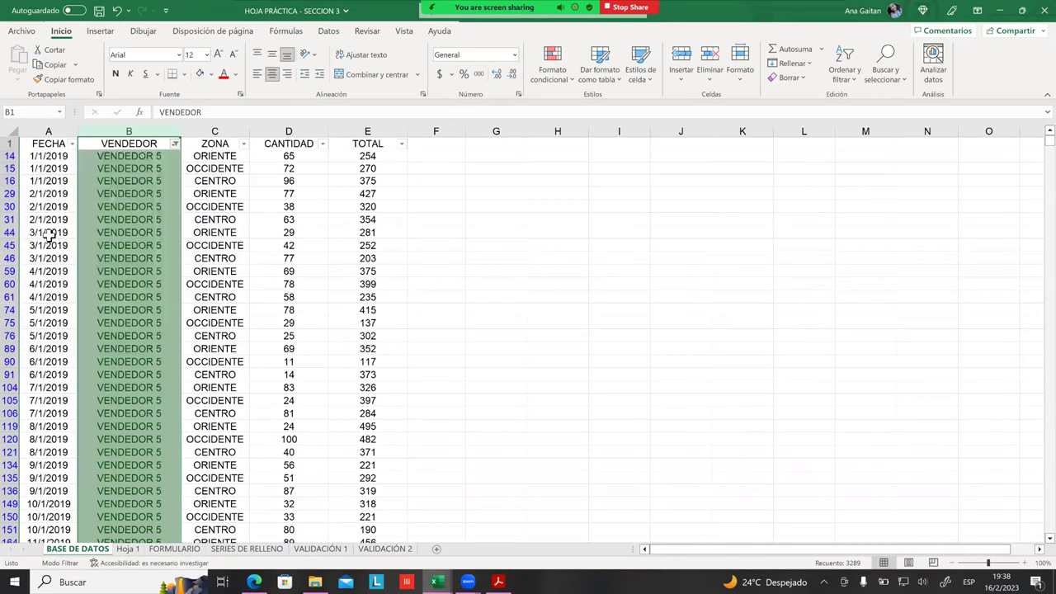
{"action": "left_click", "coordinate": [247, 269]}
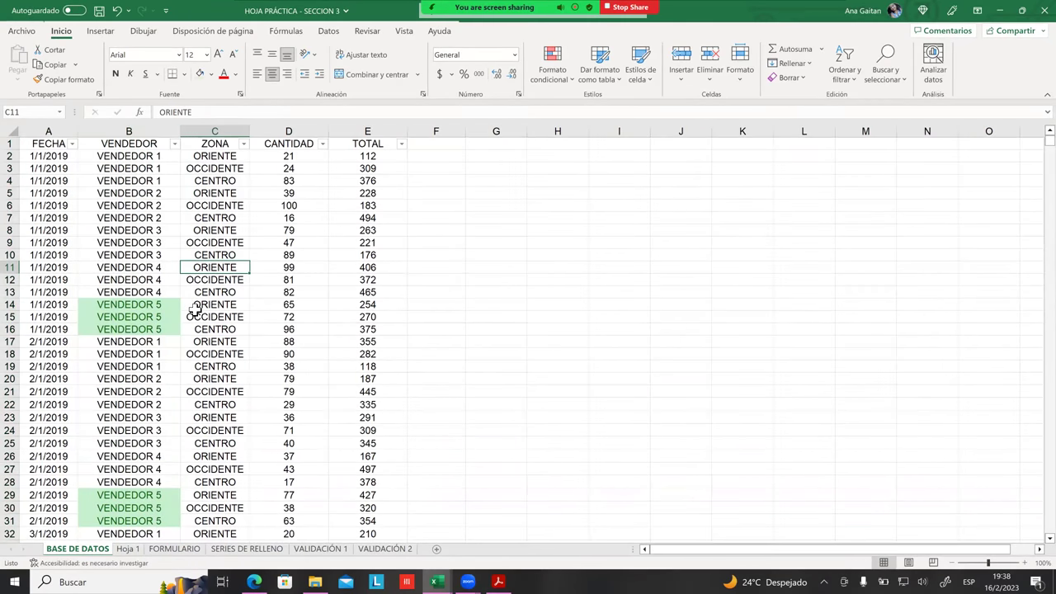
Change cell B19 from VENDEDOR 1 to VENDEDOR 5 so it turns green.
{"action": "scroll", "coordinate": [182, 322], "scroll_direction": "down", "scroll_amount": 1}
{"action": "scroll", "coordinate": [190, 280], "scroll_direction": "down", "scroll_amount": 1}
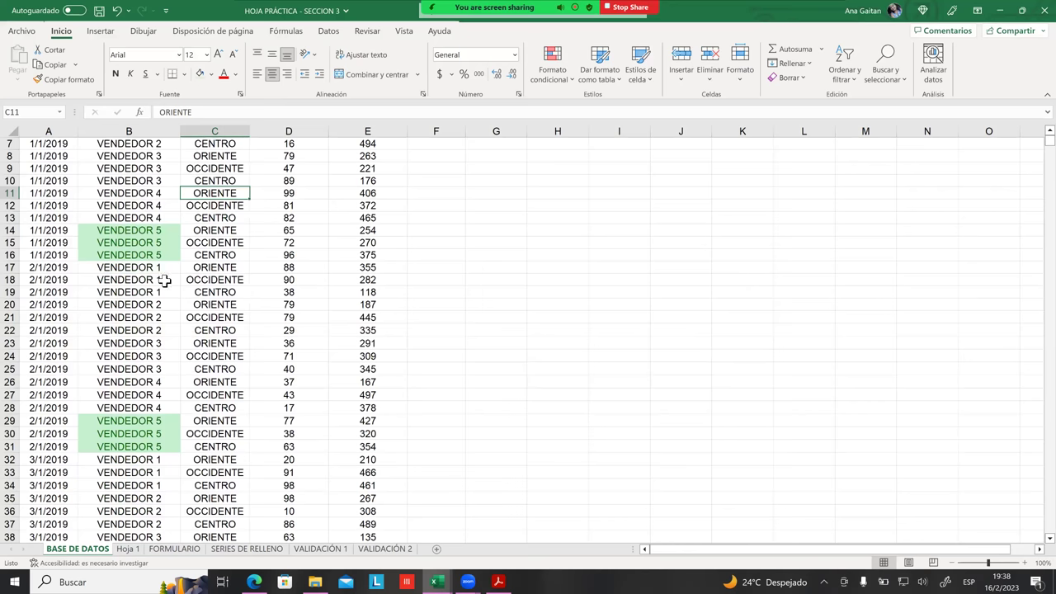
{"action": "scroll", "coordinate": [164, 284], "scroll_direction": "down", "scroll_amount": 1}
{"action": "left_click", "coordinate": [152, 256]}
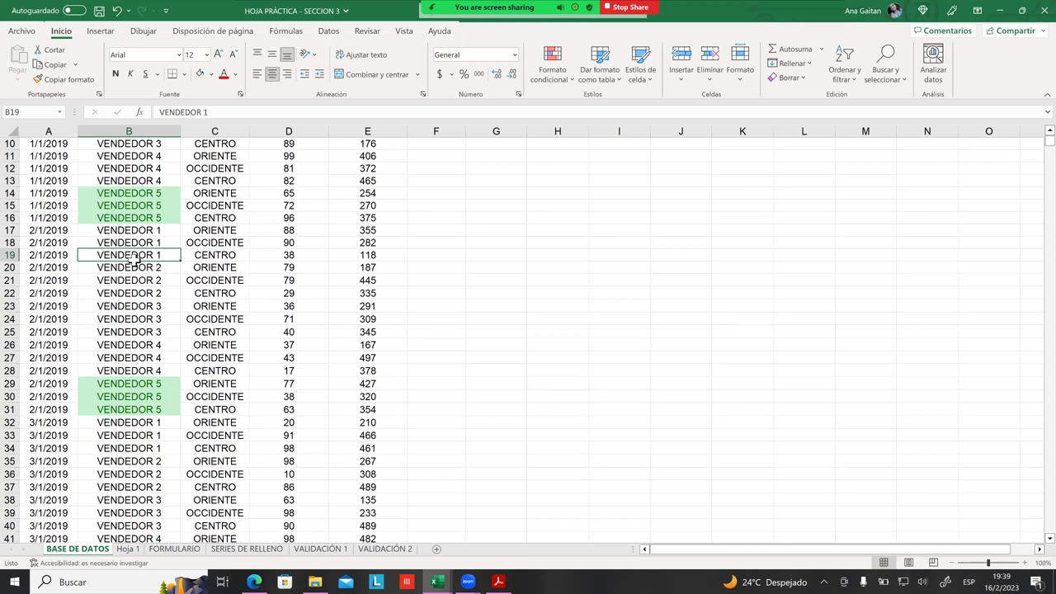
{"action": "double_click", "coordinate": [163, 256]}
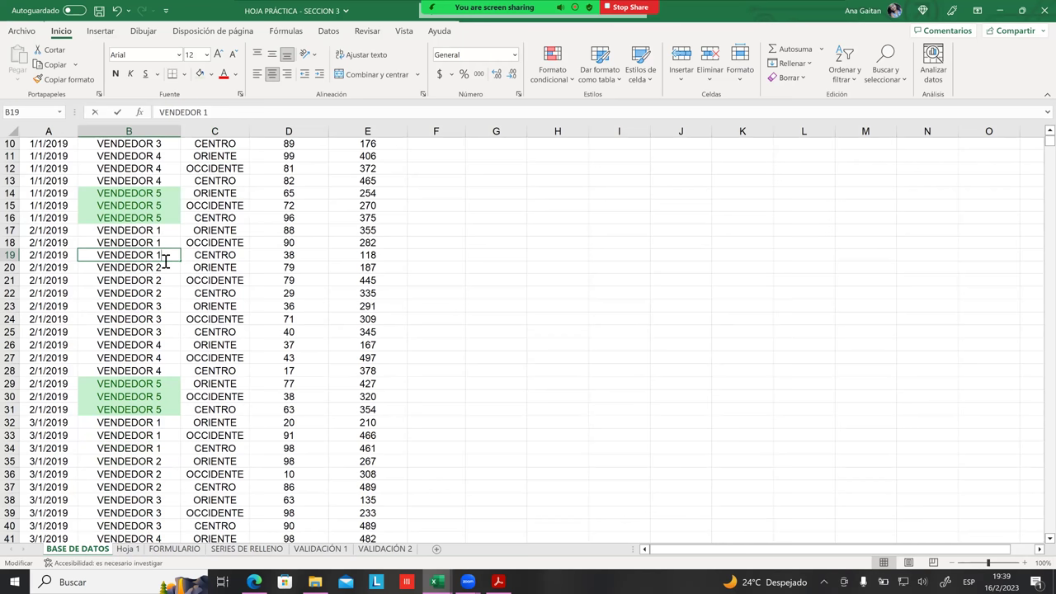
{"action": "key", "text": "BackSpace"}
{"action": "type", "text": "5"}
{"action": "key", "text": "Return"}
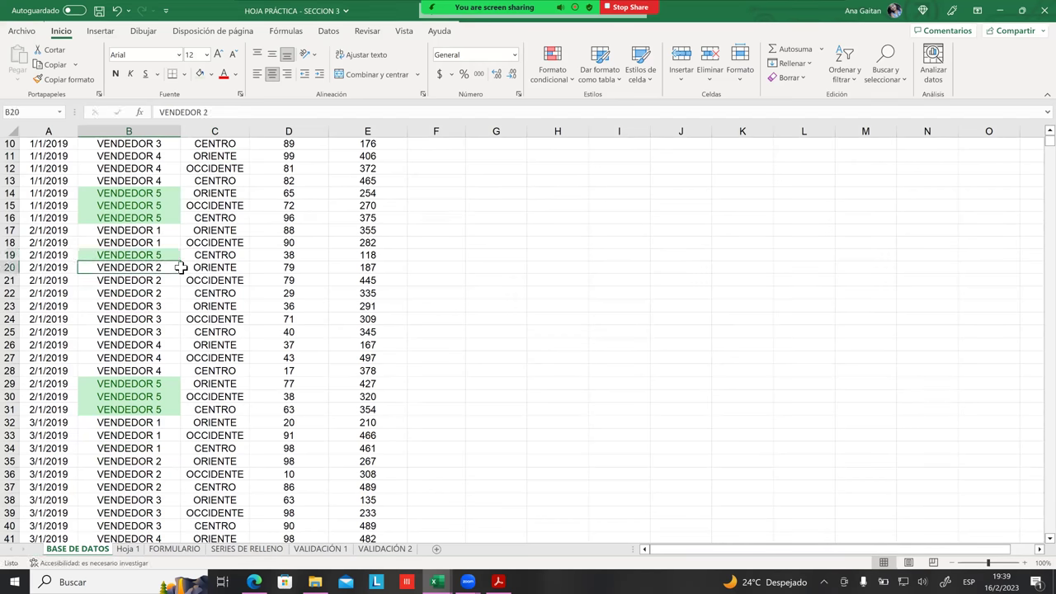
{"action": "left_click", "coordinate": [206, 279]}
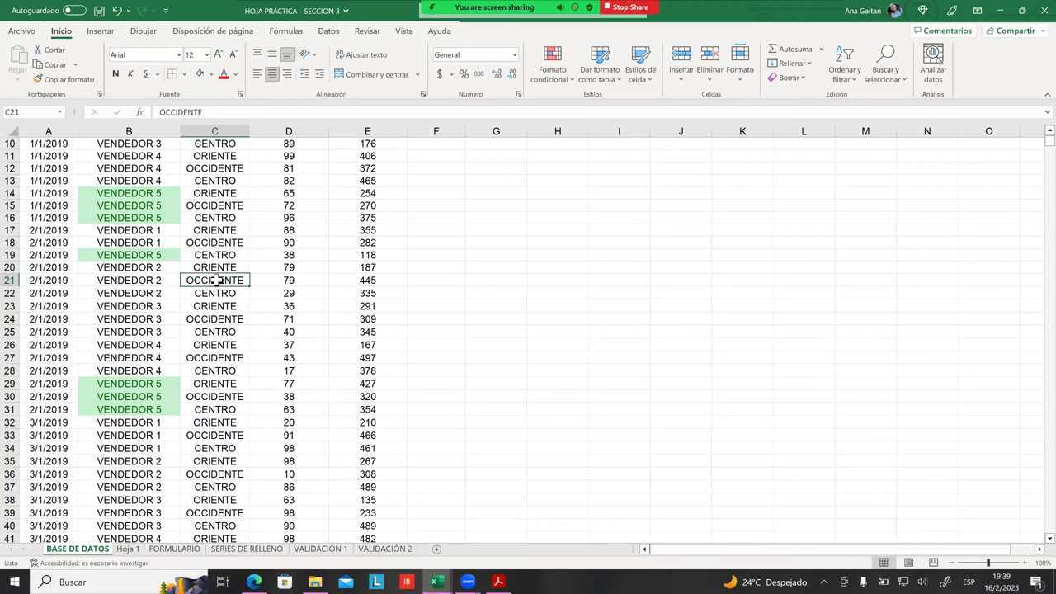
{"action": "left_click", "coordinate": [165, 256]}
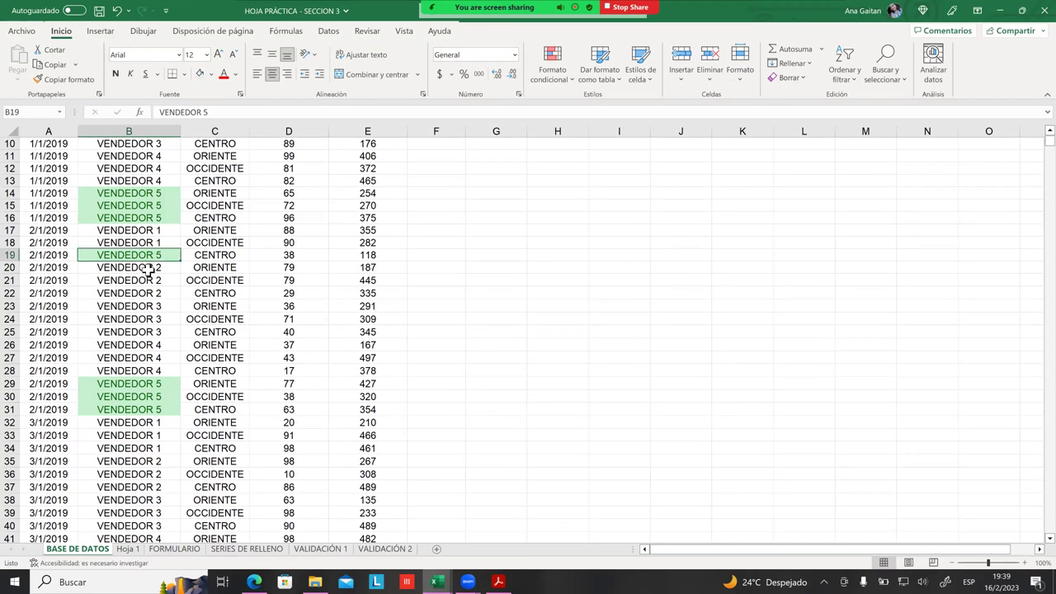
{"action": "left_click", "coordinate": [152, 279]}
{"action": "left_click", "coordinate": [155, 257]}
{"action": "left_click", "coordinate": [157, 267]}
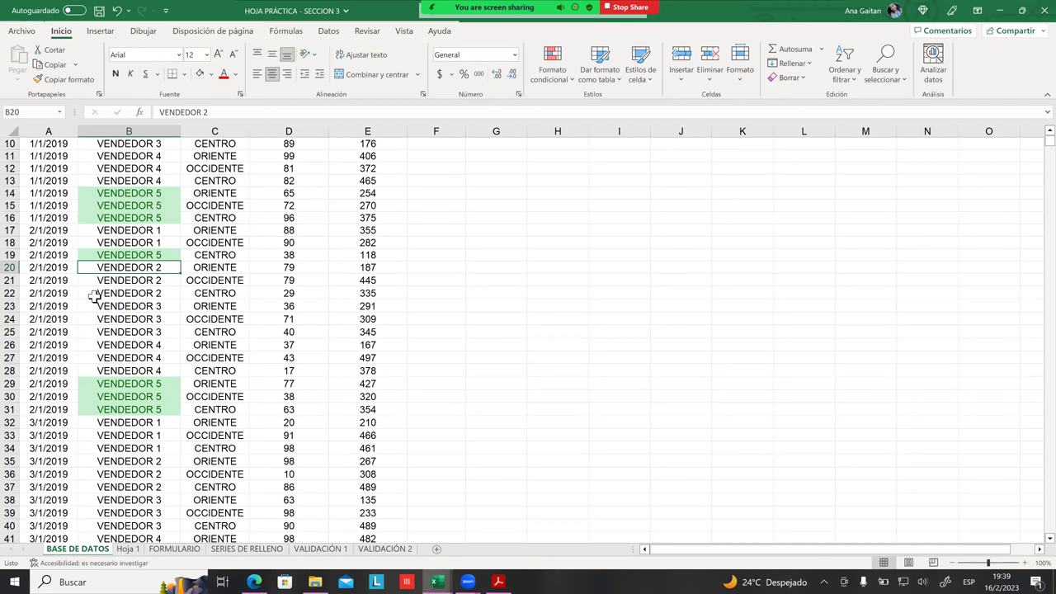
{"action": "scroll", "coordinate": [90, 295], "scroll_direction": "up", "scroll_amount": 3}
Add a Texto que contiene rule on column B: VENDEDOR 1 gets Relleno amarillo con texto amarillo oscuro.
{"action": "left_click", "coordinate": [139, 132]}
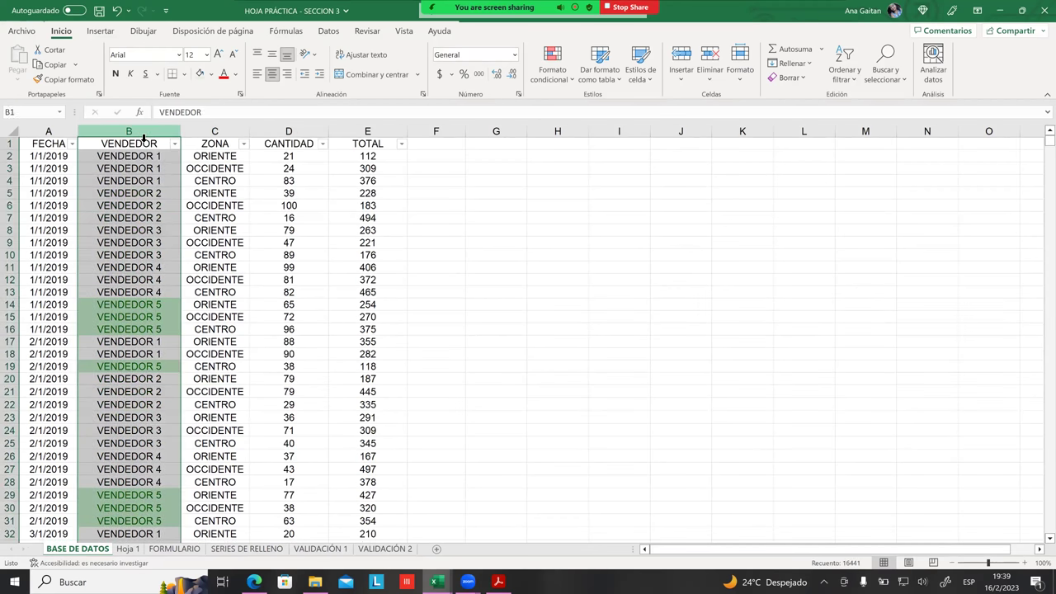
{"action": "left_click", "coordinate": [548, 76]}
{"action": "mouse_move", "coordinate": [611, 105]}
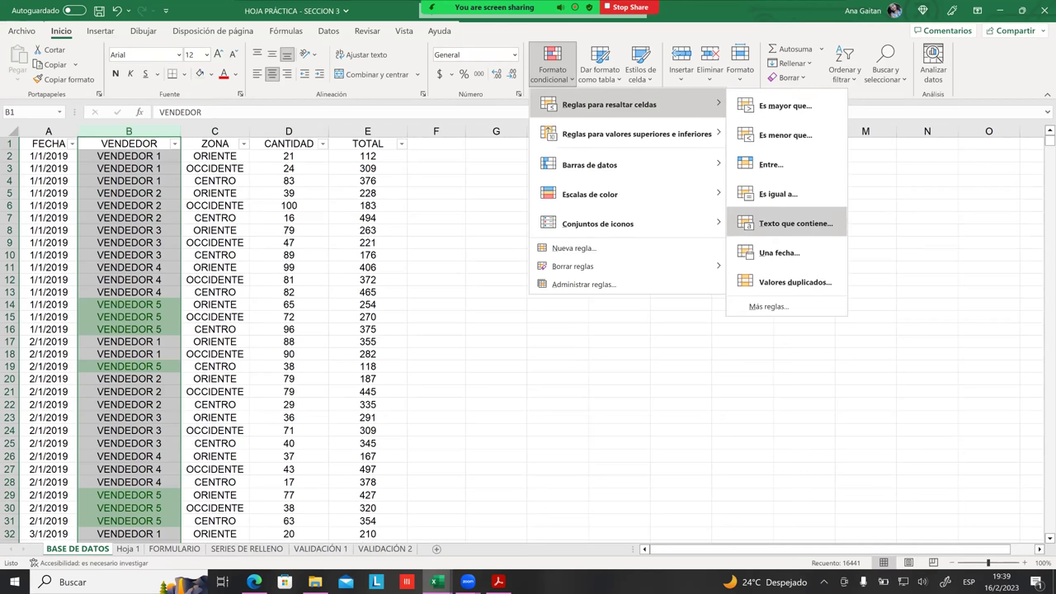
{"action": "left_click", "coordinate": [794, 223]}
{"action": "type", "text": "VENDEDOR 1"}
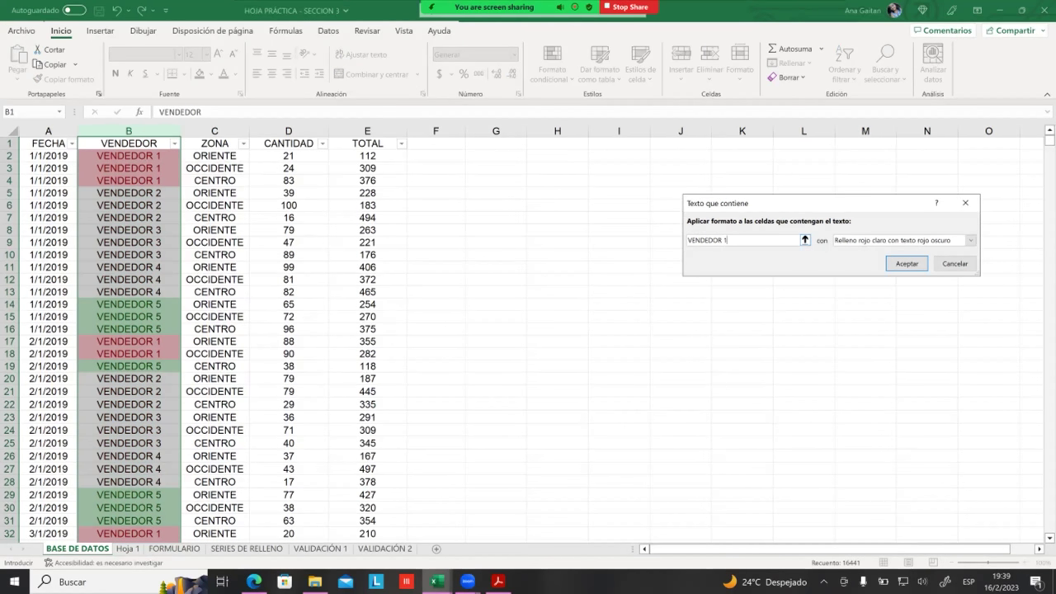
{"action": "left_click", "coordinate": [970, 240]}
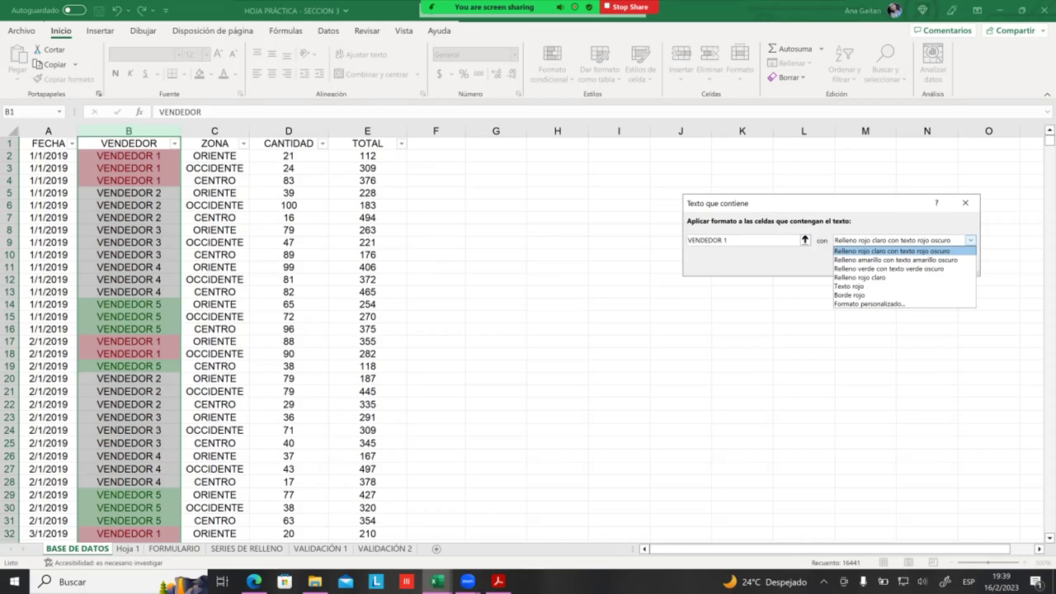
{"action": "left_click", "coordinate": [895, 259]}
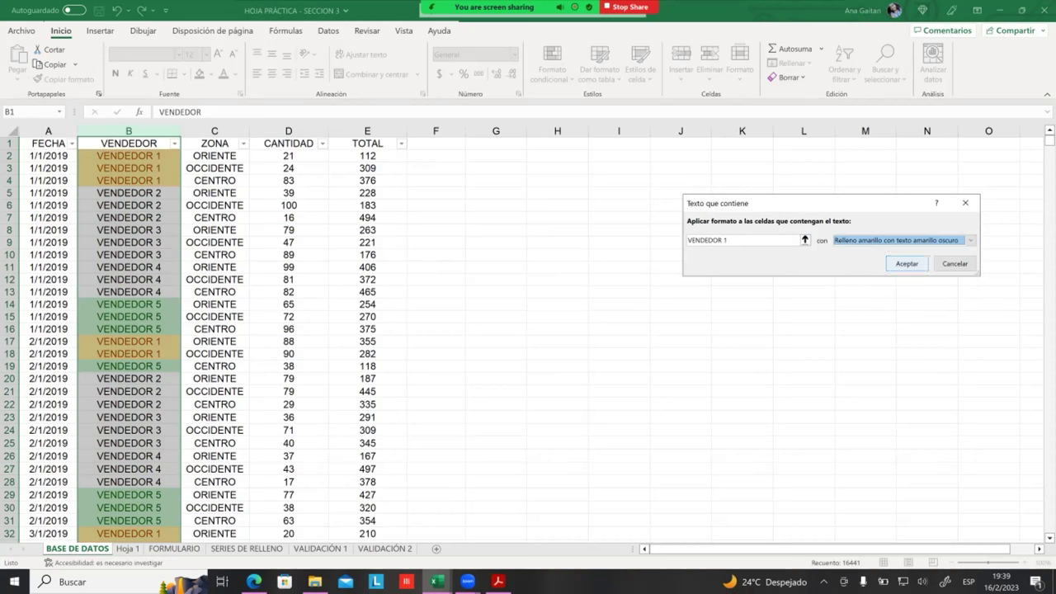
{"action": "left_click", "coordinate": [907, 263]}
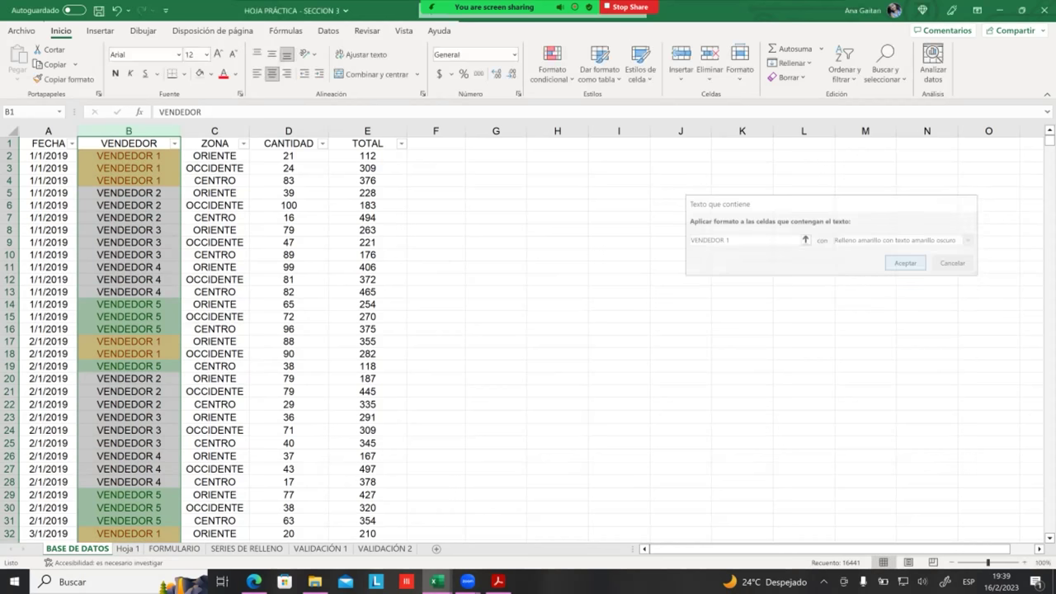
{"action": "left_click", "coordinate": [301, 267]}
{"action": "left_click", "coordinate": [156, 205]}
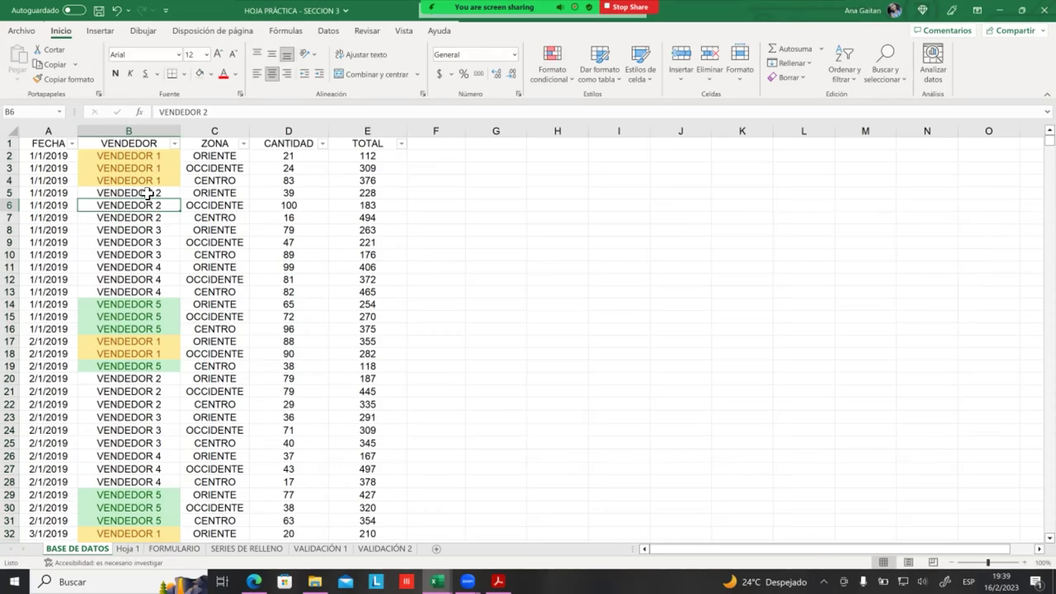
Start a Texto que contiene rule on column B matching VENDEDOR 2 with Formato personalizado.
{"action": "left_click", "coordinate": [145, 143]}
{"action": "left_click", "coordinate": [149, 132]}
{"action": "left_click", "coordinate": [553, 66]}
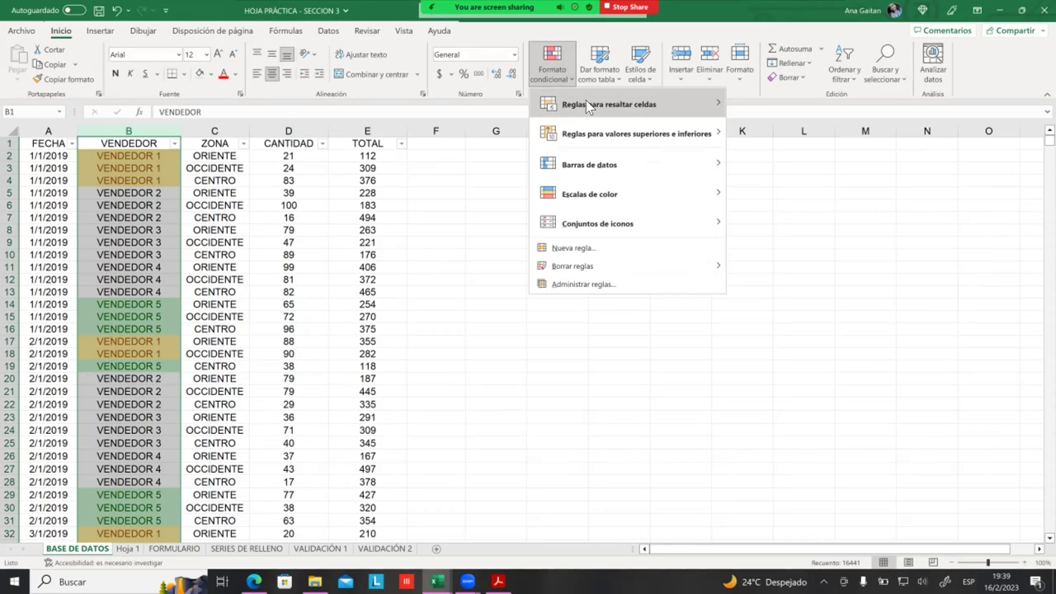
{"action": "mouse_move", "coordinate": [586, 100]}
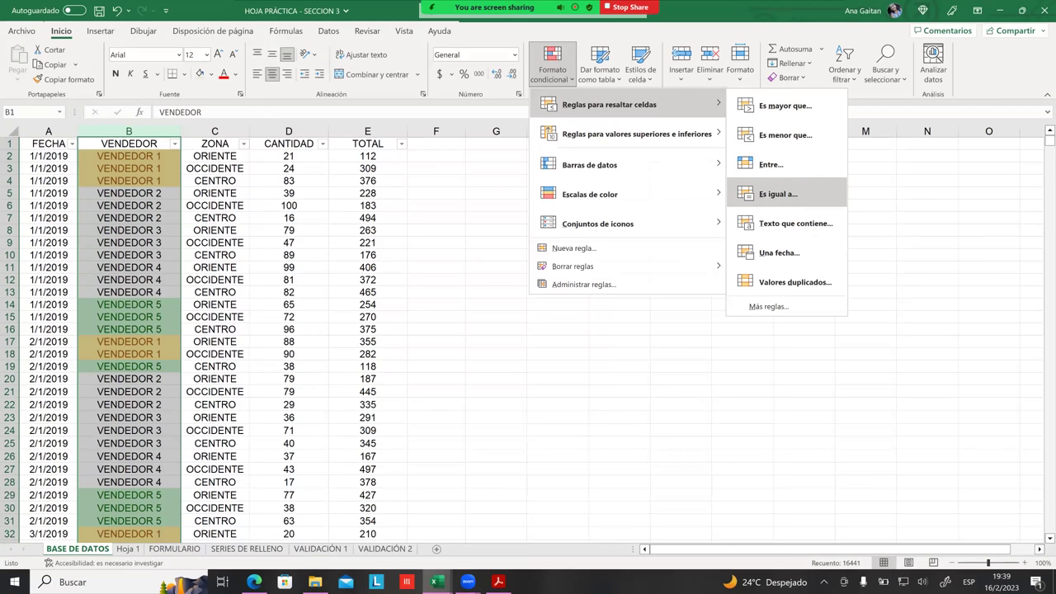
{"action": "left_click", "coordinate": [792, 223]}
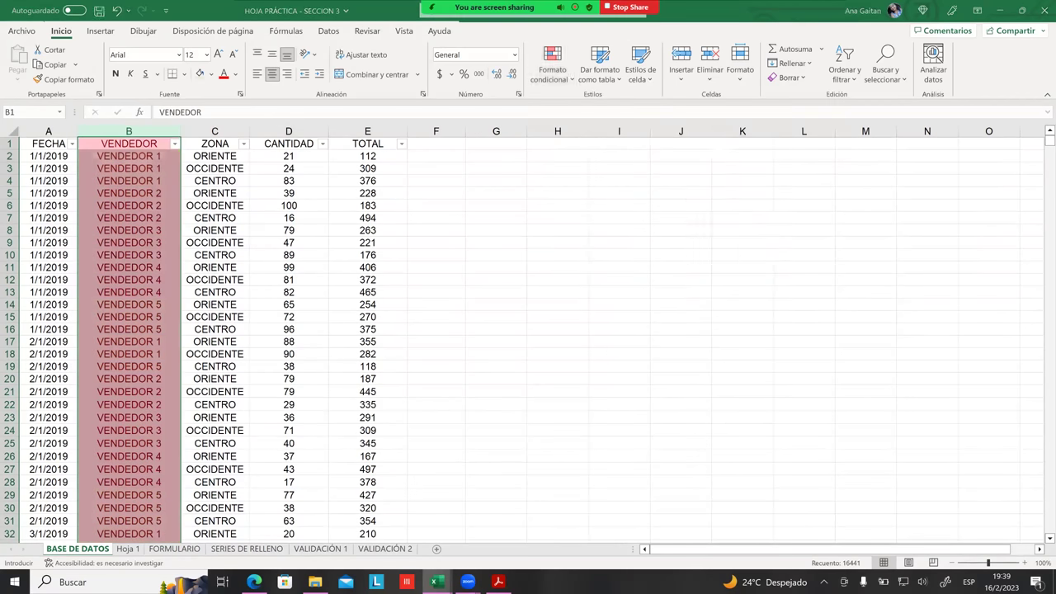
{"action": "key", "text": "End"}
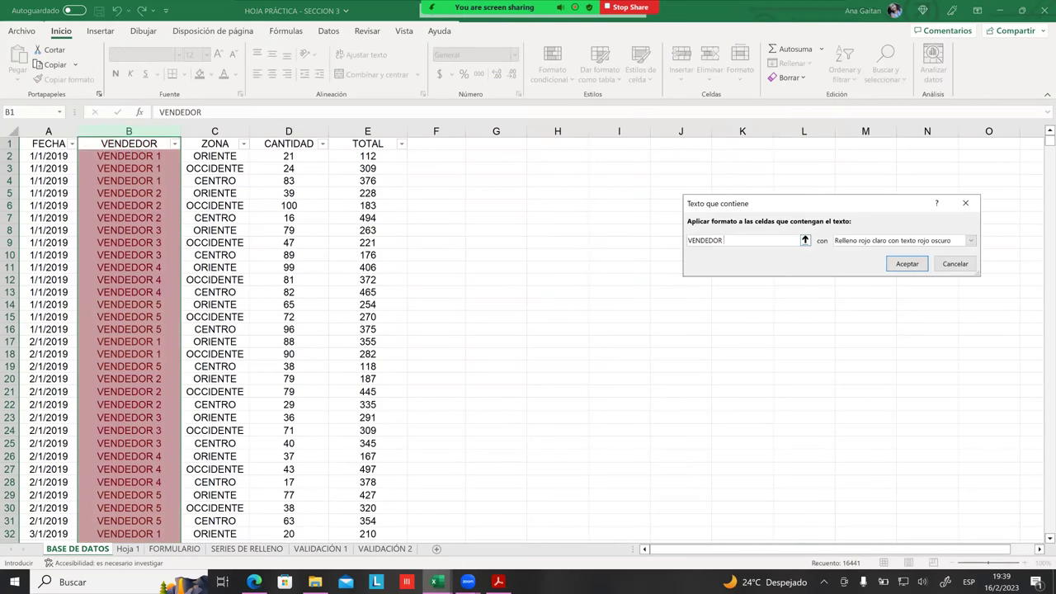
{"action": "type", "text": "2"}
{"action": "left_click", "coordinate": [971, 240]}
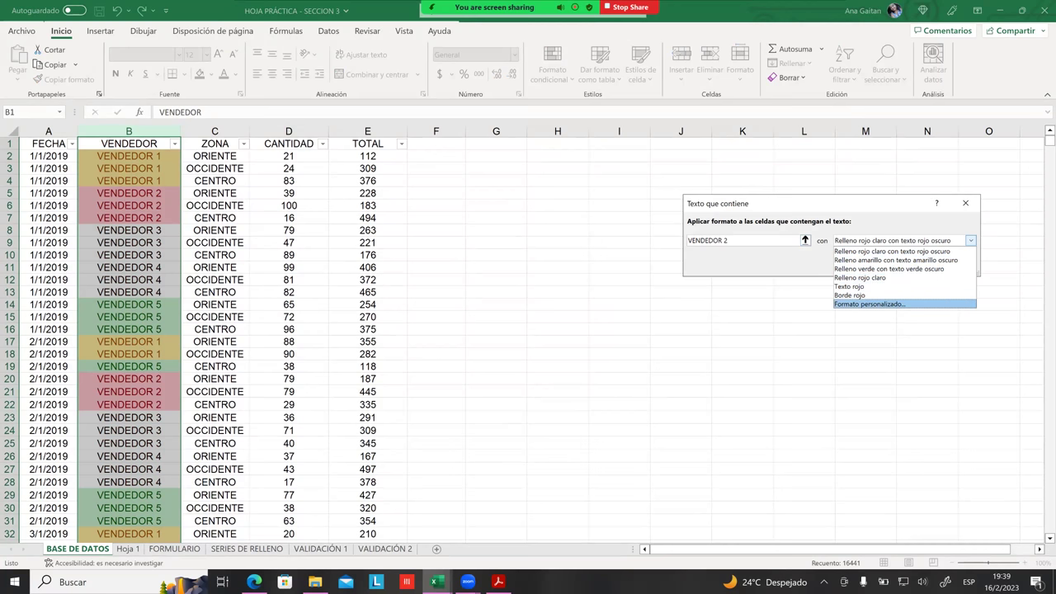
{"action": "left_click", "coordinate": [869, 304]}
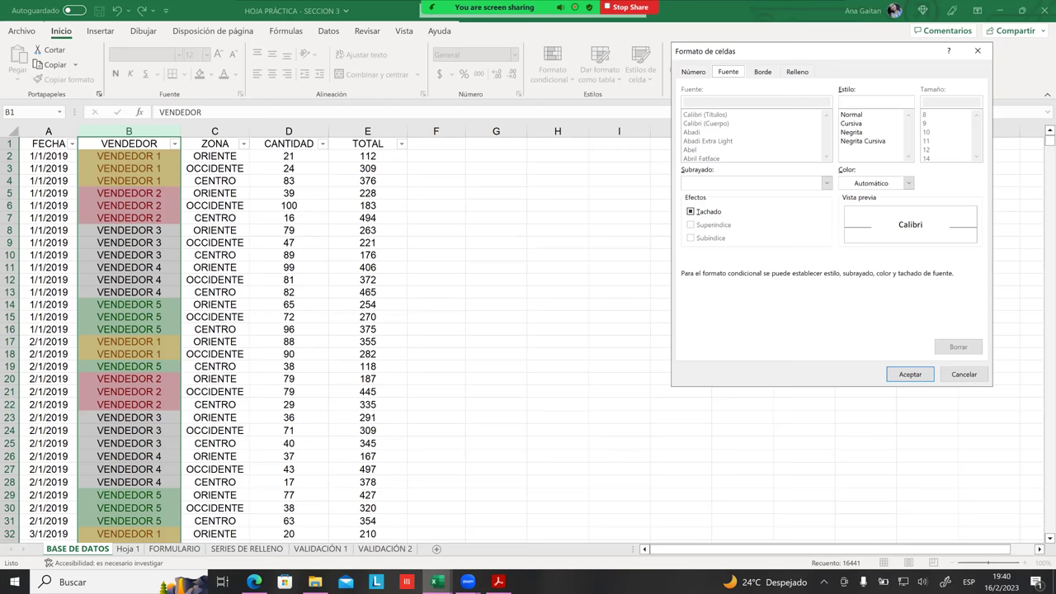
Give the VENDEDOR 2 custom format a light-blue background fill.
{"action": "left_click", "coordinate": [797, 72]}
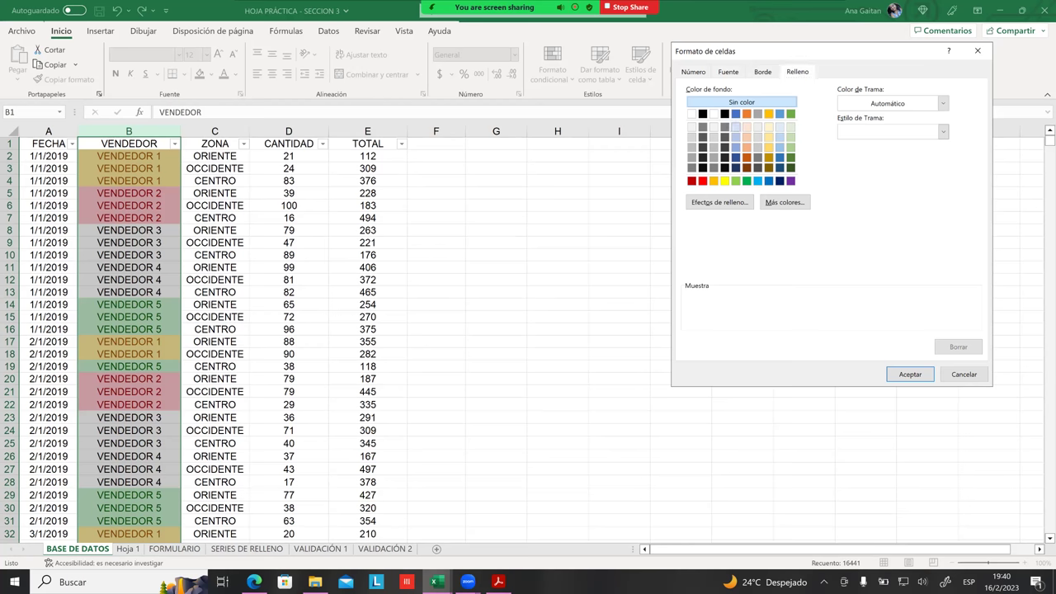
{"action": "left_click", "coordinate": [736, 126]}
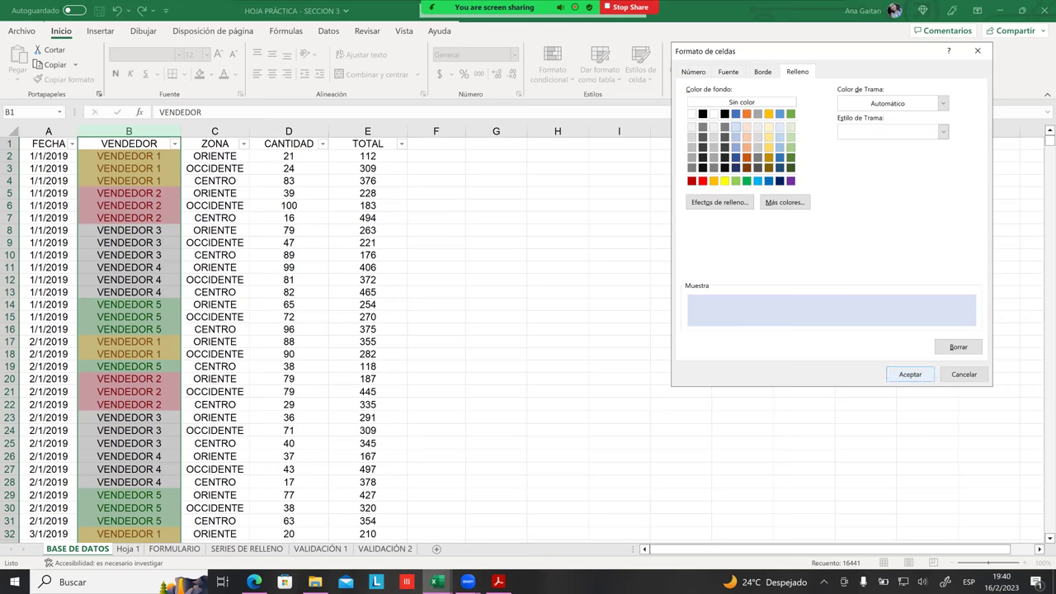
{"action": "left_click", "coordinate": [728, 72]}
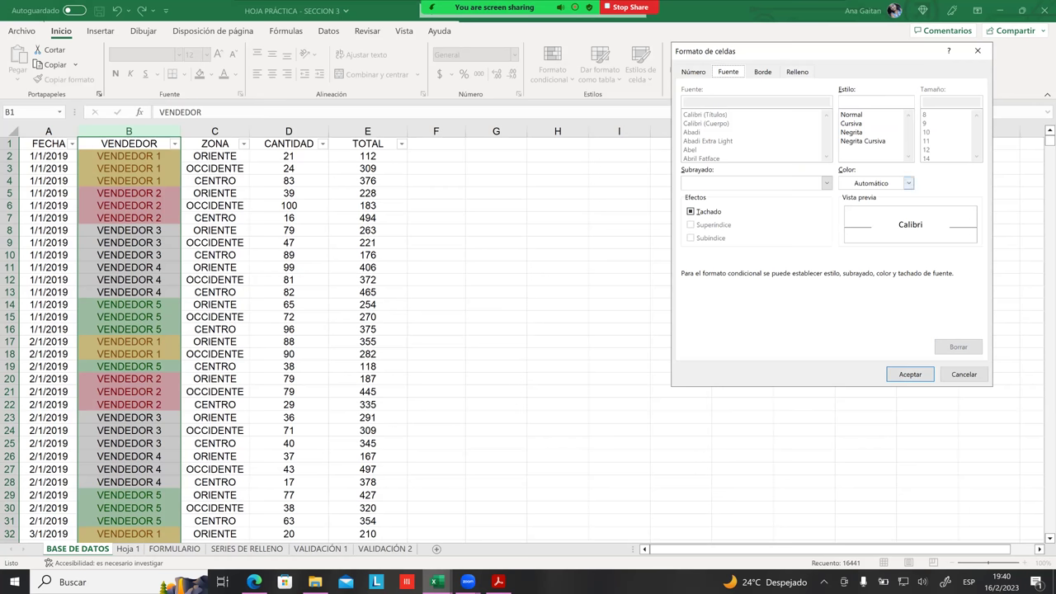
Set the VENDEDOR 2 font colour to Azul Énfasis 1 and apply the rule.
{"action": "left_click", "coordinate": [908, 183]}
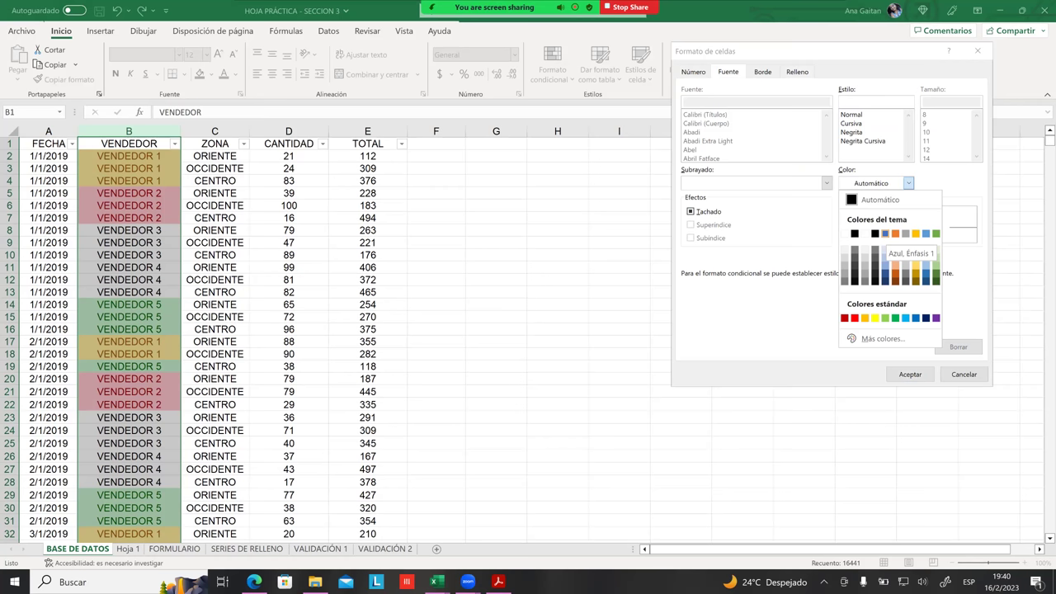
{"action": "left_click", "coordinate": [886, 233]}
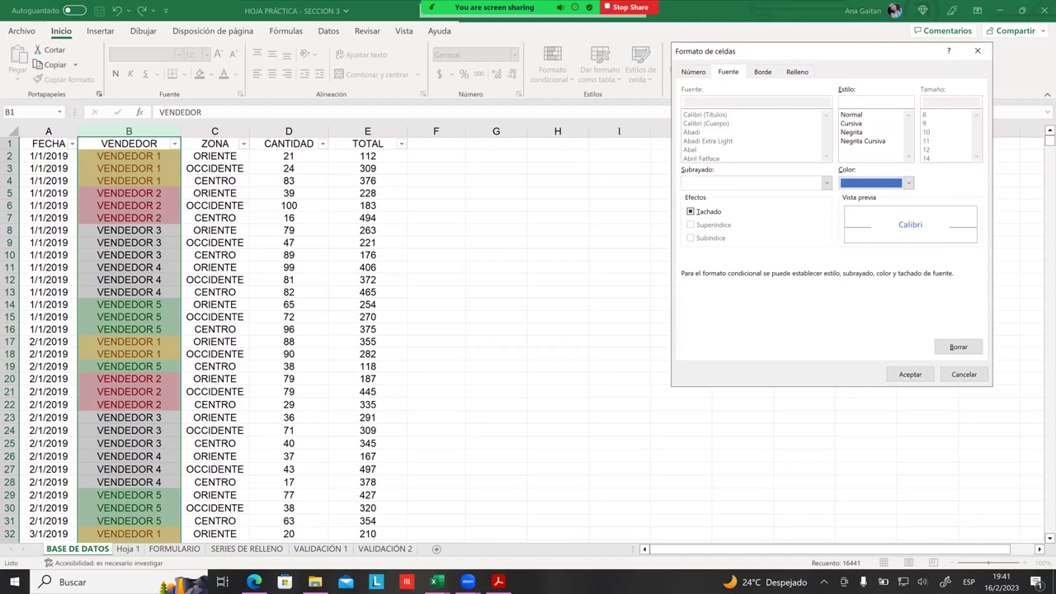
{"action": "left_click", "coordinate": [797, 72]}
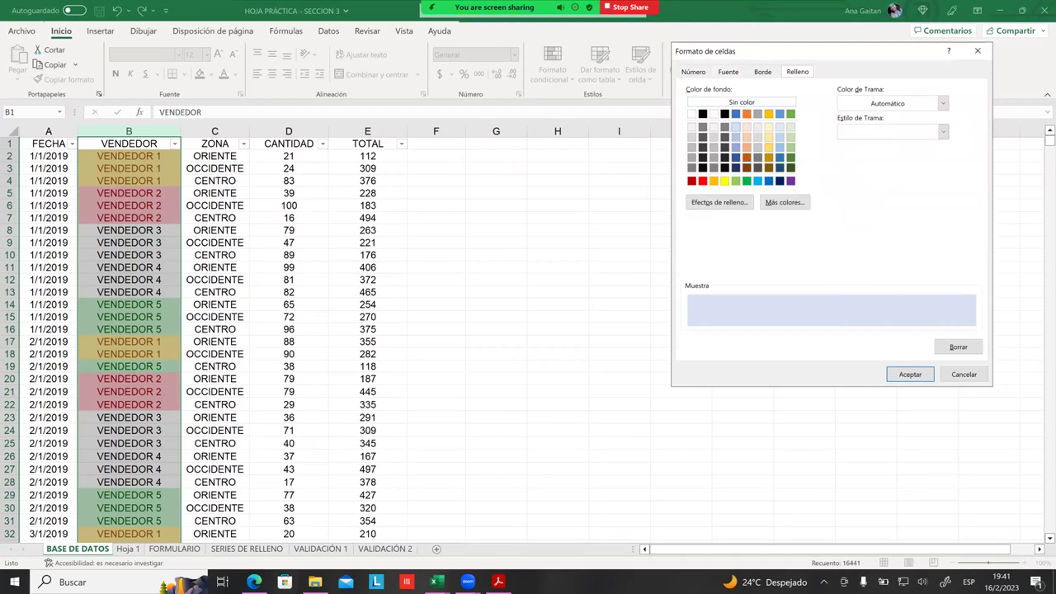
{"action": "left_click", "coordinate": [911, 373]}
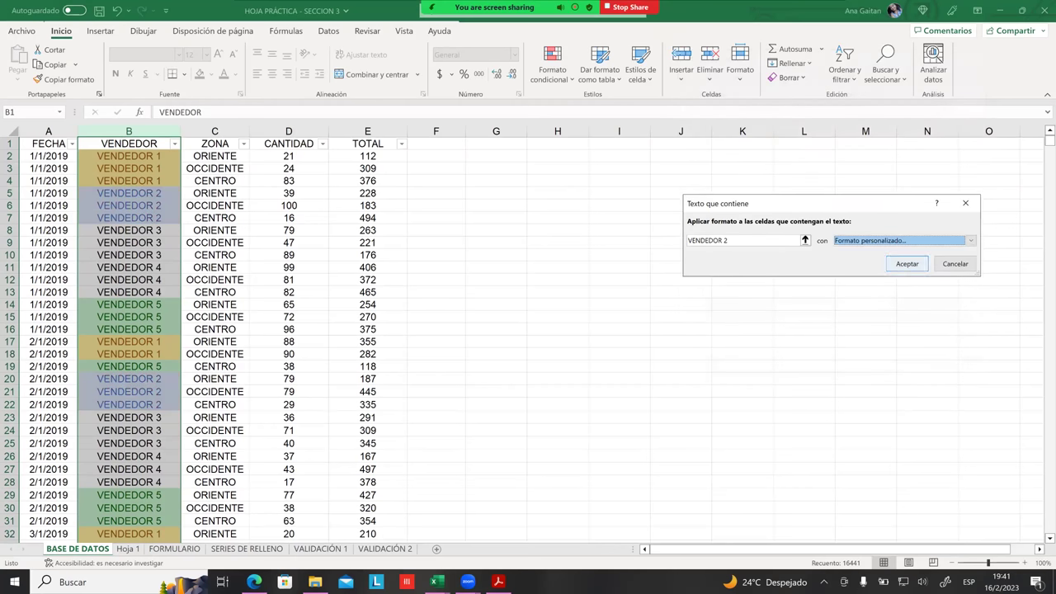
{"action": "left_click", "coordinate": [908, 264]}
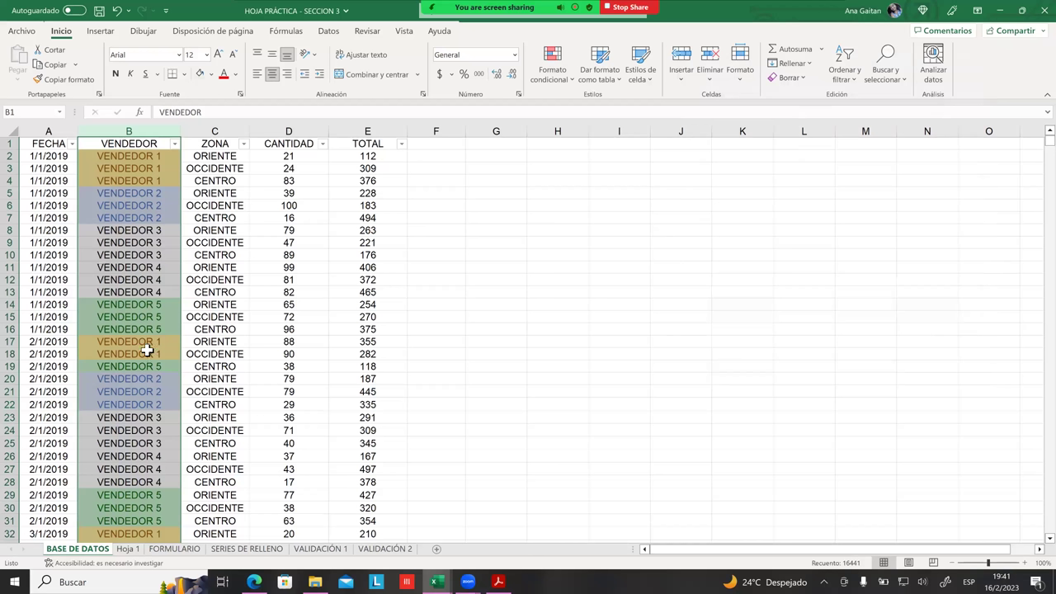
Start a Texto que contiene rule matching VENDEDOR 3 with a custom format.
{"action": "left_click", "coordinate": [567, 69]}
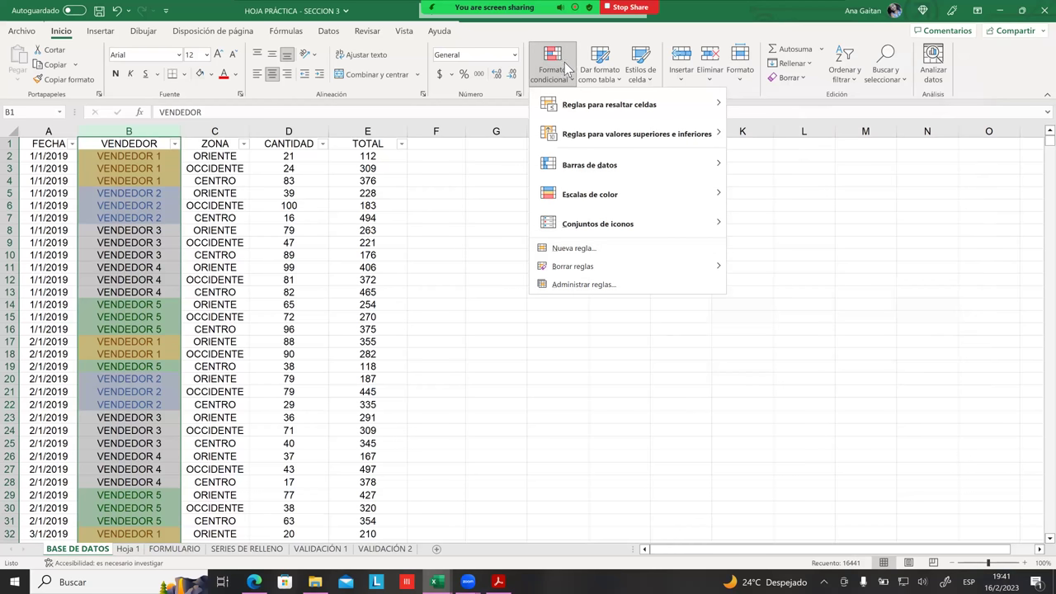
{"action": "mouse_move", "coordinate": [667, 105]}
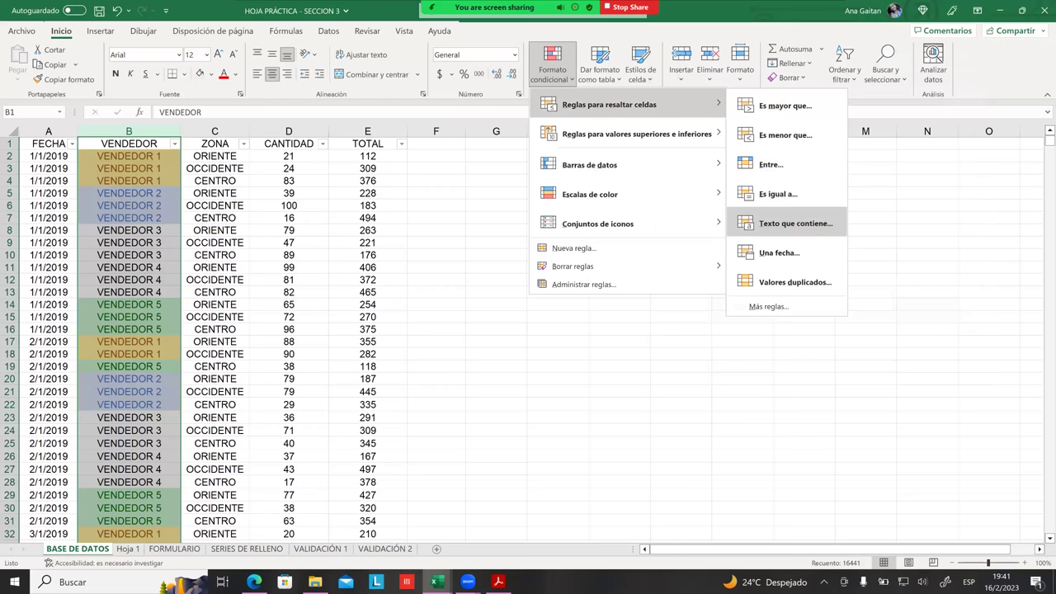
{"action": "left_click", "coordinate": [795, 223]}
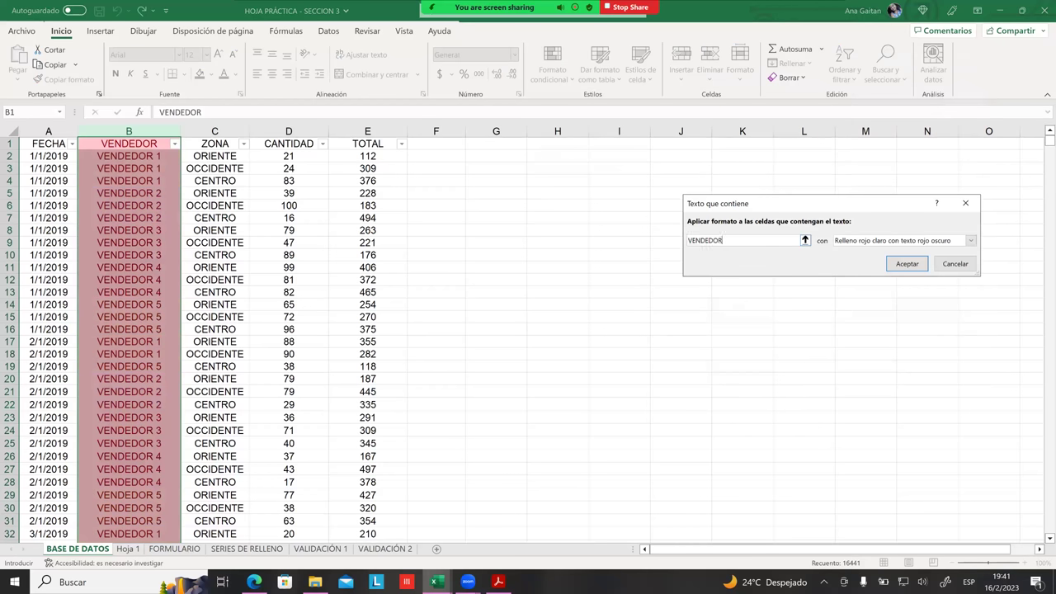
{"action": "type", "text": " 3"}
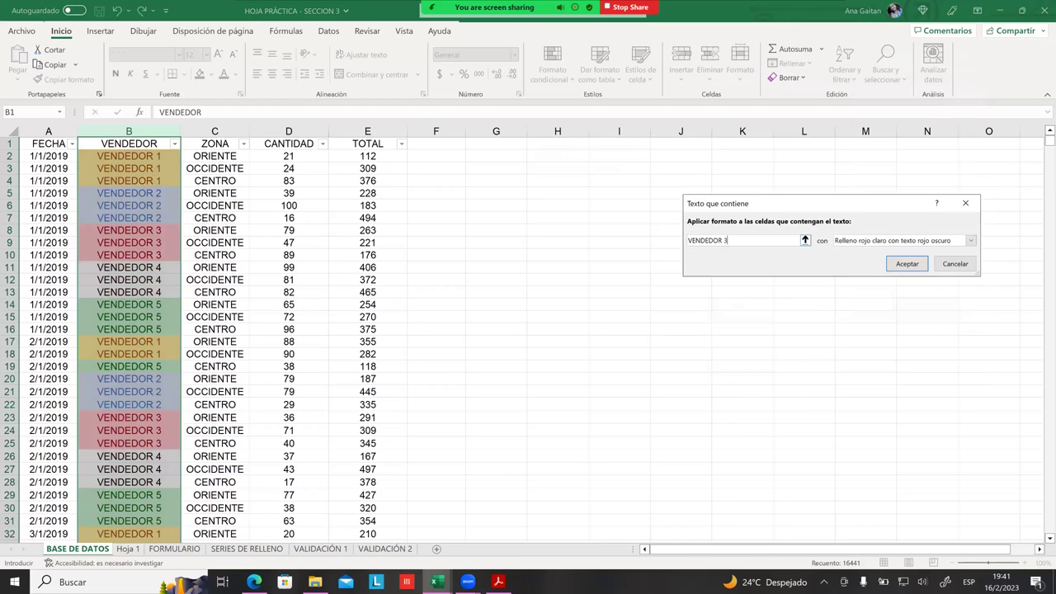
{"action": "key", "text": "Tab"}
{"action": "key", "text": "alt+Down"}
{"action": "key", "text": "Down"}
{"action": "key", "text": "Down"}
{"action": "key", "text": "Down"}
{"action": "key", "text": "Down"}
{"action": "key", "text": "Down"}
{"action": "key", "text": "Down"}
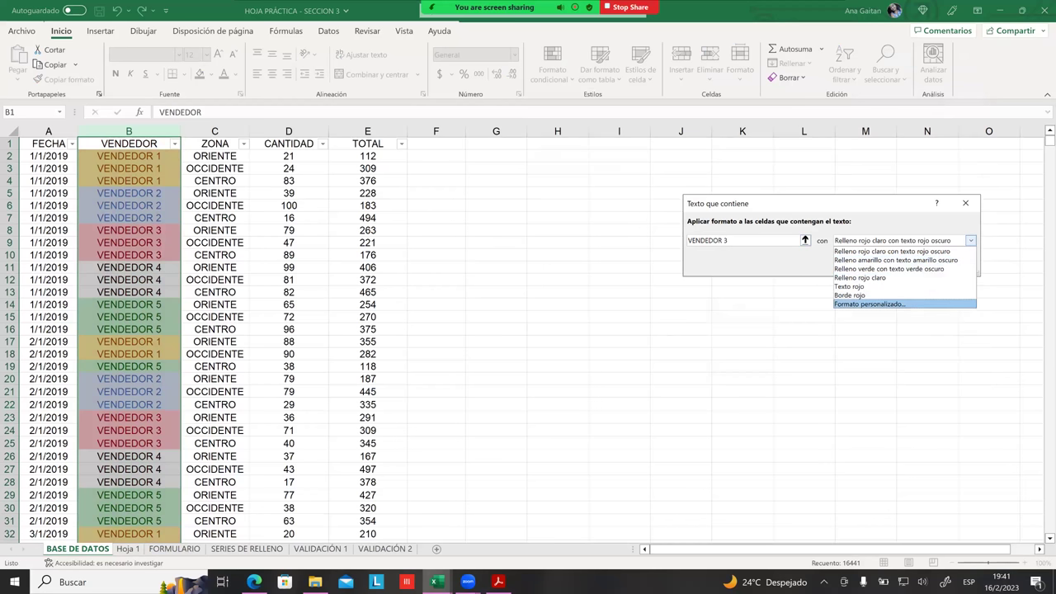
{"action": "key", "text": "Return"}
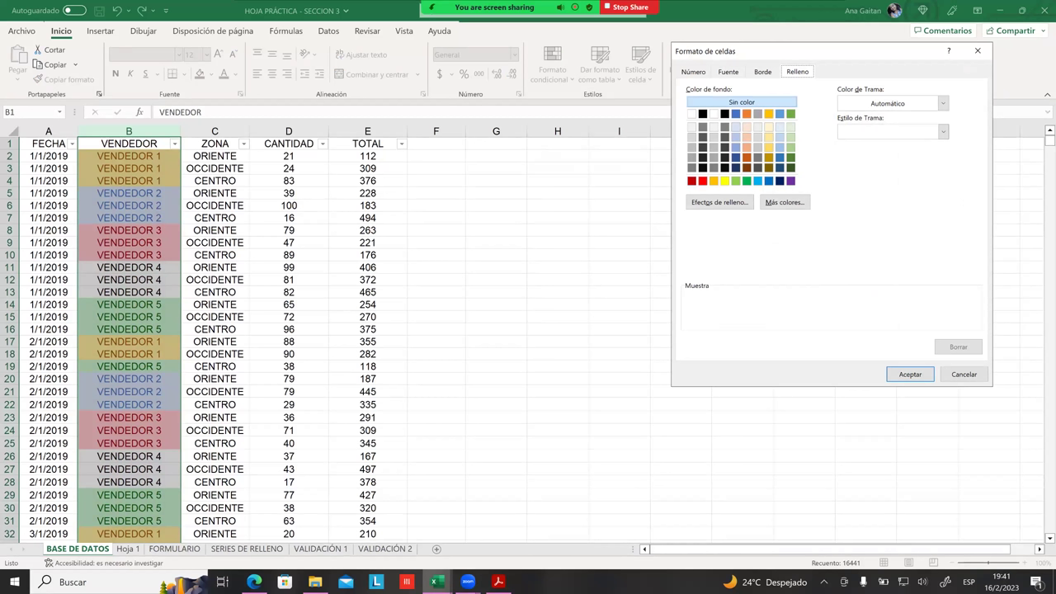
Choose a pale pink fill from Más colores for the VENDEDOR 3 format.
{"action": "left_click", "coordinate": [784, 203]}
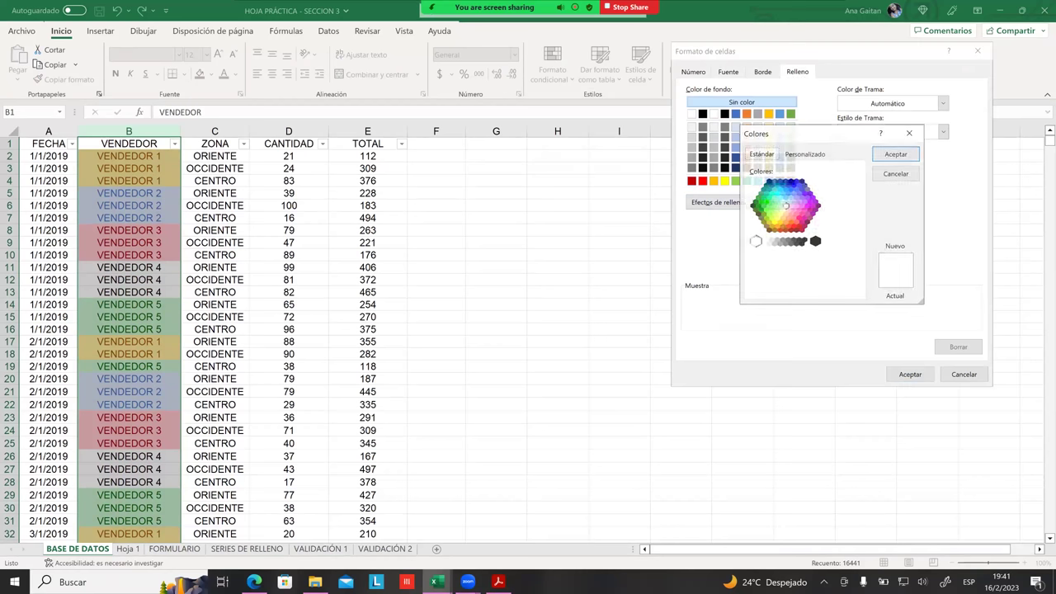
{"action": "left_click", "coordinate": [795, 205]}
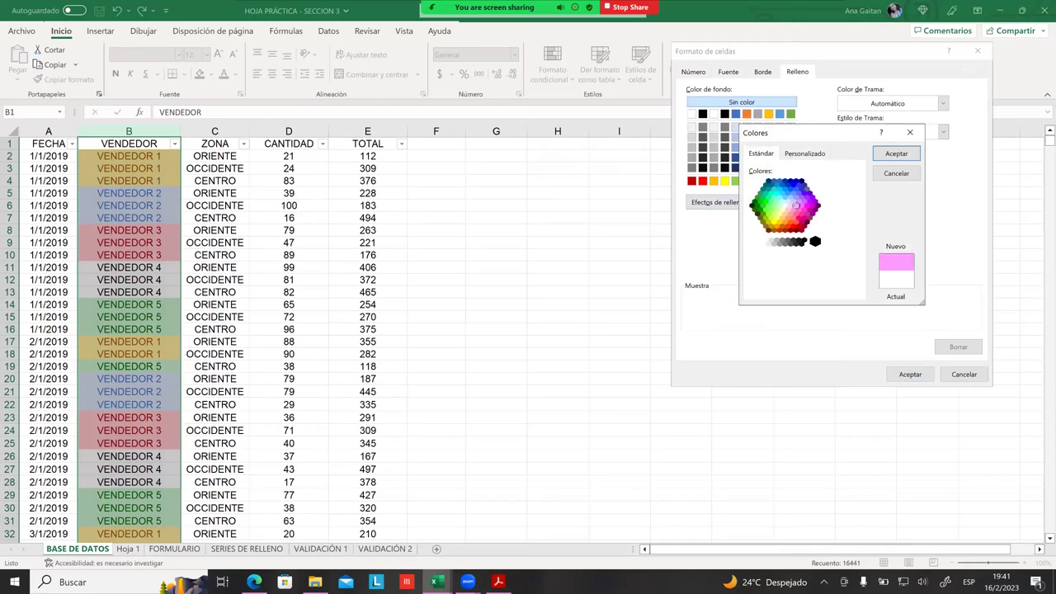
{"action": "left_click", "coordinate": [791, 205]}
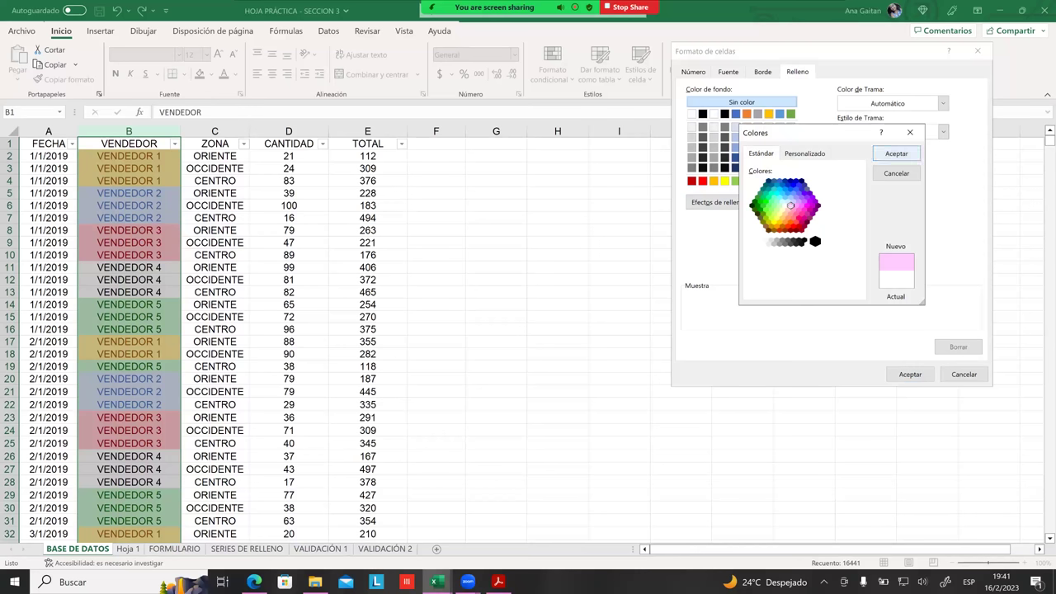
{"action": "left_click", "coordinate": [896, 154]}
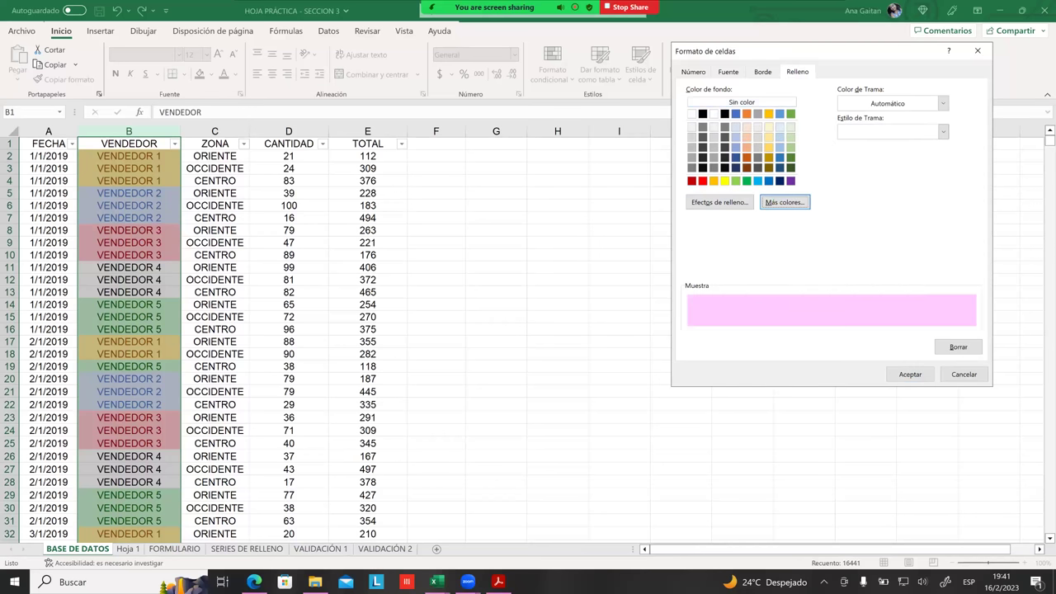
Set the VENDEDOR 3 font colour to purple and apply the rule.
{"action": "left_click", "coordinate": [728, 72]}
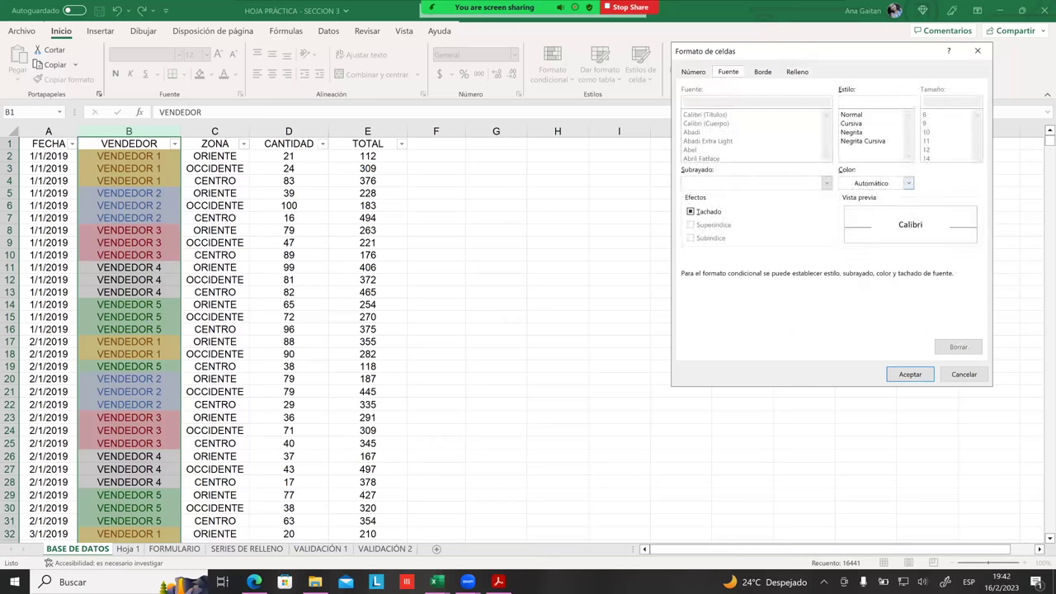
{"action": "left_click", "coordinate": [908, 182]}
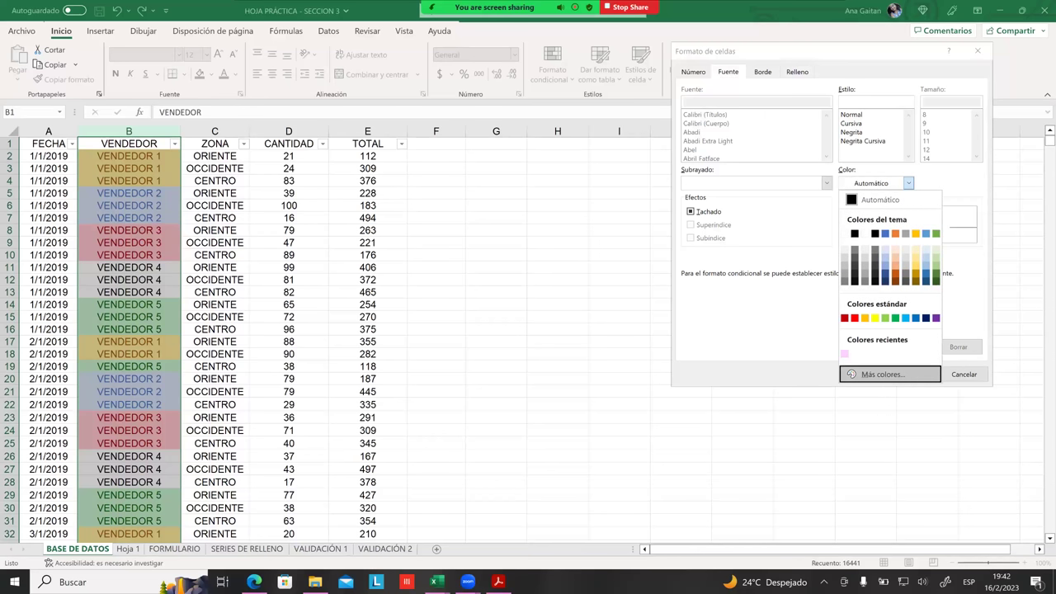
{"action": "left_click", "coordinate": [884, 374]}
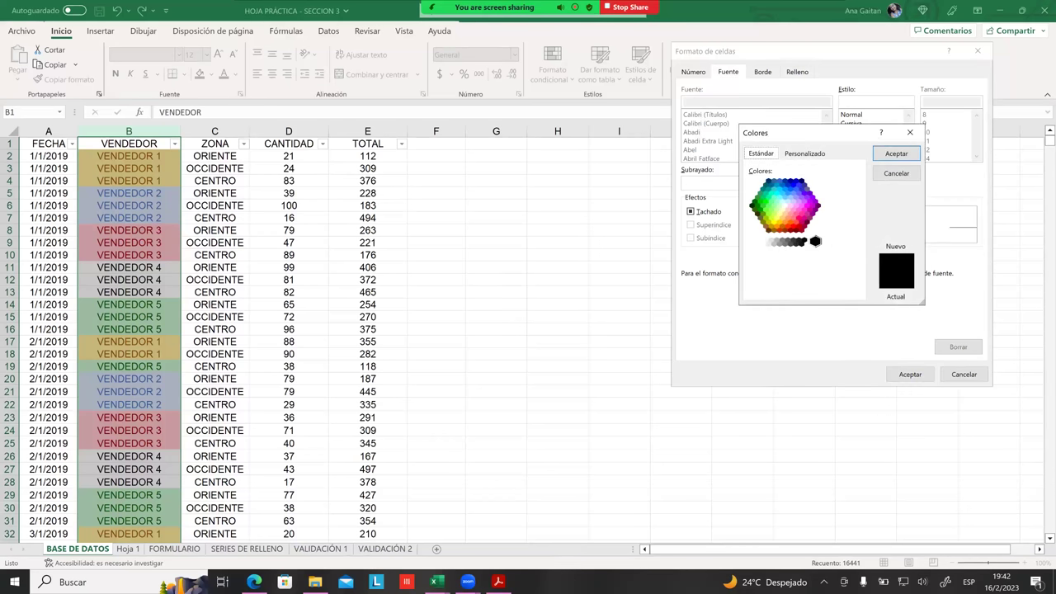
{"action": "left_click", "coordinate": [818, 205]}
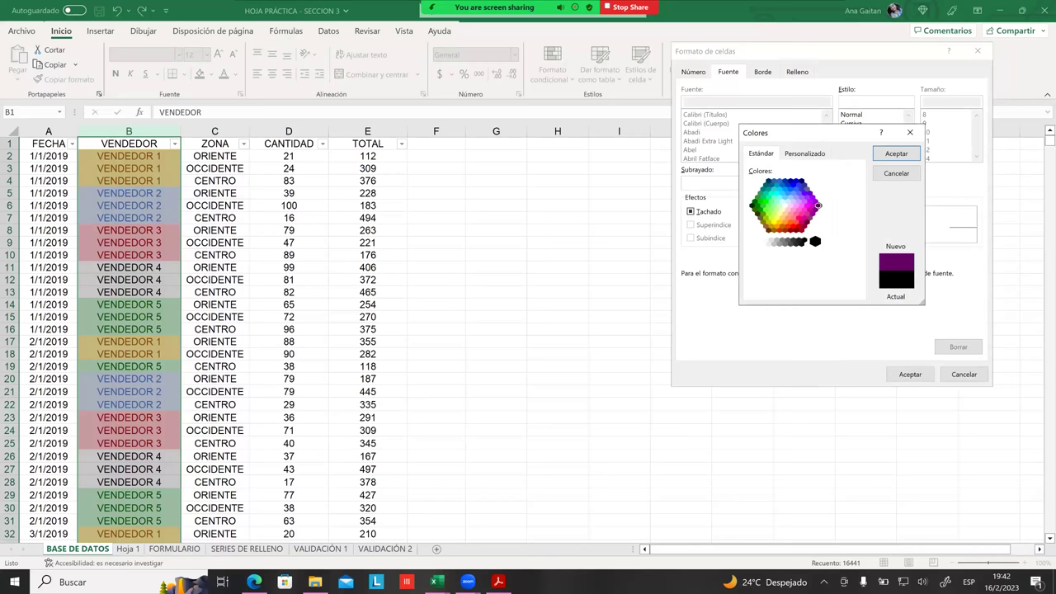
{"action": "left_click", "coordinate": [896, 154]}
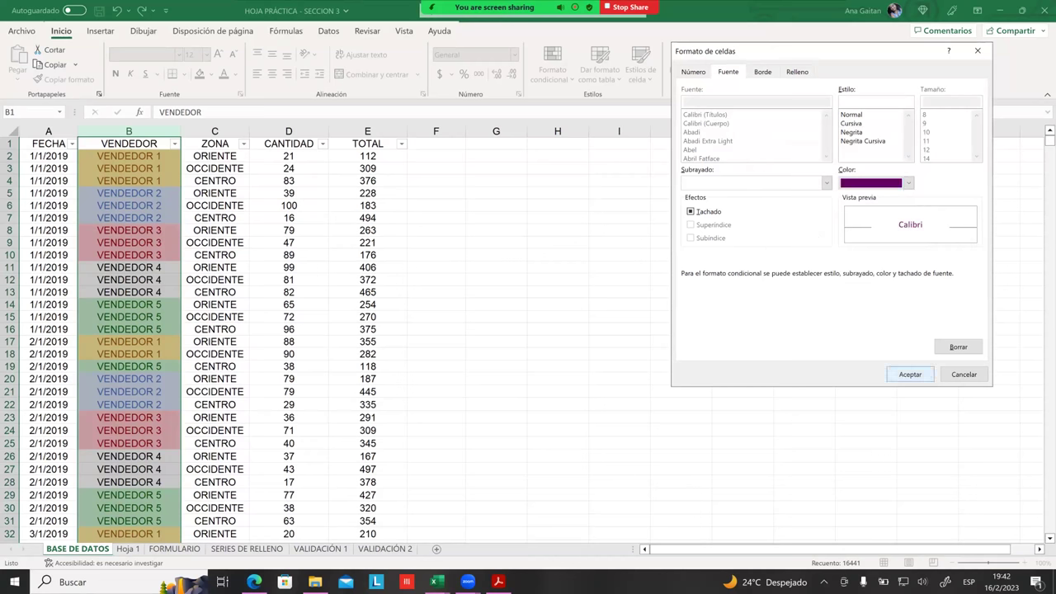
{"action": "left_click", "coordinate": [911, 374]}
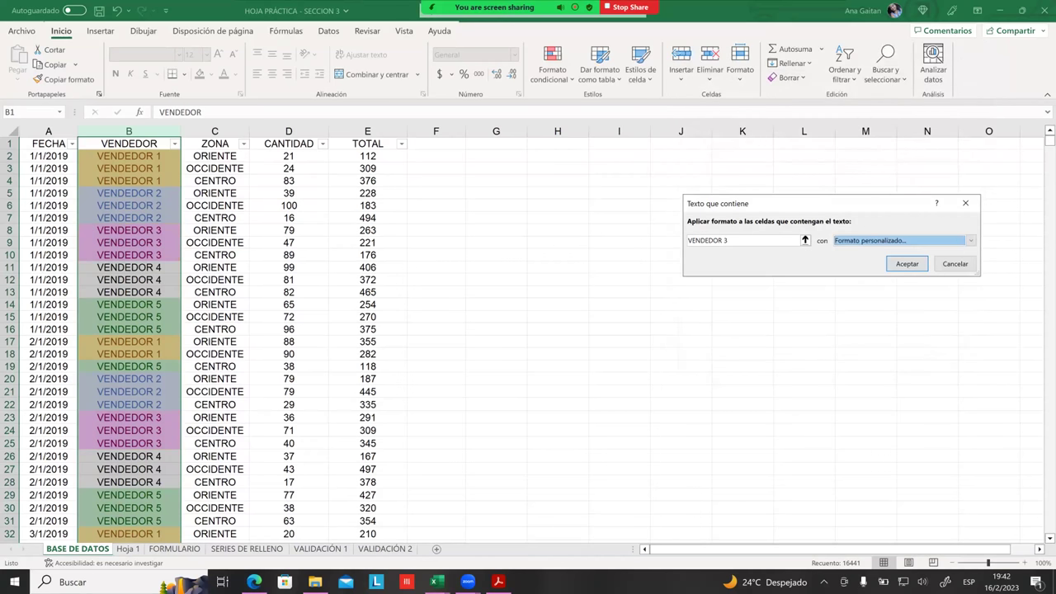
{"action": "left_click", "coordinate": [907, 263]}
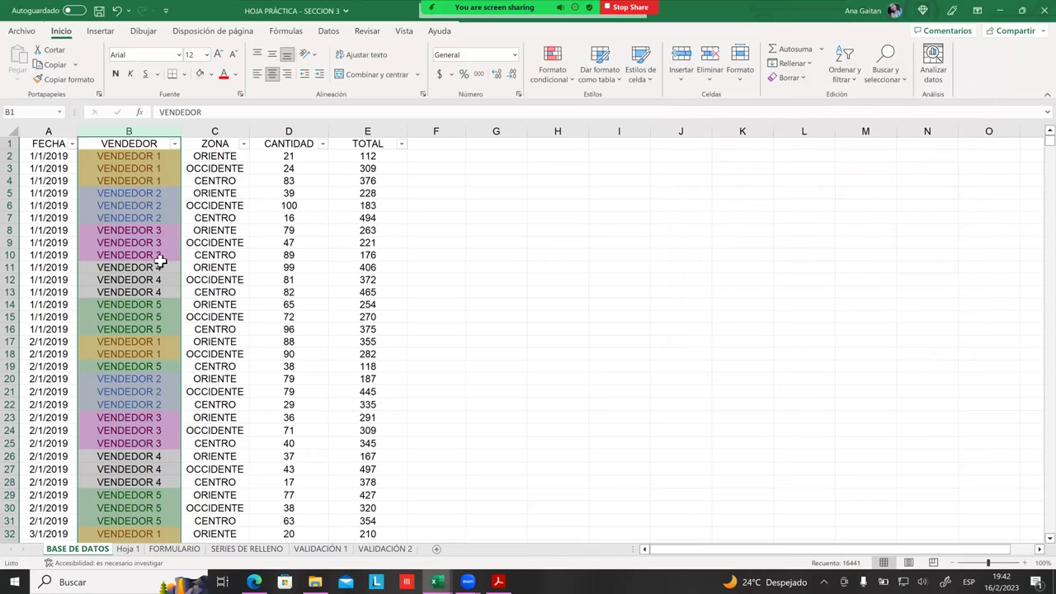
Add a Texto que contiene rule: VENDEDOR 4 gets Relleno rojo claro con texto rojo oscuro.
{"action": "scroll", "coordinate": [157, 261], "scroll_direction": "down", "scroll_amount": 1}
{"action": "scroll", "coordinate": [157, 261], "scroll_direction": "down", "scroll_amount": 1}
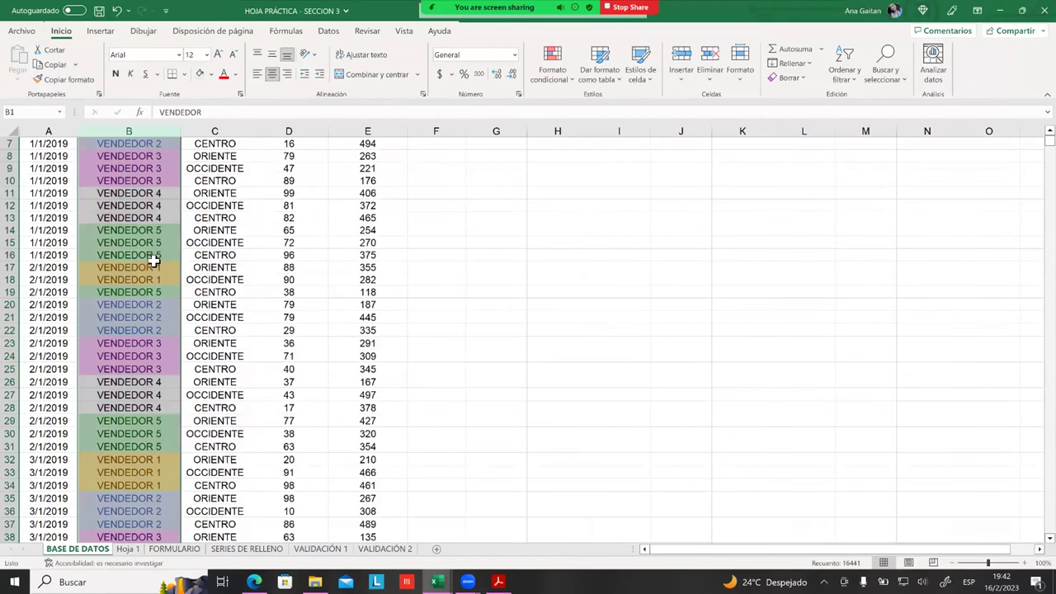
{"action": "left_click", "coordinate": [553, 66]}
{"action": "mouse_move", "coordinate": [615, 107]}
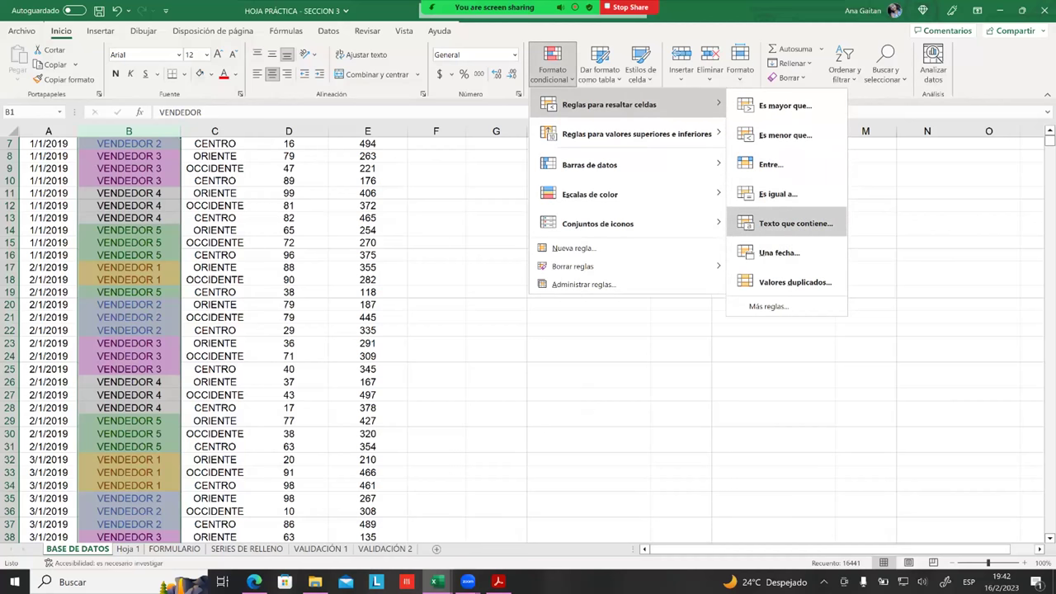
{"action": "left_click", "coordinate": [796, 223]}
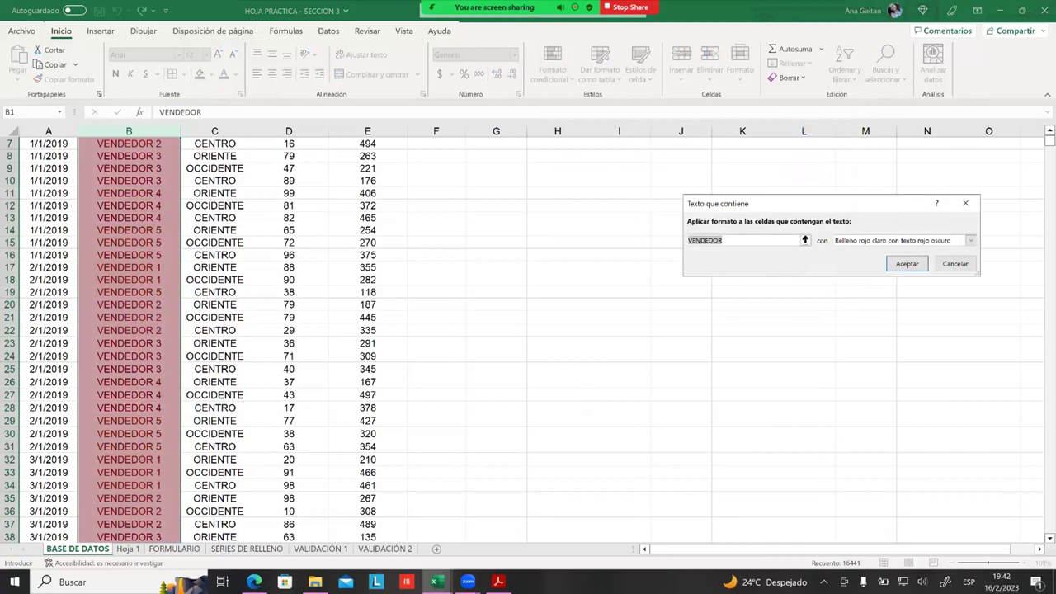
{"action": "type", "text": " 4"}
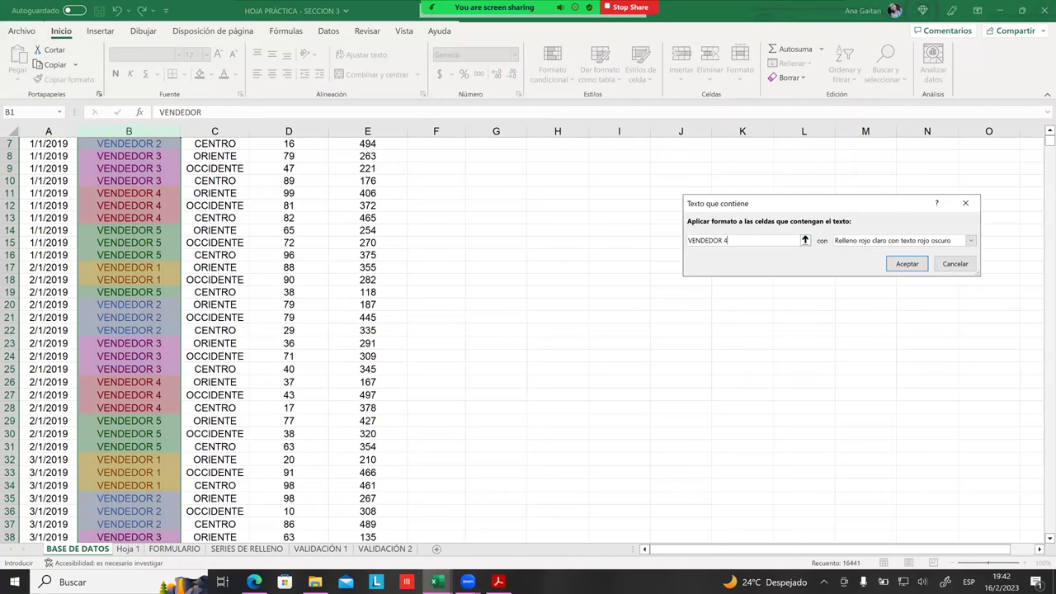
{"action": "left_click", "coordinate": [971, 240]}
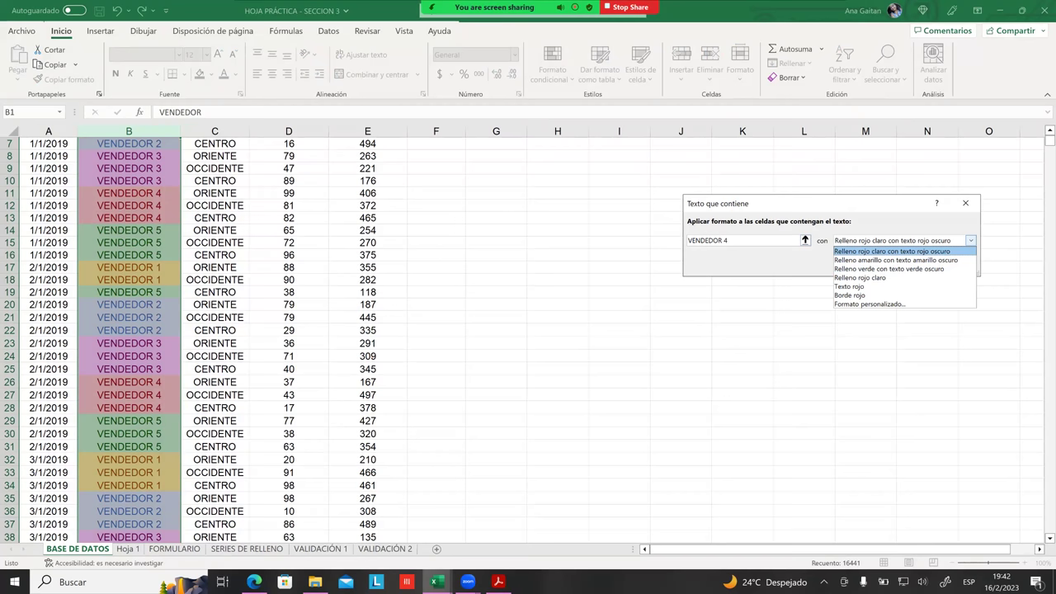
{"action": "key", "text": "Return"}
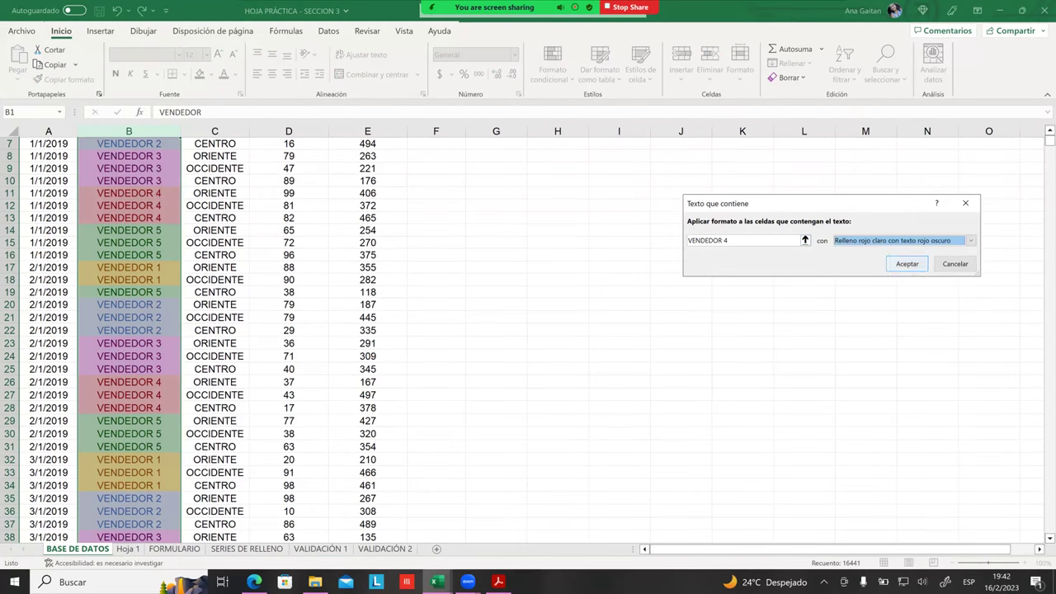
{"action": "key", "text": "Return"}
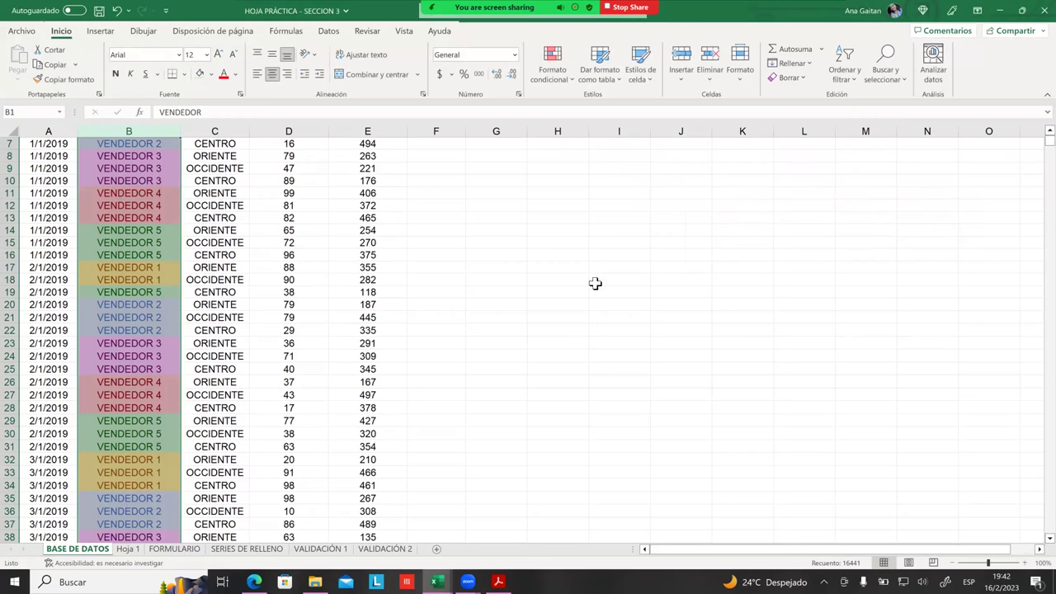
{"action": "scroll", "coordinate": [566, 321], "scroll_direction": "down", "scroll_amount": 1}
{"action": "scroll", "coordinate": [574, 339], "scroll_direction": "down", "scroll_amount": 12}
{"action": "scroll", "coordinate": [578, 344], "scroll_direction": "down", "scroll_amount": 13}
{"action": "scroll", "coordinate": [347, 321], "scroll_direction": "down", "scroll_amount": 11}
{"action": "scroll", "coordinate": [309, 309], "scroll_direction": "down", "scroll_amount": 8}
{"action": "scroll", "coordinate": [302, 319], "scroll_direction": "down", "scroll_amount": 9}
{"action": "scroll", "coordinate": [322, 309], "scroll_direction": "down", "scroll_amount": 6}
{"action": "scroll", "coordinate": [323, 314], "scroll_direction": "down", "scroll_amount": 15}
{"action": "scroll", "coordinate": [342, 302], "scroll_direction": "down", "scroll_amount": 20}
{"action": "scroll", "coordinate": [248, 272], "scroll_direction": "down", "scroll_amount": 7}
{"action": "left_click", "coordinate": [139, 248]}
{"action": "scroll", "coordinate": [137, 256], "scroll_direction": "down", "scroll_amount": 2}
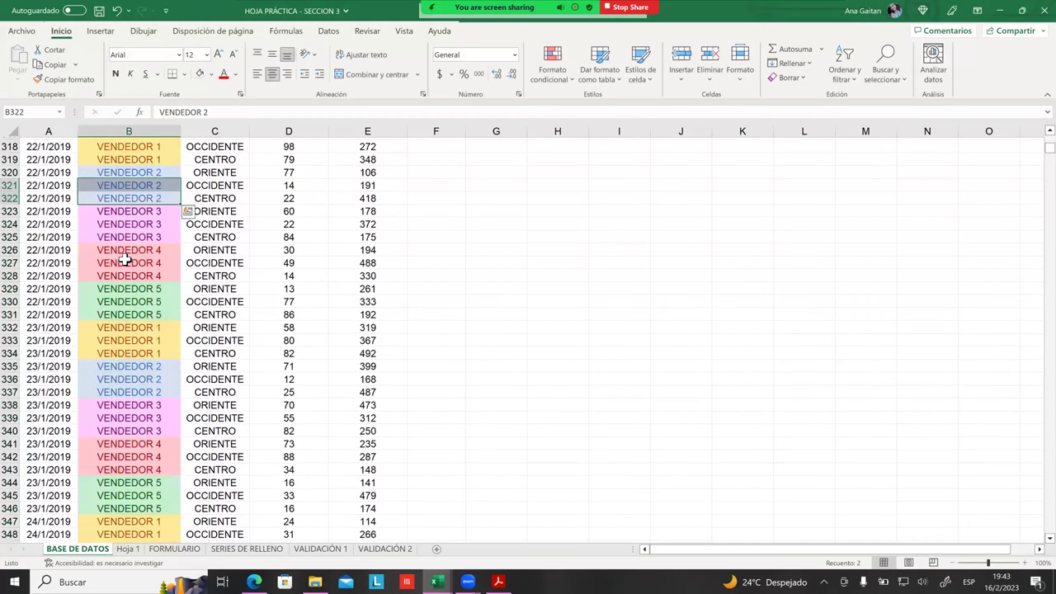
{"action": "scroll", "coordinate": [136, 269], "scroll_direction": "down", "scroll_amount": 14}
{"action": "scroll", "coordinate": [136, 273], "scroll_direction": "down", "scroll_amount": 10}
{"action": "scroll", "coordinate": [132, 281], "scroll_direction": "down", "scroll_amount": 9}
{"action": "scroll", "coordinate": [134, 283], "scroll_direction": "down", "scroll_amount": 20}
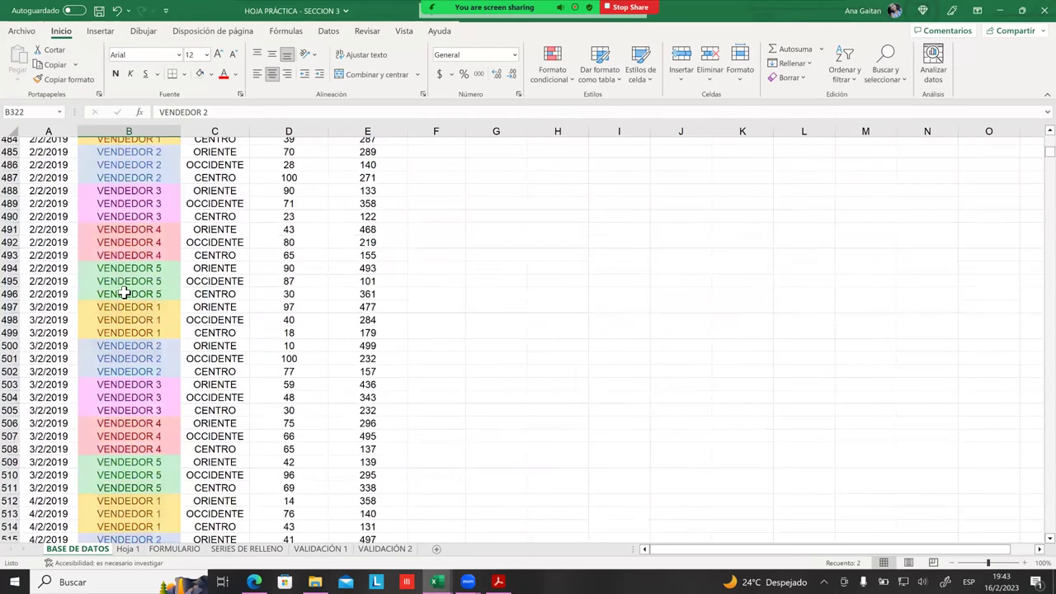
{"action": "scroll", "coordinate": [137, 278], "scroll_direction": "down", "scroll_amount": 6}
{"action": "scroll", "coordinate": [138, 272], "scroll_direction": "down", "scroll_amount": 14}
{"action": "scroll", "coordinate": [142, 268], "scroll_direction": "down", "scroll_amount": 13}
{"action": "scroll", "coordinate": [146, 264], "scroll_direction": "down", "scroll_amount": 11}
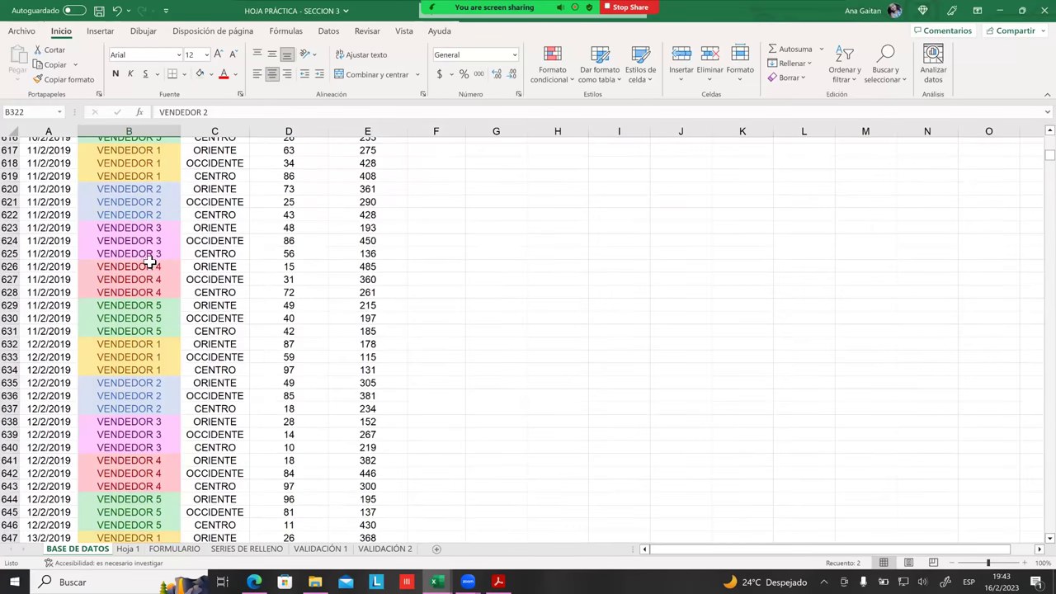
{"action": "scroll", "coordinate": [147, 257], "scroll_direction": "down", "scroll_amount": 11}
{"action": "scroll", "coordinate": [148, 253], "scroll_direction": "down", "scroll_amount": 11}
{"action": "scroll", "coordinate": [147, 251], "scroll_direction": "down", "scroll_amount": 16}
{"action": "scroll", "coordinate": [147, 252], "scroll_direction": "down", "scroll_amount": 15}
{"action": "scroll", "coordinate": [146, 242], "scroll_direction": "down", "scroll_amount": 15}
{"action": "scroll", "coordinate": [137, 238], "scroll_direction": "down", "scroll_amount": 10}
{"action": "scroll", "coordinate": [140, 239], "scroll_direction": "down", "scroll_amount": 15}
{"action": "scroll", "coordinate": [134, 242], "scroll_direction": "down", "scroll_amount": 8}
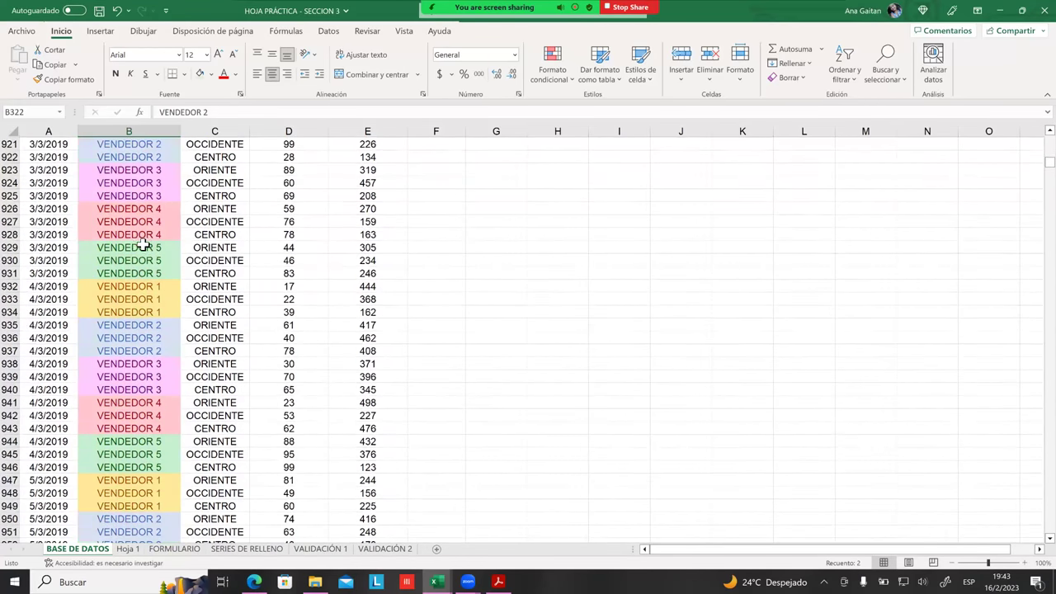
{"action": "scroll", "coordinate": [134, 242], "scroll_direction": "down", "scroll_amount": 20}
{"action": "left_click", "coordinate": [933, 354]}
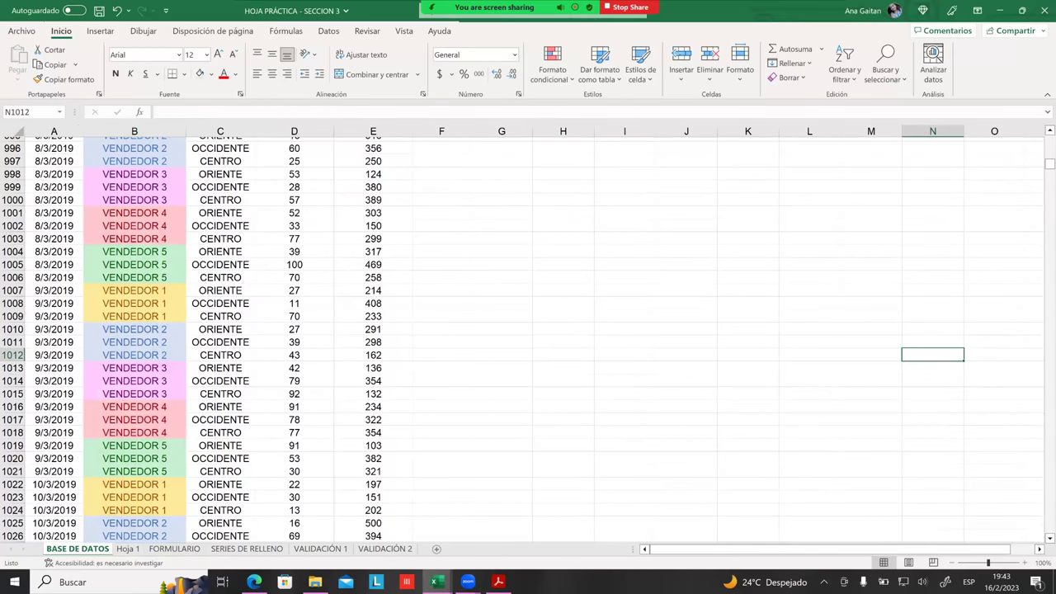
{"action": "left_click_drag", "start_coordinate": [1050, 164], "coordinate": [1049, 141]}
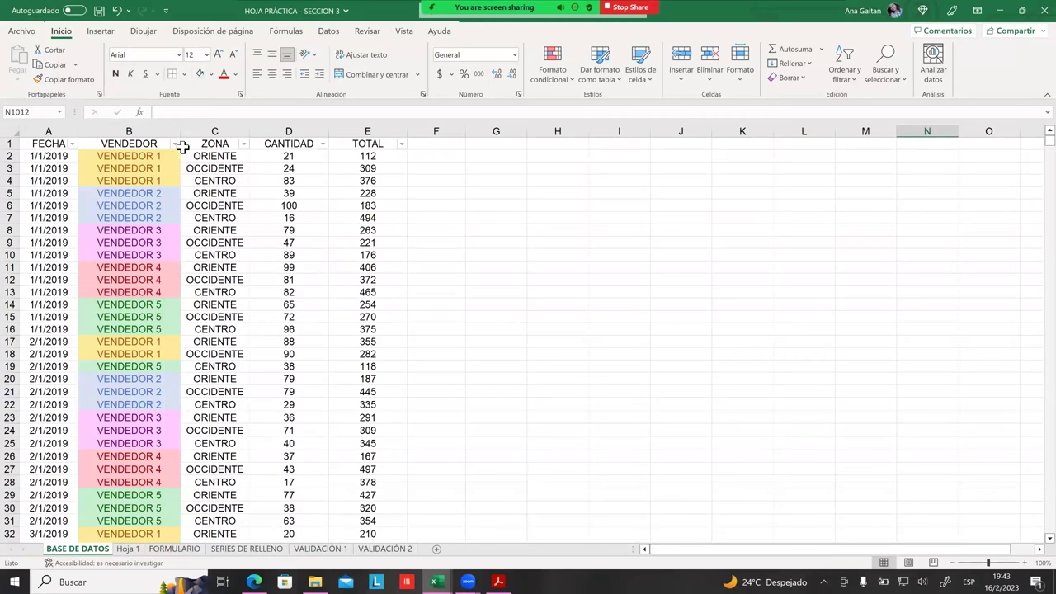
Filter VENDEDOR by the green cell colour to show VENDEDOR 5 rows, then clear that filter.
{"action": "left_click", "coordinate": [175, 144]}
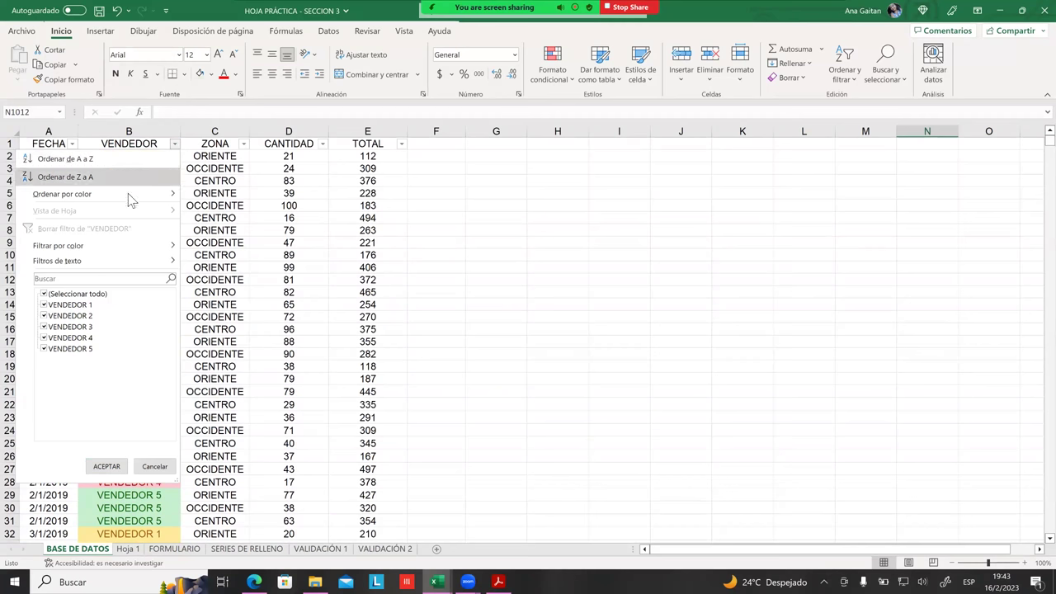
{"action": "mouse_move", "coordinate": [118, 248]}
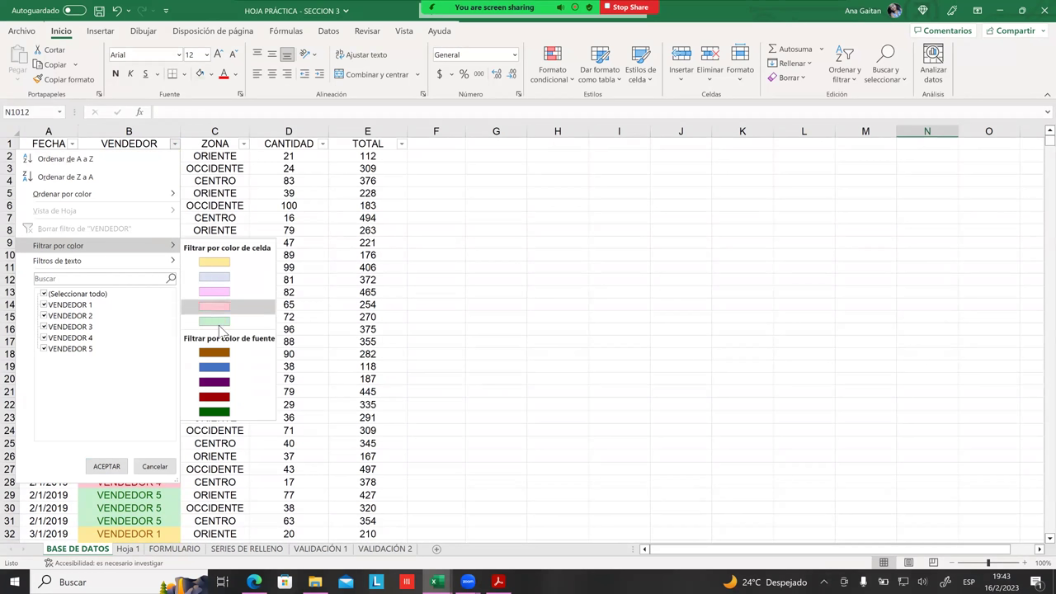
{"action": "left_click", "coordinate": [220, 327]}
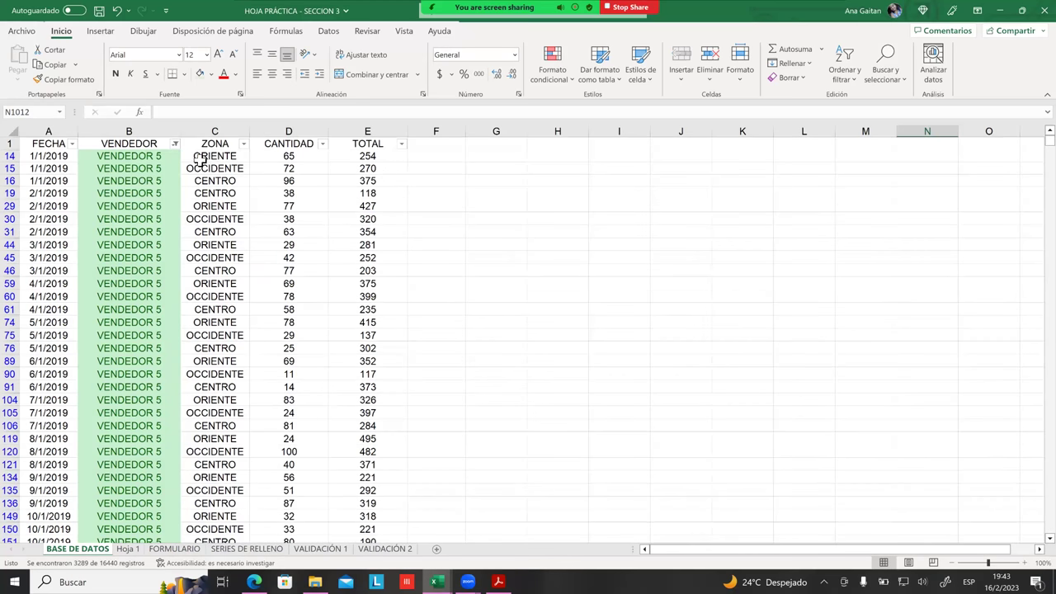
{"action": "left_click", "coordinate": [174, 145]}
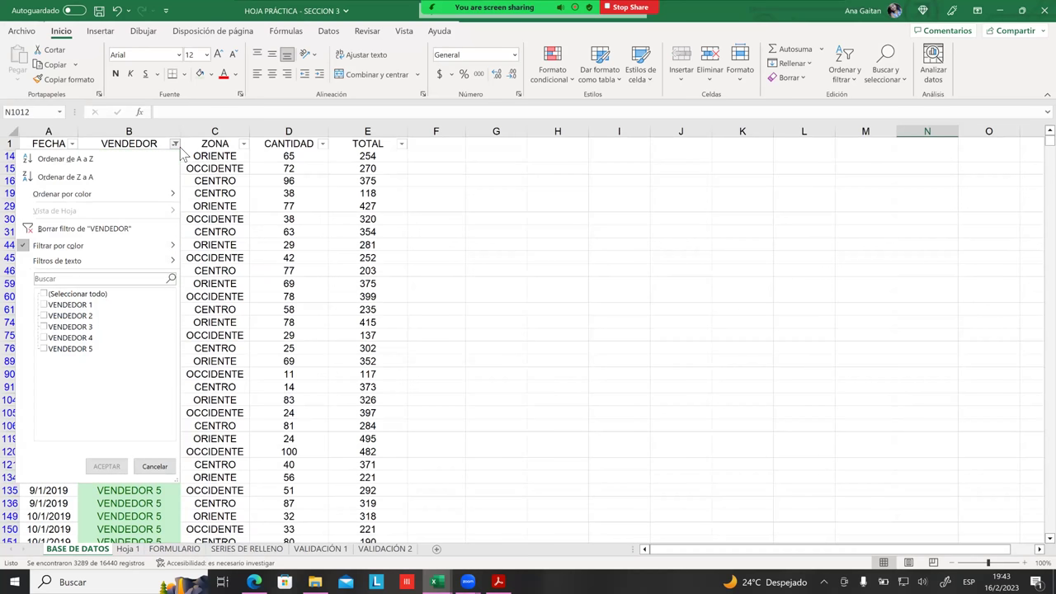
{"action": "left_click", "coordinate": [105, 233]}
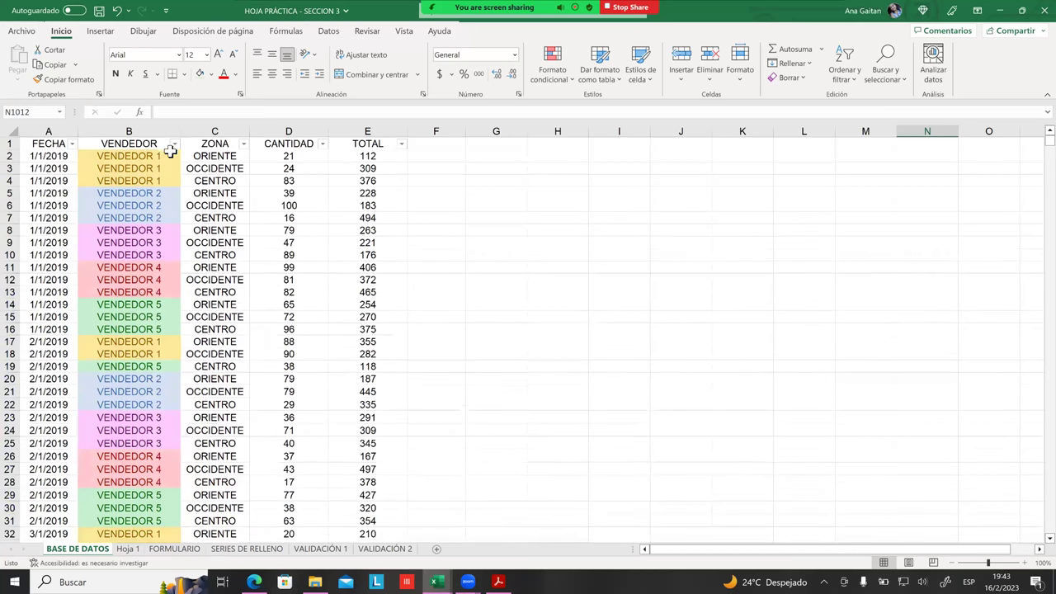
Filter VENDEDOR by the light-blue cell colour, leaving 3288 of 16440 VENDEDOR 2 records.
{"action": "left_click", "coordinate": [174, 144]}
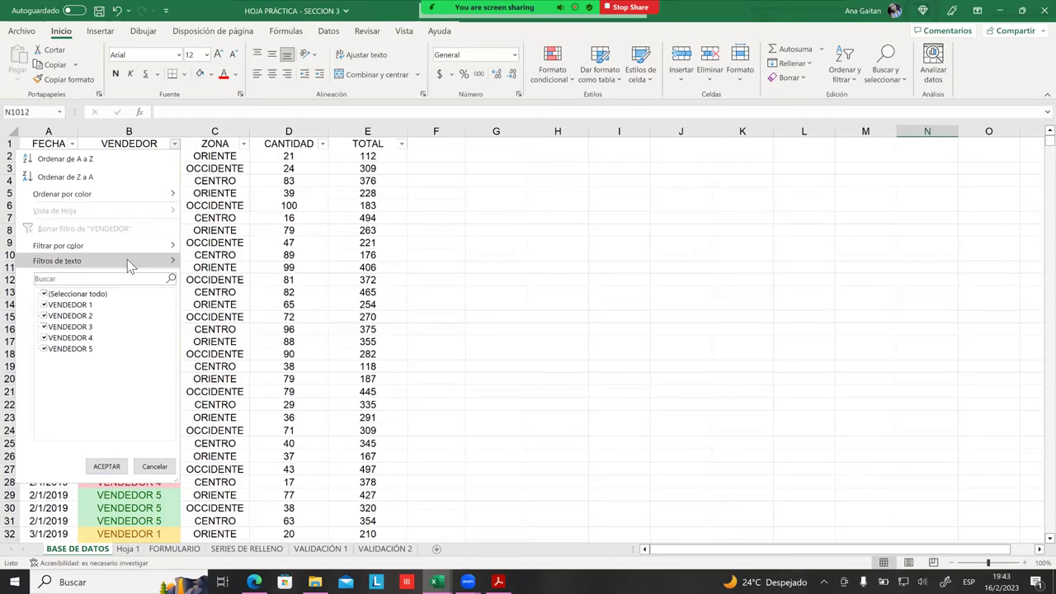
{"action": "mouse_move", "coordinate": [150, 251]}
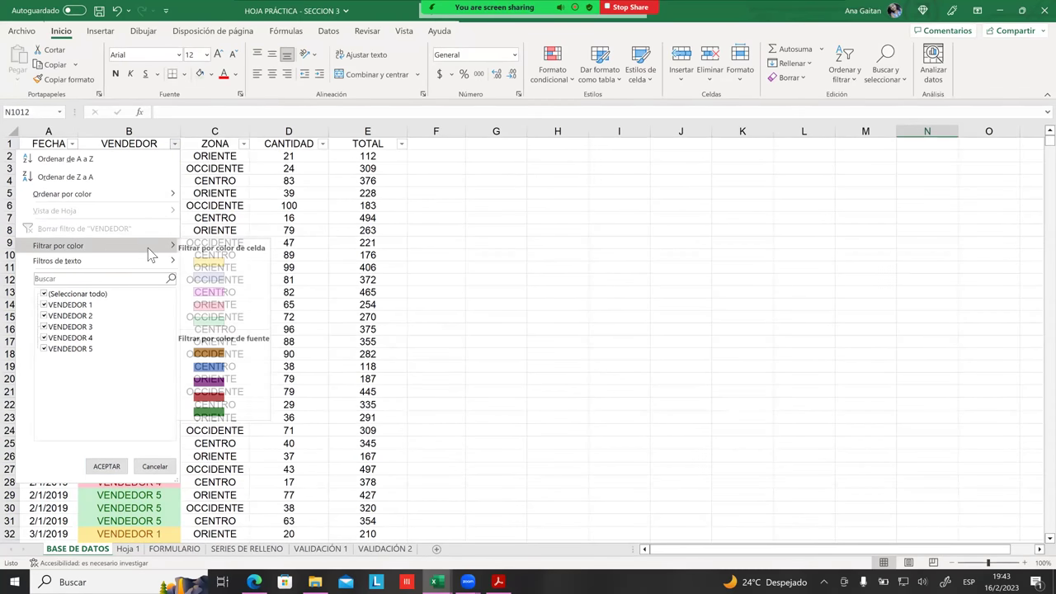
{"action": "left_click", "coordinate": [215, 279]}
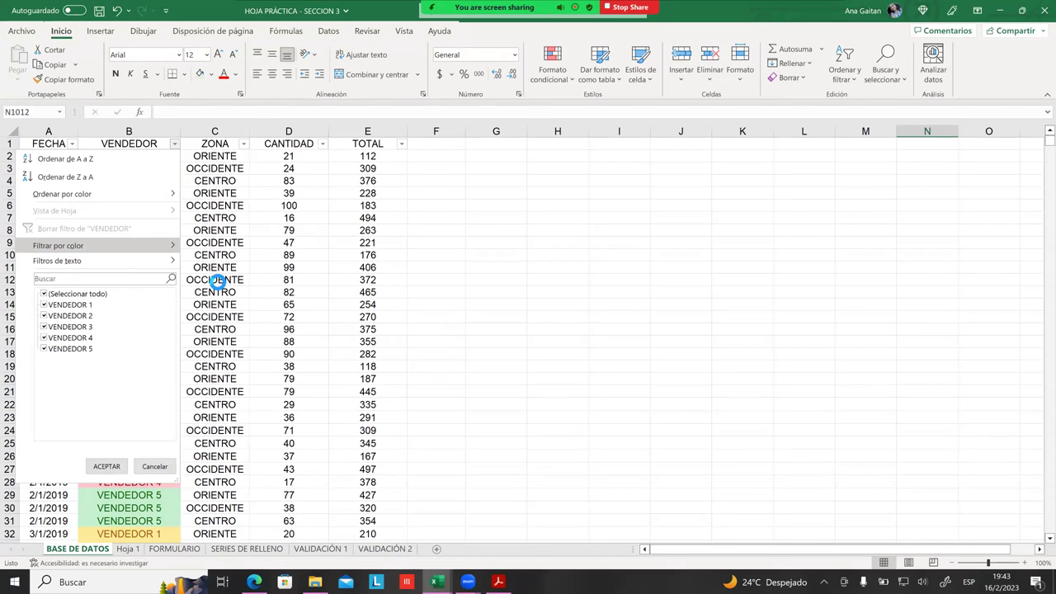
{"action": "left_click", "coordinate": [241, 268]}
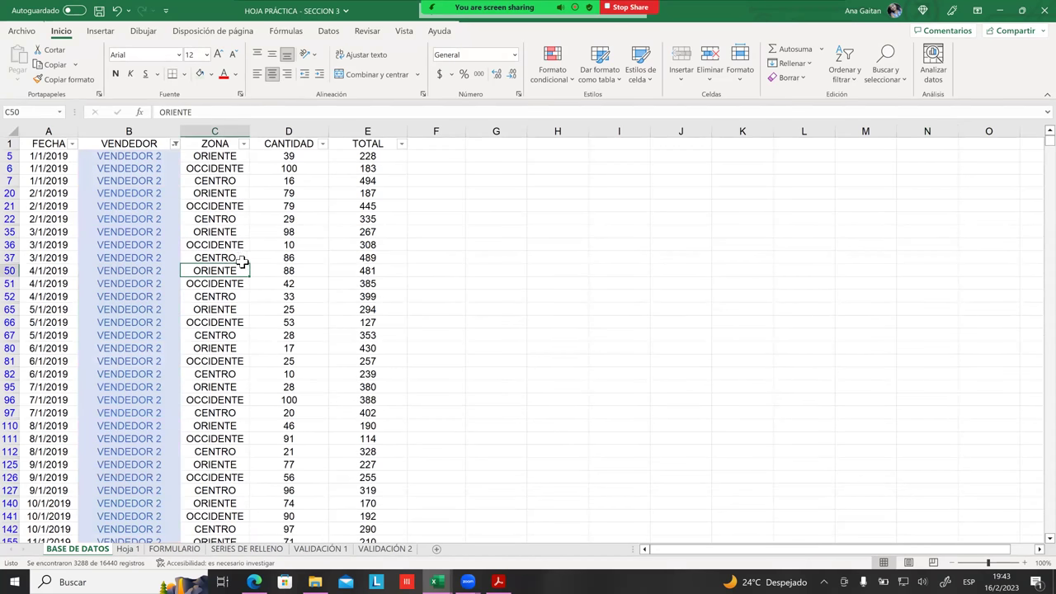
{"action": "scroll", "coordinate": [243, 262], "scroll_direction": "down", "scroll_amount": 6}
{"action": "scroll", "coordinate": [248, 256], "scroll_direction": "down", "scroll_amount": 7}
{"action": "scroll", "coordinate": [251, 253], "scroll_direction": "down", "scroll_amount": 7}
{"action": "scroll", "coordinate": [251, 253], "scroll_direction": "down", "scroll_amount": 4}
{"action": "scroll", "coordinate": [250, 247], "scroll_direction": "down", "scroll_amount": 18}
{"action": "scroll", "coordinate": [225, 241], "scroll_direction": "up", "scroll_amount": 8}
{"action": "scroll", "coordinate": [219, 249], "scroll_direction": "up", "scroll_amount": 6}
{"action": "scroll", "coordinate": [216, 248], "scroll_direction": "up", "scroll_amount": 12}
{"action": "scroll", "coordinate": [189, 243], "scroll_direction": "up", "scroll_amount": 12}
{"action": "scroll", "coordinate": [177, 248], "scroll_direction": "up", "scroll_amount": 6}
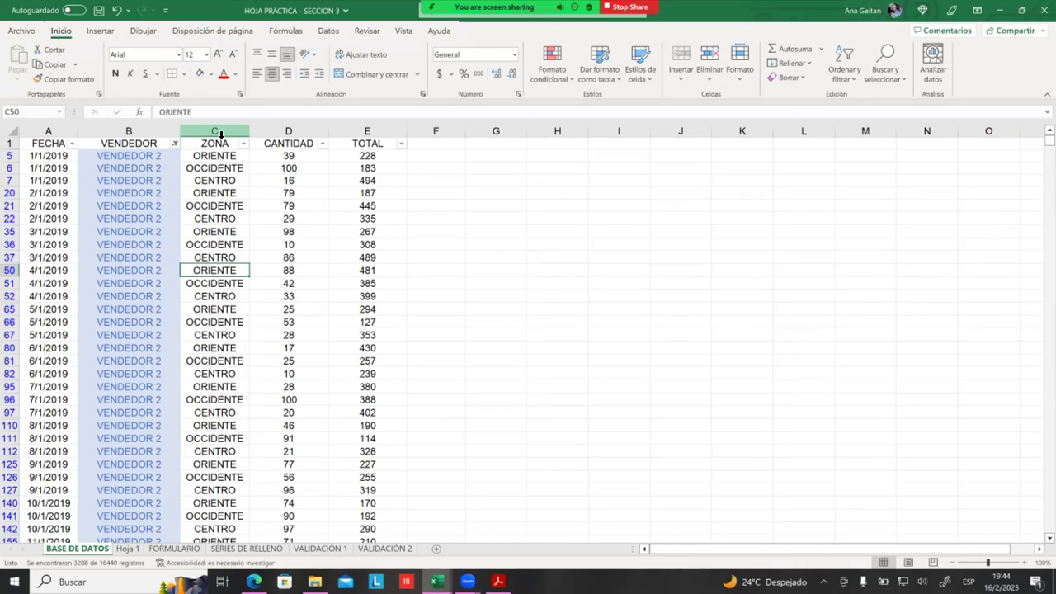
{"action": "left_click", "coordinate": [184, 138]}
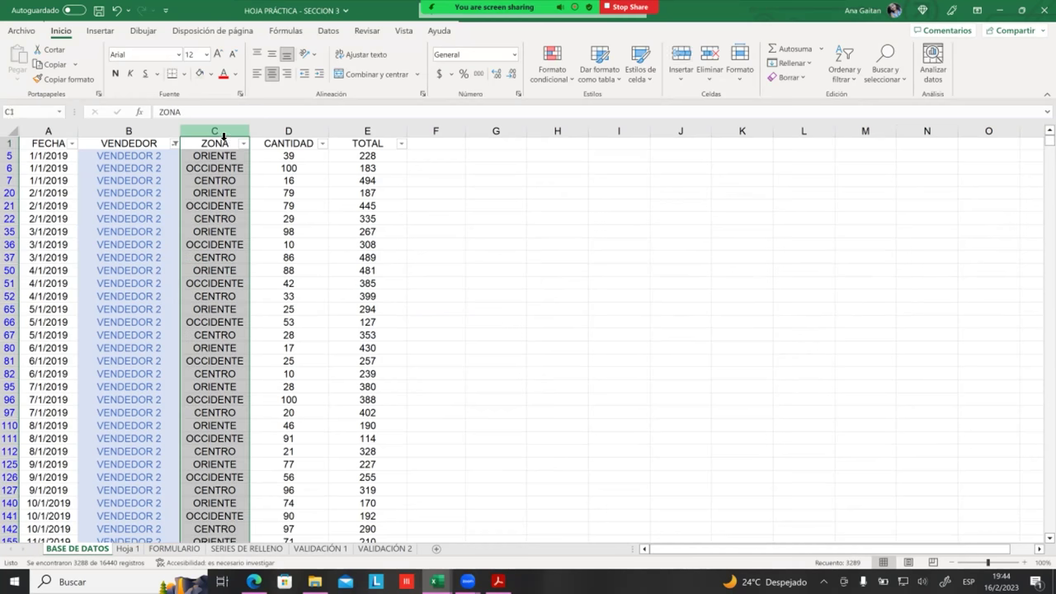
{"action": "left_click", "coordinate": [552, 85]}
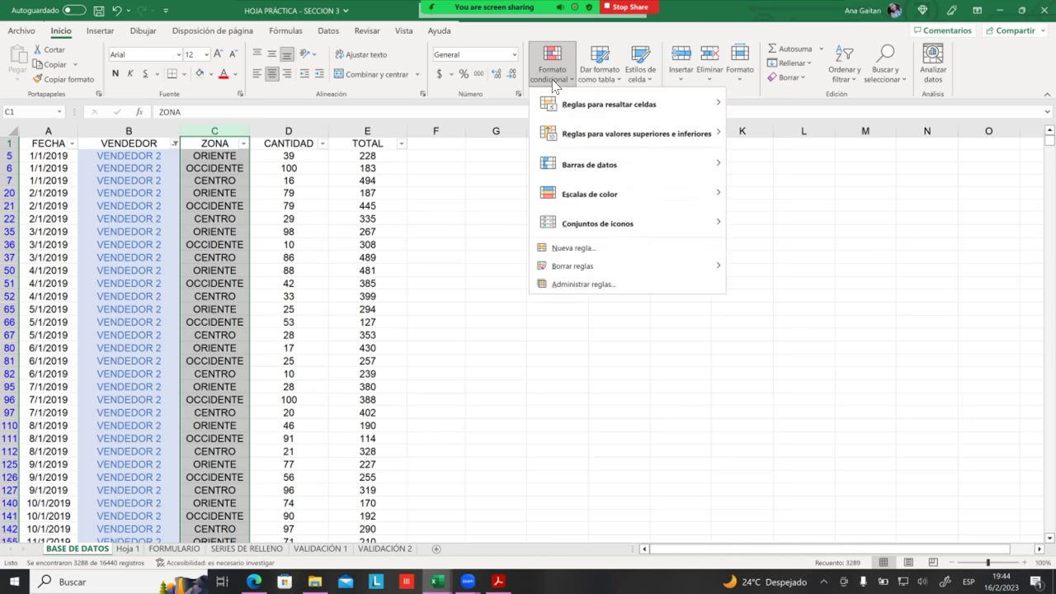
{"action": "left_click", "coordinate": [420, 217]}
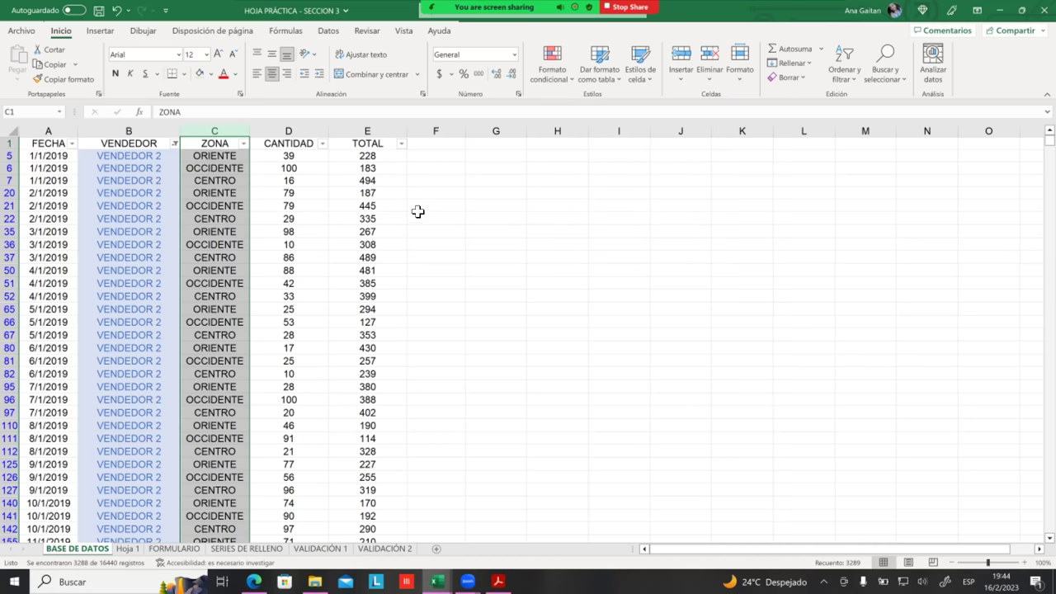
{"action": "left_click", "coordinate": [367, 246]}
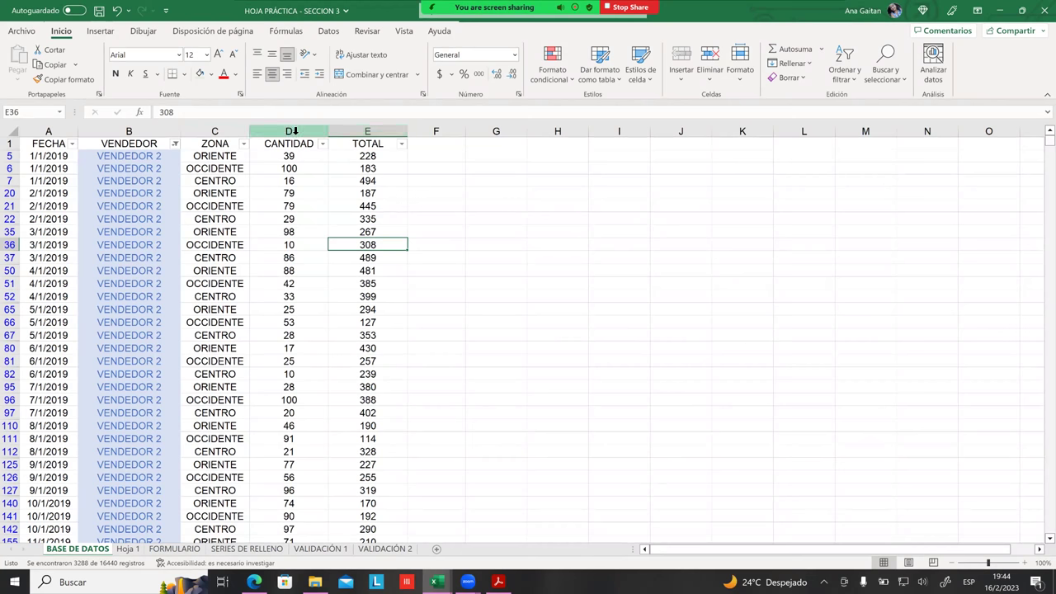
{"action": "left_click", "coordinate": [742, 206]}
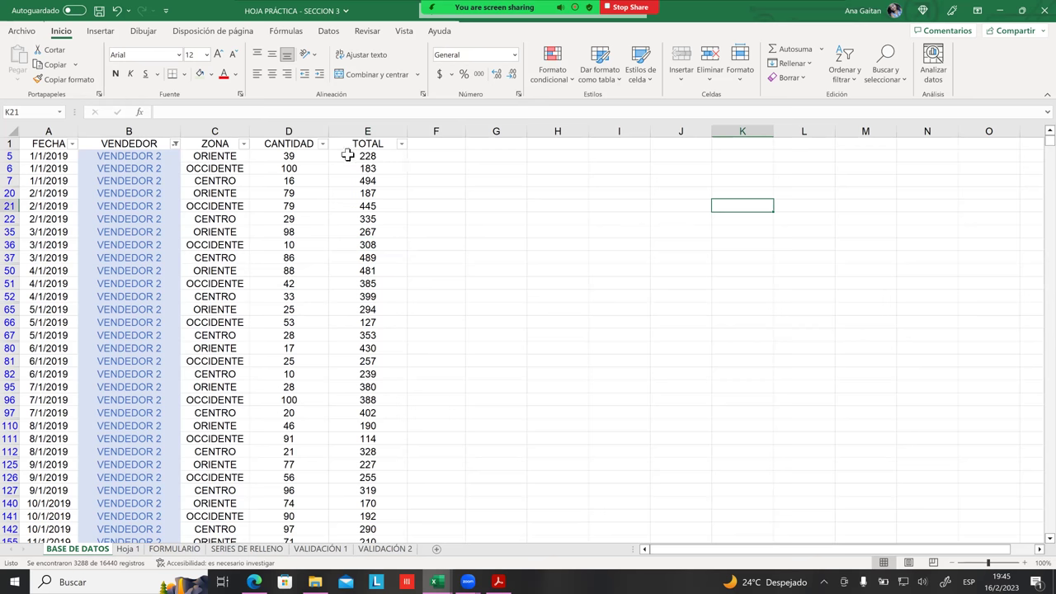
{"action": "left_click", "coordinate": [402, 146]}
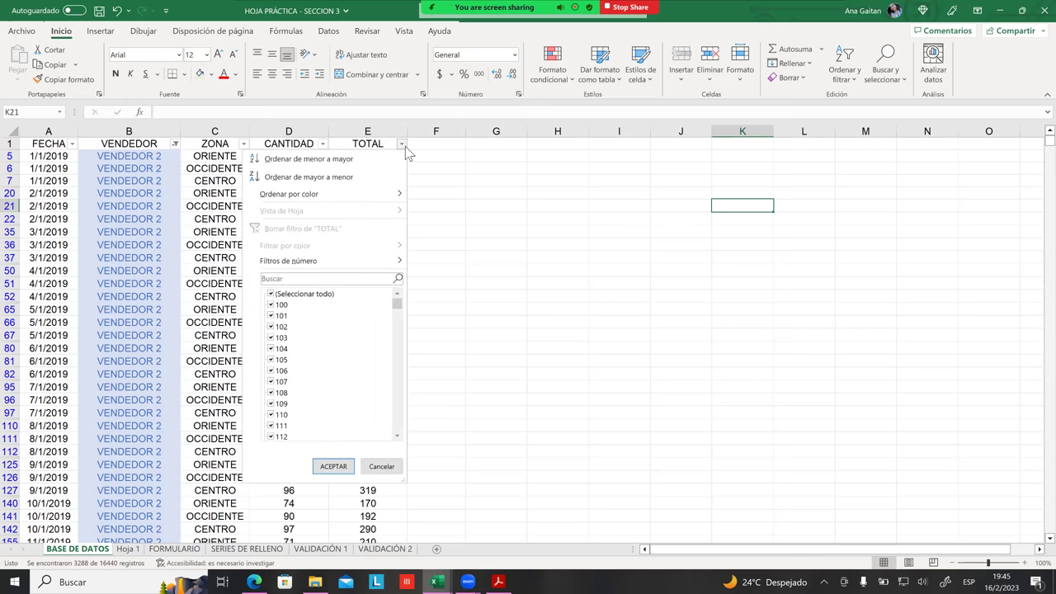
{"action": "left_click", "coordinate": [405, 146]}
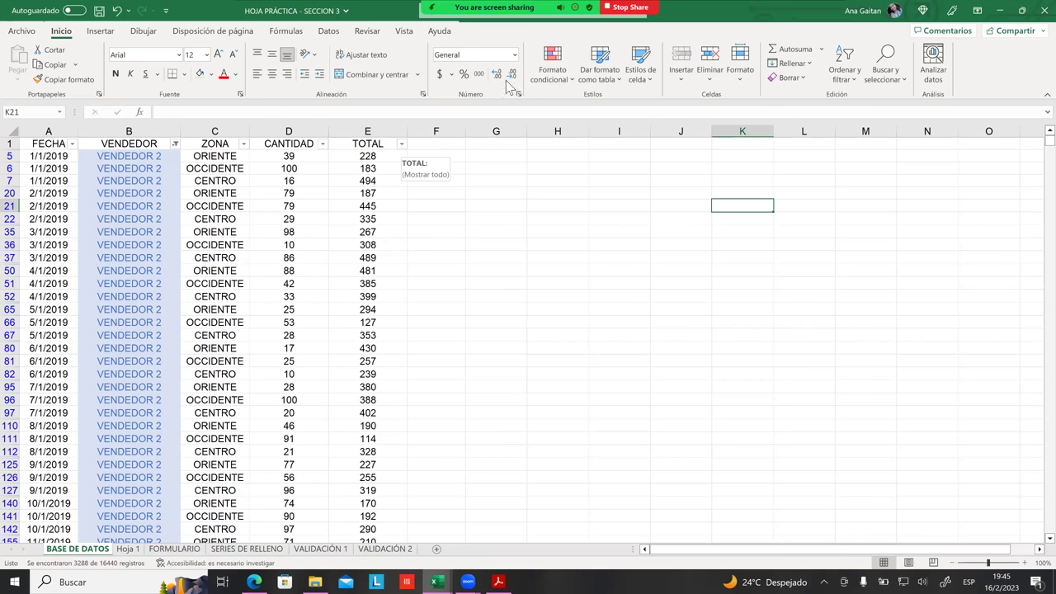
Apply the Valoración '5 cuadros' icon set to the whole TOTAL column E.
{"action": "left_click", "coordinate": [386, 130]}
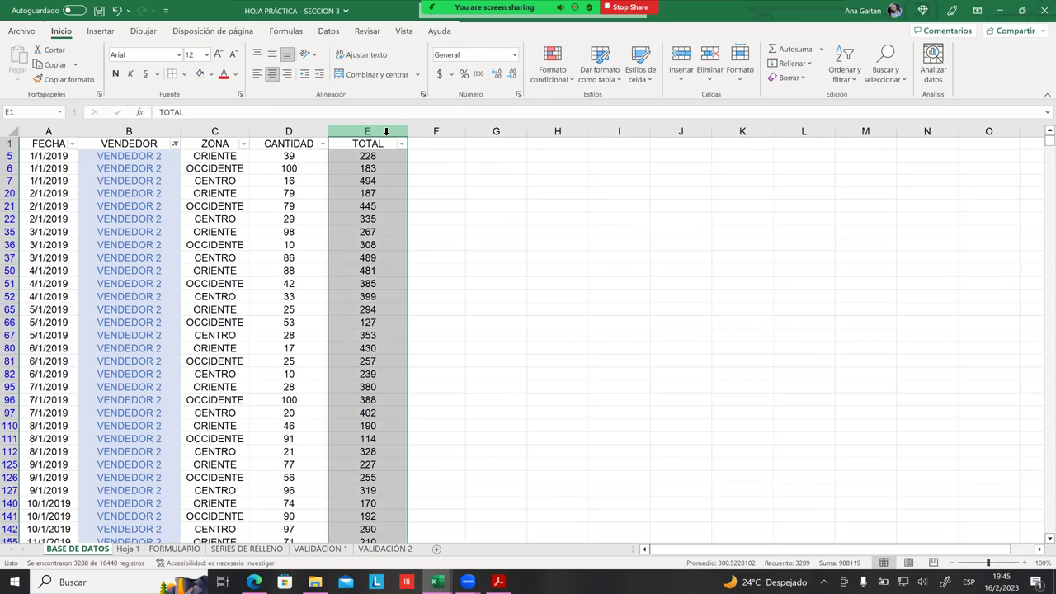
{"action": "left_click", "coordinate": [565, 76]}
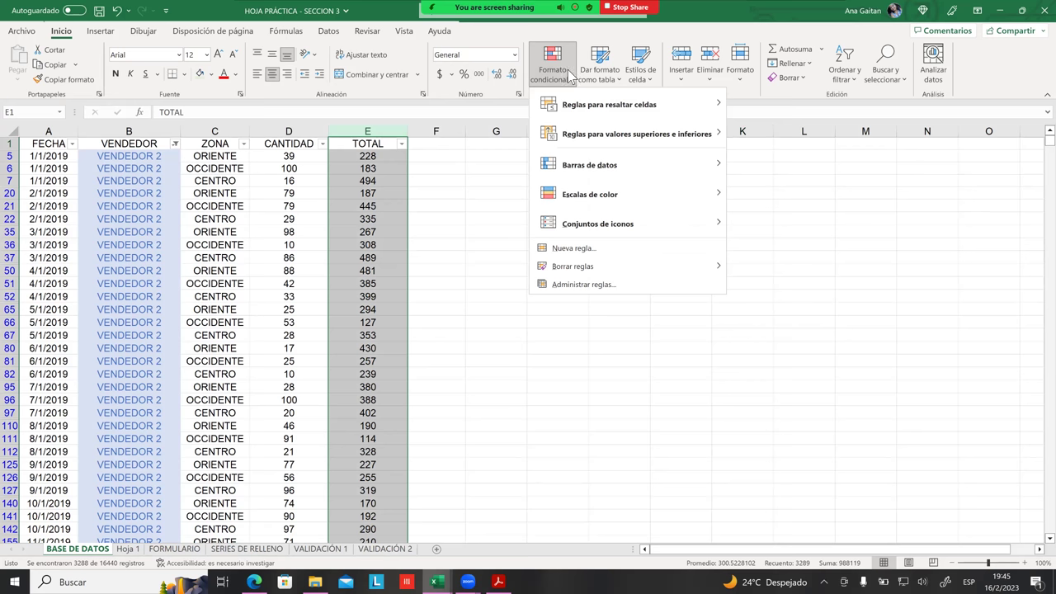
{"action": "mouse_move", "coordinate": [615, 170]}
{"action": "mouse_move", "coordinate": [631, 225]}
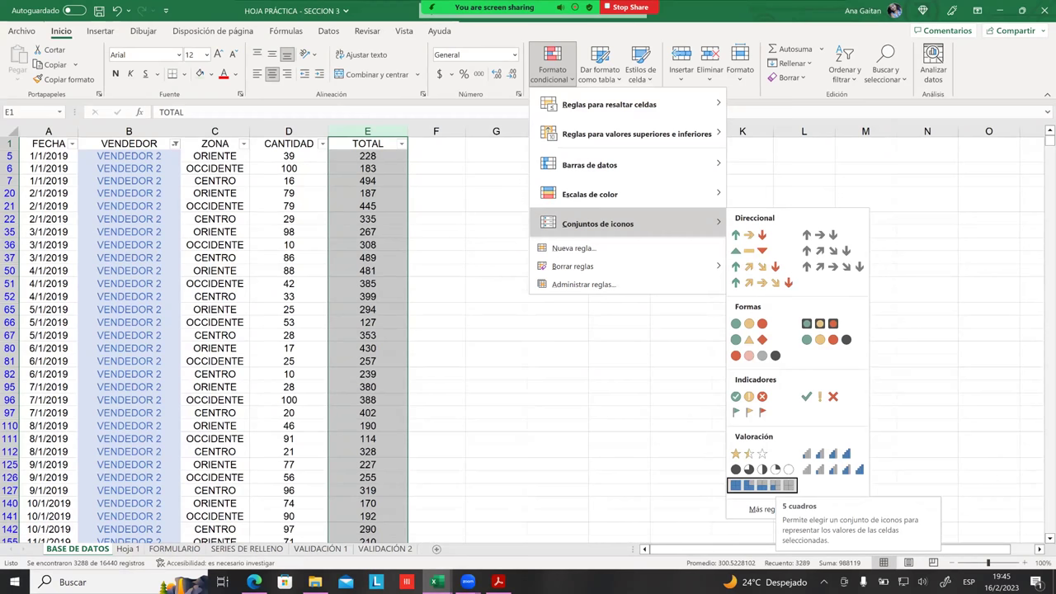
{"action": "left_click", "coordinate": [763, 487]}
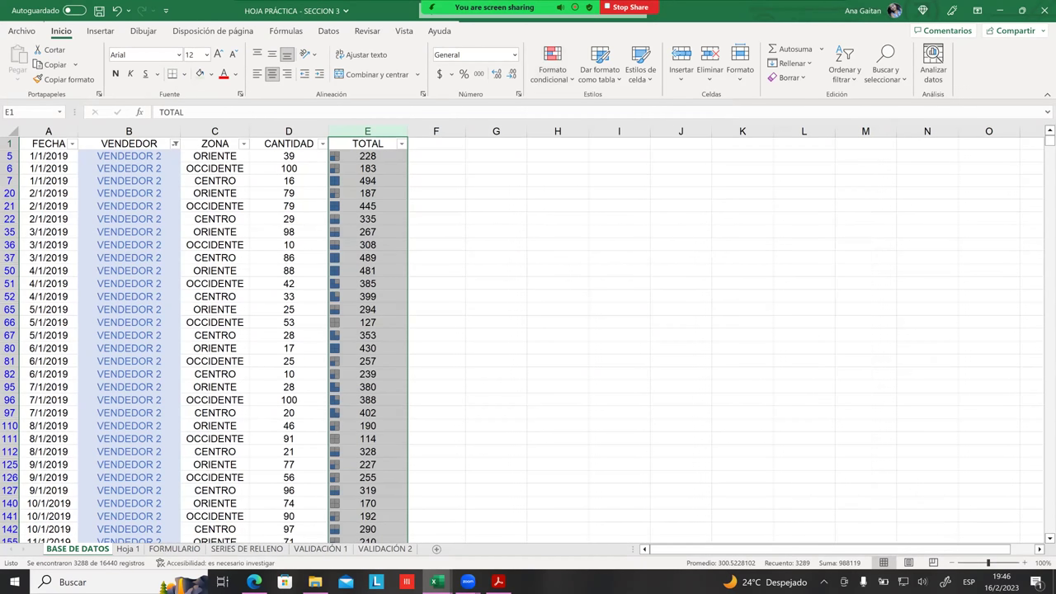
{"action": "left_click", "coordinate": [655, 312]}
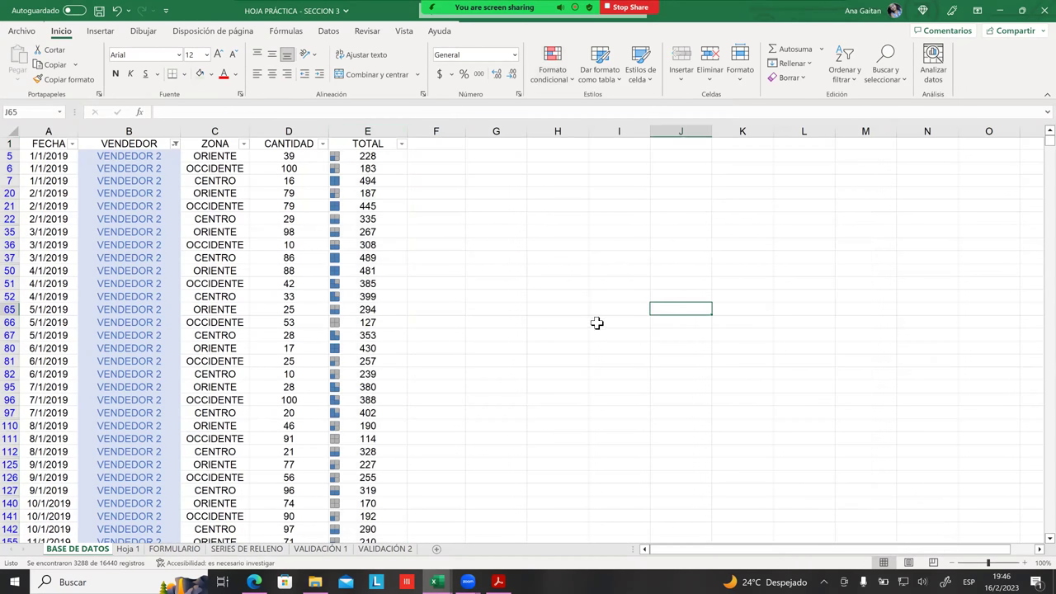
{"action": "scroll", "coordinate": [597, 323], "scroll_direction": "down", "scroll_amount": 1}
{"action": "scroll", "coordinate": [594, 323], "scroll_direction": "down", "scroll_amount": 1}
{"action": "scroll", "coordinate": [593, 324], "scroll_direction": "down", "scroll_amount": 3}
{"action": "scroll", "coordinate": [592, 323], "scroll_direction": "down", "scroll_amount": 3}
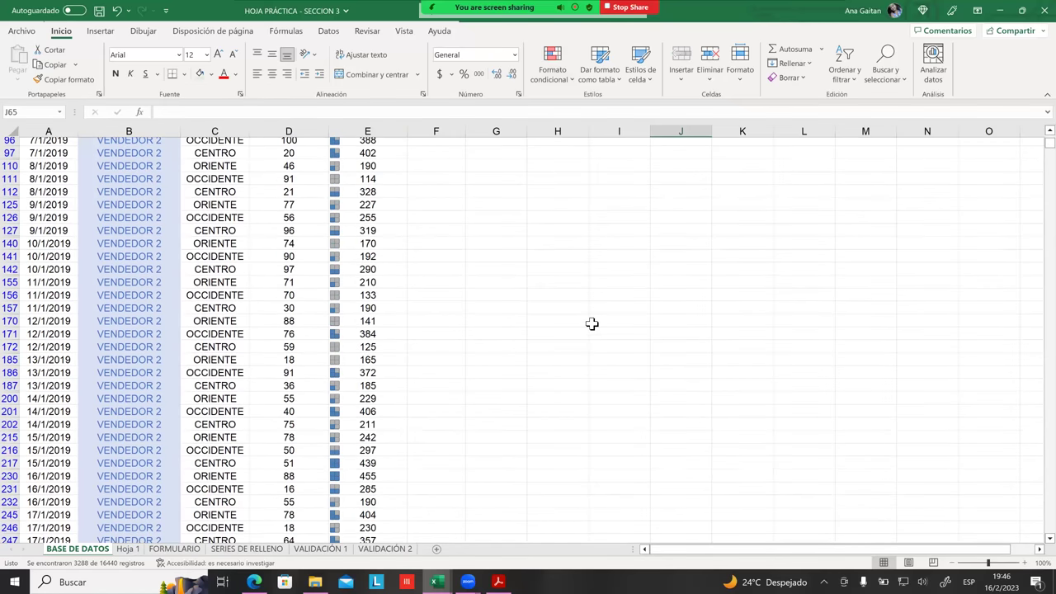
{"action": "scroll", "coordinate": [594, 326], "scroll_direction": "down", "scroll_amount": 3}
{"action": "scroll", "coordinate": [594, 327], "scroll_direction": "down", "scroll_amount": 4}
{"action": "scroll", "coordinate": [596, 325], "scroll_direction": "down", "scroll_amount": 1}
{"action": "scroll", "coordinate": [601, 323], "scroll_direction": "down", "scroll_amount": 2}
{"action": "scroll", "coordinate": [603, 322], "scroll_direction": "down", "scroll_amount": 3}
{"action": "scroll", "coordinate": [605, 325], "scroll_direction": "down", "scroll_amount": 3}
{"action": "scroll", "coordinate": [607, 326], "scroll_direction": "down", "scroll_amount": 4}
{"action": "scroll", "coordinate": [611, 329], "scroll_direction": "down", "scroll_amount": 4}
{"action": "scroll", "coordinate": [613, 327], "scroll_direction": "down", "scroll_amount": 3}
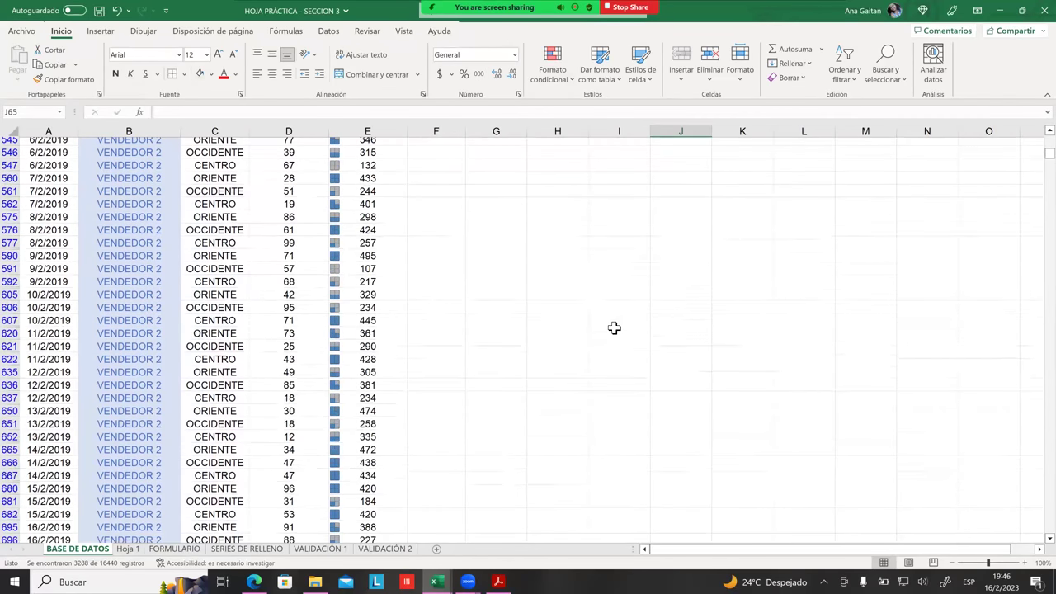
{"action": "scroll", "coordinate": [578, 326], "scroll_direction": "down", "scroll_amount": 1}
{"action": "scroll", "coordinate": [495, 288], "scroll_direction": "down", "scroll_amount": 1}
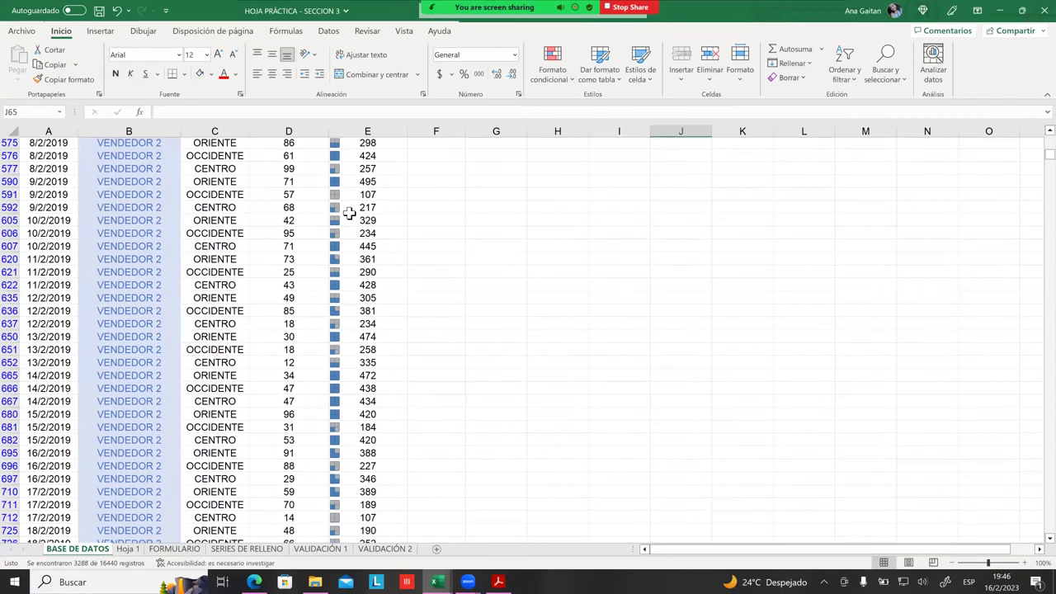
{"action": "scroll", "coordinate": [385, 217], "scroll_direction": "down", "scroll_amount": 2}
{"action": "scroll", "coordinate": [393, 220], "scroll_direction": "down", "scroll_amount": 4}
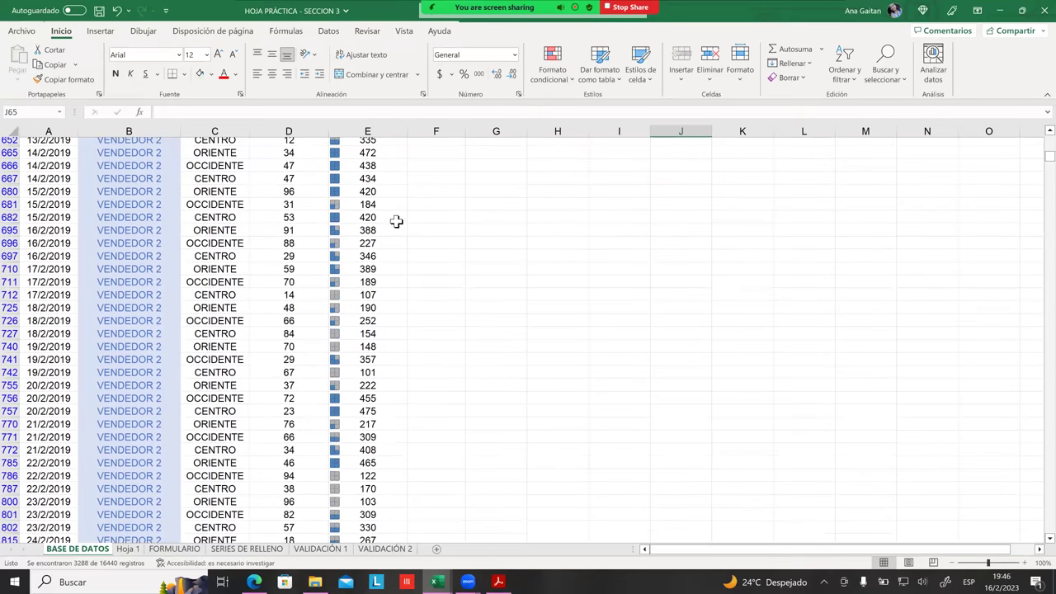
{"action": "scroll", "coordinate": [405, 228], "scroll_direction": "down", "scroll_amount": 4}
{"action": "scroll", "coordinate": [448, 252], "scroll_direction": "down", "scroll_amount": 2}
{"action": "scroll", "coordinate": [354, 264], "scroll_direction": "down", "scroll_amount": 4}
{"action": "scroll", "coordinate": [344, 278], "scroll_direction": "down", "scroll_amount": 5}
{"action": "scroll", "coordinate": [344, 279], "scroll_direction": "down", "scroll_amount": 7}
{"action": "scroll", "coordinate": [349, 276], "scroll_direction": "down", "scroll_amount": 2}
{"action": "scroll", "coordinate": [351, 276], "scroll_direction": "down", "scroll_amount": 5}
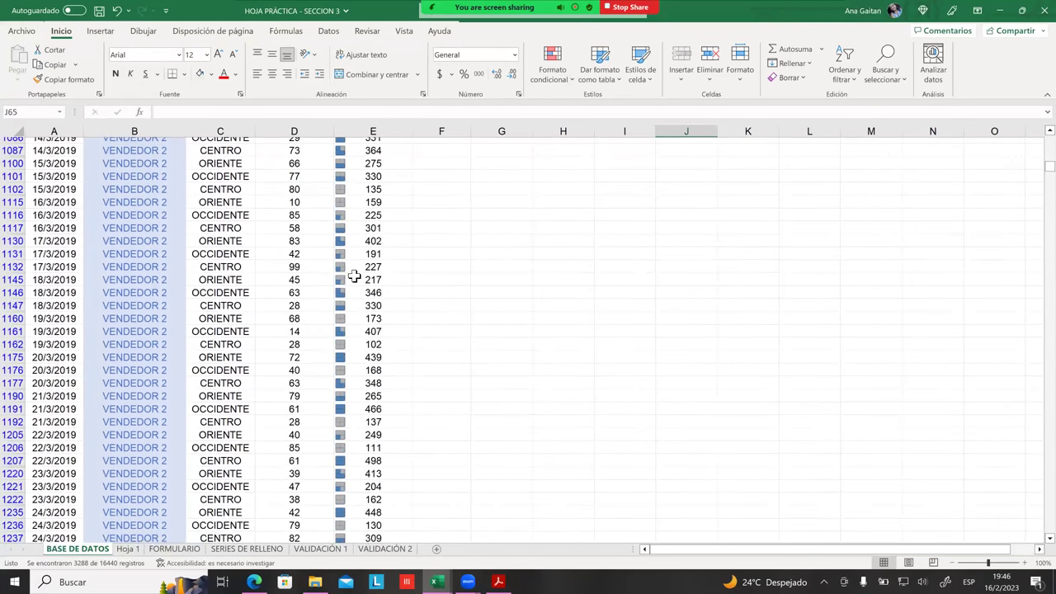
{"action": "scroll", "coordinate": [356, 275], "scroll_direction": "down", "scroll_amount": 5}
{"action": "scroll", "coordinate": [373, 258], "scroll_direction": "down", "scroll_amount": 1}
{"action": "scroll", "coordinate": [341, 272], "scroll_direction": "down", "scroll_amount": 6}
{"action": "scroll", "coordinate": [377, 300], "scroll_direction": "down", "scroll_amount": 11}
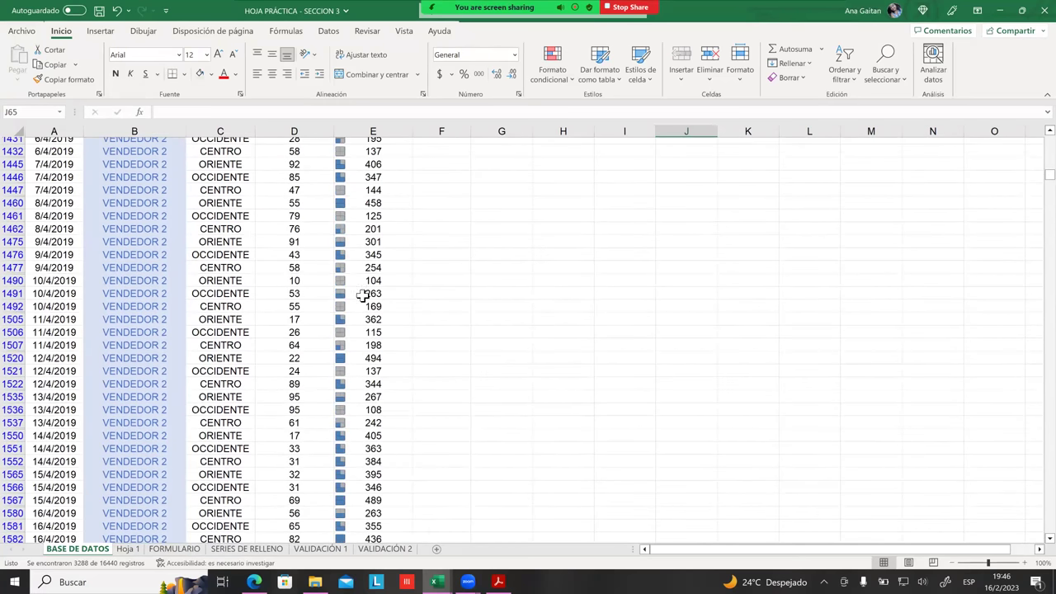
{"action": "scroll", "coordinate": [359, 313], "scroll_direction": "up", "scroll_amount": 3, "text": "ctrl"}
{"action": "scroll", "coordinate": [354, 306], "scroll_direction": "up", "scroll_amount": 3, "text": "ctrl"}
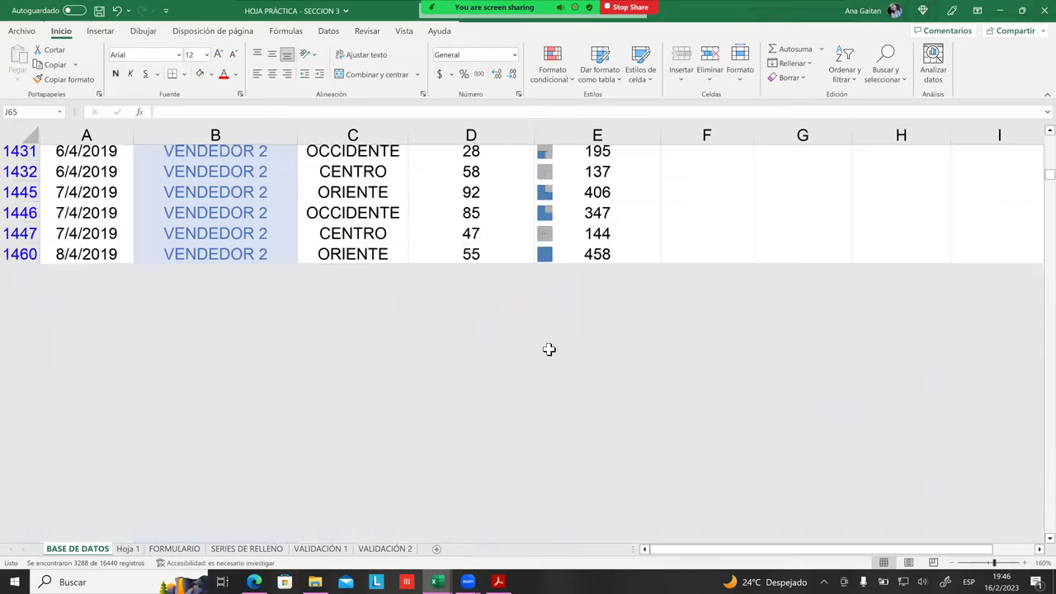
{"action": "scroll", "coordinate": [562, 306], "scroll_direction": "up", "scroll_amount": 10}
{"action": "scroll", "coordinate": [562, 306], "scroll_direction": "up", "scroll_amount": 15}
{"action": "scroll", "coordinate": [562, 306], "scroll_direction": "up", "scroll_amount": 10}
{"action": "scroll", "coordinate": [561, 304], "scroll_direction": "up", "scroll_amount": 10}
{"action": "scroll", "coordinate": [561, 303], "scroll_direction": "up", "scroll_amount": 13}
{"action": "scroll", "coordinate": [558, 302], "scroll_direction": "up", "scroll_amount": 20}
{"action": "scroll", "coordinate": [559, 302], "scroll_direction": "up", "scroll_amount": 8}
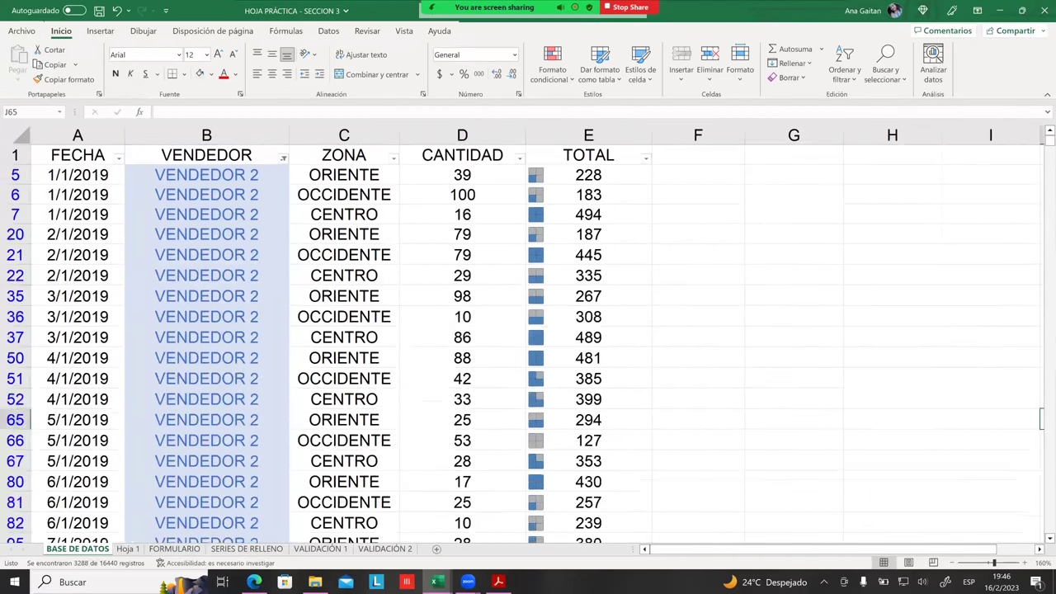
{"action": "scroll", "coordinate": [601, 272], "scroll_direction": "down", "scroll_amount": 6}
{"action": "scroll", "coordinate": [605, 258], "scroll_direction": "up", "scroll_amount": 7}
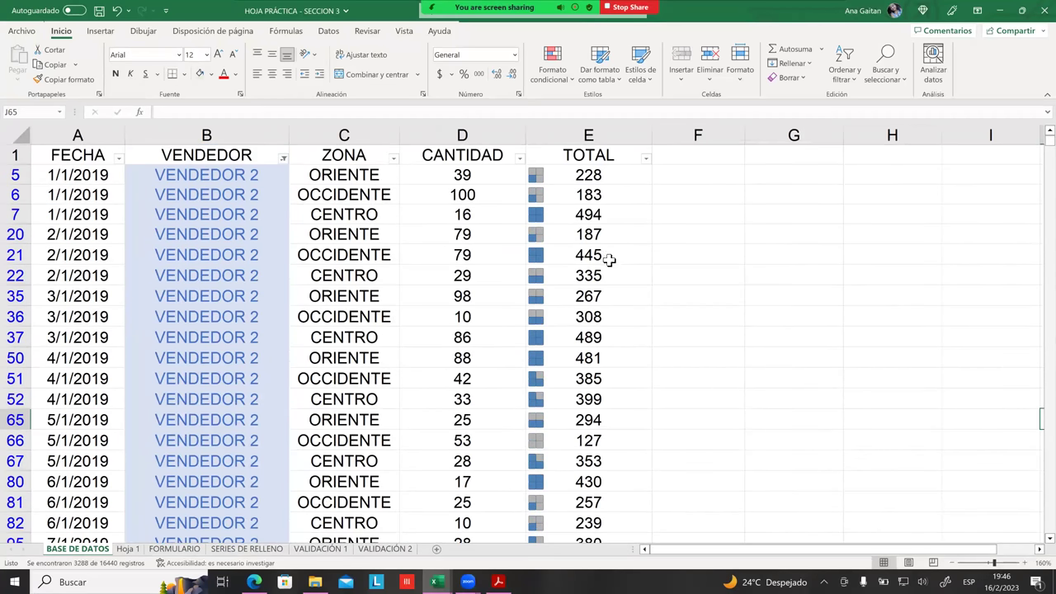
Clear the existing conditional formatting rules from the selected TOTAL column E.
{"action": "left_click", "coordinate": [603, 135]}
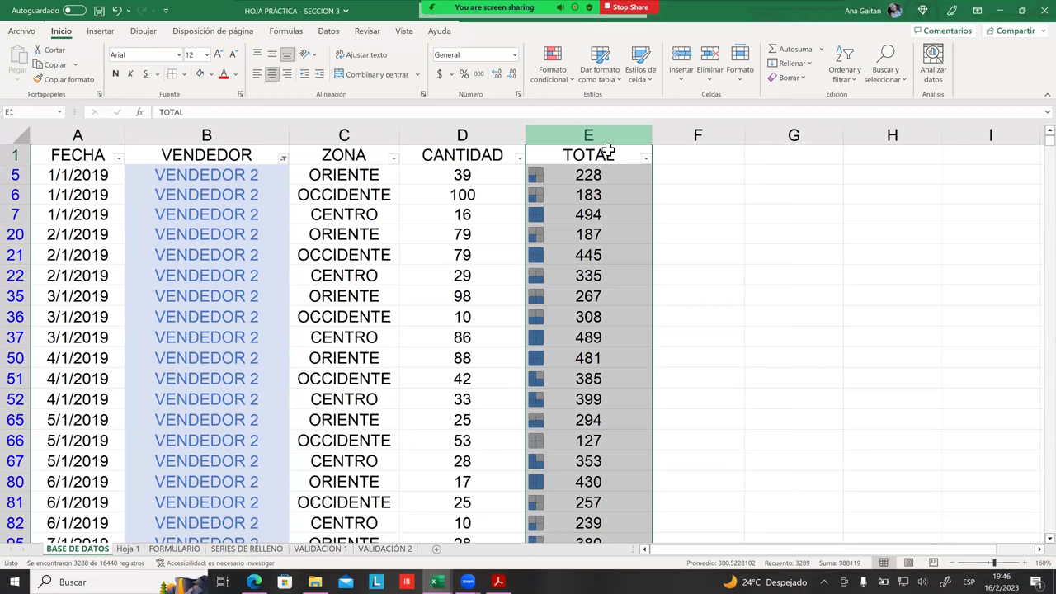
{"action": "left_click", "coordinate": [559, 84]}
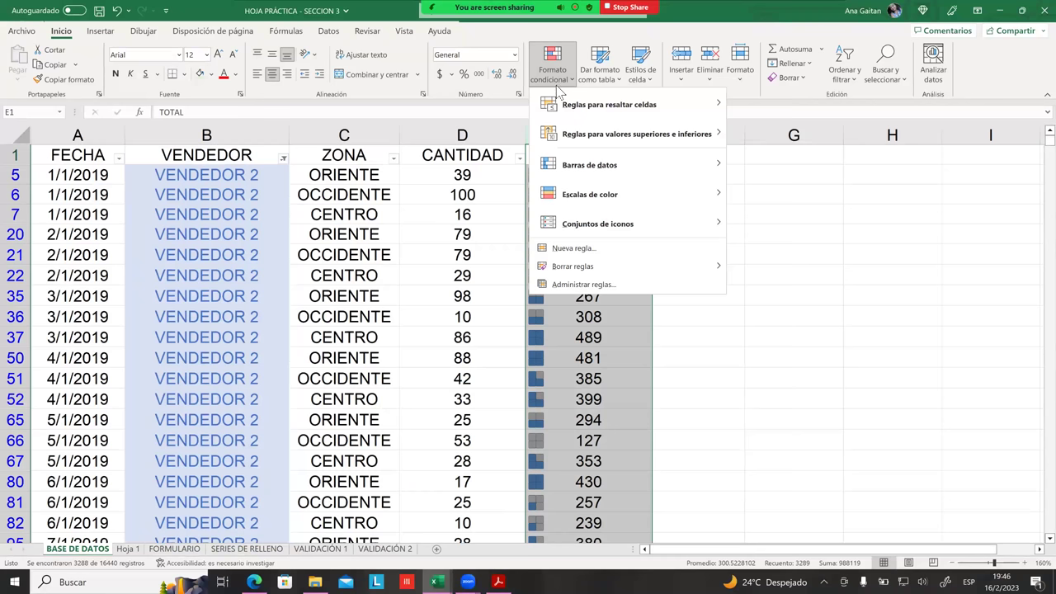
{"action": "mouse_move", "coordinate": [568, 109]}
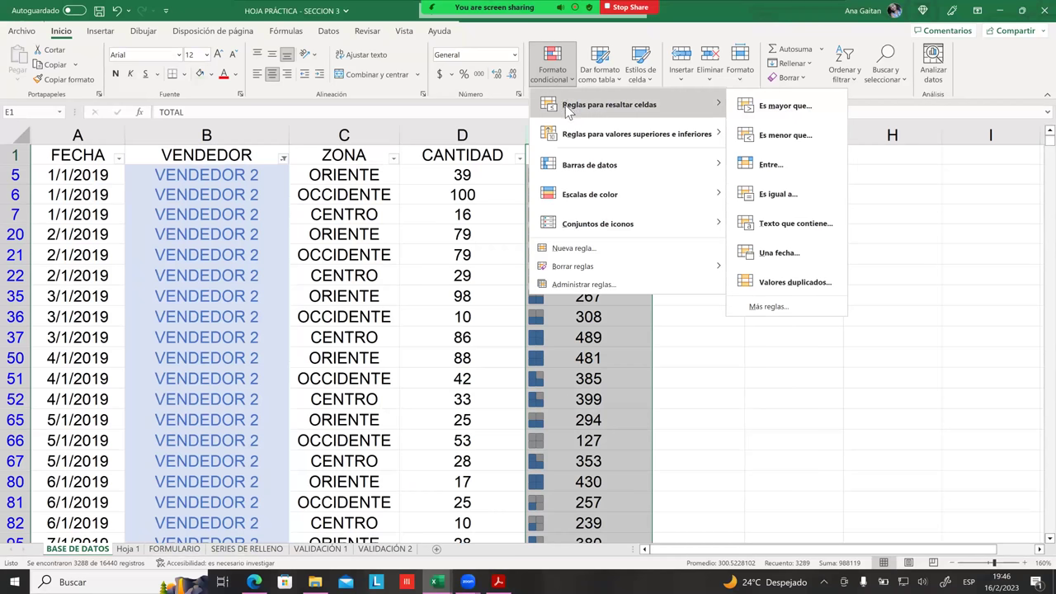
{"action": "mouse_move", "coordinate": [652, 219]}
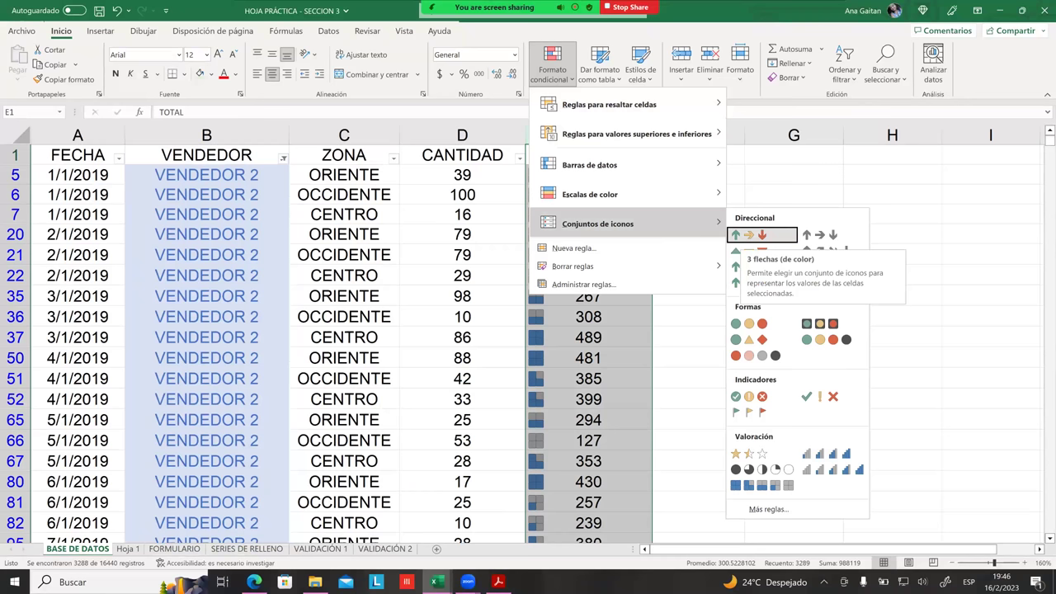
{"action": "mouse_move", "coordinate": [578, 266]}
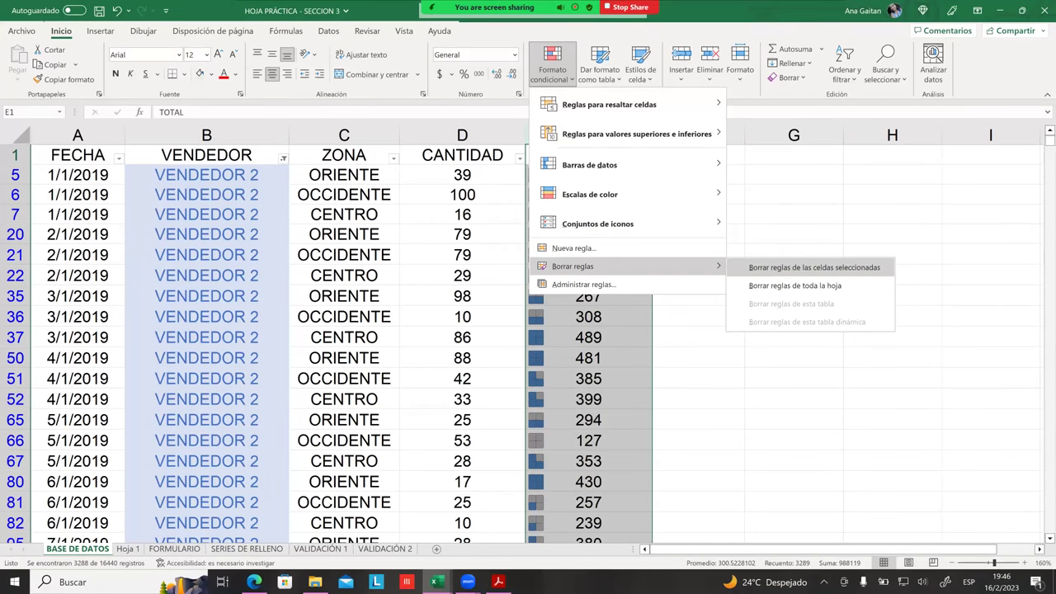
{"action": "left_click", "coordinate": [815, 267]}
Apply the '3 flechas (de color)' icon set to the TOTAL column.
{"action": "left_click", "coordinate": [600, 66]}
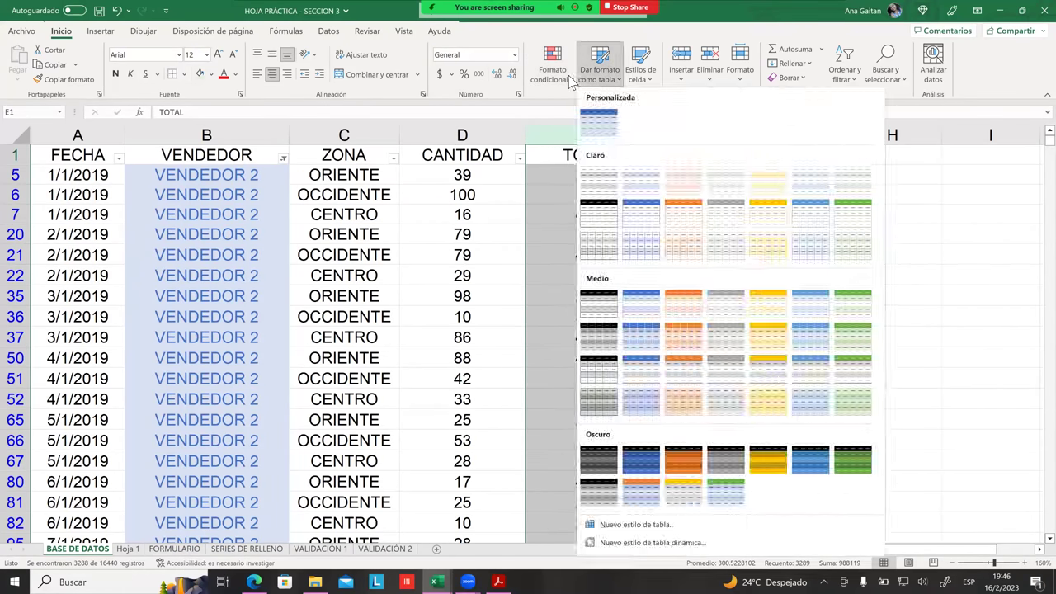
{"action": "left_click", "coordinate": [553, 66]}
{"action": "mouse_move", "coordinate": [645, 197]}
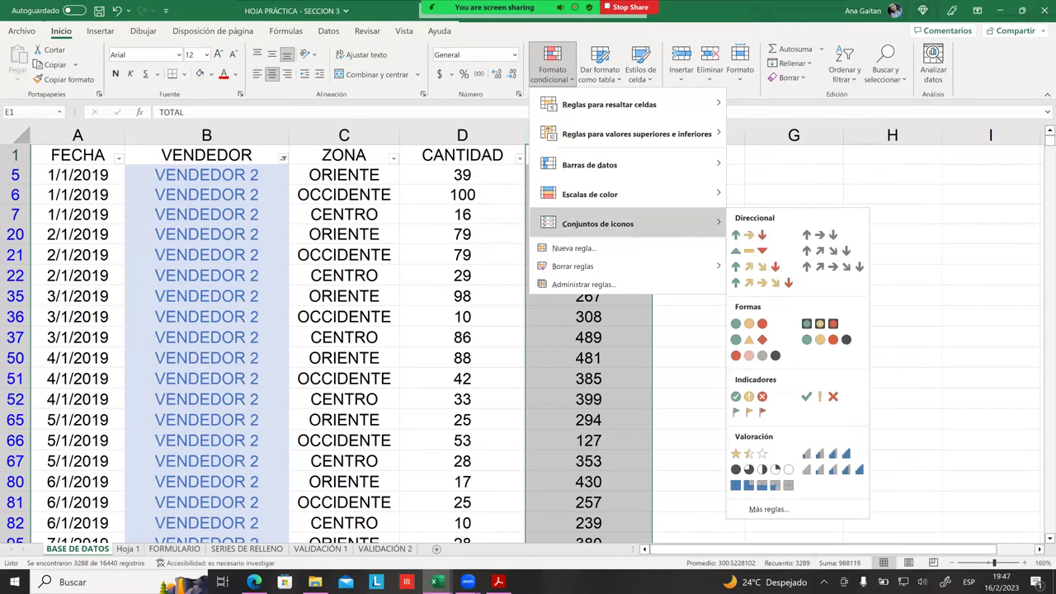
{"action": "left_click", "coordinate": [761, 234]}
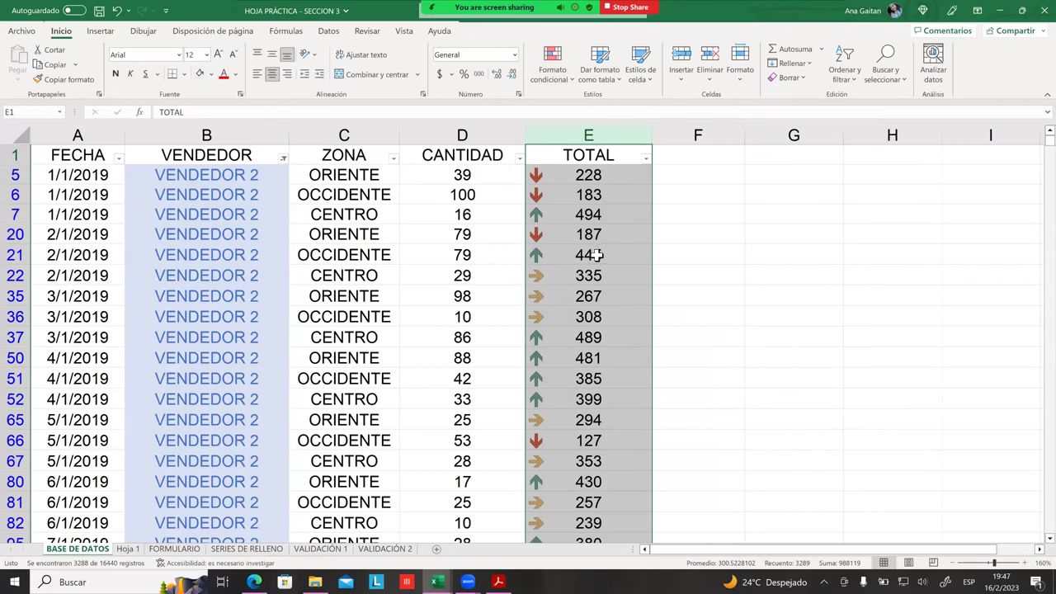
{"action": "left_click", "coordinate": [566, 310]}
{"action": "scroll", "coordinate": [568, 311], "scroll_direction": "down", "scroll_amount": 2}
{"action": "scroll", "coordinate": [568, 312], "scroll_direction": "down", "scroll_amount": 6}
{"action": "scroll", "coordinate": [568, 318], "scroll_direction": "down", "scroll_amount": 2}
{"action": "scroll", "coordinate": [569, 328], "scroll_direction": "down", "scroll_amount": 3}
{"action": "scroll", "coordinate": [569, 329], "scroll_direction": "down", "scroll_amount": 10}
{"action": "scroll", "coordinate": [611, 357], "scroll_direction": "down", "scroll_amount": 10}
{"action": "scroll", "coordinate": [616, 360], "scroll_direction": "down", "scroll_amount": 4}
{"action": "scroll", "coordinate": [611, 360], "scroll_direction": "down", "scroll_amount": 6}
{"action": "scroll", "coordinate": [612, 361], "scroll_direction": "down", "scroll_amount": 3}
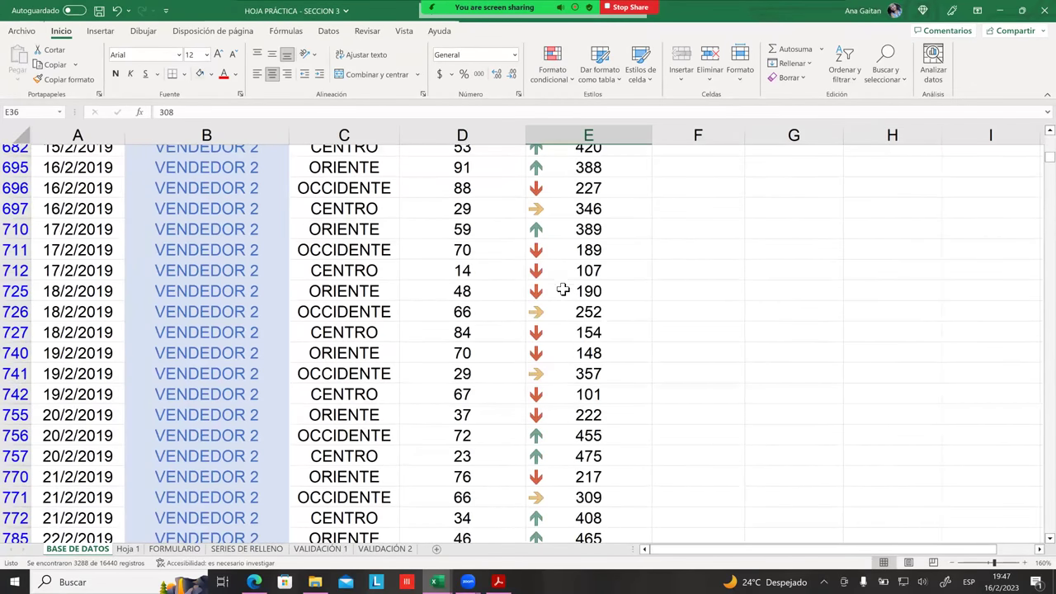
{"action": "scroll", "coordinate": [592, 371], "scroll_direction": "down", "scroll_amount": 2}
{"action": "scroll", "coordinate": [582, 378], "scroll_direction": "down", "scroll_amount": 4}
{"action": "scroll", "coordinate": [582, 378], "scroll_direction": "up", "scroll_amount": 2}
{"action": "scroll", "coordinate": [586, 366], "scroll_direction": "up", "scroll_amount": 14}
{"action": "scroll", "coordinate": [585, 370], "scroll_direction": "up", "scroll_amount": 20}
{"action": "scroll", "coordinate": [578, 372], "scroll_direction": "up", "scroll_amount": 14}
{"action": "scroll", "coordinate": [574, 369], "scroll_direction": "up", "scroll_amount": 6}
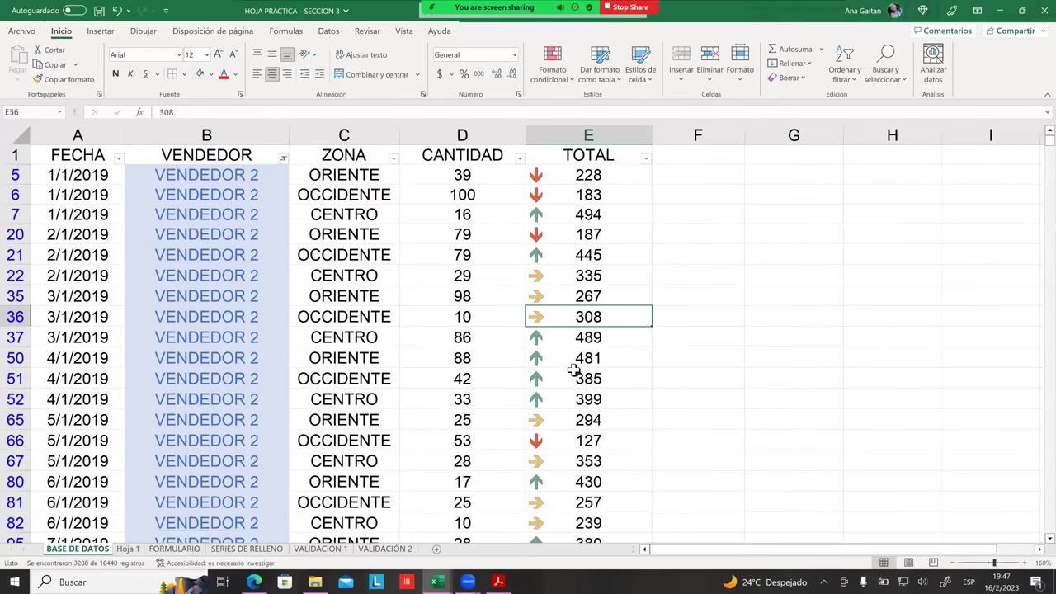
{"action": "scroll", "coordinate": [601, 301], "scroll_direction": "down", "scroll_amount": 2}
{"action": "scroll", "coordinate": [601, 301], "scroll_direction": "up", "scroll_amount": 2}
{"action": "left_click", "coordinate": [539, 178]}
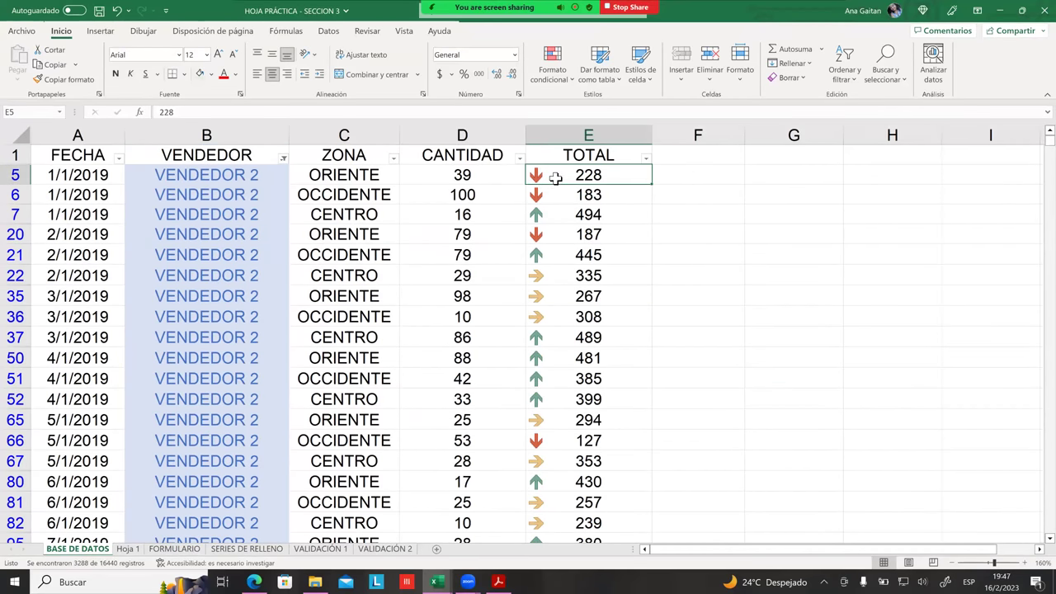
{"action": "left_click_drag", "start_coordinate": [559, 188], "coordinate": [561, 195]}
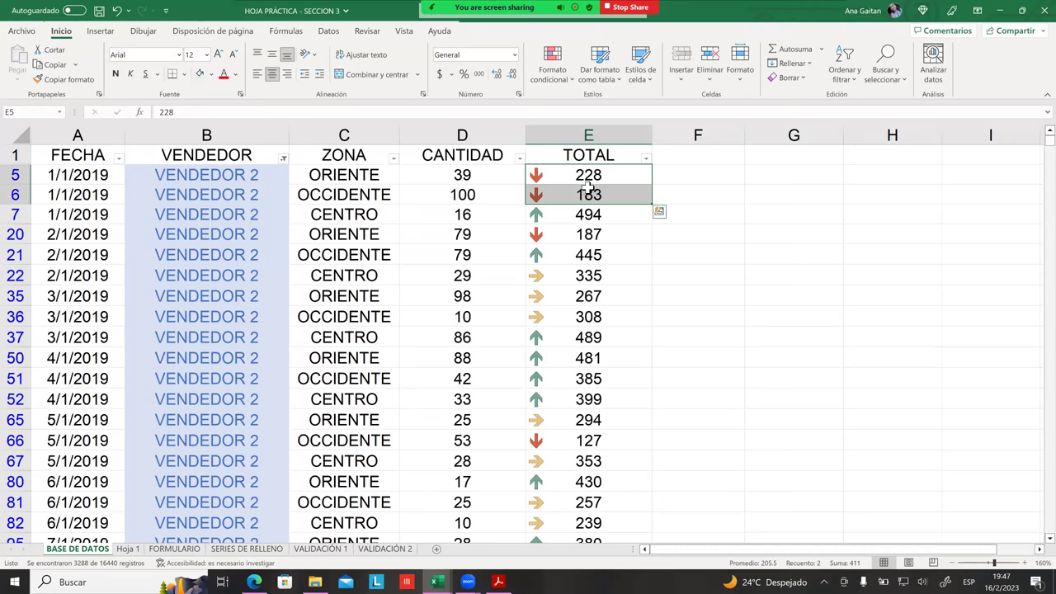
{"action": "left_click", "coordinate": [581, 181]}
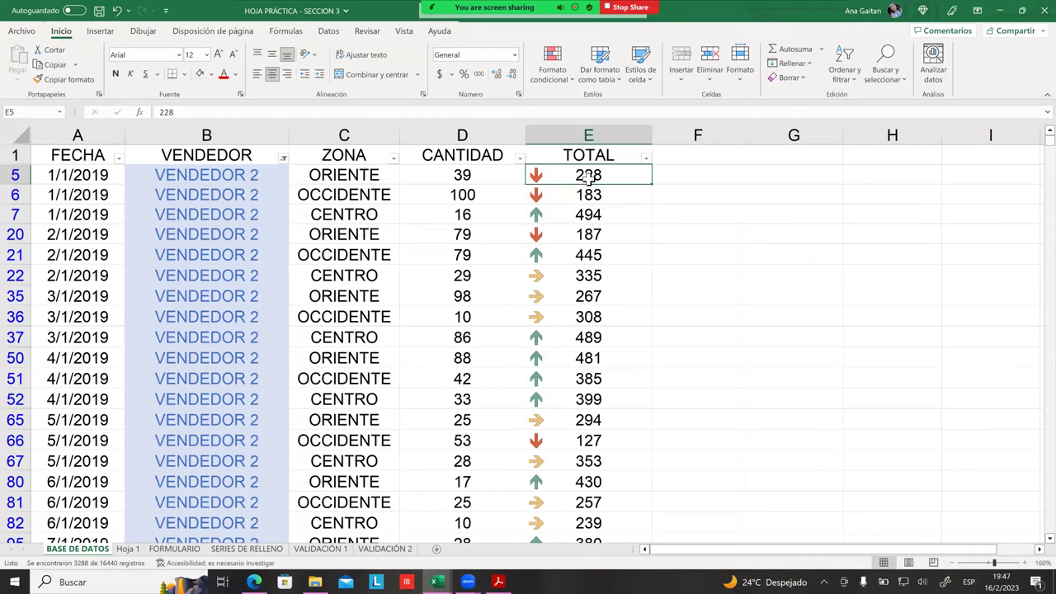
{"action": "left_click", "coordinate": [578, 195]}
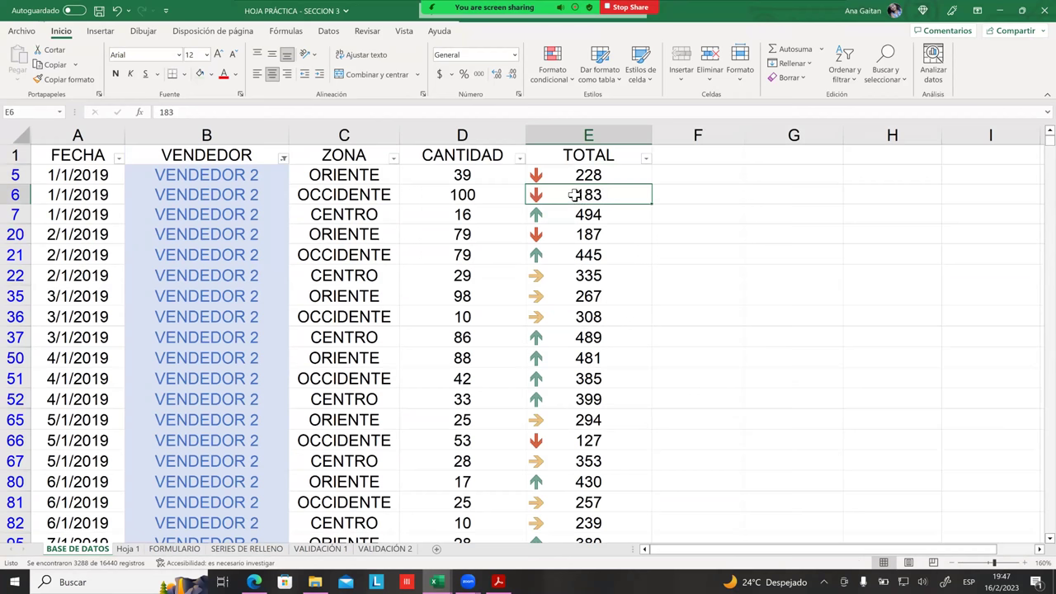
{"action": "left_click_drag", "start_coordinate": [574, 180], "coordinate": [578, 420]}
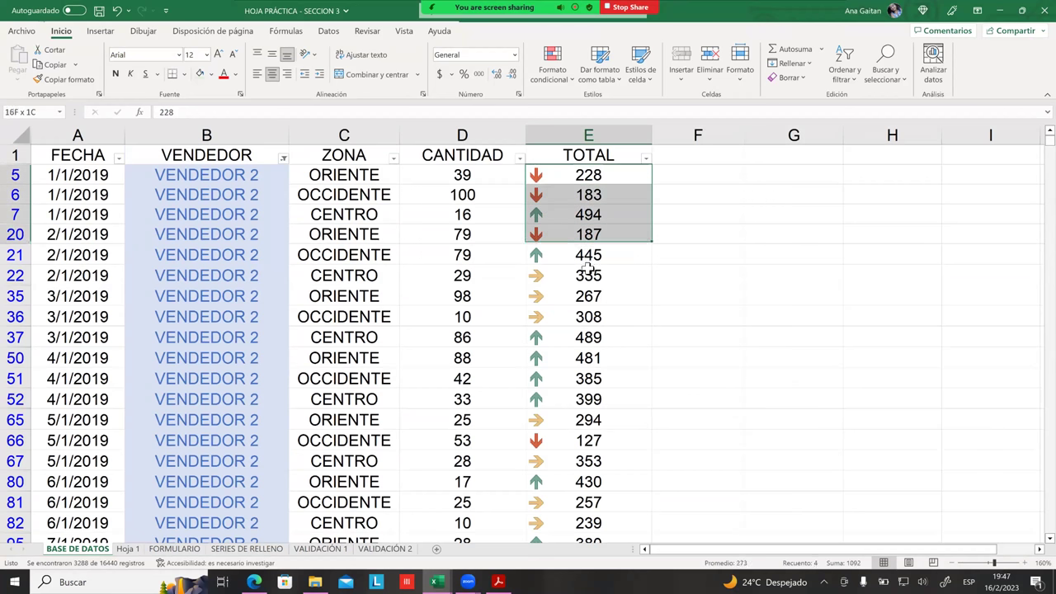
{"action": "left_click_drag", "start_coordinate": [577, 419], "coordinate": [588, 507]}
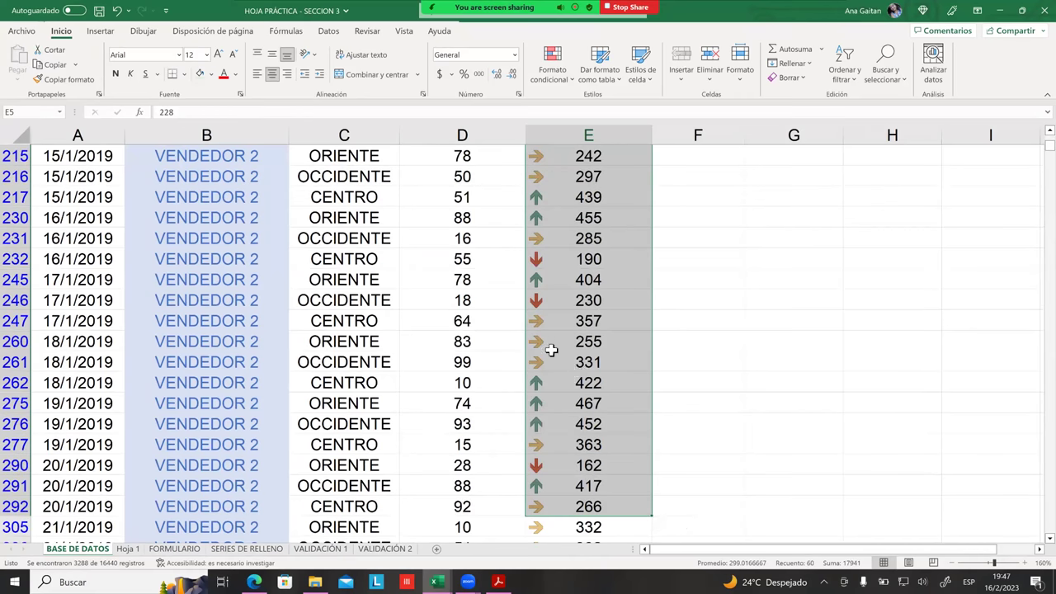
{"action": "scroll", "coordinate": [556, 348], "scroll_direction": "down", "scroll_amount": 1}
{"action": "scroll", "coordinate": [566, 370], "scroll_direction": "down", "scroll_amount": 5}
{"action": "scroll", "coordinate": [578, 363], "scroll_direction": "down", "scroll_amount": 11}
{"action": "scroll", "coordinate": [594, 363], "scroll_direction": "down", "scroll_amount": 16}
{"action": "scroll", "coordinate": [586, 330], "scroll_direction": "down", "scroll_amount": 9}
{"action": "left_click", "coordinate": [575, 286]}
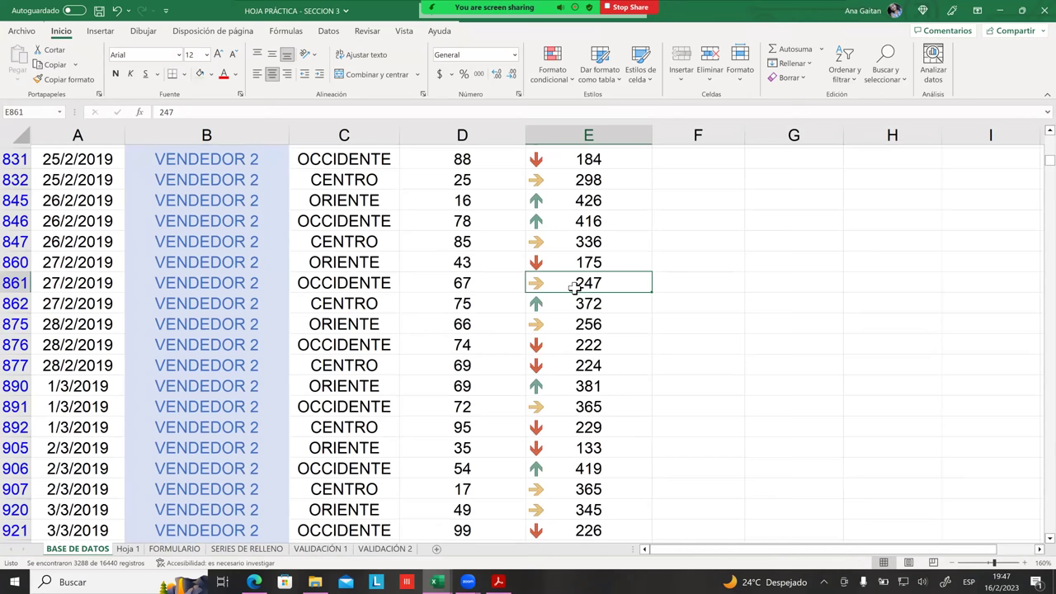
{"action": "key", "text": "ctrl+shift+Down"}
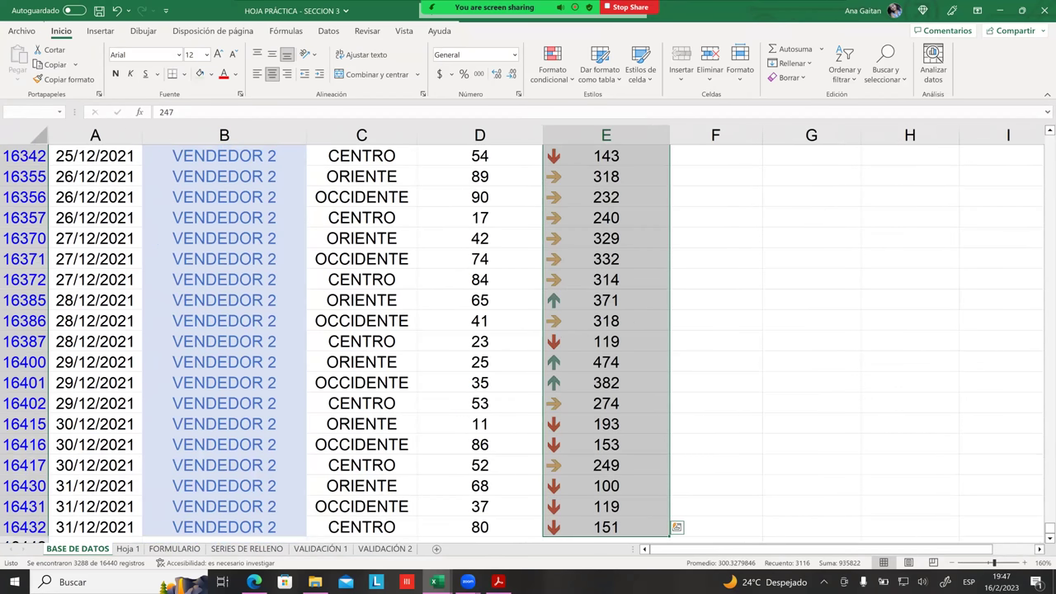
{"action": "scroll", "coordinate": [644, 269], "scroll_direction": "up", "scroll_amount": 6}
{"action": "scroll", "coordinate": [616, 302], "scroll_direction": "up", "scroll_amount": 9}
{"action": "scroll", "coordinate": [625, 344], "scroll_direction": "up", "scroll_amount": 18}
{"action": "scroll", "coordinate": [626, 339], "scroll_direction": "up", "scroll_amount": 7}
{"action": "scroll", "coordinate": [621, 333], "scroll_direction": "up", "scroll_amount": 13}
{"action": "scroll", "coordinate": [594, 310], "scroll_direction": "up", "scroll_amount": 5}
{"action": "scroll", "coordinate": [586, 307], "scroll_direction": "up", "scroll_amount": 12}
{"action": "scroll", "coordinate": [580, 306], "scroll_direction": "up", "scroll_amount": 18}
{"action": "scroll", "coordinate": [581, 306], "scroll_direction": "up", "scroll_amount": 9}
{"action": "scroll", "coordinate": [578, 302], "scroll_direction": "up", "scroll_amount": 15}
{"action": "scroll", "coordinate": [573, 302], "scroll_direction": "up", "scroll_amount": 20}
{"action": "scroll", "coordinate": [569, 303], "scroll_direction": "up", "scroll_amount": 9}
{"action": "scroll", "coordinate": [568, 304], "scroll_direction": "up", "scroll_amount": 17}
{"action": "scroll", "coordinate": [568, 305], "scroll_direction": "up", "scroll_amount": 14}
{"action": "scroll", "coordinate": [566, 305], "scroll_direction": "up", "scroll_amount": 7}
{"action": "scroll", "coordinate": [566, 306], "scroll_direction": "up", "scroll_amount": 8}
{"action": "scroll", "coordinate": [566, 303], "scroll_direction": "up", "scroll_amount": 20}
{"action": "scroll", "coordinate": [564, 302], "scroll_direction": "up", "scroll_amount": 10}
{"action": "scroll", "coordinate": [561, 302], "scroll_direction": "up", "scroll_amount": 13}
{"action": "scroll", "coordinate": [560, 304], "scroll_direction": "up", "scroll_amount": 6}
{"action": "scroll", "coordinate": [560, 304], "scroll_direction": "up", "scroll_amount": 5}
{"action": "scroll", "coordinate": [558, 306], "scroll_direction": "up", "scroll_amount": 11}
{"action": "scroll", "coordinate": [556, 307], "scroll_direction": "up", "scroll_amount": 11}
{"action": "scroll", "coordinate": [553, 310], "scroll_direction": "up", "scroll_amount": 8}
{"action": "scroll", "coordinate": [551, 308], "scroll_direction": "up", "scroll_amount": 5}
{"action": "scroll", "coordinate": [550, 307], "scroll_direction": "up", "scroll_amount": 11}
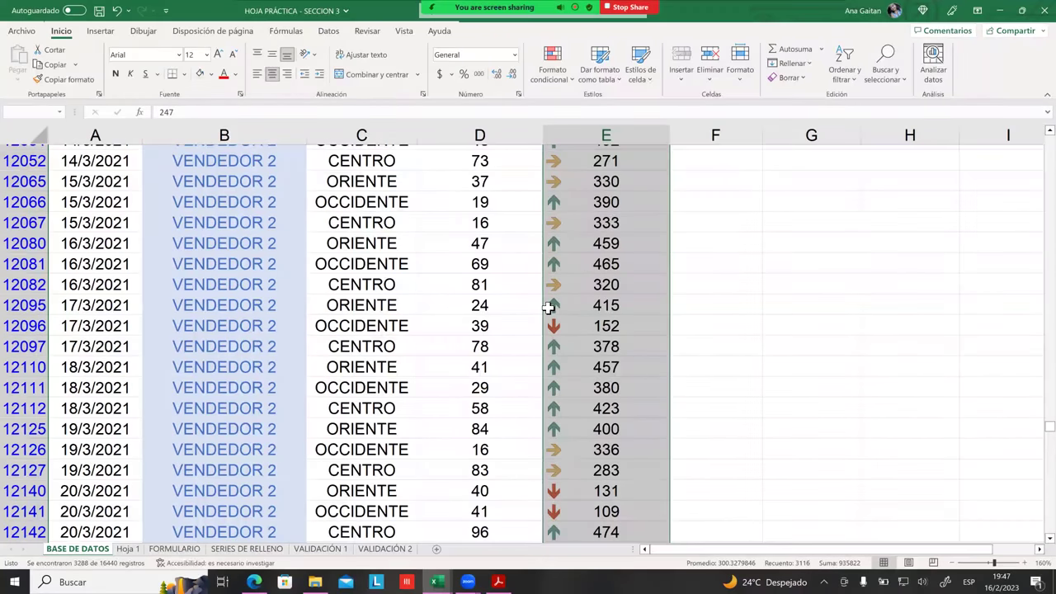
{"action": "scroll", "coordinate": [548, 308], "scroll_direction": "up", "scroll_amount": 6}
{"action": "left_click", "coordinate": [550, 208]}
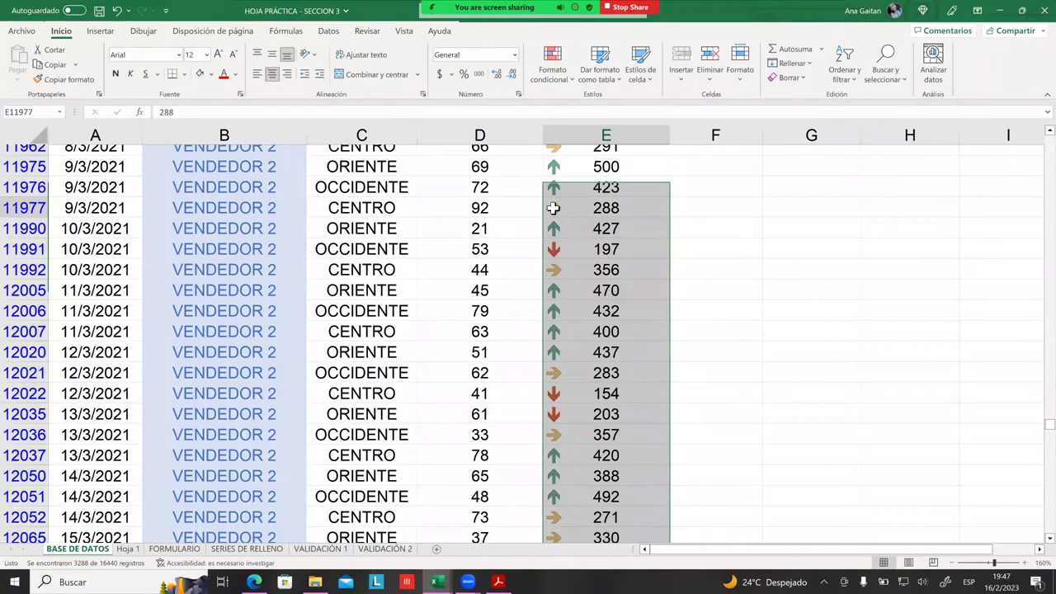
{"action": "left_click", "coordinate": [556, 228]}
{"action": "left_click", "coordinate": [563, 252]}
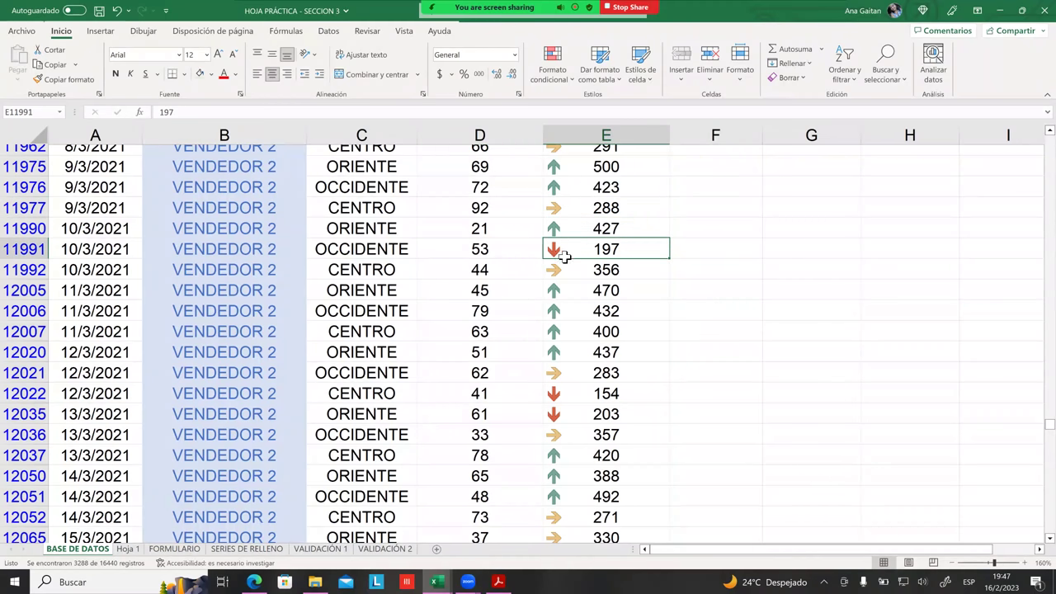
{"action": "left_click", "coordinate": [567, 274]}
{"action": "left_click", "coordinate": [564, 248]}
{"action": "left_click", "coordinate": [553, 66]}
{"action": "mouse_move", "coordinate": [598, 224]}
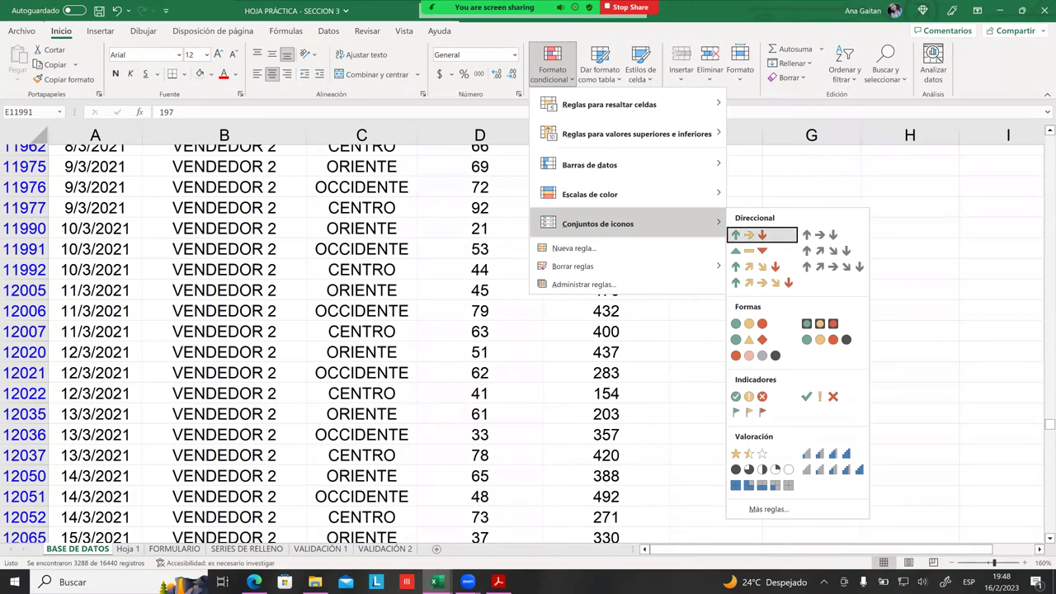
{"action": "left_click", "coordinate": [748, 234]}
{"action": "left_click", "coordinate": [614, 291]}
{"action": "left_click", "coordinate": [608, 229]}
{"action": "left_click", "coordinate": [608, 207]}
{"action": "left_click", "coordinate": [606, 190]}
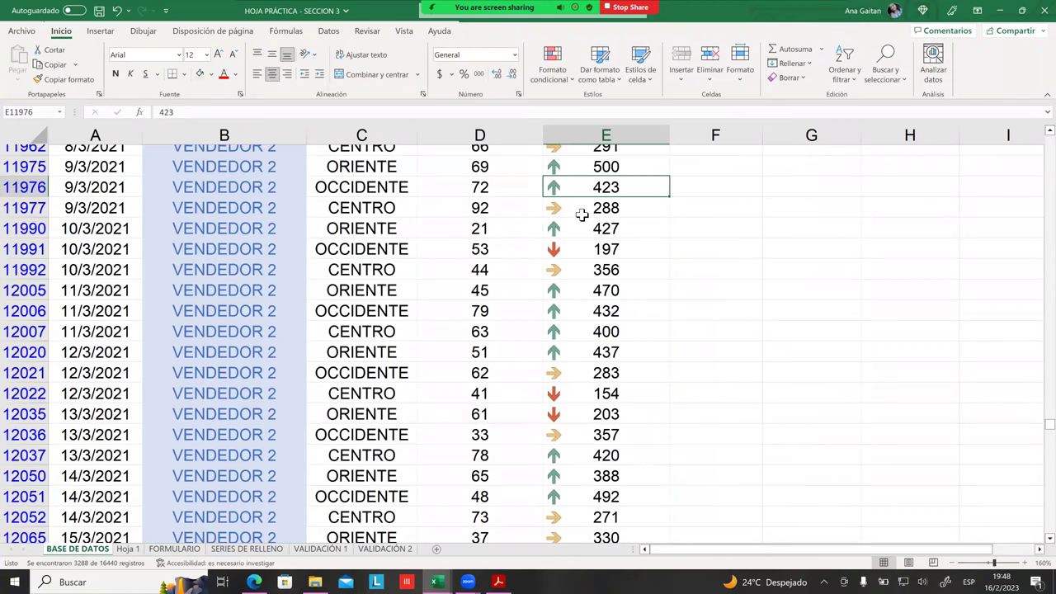
{"action": "left_click", "coordinate": [580, 213]}
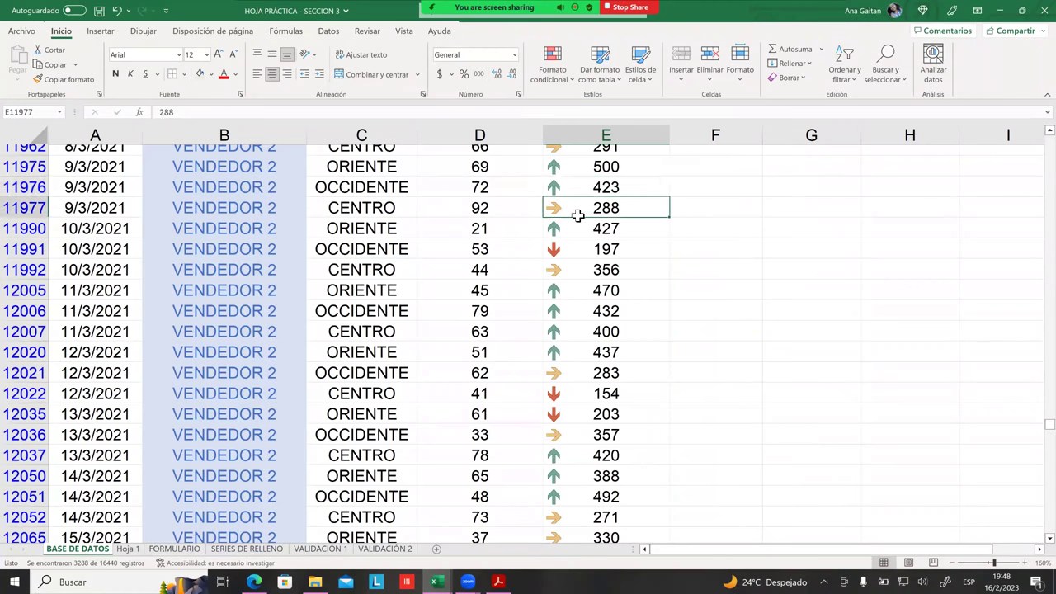
{"action": "left_click", "coordinate": [16, 213]}
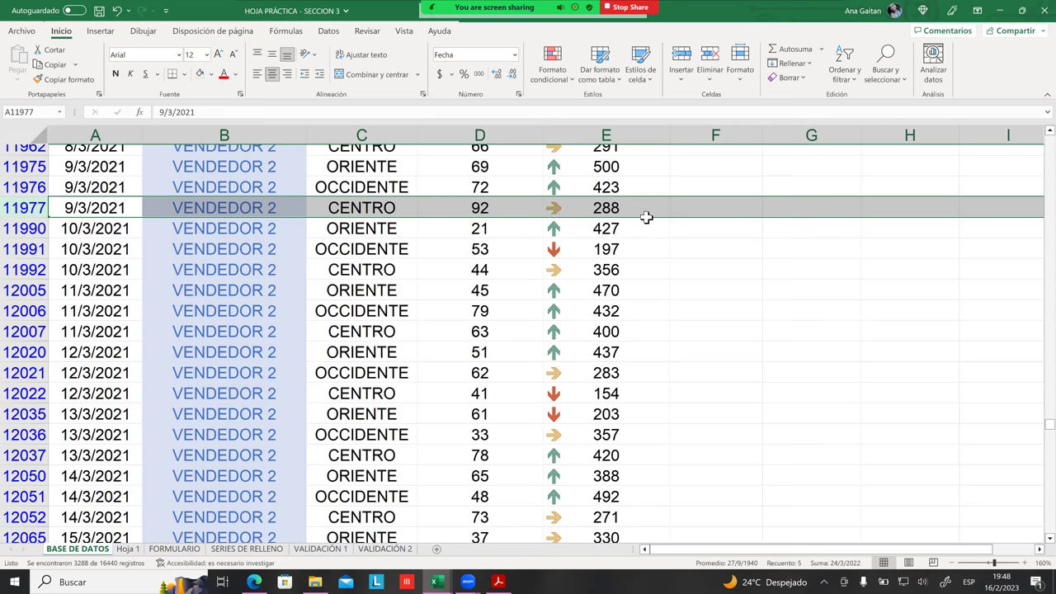
{"action": "left_click", "coordinate": [566, 252]}
{"action": "left_click", "coordinate": [277, 249]}
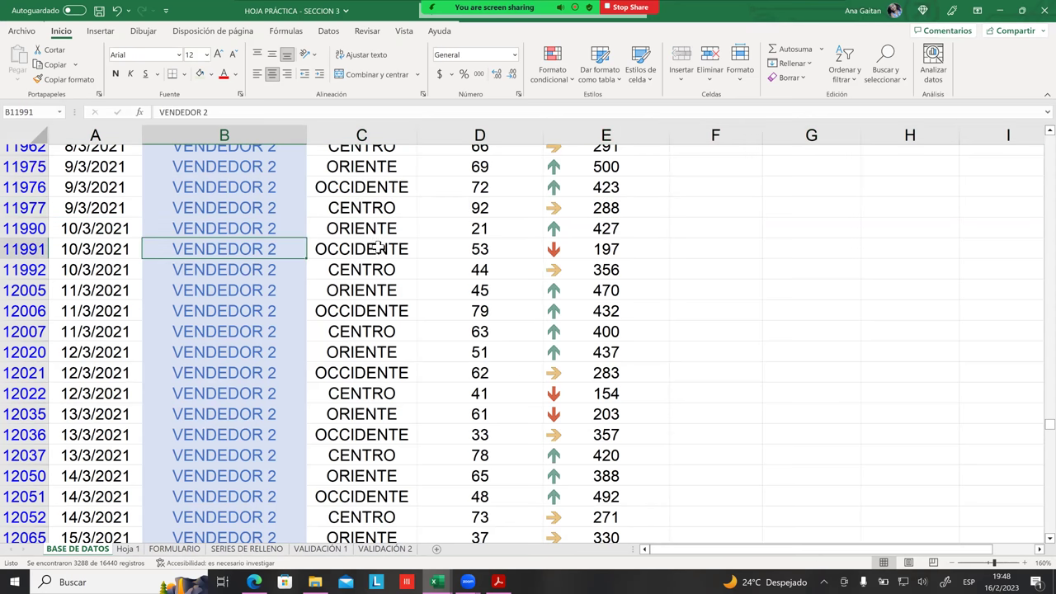
{"action": "left_click", "coordinate": [591, 258]}
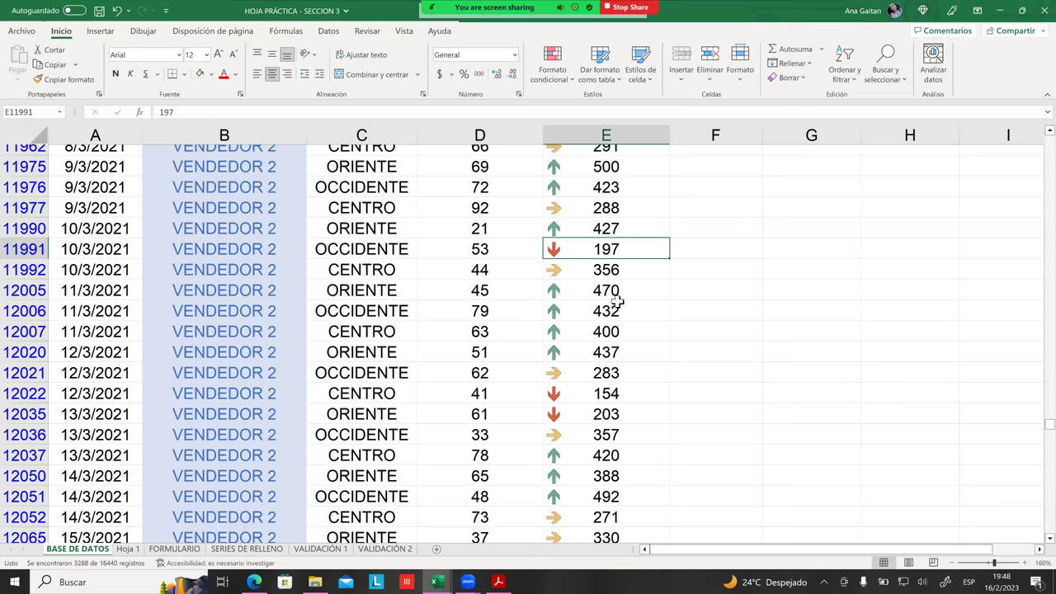
{"action": "scroll", "coordinate": [622, 304], "scroll_direction": "down", "scroll_amount": 14}
{"action": "scroll", "coordinate": [631, 314], "scroll_direction": "down", "scroll_amount": 4}
{"action": "scroll", "coordinate": [632, 314], "scroll_direction": "down", "scroll_amount": 2}
{"action": "scroll", "coordinate": [627, 288], "scroll_direction": "down", "scroll_amount": 1}
{"action": "mouse_move", "coordinate": [609, 261]}
{"action": "left_mouse_down"}
{"action": "mouse_move", "coordinate": [538, 292]}
{"action": "mouse_move", "coordinate": [144, 266]}
{"action": "mouse_move", "coordinate": [648, 261]}
{"action": "left_mouse_up"}
{"action": "left_click", "coordinate": [689, 282]}
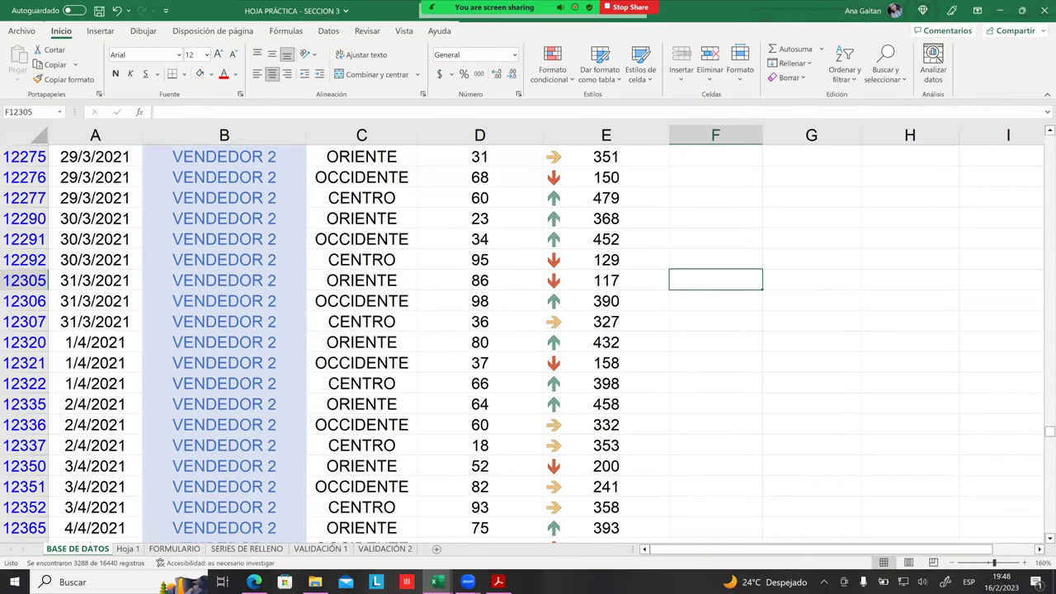
{"action": "scroll", "coordinate": [691, 251], "scroll_direction": "up", "scroll_amount": 9}
{"action": "scroll", "coordinate": [691, 250], "scroll_direction": "up", "scroll_amount": 4}
{"action": "scroll", "coordinate": [684, 242], "scroll_direction": "up", "scroll_amount": 12}
{"action": "scroll", "coordinate": [648, 204], "scroll_direction": "up", "scroll_amount": 10}
{"action": "scroll", "coordinate": [648, 204], "scroll_direction": "up", "scroll_amount": 12}
{"action": "scroll", "coordinate": [648, 204], "scroll_direction": "up", "scroll_amount": 2}
{"action": "scroll", "coordinate": [648, 204], "scroll_direction": "up", "scroll_amount": 20}
{"action": "scroll", "coordinate": [648, 204], "scroll_direction": "up", "scroll_amount": 20}
Filter TOTAL by the red down-arrow cell icon, leaving 1070 of 16440 records.
{"action": "scroll", "coordinate": [648, 203], "scroll_direction": "up", "scroll_amount": 7}
{"action": "left_click", "coordinate": [658, 212]}
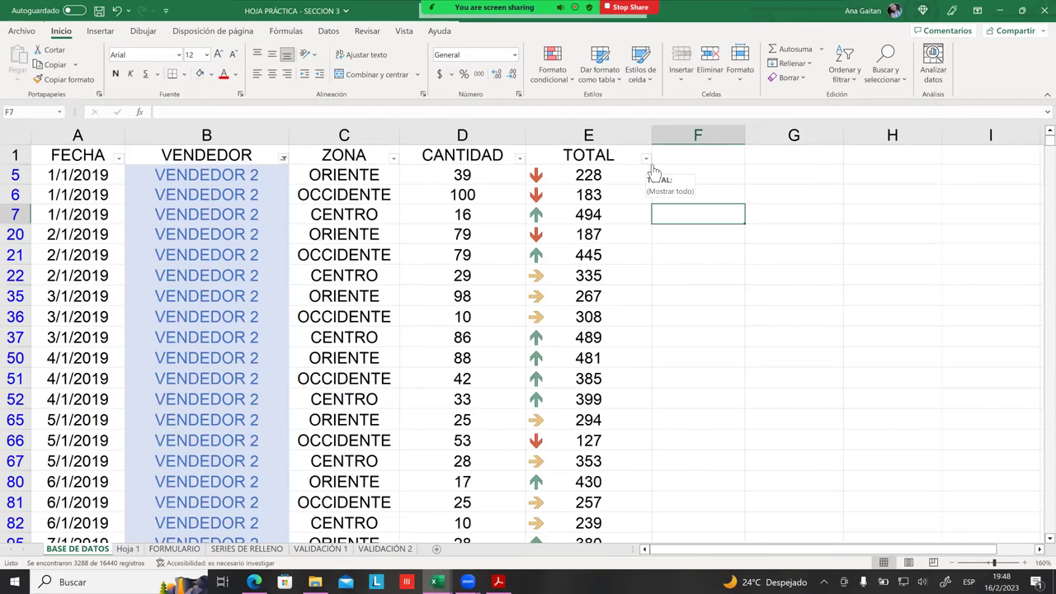
{"action": "left_click", "coordinate": [647, 160]}
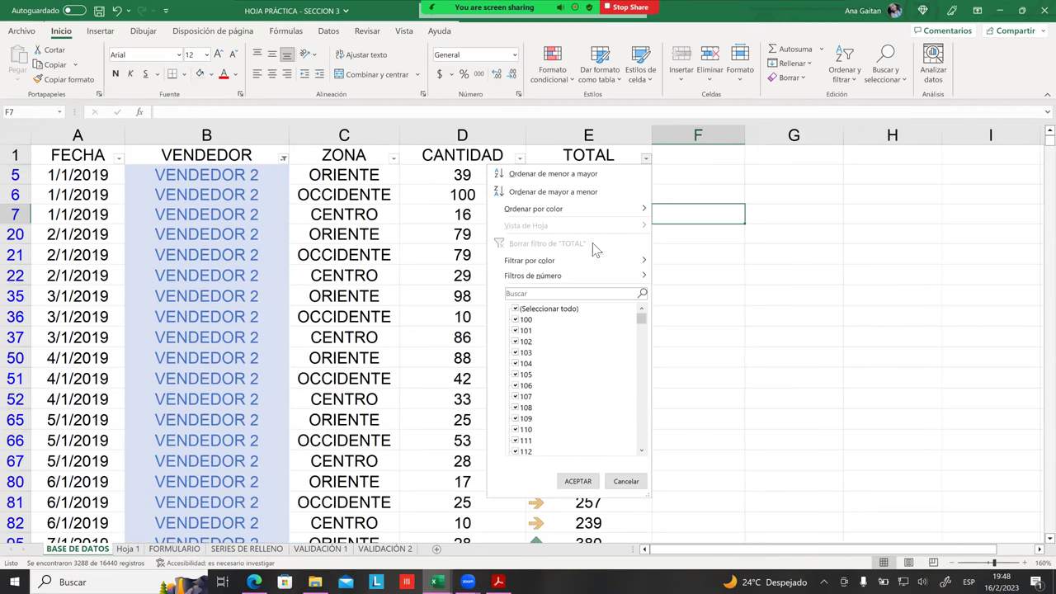
{"action": "mouse_move", "coordinate": [588, 262]}
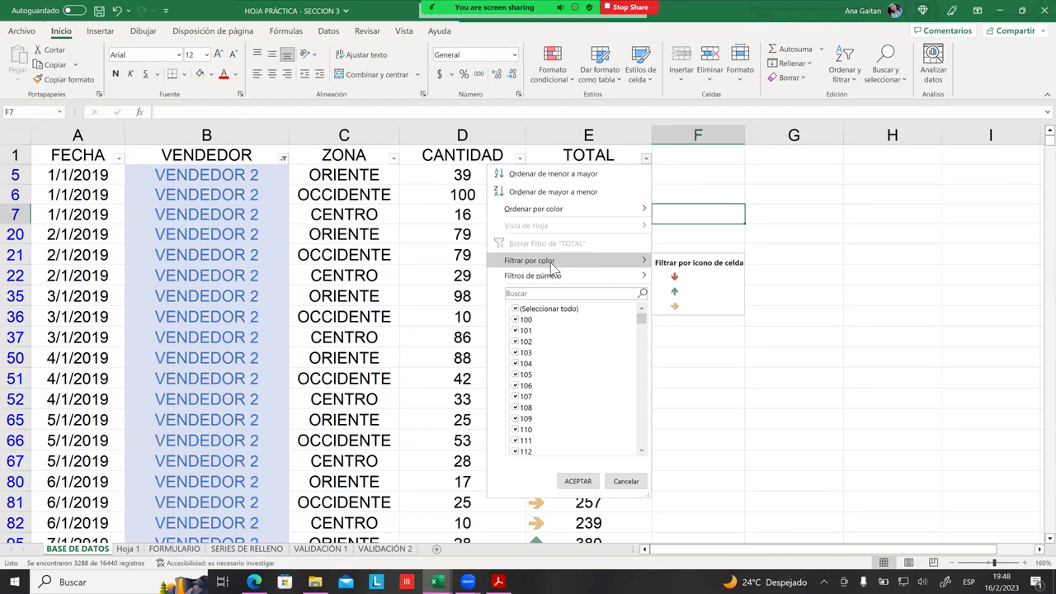
{"action": "left_click", "coordinate": [676, 278]}
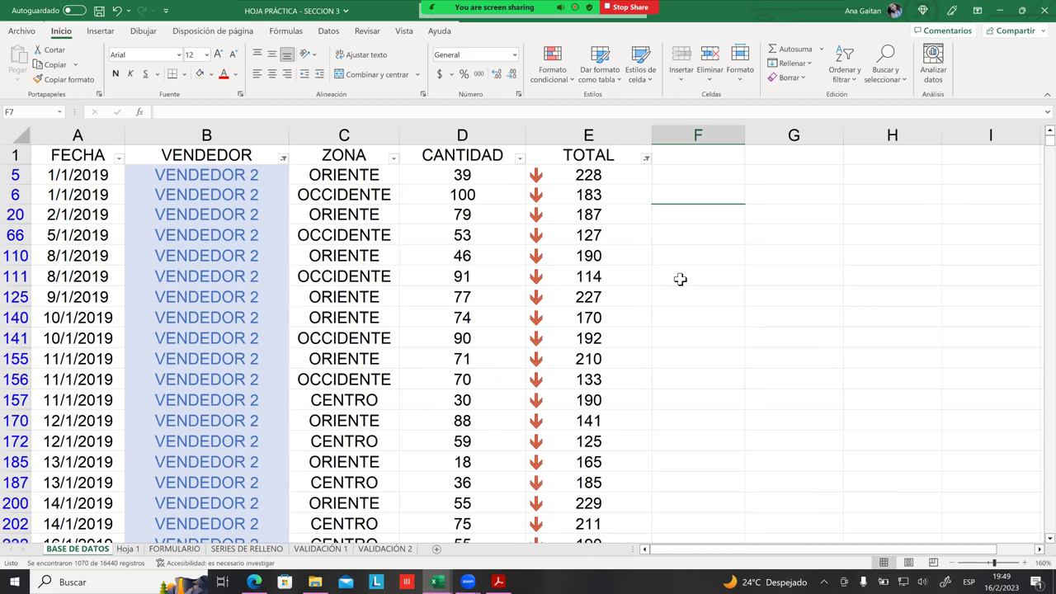
{"action": "scroll", "coordinate": [658, 306], "scroll_direction": "down", "scroll_amount": 6}
{"action": "scroll", "coordinate": [657, 305], "scroll_direction": "down", "scroll_amount": 6}
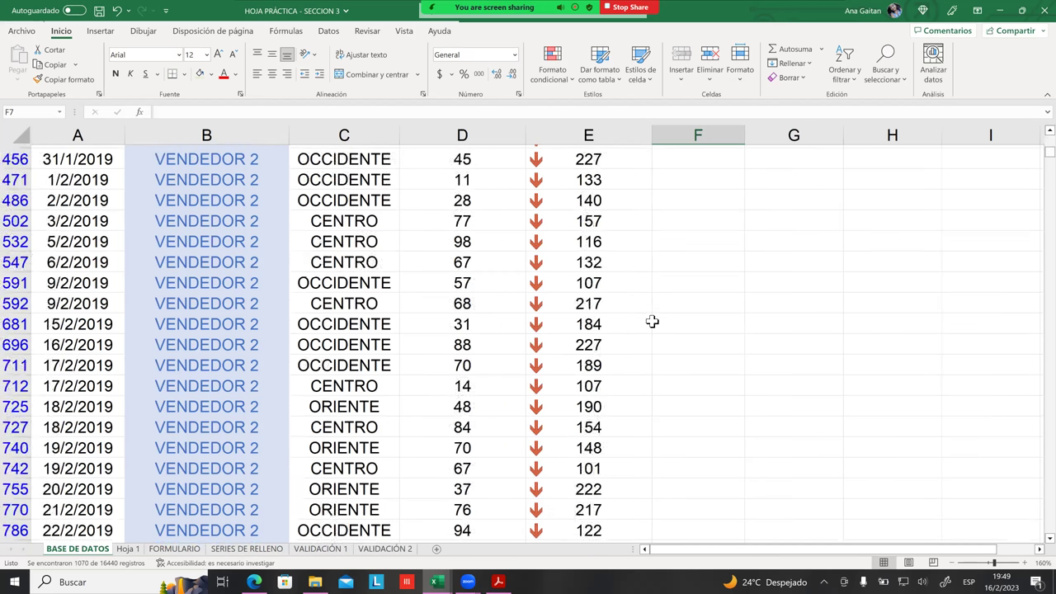
{"action": "scroll", "coordinate": [651, 321], "scroll_direction": "down", "scroll_amount": 6}
{"action": "scroll", "coordinate": [635, 314], "scroll_direction": "down", "scroll_amount": 7}
{"action": "scroll", "coordinate": [635, 299], "scroll_direction": "down", "scroll_amount": 6}
{"action": "scroll", "coordinate": [623, 293], "scroll_direction": "down", "scroll_amount": 6}
{"action": "scroll", "coordinate": [619, 292], "scroll_direction": "down", "scroll_amount": 6}
{"action": "scroll", "coordinate": [612, 293], "scroll_direction": "down", "scroll_amount": 8}
{"action": "scroll", "coordinate": [608, 289], "scroll_direction": "down", "scroll_amount": 7}
{"action": "scroll", "coordinate": [606, 303], "scroll_direction": "down", "scroll_amount": 7}
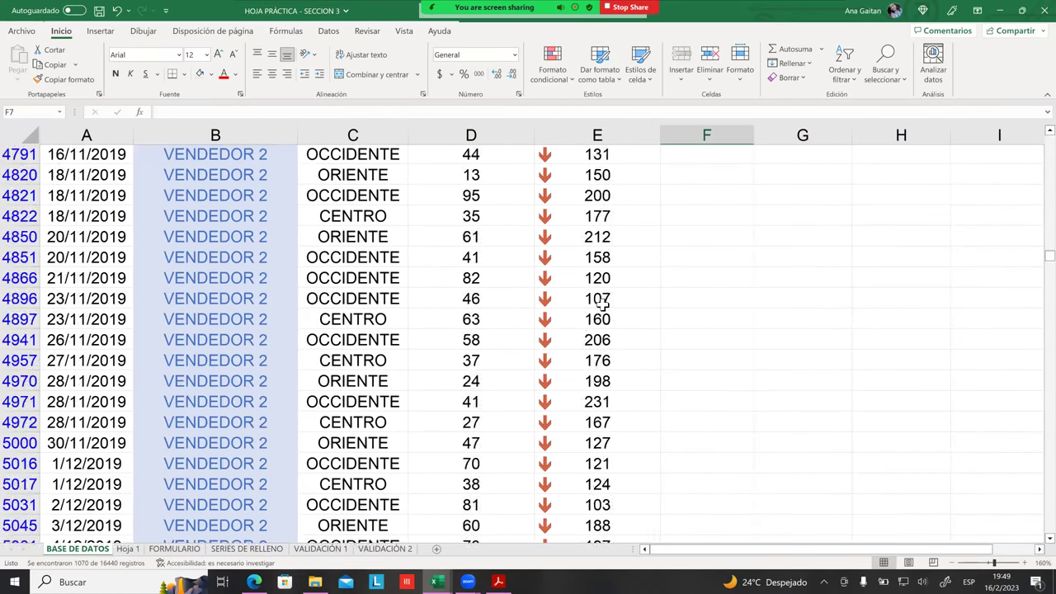
{"action": "scroll", "coordinate": [589, 302], "scroll_direction": "down", "scroll_amount": 7}
{"action": "scroll", "coordinate": [582, 307], "scroll_direction": "down", "scroll_amount": 10}
{"action": "scroll", "coordinate": [582, 307], "scroll_direction": "down", "scroll_amount": 10}
{"action": "scroll", "coordinate": [569, 326], "scroll_direction": "down", "scroll_amount": 3}
{"action": "scroll", "coordinate": [572, 337], "scroll_direction": "down", "scroll_amount": 10}
{"action": "scroll", "coordinate": [564, 361], "scroll_direction": "down", "scroll_amount": 6}
{"action": "scroll", "coordinate": [569, 363], "scroll_direction": "down", "scroll_amount": 15}
{"action": "scroll", "coordinate": [576, 363], "scroll_direction": "down", "scroll_amount": 18}
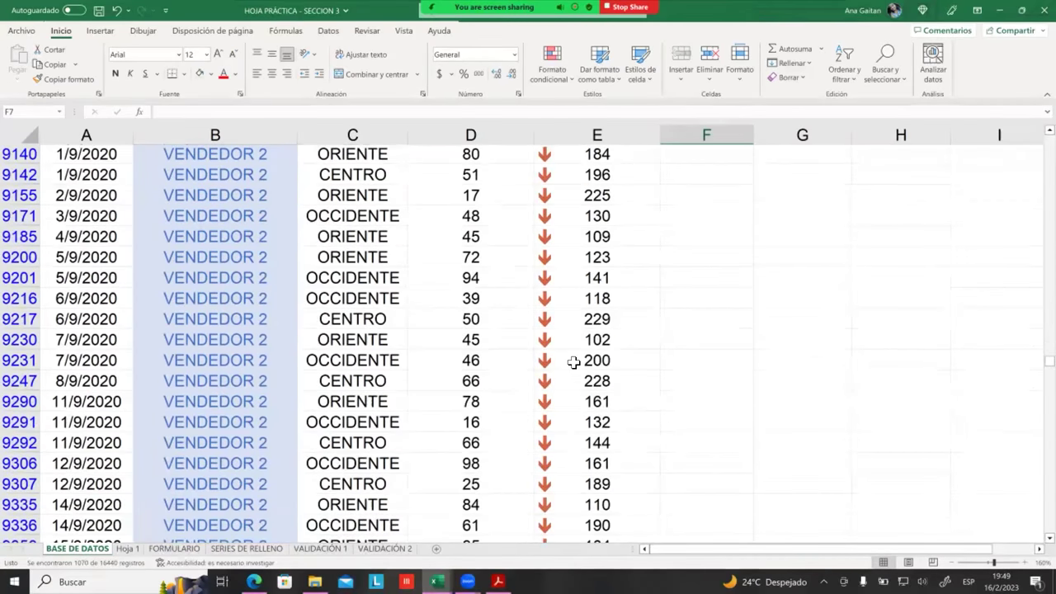
{"action": "scroll", "coordinate": [578, 365], "scroll_direction": "down", "scroll_amount": 15}
{"action": "scroll", "coordinate": [580, 369], "scroll_direction": "down", "scroll_amount": 6}
{"action": "scroll", "coordinate": [579, 372], "scroll_direction": "down", "scroll_amount": 20}
{"action": "scroll", "coordinate": [589, 365], "scroll_direction": "down", "scroll_amount": 15}
{"action": "scroll", "coordinate": [592, 370], "scroll_direction": "down", "scroll_amount": 18}
{"action": "scroll", "coordinate": [592, 380], "scroll_direction": "down", "scroll_amount": 8}
{"action": "scroll", "coordinate": [595, 379], "scroll_direction": "down", "scroll_amount": 10}
{"action": "scroll", "coordinate": [578, 363], "scroll_direction": "down", "scroll_amount": 14}
{"action": "scroll", "coordinate": [537, 346], "scroll_direction": "down", "scroll_amount": 2}
{"action": "scroll", "coordinate": [458, 310], "scroll_direction": "down", "scroll_amount": 17}
{"action": "scroll", "coordinate": [478, 301], "scroll_direction": "down", "scroll_amount": 14}
{"action": "scroll", "coordinate": [498, 352], "scroll_direction": "down", "scroll_amount": 11}
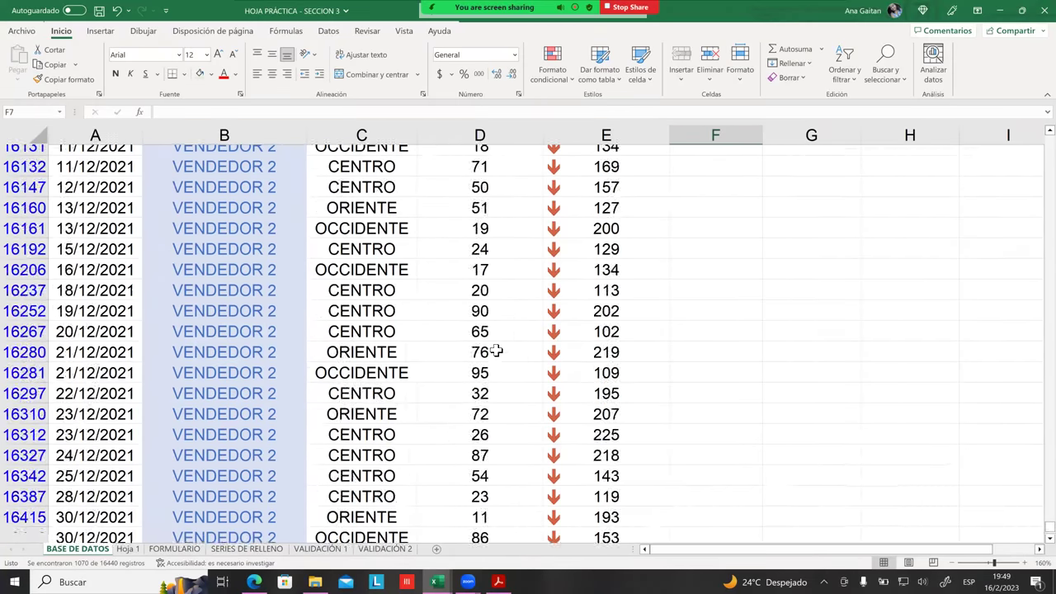
{"action": "scroll", "coordinate": [512, 345], "scroll_direction": "down", "scroll_amount": 18}
{"action": "scroll", "coordinate": [525, 321], "scroll_direction": "up", "scroll_amount": 5}
{"action": "scroll", "coordinate": [520, 327], "scroll_direction": "up", "scroll_amount": 8}
{"action": "scroll", "coordinate": [520, 327], "scroll_direction": "up", "scroll_amount": 7}
{"action": "scroll", "coordinate": [528, 326], "scroll_direction": "up", "scroll_amount": 8}
{"action": "scroll", "coordinate": [530, 327], "scroll_direction": "up", "scroll_amount": 7}
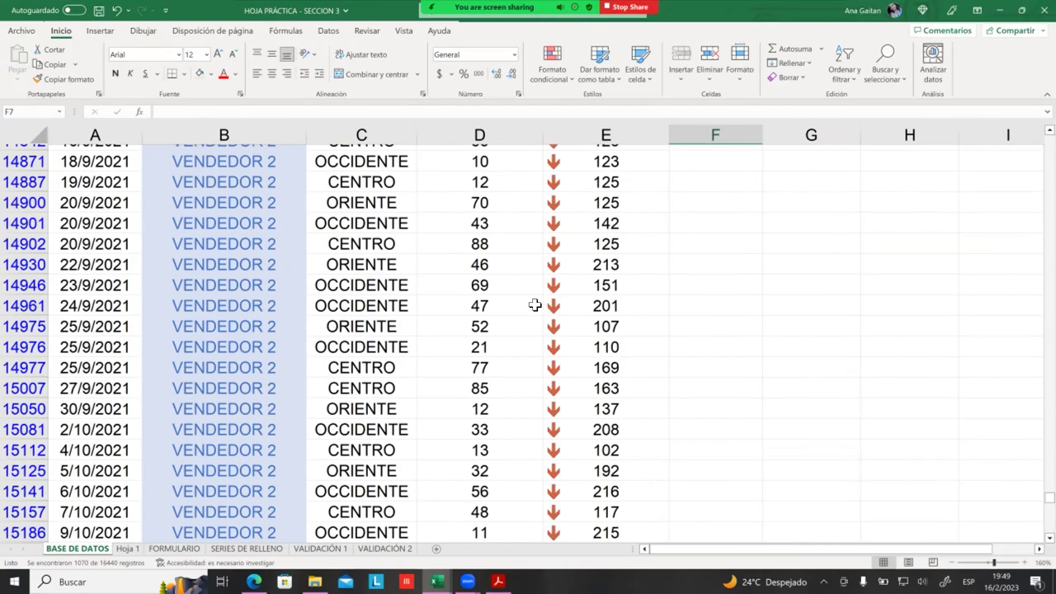
{"action": "scroll", "coordinate": [550, 304], "scroll_direction": "up", "scroll_amount": 7}
{"action": "scroll", "coordinate": [552, 302], "scroll_direction": "up", "scroll_amount": 3}
{"action": "scroll", "coordinate": [566, 299], "scroll_direction": "up", "scroll_amount": 7}
{"action": "scroll", "coordinate": [597, 300], "scroll_direction": "up", "scroll_amount": 10}
{"action": "scroll", "coordinate": [597, 300], "scroll_direction": "up", "scroll_amount": 10}
{"action": "left_click_drag", "start_coordinate": [1049, 449], "coordinate": [1050, 161]}
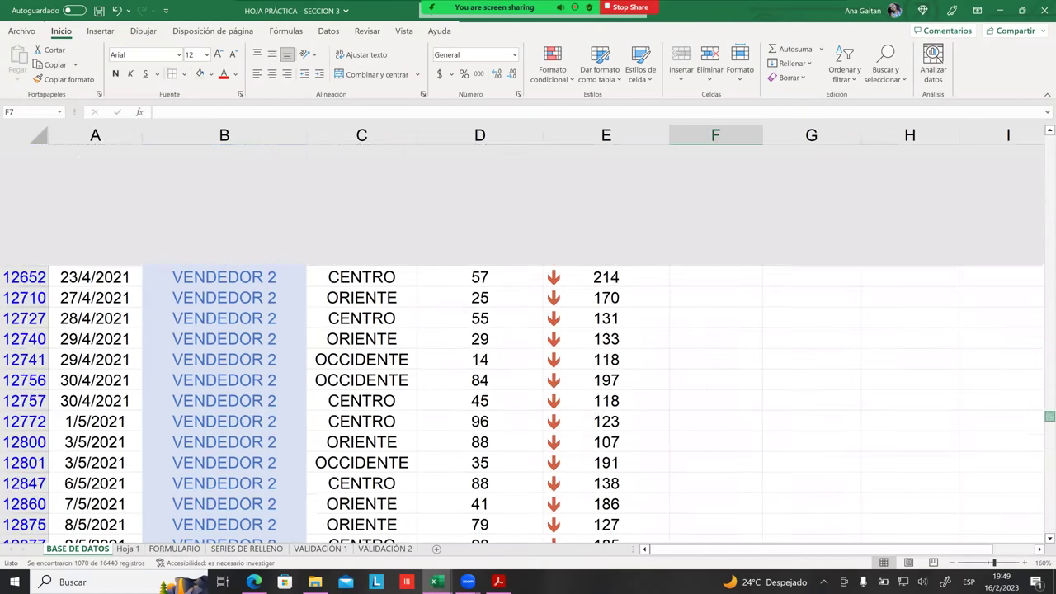
{"action": "scroll", "coordinate": [528, 343], "scroll_direction": "up", "scroll_amount": 6}
{"action": "scroll", "coordinate": [529, 344], "scroll_direction": "up", "scroll_amount": 13}
{"action": "scroll", "coordinate": [529, 343], "scroll_direction": "up", "scroll_amount": 1}
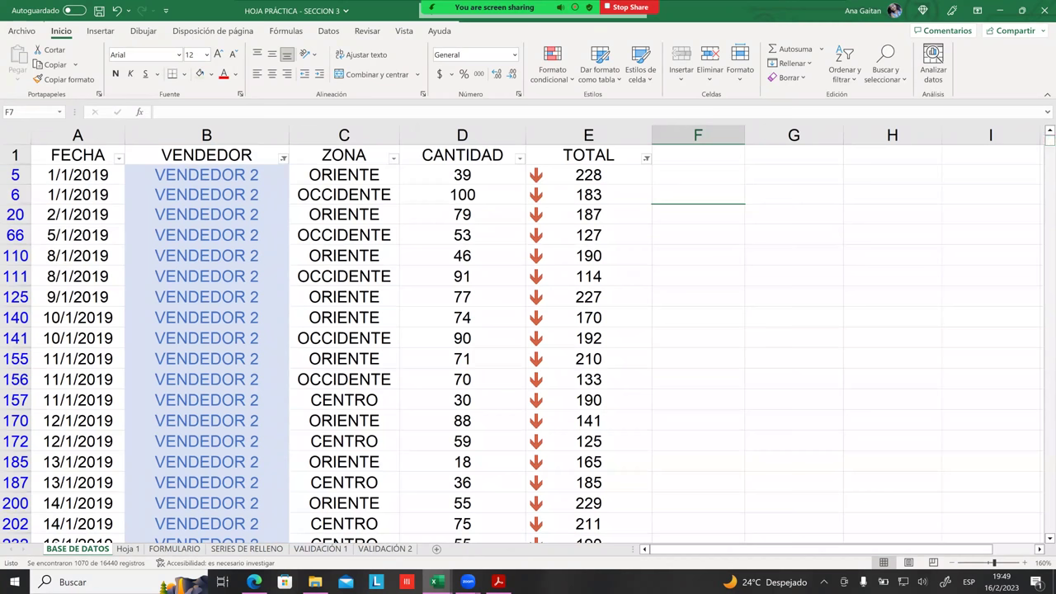
Clear the filter on the VENDEDOR column.
{"action": "left_click", "coordinate": [647, 158]}
{"action": "left_click", "coordinate": [283, 216]}
{"action": "left_click", "coordinate": [256, 200]}
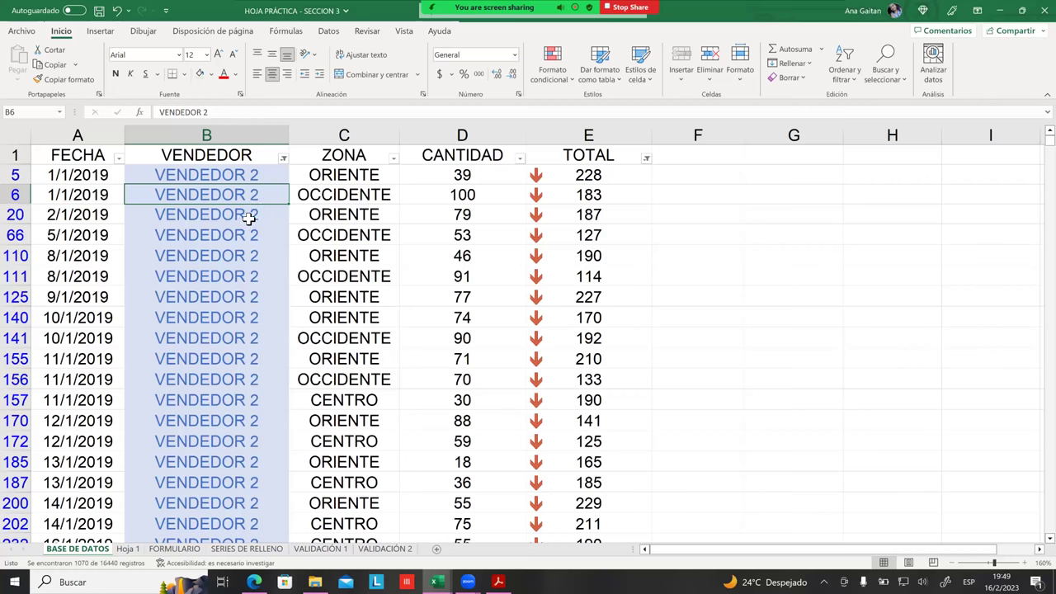
{"action": "scroll", "coordinate": [247, 170], "scroll_direction": "down", "scroll_amount": 1}
{"action": "scroll", "coordinate": [240, 231], "scroll_direction": "up", "scroll_amount": 1}
{"action": "left_click", "coordinate": [284, 160]}
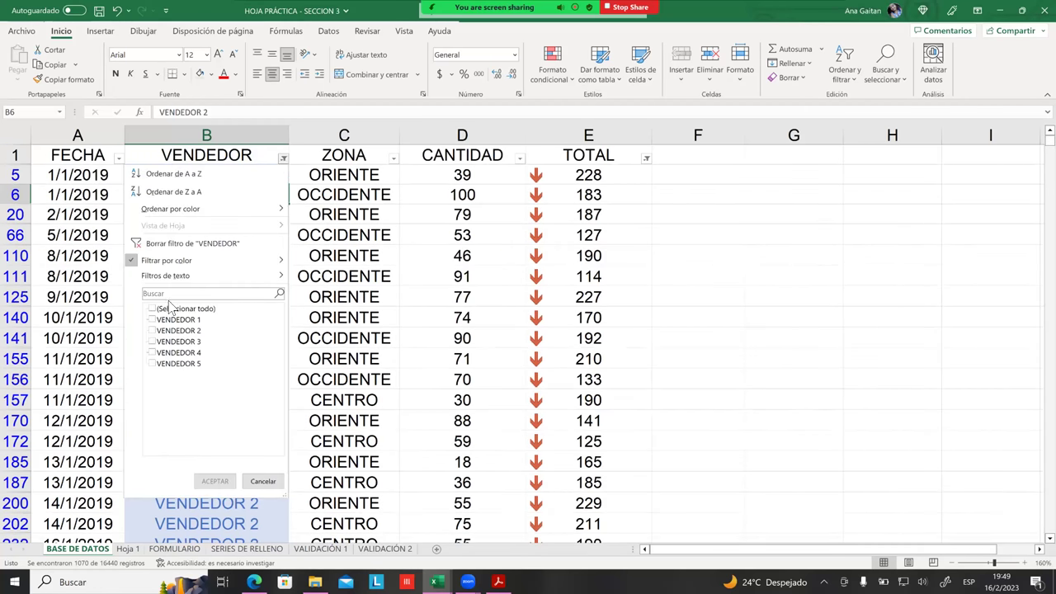
{"action": "left_click", "coordinate": [178, 245]}
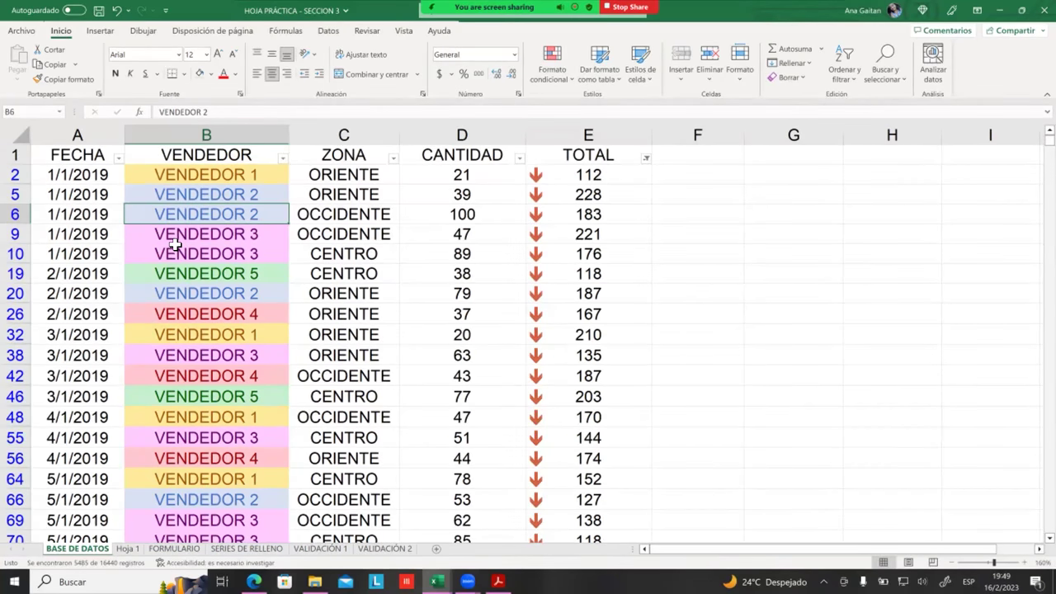
Clear the filter on the TOTAL column so every row shows with its arrow icons.
{"action": "left_click", "coordinate": [283, 159]}
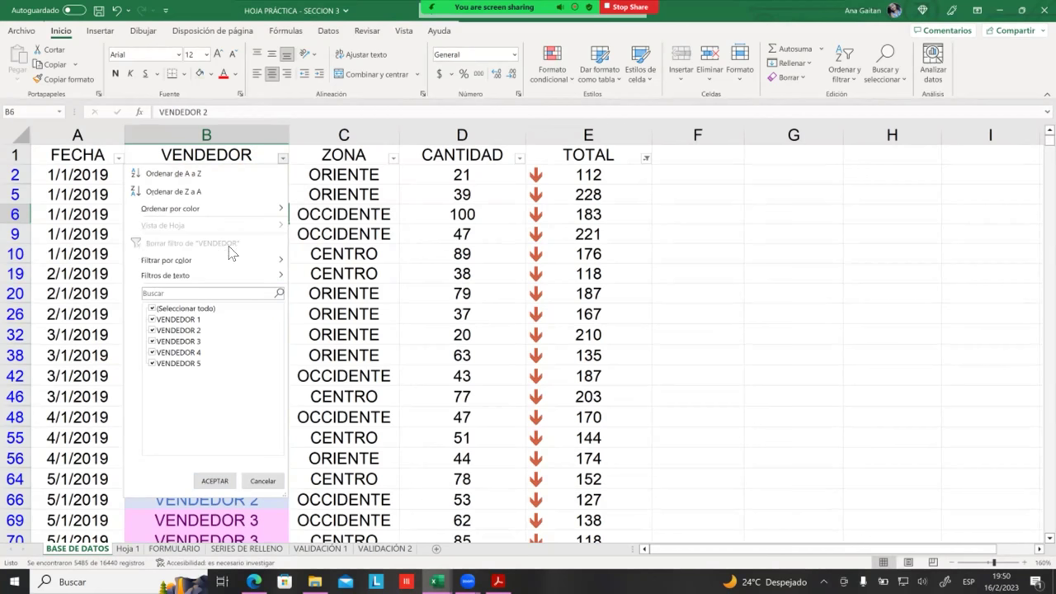
{"action": "left_click", "coordinate": [315, 253]}
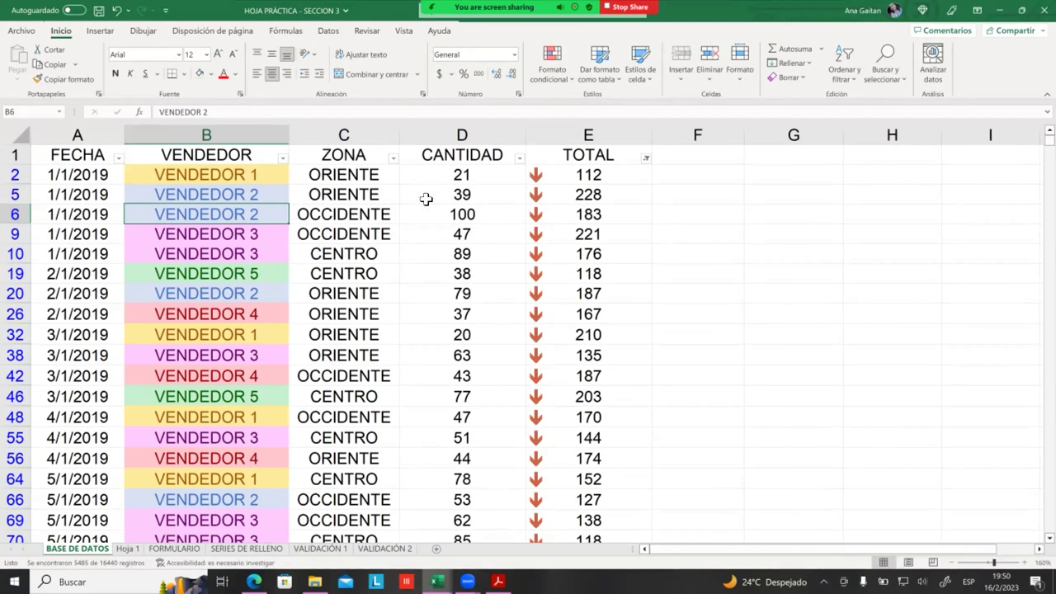
{"action": "left_click", "coordinate": [647, 160]}
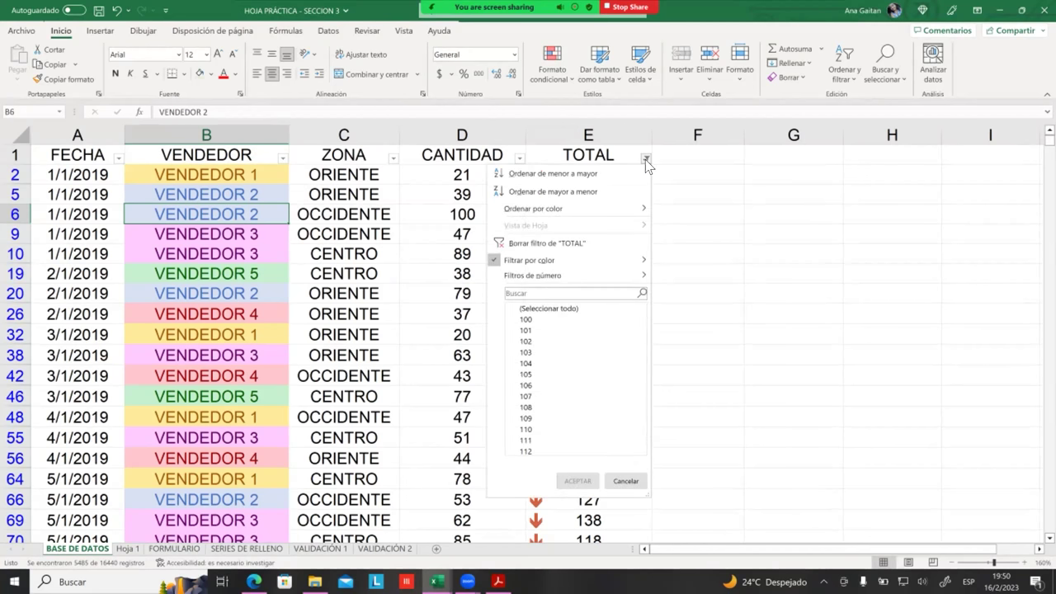
{"action": "left_click", "coordinate": [584, 248]}
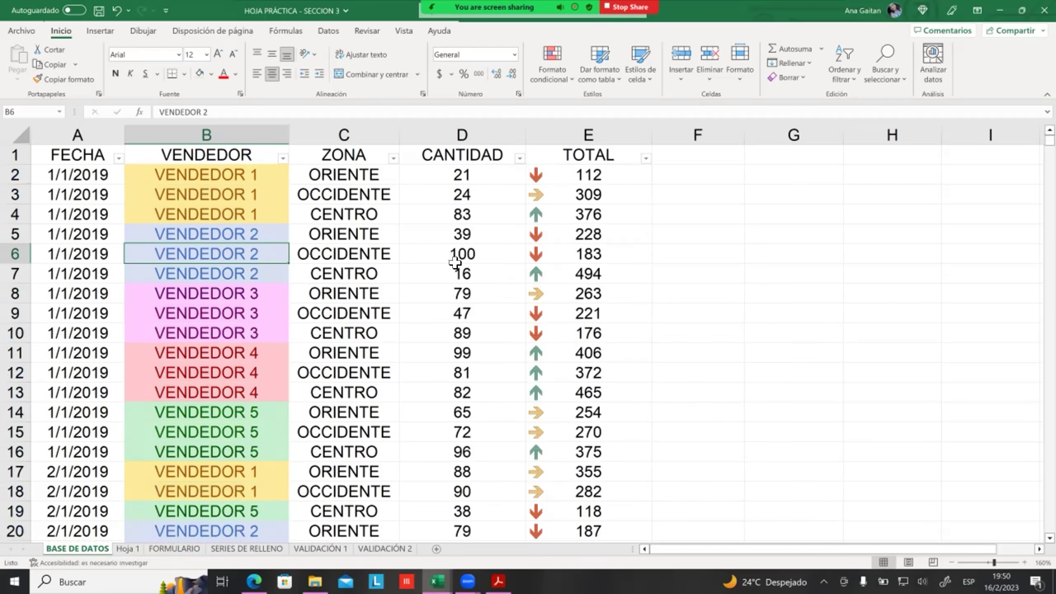
{"action": "left_click", "coordinate": [450, 257]}
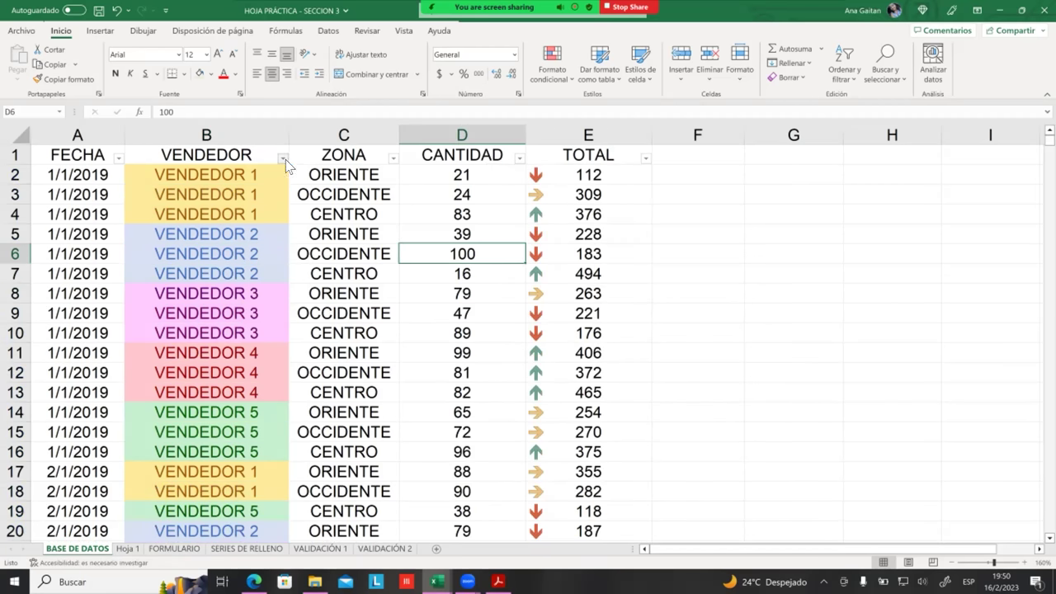
{"action": "left_click", "coordinate": [285, 159]}
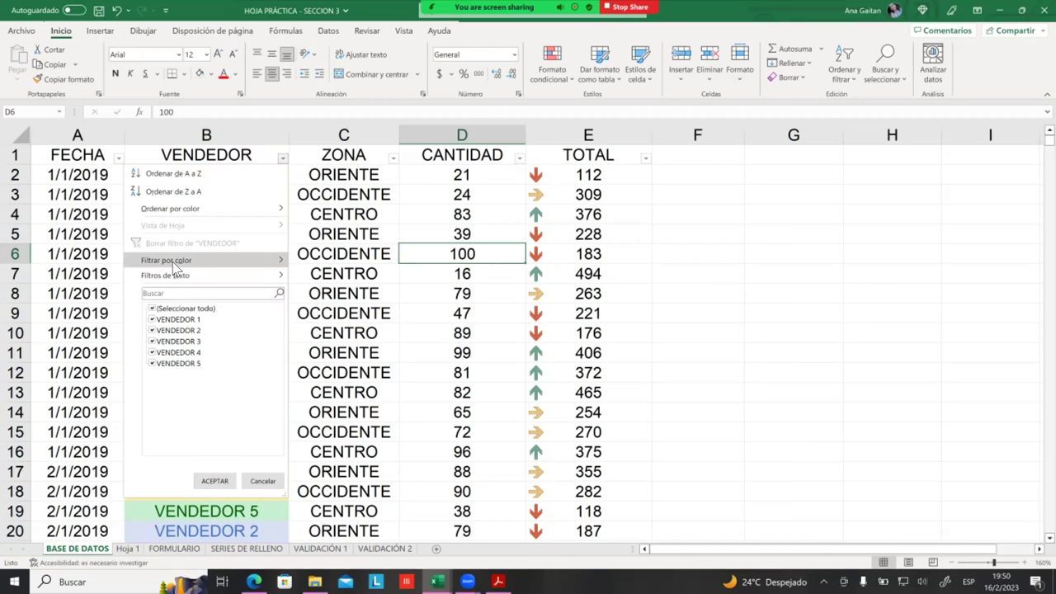
{"action": "mouse_move", "coordinate": [173, 262]}
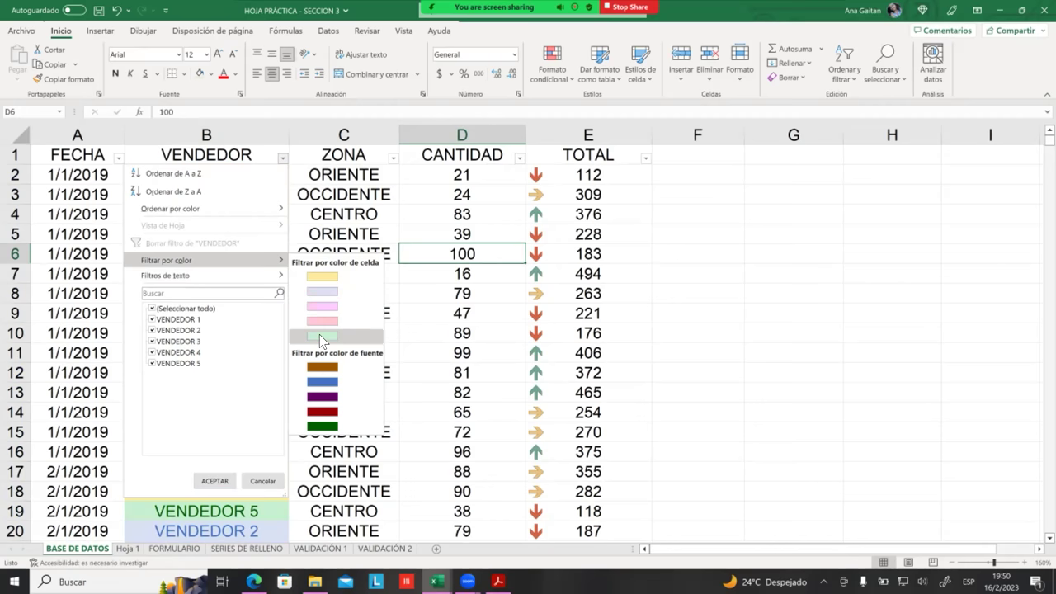
{"action": "left_click", "coordinate": [321, 335]}
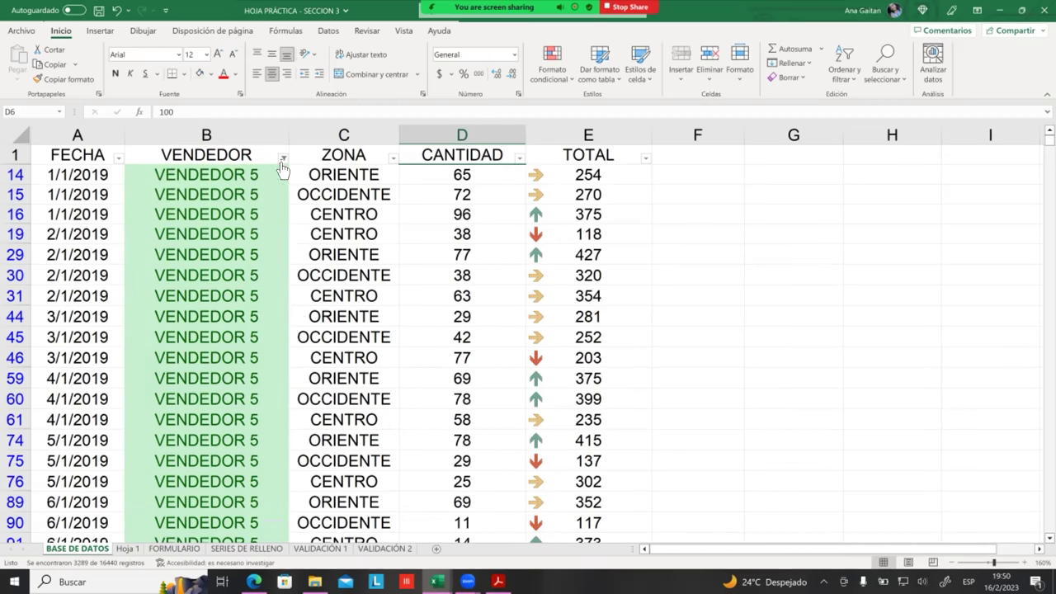
{"action": "left_click", "coordinate": [283, 159]}
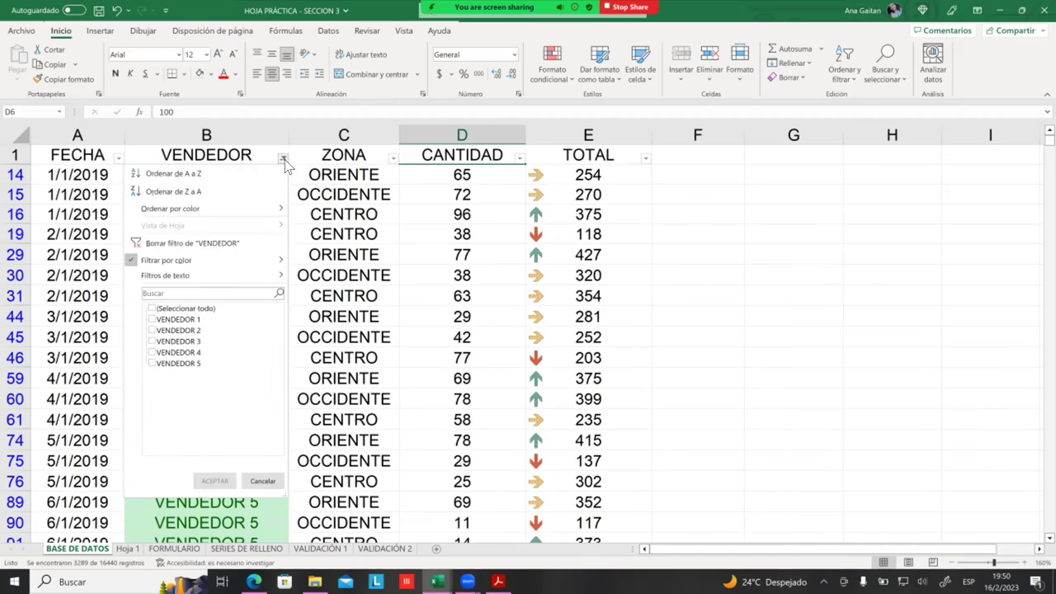
{"action": "left_click", "coordinate": [283, 159]}
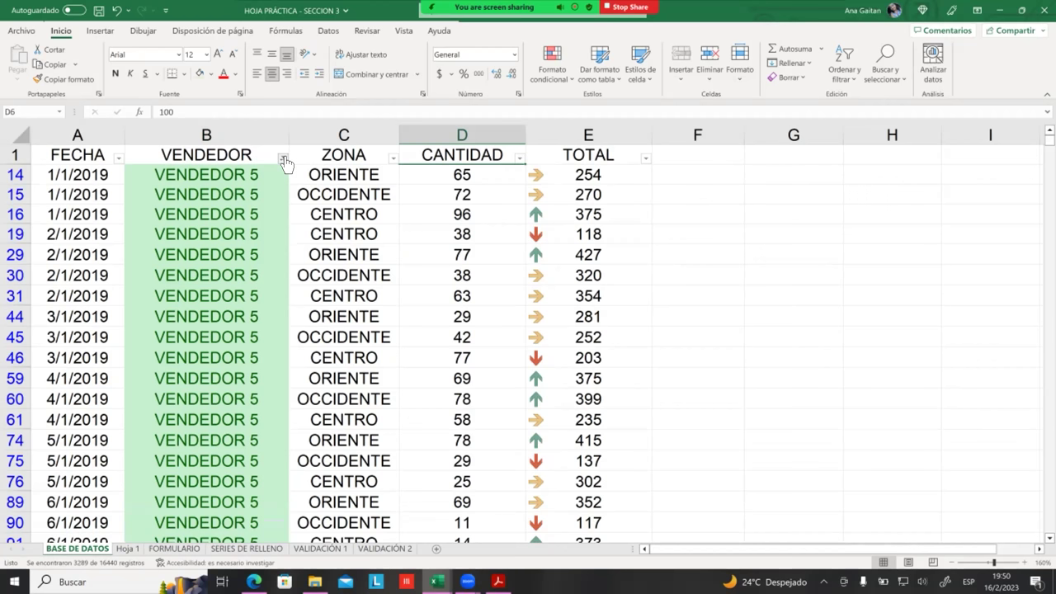
{"action": "left_click", "coordinate": [285, 160]}
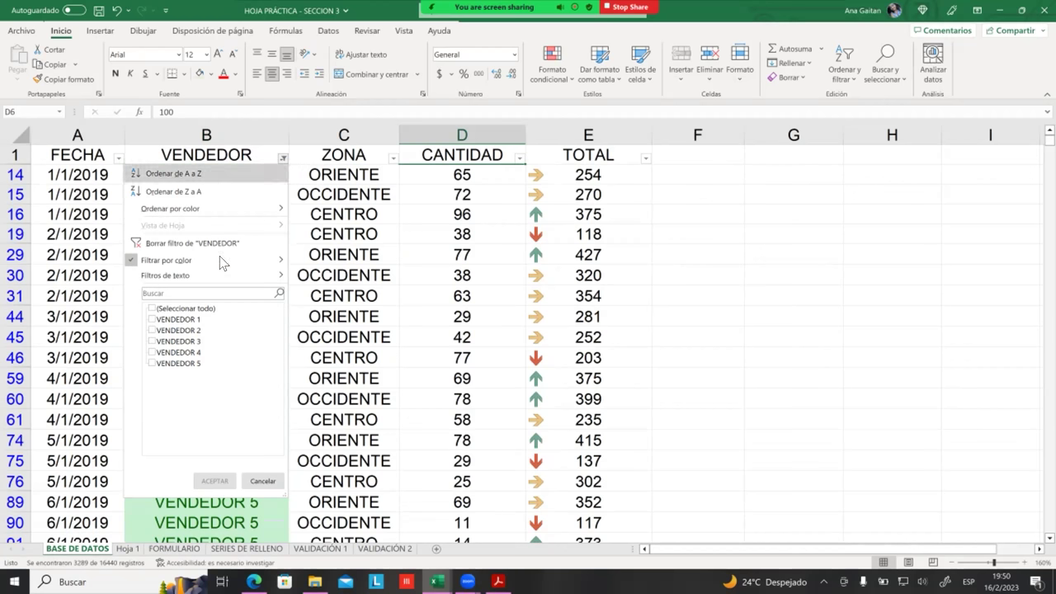
{"action": "mouse_move", "coordinate": [213, 261]}
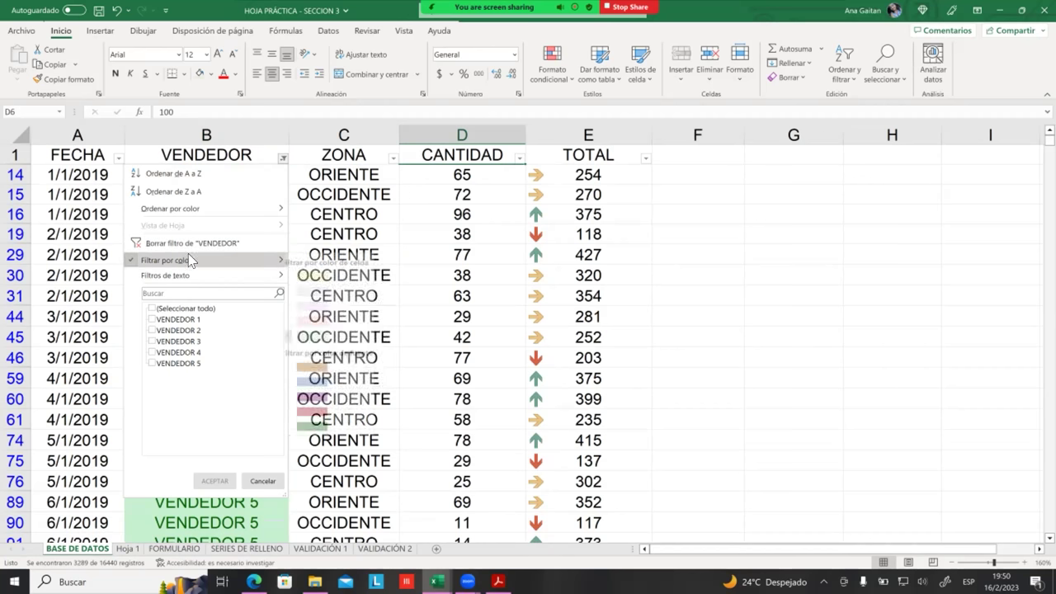
{"action": "left_click", "coordinate": [411, 248]}
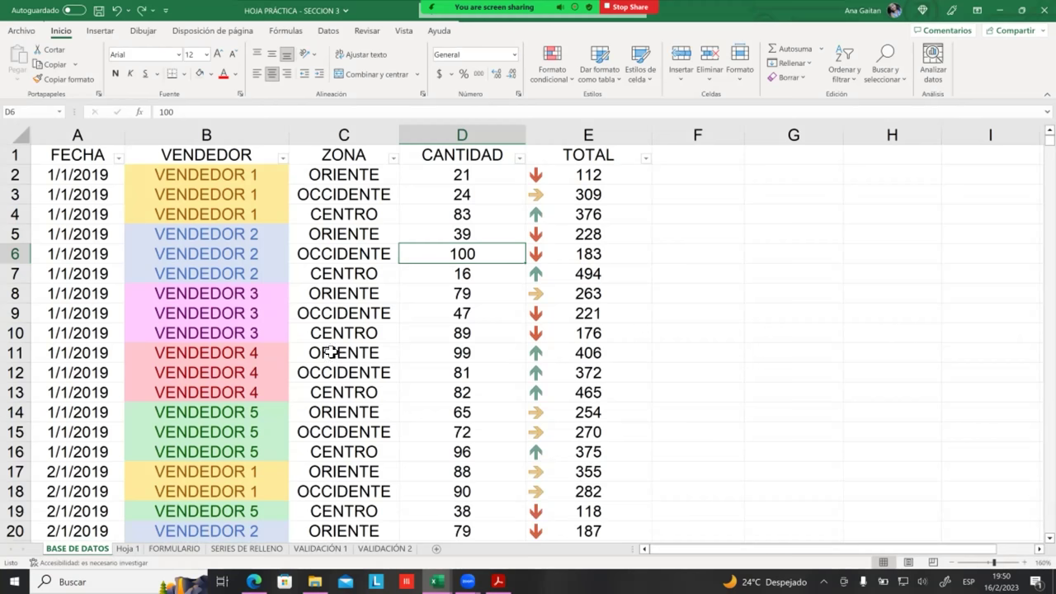
{"action": "left_click", "coordinate": [252, 273]}
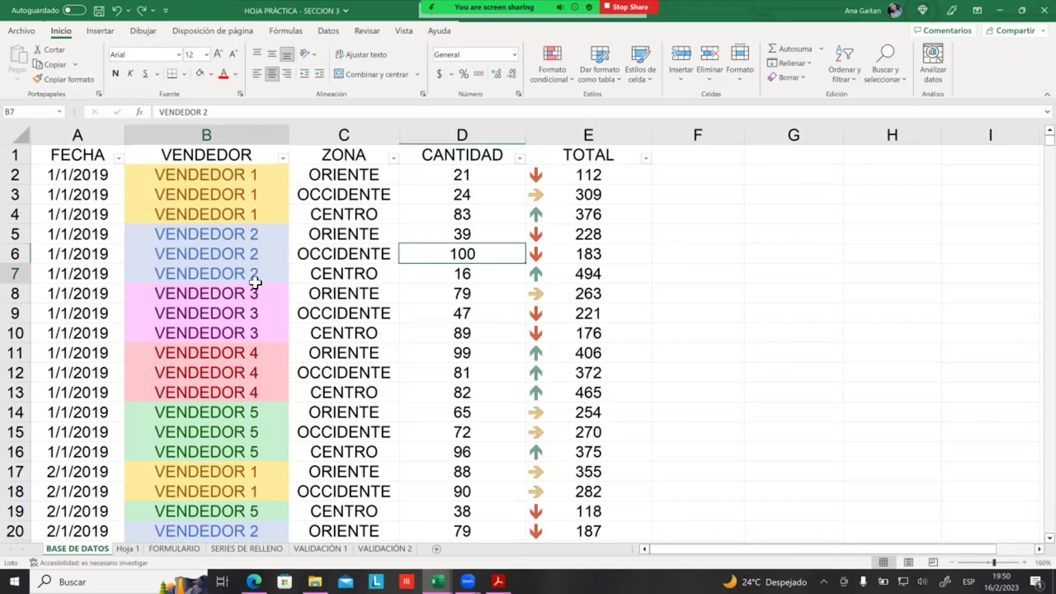
Select VENDEDOR cells to review the sellers' colour coding.
{"action": "left_click", "coordinate": [245, 178]}
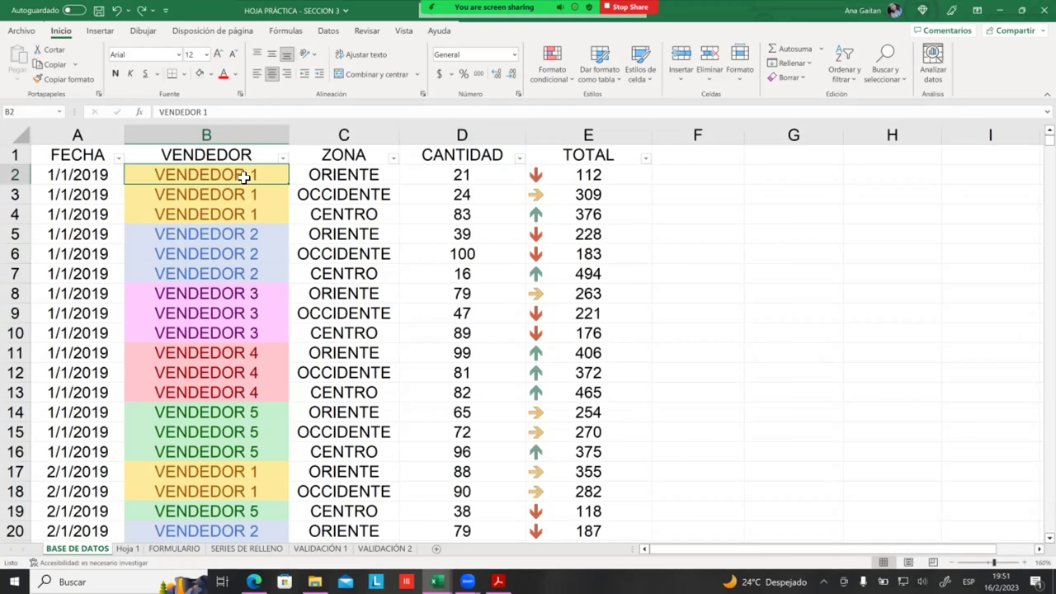
{"action": "left_click", "coordinate": [232, 144]}
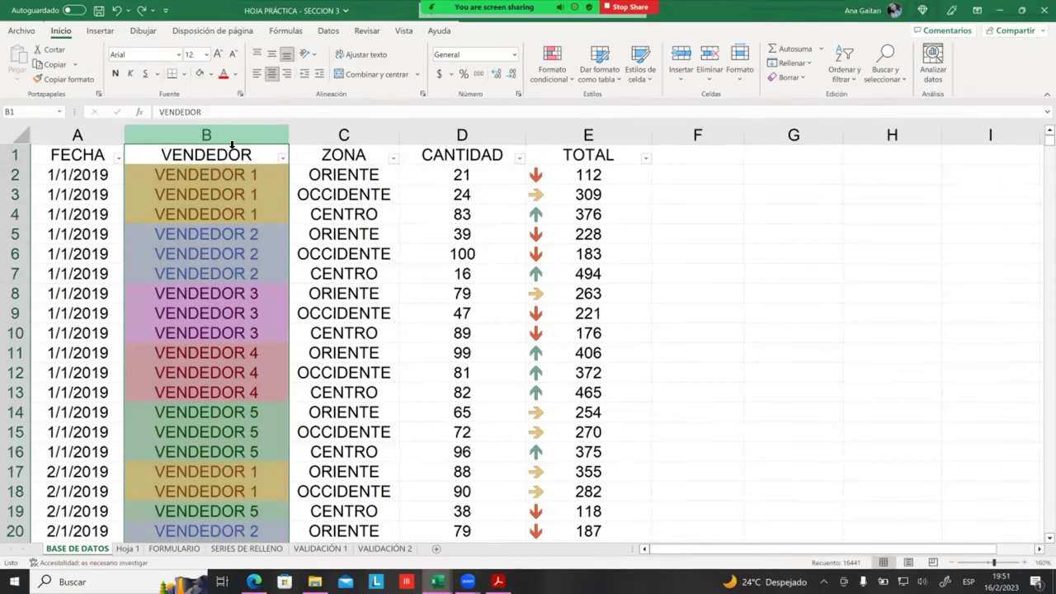
{"action": "left_click_drag", "start_coordinate": [207, 178], "coordinate": [207, 535]}
{"action": "left_click", "coordinate": [193, 331]}
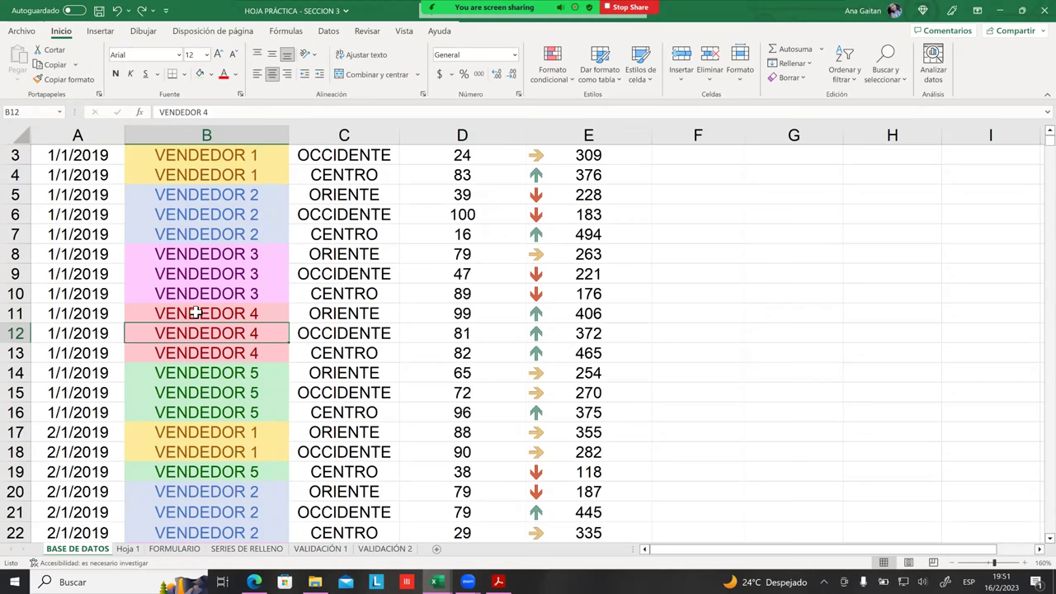
{"action": "scroll", "coordinate": [194, 313], "scroll_direction": "up", "scroll_amount": 1}
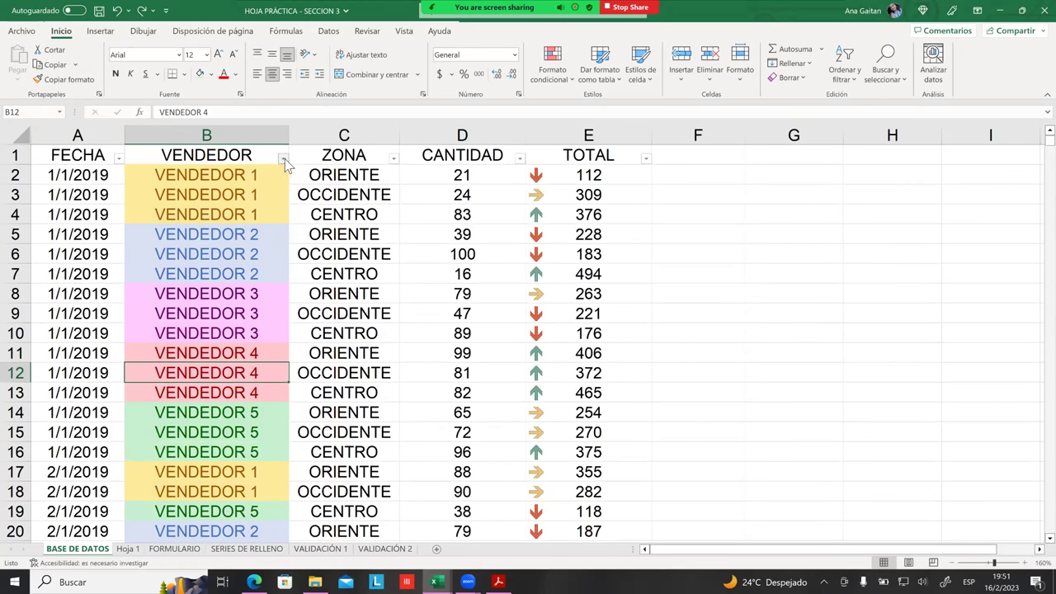
Filter VENDEDOR by the yellow cell colour, leaving 3287 of 16440 VENDEDOR 1 records.
{"action": "left_click", "coordinate": [283, 158]}
{"action": "mouse_move", "coordinate": [189, 280]}
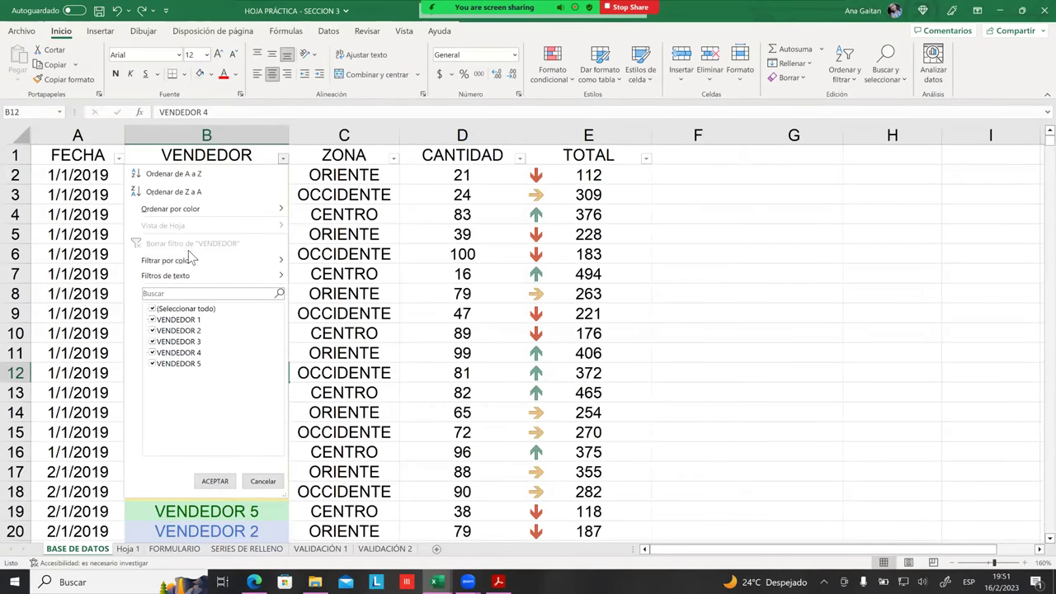
{"action": "mouse_move", "coordinate": [186, 261]}
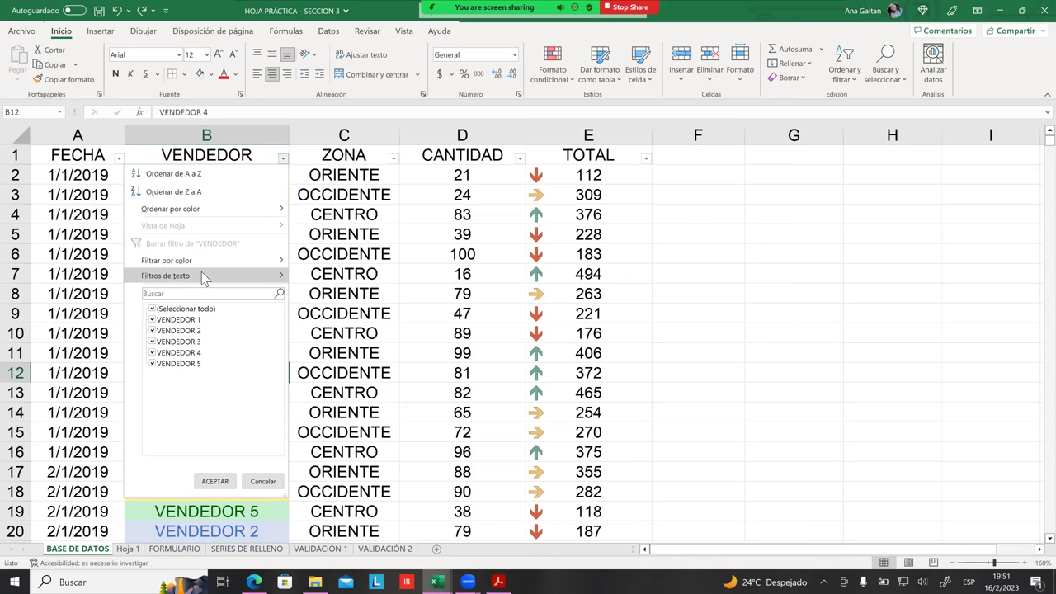
{"action": "mouse_move", "coordinate": [277, 263]}
{"action": "left_click", "coordinate": [319, 278]}
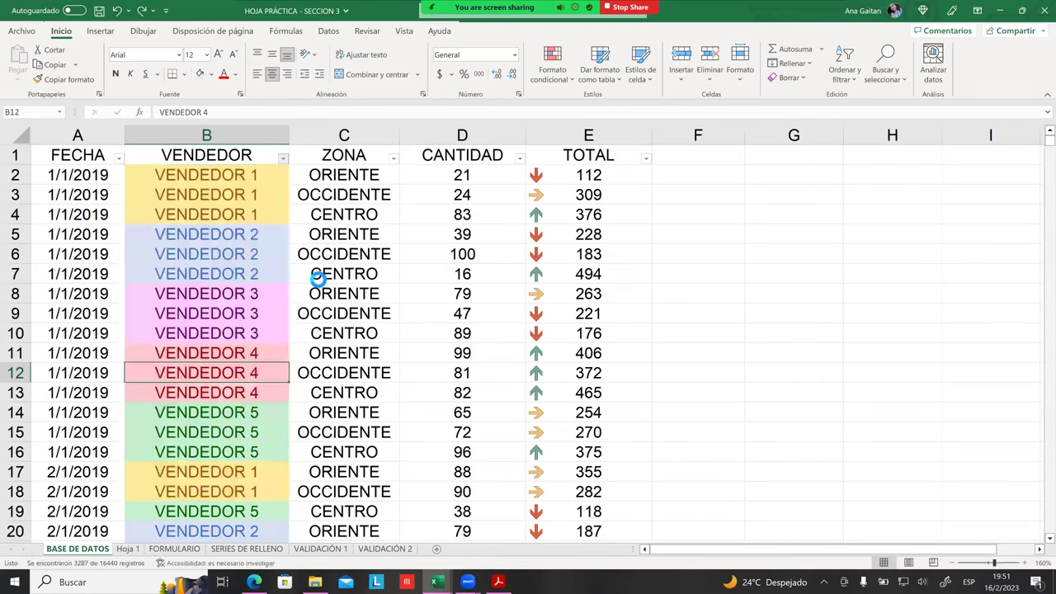
{"action": "left_click", "coordinate": [284, 159]}
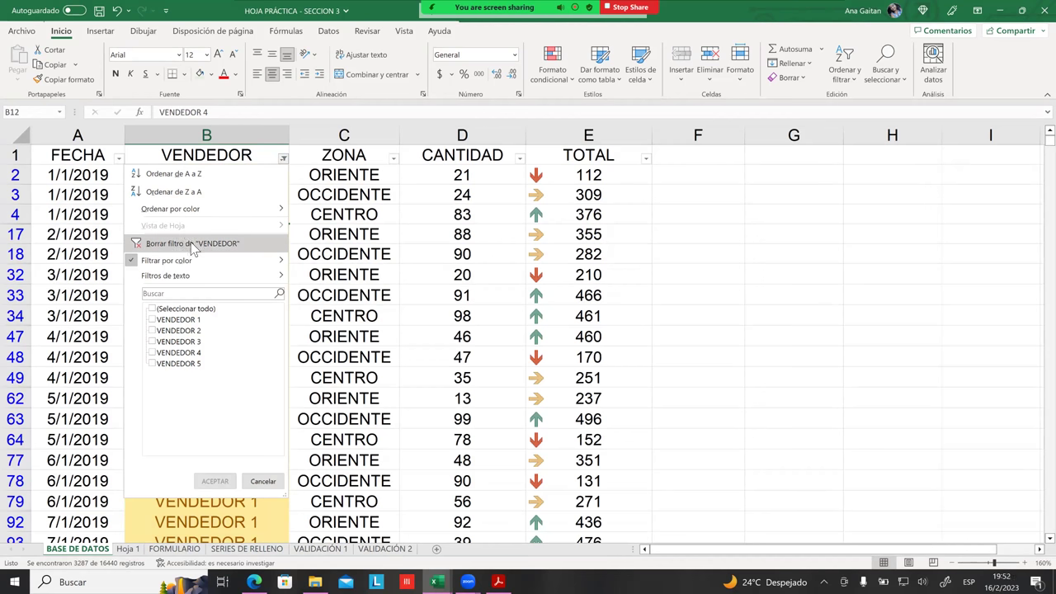
Remove the yellow colour filter from VENDEDOR so all five sellers' rows are listed.
{"action": "mouse_move", "coordinate": [278, 260]}
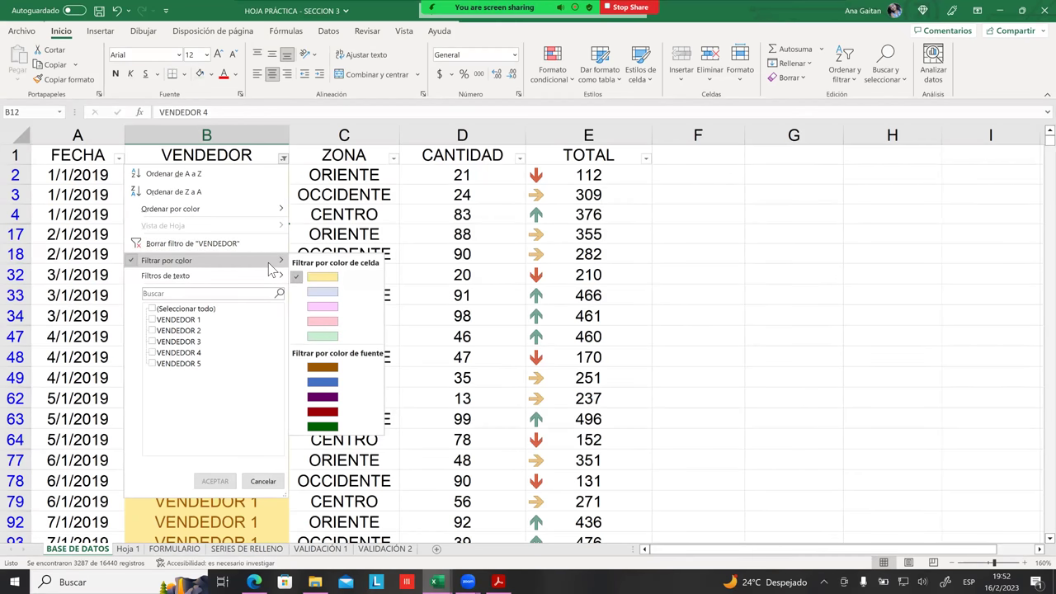
{"action": "left_click", "coordinate": [279, 136]}
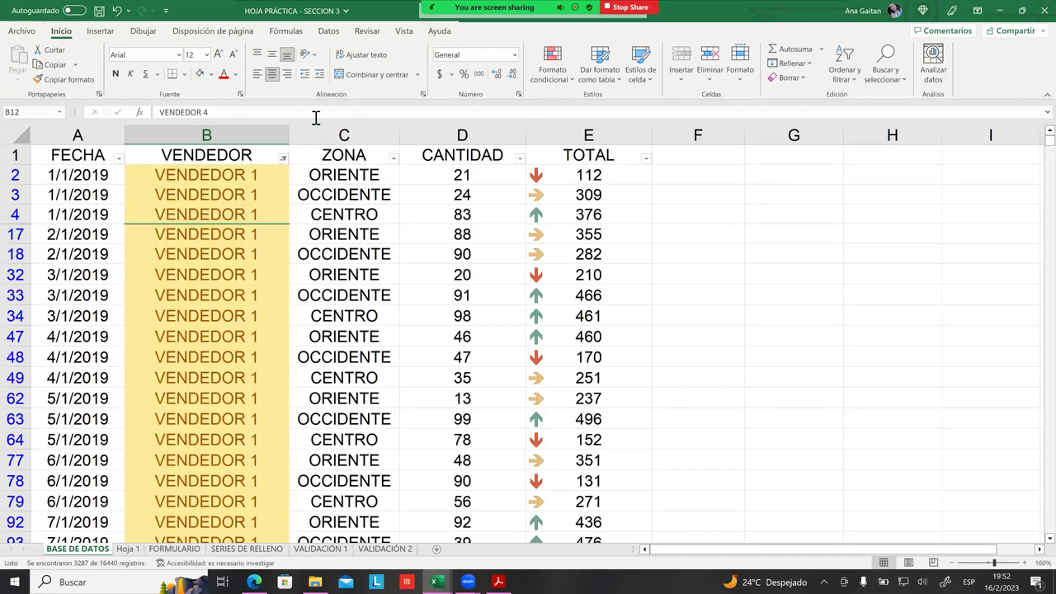
{"action": "left_click", "coordinate": [376, 253]}
{"action": "left_click", "coordinate": [283, 158]}
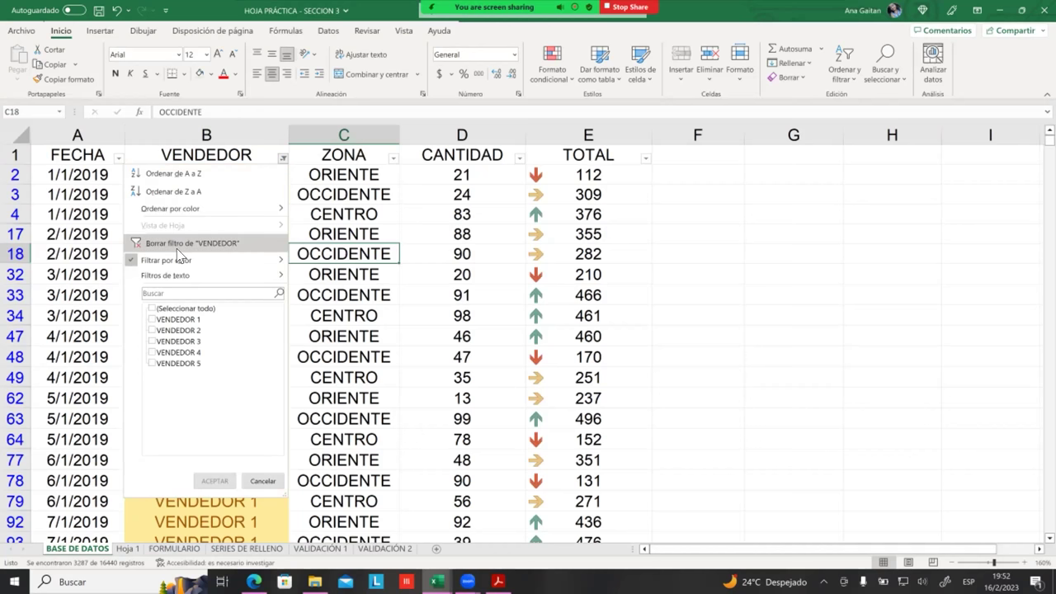
{"action": "left_click", "coordinate": [583, 234]}
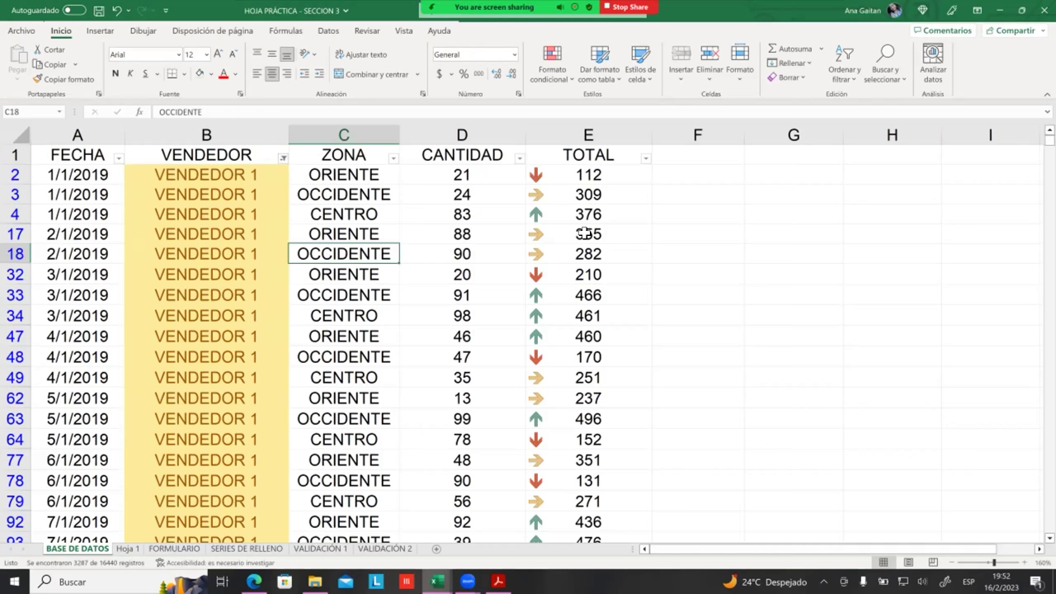
{"action": "left_click", "coordinate": [268, 175]}
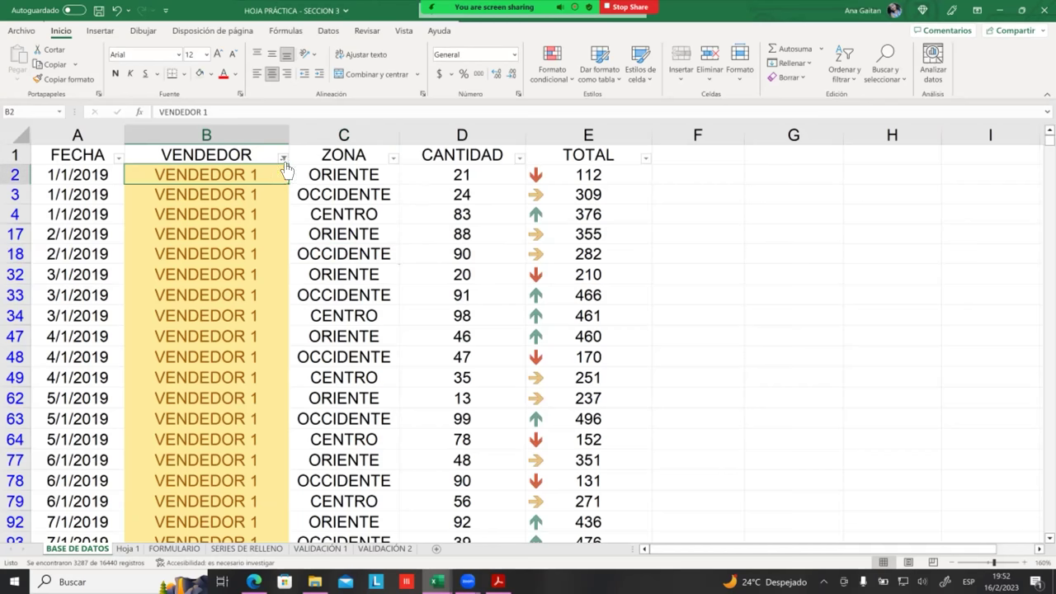
{"action": "left_click", "coordinate": [283, 158]}
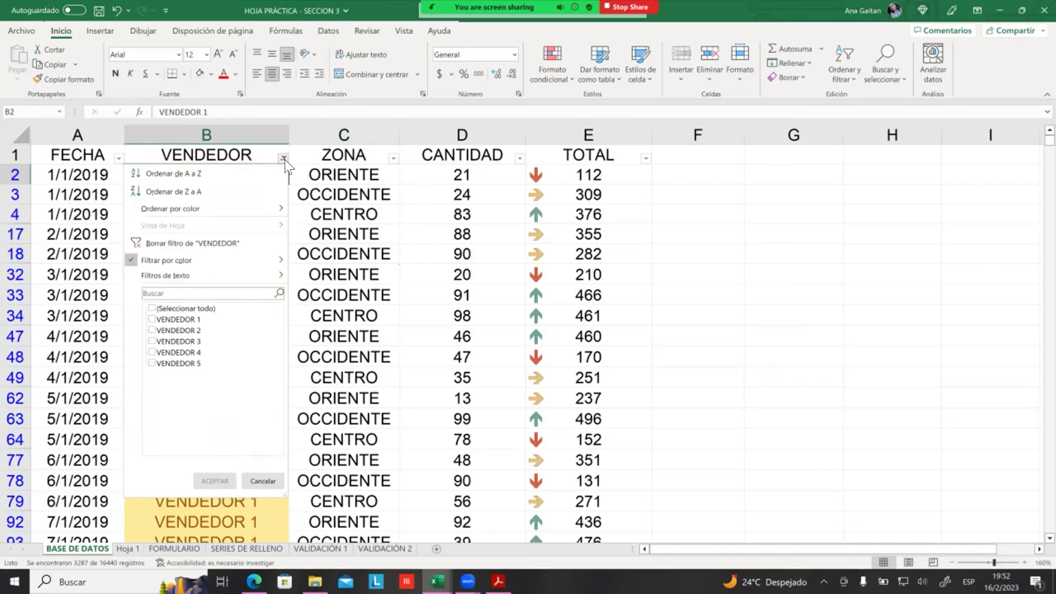
{"action": "left_click", "coordinate": [139, 247]}
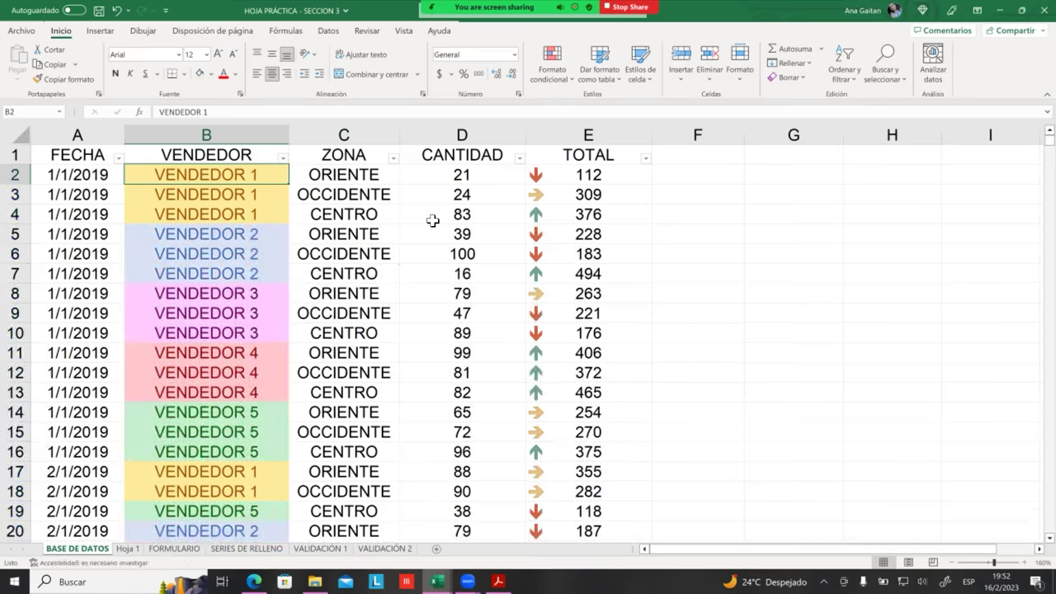
{"action": "left_click_drag", "start_coordinate": [615, 213], "coordinate": [612, 194]}
{"action": "left_click", "coordinate": [623, 175]}
{"action": "left_click", "coordinate": [637, 160]}
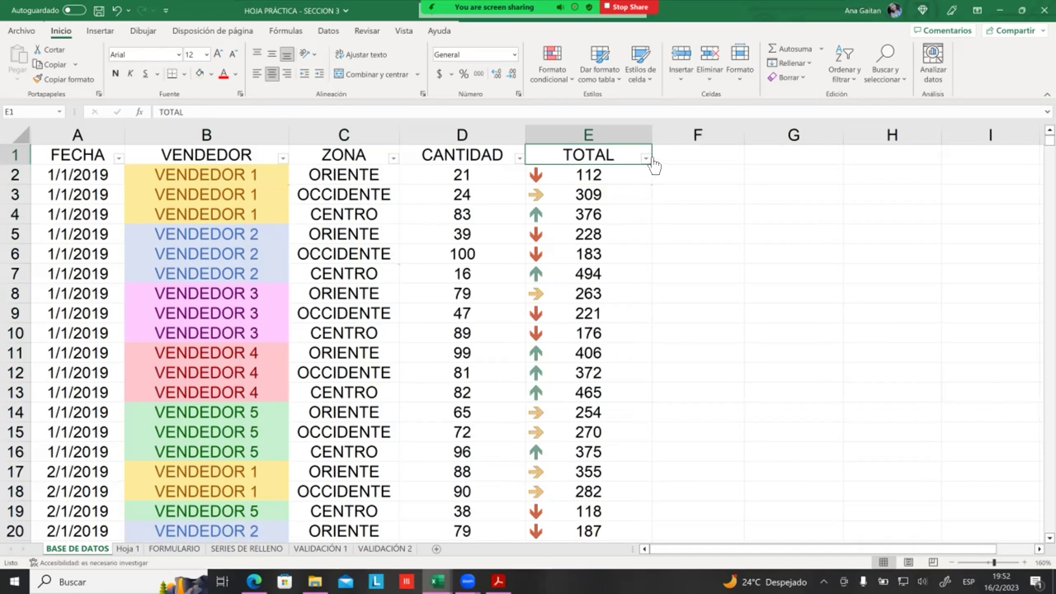
{"action": "left_click", "coordinate": [646, 158]}
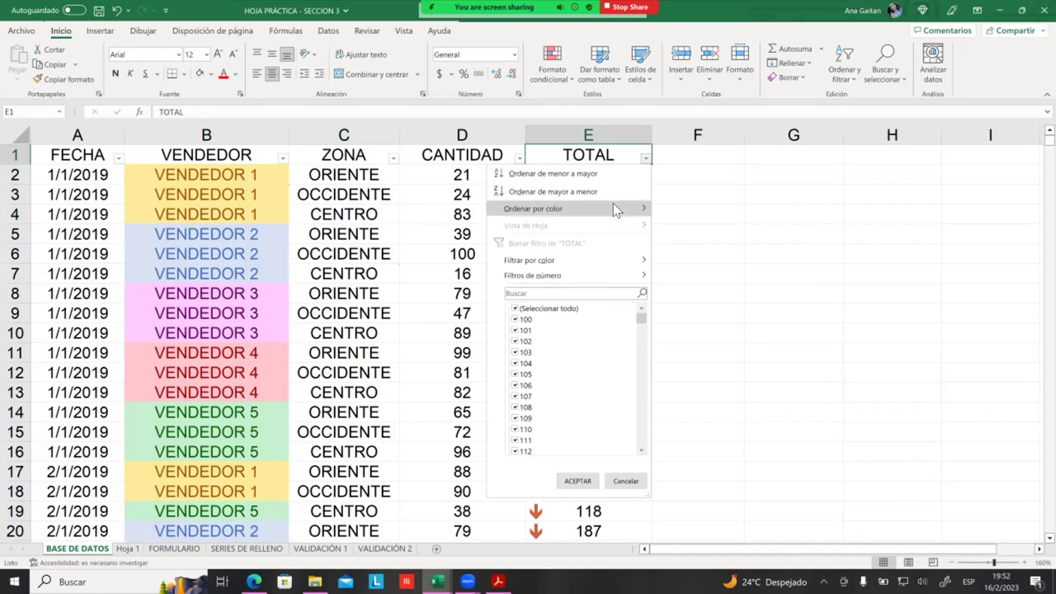
{"action": "scroll", "coordinate": [407, 268], "scroll_direction": "down", "scroll_amount": 5}
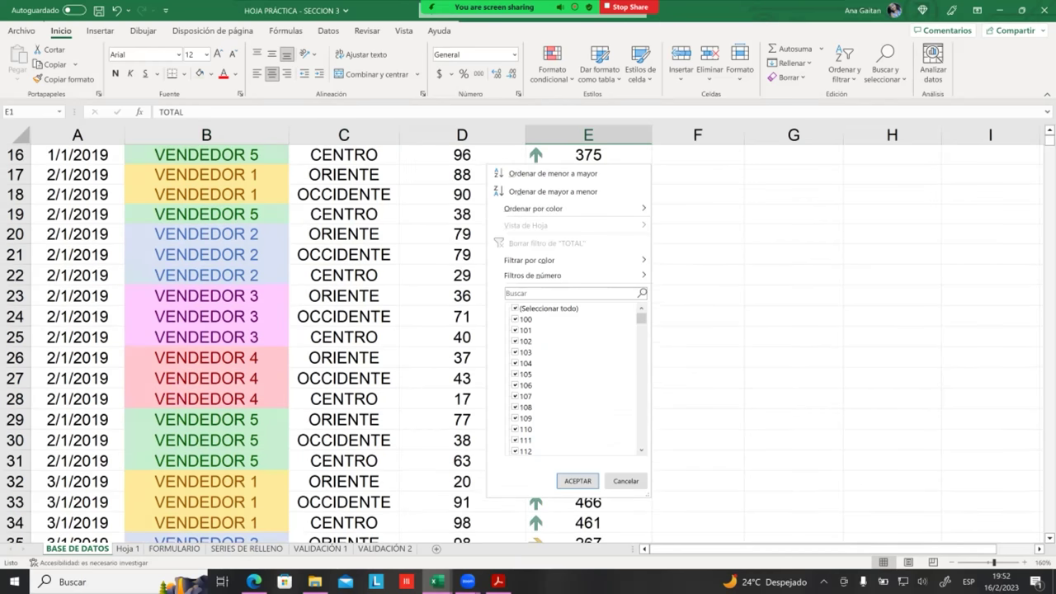
{"action": "scroll", "coordinate": [408, 268], "scroll_direction": "down", "scroll_amount": 2}
{"action": "scroll", "coordinate": [408, 268], "scroll_direction": "down", "scroll_amount": 5}
{"action": "scroll", "coordinate": [408, 268], "scroll_direction": "down", "scroll_amount": 4}
{"action": "scroll", "coordinate": [408, 268], "scroll_direction": "down", "scroll_amount": 7}
{"action": "scroll", "coordinate": [408, 268], "scroll_direction": "down", "scroll_amount": 9}
{"action": "scroll", "coordinate": [408, 268], "scroll_direction": "down", "scroll_amount": 10}
{"action": "scroll", "coordinate": [227, 307], "scroll_direction": "down", "scroll_amount": 12}
{"action": "scroll", "coordinate": [227, 307], "scroll_direction": "down", "scroll_amount": 12}
{"action": "scroll", "coordinate": [227, 307], "scroll_direction": "down", "scroll_amount": 5}
{"action": "scroll", "coordinate": [227, 307], "scroll_direction": "down", "scroll_amount": 1}
{"action": "left_click", "coordinate": [146, 176]}
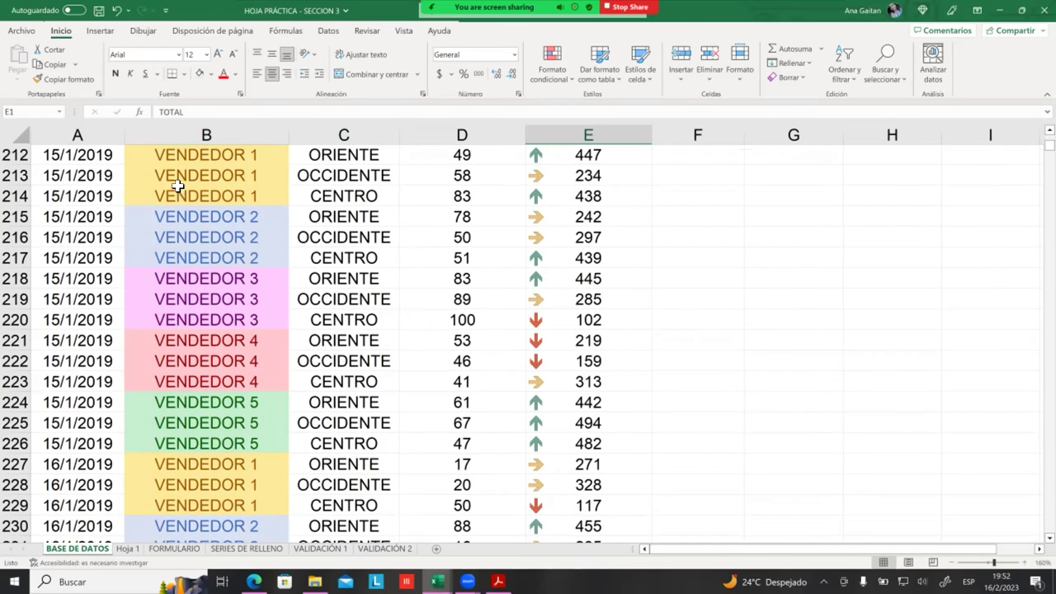
{"action": "left_click", "coordinate": [248, 175]}
{"action": "left_click", "coordinate": [351, 193]}
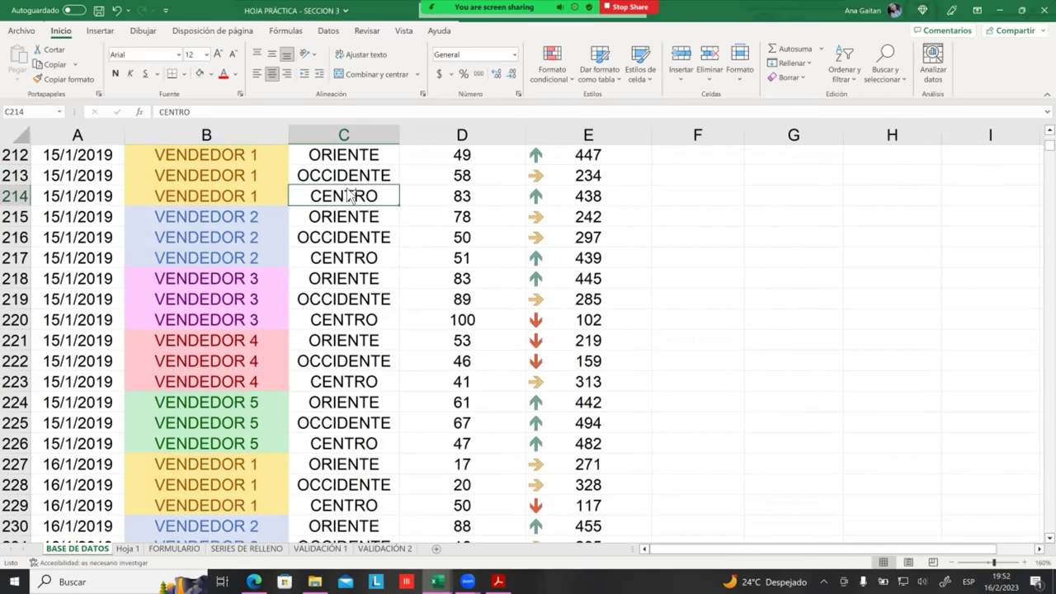
{"action": "key", "text": "ctrl+shift+Down"}
{"action": "scroll", "coordinate": [346, 305], "scroll_direction": "up", "scroll_amount": 4}
{"action": "scroll", "coordinate": [375, 355], "scroll_direction": "up", "scroll_amount": 5}
{"action": "scroll", "coordinate": [388, 376], "scroll_direction": "up", "scroll_amount": 6}
{"action": "scroll", "coordinate": [381, 382], "scroll_direction": "up", "scroll_amount": 6}
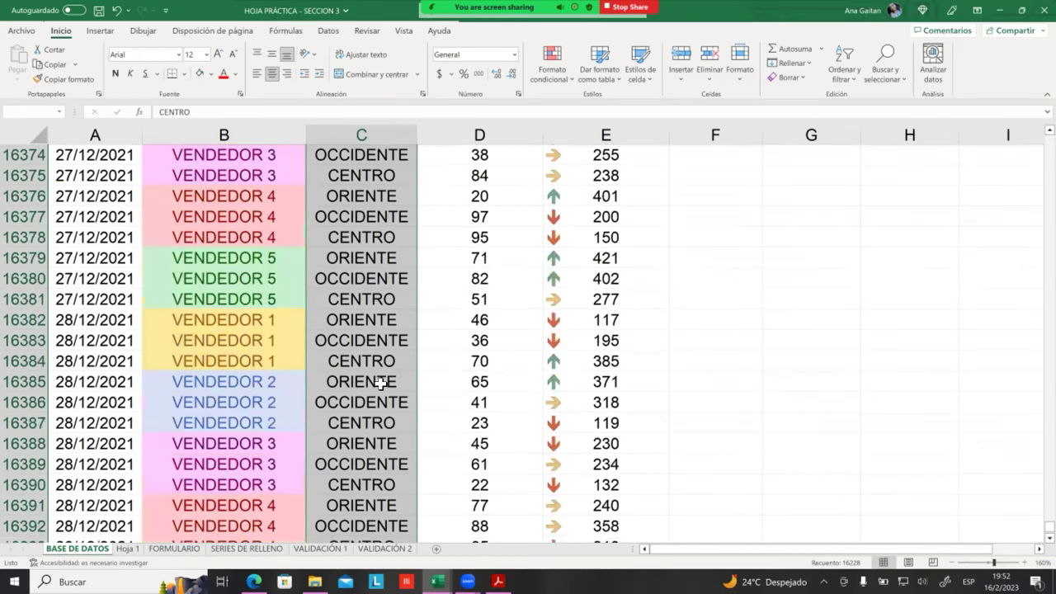
{"action": "scroll", "coordinate": [380, 383], "scroll_direction": "up", "scroll_amount": 17}
{"action": "scroll", "coordinate": [400, 380], "scroll_direction": "up", "scroll_amount": 3}
{"action": "scroll", "coordinate": [445, 322], "scroll_direction": "up", "scroll_amount": 15}
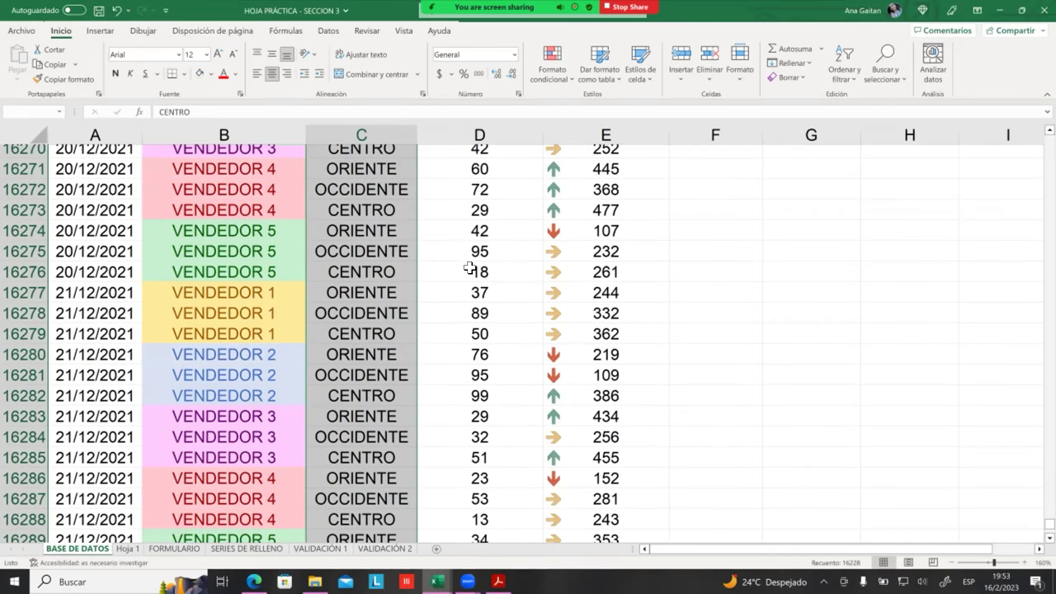
{"action": "scroll", "coordinate": [466, 270], "scroll_direction": "up", "scroll_amount": 3}
{"action": "scroll", "coordinate": [455, 272], "scroll_direction": "up", "scroll_amount": 7}
{"action": "scroll", "coordinate": [450, 273], "scroll_direction": "up", "scroll_amount": 8}
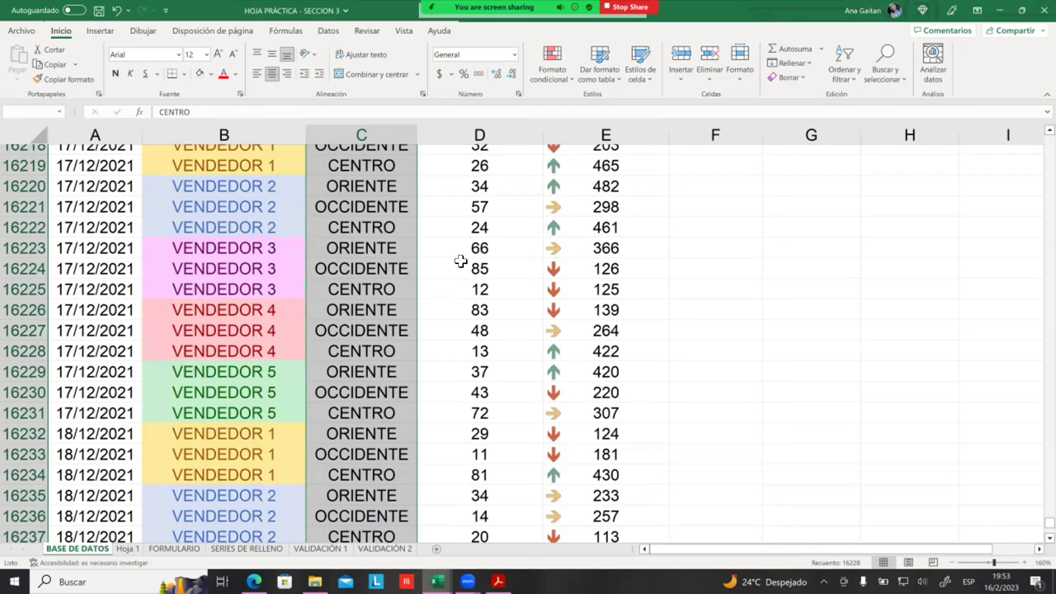
{"action": "left_click", "coordinate": [460, 263]}
{"action": "scroll", "coordinate": [376, 252], "scroll_direction": "up", "scroll_amount": 3}
{"action": "scroll", "coordinate": [373, 261], "scroll_direction": "up", "scroll_amount": 9}
{"action": "scroll", "coordinate": [373, 261], "scroll_direction": "up", "scroll_amount": 9}
{"action": "scroll", "coordinate": [374, 260], "scroll_direction": "up", "scroll_amount": 6}
{"action": "scroll", "coordinate": [373, 261], "scroll_direction": "up", "scroll_amount": 14}
{"action": "scroll", "coordinate": [373, 261], "scroll_direction": "up", "scroll_amount": 10}
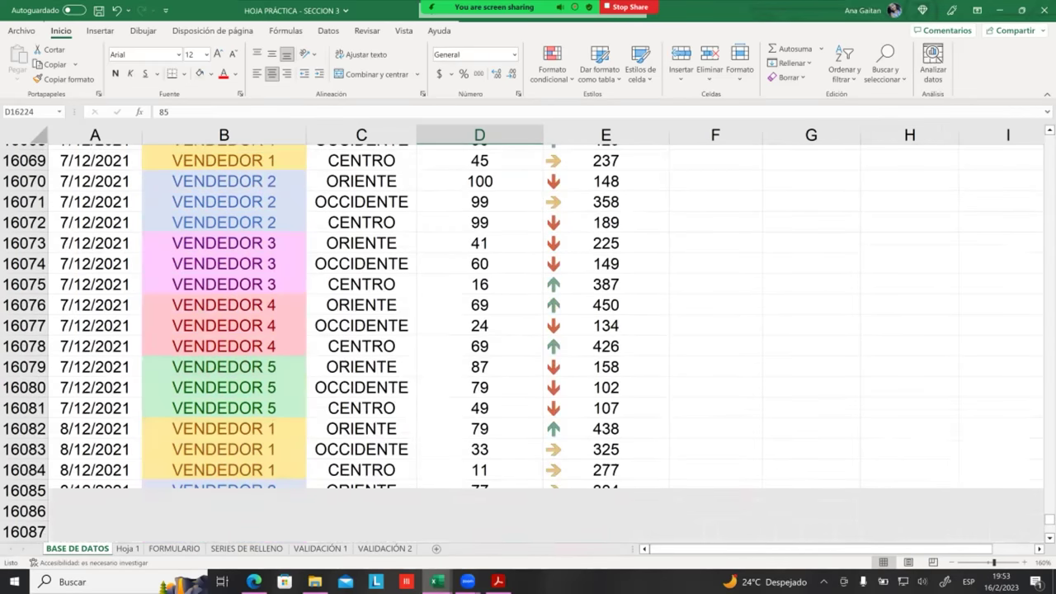
{"action": "key", "text": "ctrl+shift+Up"}
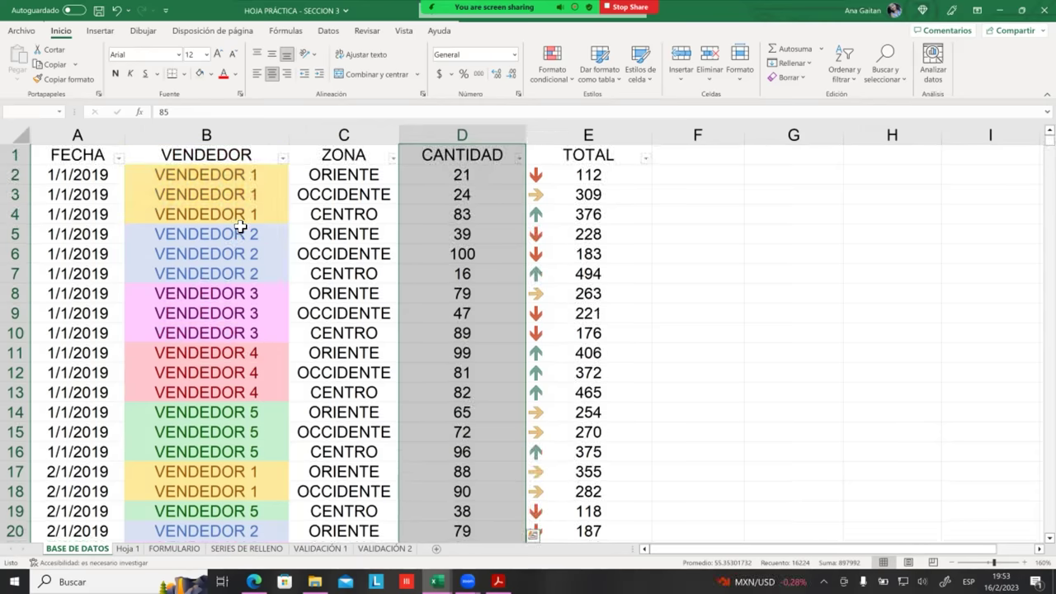
{"action": "scroll", "coordinate": [248, 229], "scroll_direction": "down", "scroll_amount": 1}
{"action": "scroll", "coordinate": [264, 281], "scroll_direction": "down", "scroll_amount": 7}
{"action": "scroll", "coordinate": [274, 305], "scroll_direction": "down", "scroll_amount": 10}
{"action": "scroll", "coordinate": [272, 377], "scroll_direction": "down", "scroll_amount": 12}
{"action": "scroll", "coordinate": [288, 332], "scroll_direction": "down", "scroll_amount": 6}
{"action": "scroll", "coordinate": [295, 308], "scroll_direction": "up", "scroll_amount": 16}
{"action": "scroll", "coordinate": [302, 310], "scroll_direction": "up", "scroll_amount": 13}
{"action": "scroll", "coordinate": [425, 309], "scroll_direction": "up", "scroll_amount": 6}
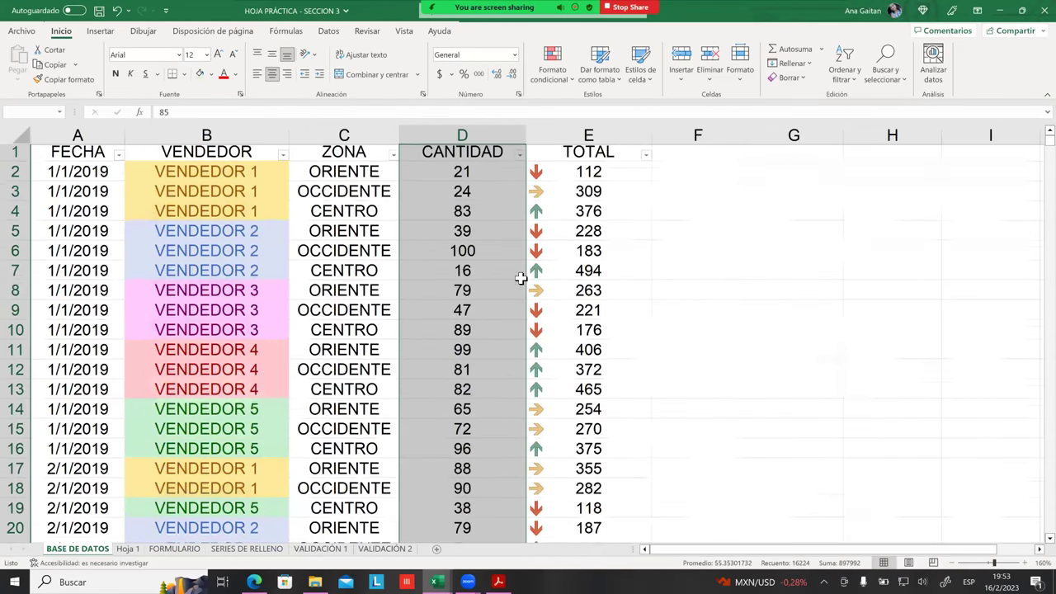
{"action": "left_click", "coordinate": [595, 218]}
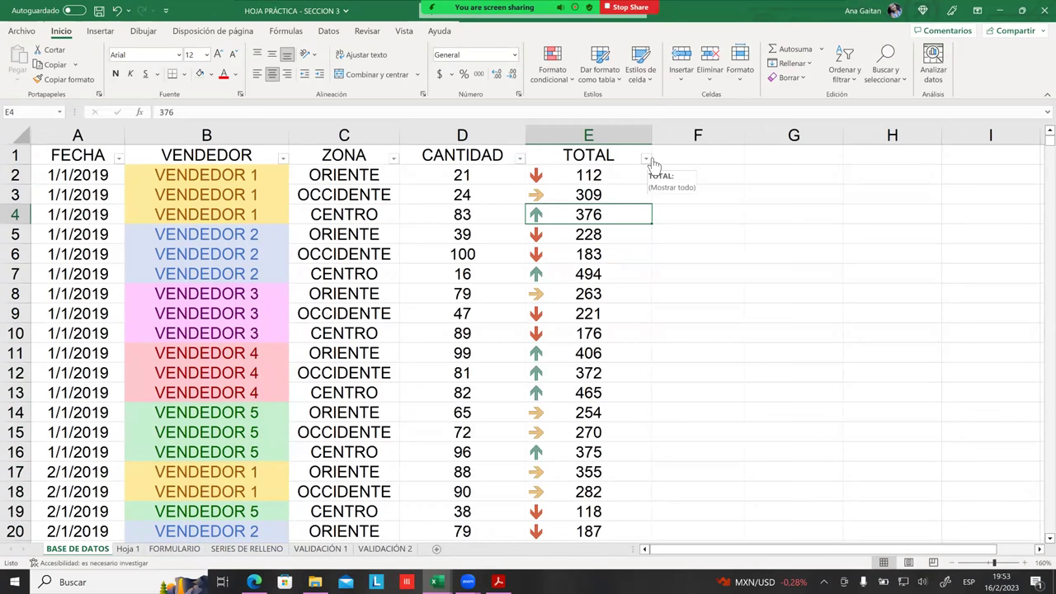
{"action": "left_click", "coordinate": [691, 190]}
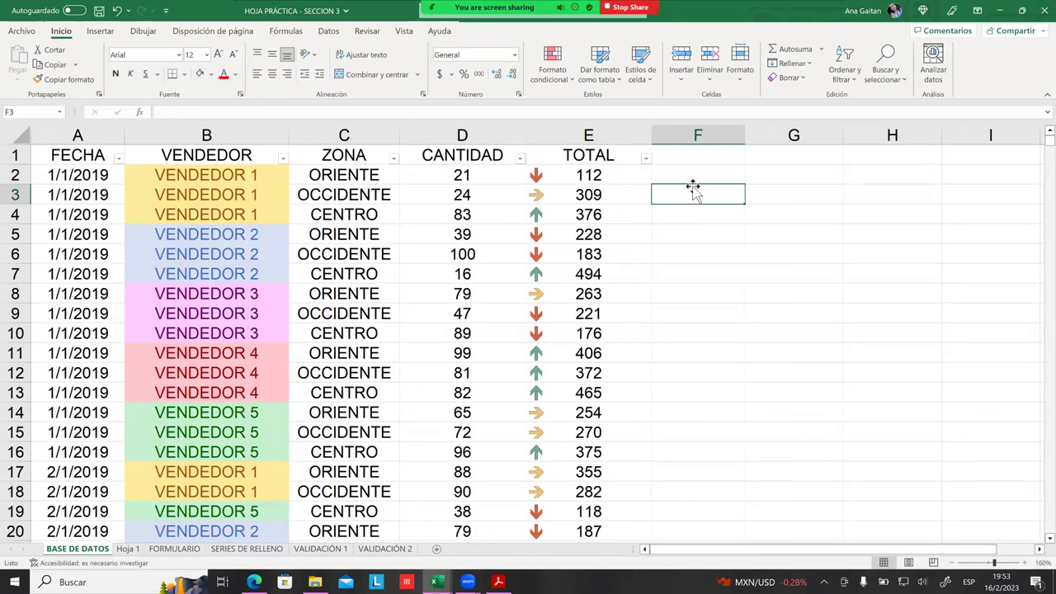
{"action": "left_click", "coordinate": [581, 188]}
{"action": "left_click", "coordinate": [582, 183]}
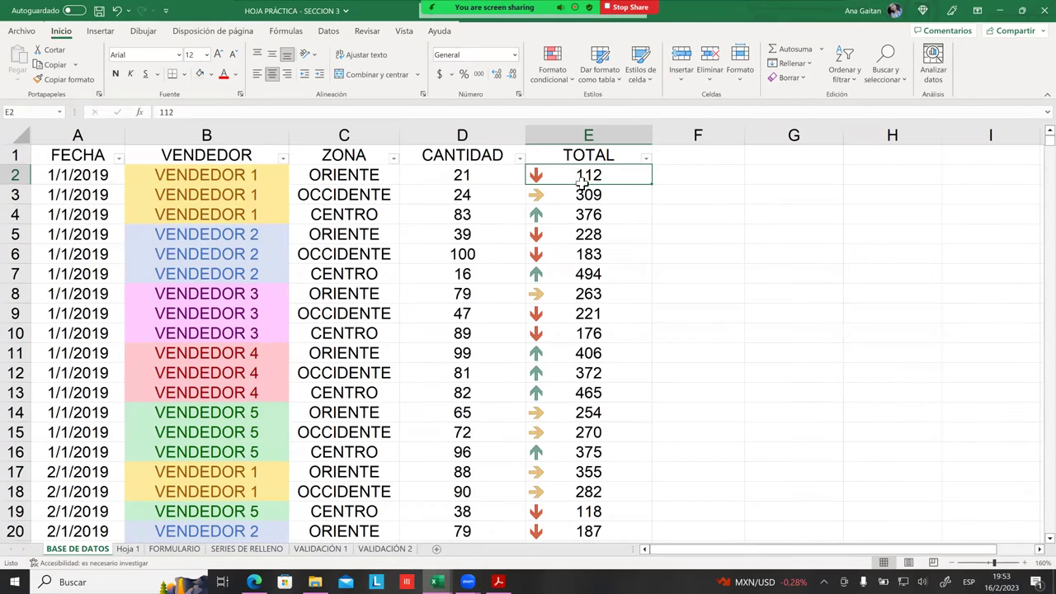
{"action": "left_click_drag", "start_coordinate": [582, 183], "coordinate": [588, 196]}
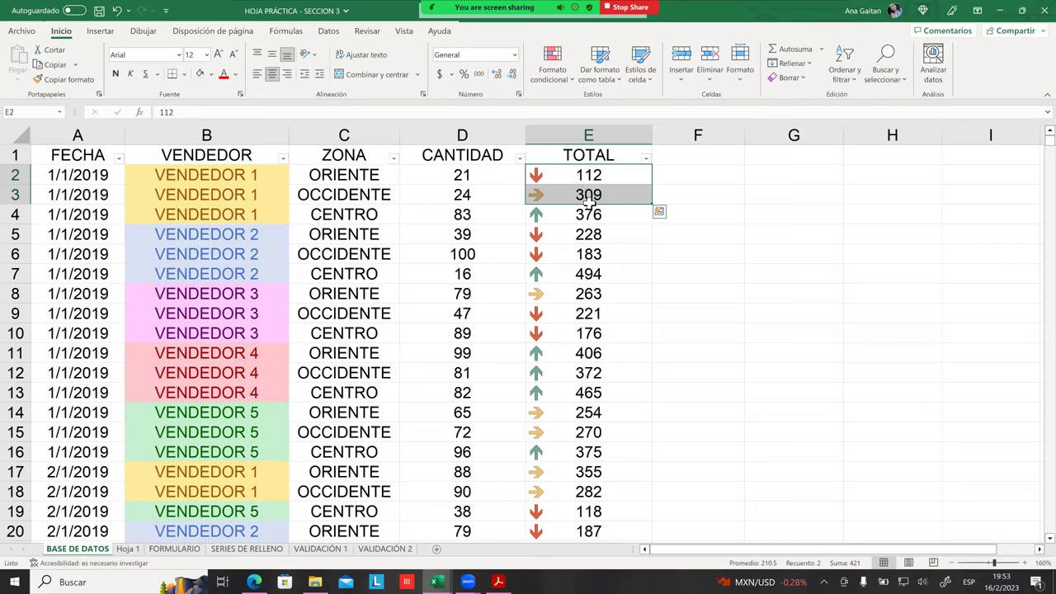
{"action": "left_click", "coordinate": [693, 214]}
{"action": "left_click", "coordinate": [631, 179]}
{"action": "left_click_drag", "start_coordinate": [626, 192], "coordinate": [651, 520]}
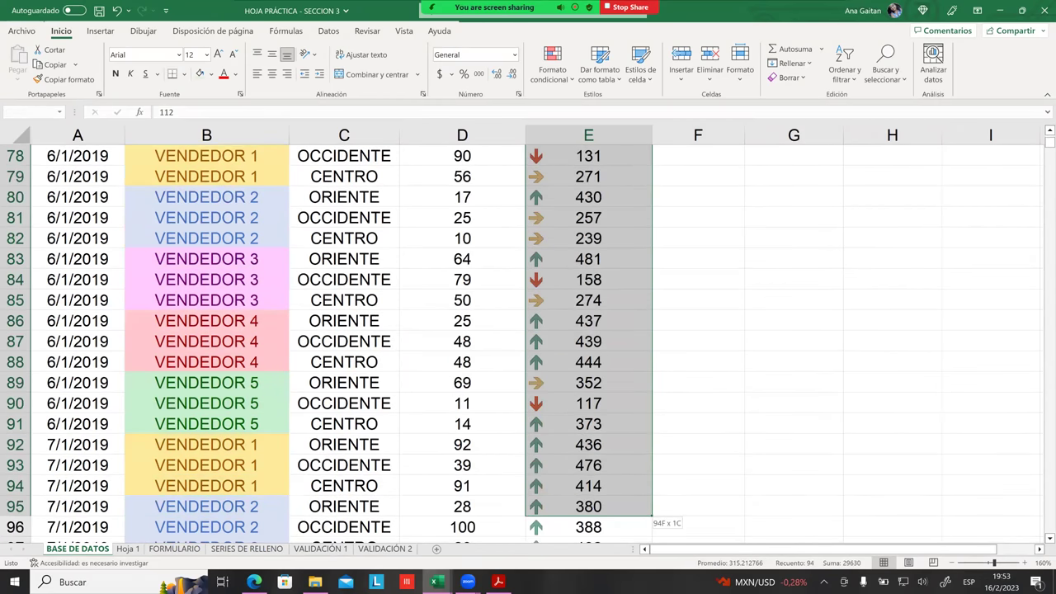
{"action": "left_click_drag", "start_coordinate": [651, 519], "coordinate": [651, 518]}
{"action": "left_click", "coordinate": [589, 423]}
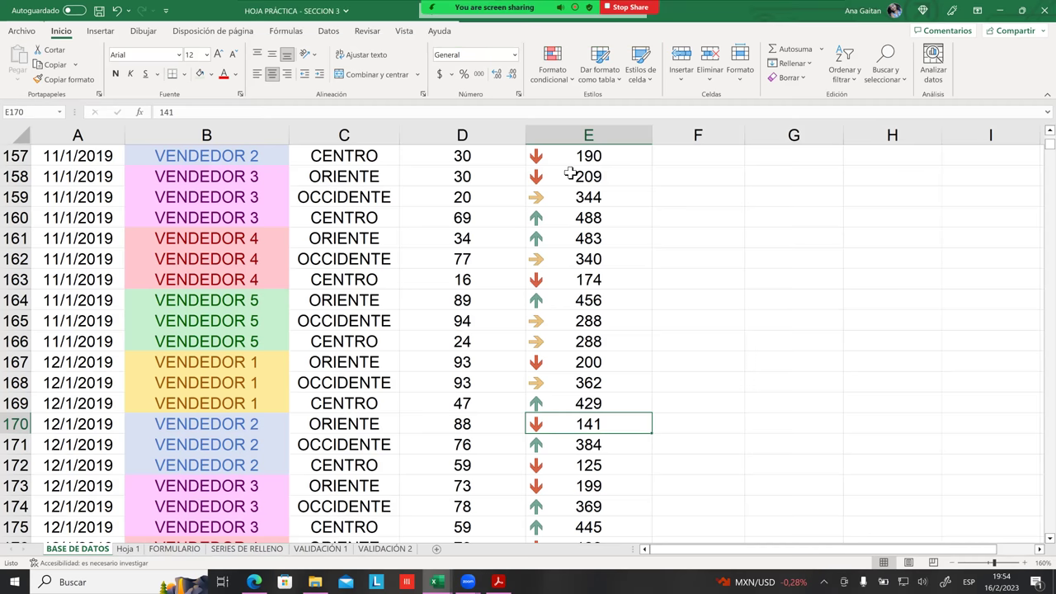
Scroll back to the top of the sheet and dismiss the TOTAL filter options without changes.
{"action": "scroll", "coordinate": [617, 198], "scroll_direction": "up", "scroll_amount": 7}
{"action": "scroll", "coordinate": [619, 198], "scroll_direction": "up", "scroll_amount": 4}
{"action": "scroll", "coordinate": [621, 196], "scroll_direction": "up", "scroll_amount": 10}
{"action": "scroll", "coordinate": [627, 210], "scroll_direction": "up", "scroll_amount": 14}
{"action": "scroll", "coordinate": [627, 223], "scroll_direction": "up", "scroll_amount": 11}
{"action": "scroll", "coordinate": [619, 235], "scroll_direction": "up", "scroll_amount": 7}
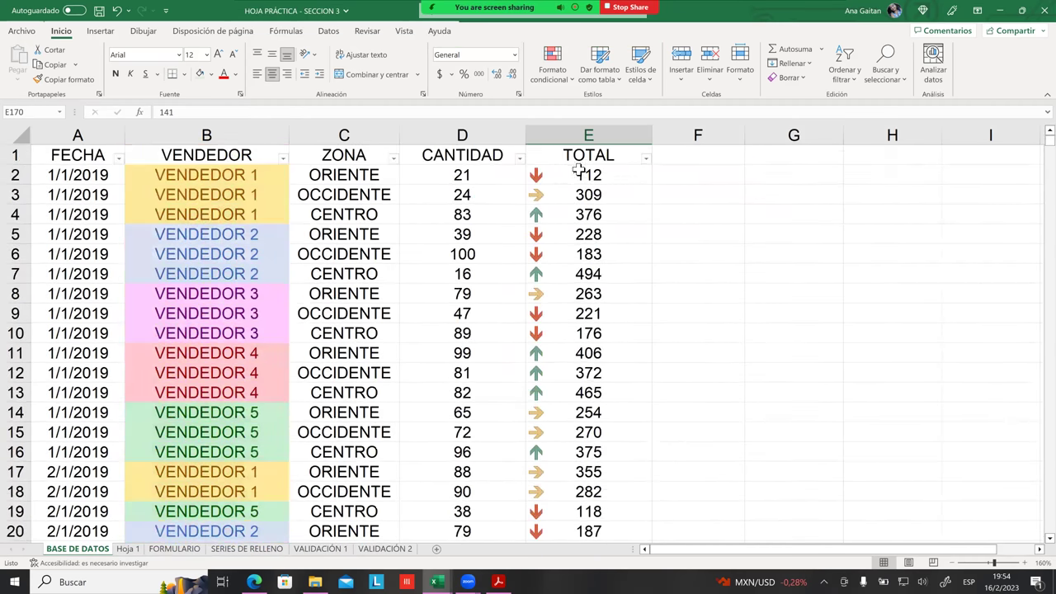
{"action": "left_click", "coordinate": [646, 158]}
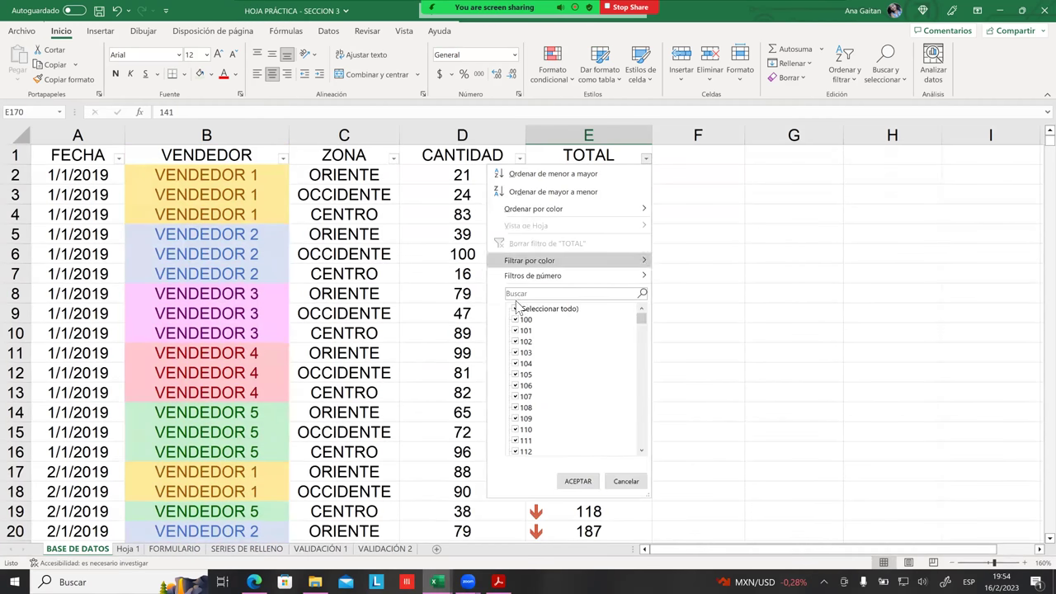
{"action": "key", "text": "Escape"}
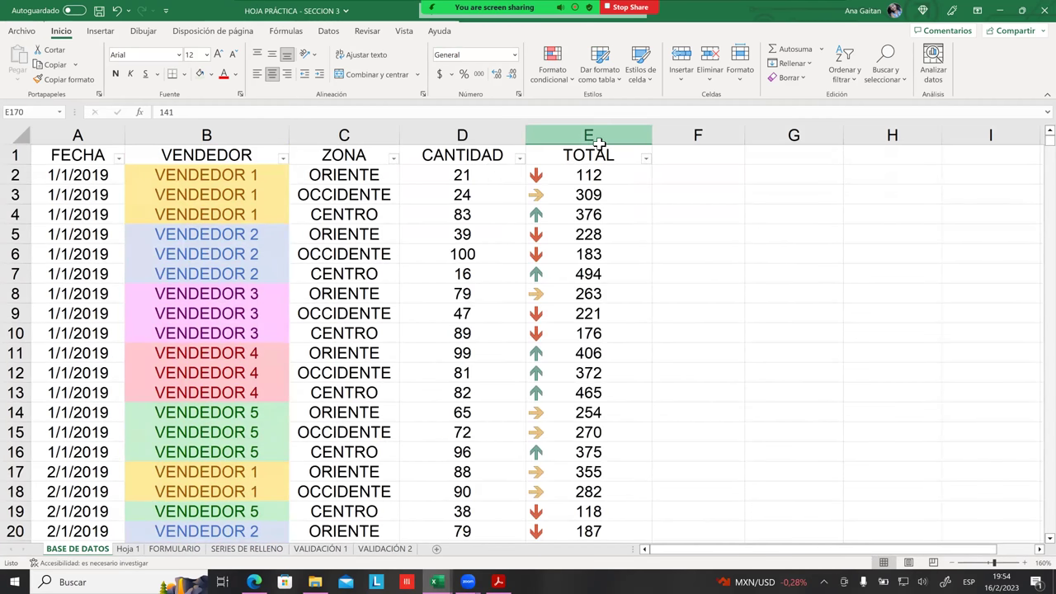
Clear the arrow icon-set rules from the selected column E.
{"action": "left_click", "coordinate": [599, 142]}
{"action": "left_click", "coordinate": [553, 65]}
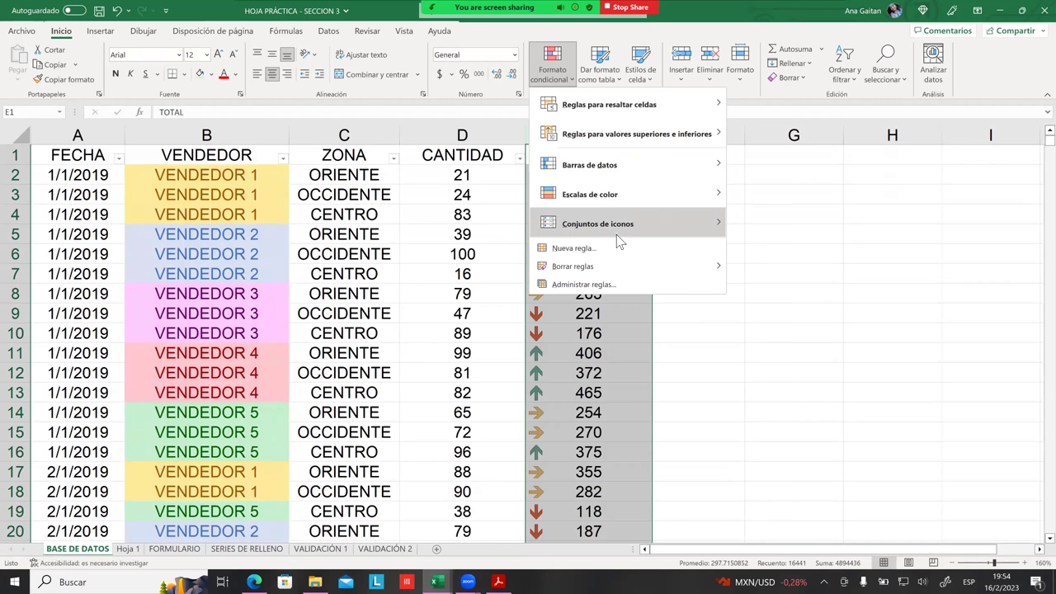
{"action": "mouse_move", "coordinate": [612, 261]}
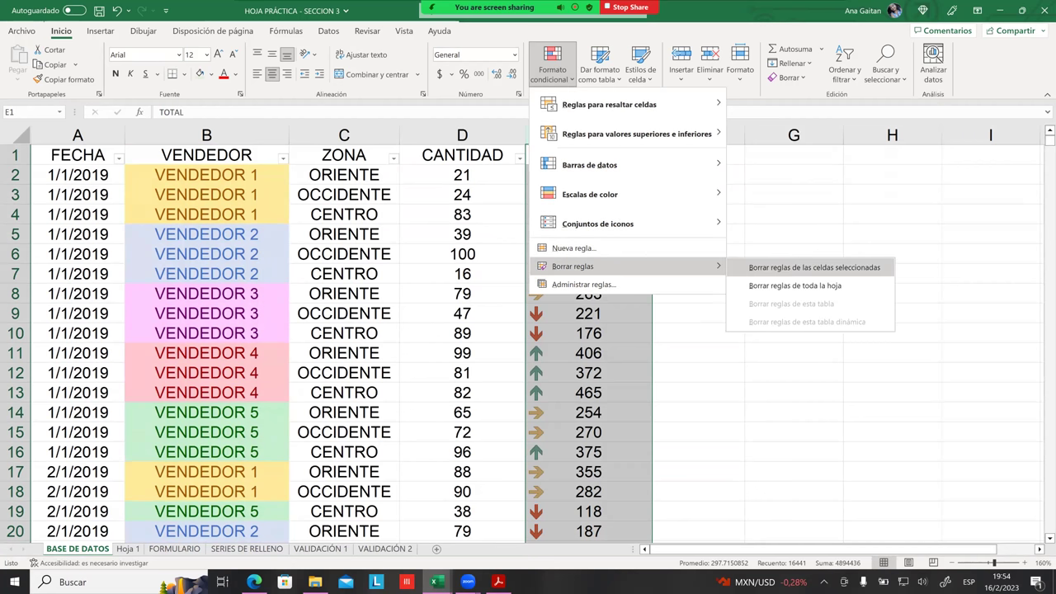
{"action": "left_click", "coordinate": [815, 268]}
{"action": "left_click", "coordinate": [794, 274]}
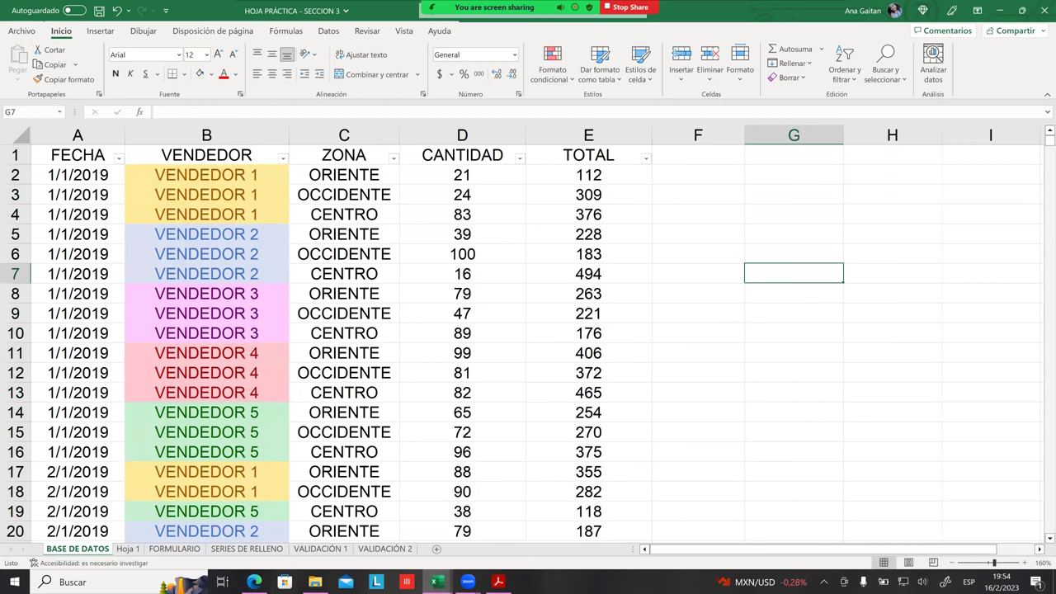
Add the header 'Meta' in cell G1.
{"action": "left_click", "coordinate": [794, 154]}
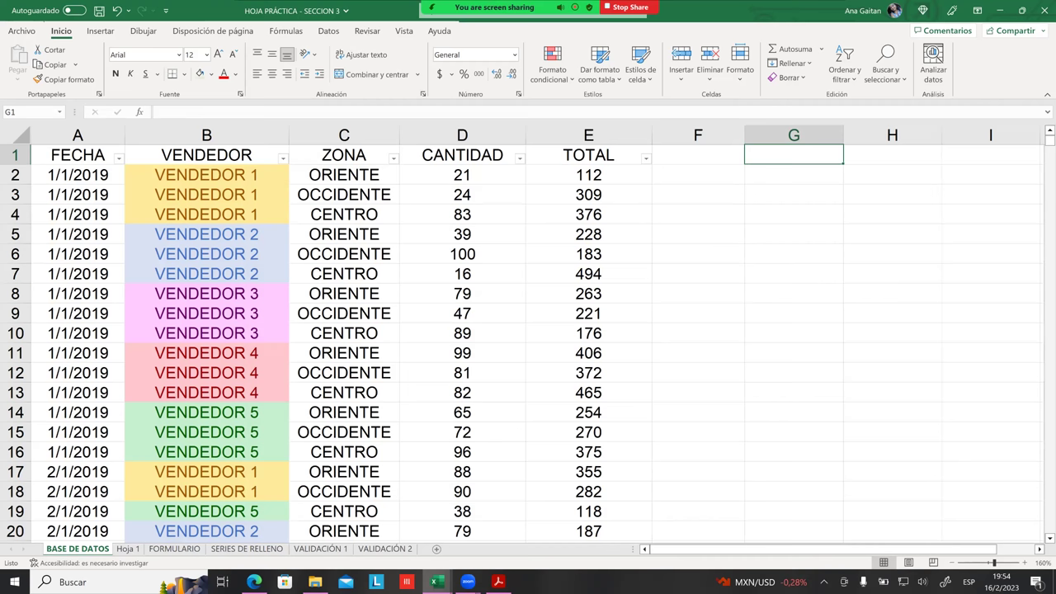
{"action": "type", "text": "Me"}
{"action": "key", "text": "Return"}
{"action": "key", "text": "Return"}
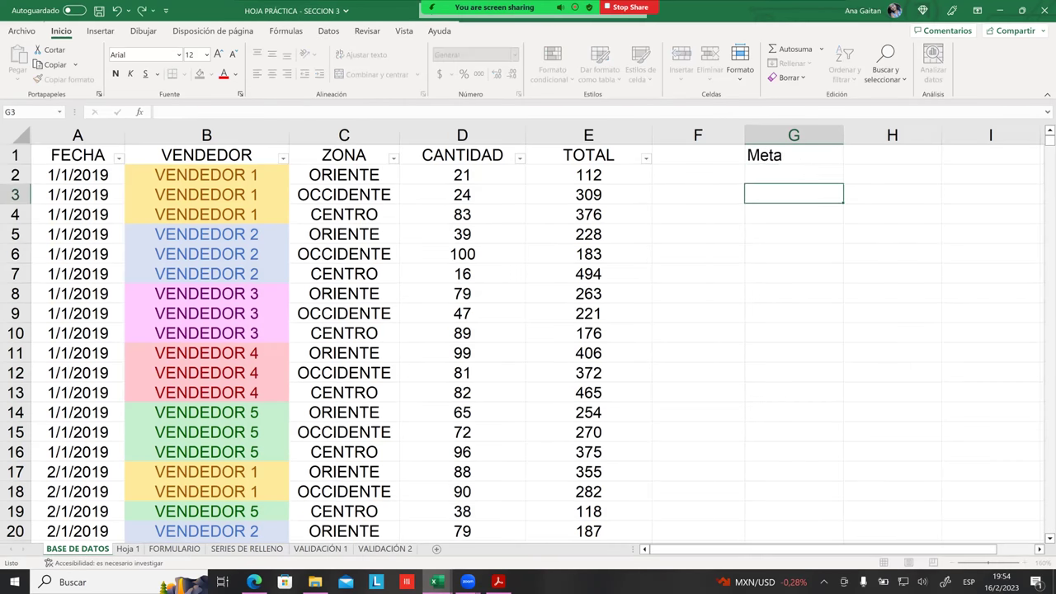
{"action": "scroll", "coordinate": [602, 235], "scroll_direction": "down", "scroll_amount": 6}
{"action": "scroll", "coordinate": [598, 359], "scroll_direction": "down", "scroll_amount": 8}
{"action": "scroll", "coordinate": [598, 359], "scroll_direction": "down", "scroll_amount": 7}
{"action": "scroll", "coordinate": [538, 201], "scroll_direction": "up", "scroll_amount": 9}
{"action": "scroll", "coordinate": [587, 168], "scroll_direction": "up", "scroll_amount": 12}
{"action": "left_click", "coordinate": [600, 135]}
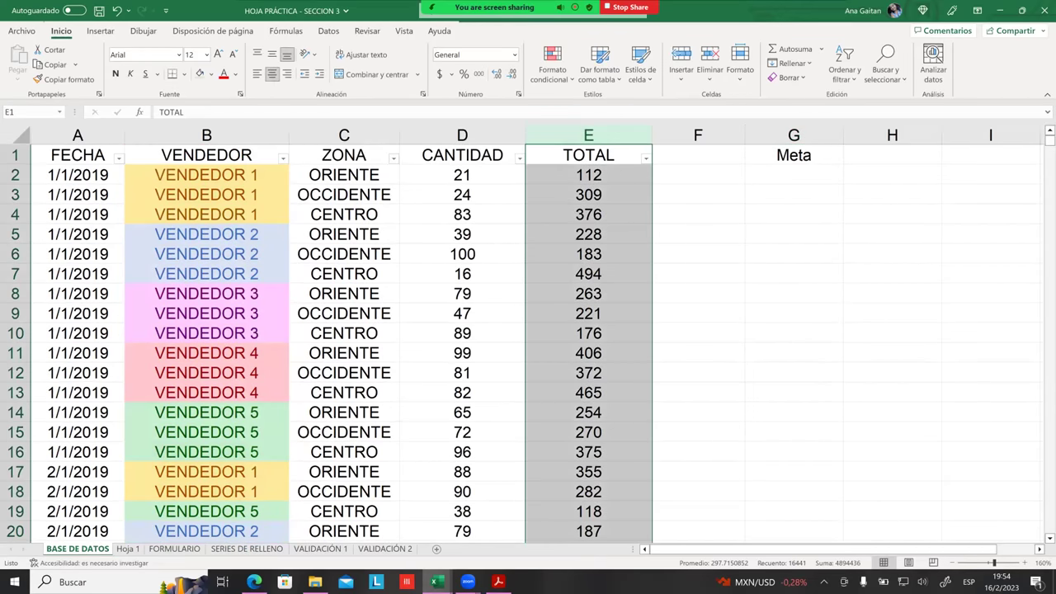
Enter the target 500 in G2 in accounting format, showing $ 500.00.
{"action": "left_click", "coordinate": [794, 173]}
{"action": "type", "text": "500"}
{"action": "left_click", "coordinate": [794, 273]}
{"action": "left_click", "coordinate": [794, 175]}
{"action": "left_click", "coordinate": [441, 75]}
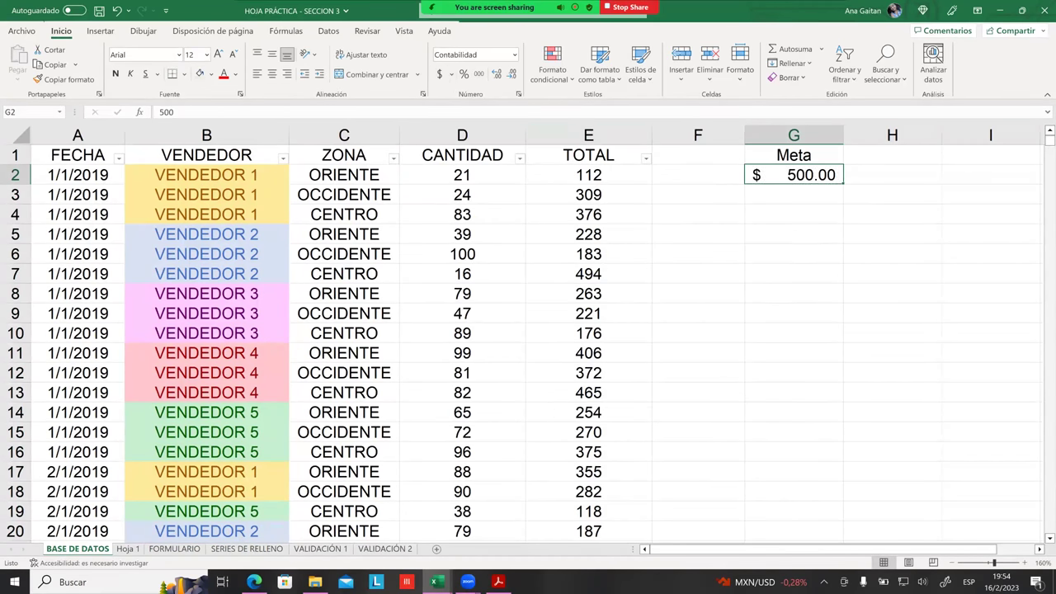
{"action": "left_click", "coordinate": [794, 253]}
{"action": "left_click", "coordinate": [588, 139]}
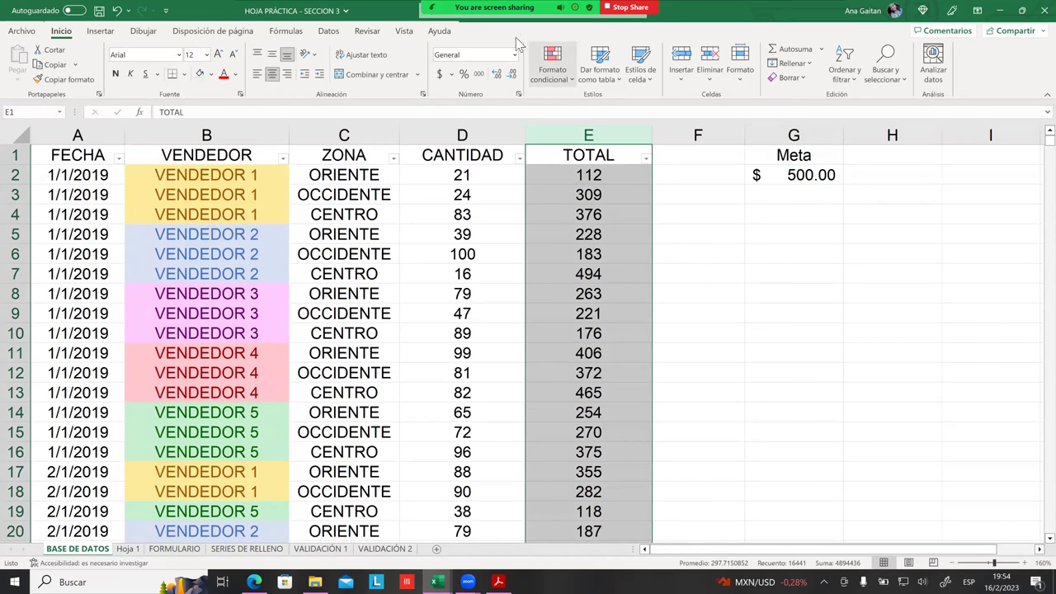
Start a new TOTAL highlight rule: cell value greater than or equal to 500.
{"action": "left_click", "coordinate": [553, 66]}
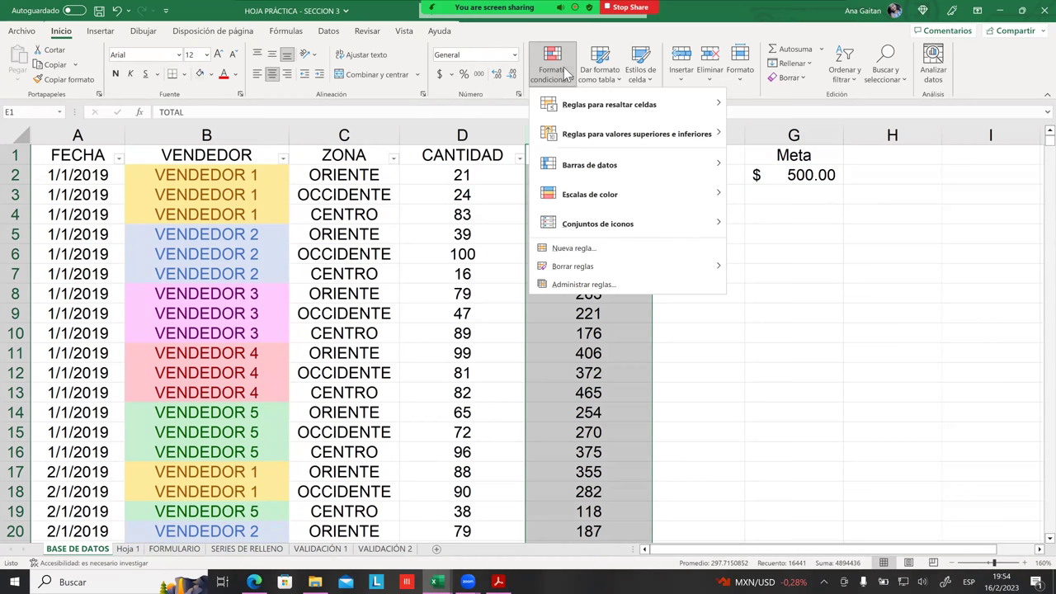
{"action": "mouse_move", "coordinate": [689, 111]}
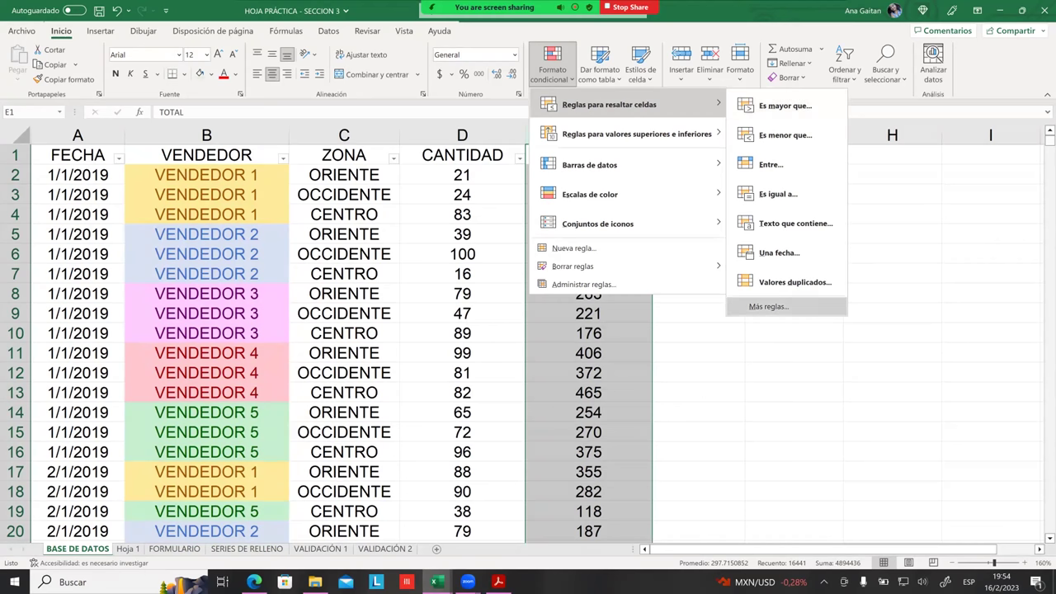
{"action": "left_click", "coordinate": [769, 306]}
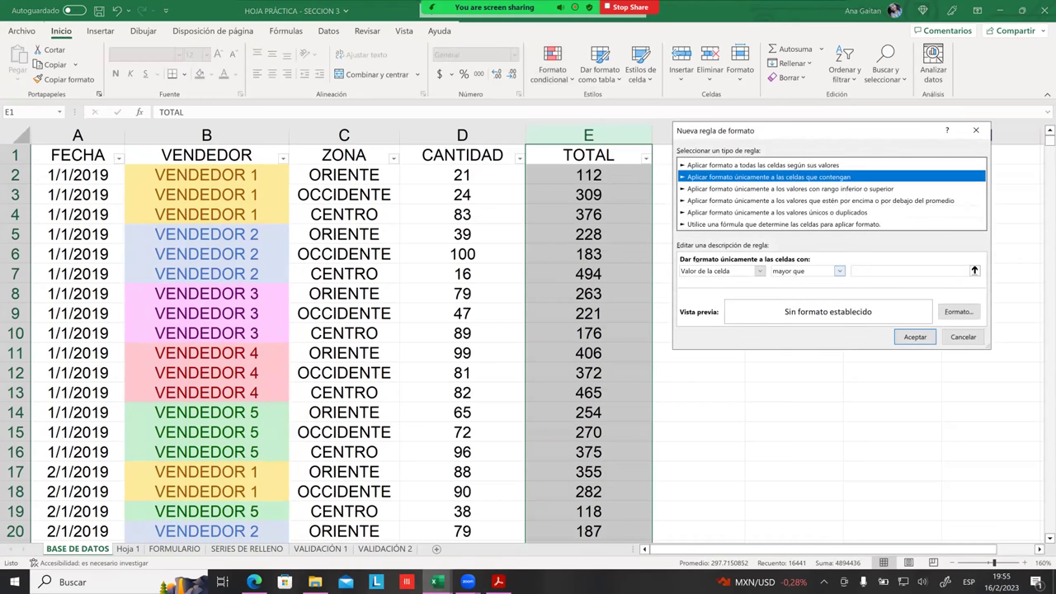
{"action": "left_click", "coordinate": [840, 271]}
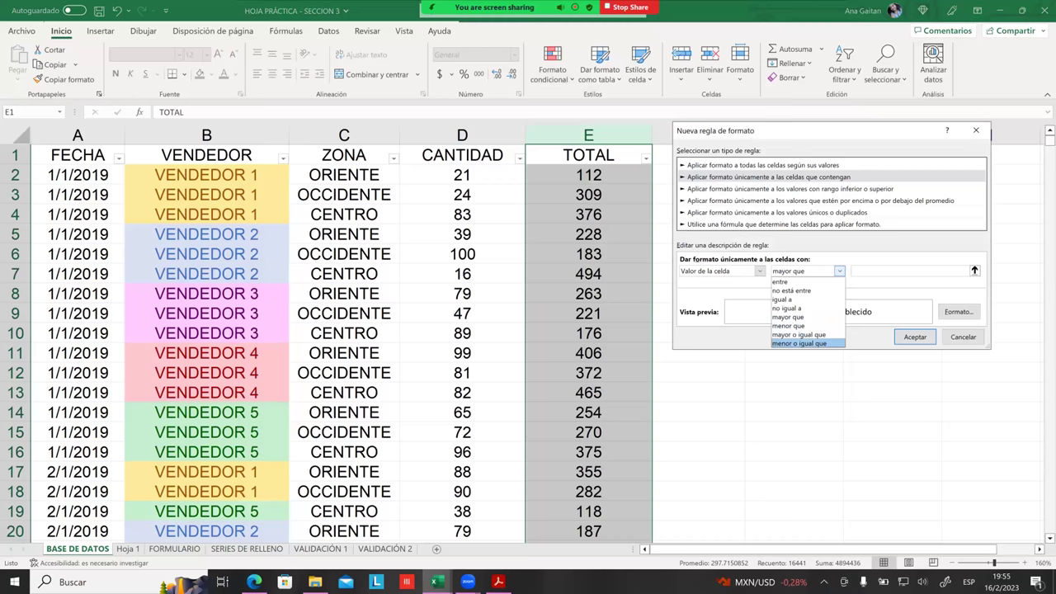
{"action": "left_click", "coordinate": [799, 334]}
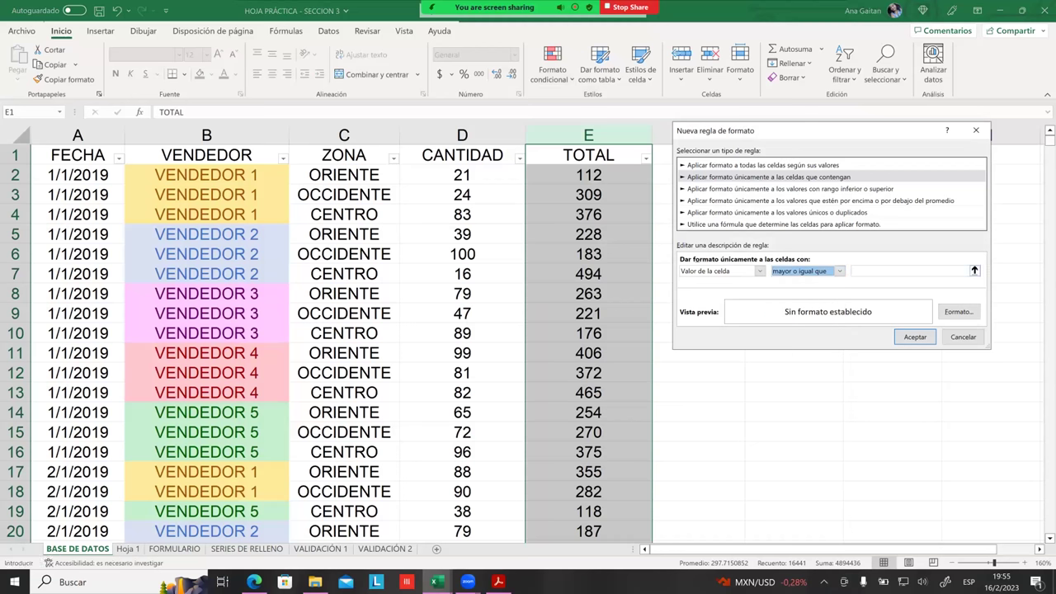
{"action": "left_click", "coordinate": [908, 270]}
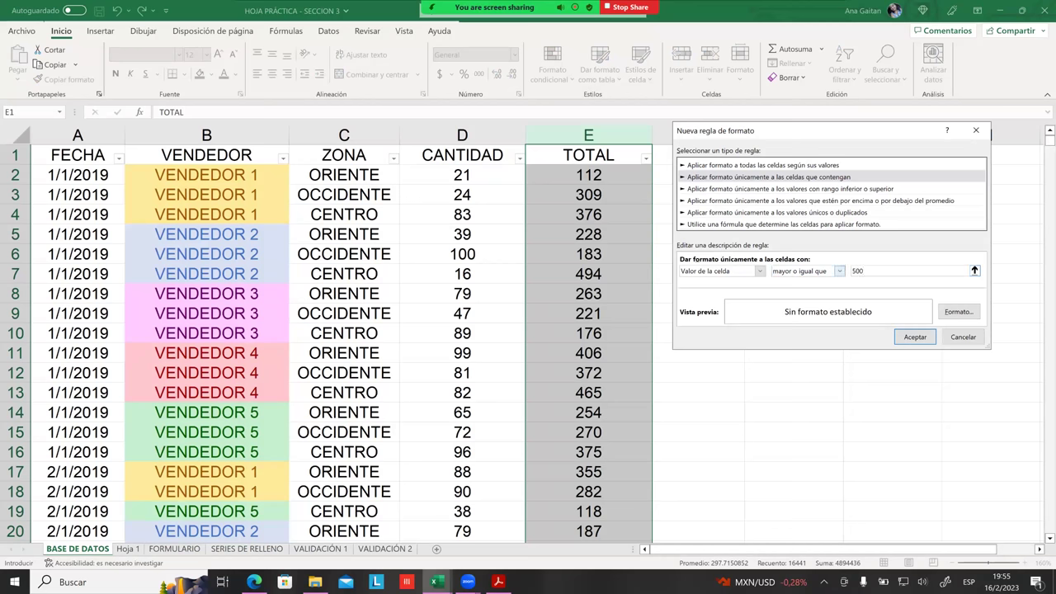
{"action": "key", "text": "shift+Home"}
Give matching cells a light green fill and bold text, keeping the automatic font colour.
{"action": "key", "text": "Tab"}
{"action": "key", "text": "Return"}
{"action": "key", "text": "ctrl+Tab"}
{"action": "key", "text": "ctrl+Tab"}
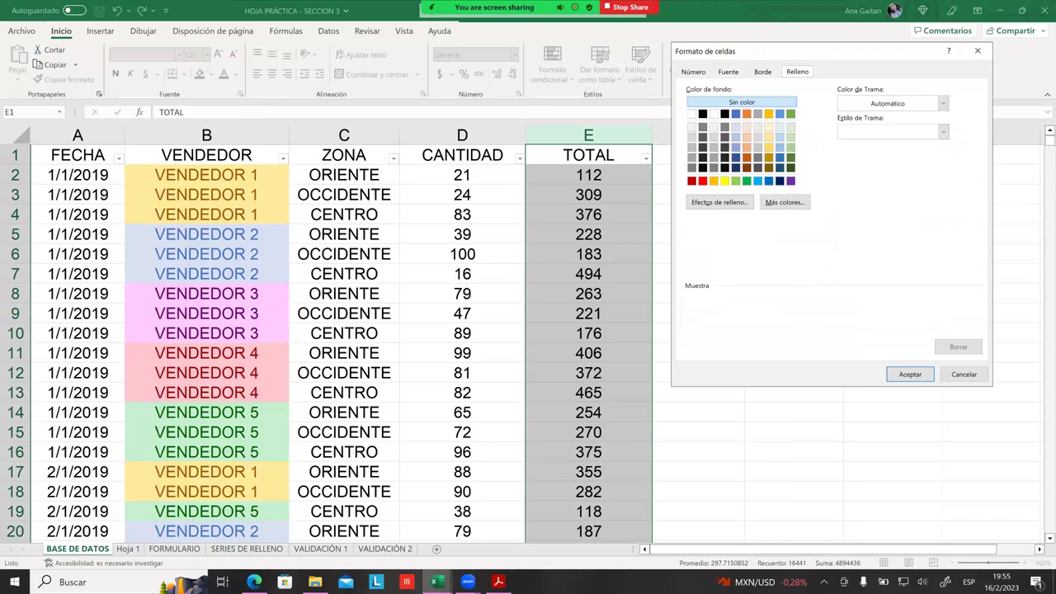
{"action": "left_click", "coordinate": [791, 127]}
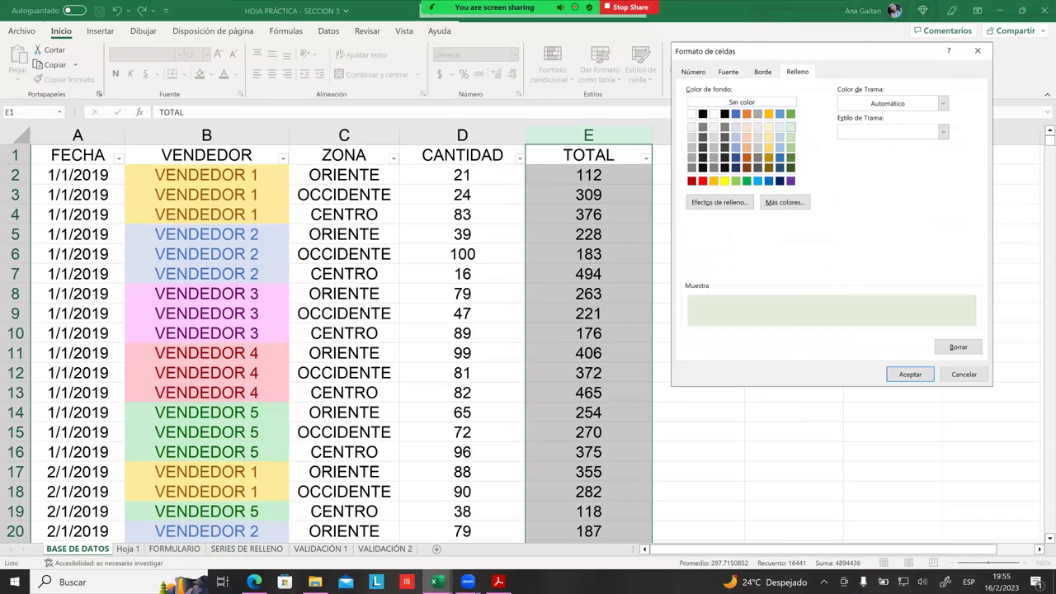
{"action": "key", "text": "ctrl+shift+Tab"}
{"action": "key", "text": "ctrl+shift+Tab"}
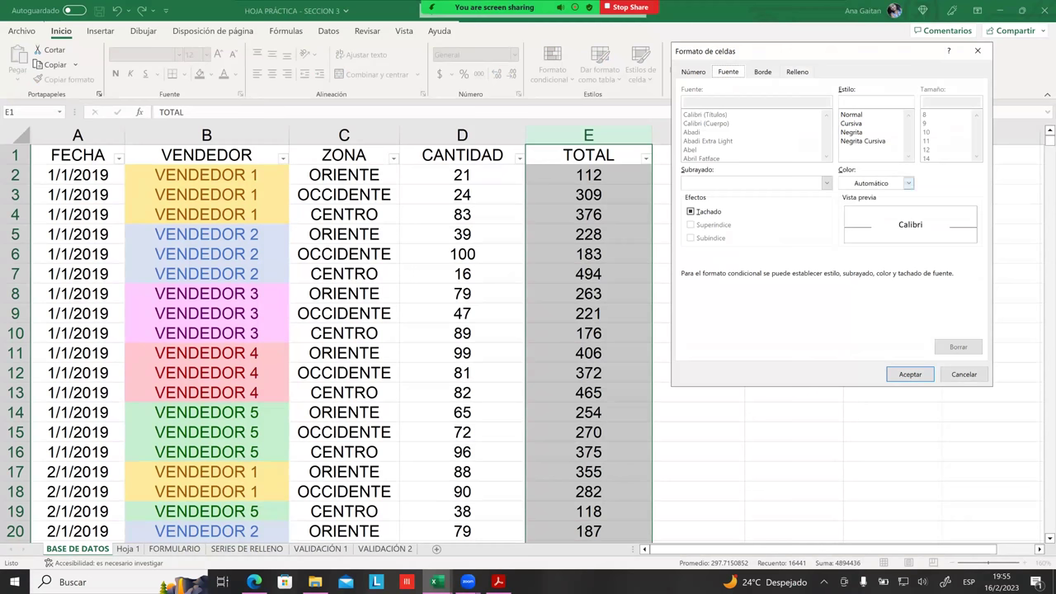
{"action": "key", "text": "alt+Down"}
{"action": "key", "text": "Return"}
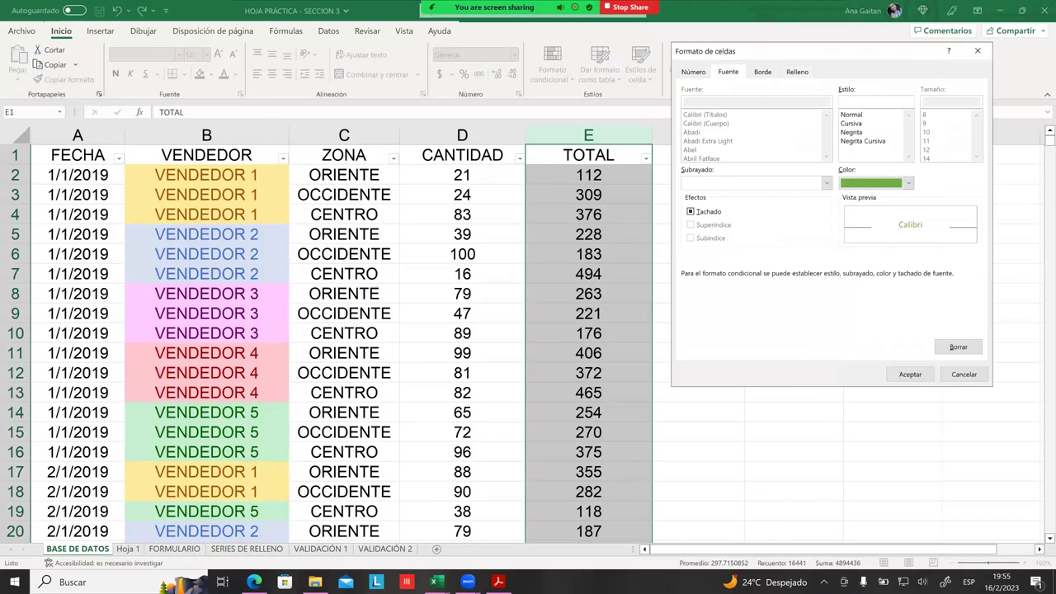
{"action": "key", "text": "alt+Down"}
{"action": "key", "text": "Return"}
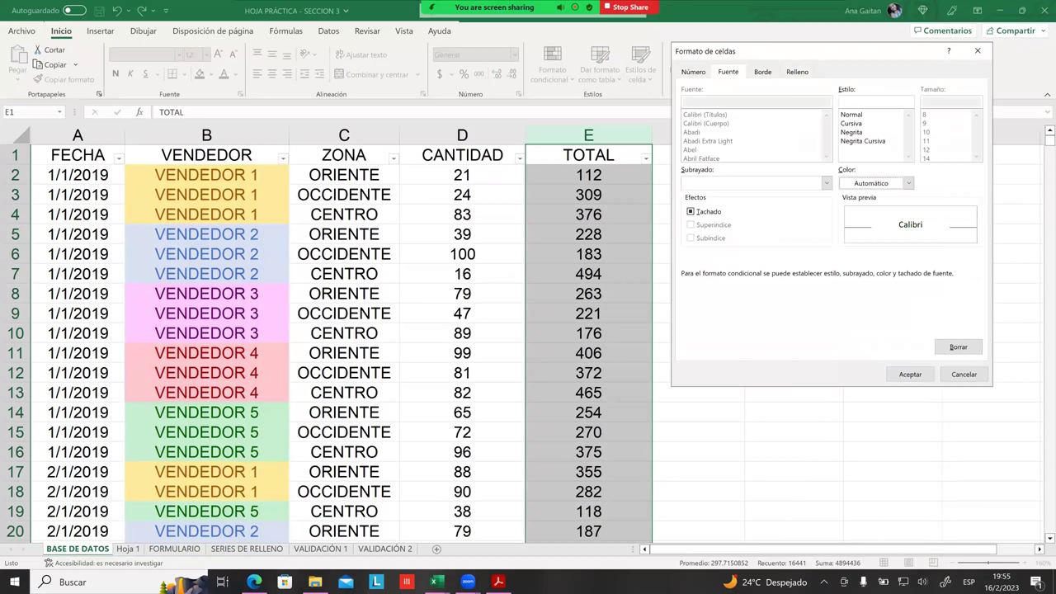
{"action": "left_click", "coordinate": [851, 132]}
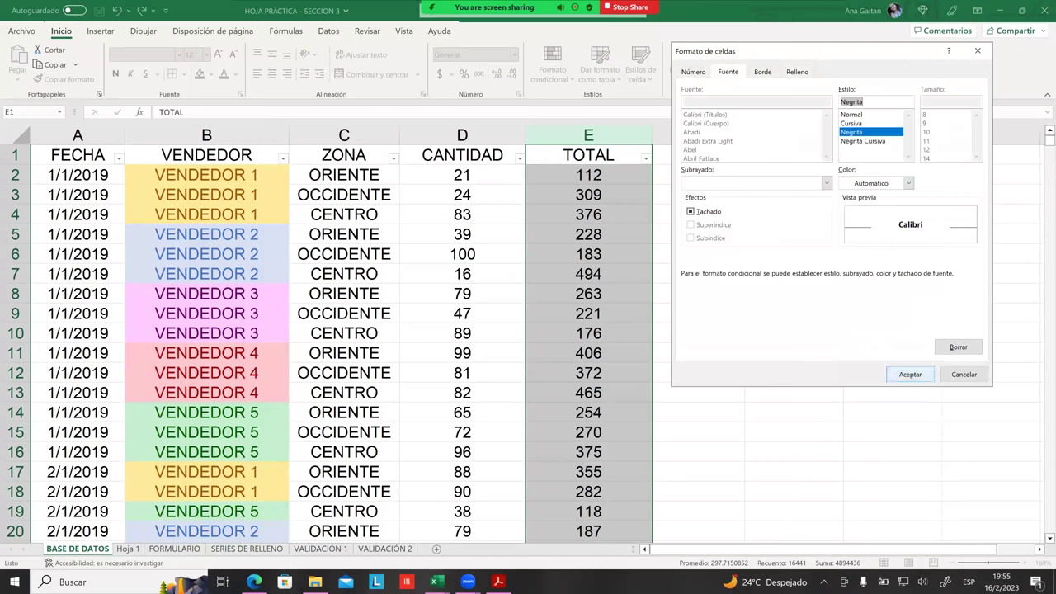
{"action": "left_click", "coordinate": [910, 374]}
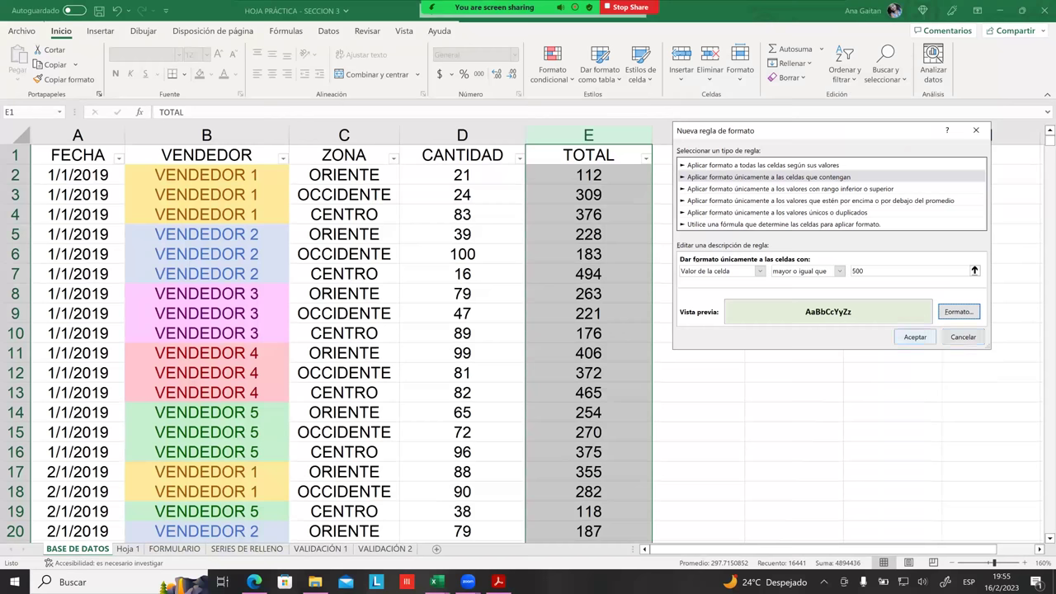
Apply the rule and scroll down to the highlighted 500 total in row 1025.
{"action": "left_click", "coordinate": [915, 337]}
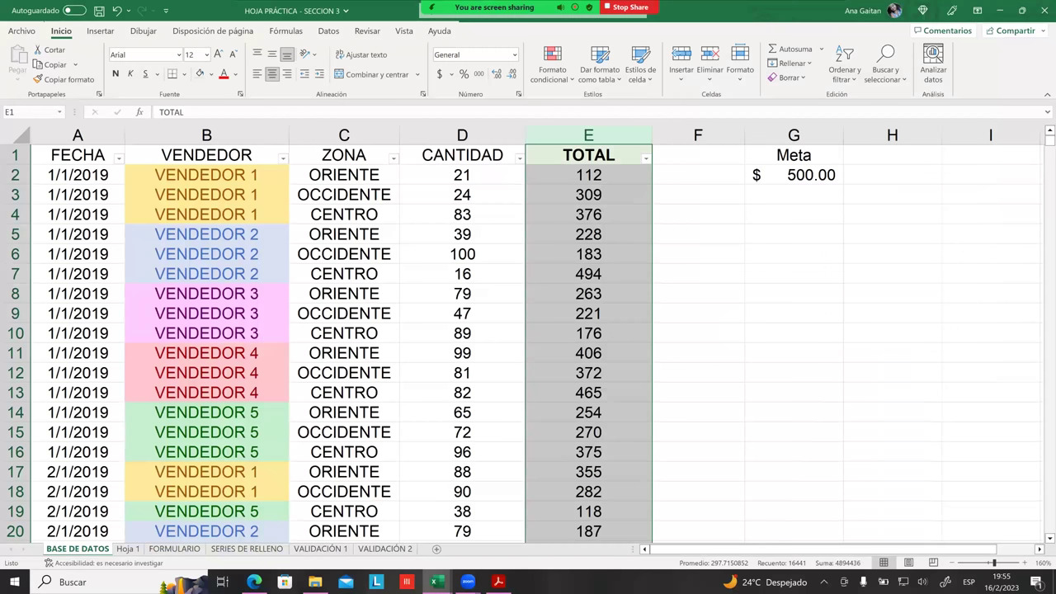
{"action": "left_click", "coordinate": [689, 264]}
{"action": "left_click", "coordinate": [605, 236]}
{"action": "scroll", "coordinate": [607, 239], "scroll_direction": "down", "scroll_amount": 6}
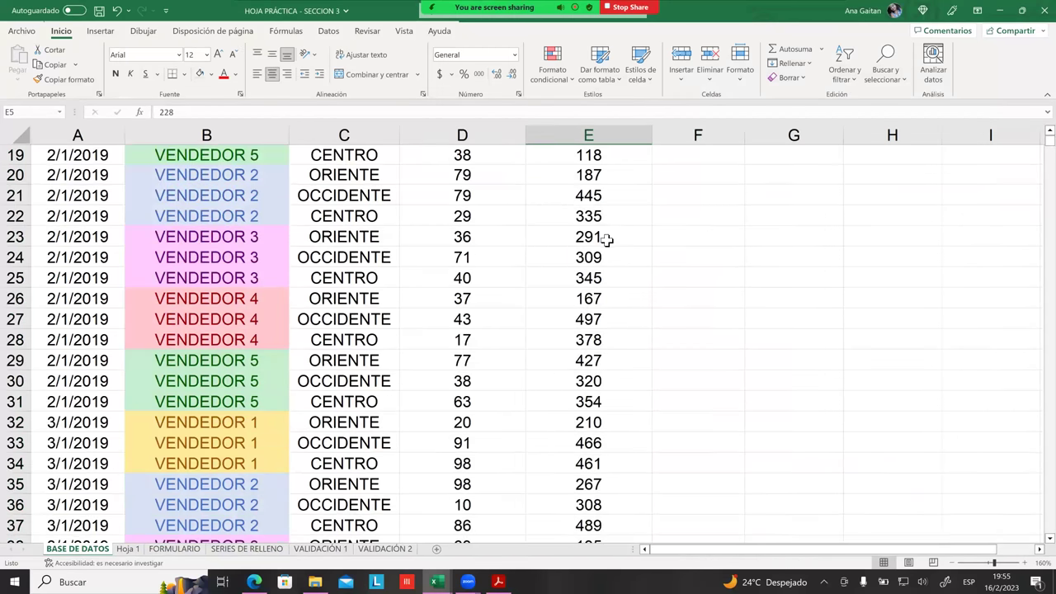
{"action": "scroll", "coordinate": [619, 250], "scroll_direction": "down", "scroll_amount": 8}
{"action": "scroll", "coordinate": [618, 249], "scroll_direction": "down", "scroll_amount": 11}
{"action": "scroll", "coordinate": [627, 262], "scroll_direction": "down", "scroll_amount": 10}
{"action": "scroll", "coordinate": [632, 269], "scroll_direction": "down", "scroll_amount": 12}
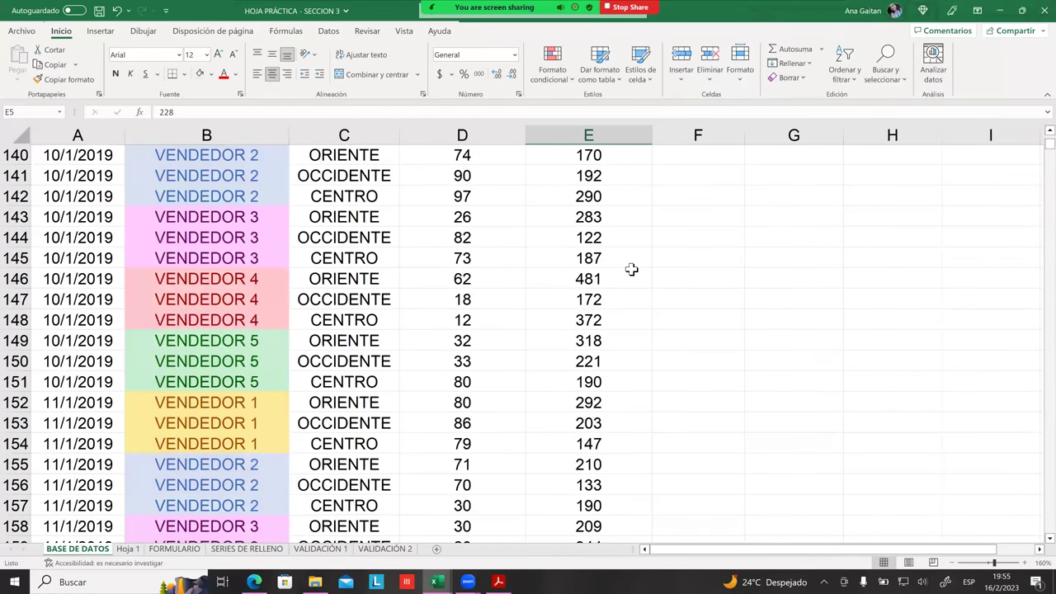
{"action": "scroll", "coordinate": [632, 269], "scroll_direction": "down", "scroll_amount": 11}
{"action": "scroll", "coordinate": [632, 269], "scroll_direction": "down", "scroll_amount": 12}
{"action": "scroll", "coordinate": [633, 271], "scroll_direction": "down", "scroll_amount": 12}
{"action": "scroll", "coordinate": [633, 271], "scroll_direction": "down", "scroll_amount": 5}
{"action": "scroll", "coordinate": [635, 274], "scroll_direction": "down", "scroll_amount": 10}
{"action": "scroll", "coordinate": [636, 275], "scroll_direction": "down", "scroll_amount": 8}
{"action": "scroll", "coordinate": [635, 276], "scroll_direction": "down", "scroll_amount": 4}
{"action": "scroll", "coordinate": [635, 277], "scroll_direction": "down", "scroll_amount": 8}
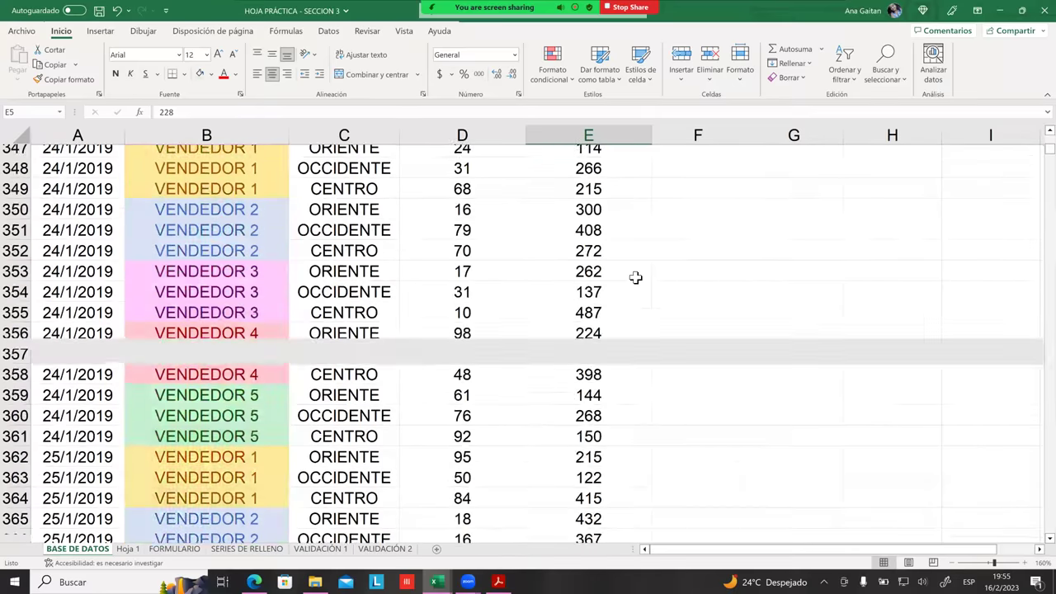
{"action": "scroll", "coordinate": [635, 278], "scroll_direction": "down", "scroll_amount": 3}
{"action": "scroll", "coordinate": [634, 278], "scroll_direction": "down", "scroll_amount": 6}
{"action": "scroll", "coordinate": [636, 278], "scroll_direction": "down", "scroll_amount": 7}
{"action": "scroll", "coordinate": [637, 278], "scroll_direction": "down", "scroll_amount": 4}
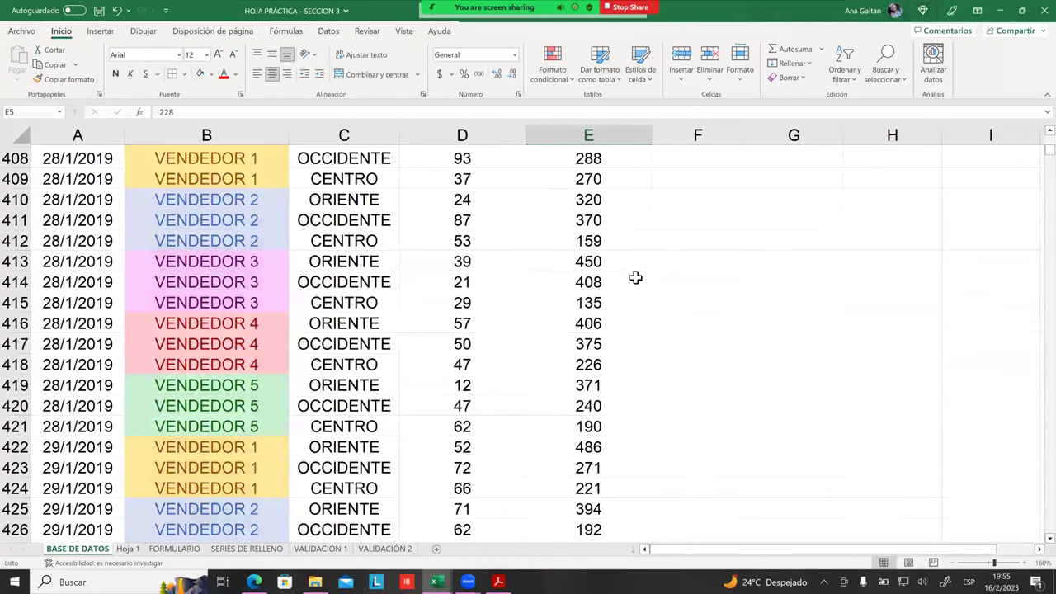
{"action": "scroll", "coordinate": [635, 277], "scroll_direction": "down", "scroll_amount": 14}
{"action": "scroll", "coordinate": [637, 279], "scroll_direction": "down", "scroll_amount": 4}
{"action": "scroll", "coordinate": [637, 279], "scroll_direction": "down", "scroll_amount": 7}
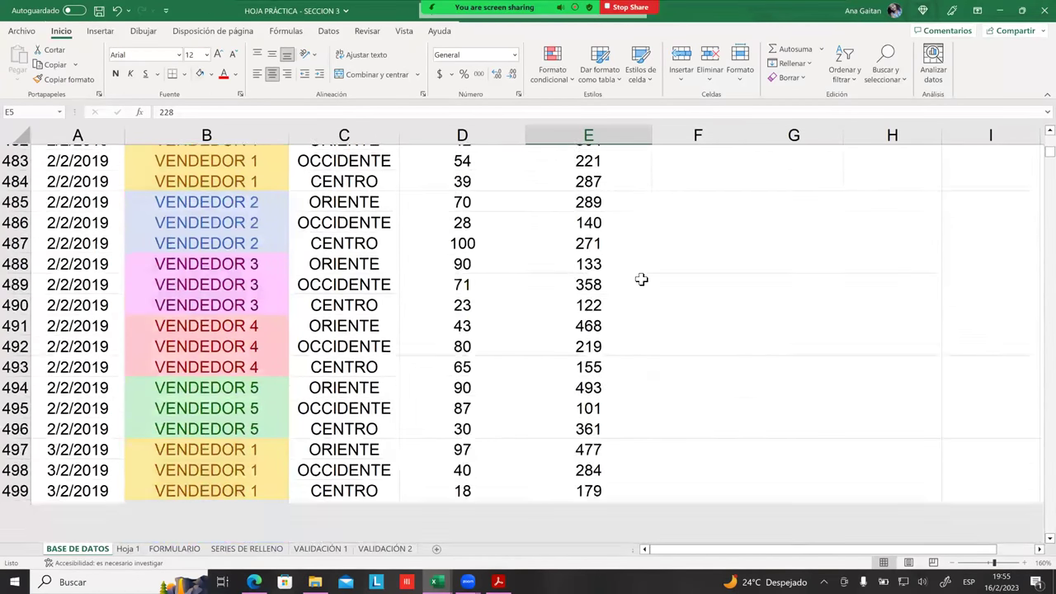
{"action": "scroll", "coordinate": [641, 284], "scroll_direction": "down", "scroll_amount": 12}
{"action": "scroll", "coordinate": [641, 284], "scroll_direction": "down", "scroll_amount": 12}
{"action": "scroll", "coordinate": [640, 284], "scroll_direction": "down", "scroll_amount": 3}
{"action": "scroll", "coordinate": [640, 285], "scroll_direction": "down", "scroll_amount": 8}
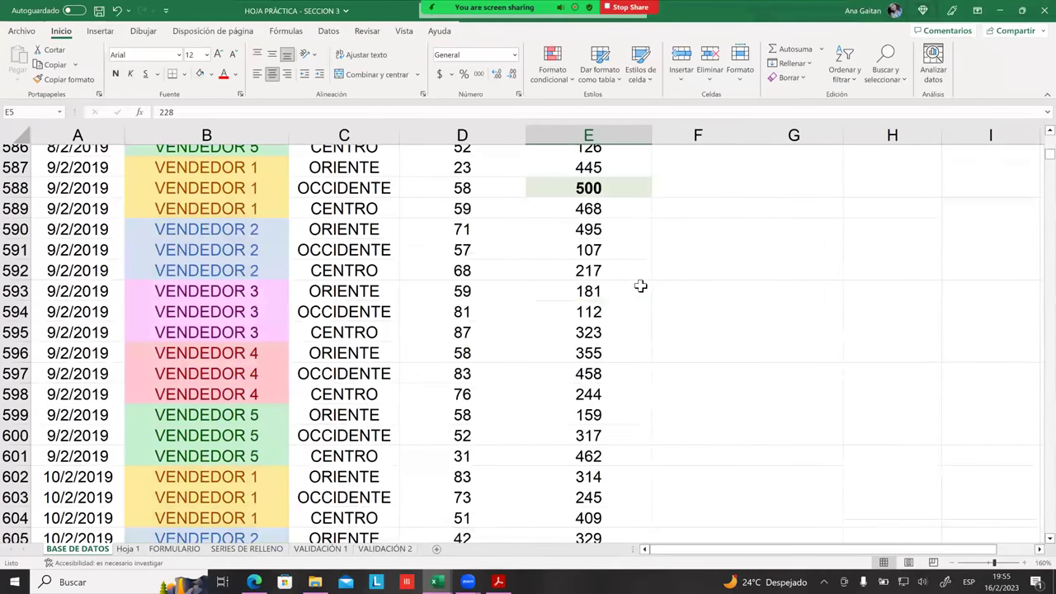
{"action": "scroll", "coordinate": [640, 287], "scroll_direction": "down", "scroll_amount": 7}
{"action": "scroll", "coordinate": [636, 286], "scroll_direction": "down", "scroll_amount": 8}
{"action": "scroll", "coordinate": [619, 280], "scroll_direction": "down", "scroll_amount": 8}
{"action": "scroll", "coordinate": [607, 277], "scroll_direction": "down", "scroll_amount": 12}
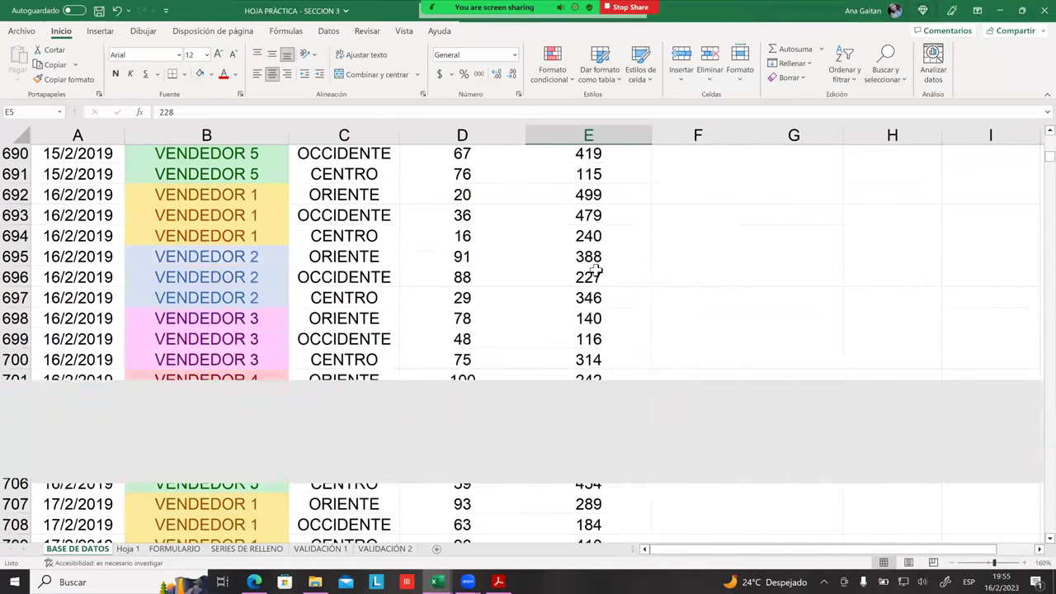
{"action": "scroll", "coordinate": [603, 264], "scroll_direction": "down", "scroll_amount": 10}
{"action": "scroll", "coordinate": [603, 262], "scroll_direction": "down", "scroll_amount": 17}
{"action": "scroll", "coordinate": [613, 271], "scroll_direction": "down", "scroll_amount": 8}
{"action": "scroll", "coordinate": [611, 268], "scroll_direction": "down", "scroll_amount": 11}
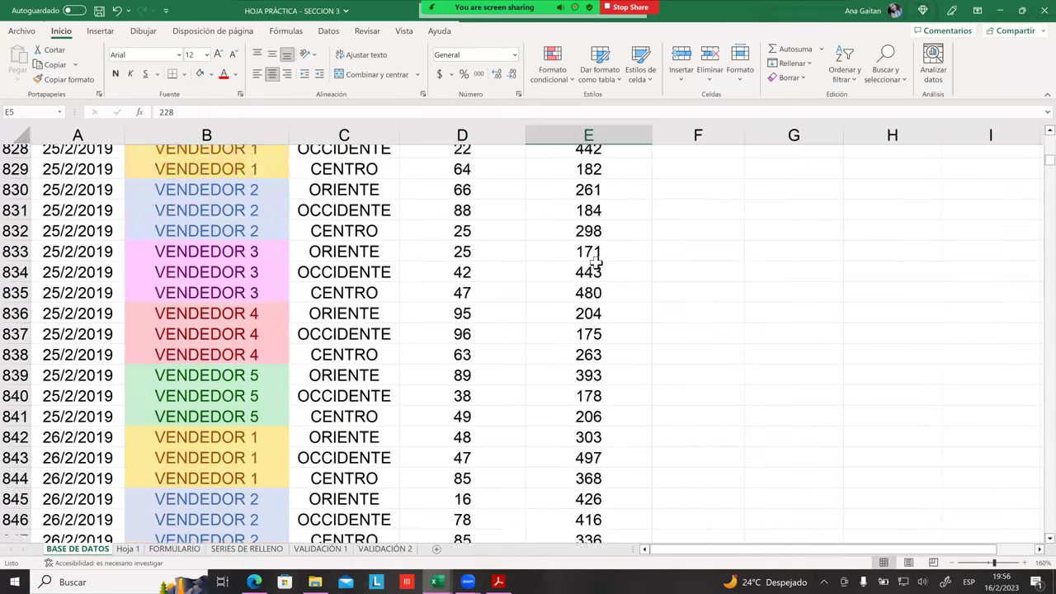
{"action": "scroll", "coordinate": [596, 267], "scroll_direction": "down", "scroll_amount": 13}
{"action": "scroll", "coordinate": [588, 244], "scroll_direction": "down", "scroll_amount": 13}
{"action": "scroll", "coordinate": [588, 252], "scroll_direction": "down", "scroll_amount": 8}
{"action": "scroll", "coordinate": [589, 254], "scroll_direction": "down", "scroll_amount": 8}
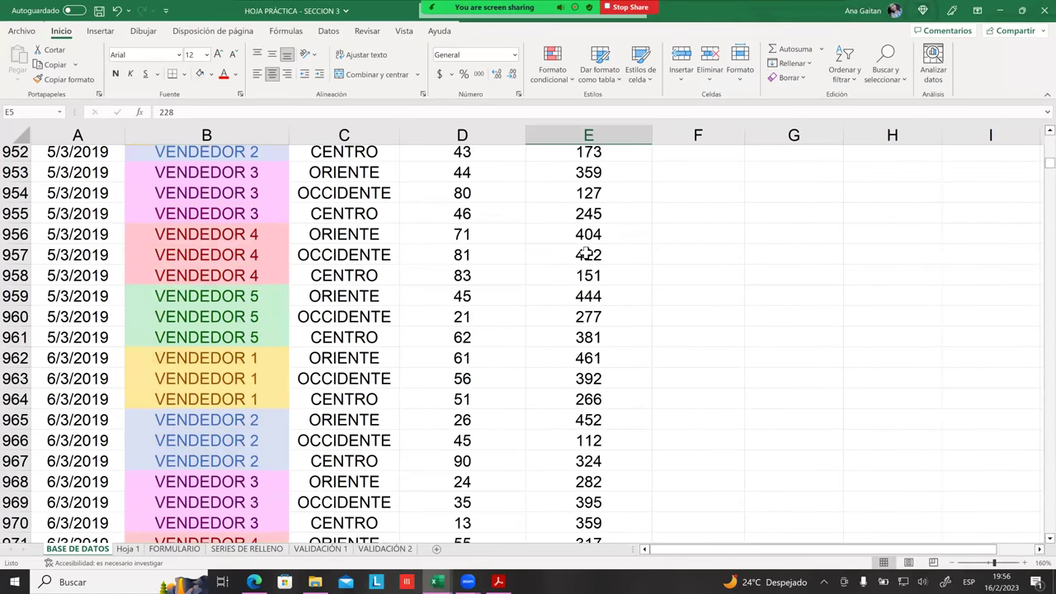
{"action": "scroll", "coordinate": [588, 255], "scroll_direction": "down", "scroll_amount": 17}
{"action": "scroll", "coordinate": [588, 256], "scroll_direction": "down", "scroll_amount": 14}
{"action": "scroll", "coordinate": [587, 257], "scroll_direction": "down", "scroll_amount": 2}
{"action": "scroll", "coordinate": [586, 261], "scroll_direction": "up", "scroll_amount": 3}
{"action": "scroll", "coordinate": [585, 266], "scroll_direction": "up", "scroll_amount": 6}
{"action": "scroll", "coordinate": [586, 314], "scroll_direction": "up", "scroll_amount": 3}
{"action": "left_click", "coordinate": [586, 349]}
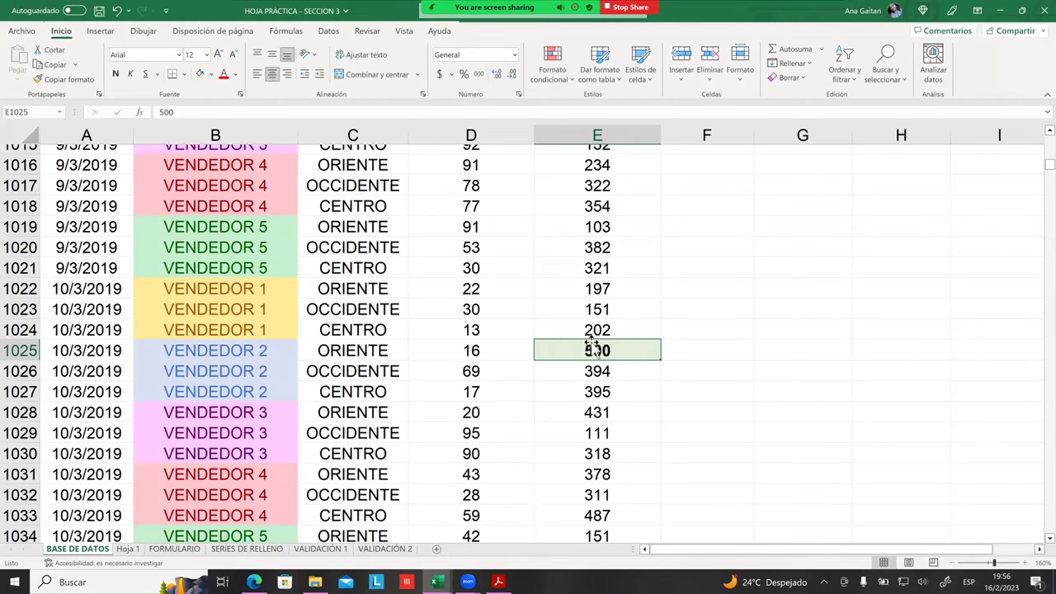
Return to the top of the table and open the TOTAL column's filter list.
{"action": "scroll", "coordinate": [586, 347], "scroll_direction": "down", "scroll_amount": 2}
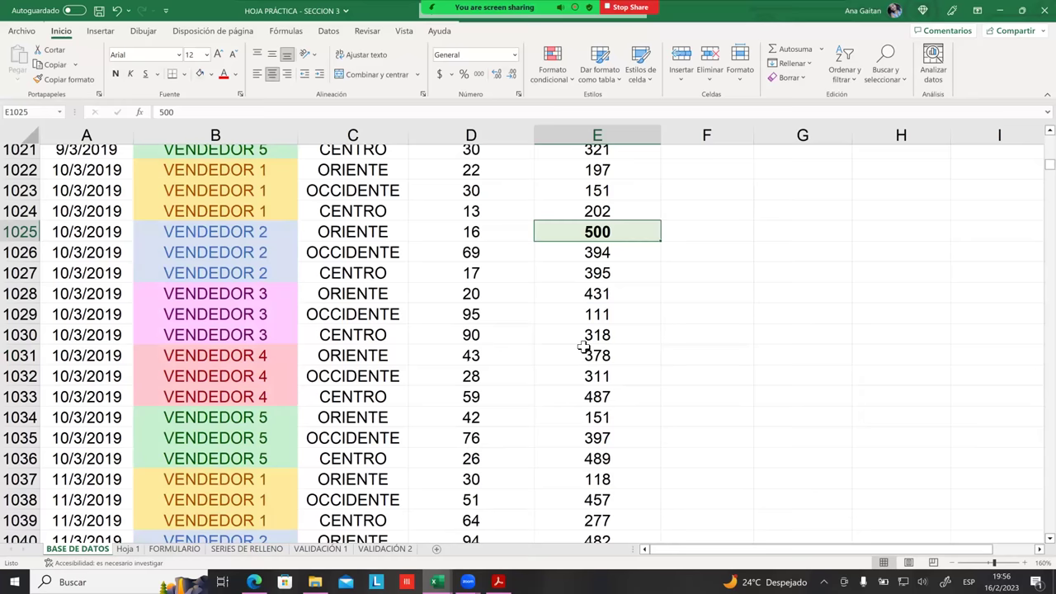
{"action": "scroll", "coordinate": [598, 334], "scroll_direction": "down", "scroll_amount": 2}
{"action": "scroll", "coordinate": [602, 343], "scroll_direction": "down", "scroll_amount": 2}
{"action": "scroll", "coordinate": [600, 359], "scroll_direction": "down", "scroll_amount": 11}
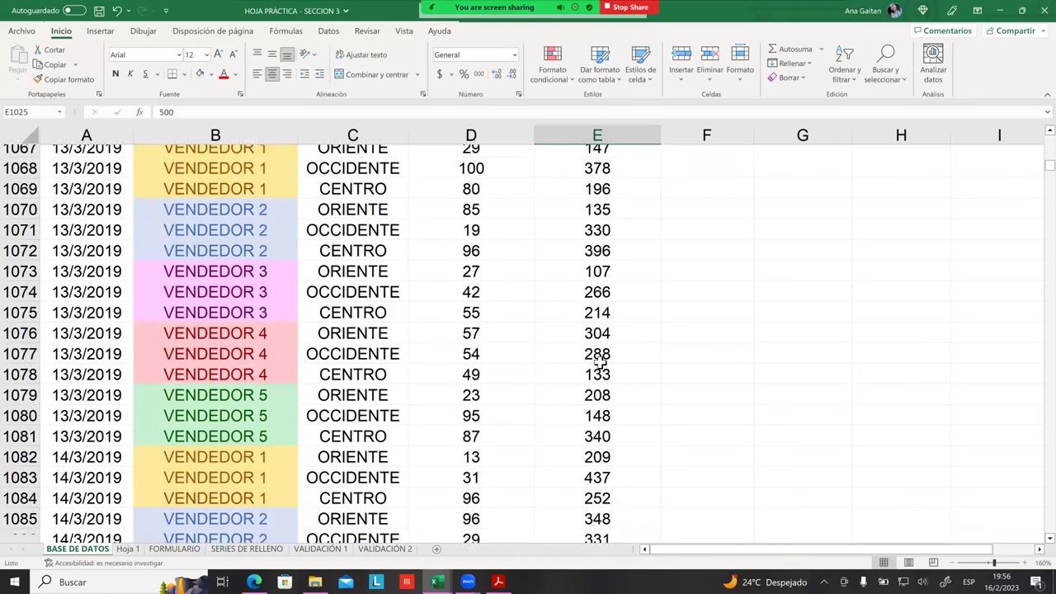
{"action": "scroll", "coordinate": [590, 371], "scroll_direction": "up", "scroll_amount": 1}
{"action": "scroll", "coordinate": [577, 342], "scroll_direction": "up", "scroll_amount": 15}
{"action": "scroll", "coordinate": [578, 337], "scroll_direction": "up", "scroll_amount": 13}
{"action": "scroll", "coordinate": [573, 337], "scroll_direction": "up", "scroll_amount": 17}
{"action": "scroll", "coordinate": [574, 337], "scroll_direction": "up", "scroll_amount": 14}
{"action": "scroll", "coordinate": [571, 330], "scroll_direction": "up", "scroll_amount": 13}
{"action": "scroll", "coordinate": [571, 330], "scroll_direction": "up", "scroll_amount": 14}
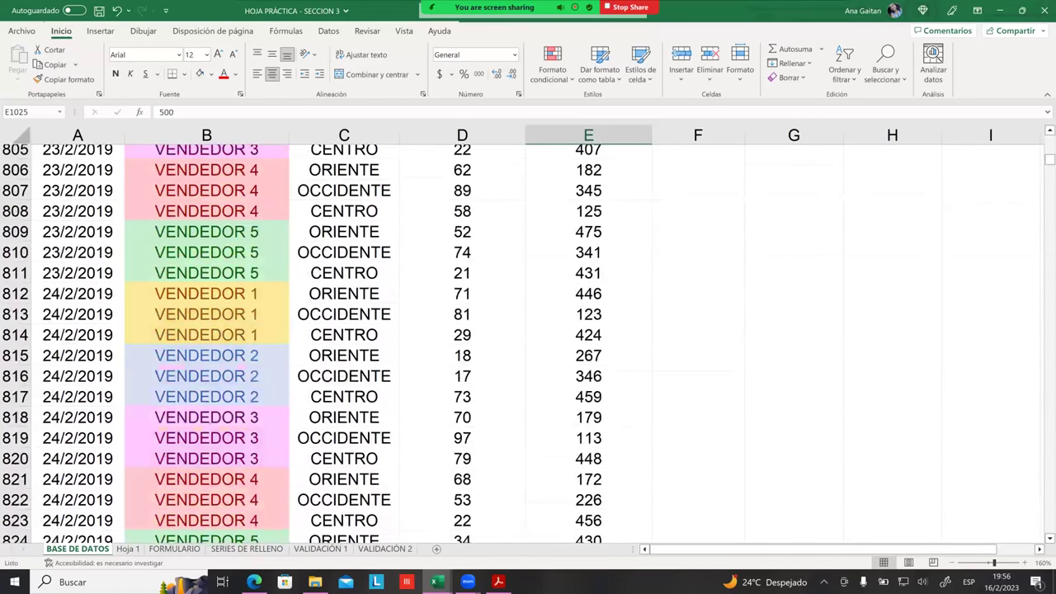
{"action": "scroll", "coordinate": [578, 330], "scroll_direction": "up", "scroll_amount": 20}
{"action": "scroll", "coordinate": [594, 248], "scroll_direction": "up", "scroll_amount": 20}
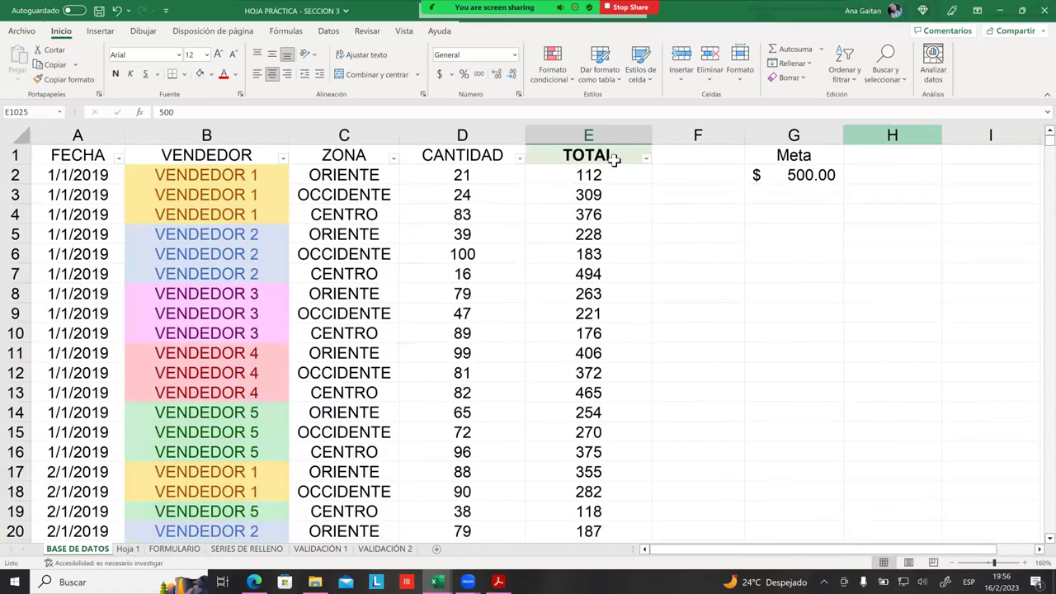
{"action": "left_click", "coordinate": [646, 158]}
Toggle Select All off and back on in the TOTAL checklist, then show the number filters.
{"action": "scroll", "coordinate": [542, 330], "scroll_direction": "down", "scroll_amount": 12}
{"action": "scroll", "coordinate": [540, 363], "scroll_direction": "down", "scroll_amount": 12}
{"action": "scroll", "coordinate": [548, 384], "scroll_direction": "down", "scroll_amount": 12}
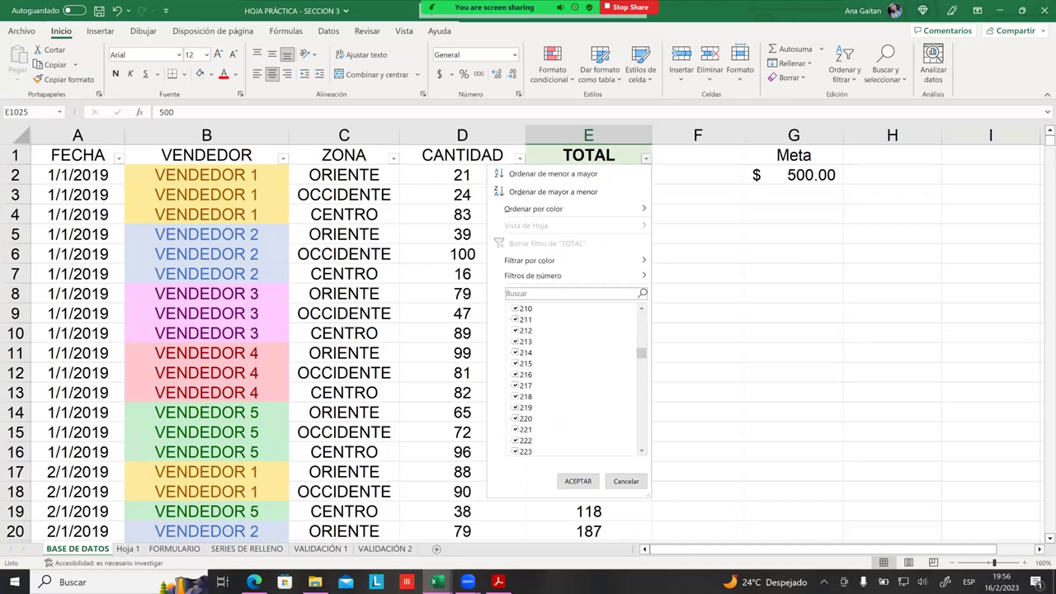
{"action": "mouse_move", "coordinate": [645, 358]}
{"action": "left_mouse_down"}
{"action": "mouse_move", "coordinate": [641, 385]}
{"action": "mouse_move", "coordinate": [641, 315]}
{"action": "left_mouse_up"}
{"action": "left_click", "coordinate": [516, 309]}
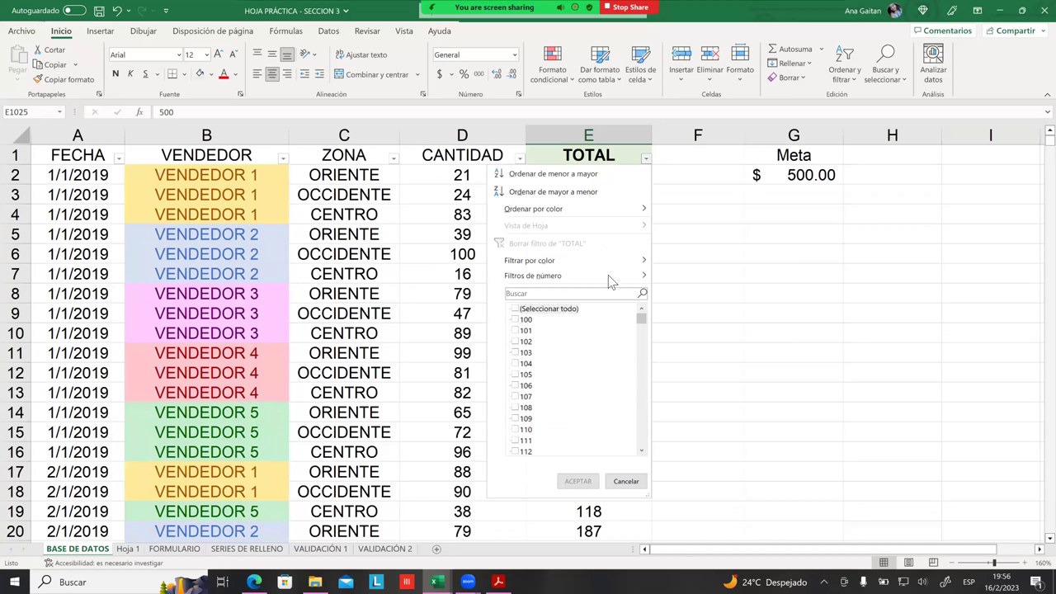
{"action": "left_click", "coordinate": [516, 309]}
{"action": "mouse_move", "coordinate": [548, 281]}
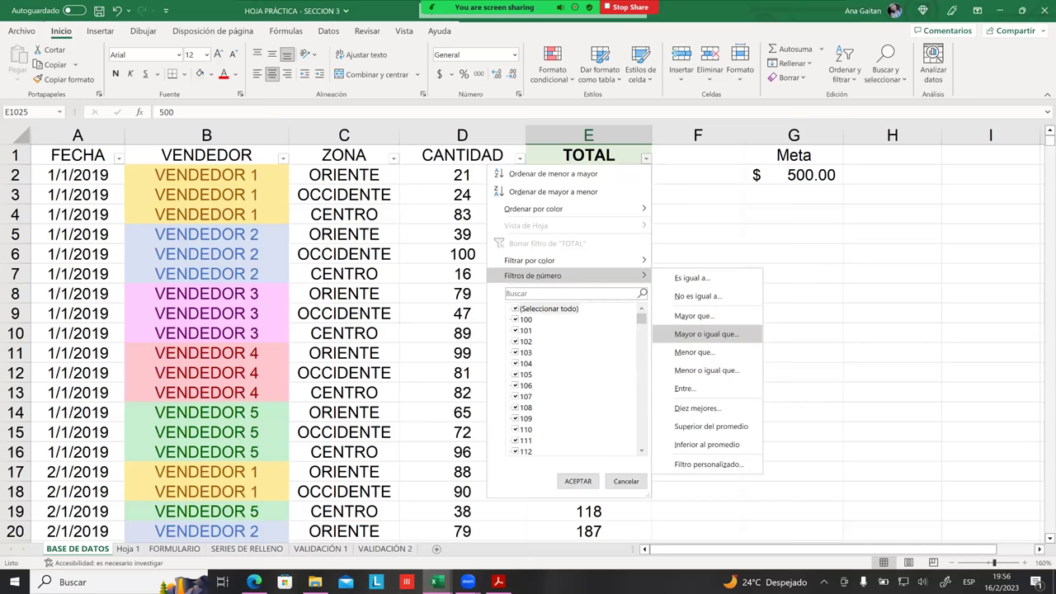
Filter TOTAL to values of at least 500, leaving 40 of 16440 records, and review them.
{"action": "left_click", "coordinate": [707, 333]}
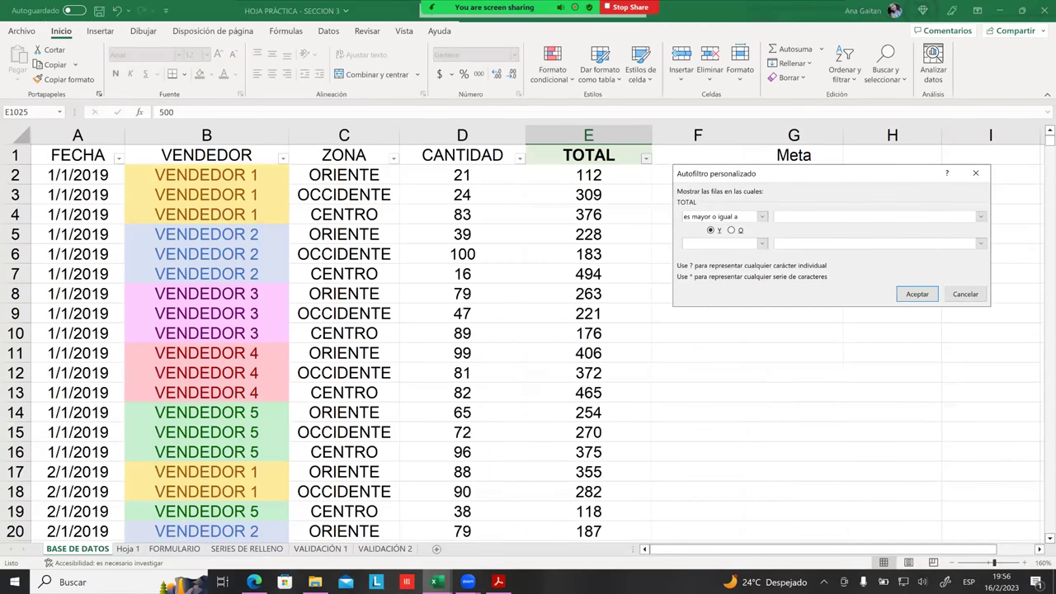
{"action": "type", "text": "500"}
{"action": "left_click", "coordinate": [918, 294]}
{"action": "scroll", "coordinate": [651, 296], "scroll_direction": "down", "scroll_amount": 2}
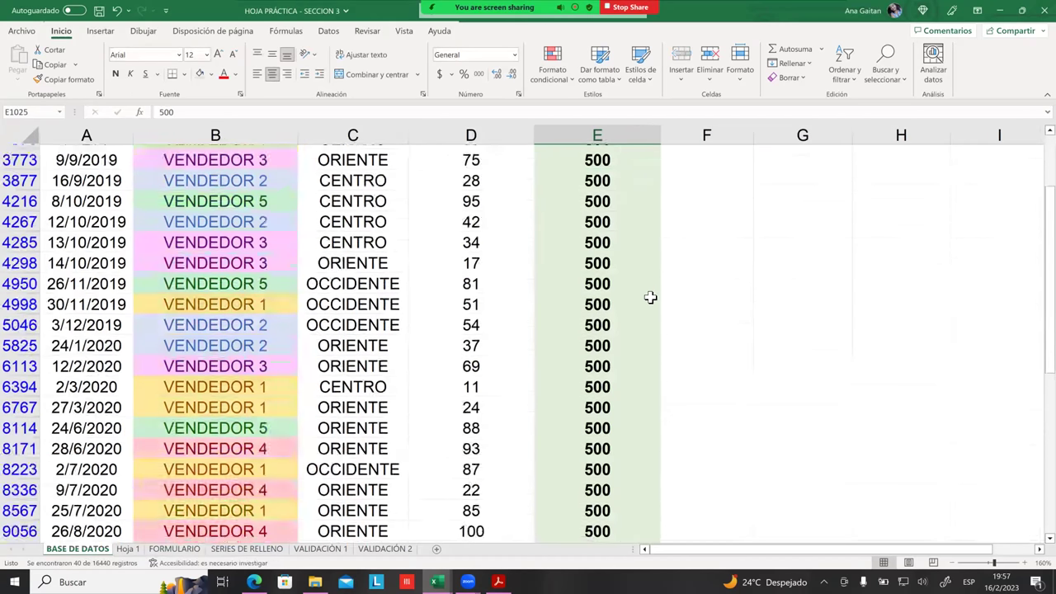
{"action": "scroll", "coordinate": [652, 314], "scroll_direction": "down", "scroll_amount": 5}
{"action": "scroll", "coordinate": [653, 327], "scroll_direction": "down", "scroll_amount": 12}
{"action": "scroll", "coordinate": [665, 328], "scroll_direction": "up", "scroll_amount": 4}
{"action": "scroll", "coordinate": [665, 328], "scroll_direction": "up", "scroll_amount": 10}
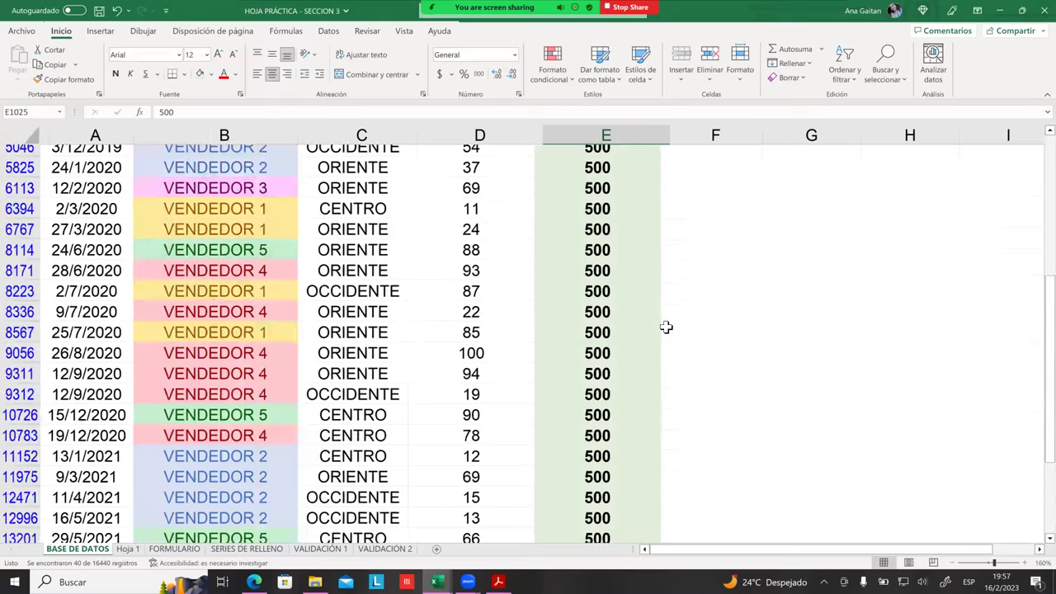
{"action": "scroll", "coordinate": [666, 327], "scroll_direction": "up", "scroll_amount": 4}
{"action": "scroll", "coordinate": [665, 327], "scroll_direction": "up", "scroll_amount": 1}
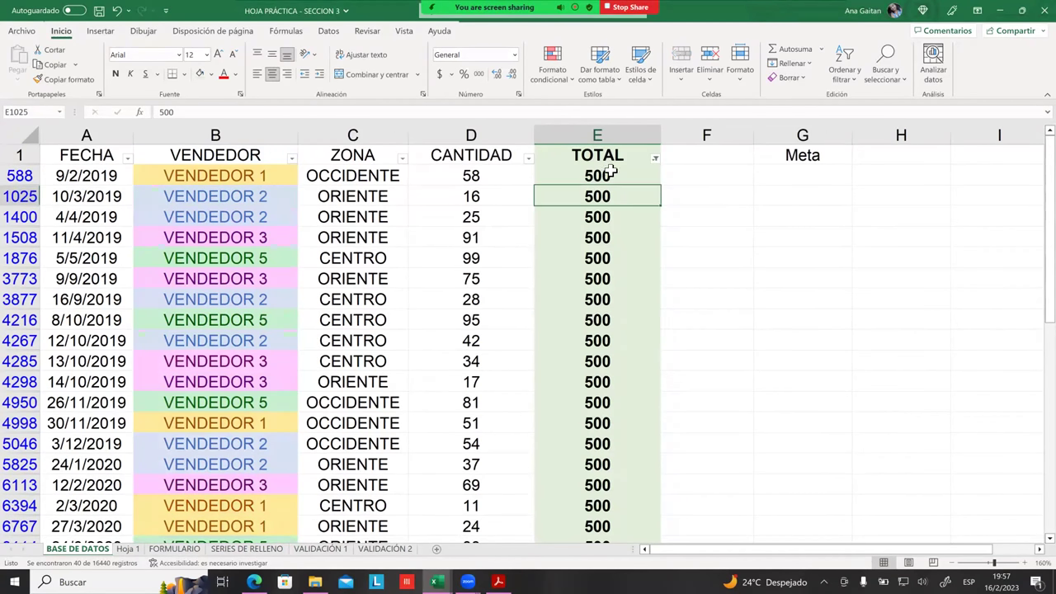
{"action": "scroll", "coordinate": [620, 302], "scroll_direction": "down", "scroll_amount": 1}
{"action": "scroll", "coordinate": [628, 309], "scroll_direction": "down", "scroll_amount": 7}
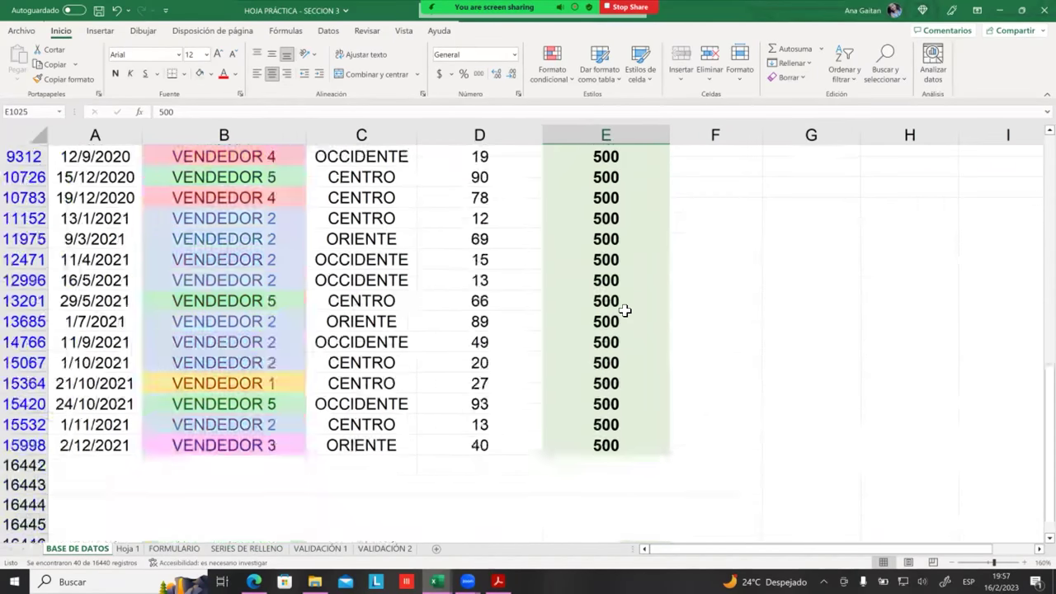
{"action": "scroll", "coordinate": [627, 311], "scroll_direction": "down", "scroll_amount": 8}
{"action": "scroll", "coordinate": [628, 308], "scroll_direction": "up", "scroll_amount": 5}
{"action": "scroll", "coordinate": [628, 308], "scroll_direction": "up", "scroll_amount": 1}
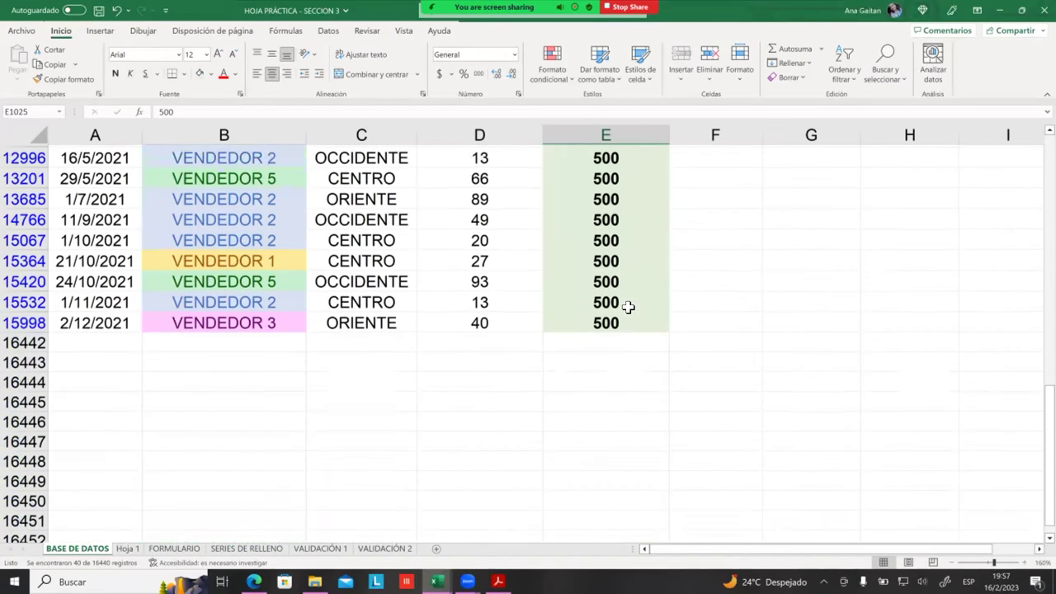
{"action": "scroll", "coordinate": [628, 307], "scroll_direction": "up", "scroll_amount": 7}
{"action": "scroll", "coordinate": [628, 307], "scroll_direction": "up", "scroll_amount": 3}
{"action": "scroll", "coordinate": [629, 306], "scroll_direction": "up", "scroll_amount": 1}
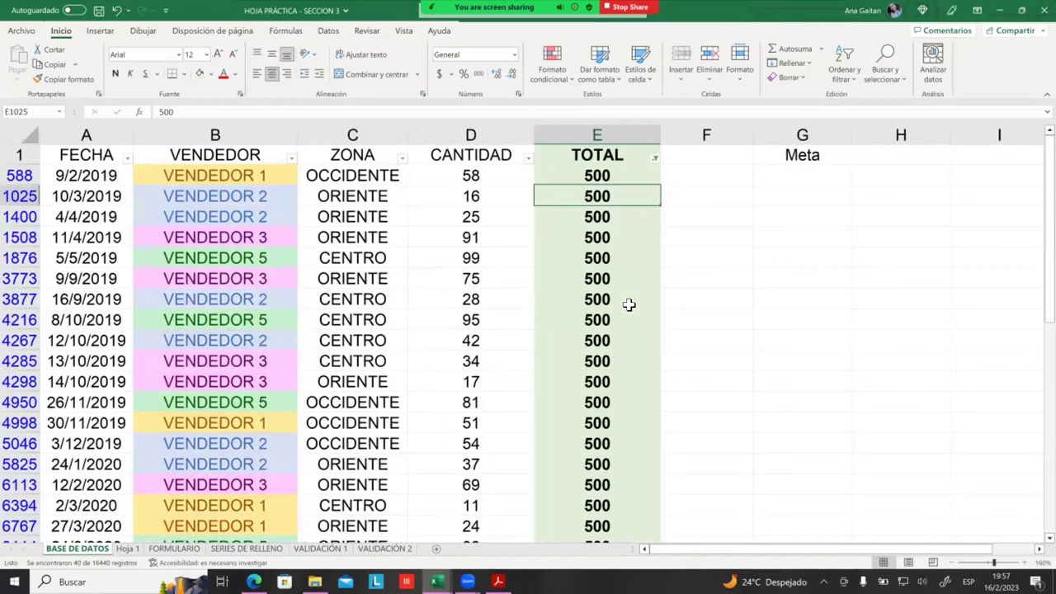
Change the TOTAL for the 9/3/2019 VENDEDOR 3 row (E3773) from 500 to 600.
{"action": "left_click", "coordinate": [617, 285]}
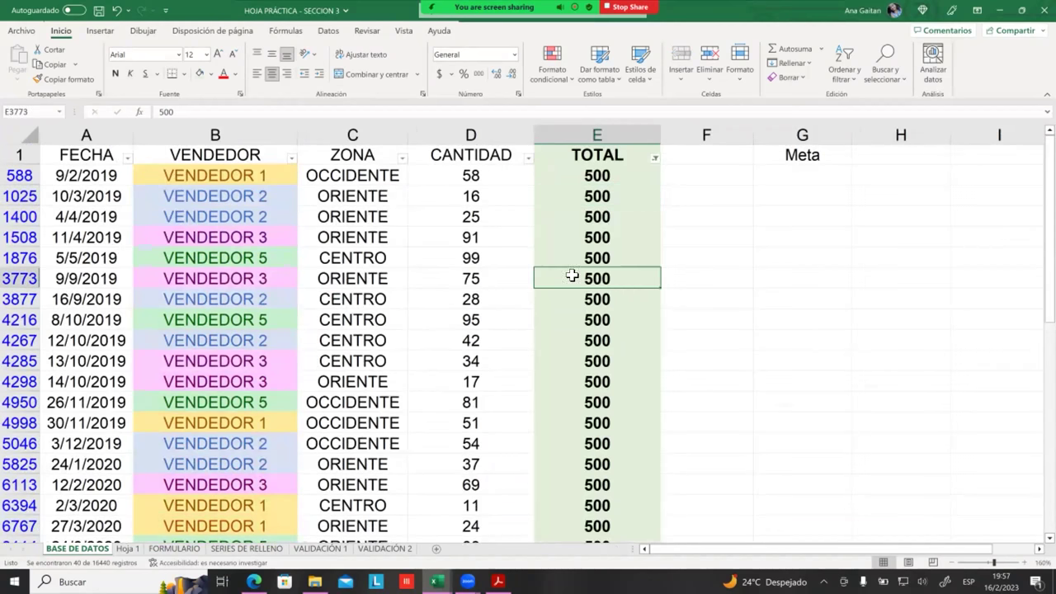
{"action": "double_click", "coordinate": [619, 280]}
{"action": "left_click_drag", "start_coordinate": [620, 278], "coordinate": [560, 264]}
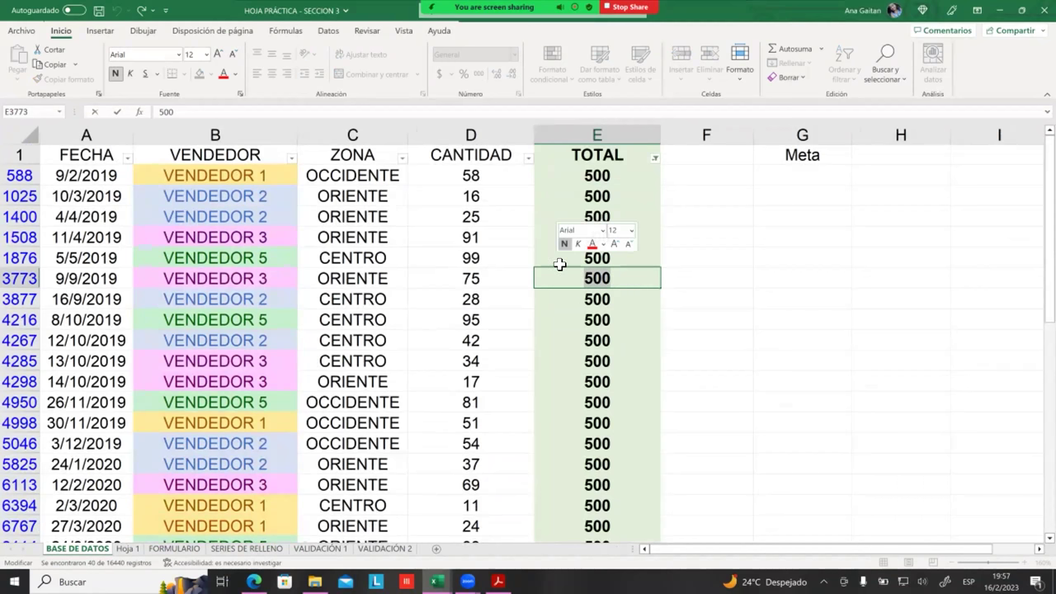
{"action": "left_click", "coordinate": [776, 298]}
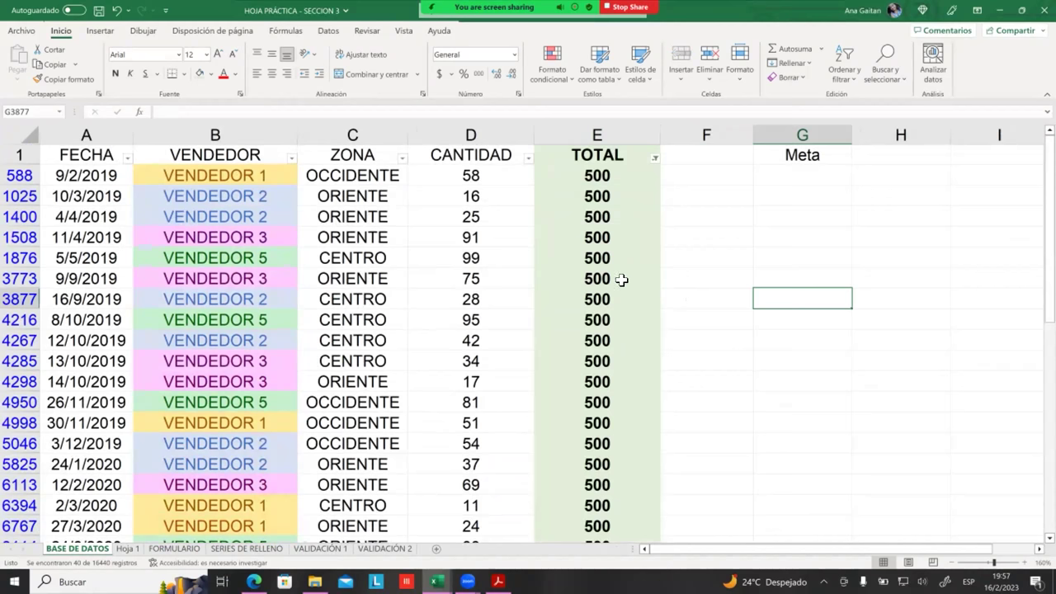
{"action": "left_click", "coordinate": [611, 281]}
{"action": "key", "text": "BackSpace"}
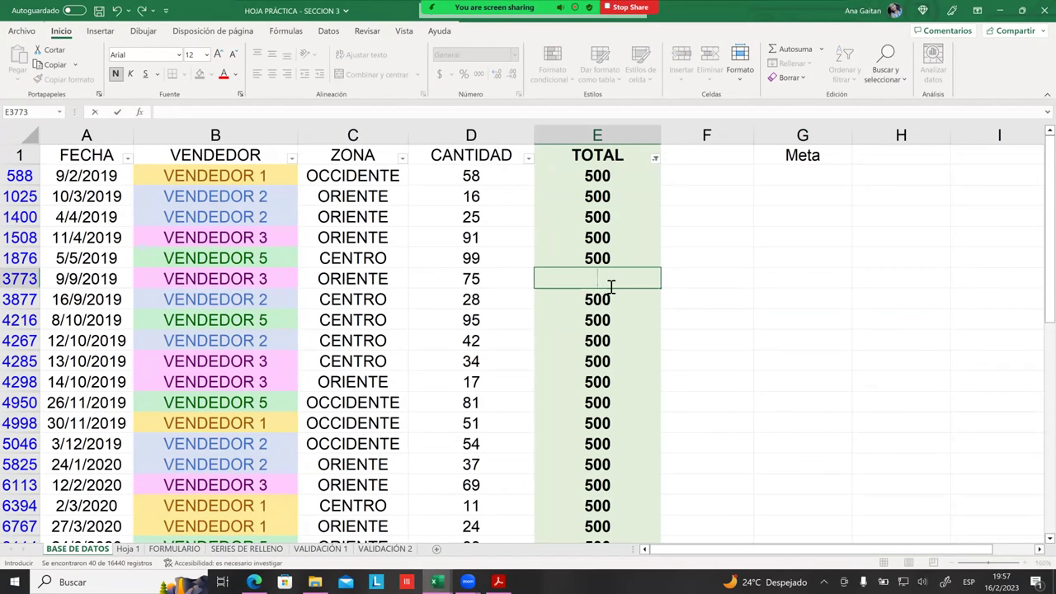
{"action": "type", "text": "600"}
{"action": "left_click", "coordinate": [802, 298]}
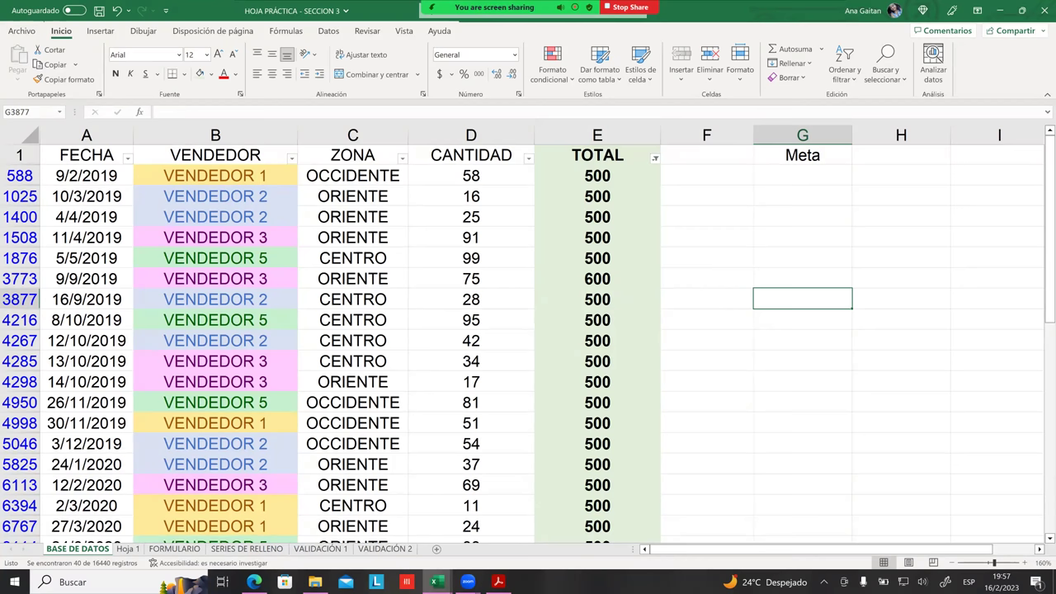
Scan the filtered TOTAL column and reselect the new 600 in row 3773.
{"action": "left_click", "coordinate": [617, 147]}
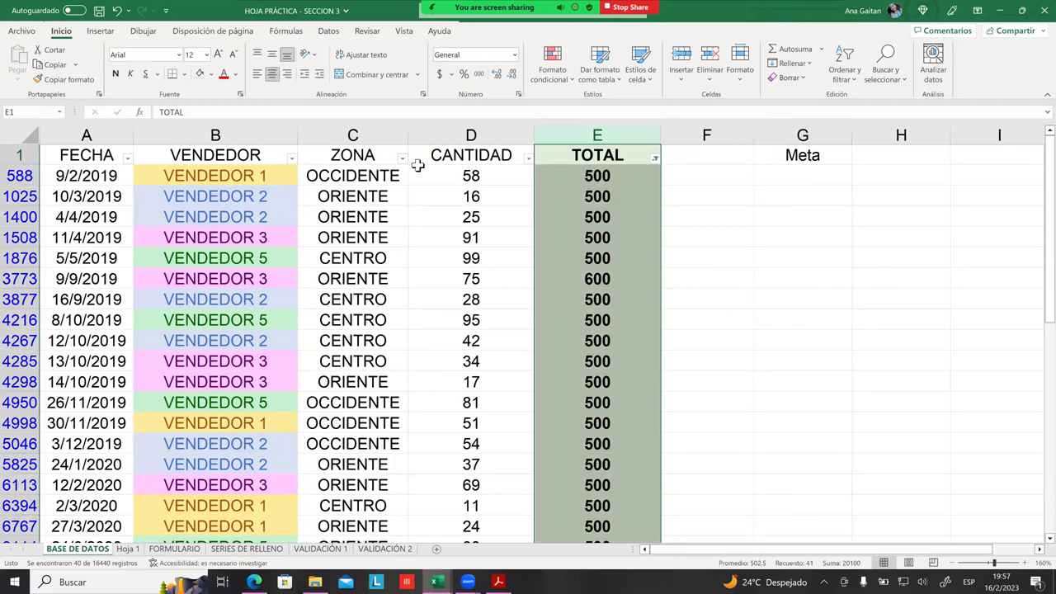
{"action": "scroll", "coordinate": [583, 354], "scroll_direction": "down", "scroll_amount": 7}
{"action": "scroll", "coordinate": [583, 354], "scroll_direction": "down", "scroll_amount": 7}
{"action": "scroll", "coordinate": [582, 354], "scroll_direction": "up", "scroll_amount": 1}
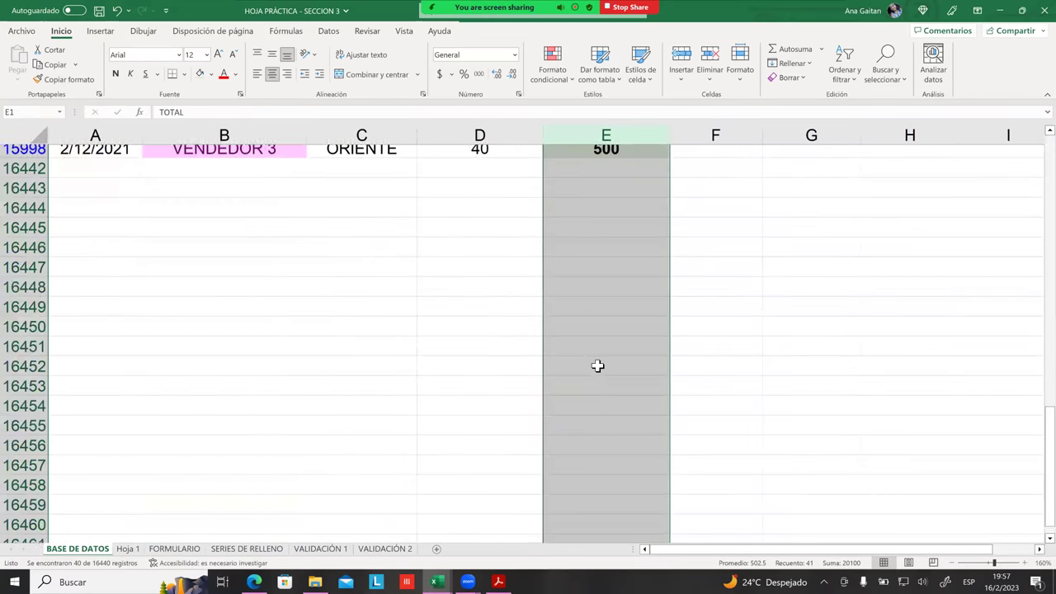
{"action": "scroll", "coordinate": [600, 363], "scroll_direction": "up", "scroll_amount": 1}
{"action": "scroll", "coordinate": [606, 367], "scroll_direction": "up", "scroll_amount": 7}
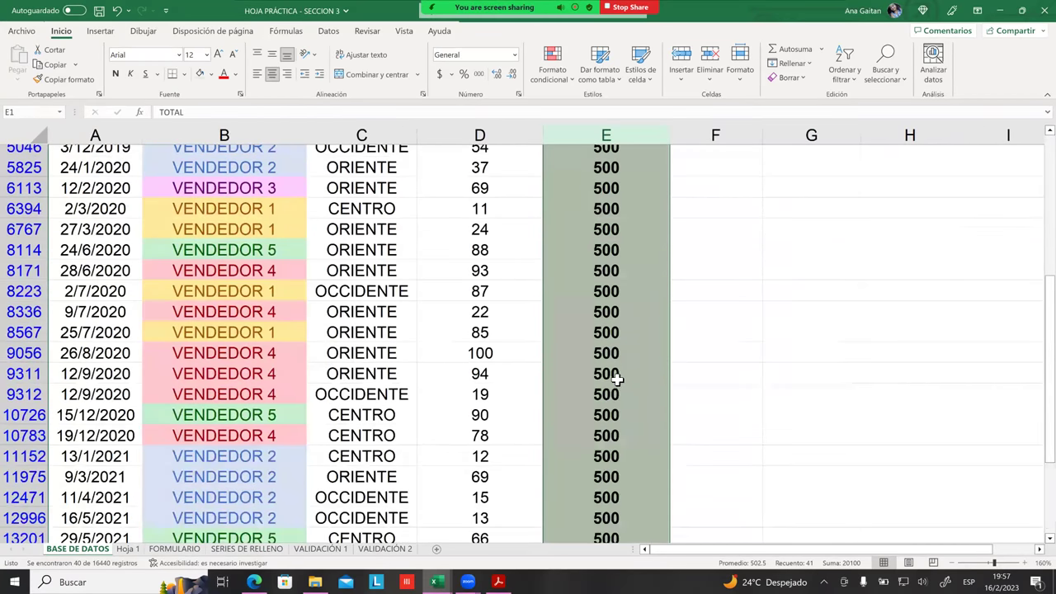
{"action": "scroll", "coordinate": [618, 380], "scroll_direction": "up", "scroll_amount": 1}
{"action": "scroll", "coordinate": [618, 380], "scroll_direction": "up", "scroll_amount": 2}
{"action": "scroll", "coordinate": [615, 376], "scroll_direction": "up", "scroll_amount": 2}
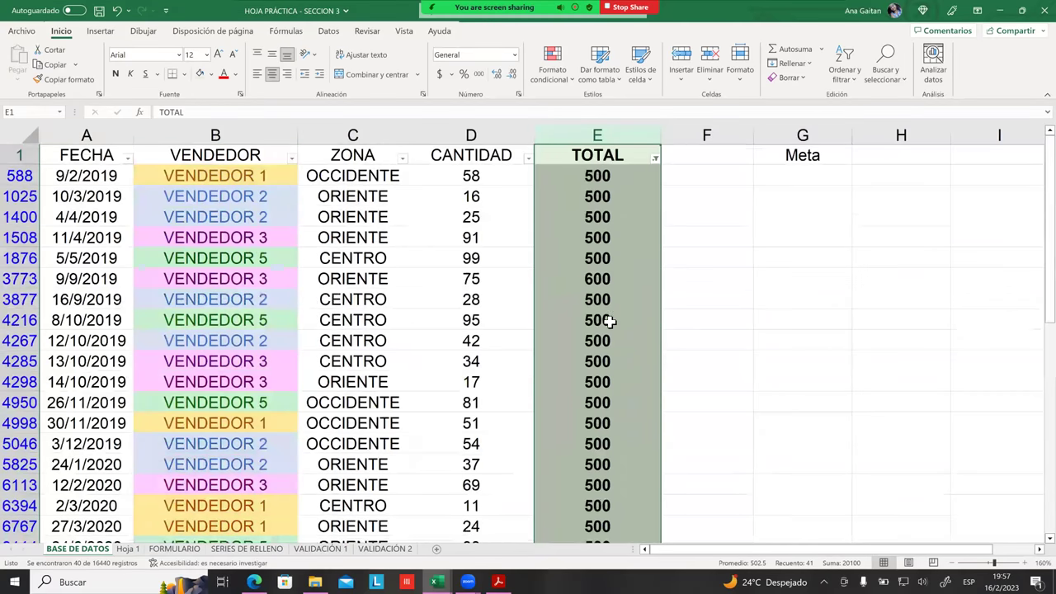
{"action": "left_click", "coordinate": [606, 320]}
{"action": "left_click", "coordinate": [598, 281]}
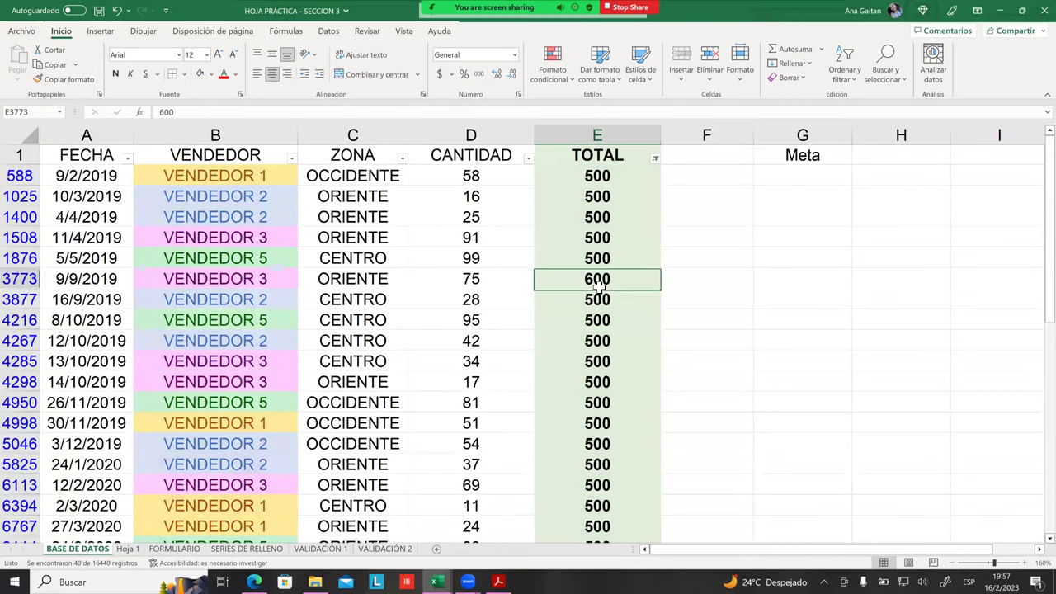
{"action": "left_click", "coordinate": [212, 74]}
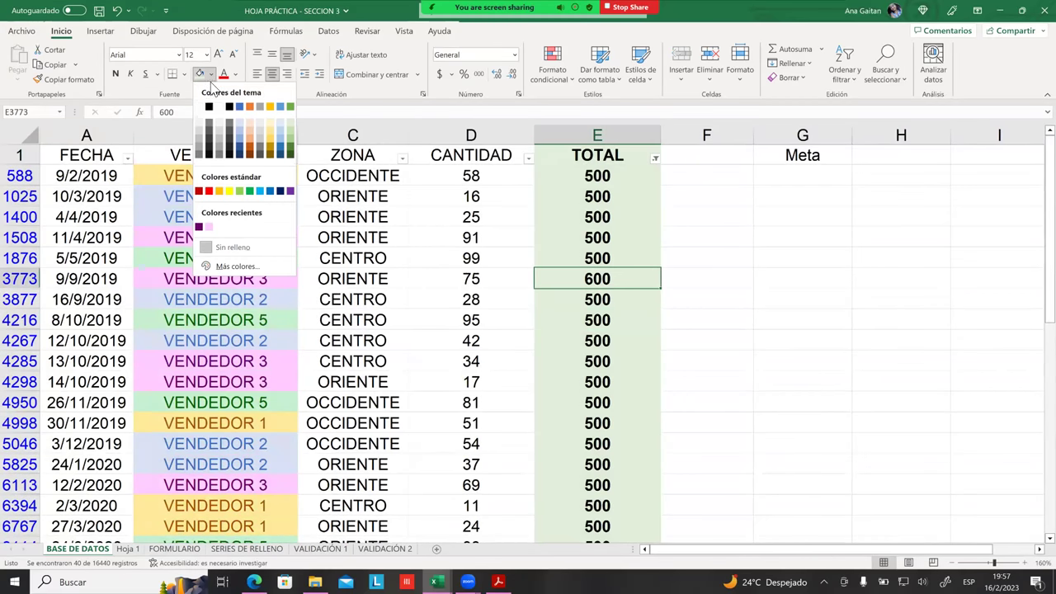
{"action": "left_click", "coordinate": [183, 74]}
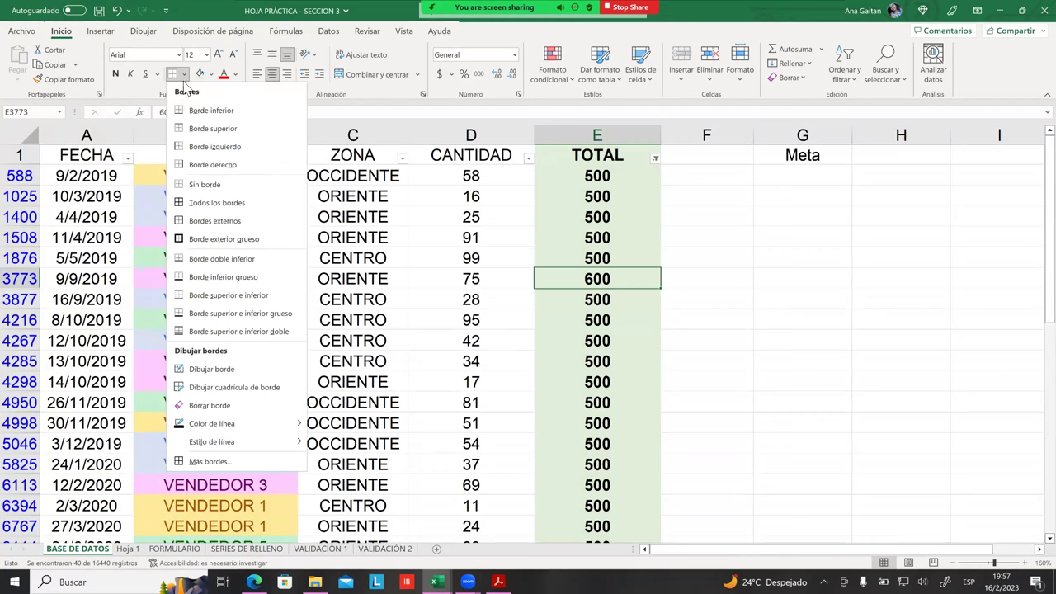
{"action": "left_click", "coordinate": [208, 240]}
{"action": "left_click", "coordinate": [706, 340]}
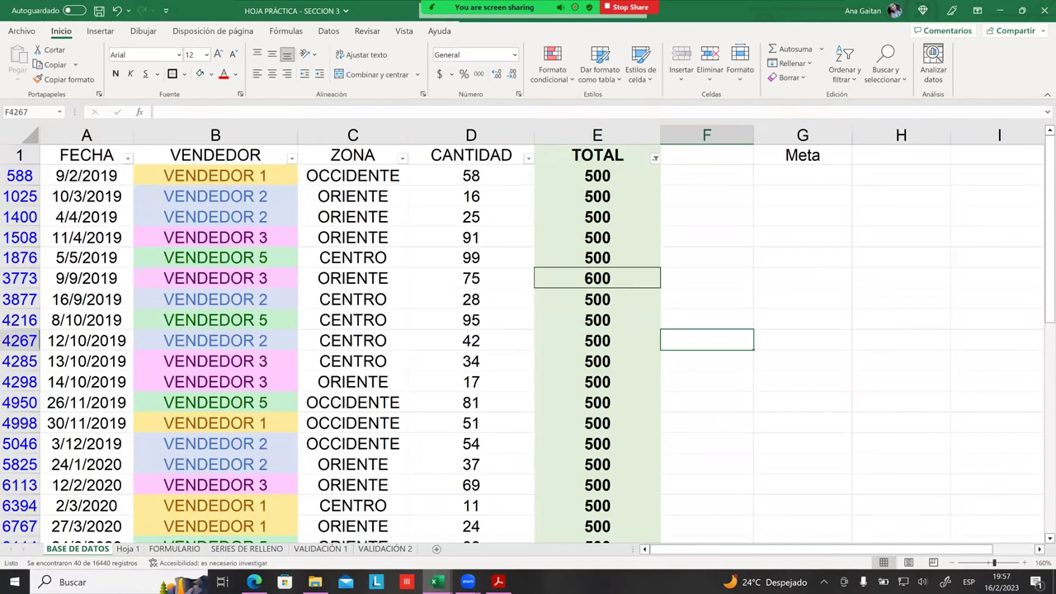
{"action": "left_click", "coordinate": [634, 282]}
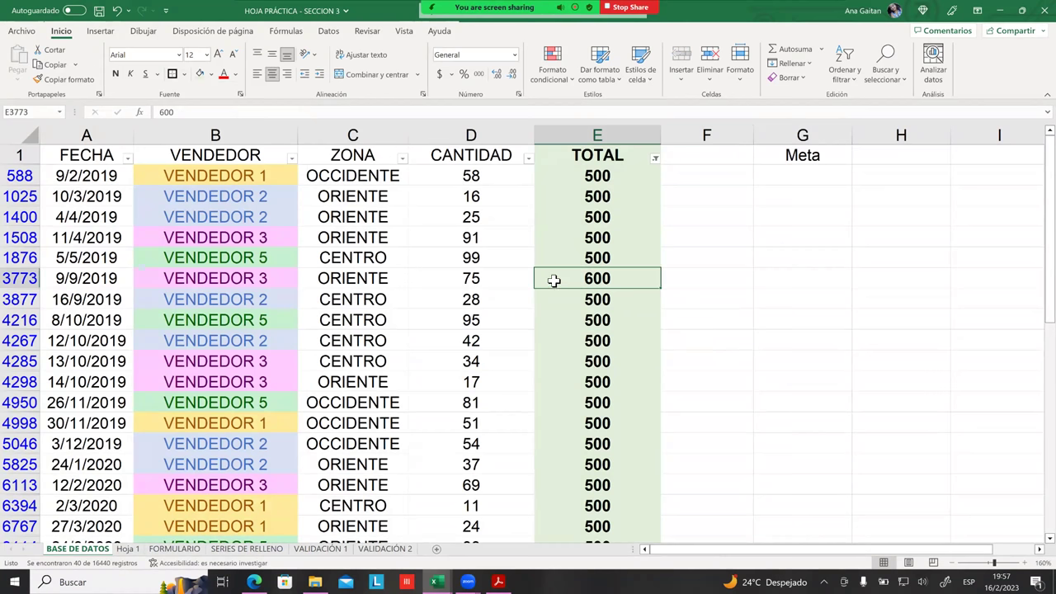
{"action": "left_click", "coordinate": [587, 176]}
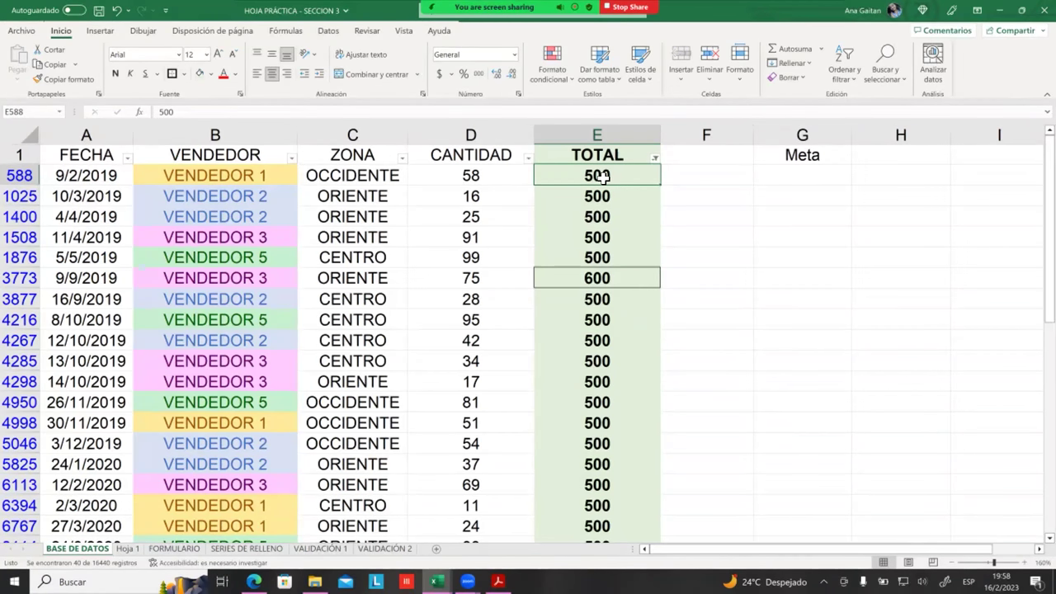
{"action": "type", "text": "0"}
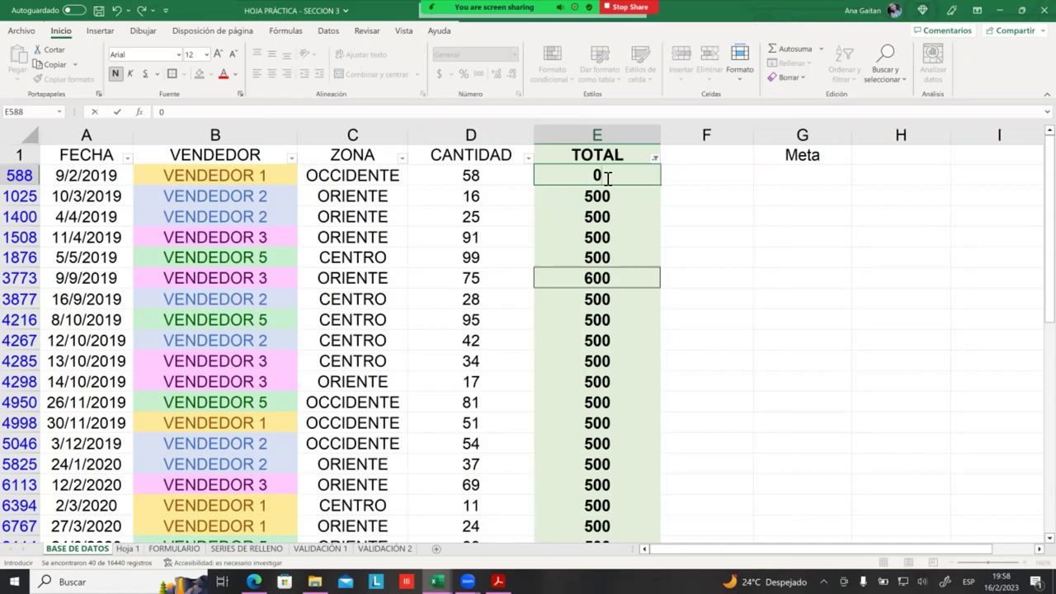
{"action": "key", "text": "Return"}
{"action": "left_click", "coordinate": [706, 278]}
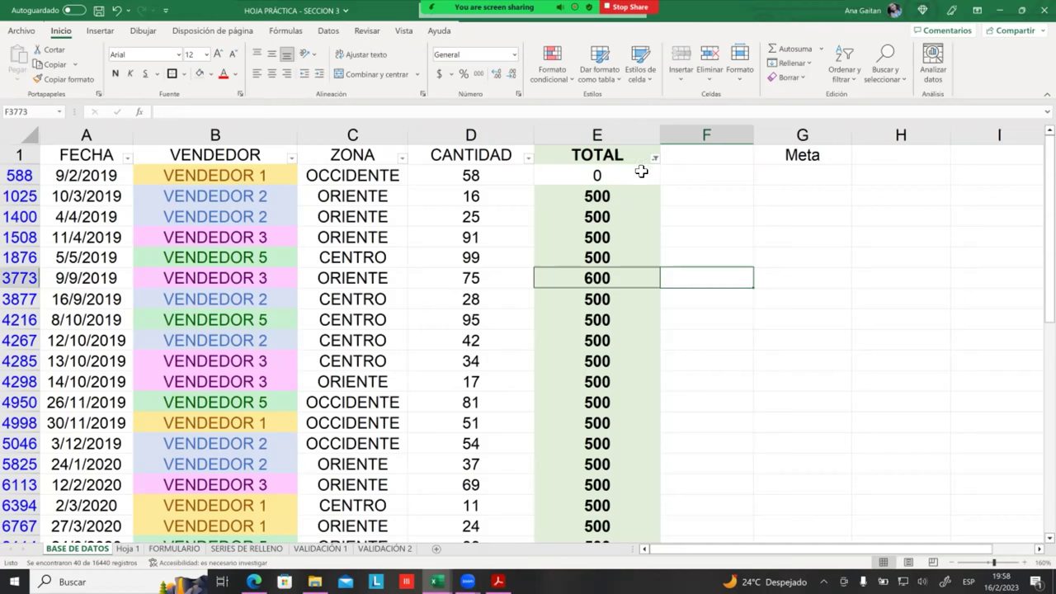
{"action": "left_click", "coordinate": [617, 137]}
{"action": "scroll", "coordinate": [591, 198], "scroll_direction": "down", "scroll_amount": 2}
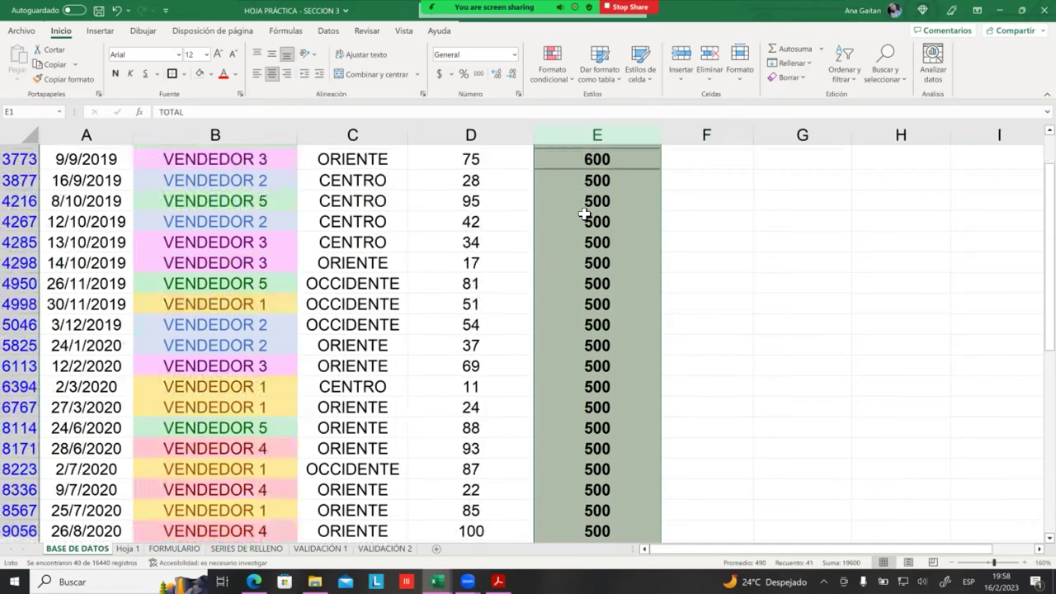
{"action": "scroll", "coordinate": [591, 207], "scroll_direction": "down", "scroll_amount": 5}
{"action": "scroll", "coordinate": [610, 264], "scroll_direction": "down", "scroll_amount": 6}
{"action": "scroll", "coordinate": [607, 270], "scroll_direction": "up", "scroll_amount": 5}
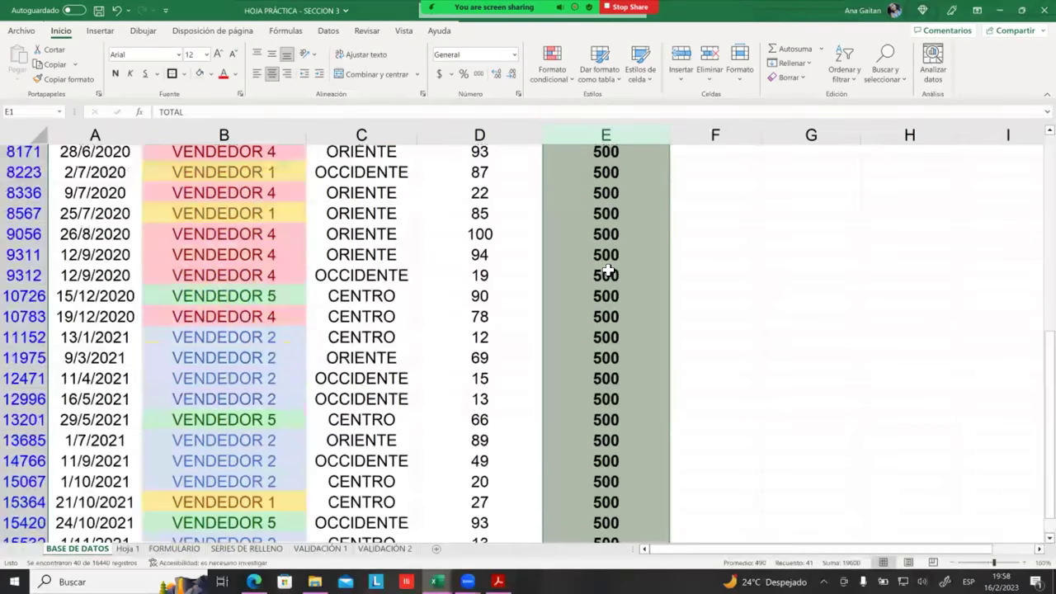
{"action": "scroll", "coordinate": [599, 262], "scroll_direction": "up", "scroll_amount": 3}
{"action": "scroll", "coordinate": [596, 259], "scroll_direction": "up", "scroll_amount": 3}
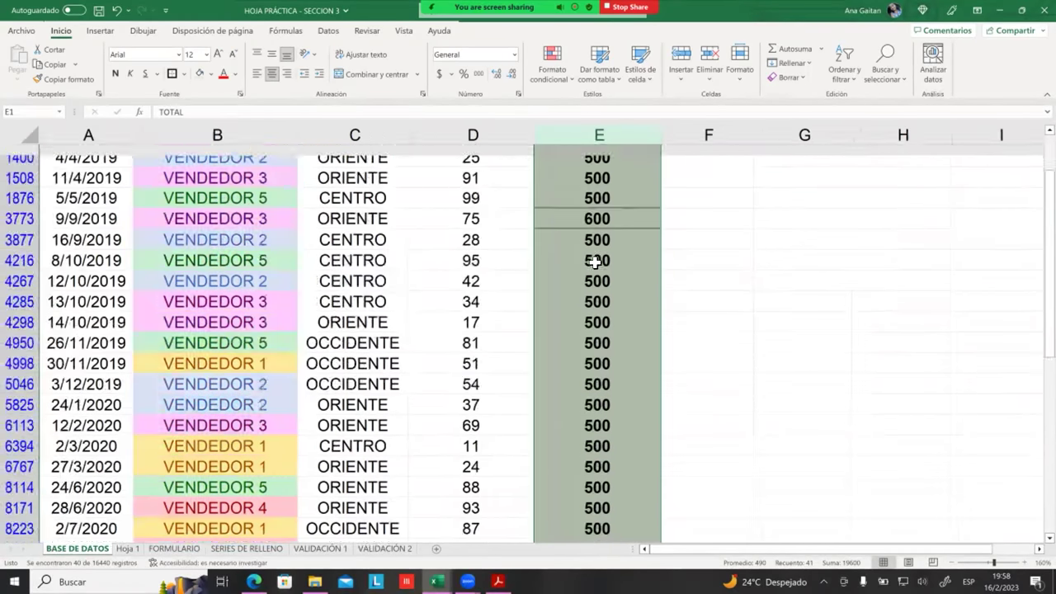
{"action": "scroll", "coordinate": [596, 269], "scroll_direction": "up", "scroll_amount": 1}
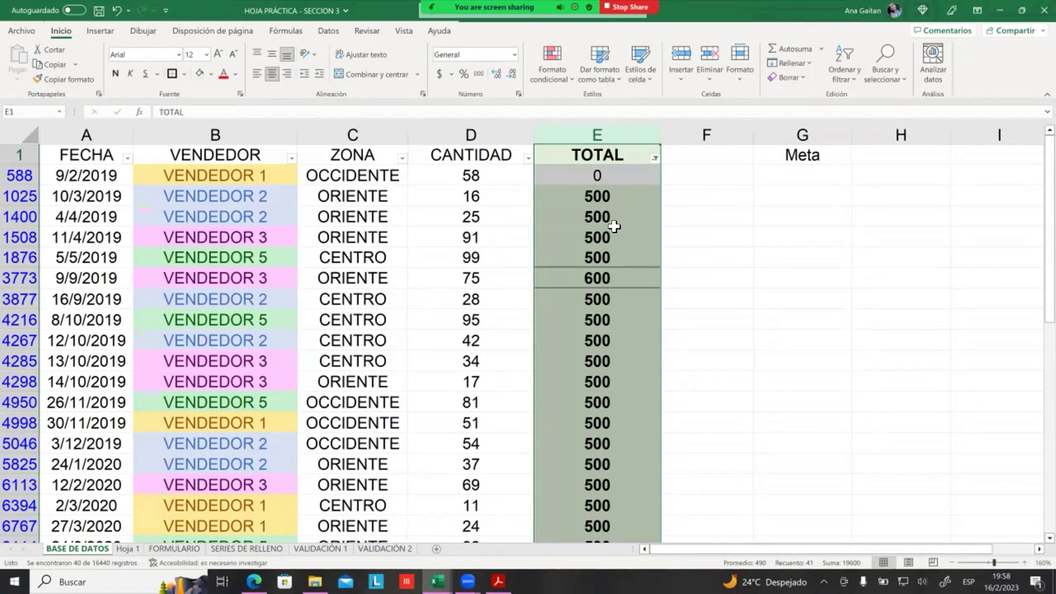
{"action": "scroll", "coordinate": [614, 225], "scroll_direction": "down", "scroll_amount": 1}
{"action": "scroll", "coordinate": [617, 220], "scroll_direction": "down", "scroll_amount": 10}
{"action": "scroll", "coordinate": [629, 214], "scroll_direction": "up", "scroll_amount": 8}
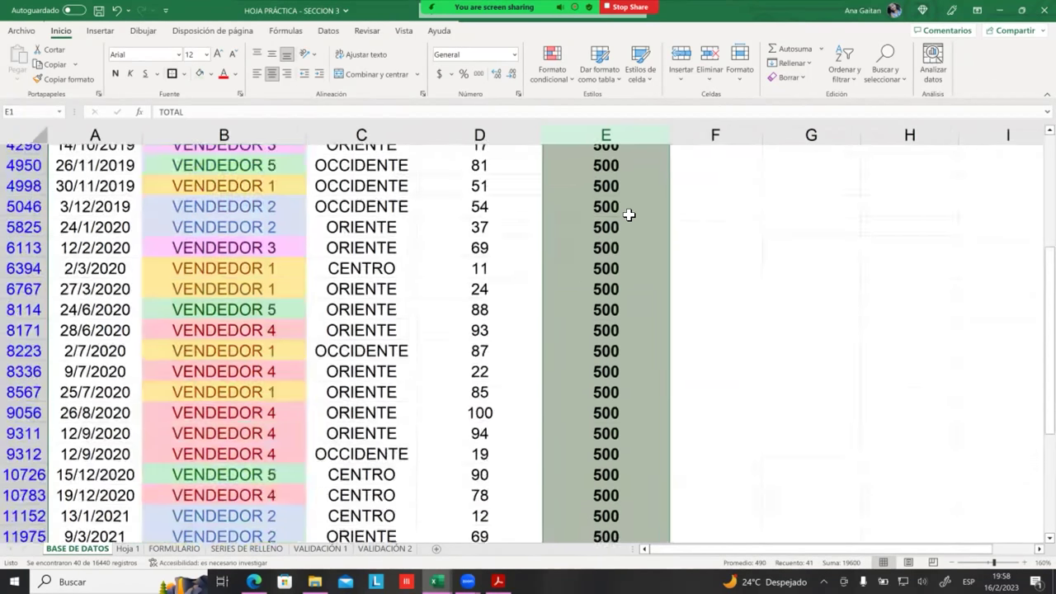
{"action": "scroll", "coordinate": [628, 214], "scroll_direction": "up", "scroll_amount": 4}
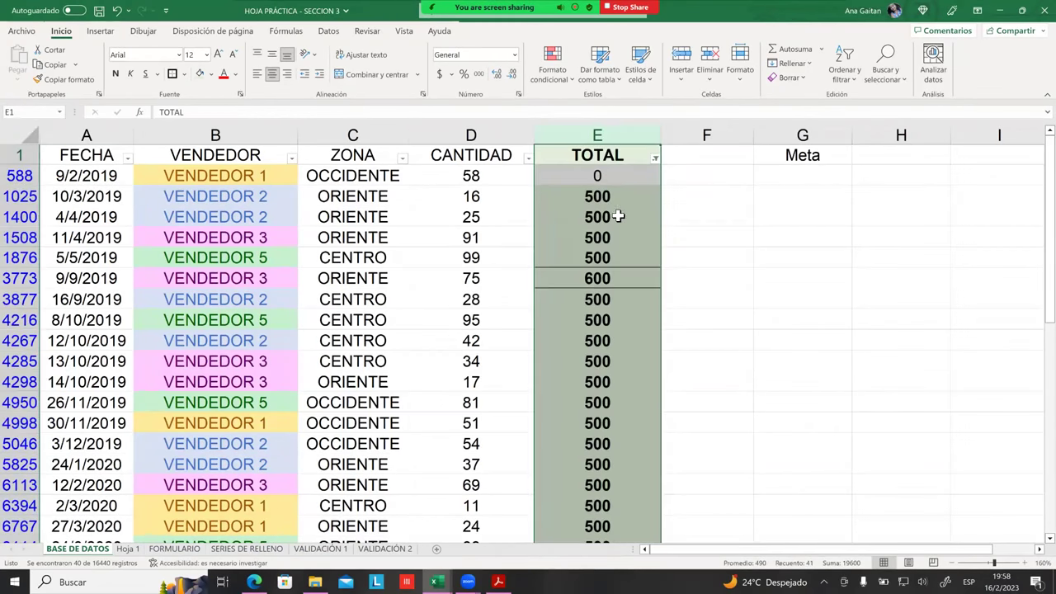
{"action": "left_click", "coordinate": [610, 176]}
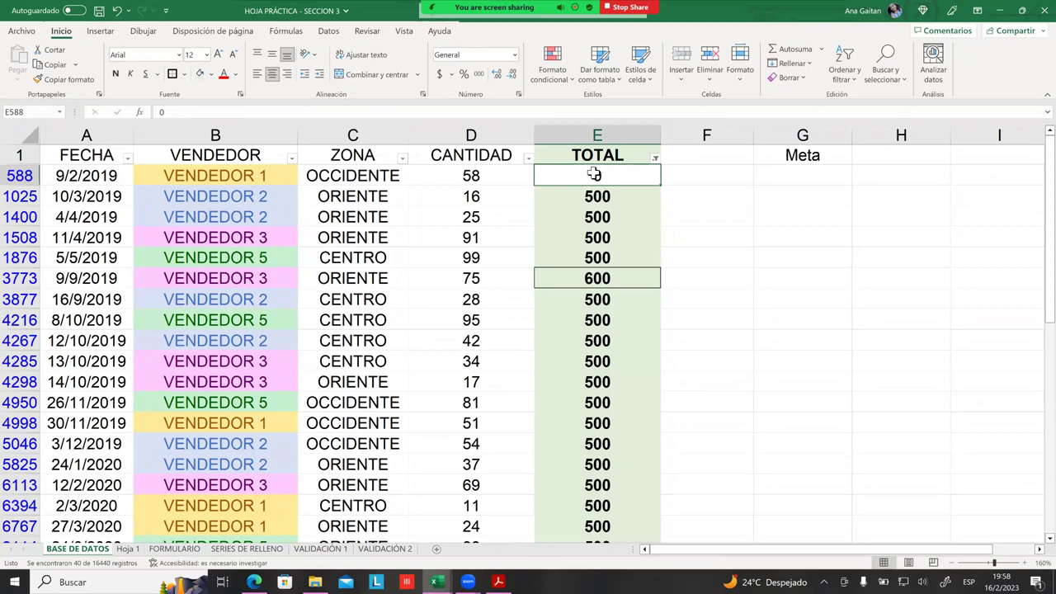
{"action": "type", "text": "500"}
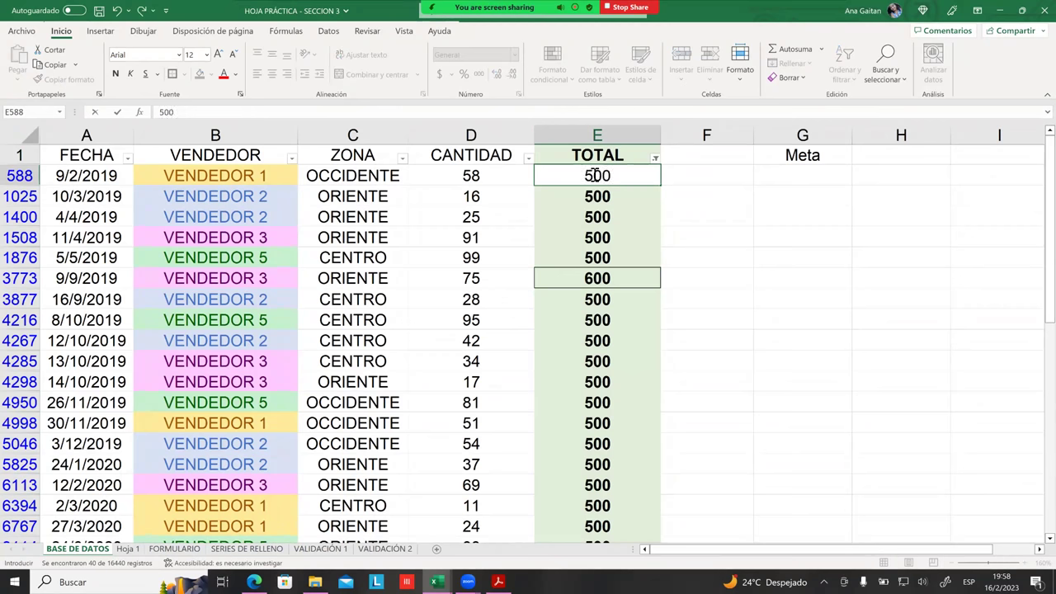
Check the restored 500 in E588 and the zone, vendor and quantity of several filtered rows.
{"action": "left_click", "coordinate": [690, 314]}
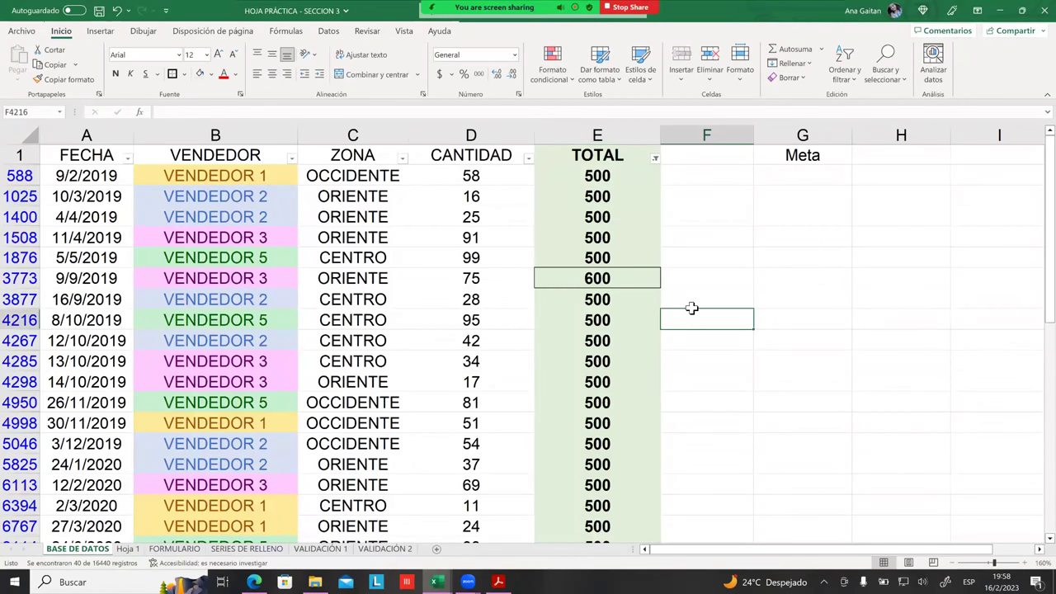
{"action": "scroll", "coordinate": [634, 276], "scroll_direction": "down", "scroll_amount": 3}
{"action": "scroll", "coordinate": [633, 276], "scroll_direction": "up", "scroll_amount": 3}
{"action": "left_click", "coordinate": [365, 175]}
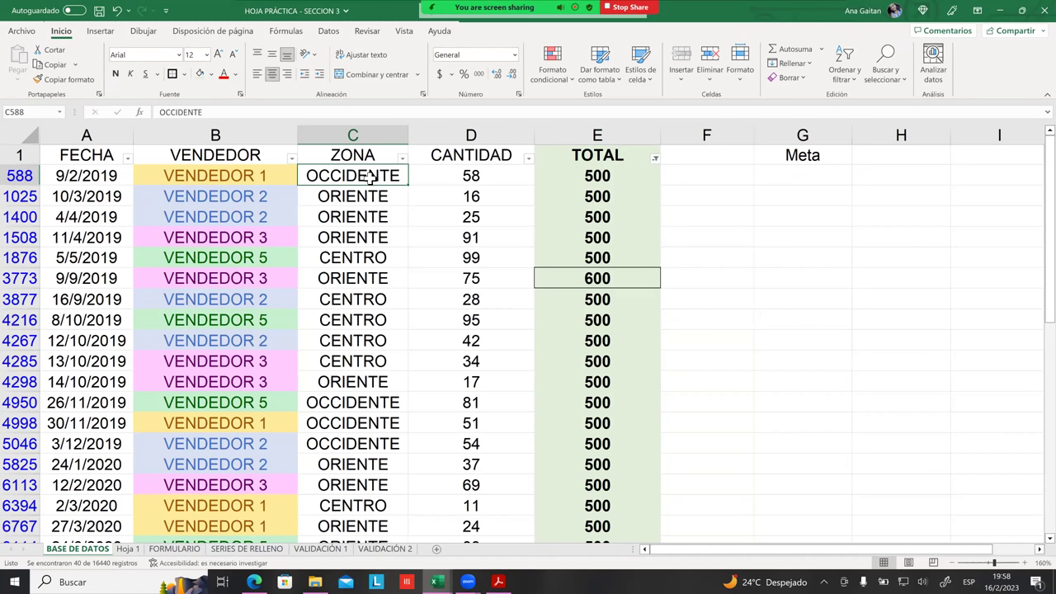
{"action": "left_click", "coordinate": [259, 178]}
{"action": "left_click", "coordinate": [249, 201]}
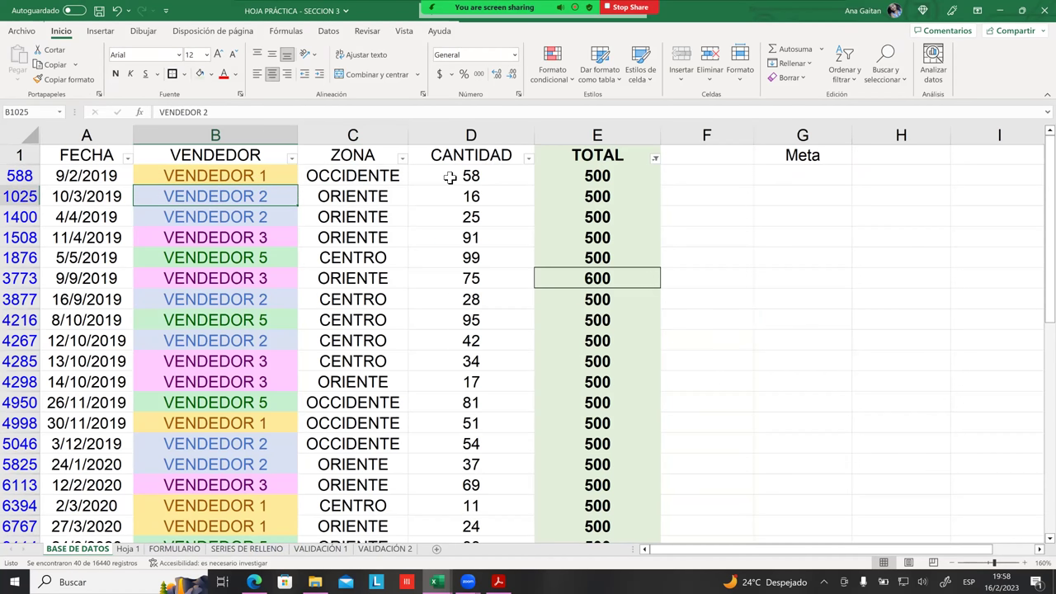
{"action": "left_click", "coordinate": [452, 176]}
{"action": "left_click", "coordinate": [462, 221]}
{"action": "left_click", "coordinate": [462, 259]}
{"action": "left_click", "coordinate": [462, 378]}
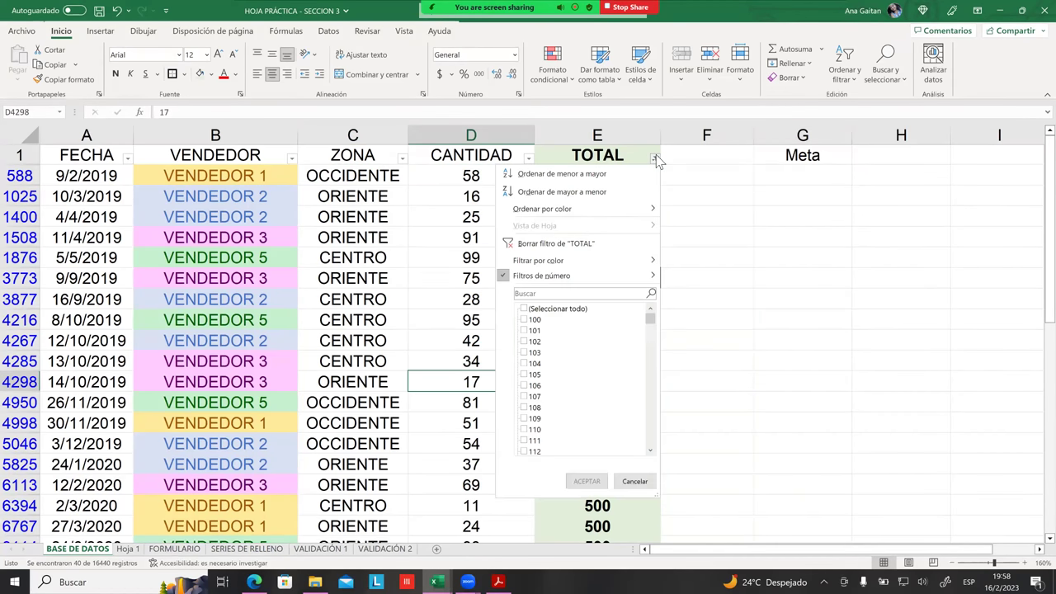
Clear the TOTAL filter so values like 486 and 161 appear again.
{"action": "left_click", "coordinate": [558, 244]}
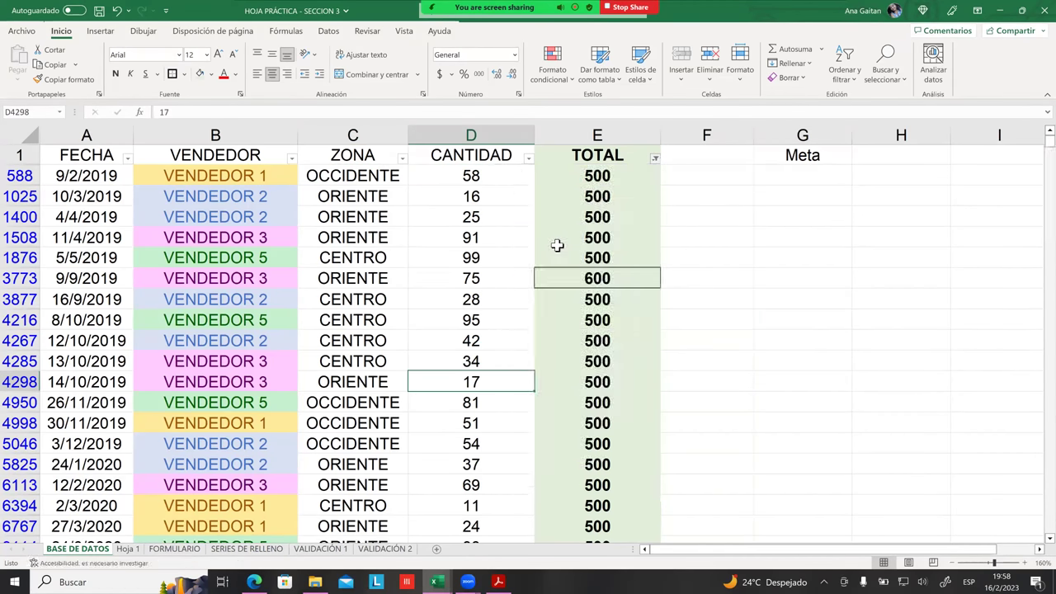
{"action": "scroll", "coordinate": [631, 237], "scroll_direction": "down", "scroll_amount": 1}
{"action": "scroll", "coordinate": [631, 237], "scroll_direction": "down", "scroll_amount": 10}
{"action": "scroll", "coordinate": [631, 237], "scroll_direction": "down", "scroll_amount": 3}
{"action": "scroll", "coordinate": [613, 271], "scroll_direction": "down", "scroll_amount": 16}
{"action": "scroll", "coordinate": [611, 281], "scroll_direction": "down", "scroll_amount": 12}
{"action": "scroll", "coordinate": [609, 282], "scroll_direction": "down", "scroll_amount": 7}
{"action": "scroll", "coordinate": [608, 282], "scroll_direction": "down", "scroll_amount": 8}
{"action": "left_click", "coordinate": [605, 283]}
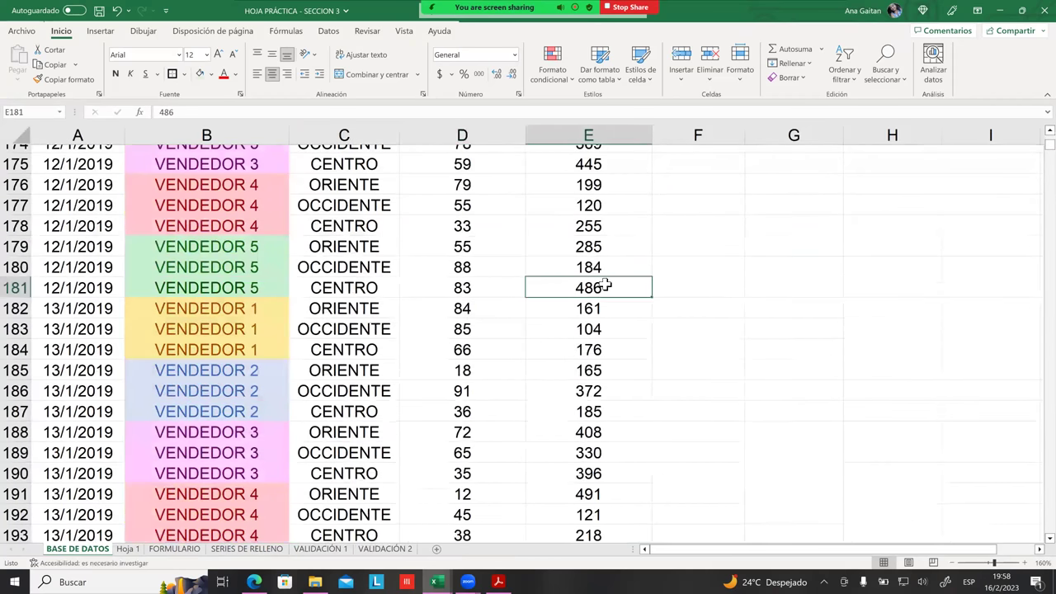
{"action": "scroll", "coordinate": [604, 286], "scroll_direction": "down", "scroll_amount": 16}
{"action": "scroll", "coordinate": [598, 290], "scroll_direction": "down", "scroll_amount": 8}
{"action": "scroll", "coordinate": [592, 296], "scroll_direction": "down", "scroll_amount": 16}
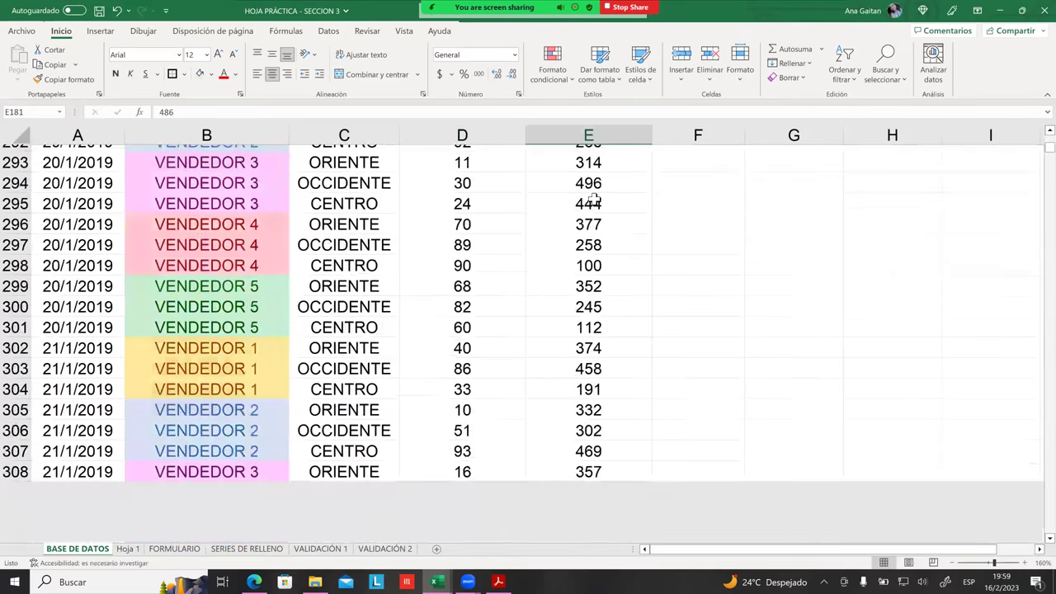
{"action": "scroll", "coordinate": [594, 248], "scroll_direction": "down", "scroll_amount": 1}
{"action": "left_click", "coordinate": [596, 206]}
{"action": "key", "text": "shift+Down"}
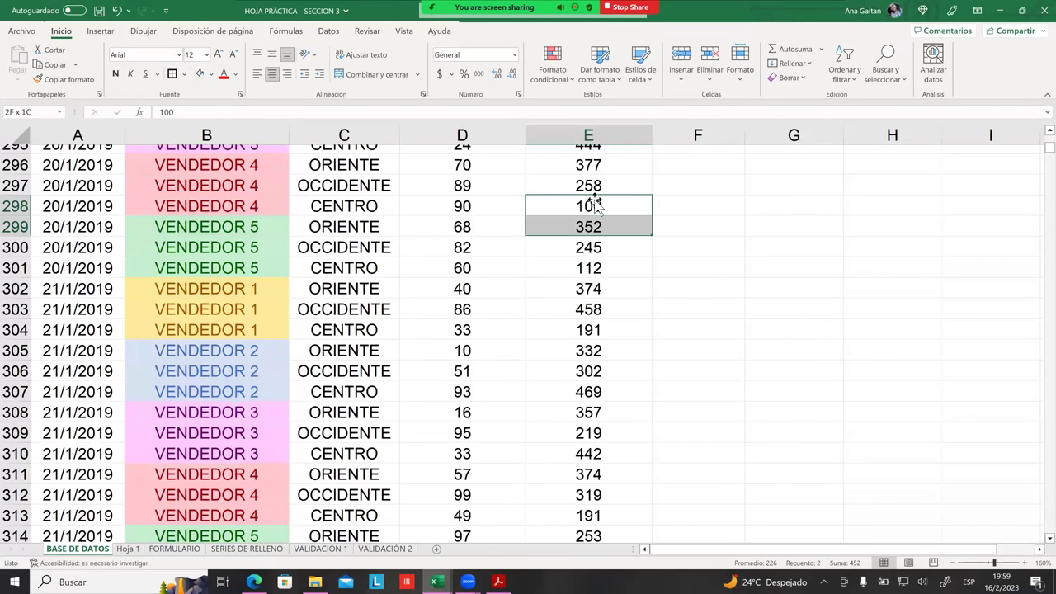
{"action": "left_click", "coordinate": [609, 203]}
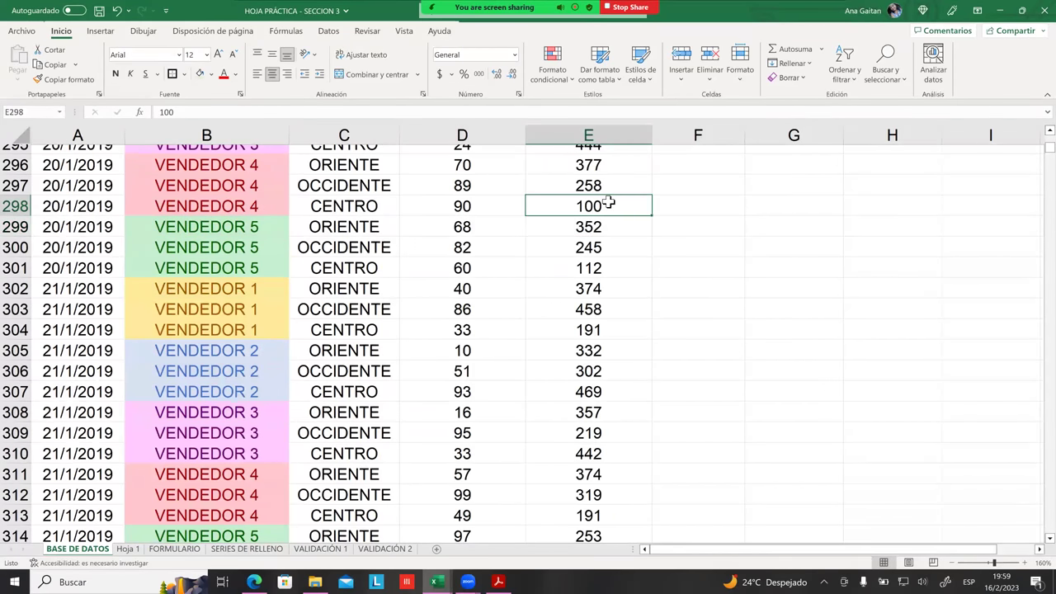
{"action": "key", "text": "ctrl+Down"}
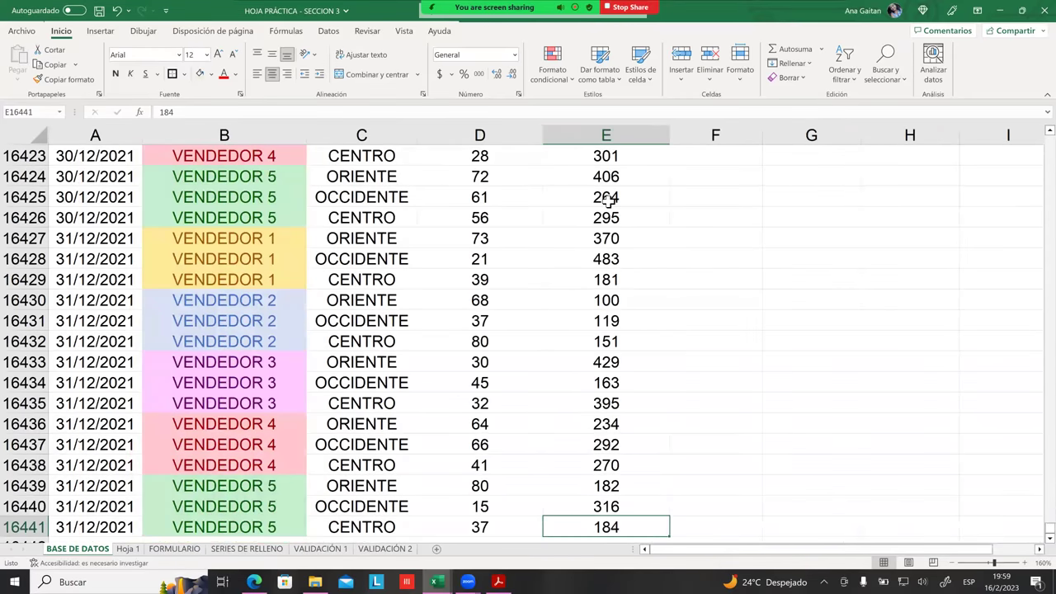
{"action": "key", "text": "ctrl+Down"}
{"action": "key", "text": "ctrl+Up"}
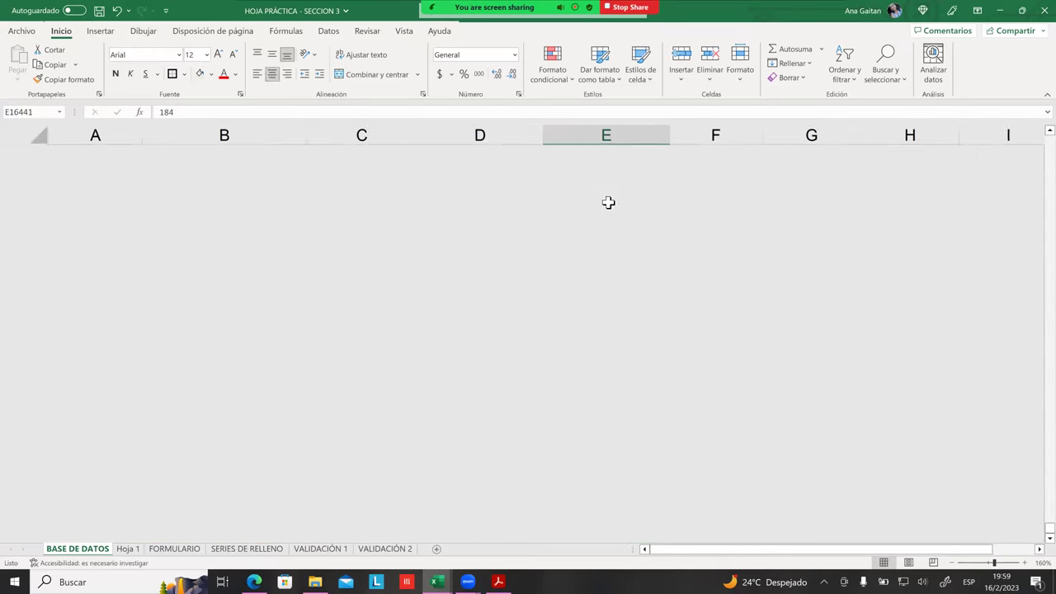
{"action": "scroll", "coordinate": [609, 223], "scroll_direction": "up", "scroll_amount": 10}
{"action": "scroll", "coordinate": [613, 243], "scroll_direction": "up", "scroll_amount": 7}
{"action": "scroll", "coordinate": [611, 259], "scroll_direction": "up", "scroll_amount": 10}
{"action": "scroll", "coordinate": [632, 302], "scroll_direction": "up", "scroll_amount": 10}
{"action": "scroll", "coordinate": [634, 338], "scroll_direction": "up", "scroll_amount": 13}
{"action": "scroll", "coordinate": [636, 356], "scroll_direction": "up", "scroll_amount": 13}
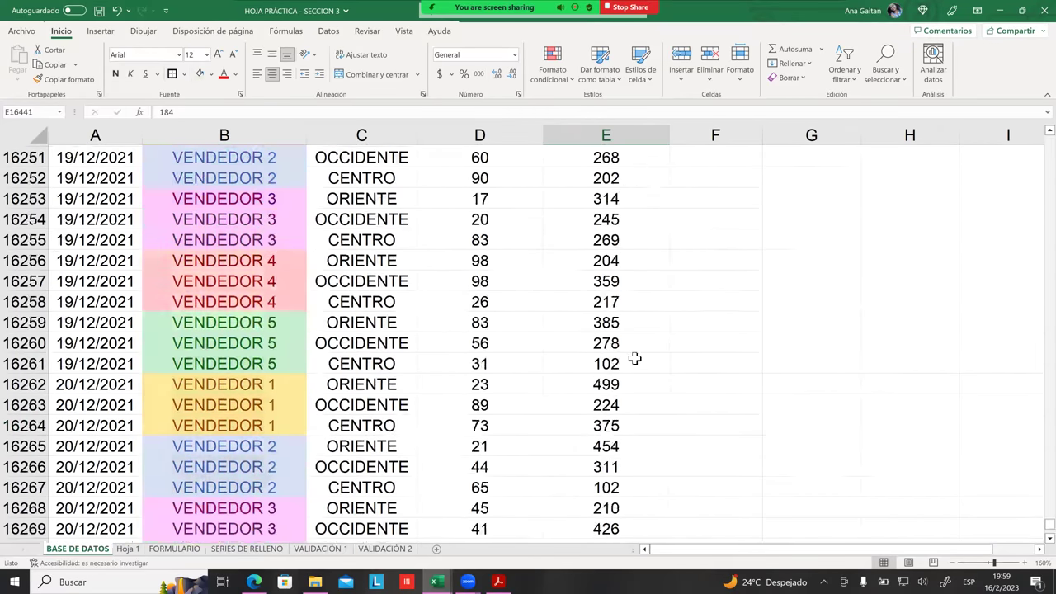
{"action": "scroll", "coordinate": [631, 352], "scroll_direction": "up", "scroll_amount": 12}
{"action": "scroll", "coordinate": [623, 346], "scroll_direction": "up", "scroll_amount": 12}
{"action": "scroll", "coordinate": [623, 344], "scroll_direction": "up", "scroll_amount": 12}
{"action": "scroll", "coordinate": [622, 342], "scroll_direction": "up", "scroll_amount": 16}
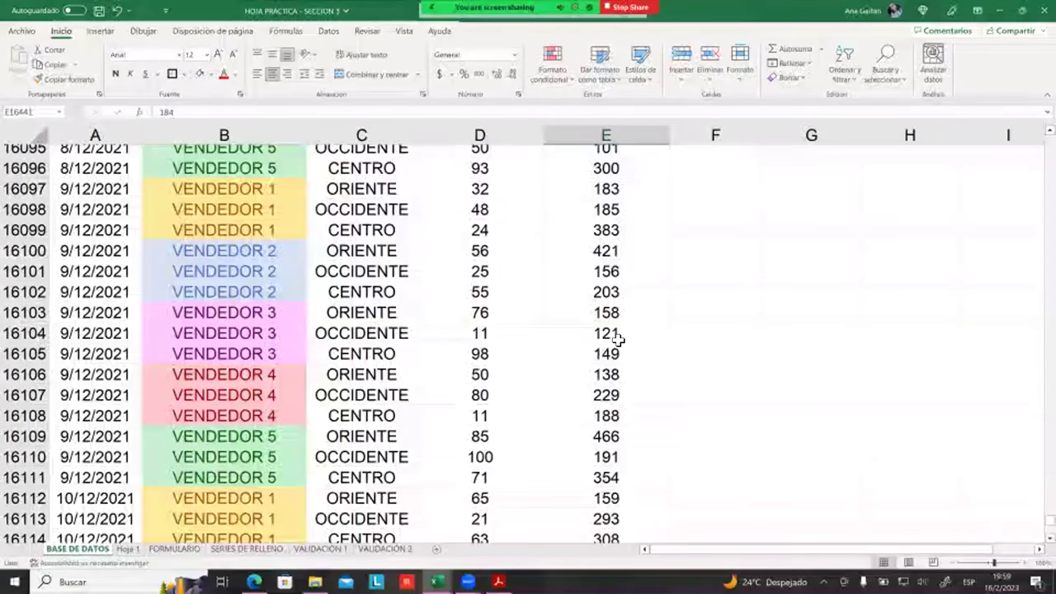
{"action": "scroll", "coordinate": [618, 342], "scroll_direction": "up", "scroll_amount": 11}
{"action": "scroll", "coordinate": [614, 337], "scroll_direction": "up", "scroll_amount": 19}
{"action": "scroll", "coordinate": [613, 334], "scroll_direction": "up", "scroll_amount": 10}
{"action": "scroll", "coordinate": [610, 346], "scroll_direction": "up", "scroll_amount": 5}
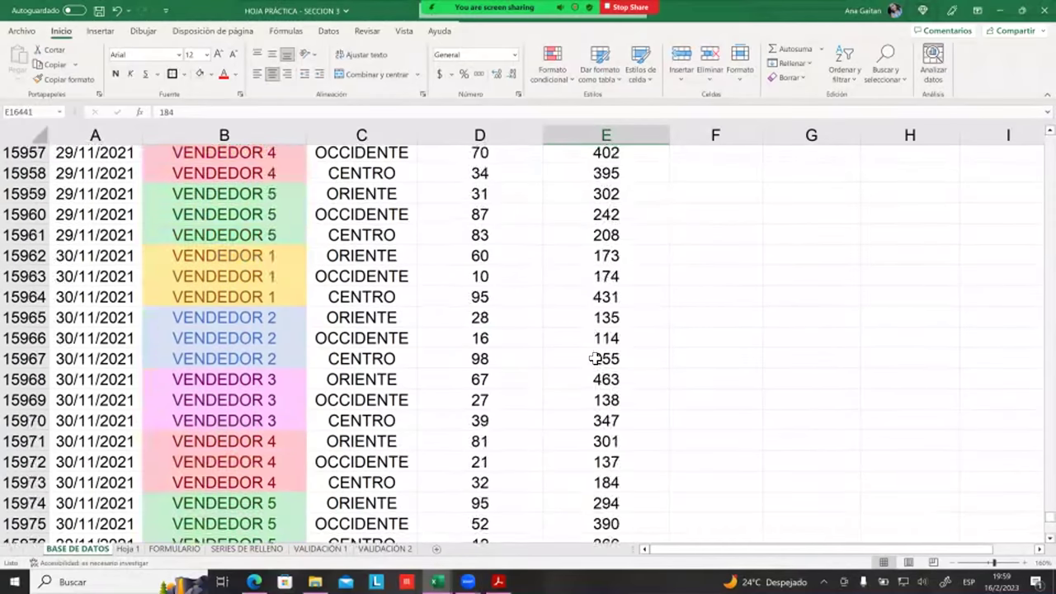
{"action": "scroll", "coordinate": [611, 358], "scroll_direction": "down", "scroll_amount": 9}
{"action": "scroll", "coordinate": [611, 363], "scroll_direction": "down", "scroll_amount": 4}
{"action": "left_click", "coordinate": [621, 228]}
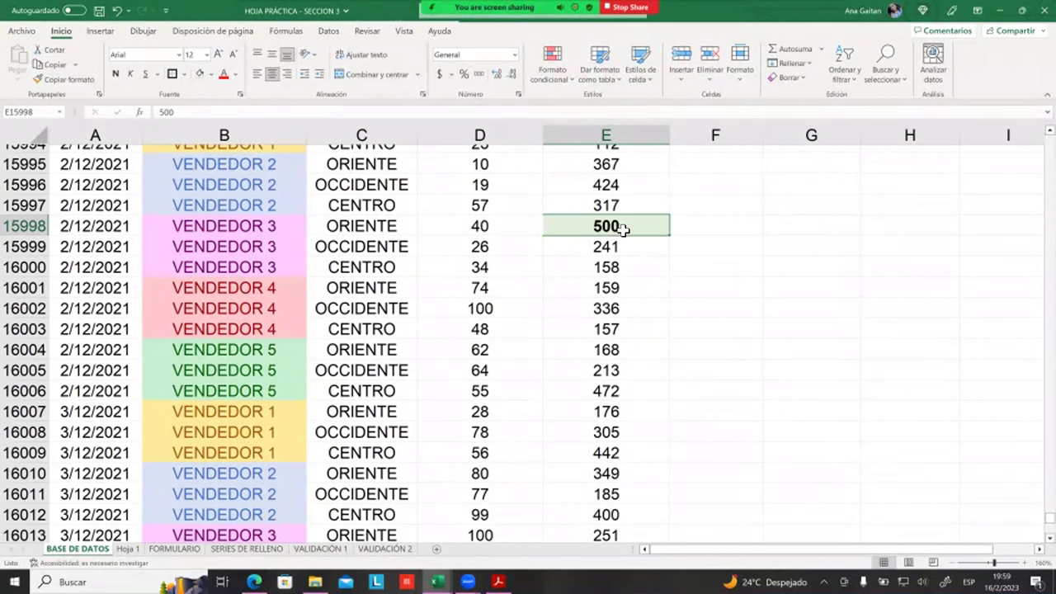
{"action": "scroll", "coordinate": [617, 245], "scroll_direction": "up", "scroll_amount": 8}
{"action": "scroll", "coordinate": [618, 245], "scroll_direction": "up", "scroll_amount": 15}
{"action": "scroll", "coordinate": [609, 278], "scroll_direction": "up", "scroll_amount": 12}
{"action": "scroll", "coordinate": [589, 198], "scroll_direction": "up", "scroll_amount": 10}
{"action": "scroll", "coordinate": [608, 194], "scroll_direction": "up", "scroll_amount": 5}
{"action": "scroll", "coordinate": [524, 344], "scroll_direction": "up", "scroll_amount": 9}
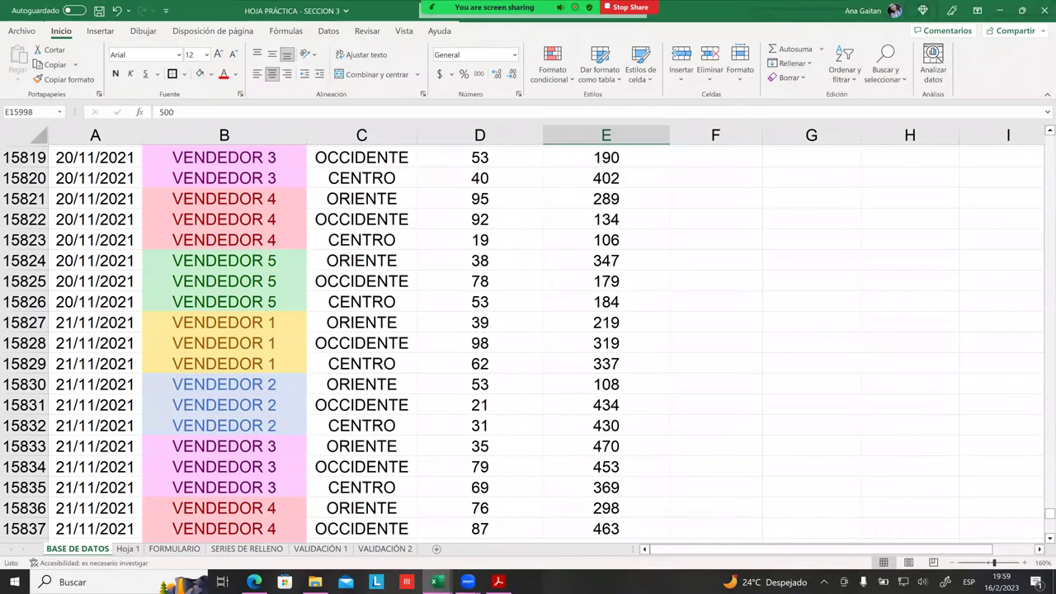
{"action": "scroll", "coordinate": [528, 342], "scroll_direction": "up", "scroll_amount": 20}
{"action": "scroll", "coordinate": [528, 343], "scroll_direction": "up", "scroll_amount": 20}
{"action": "scroll", "coordinate": [528, 343], "scroll_direction": "up", "scroll_amount": 20}
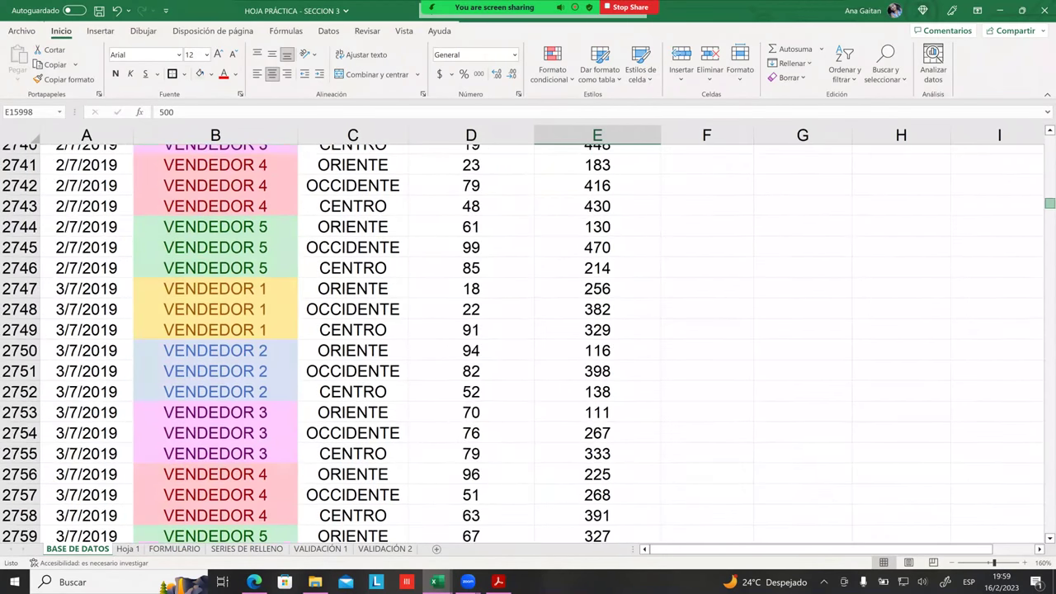
{"action": "scroll", "coordinate": [528, 343], "scroll_direction": "up", "scroll_amount": 5}
{"action": "scroll", "coordinate": [650, 165], "scroll_direction": "up", "scroll_amount": 20}
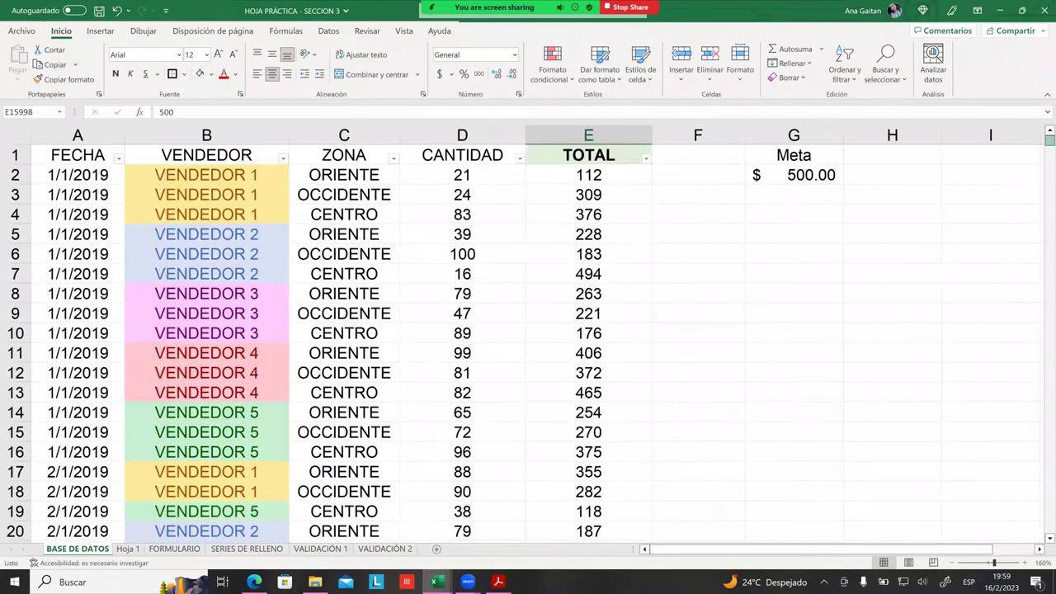
Look over the TOTAL filter options without filtering, then bring up Buscar y reemplazar with Ctrl+B.
{"action": "left_click", "coordinate": [645, 158]}
{"action": "mouse_move", "coordinate": [595, 265]}
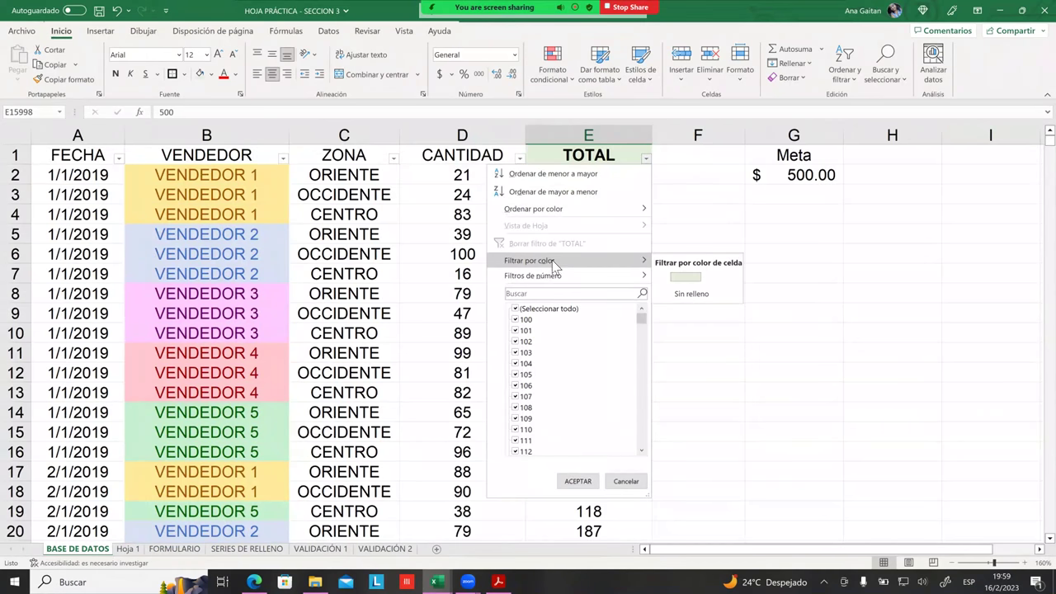
{"action": "mouse_move", "coordinate": [566, 278]}
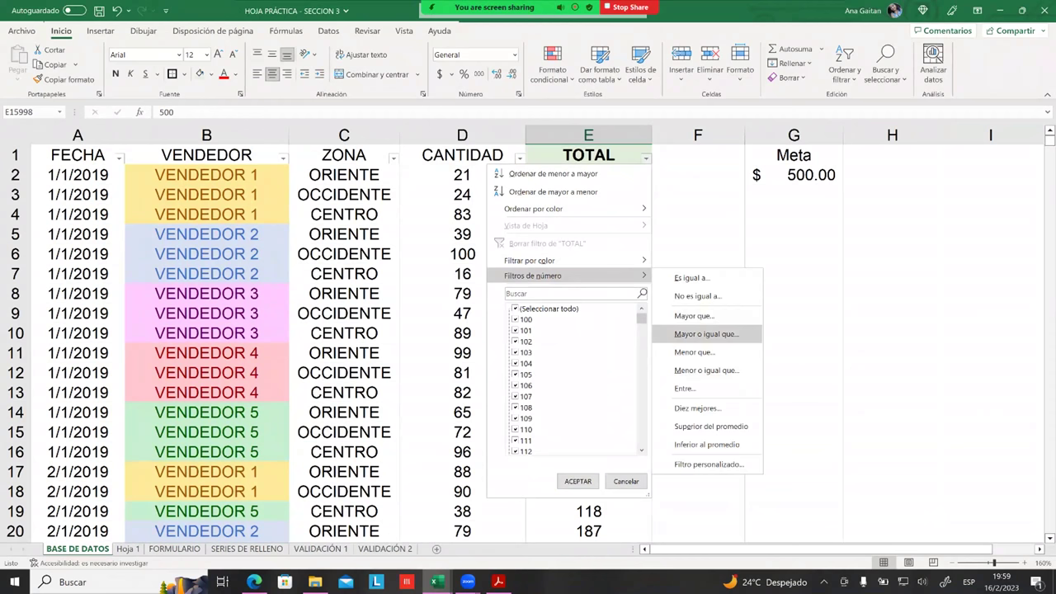
{"action": "left_click", "coordinate": [706, 333]}
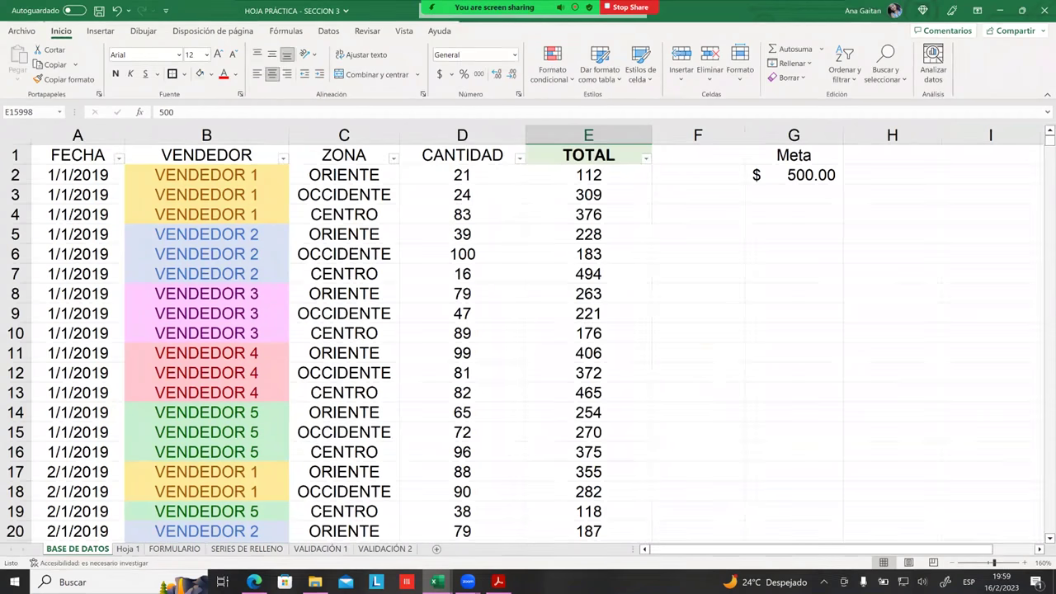
{"action": "key", "text": "ctrl+b"}
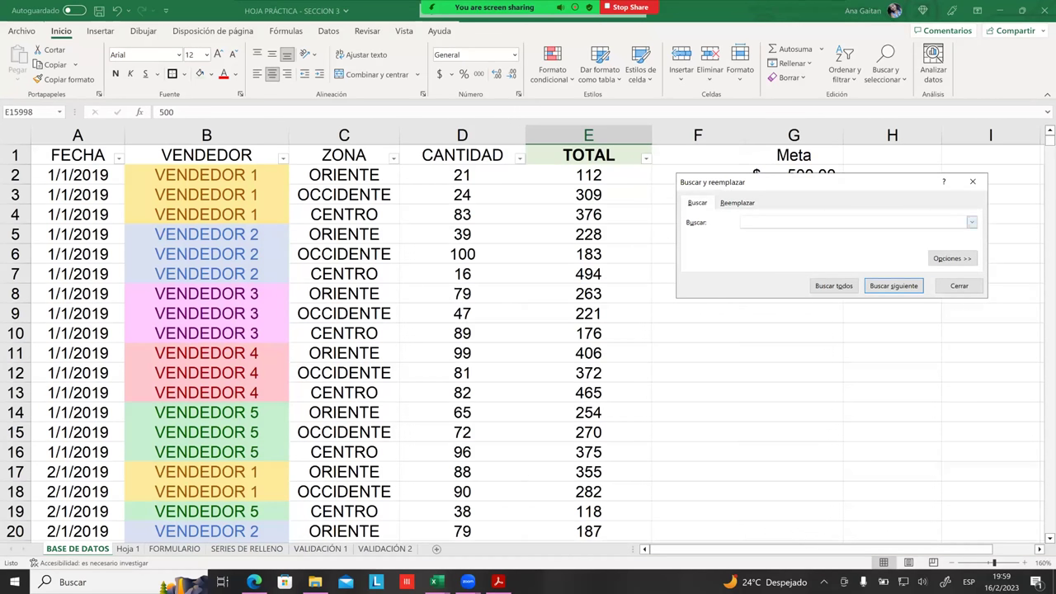
Close Find and Replace and scroll down column E reviewing the TOTAL values.
{"action": "left_click", "coordinate": [973, 182]}
{"action": "left_click", "coordinate": [594, 192]}
{"action": "scroll", "coordinate": [633, 264], "scroll_direction": "down", "scroll_amount": 1}
{"action": "scroll", "coordinate": [608, 299], "scroll_direction": "down", "scroll_amount": 9}
{"action": "scroll", "coordinate": [619, 323], "scroll_direction": "down", "scroll_amount": 13}
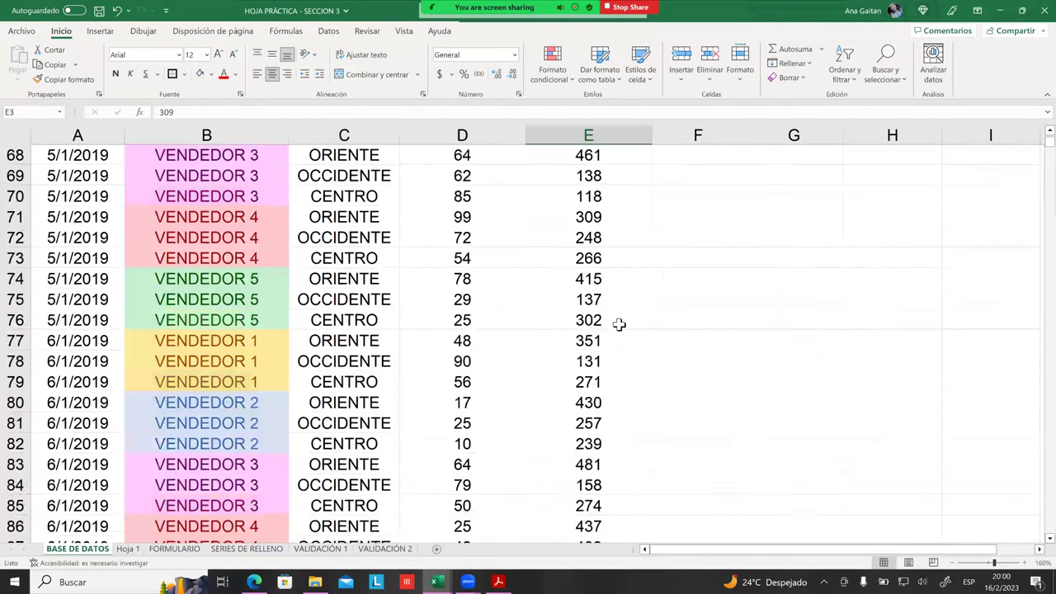
{"action": "scroll", "coordinate": [623, 351], "scroll_direction": "down", "scroll_amount": 13}
{"action": "scroll", "coordinate": [624, 351], "scroll_direction": "down", "scroll_amount": 17}
{"action": "scroll", "coordinate": [570, 366], "scroll_direction": "down", "scroll_amount": 1}
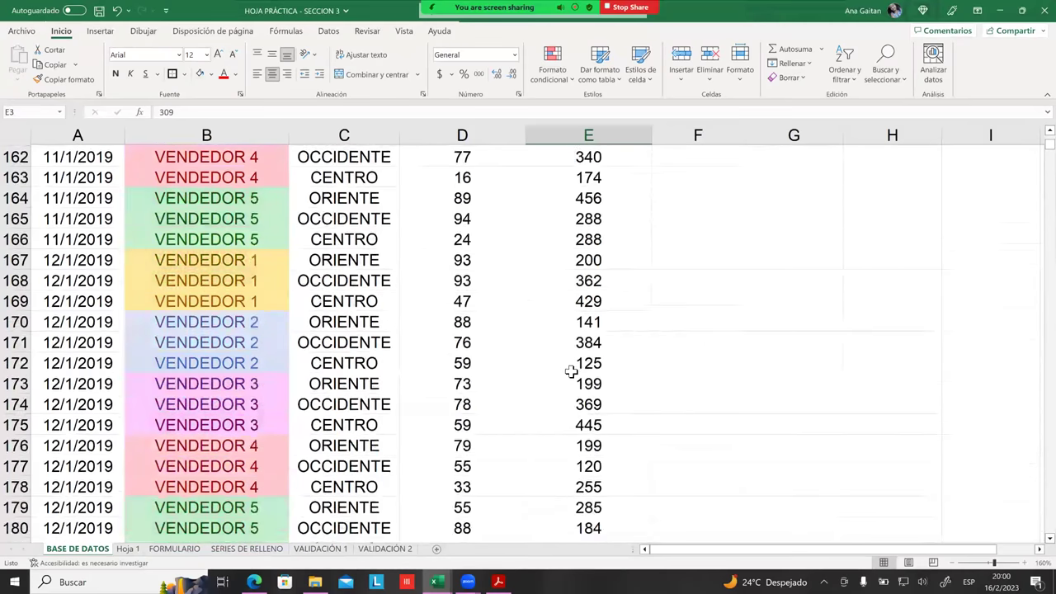
{"action": "scroll", "coordinate": [613, 385], "scroll_direction": "down", "scroll_amount": 12}
{"action": "scroll", "coordinate": [608, 382], "scroll_direction": "down", "scroll_amount": 11}
{"action": "scroll", "coordinate": [521, 353], "scroll_direction": "down", "scroll_amount": 16}
{"action": "scroll", "coordinate": [521, 353], "scroll_direction": "down", "scroll_amount": 11}
{"action": "scroll", "coordinate": [521, 353], "scroll_direction": "down", "scroll_amount": 3}
{"action": "scroll", "coordinate": [521, 353], "scroll_direction": "up", "scroll_amount": 9}
{"action": "scroll", "coordinate": [521, 354], "scroll_direction": "down", "scroll_amount": 3}
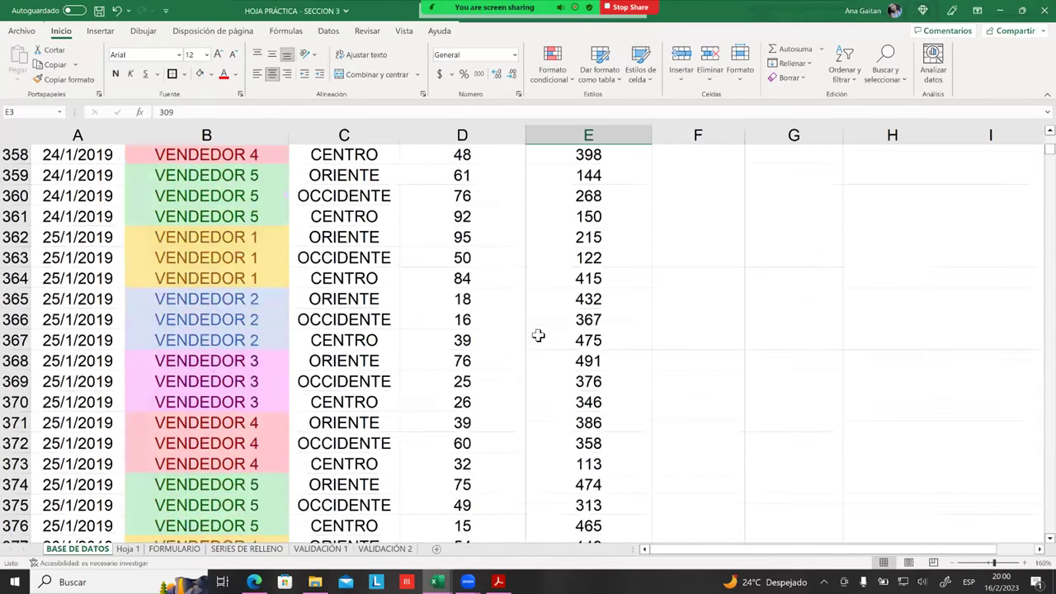
{"action": "scroll", "coordinate": [537, 340], "scroll_direction": "down", "scroll_amount": 18}
{"action": "scroll", "coordinate": [537, 339], "scroll_direction": "down", "scroll_amount": 13}
{"action": "scroll", "coordinate": [539, 333], "scroll_direction": "down", "scroll_amount": 8}
{"action": "scroll", "coordinate": [539, 333], "scroll_direction": "down", "scroll_amount": 16}
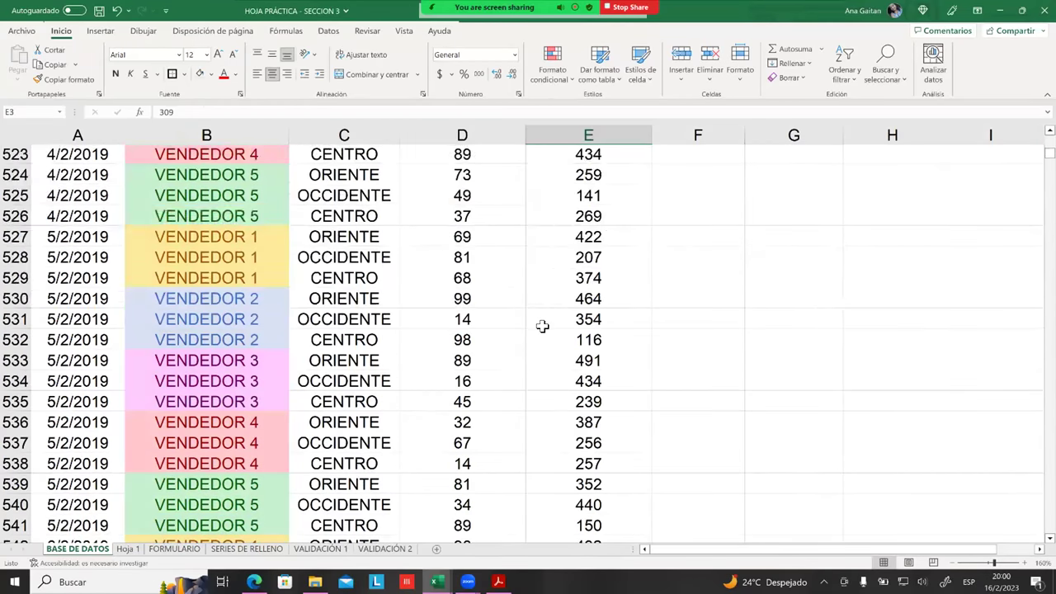
{"action": "scroll", "coordinate": [540, 328], "scroll_direction": "down", "scroll_amount": 17}
{"action": "scroll", "coordinate": [552, 333], "scroll_direction": "down", "scroll_amount": 9}
{"action": "scroll", "coordinate": [575, 287], "scroll_direction": "up", "scroll_amount": 4}
{"action": "scroll", "coordinate": [576, 285], "scroll_direction": "up", "scroll_amount": 1}
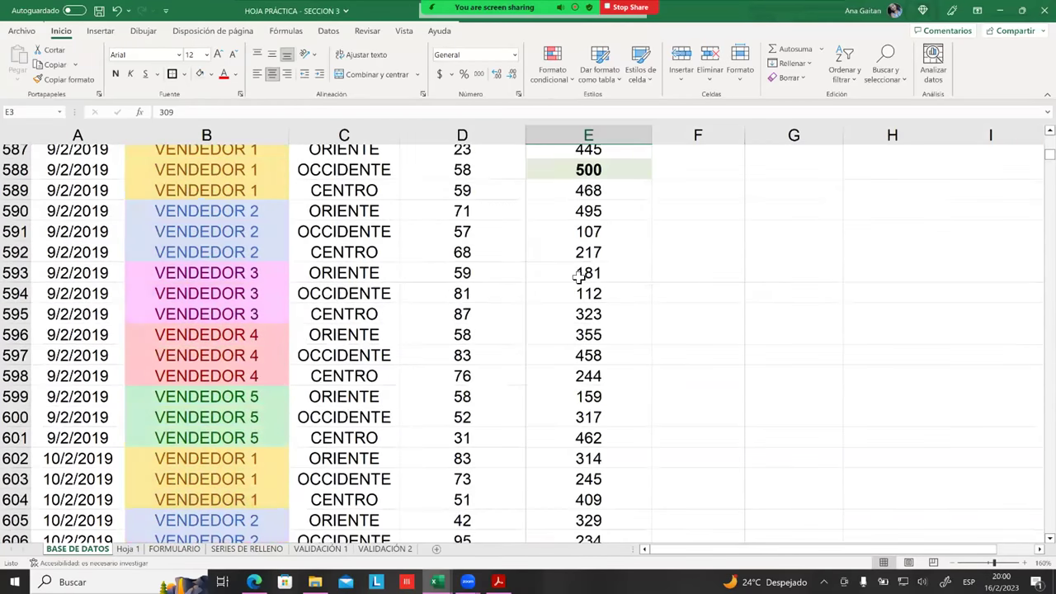
{"action": "scroll", "coordinate": [582, 264], "scroll_direction": "up", "scroll_amount": 2}
Check the 500 in E588 and 456 in E823, then return to the TOTAL header.
{"action": "left_click", "coordinate": [589, 306]}
{"action": "scroll", "coordinate": [607, 310], "scroll_direction": "down", "scroll_amount": 11}
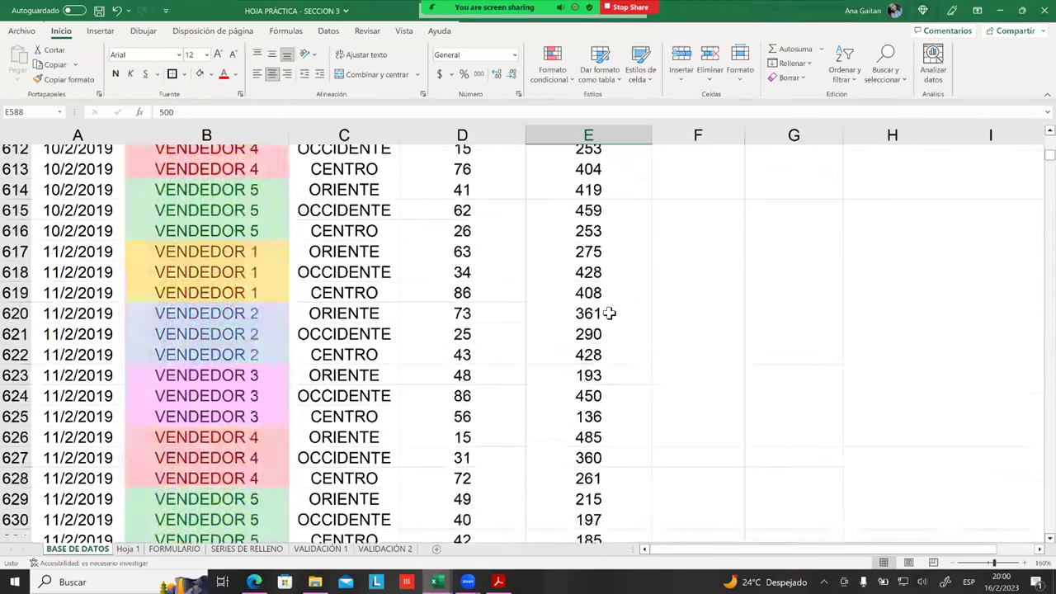
{"action": "scroll", "coordinate": [608, 318], "scroll_direction": "down", "scroll_amount": 12}
{"action": "scroll", "coordinate": [613, 328], "scroll_direction": "down", "scroll_amount": 14}
{"action": "scroll", "coordinate": [619, 335], "scroll_direction": "down", "scroll_amount": 8}
{"action": "scroll", "coordinate": [613, 349], "scroll_direction": "down", "scroll_amount": 11}
{"action": "scroll", "coordinate": [589, 349], "scroll_direction": "down", "scroll_amount": 10}
{"action": "scroll", "coordinate": [590, 363], "scroll_direction": "down", "scroll_amount": 2}
{"action": "scroll", "coordinate": [600, 383], "scroll_direction": "down", "scroll_amount": 10}
{"action": "left_click", "coordinate": [594, 394]}
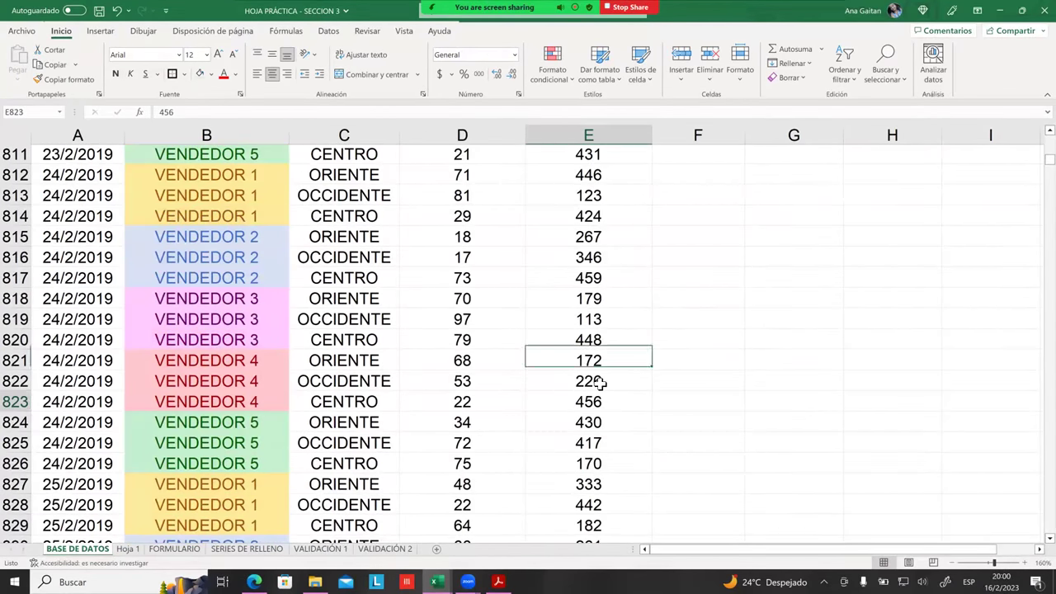
{"action": "key", "text": "ctrl+Up"}
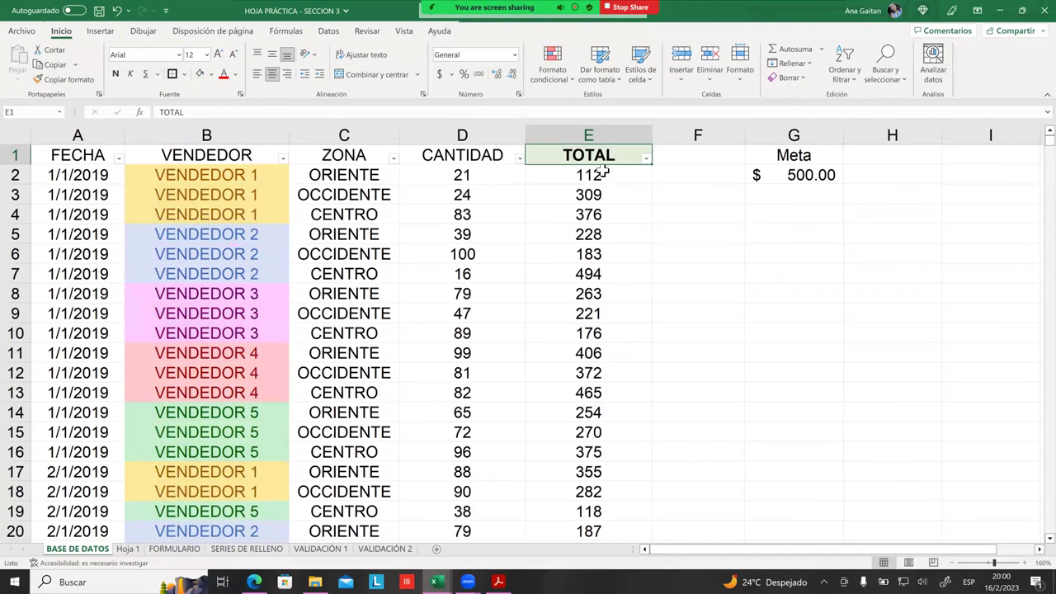
Filter TOTAL by its light green cell colour, leaving the 40 highlighted 500/600 rows.
{"action": "left_click", "coordinate": [647, 159]}
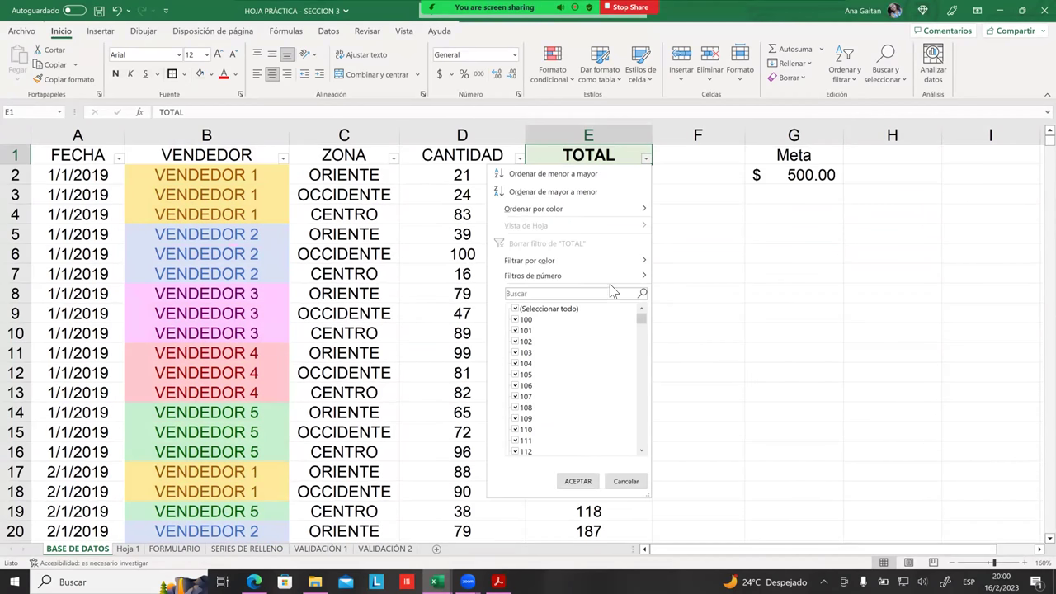
{"action": "mouse_move", "coordinate": [594, 261]}
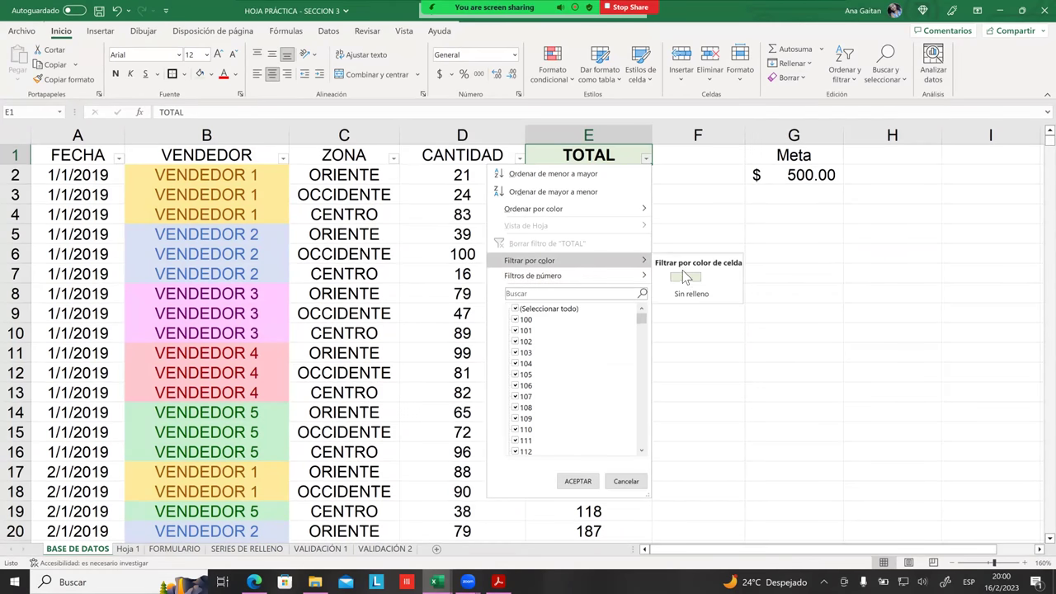
{"action": "left_click", "coordinate": [689, 280]}
{"action": "left_click", "coordinate": [688, 283]}
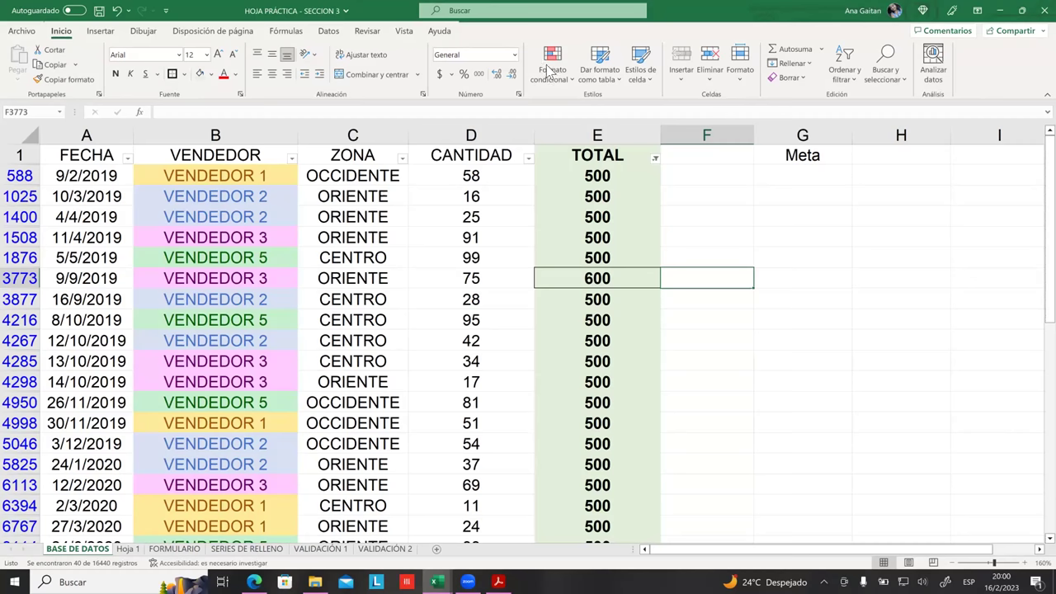
{"action": "left_click", "coordinate": [655, 158]}
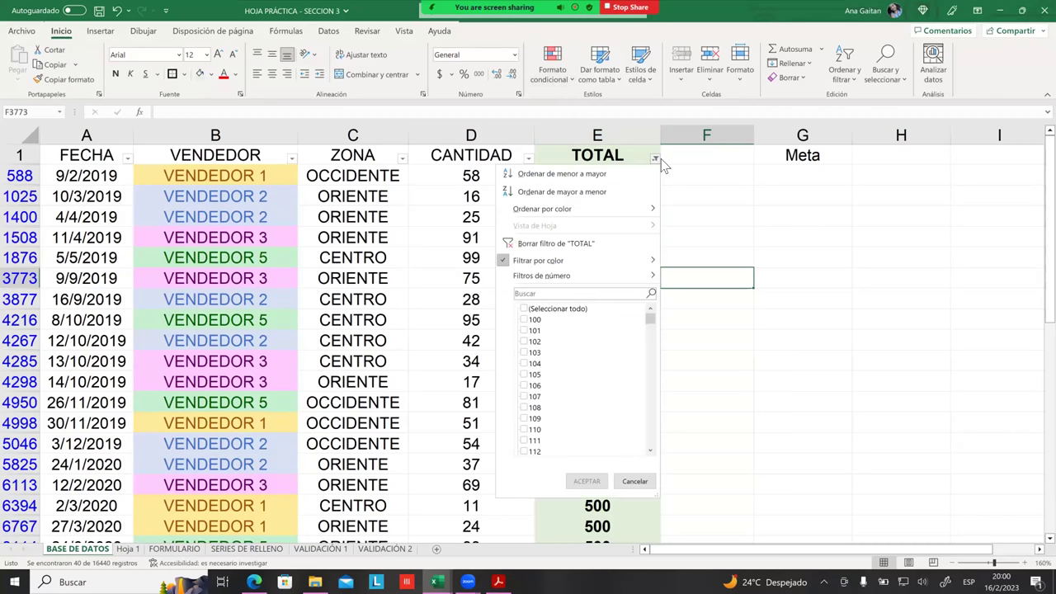
{"action": "mouse_move", "coordinate": [578, 277]}
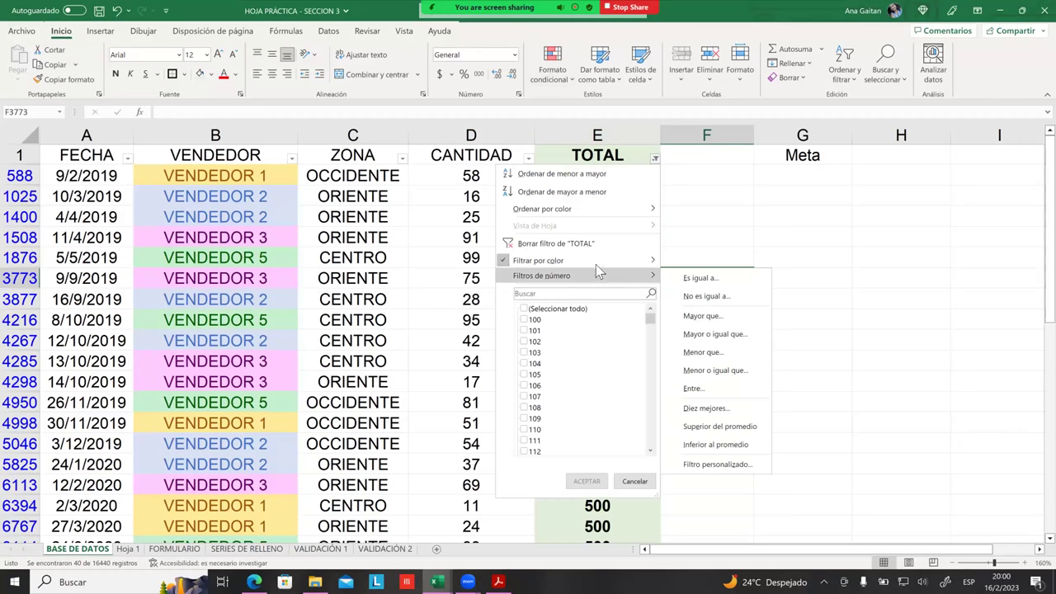
{"action": "mouse_move", "coordinate": [596, 263]}
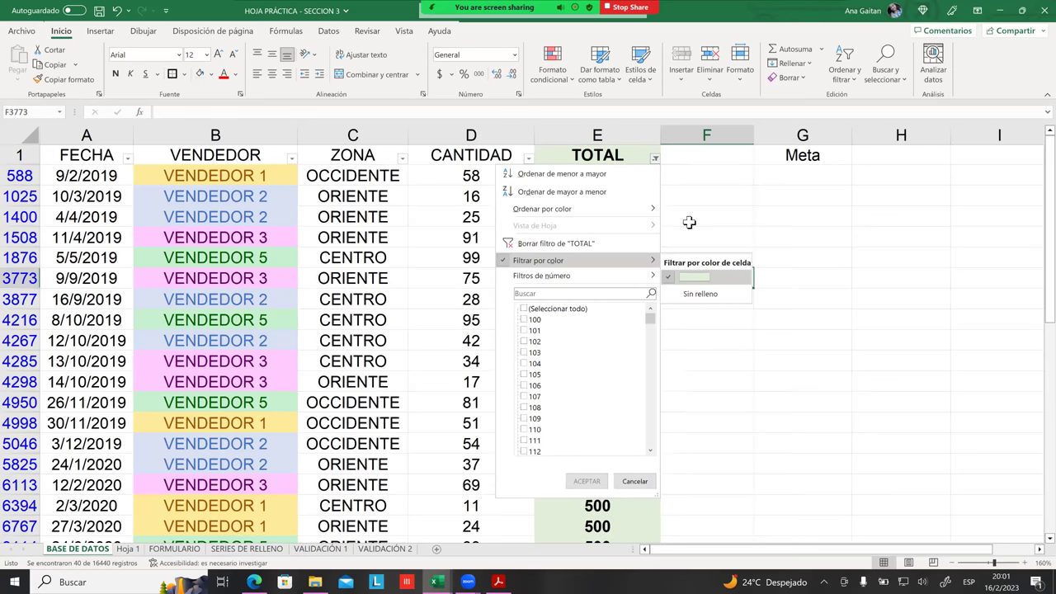
{"action": "left_click", "coordinate": [693, 276]}
{"action": "left_click", "coordinate": [603, 134]}
Remove the TOTAL colour filter so every sales row is listed again.
{"action": "scroll", "coordinate": [624, 272], "scroll_direction": "down", "scroll_amount": 1}
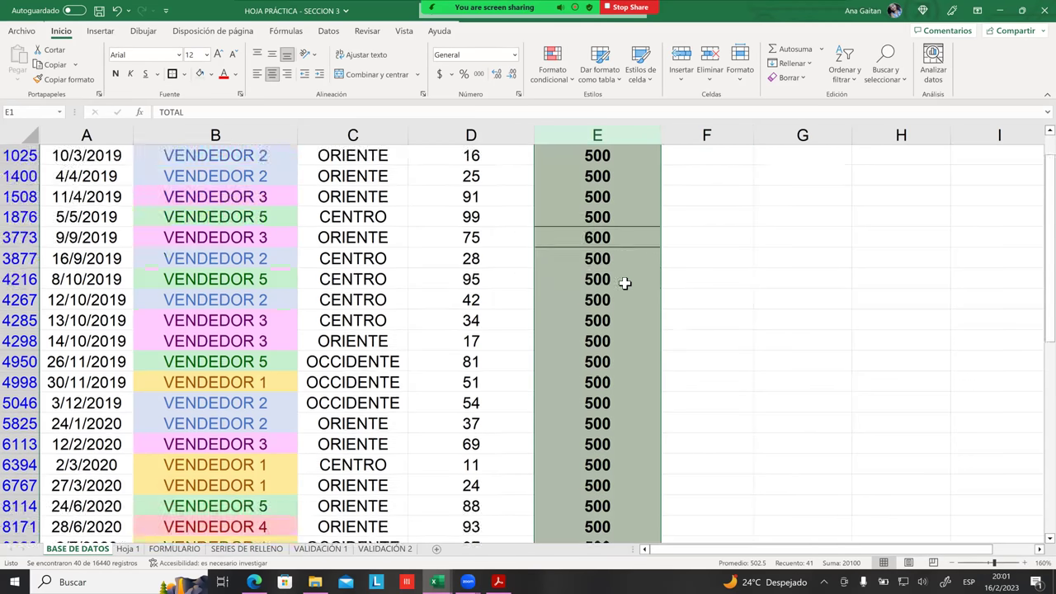
{"action": "scroll", "coordinate": [622, 283], "scroll_direction": "down", "scroll_amount": 4}
{"action": "scroll", "coordinate": [619, 347], "scroll_direction": "down", "scroll_amount": 7}
{"action": "scroll", "coordinate": [622, 351], "scroll_direction": "up", "scroll_amount": 1}
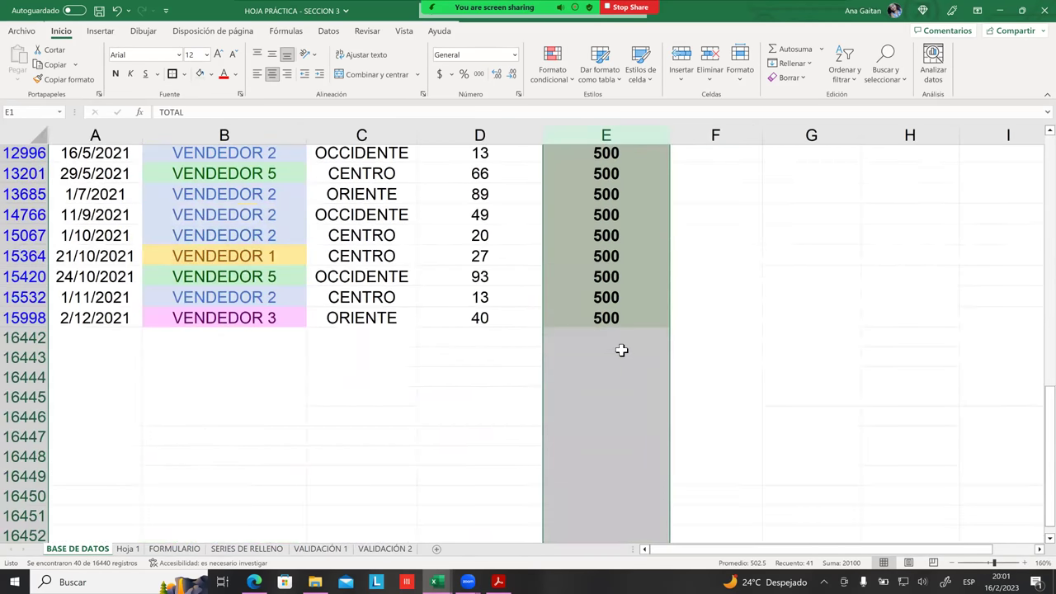
{"action": "scroll", "coordinate": [620, 340], "scroll_direction": "up", "scroll_amount": 7}
{"action": "left_click_drag", "start_coordinate": [471, 320], "coordinate": [472, 340]}
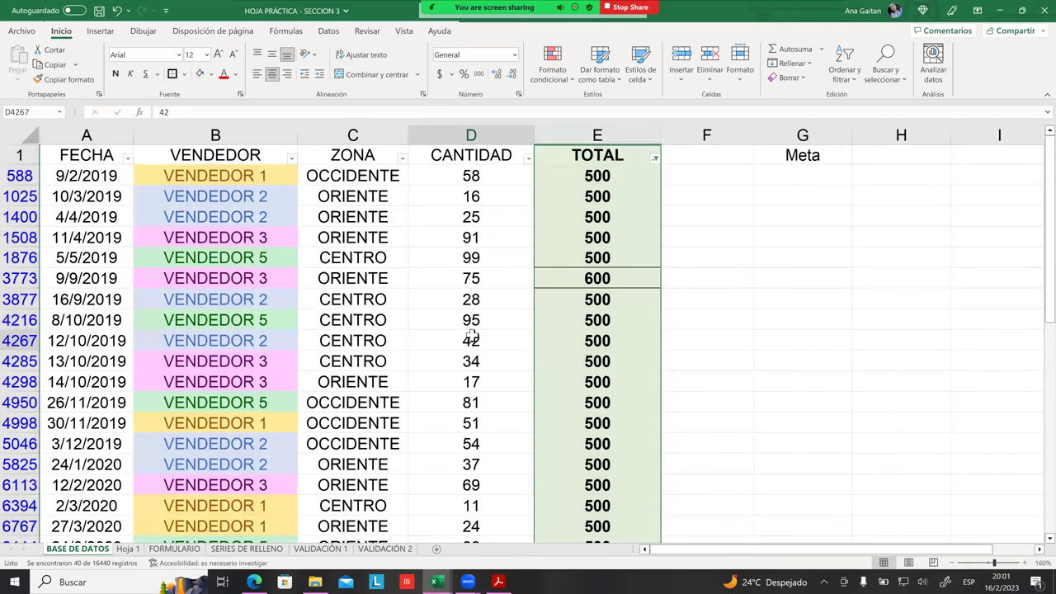
{"action": "left_click", "coordinate": [639, 237]}
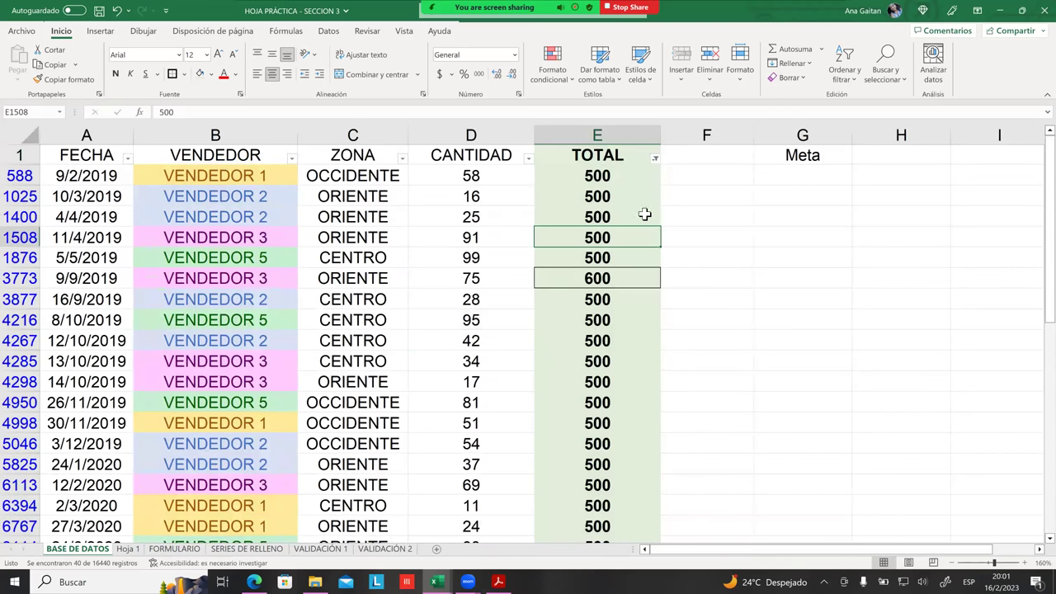
{"action": "left_click", "coordinate": [655, 158]}
{"action": "left_click", "coordinate": [573, 244]}
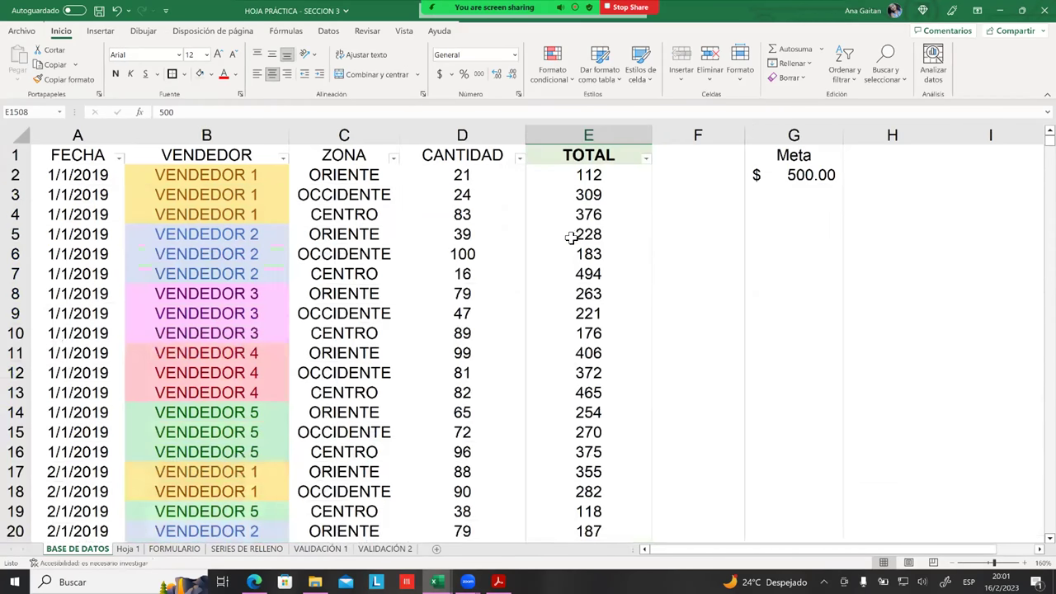
Apply the first Direccional three-arrow icon set to the whole TOTAL column.
{"action": "left_click", "coordinate": [647, 158]}
{"action": "key", "text": "Escape"}
{"action": "left_click", "coordinate": [646, 158]}
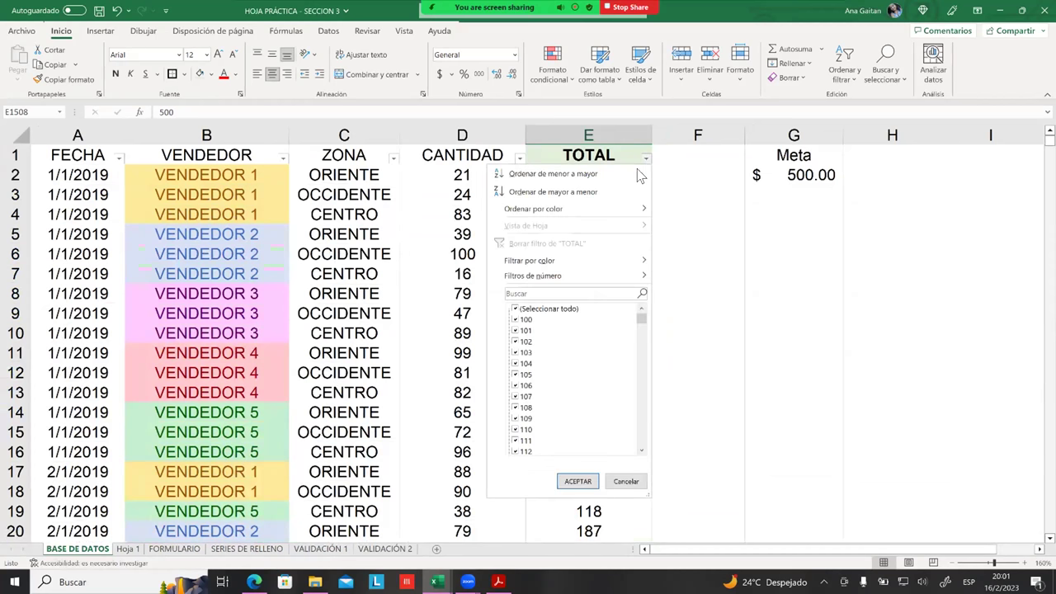
{"action": "key", "text": "Escape"}
{"action": "left_click", "coordinate": [607, 139]}
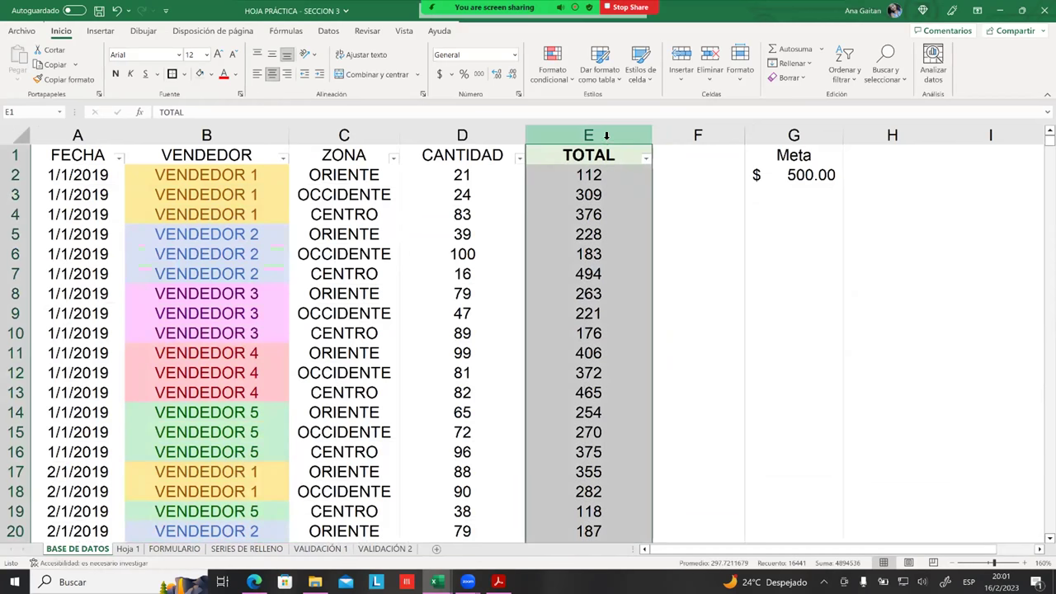
{"action": "left_click", "coordinate": [558, 72]}
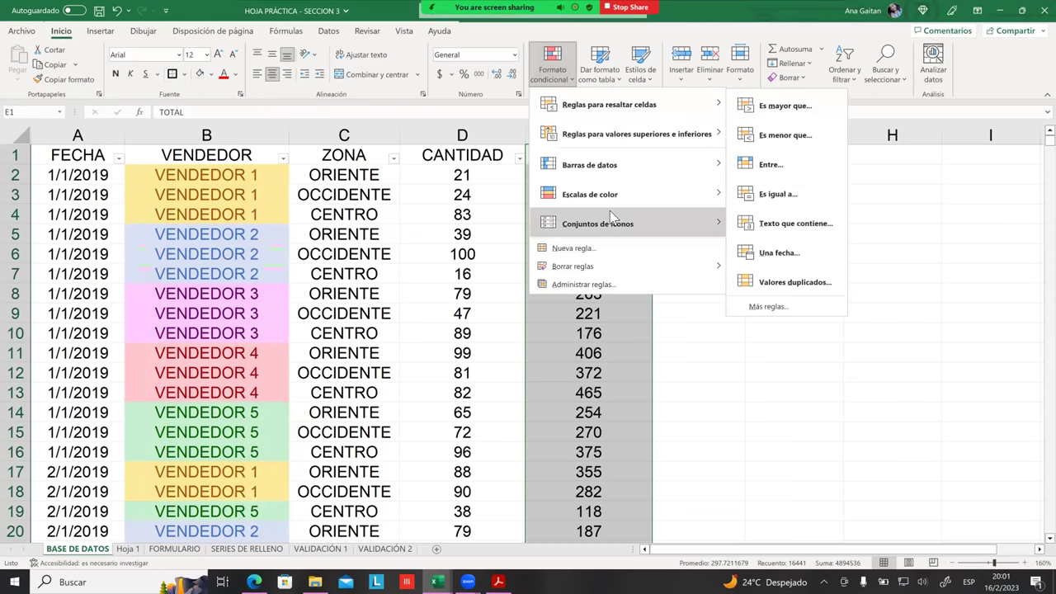
{"action": "mouse_move", "coordinate": [612, 216]}
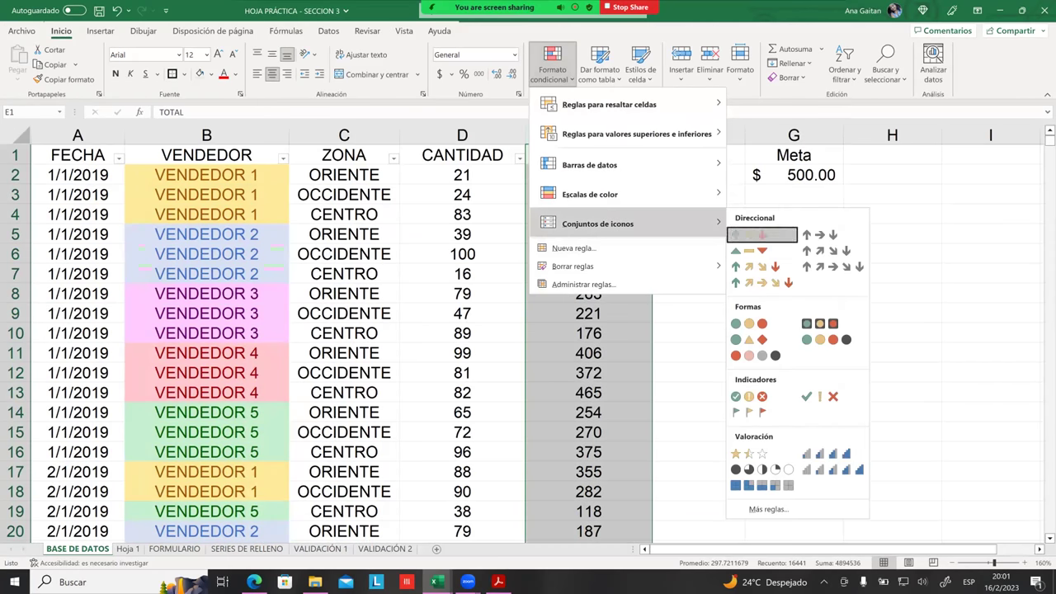
{"action": "left_click", "coordinate": [761, 235]}
{"action": "scroll", "coordinate": [650, 261], "scroll_direction": "down", "scroll_amount": 6}
Scroll to the bottom of the table and check the 500 and 468 totals in E588:E589.
{"action": "scroll", "coordinate": [649, 274], "scroll_direction": "down", "scroll_amount": 2}
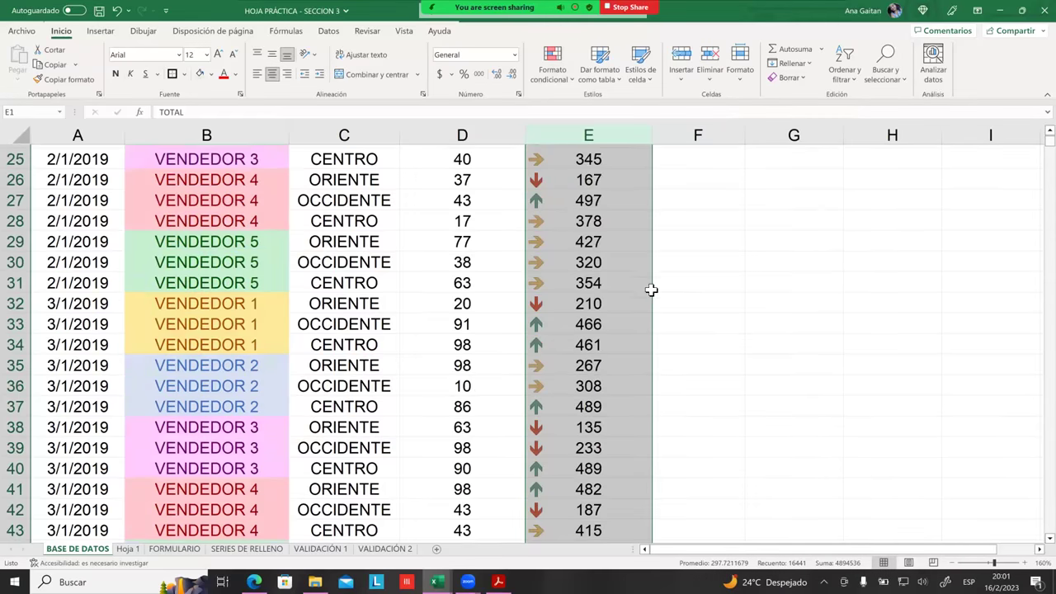
{"action": "scroll", "coordinate": [649, 290], "scroll_direction": "down", "scroll_amount": 13}
{"action": "scroll", "coordinate": [648, 306], "scroll_direction": "down", "scroll_amount": 11}
{"action": "scroll", "coordinate": [621, 313], "scroll_direction": "down", "scroll_amount": 17}
{"action": "scroll", "coordinate": [618, 322], "scroll_direction": "down", "scroll_amount": 13}
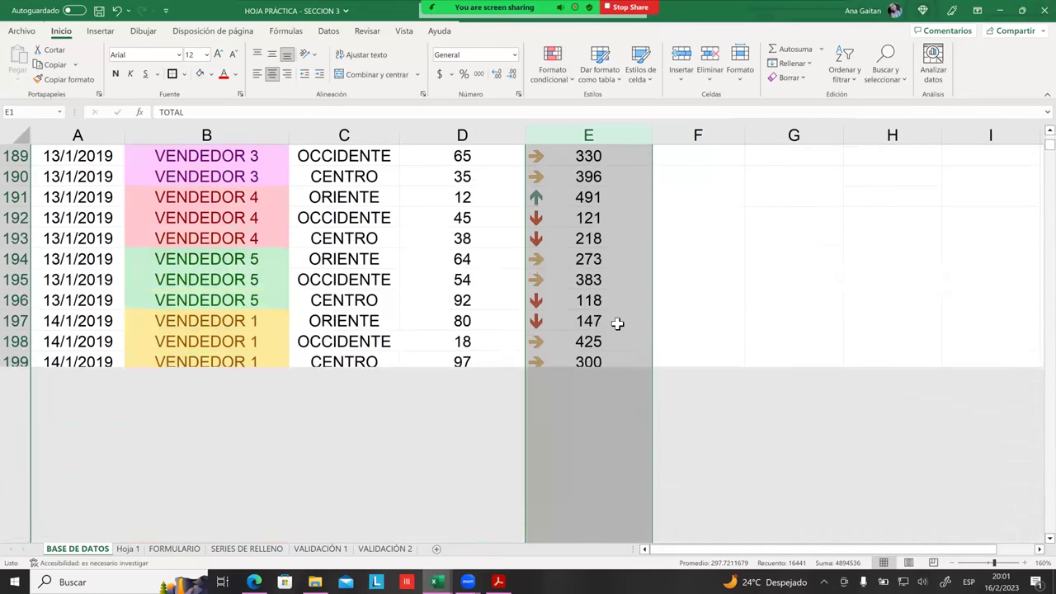
{"action": "scroll", "coordinate": [619, 322], "scroll_direction": "down", "scroll_amount": 11}
{"action": "scroll", "coordinate": [619, 321], "scroll_direction": "down", "scroll_amount": 16}
{"action": "scroll", "coordinate": [618, 318], "scroll_direction": "down", "scroll_amount": 10}
{"action": "scroll", "coordinate": [617, 308], "scroll_direction": "down", "scroll_amount": 9}
{"action": "scroll", "coordinate": [617, 308], "scroll_direction": "down", "scroll_amount": 19}
{"action": "scroll", "coordinate": [617, 314], "scroll_direction": "down", "scroll_amount": 11}
{"action": "scroll", "coordinate": [618, 313], "scroll_direction": "down", "scroll_amount": 9}
{"action": "scroll", "coordinate": [618, 313], "scroll_direction": "down", "scroll_amount": 11}
{"action": "scroll", "coordinate": [619, 315], "scroll_direction": "down", "scroll_amount": 14}
{"action": "scroll", "coordinate": [620, 315], "scroll_direction": "down", "scroll_amount": 12}
{"action": "scroll", "coordinate": [620, 314], "scroll_direction": "down", "scroll_amount": 15}
{"action": "scroll", "coordinate": [619, 309], "scroll_direction": "down", "scroll_amount": 3}
{"action": "scroll", "coordinate": [618, 305], "scroll_direction": "up", "scroll_amount": 5}
{"action": "scroll", "coordinate": [619, 298], "scroll_direction": "up", "scroll_amount": 4}
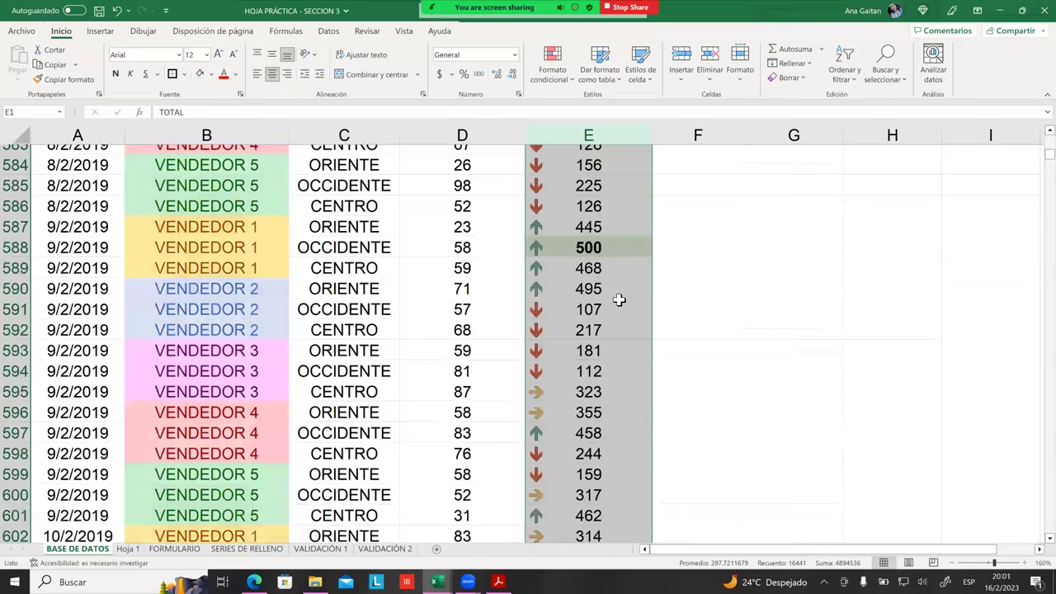
{"action": "left_click", "coordinate": [607, 247]}
{"action": "left_click", "coordinate": [605, 264]}
{"action": "left_click", "coordinate": [606, 252]}
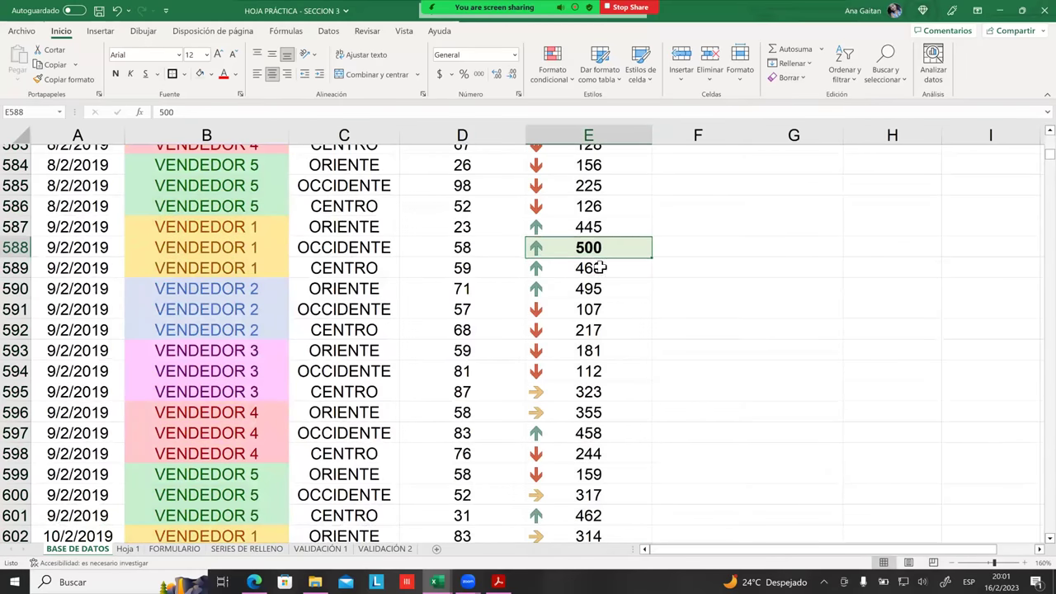
Inspect the arrow icons on the 445, 500 and 126 totals in cells E586 to E588.
{"action": "scroll", "coordinate": [605, 273], "scroll_direction": "down", "scroll_amount": 5}
{"action": "scroll", "coordinate": [602, 275], "scroll_direction": "down", "scroll_amount": 5}
{"action": "scroll", "coordinate": [605, 265], "scroll_direction": "up", "scroll_amount": 10}
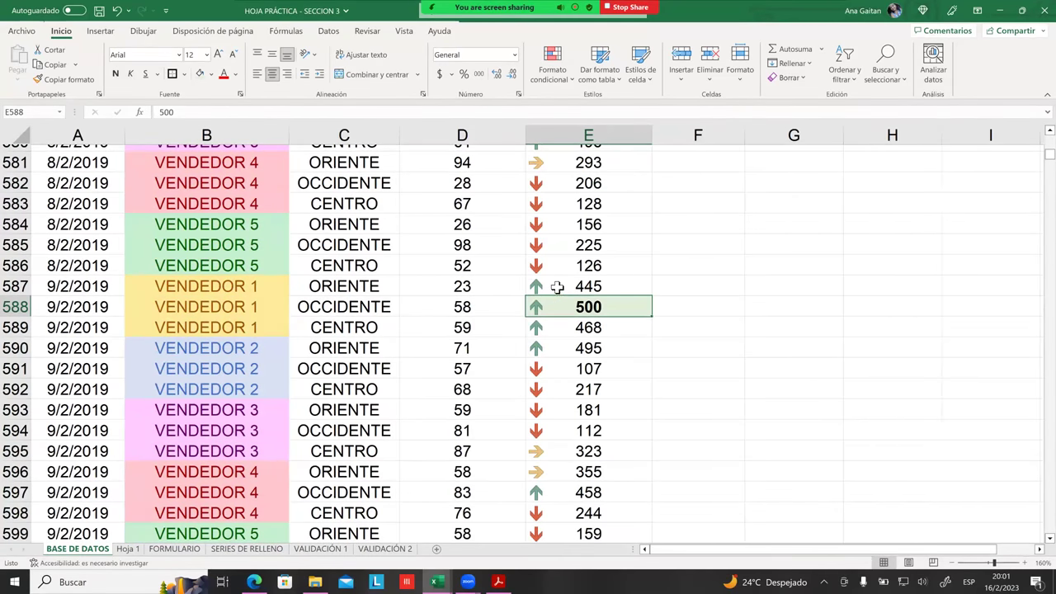
{"action": "left_click", "coordinate": [593, 289]}
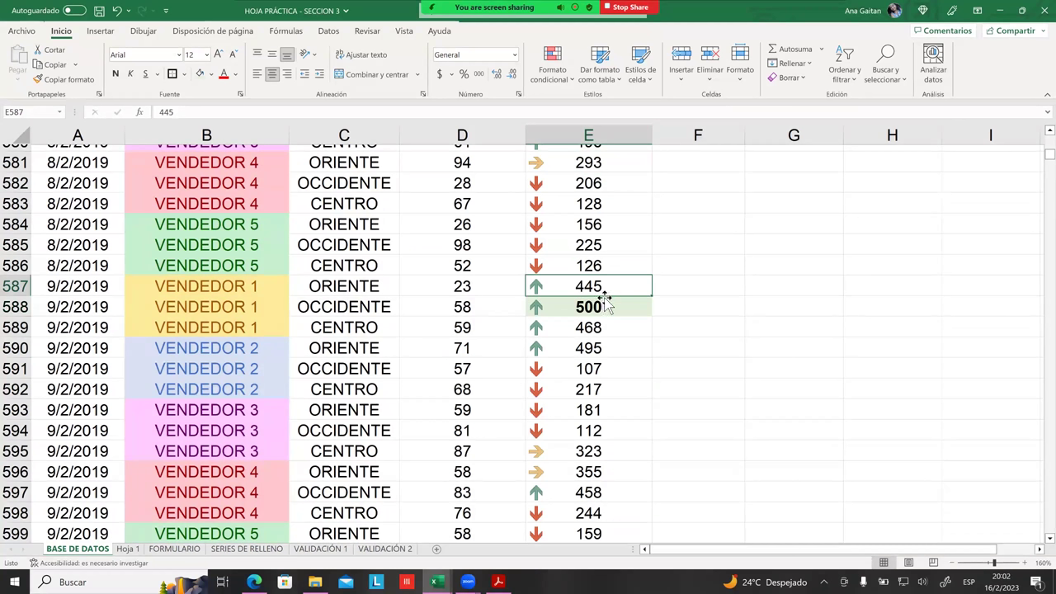
{"action": "left_click", "coordinate": [601, 304]}
{"action": "left_click", "coordinate": [596, 292]}
{"action": "left_click", "coordinate": [690, 286]}
{"action": "left_click", "coordinate": [569, 286]}
{"action": "left_click", "coordinate": [575, 265]}
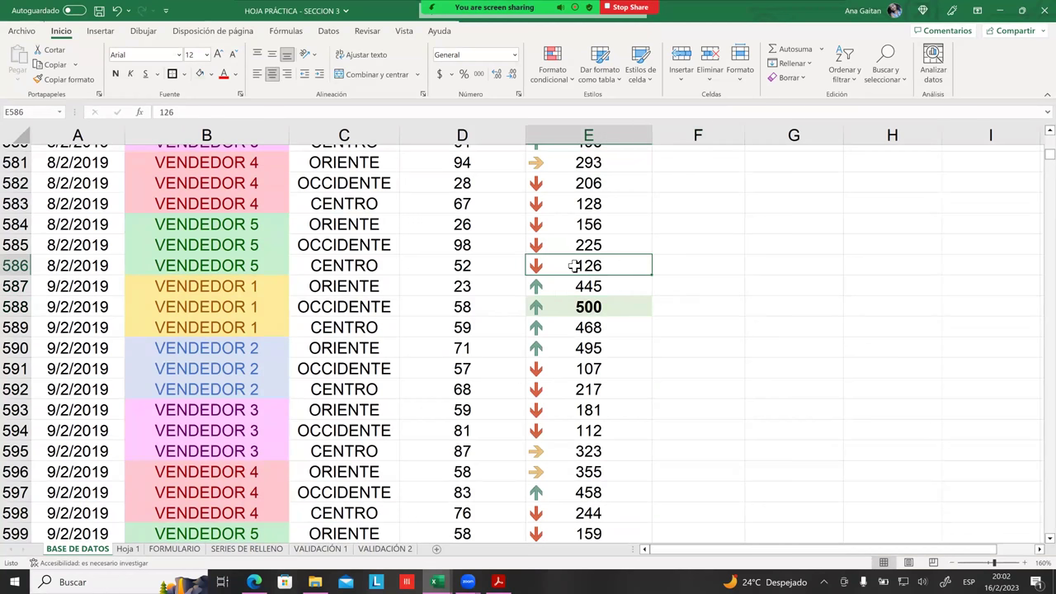
Check the 298 total in E575 and select the 231 and 237 totals in E571:E572.
{"action": "scroll", "coordinate": [575, 266], "scroll_direction": "up", "scroll_amount": 2}
{"action": "scroll", "coordinate": [575, 266], "scroll_direction": "up", "scroll_amount": 2}
{"action": "mouse_move", "coordinate": [583, 256]}
{"action": "left_mouse_down"}
{"action": "mouse_move", "coordinate": [584, 298]}
{"action": "mouse_move", "coordinate": [582, 235]}
{"action": "left_mouse_up"}
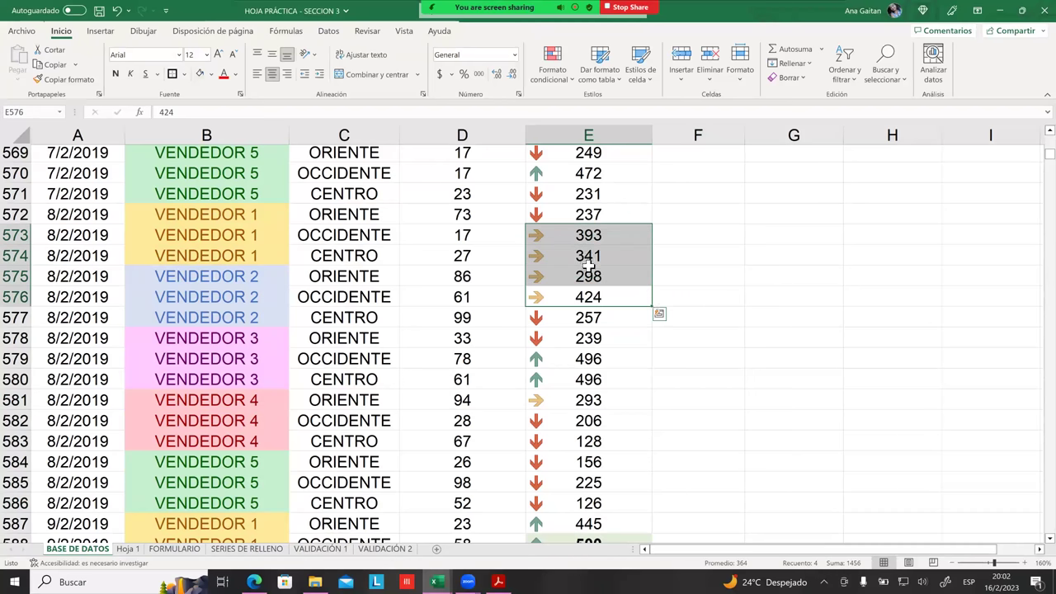
{"action": "left_click", "coordinate": [590, 276]}
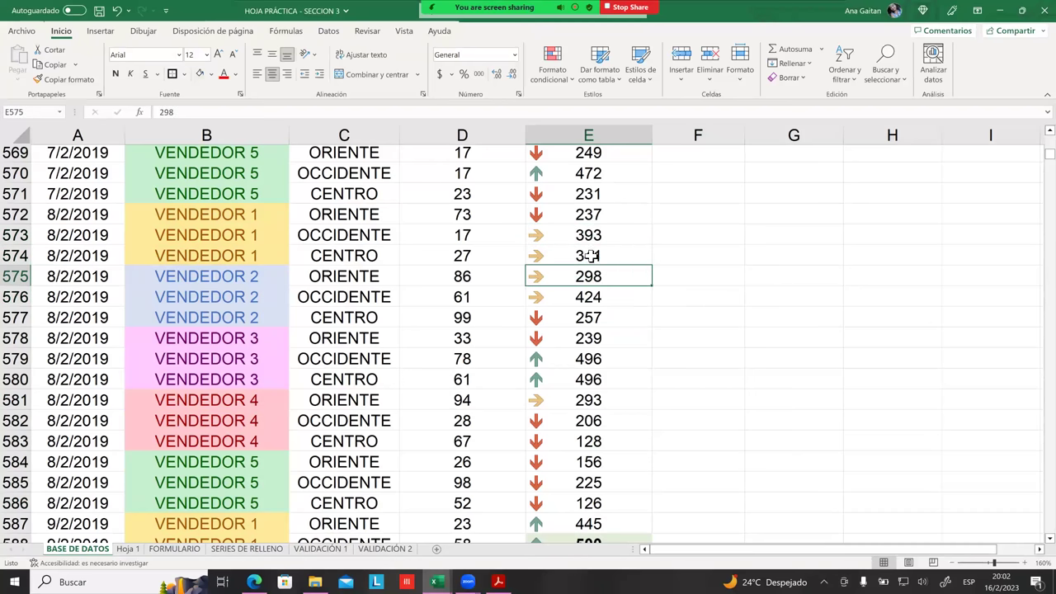
{"action": "left_click_drag", "start_coordinate": [591, 201], "coordinate": [590, 214]}
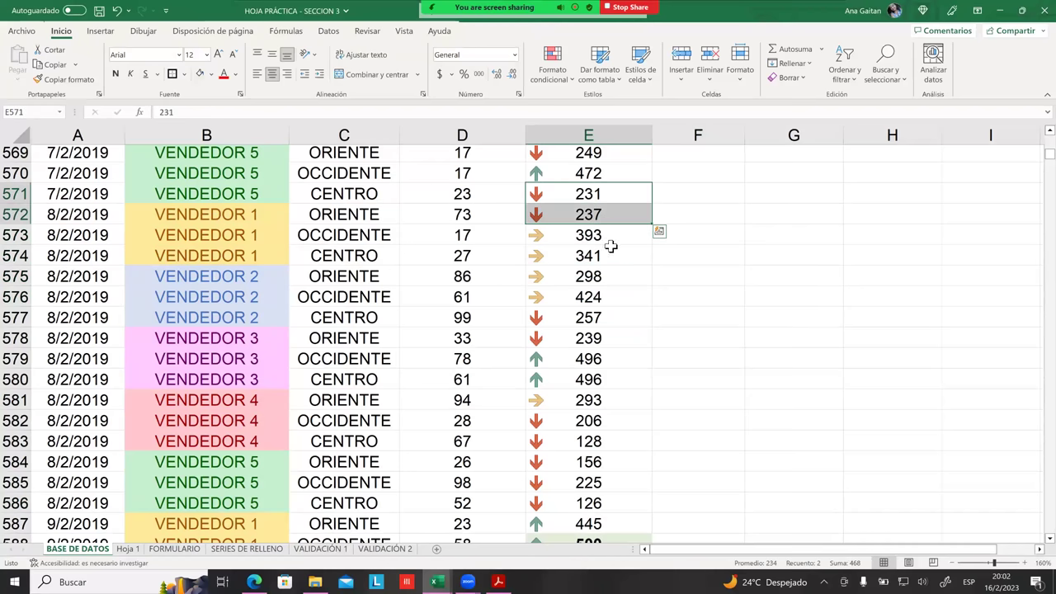
Return to row 1 of the BASE DE DATOS sheet, showing the $500.00 Meta cell.
{"action": "scroll", "coordinate": [612, 260], "scroll_direction": "up", "scroll_amount": 4}
{"action": "scroll", "coordinate": [594, 281], "scroll_direction": "up", "scroll_amount": 1}
{"action": "scroll", "coordinate": [569, 289], "scroll_direction": "up", "scroll_amount": 15}
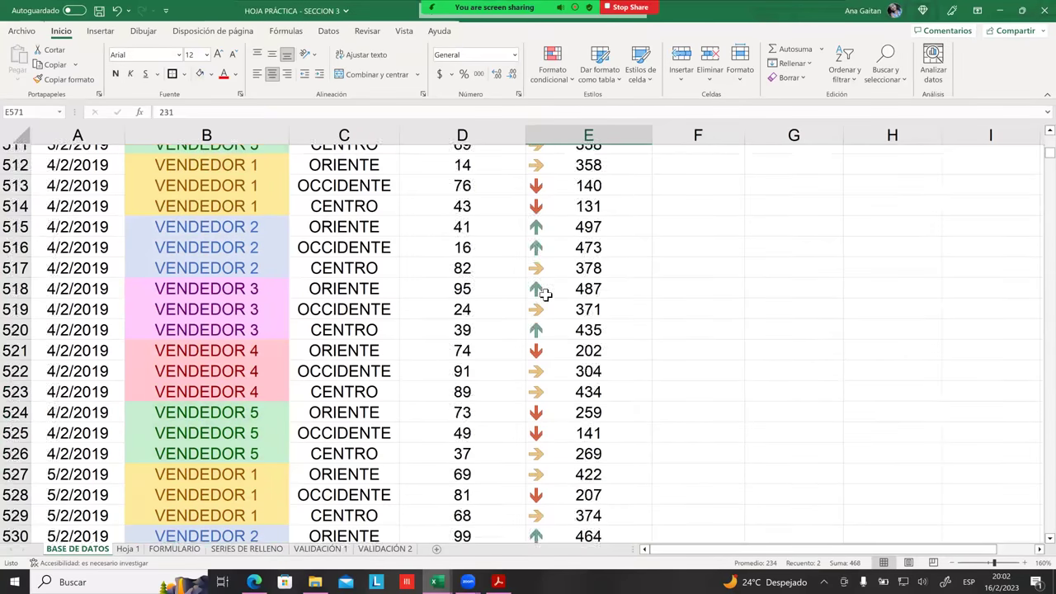
{"action": "scroll", "coordinate": [539, 296], "scroll_direction": "up", "scroll_amount": 17}
{"action": "scroll", "coordinate": [541, 297], "scroll_direction": "up", "scroll_amount": 9}
{"action": "scroll", "coordinate": [545, 299], "scroll_direction": "up", "scroll_amount": 14}
{"action": "scroll", "coordinate": [547, 299], "scroll_direction": "up", "scroll_amount": 15}
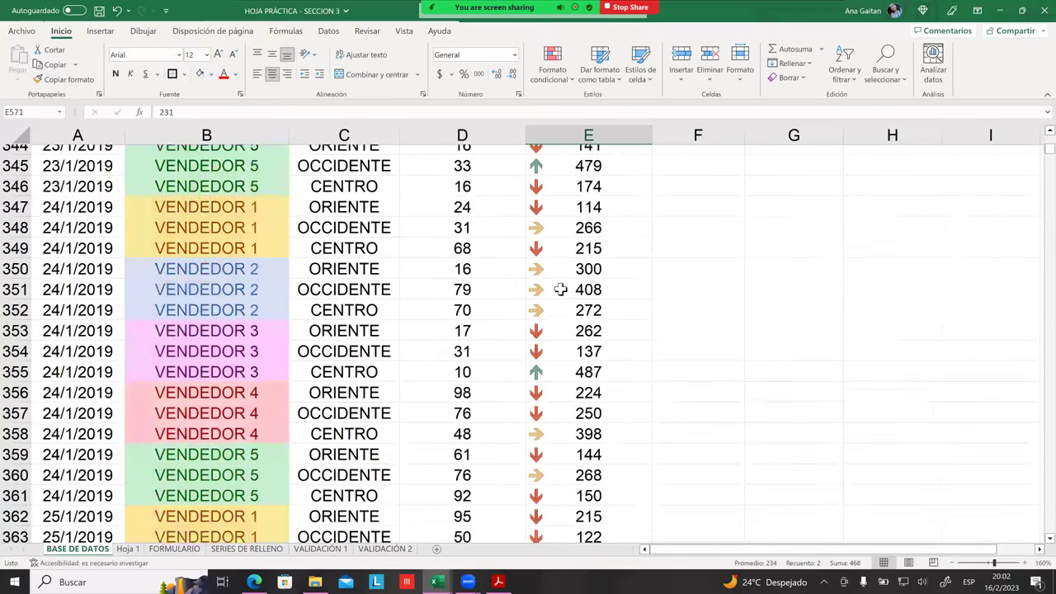
{"action": "scroll", "coordinate": [548, 298], "scroll_direction": "up", "scroll_amount": 7}
{"action": "scroll", "coordinate": [548, 298], "scroll_direction": "up", "scroll_amount": 5}
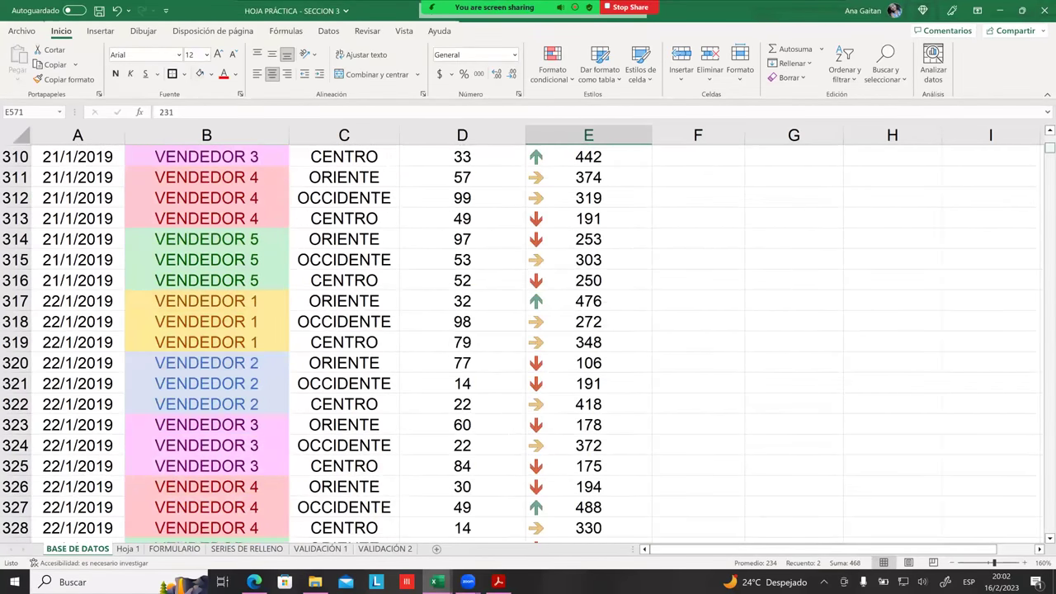
{"action": "scroll", "coordinate": [548, 298], "scroll_direction": "up", "scroll_amount": 20}
{"action": "scroll", "coordinate": [578, 289], "scroll_direction": "up", "scroll_amount": 20}
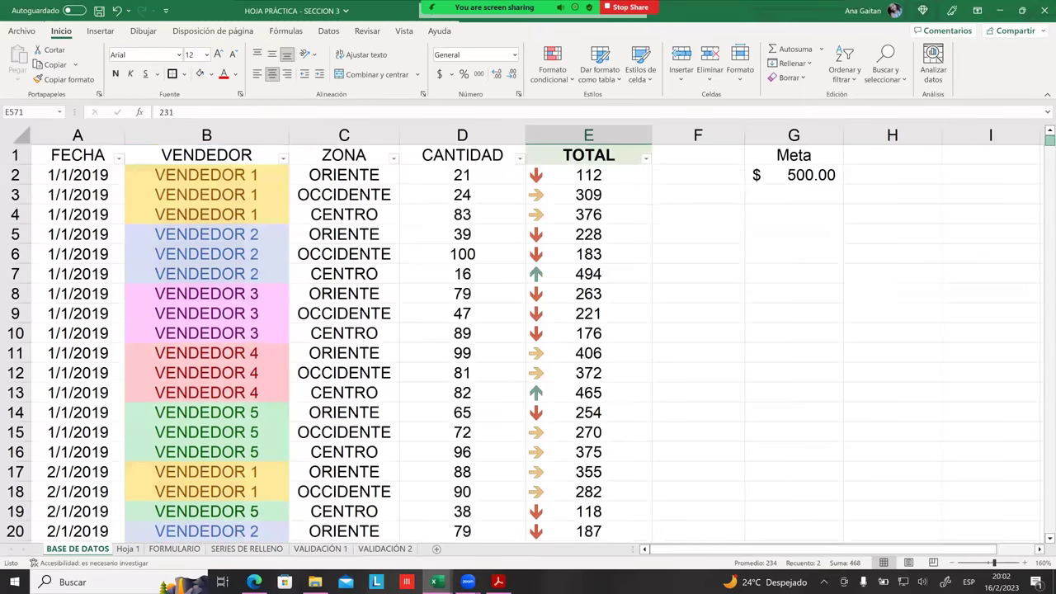
{"action": "left_click", "coordinate": [458, 233]}
{"action": "left_click", "coordinate": [363, 137]}
{"action": "left_click", "coordinate": [207, 136]}
{"action": "left_click", "coordinate": [462, 136]}
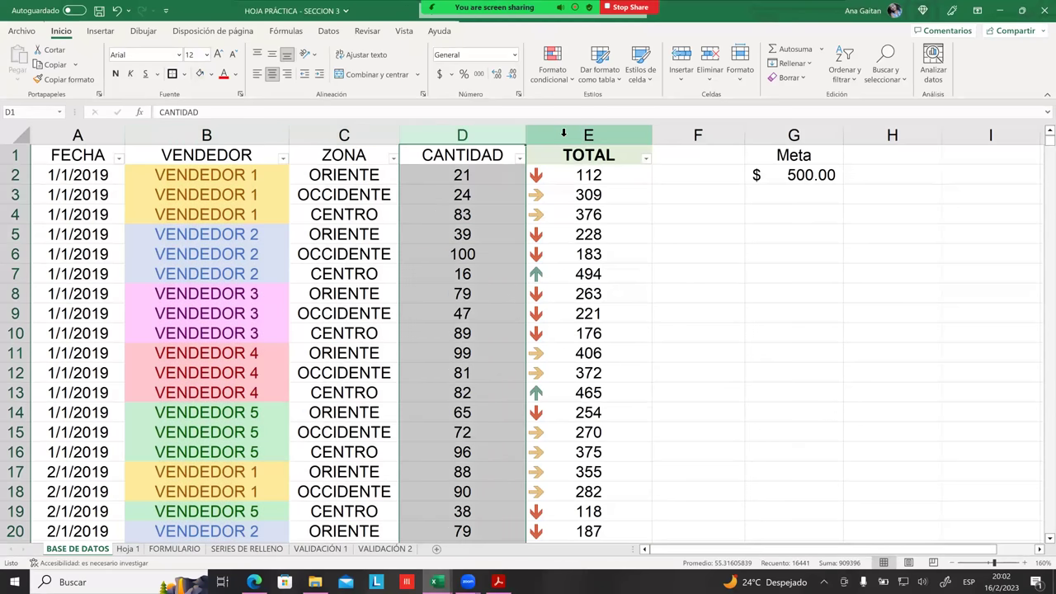
{"action": "left_click", "coordinate": [564, 133]}
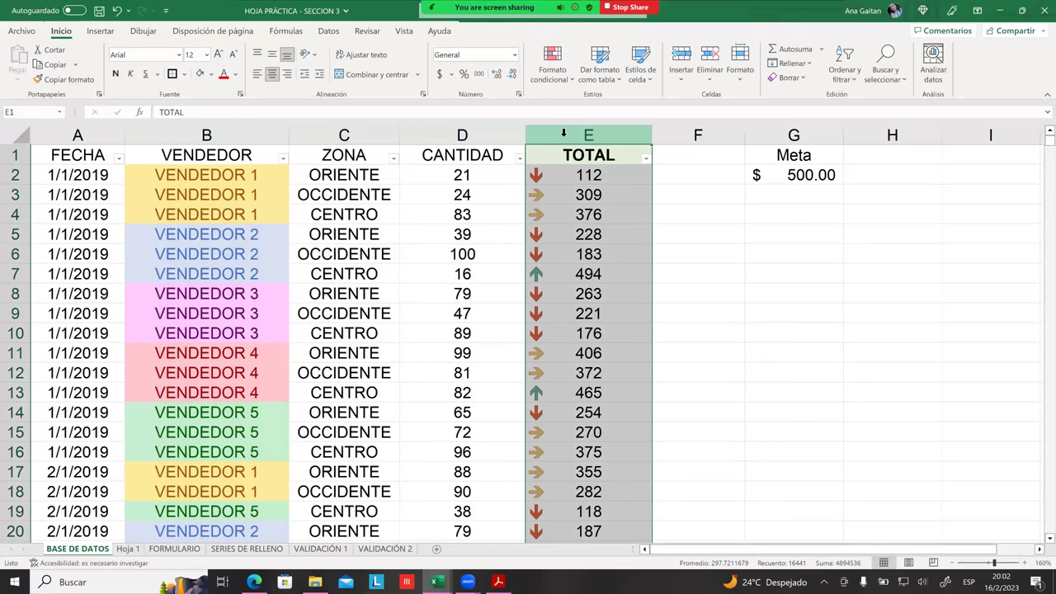
{"action": "left_click", "coordinate": [794, 136]}
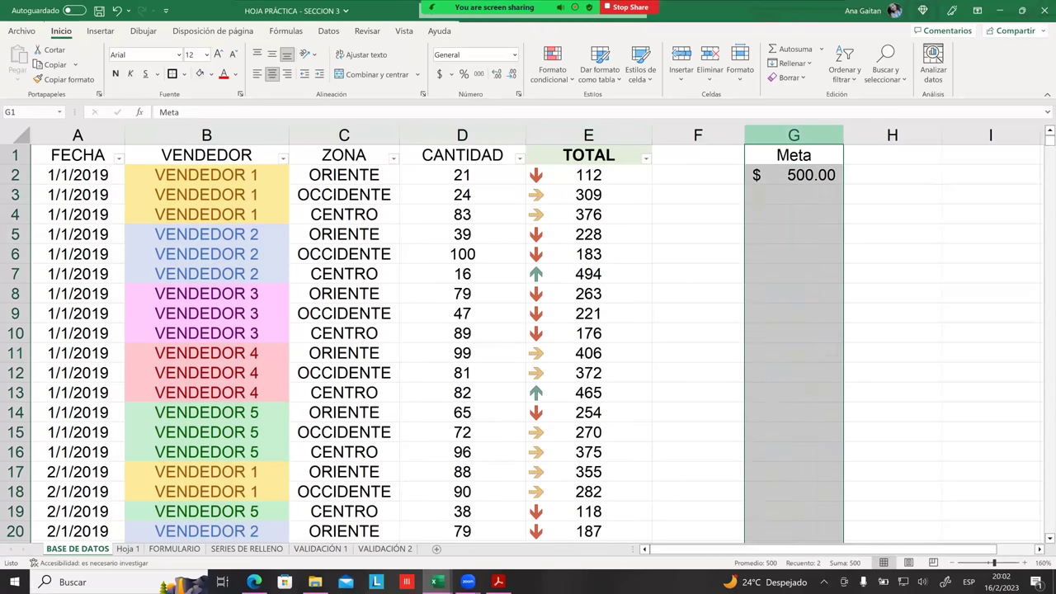
{"action": "left_click", "coordinate": [794, 175]}
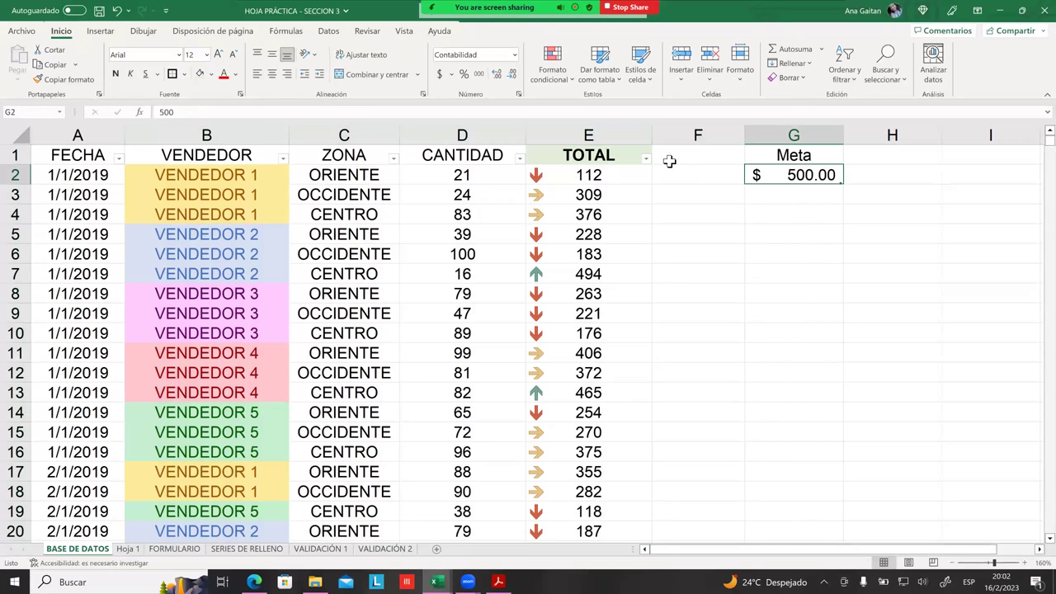
{"action": "left_click", "coordinate": [566, 80]}
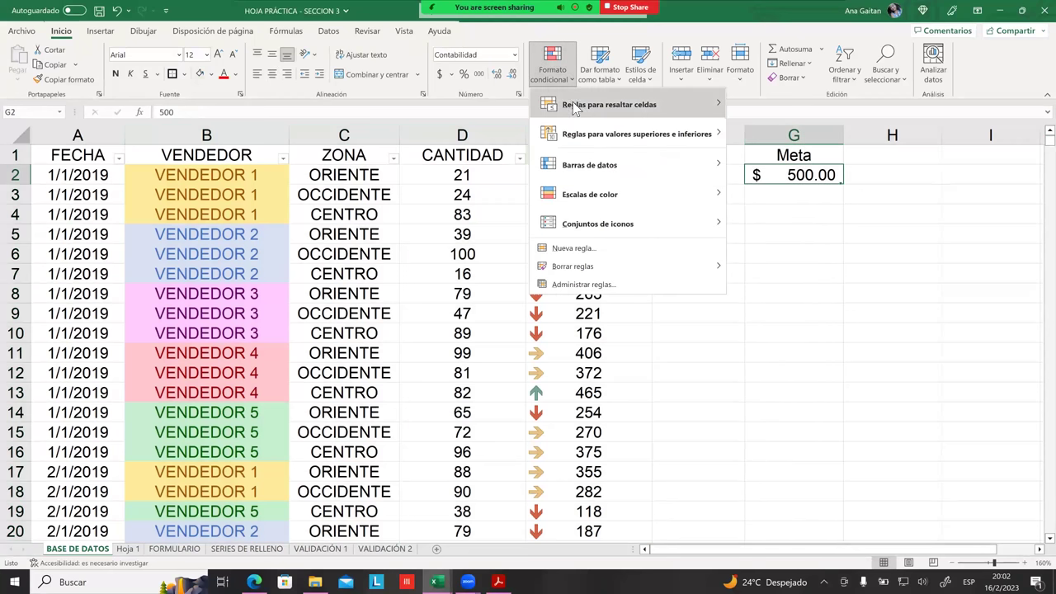
{"action": "left_click", "coordinate": [662, 338]}
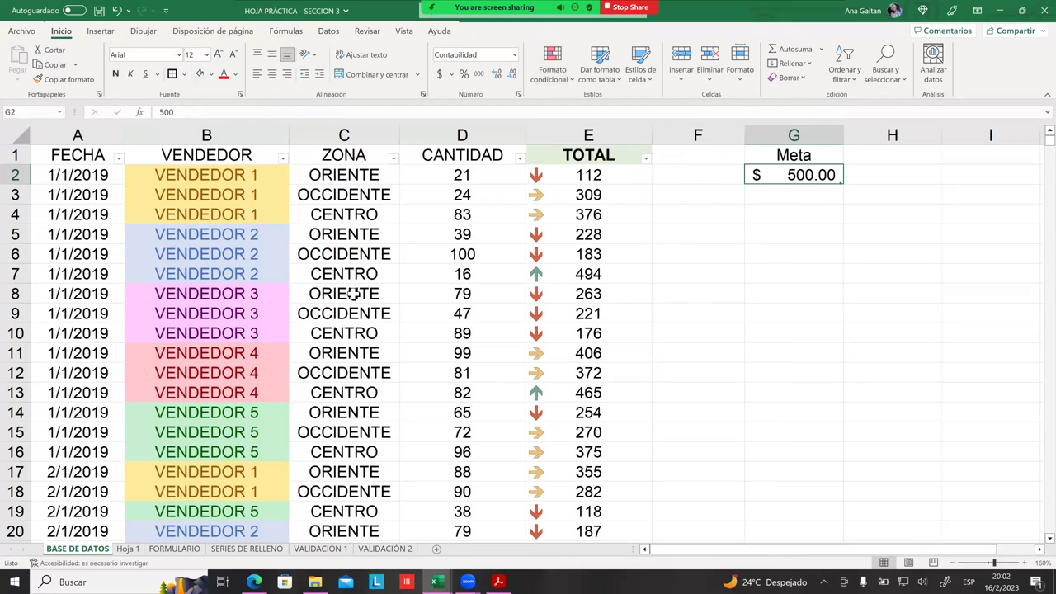
{"action": "scroll", "coordinate": [353, 297], "scroll_direction": "down", "scroll_amount": 6}
{"action": "scroll", "coordinate": [363, 295], "scroll_direction": "down", "scroll_amount": 1}
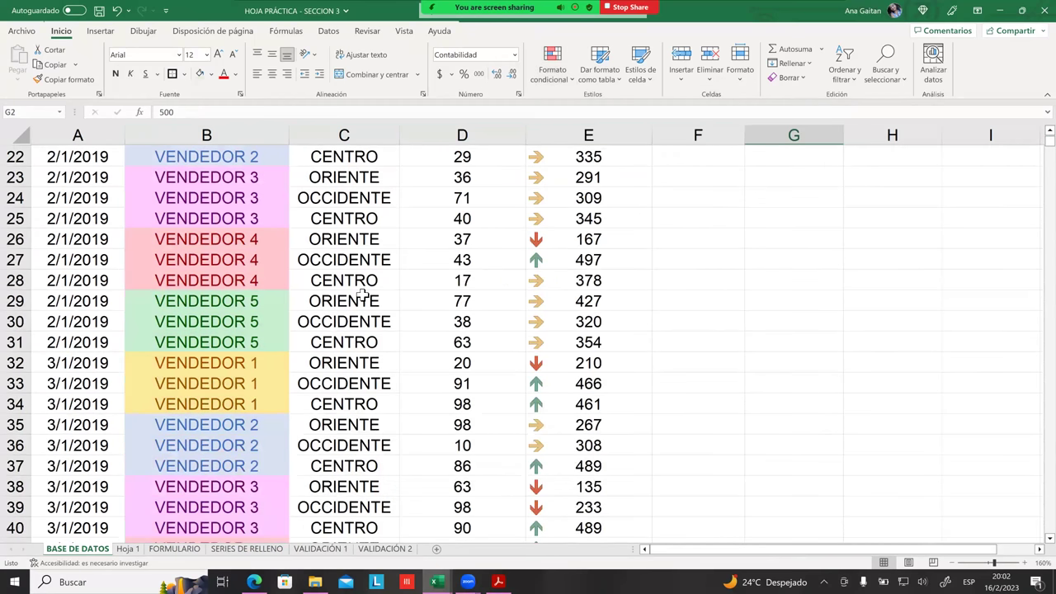
{"action": "scroll", "coordinate": [385, 281], "scroll_direction": "up", "scroll_amount": 7}
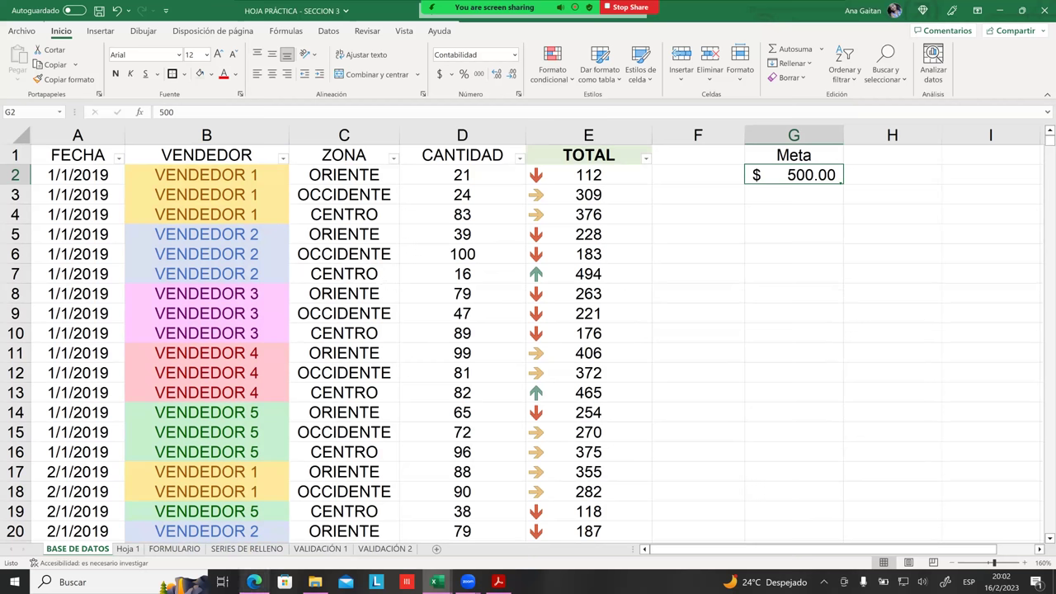
{"action": "left_click", "coordinate": [437, 582]}
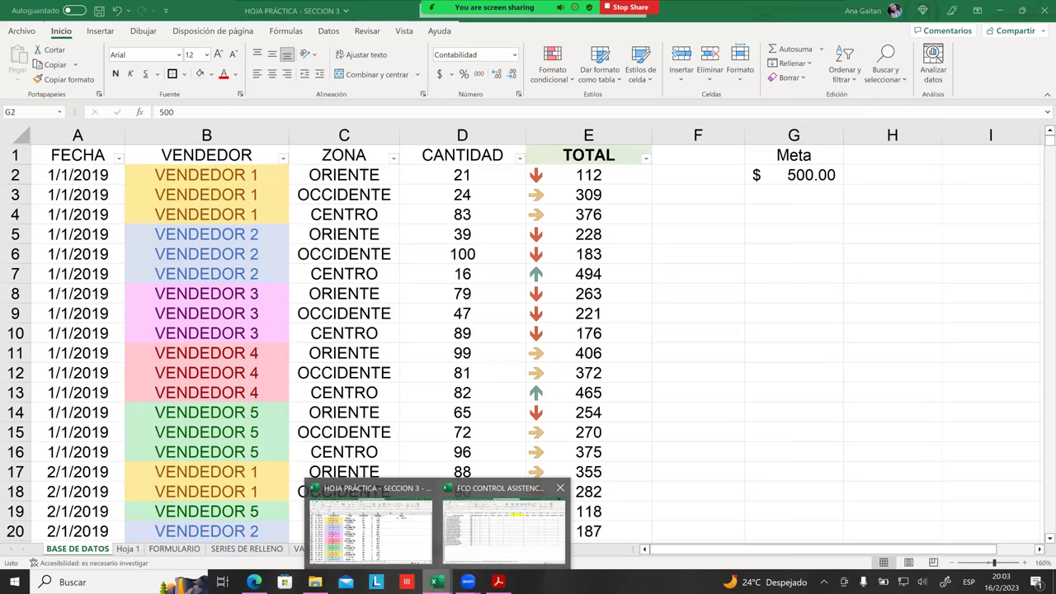
{"action": "left_click", "coordinate": [369, 524]}
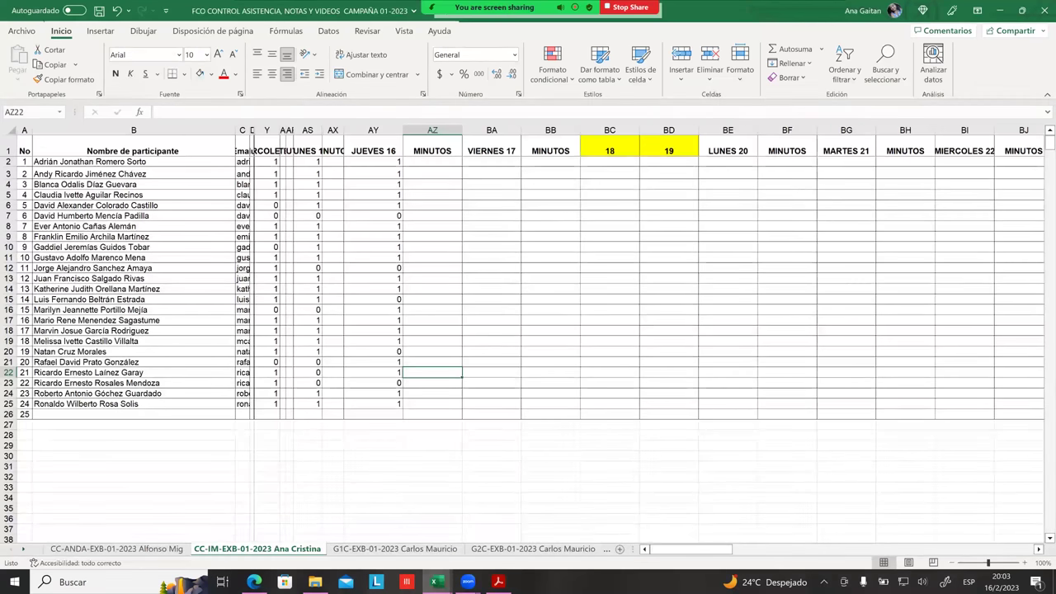
{"action": "key", "text": "alt+Tab"}
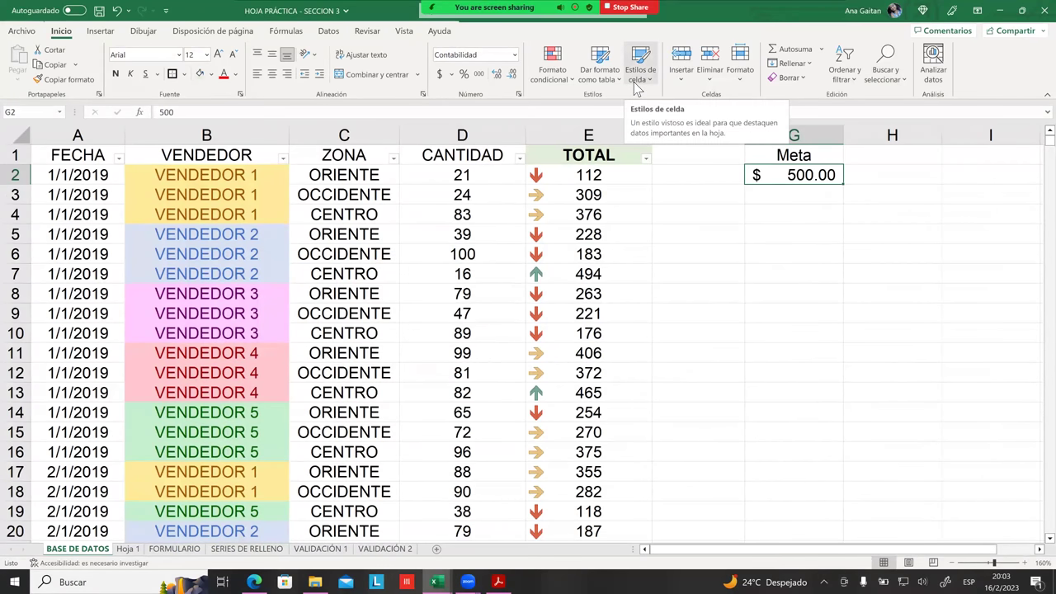
{"action": "left_click", "coordinate": [663, 196]}
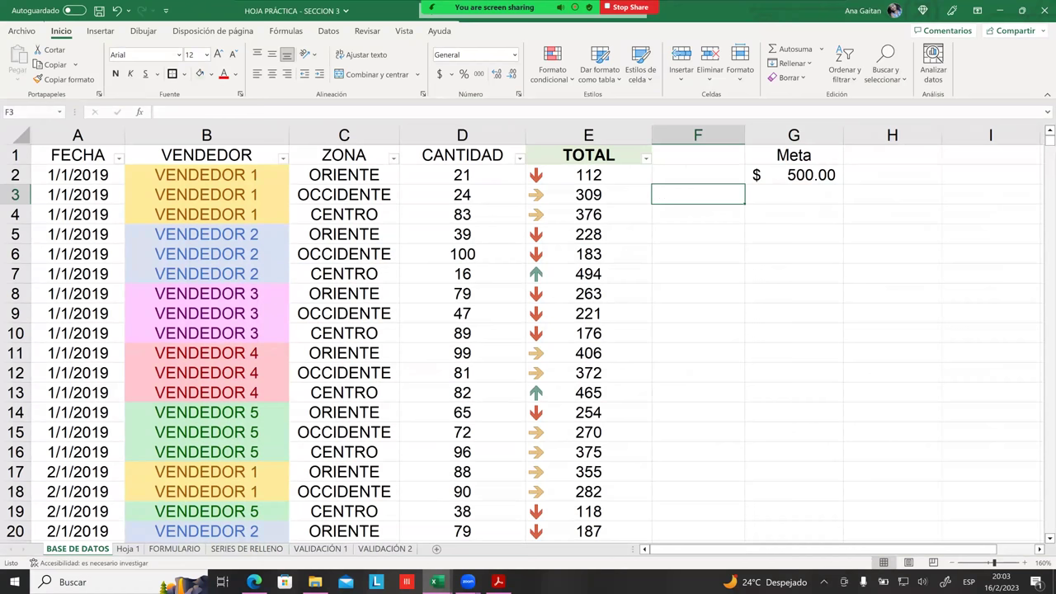
{"action": "left_click", "coordinate": [794, 135]}
{"action": "left_click", "coordinate": [794, 174]}
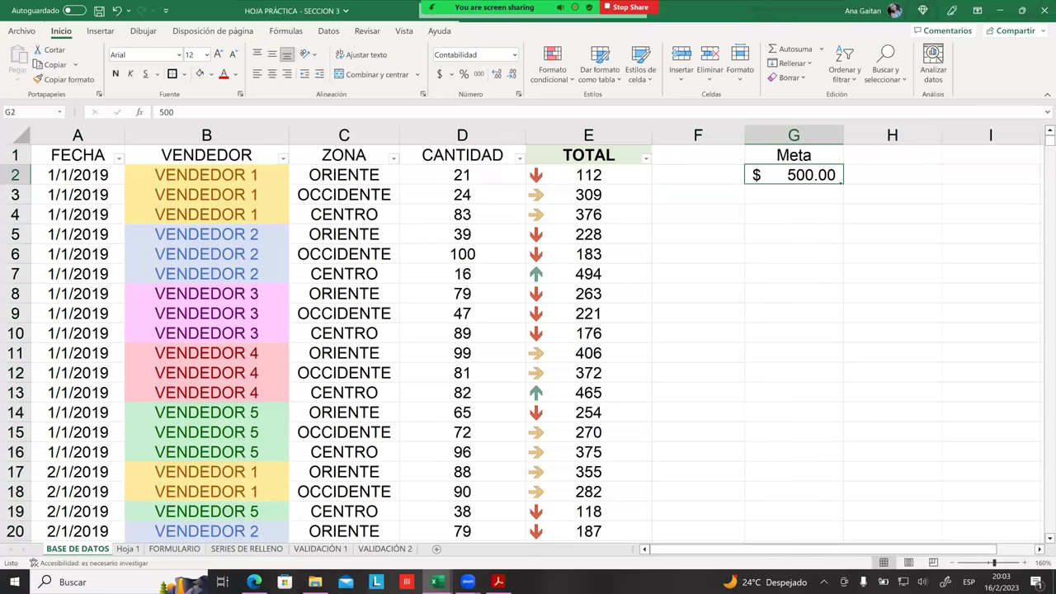
{"action": "left_click", "coordinate": [794, 155]}
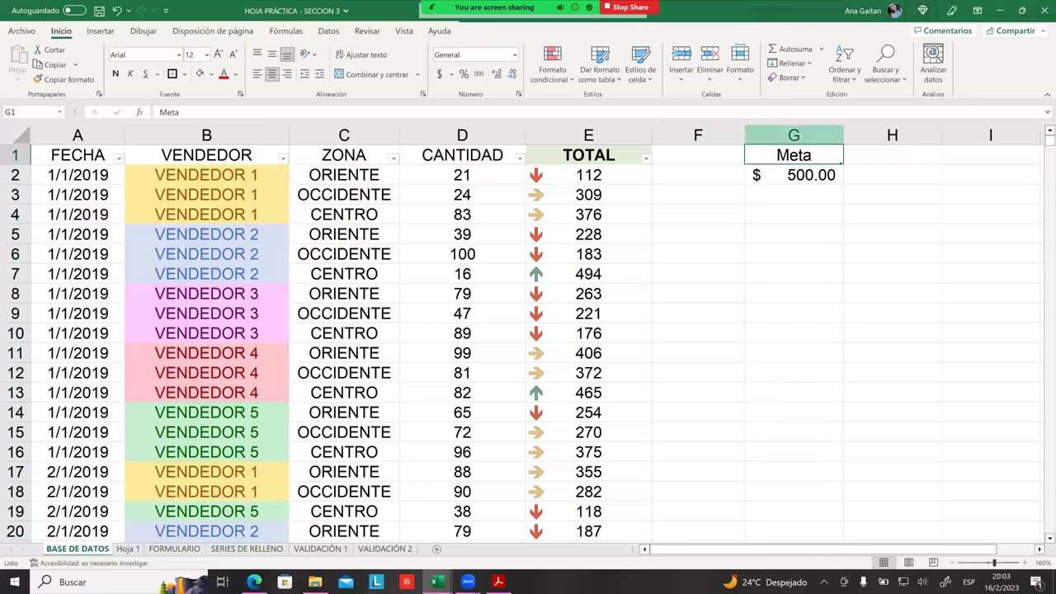
{"action": "key", "text": "ctrl+space"}
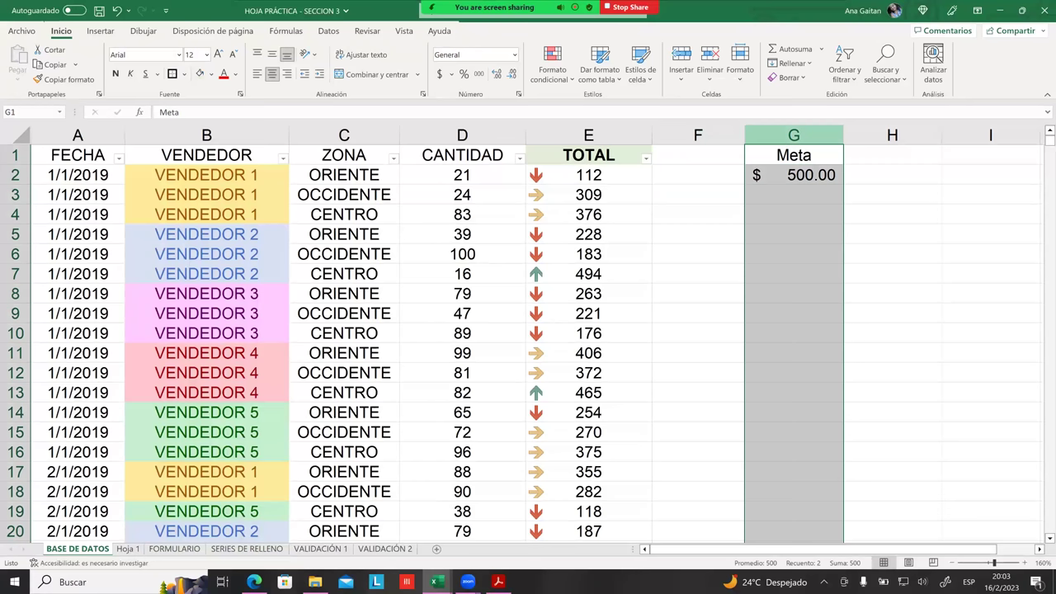
{"action": "left_click", "coordinate": [794, 154]}
{"action": "key", "text": "ctrl+space"}
{"action": "left_click", "coordinate": [693, 152]}
{"action": "key", "text": "ctrl+space"}
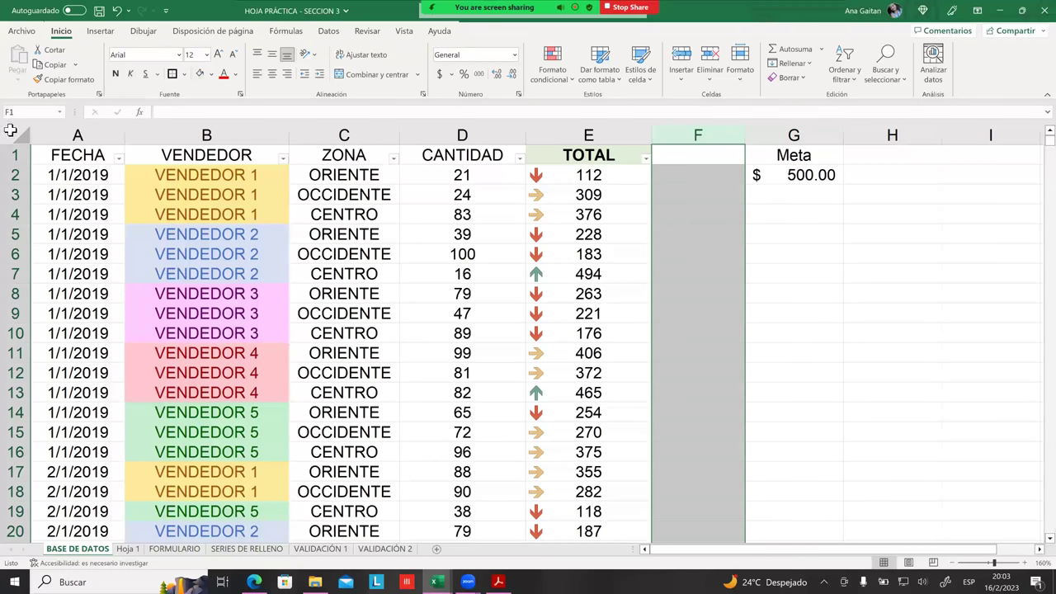
{"action": "left_click", "coordinate": [23, 160]}
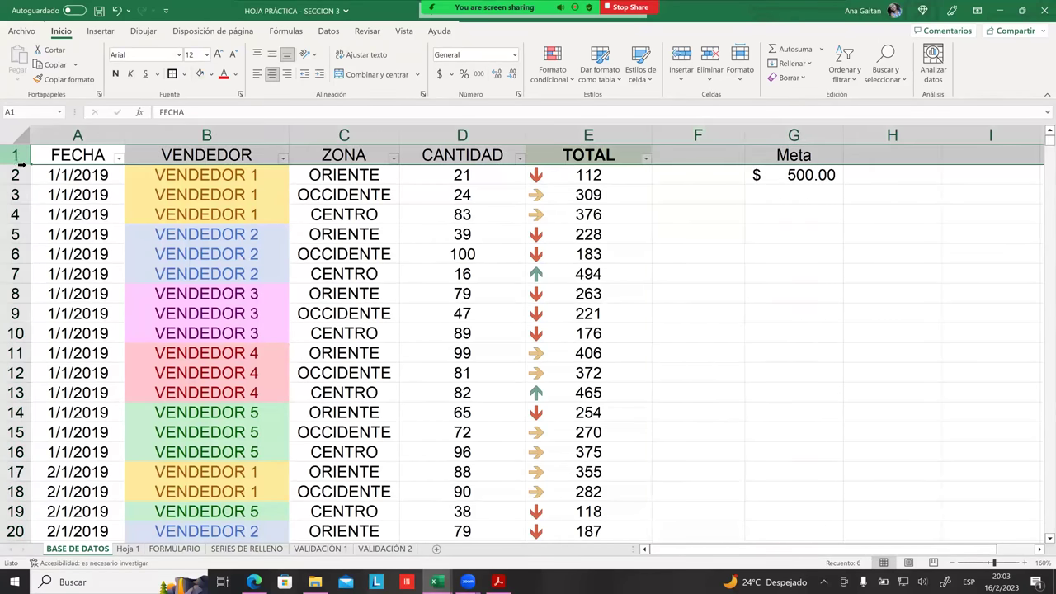
{"action": "left_click", "coordinate": [14, 174]}
{"action": "left_click", "coordinate": [13, 161]}
{"action": "left_click", "coordinate": [12, 170]}
{"action": "left_click", "coordinate": [12, 161]}
{"action": "left_click", "coordinate": [14, 171]}
{"action": "left_click", "coordinate": [12, 162]}
{"action": "left_click", "coordinate": [698, 334]}
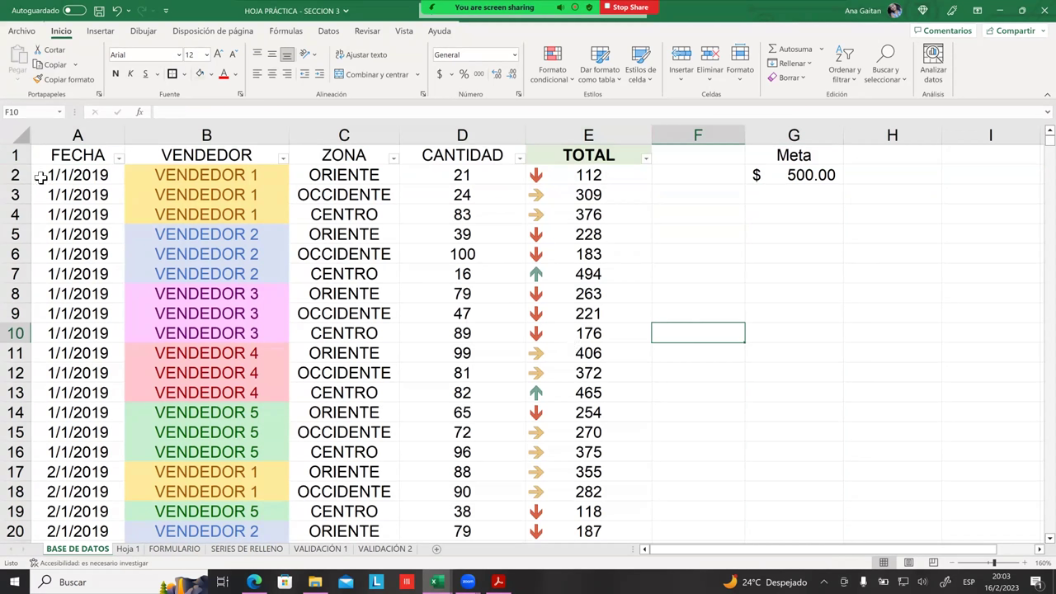
{"action": "left_click", "coordinate": [18, 163]}
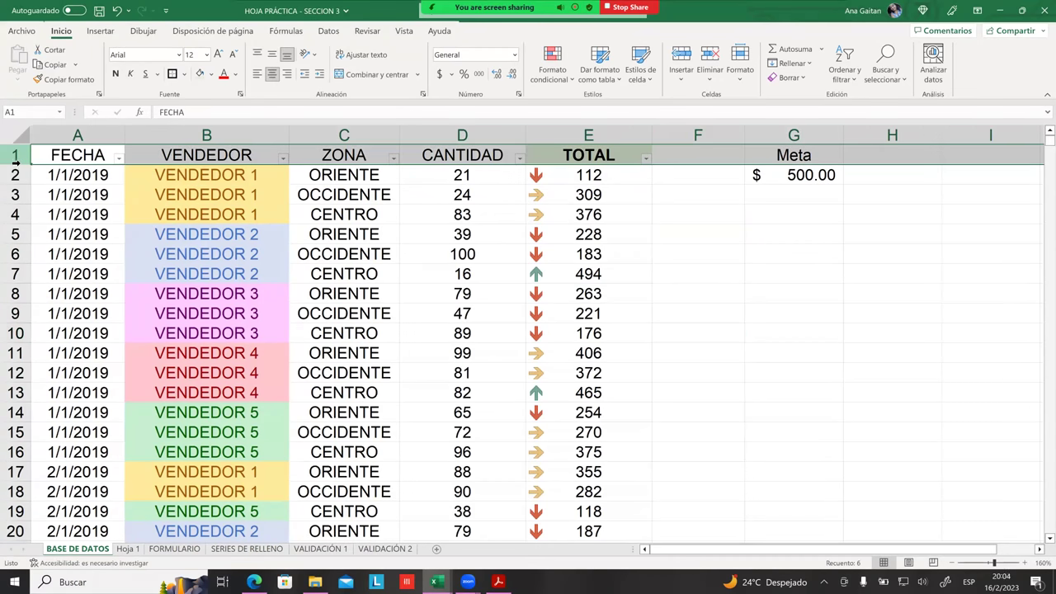
{"action": "left_click", "coordinate": [473, 239]}
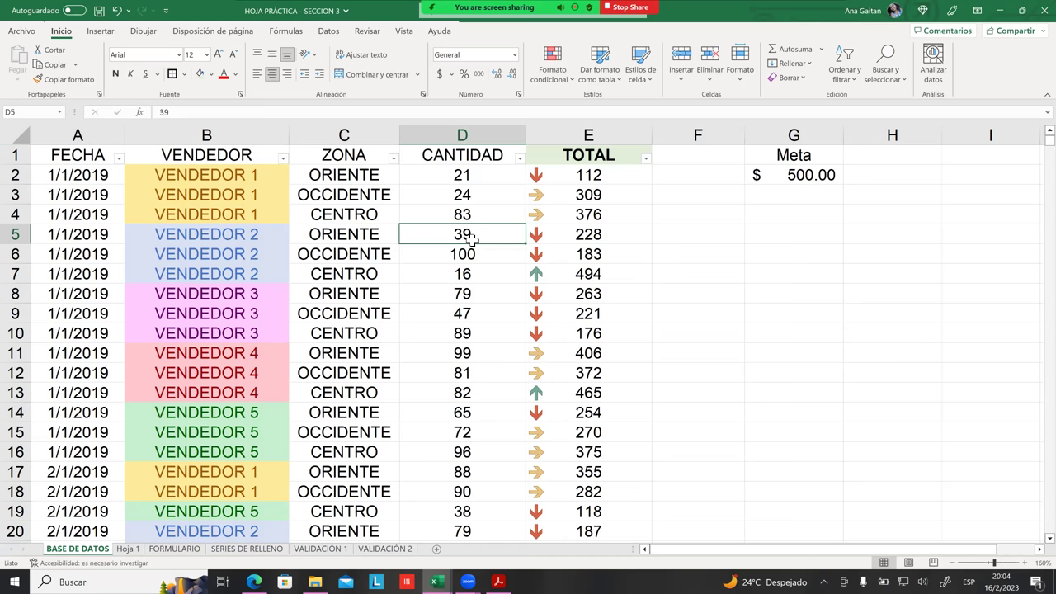
{"action": "left_click", "coordinate": [640, 281]}
{"action": "left_click", "coordinate": [685, 288]}
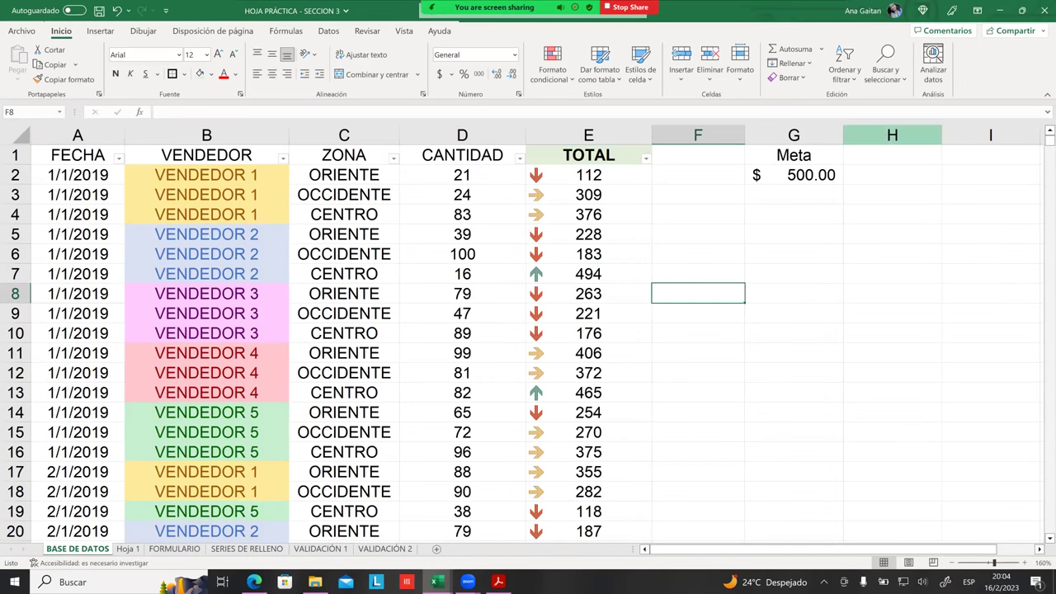
{"action": "left_click", "coordinate": [893, 235]}
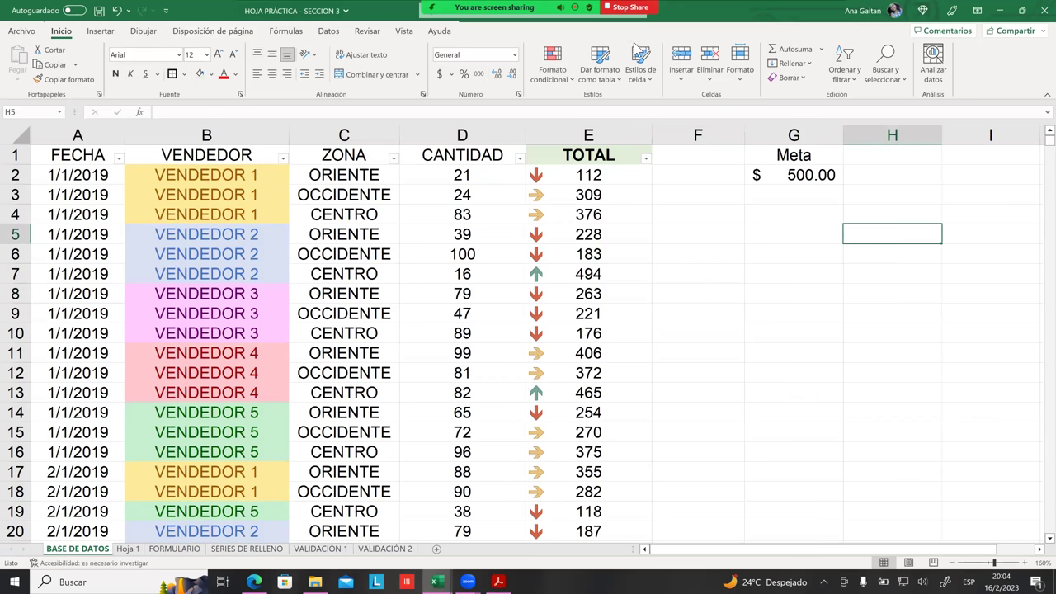
{"action": "left_click", "coordinate": [627, 7]}
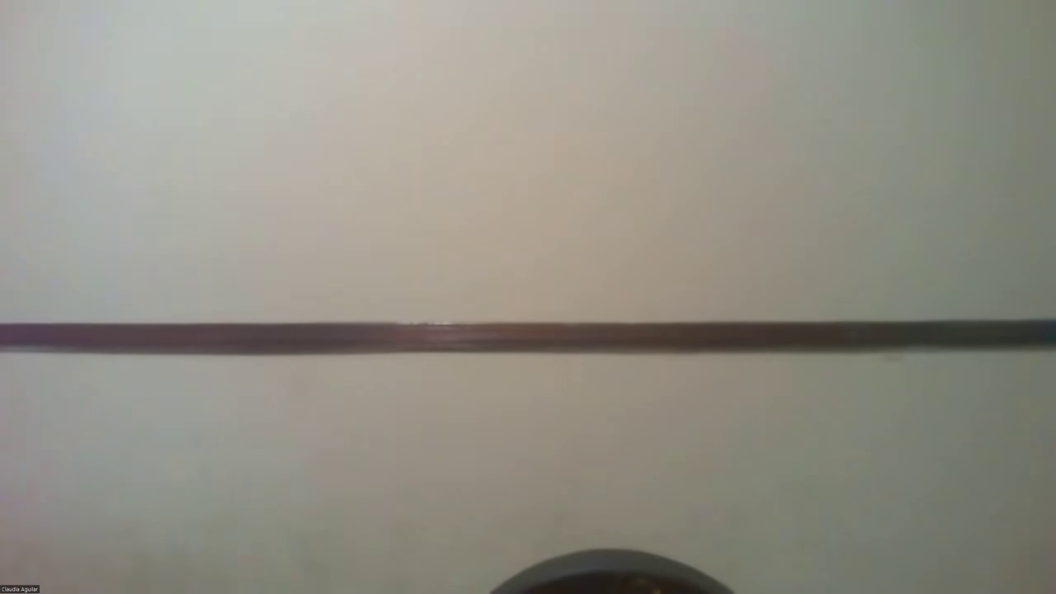